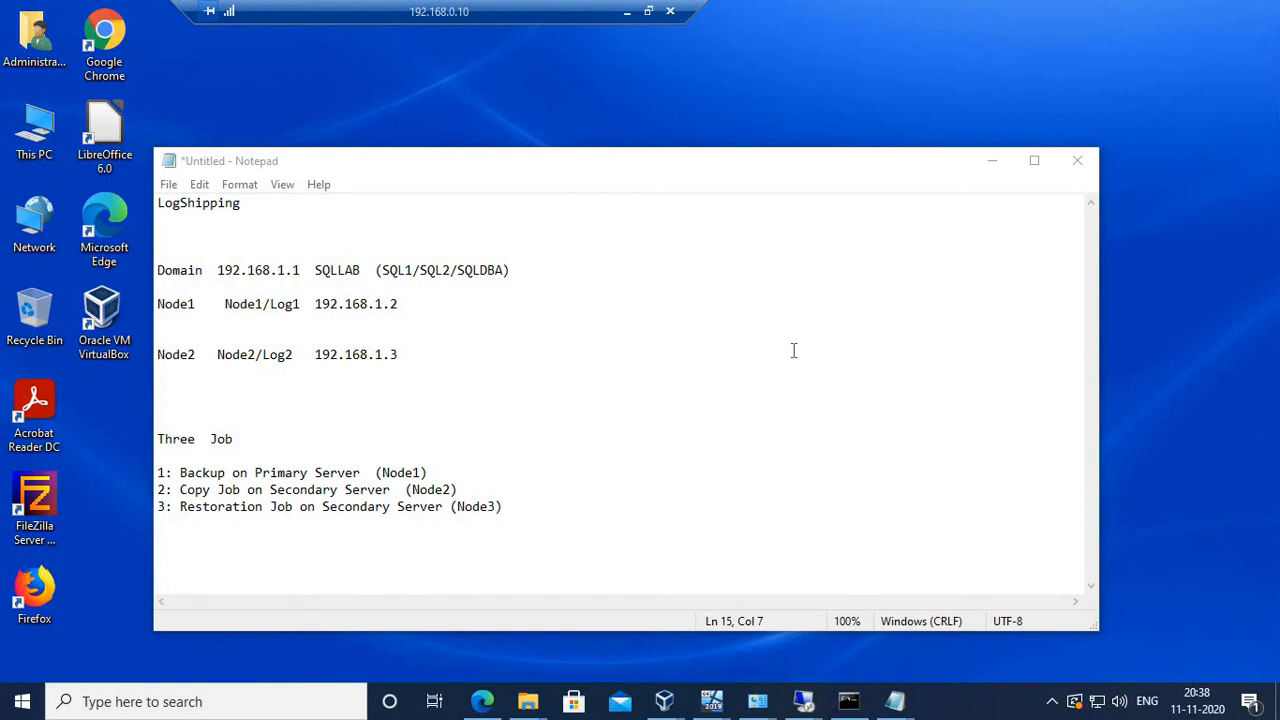
Complete the domain name in the notes' Domain line so it reads SQLLAB.local.
click(367, 270)
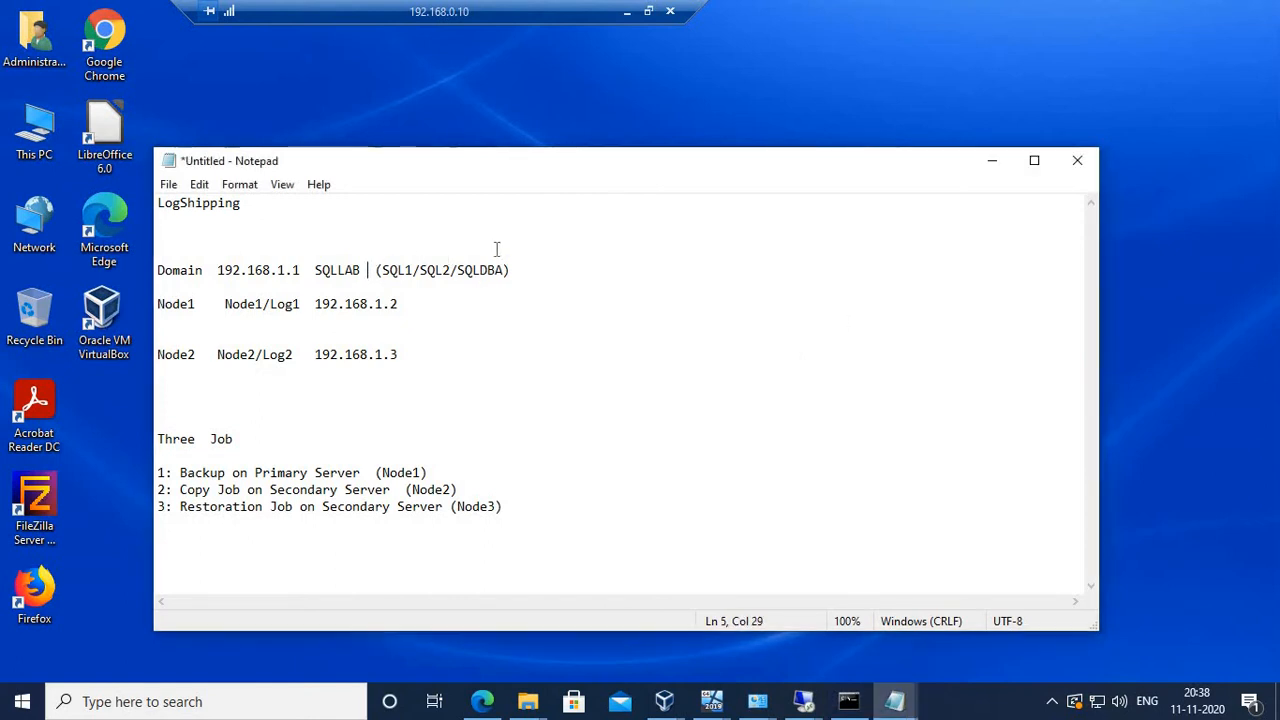
key(Left)
text(.loca)
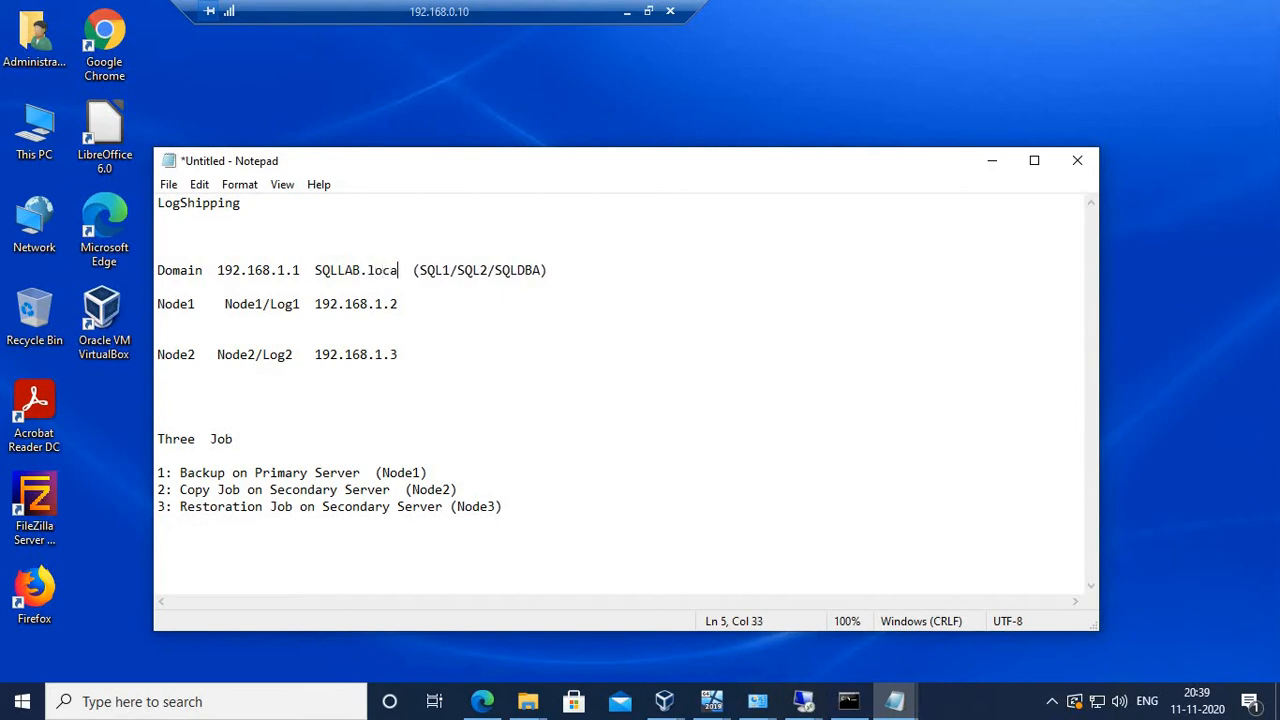
text(l)
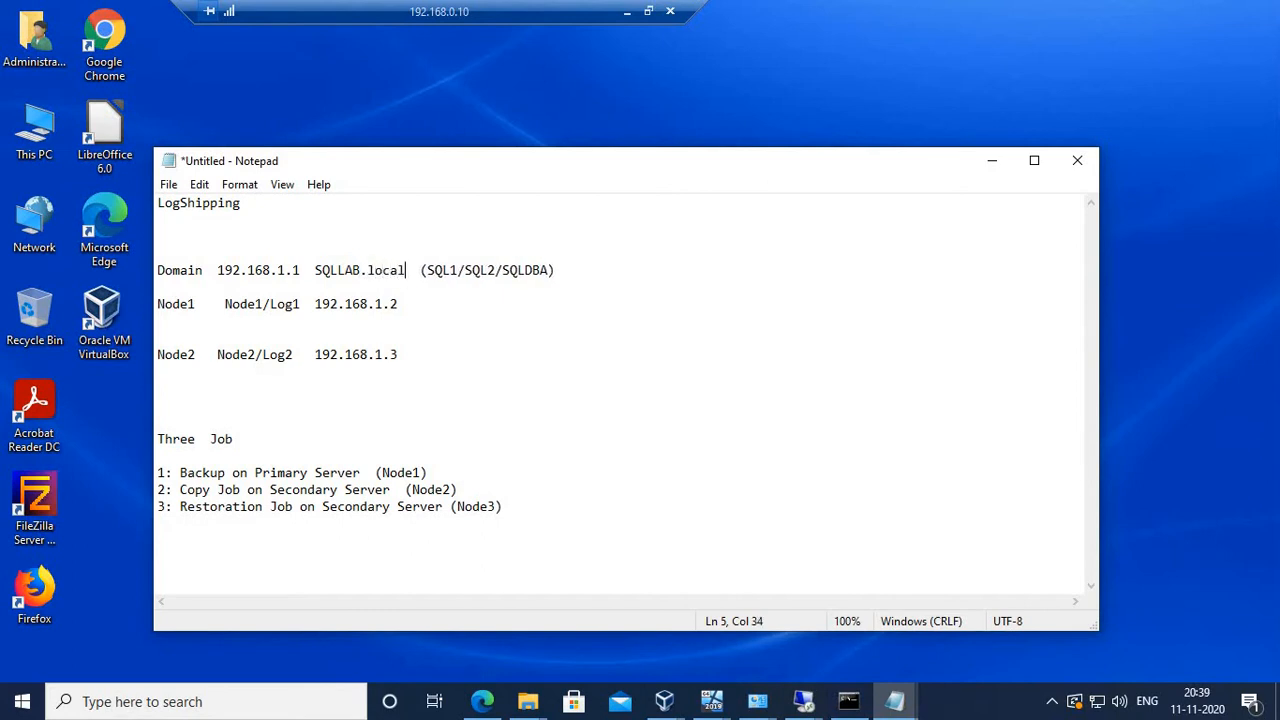
click(594, 274)
Add a dashed separator line to the notes between the Node2 entry and the Three Job heading.
drag(226, 310, 300, 305)
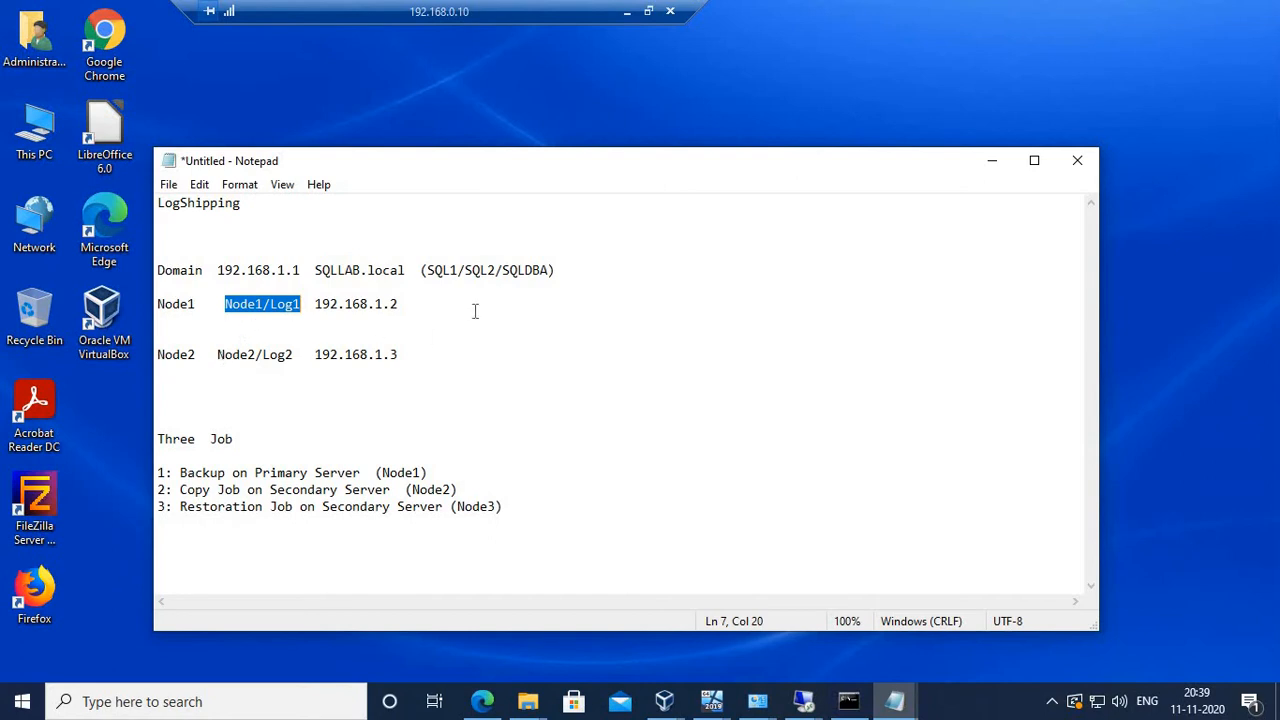
click(408, 356)
click(169, 385)
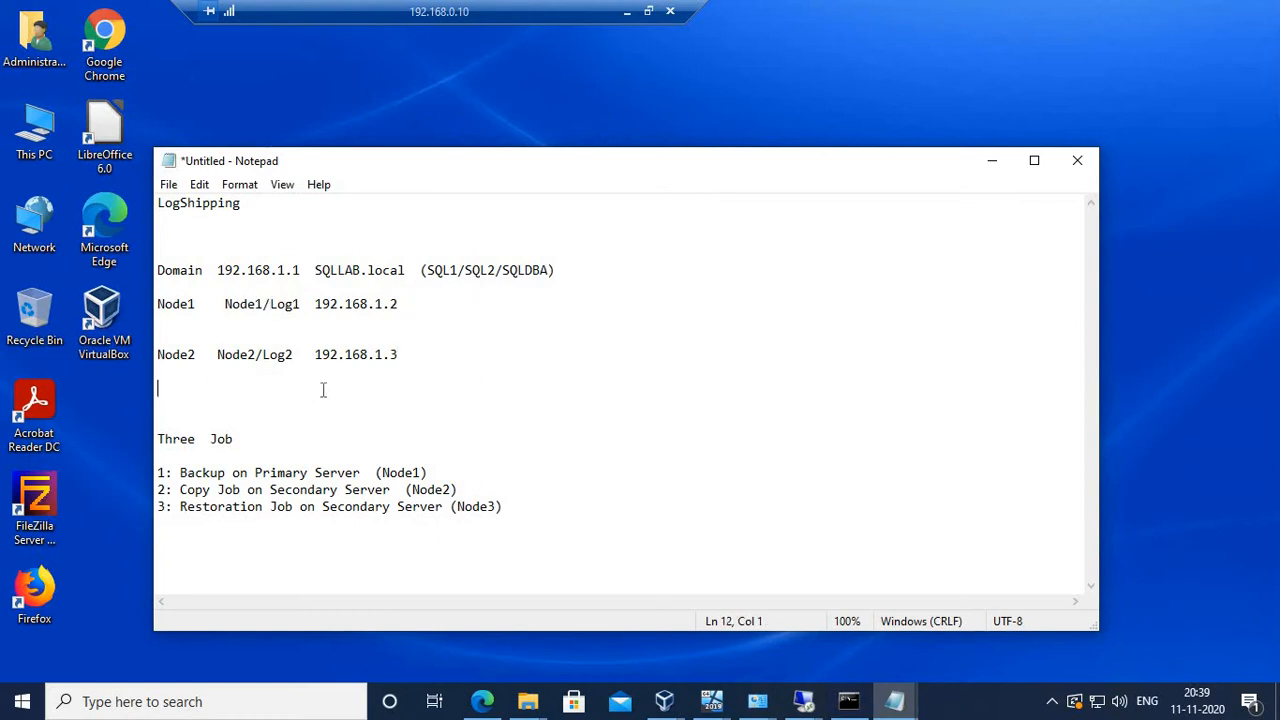
text(-----------------------)
Switch to the 192.168.1.1 remote desktop session and show it full screen.
click(804, 701)
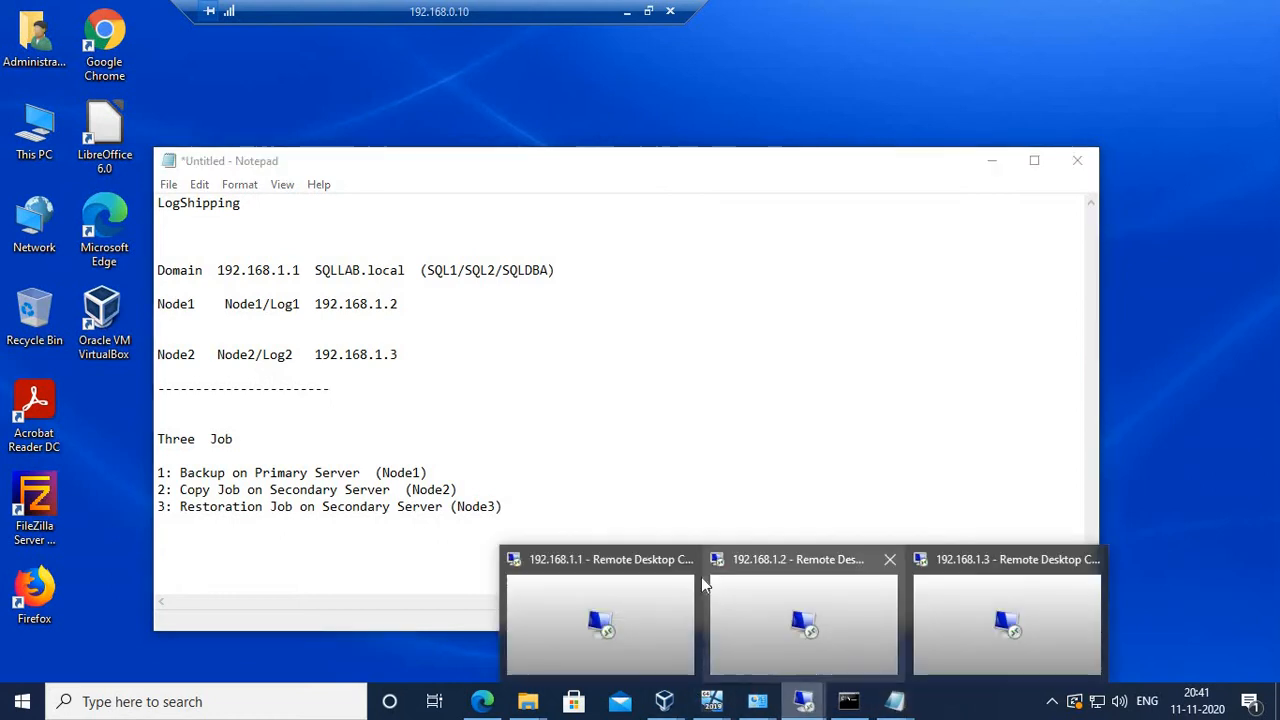
click(591, 563)
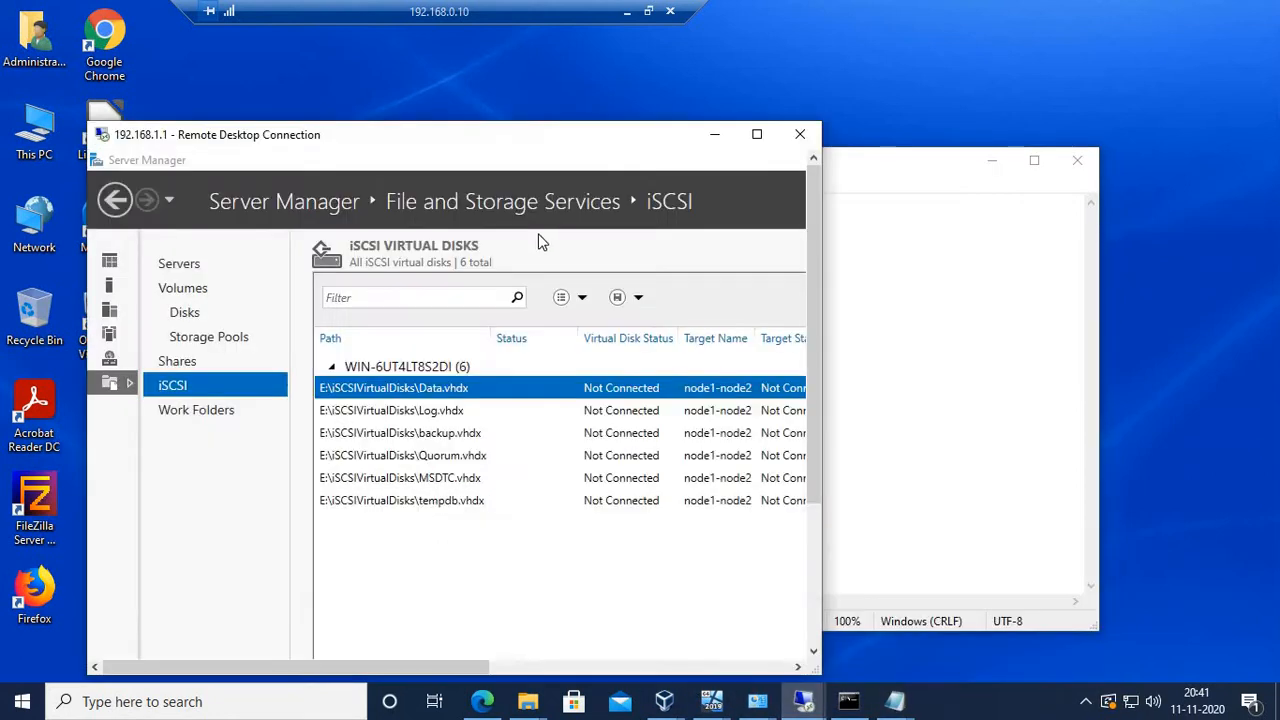
click(757, 134)
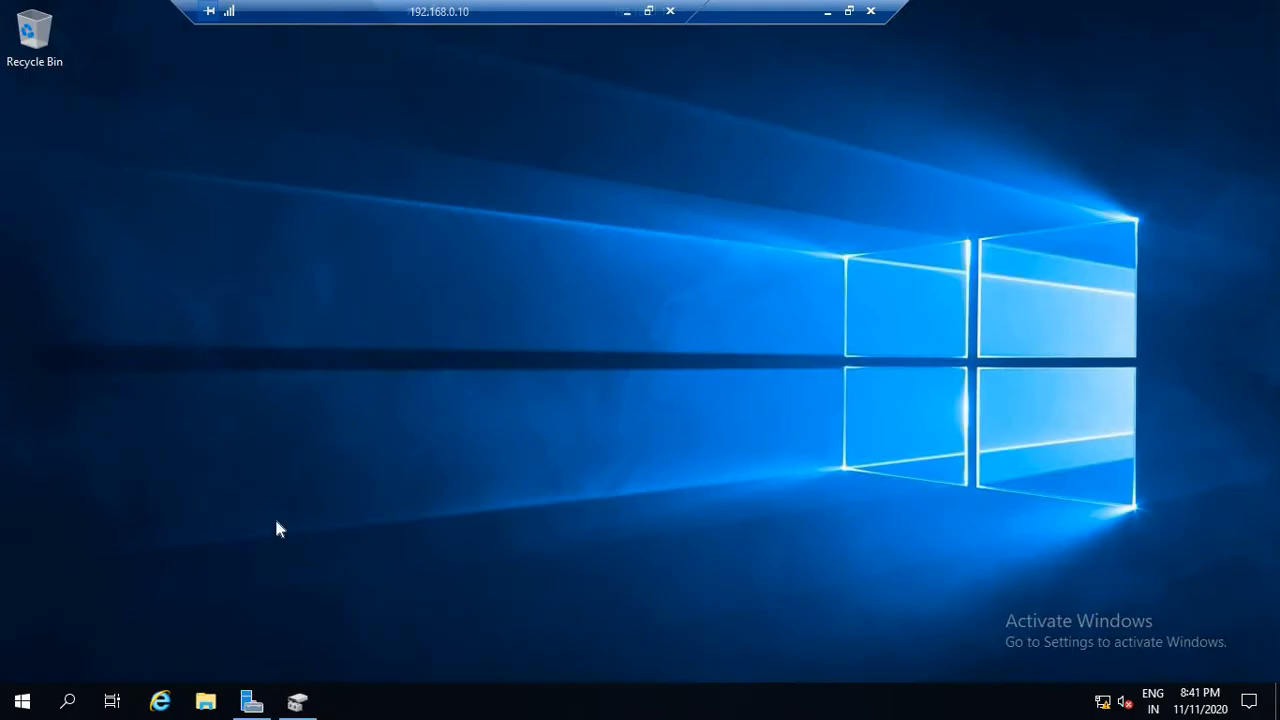
Open Active Directory Users and Computers on the domain server and maximize its window.
click(28, 704)
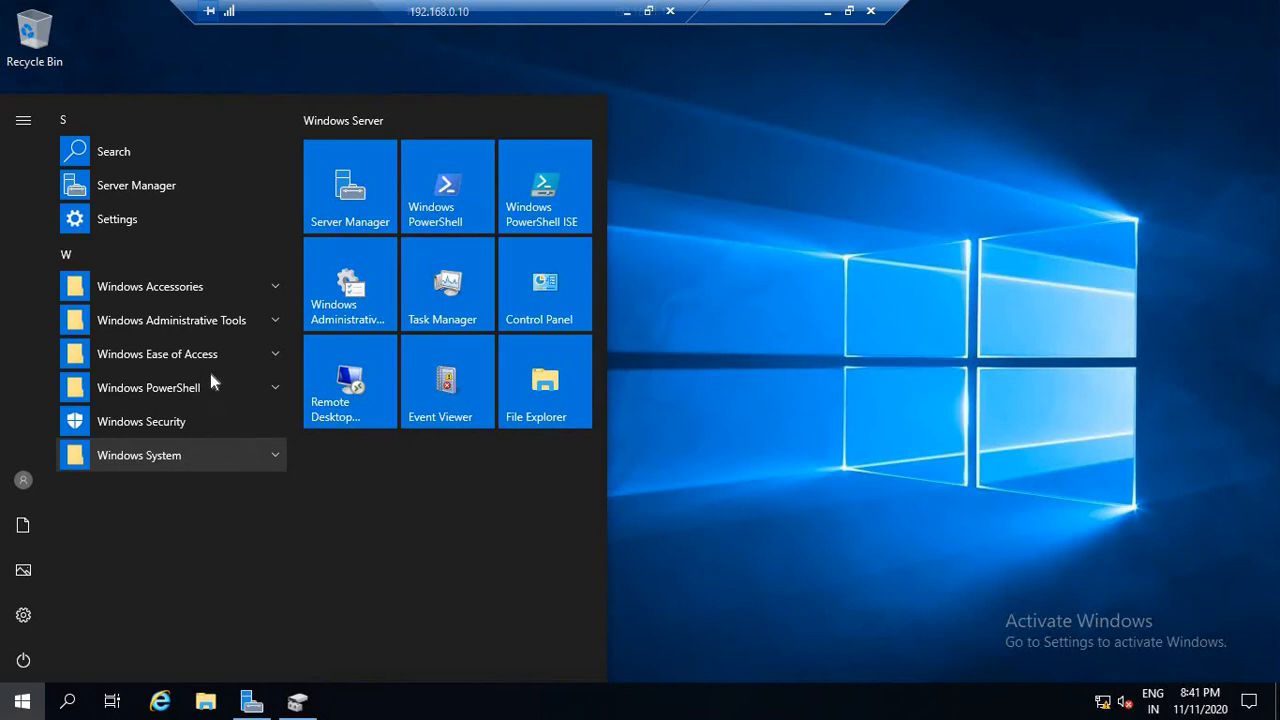
click(208, 320)
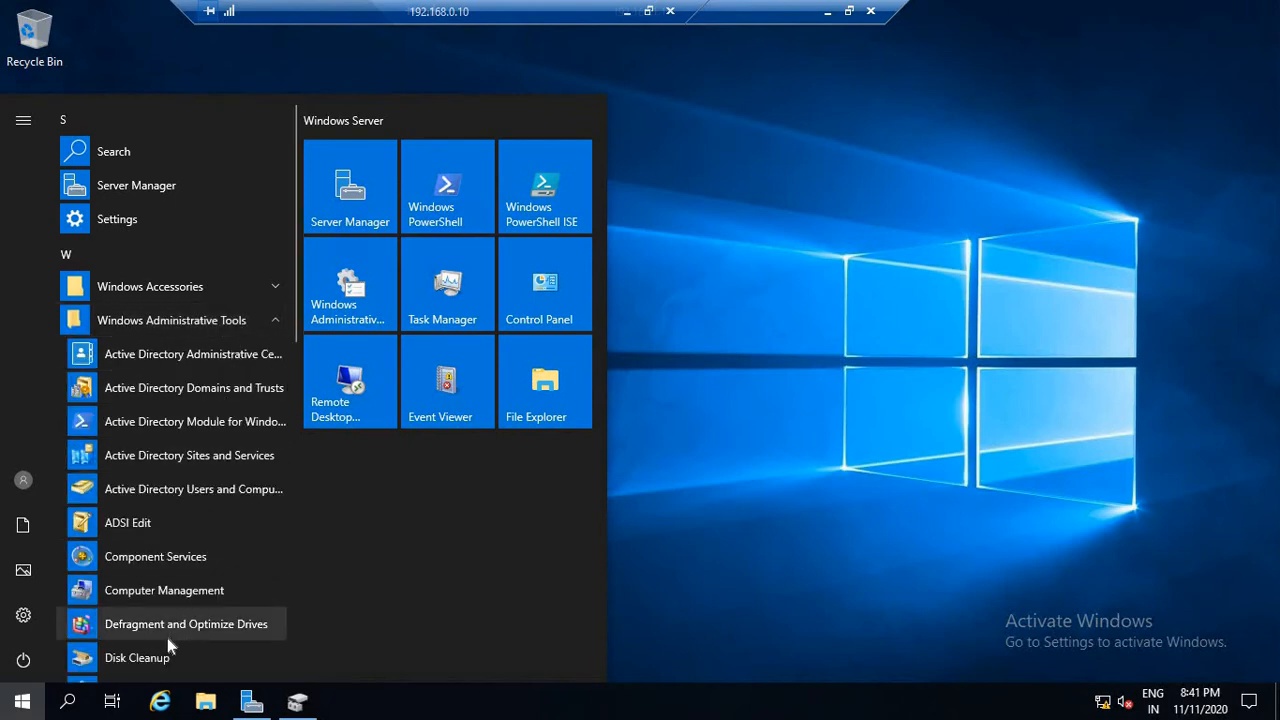
click(196, 488)
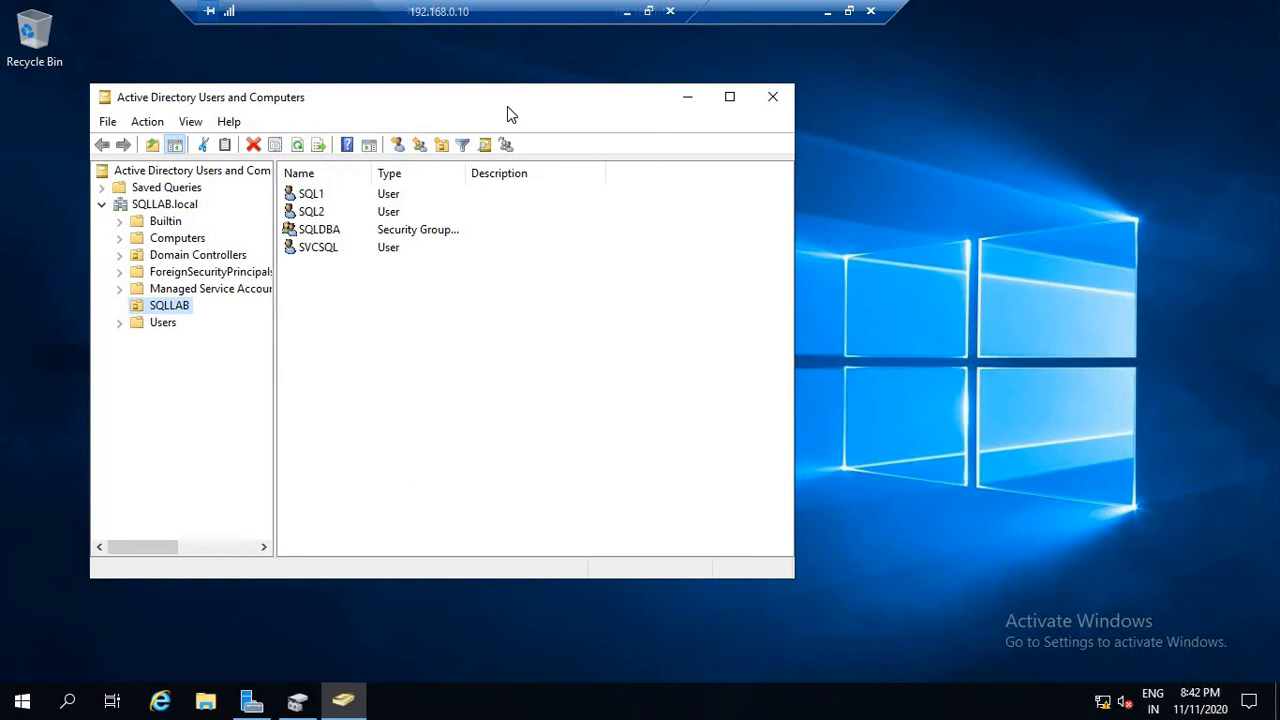
click(729, 97)
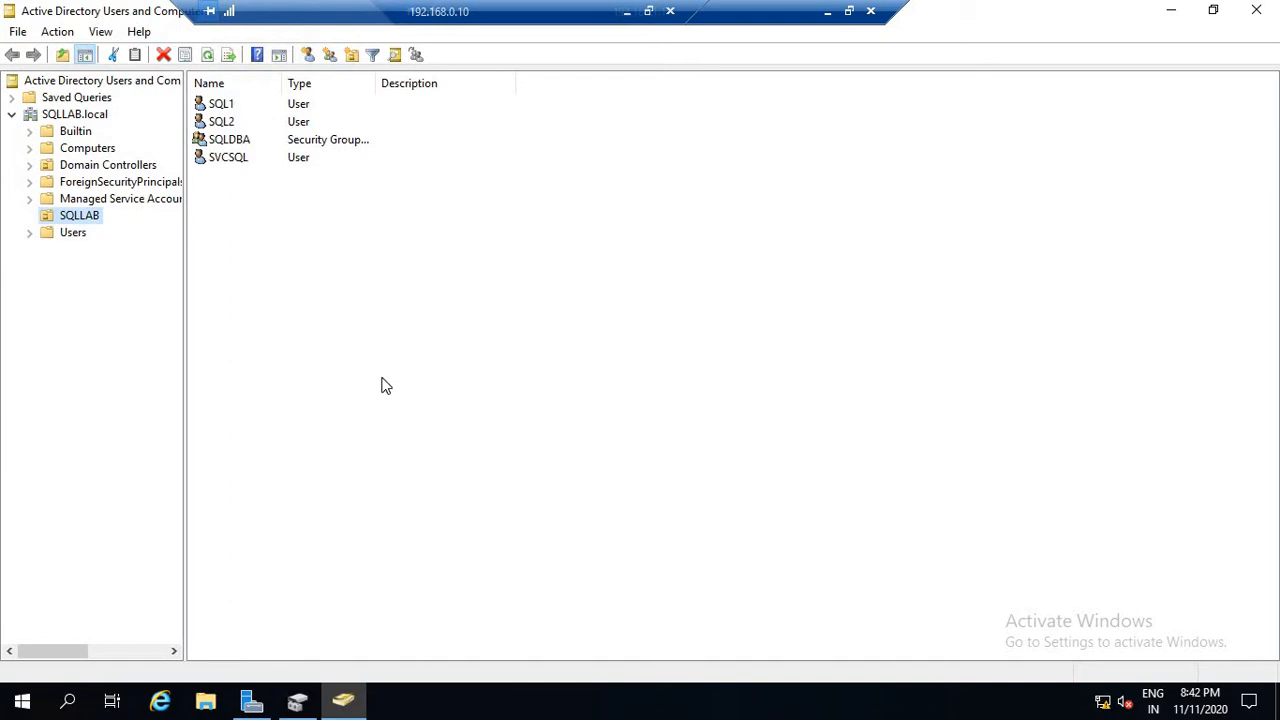
Examine the SQL1, SQL2 and SVCSQL users and the SQLDBA security group in the SQLLAB organizational unit.
click(230, 122)
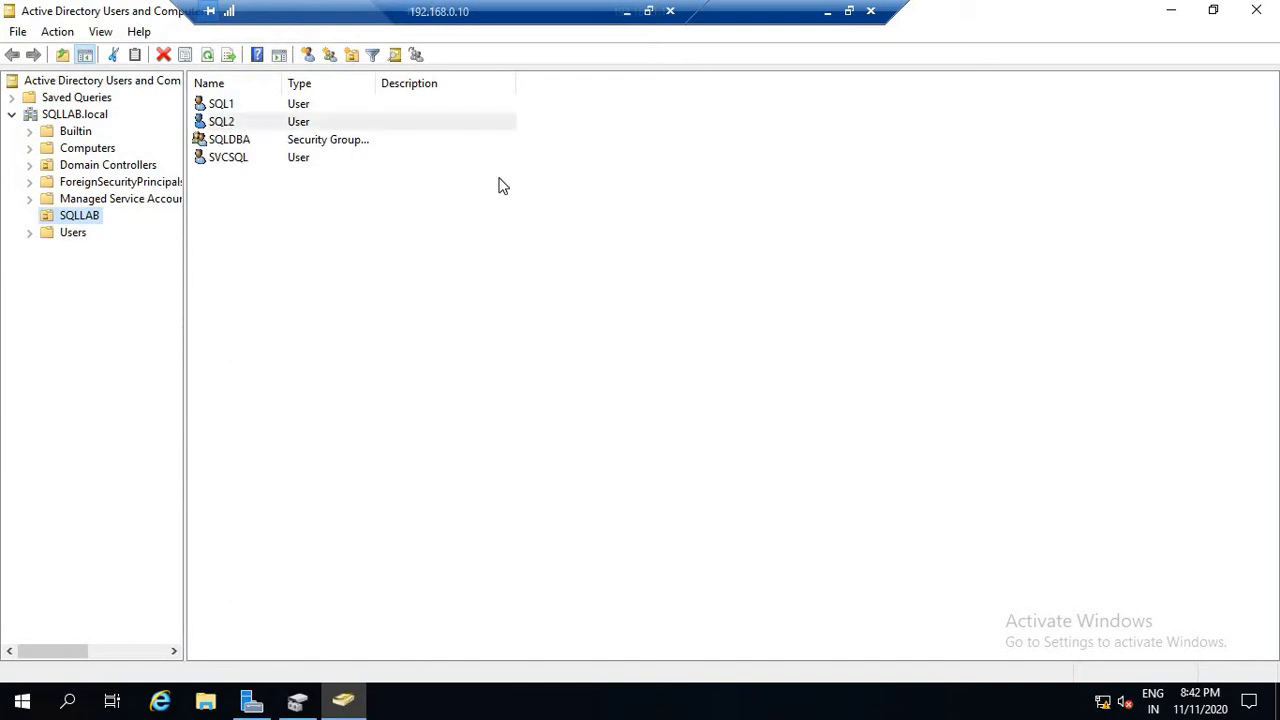
click(228, 106)
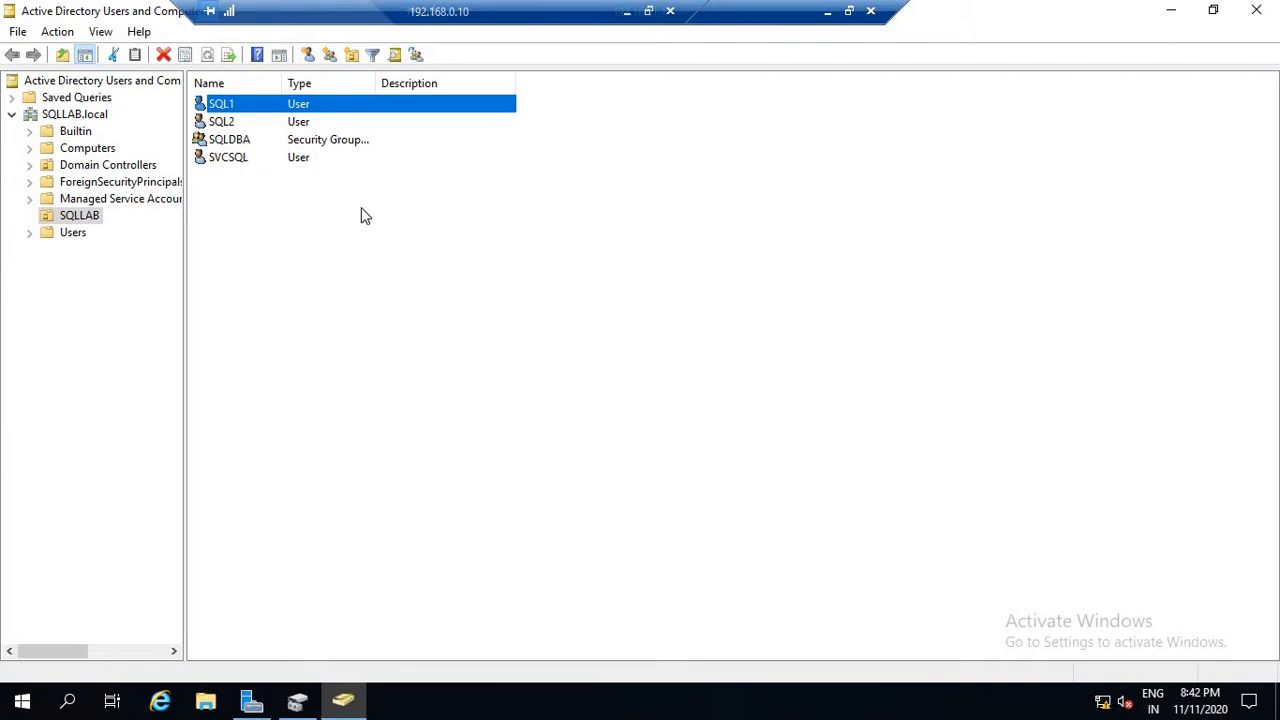
click(245, 126)
click(243, 161)
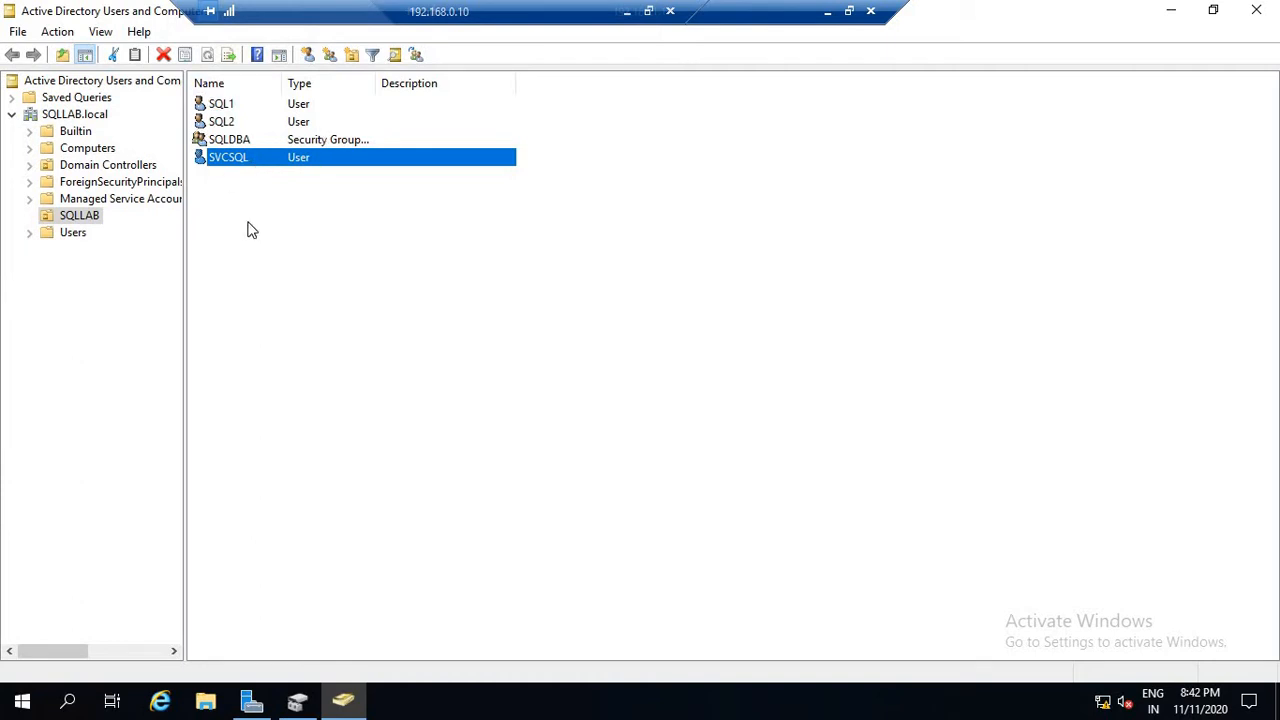
click(231, 143)
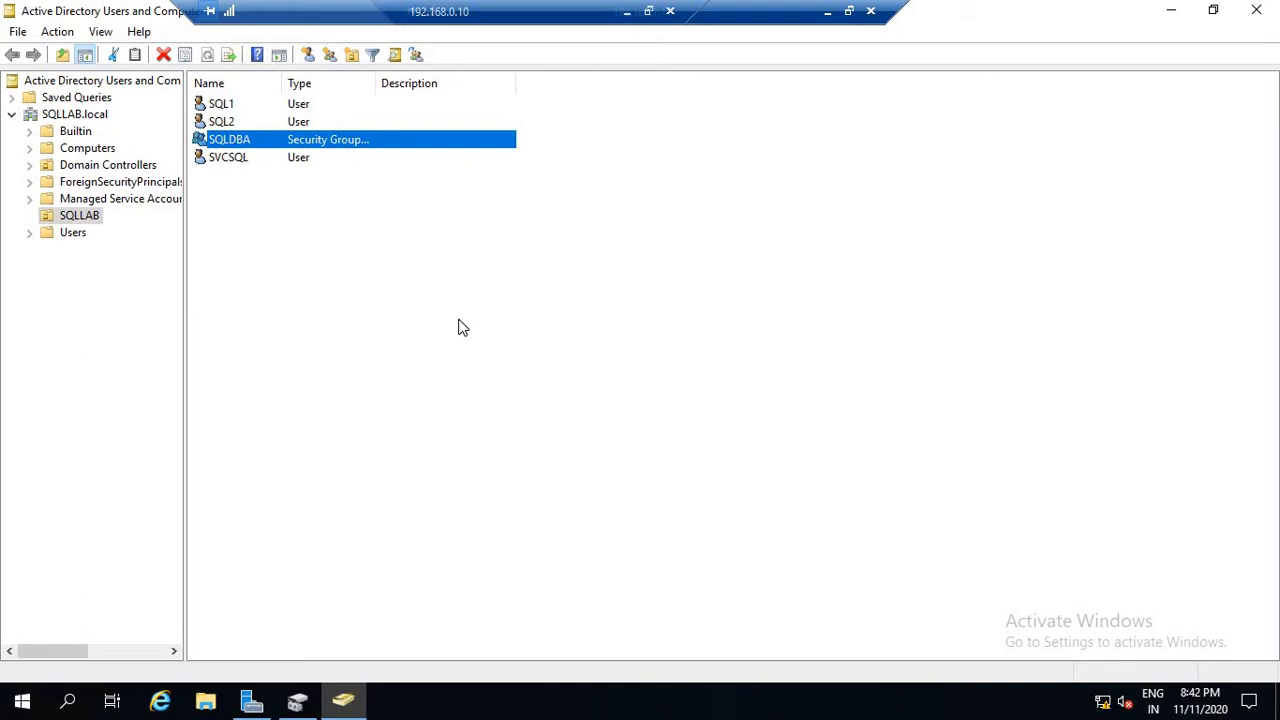
Minimize the directory console and the domain server session, and switch to the 192.168.1.2 remote desktop session.
click(1171, 10)
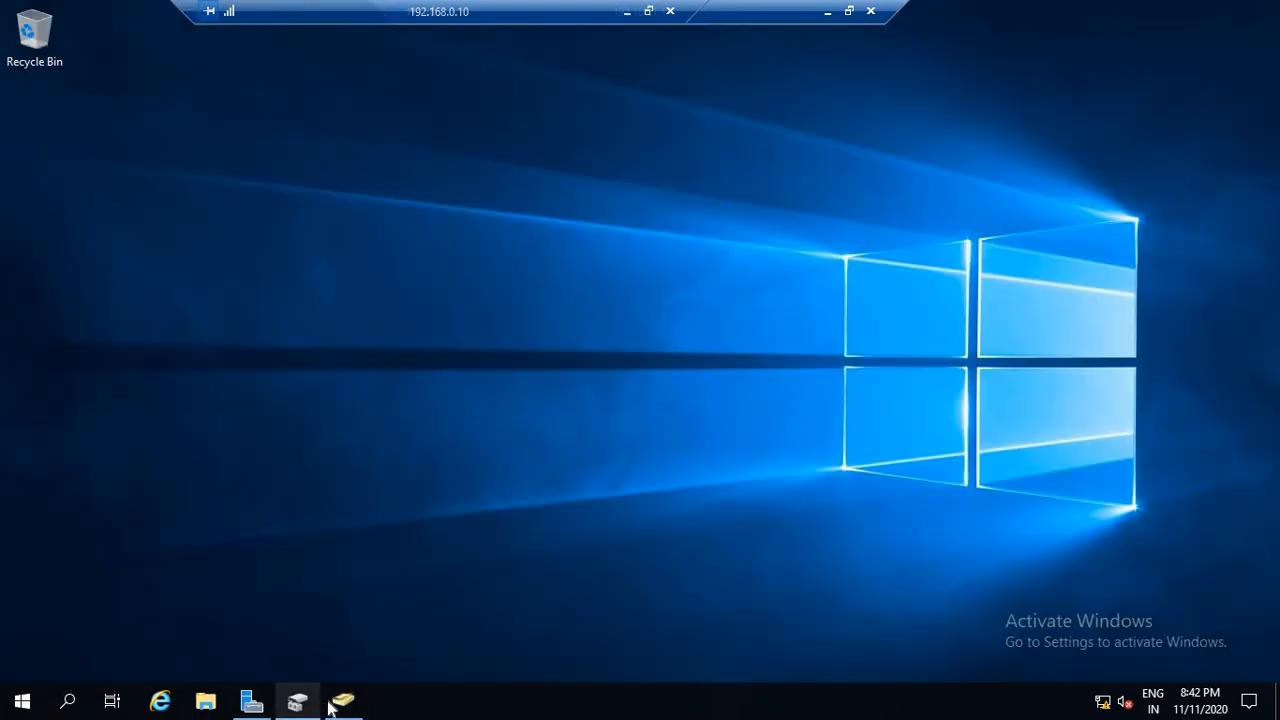
click(827, 11)
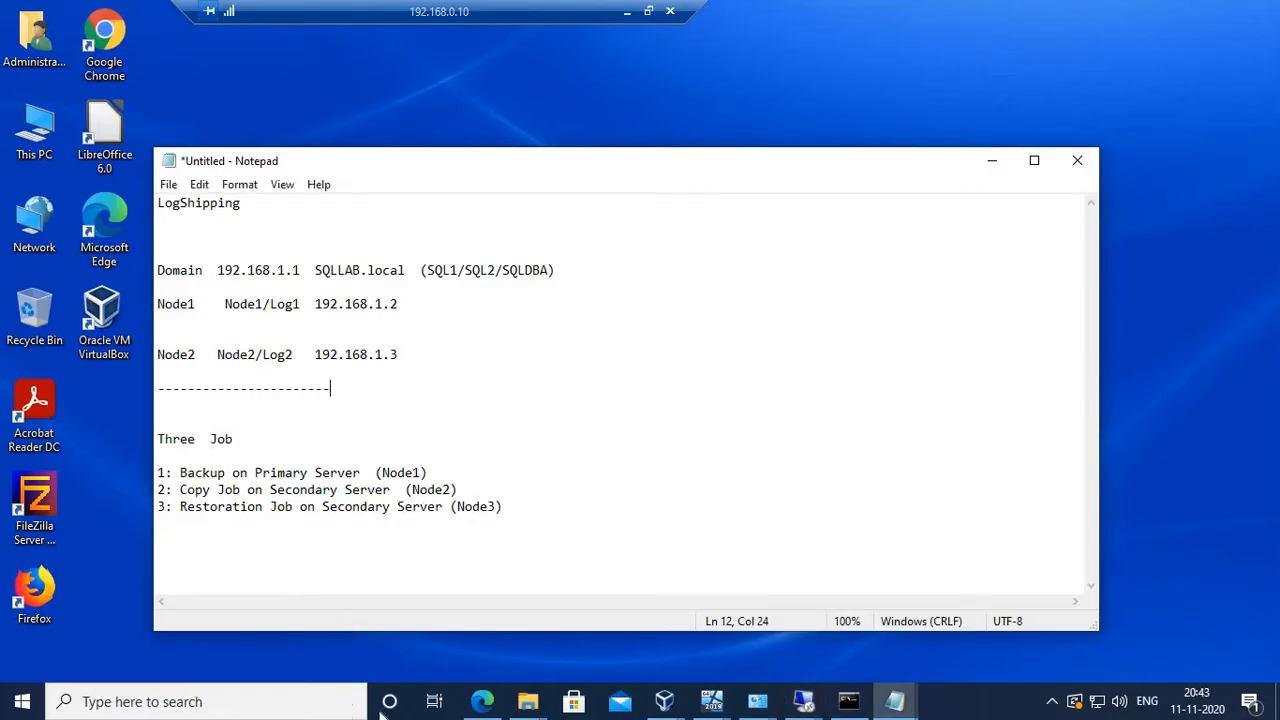
mouse_move(800, 703)
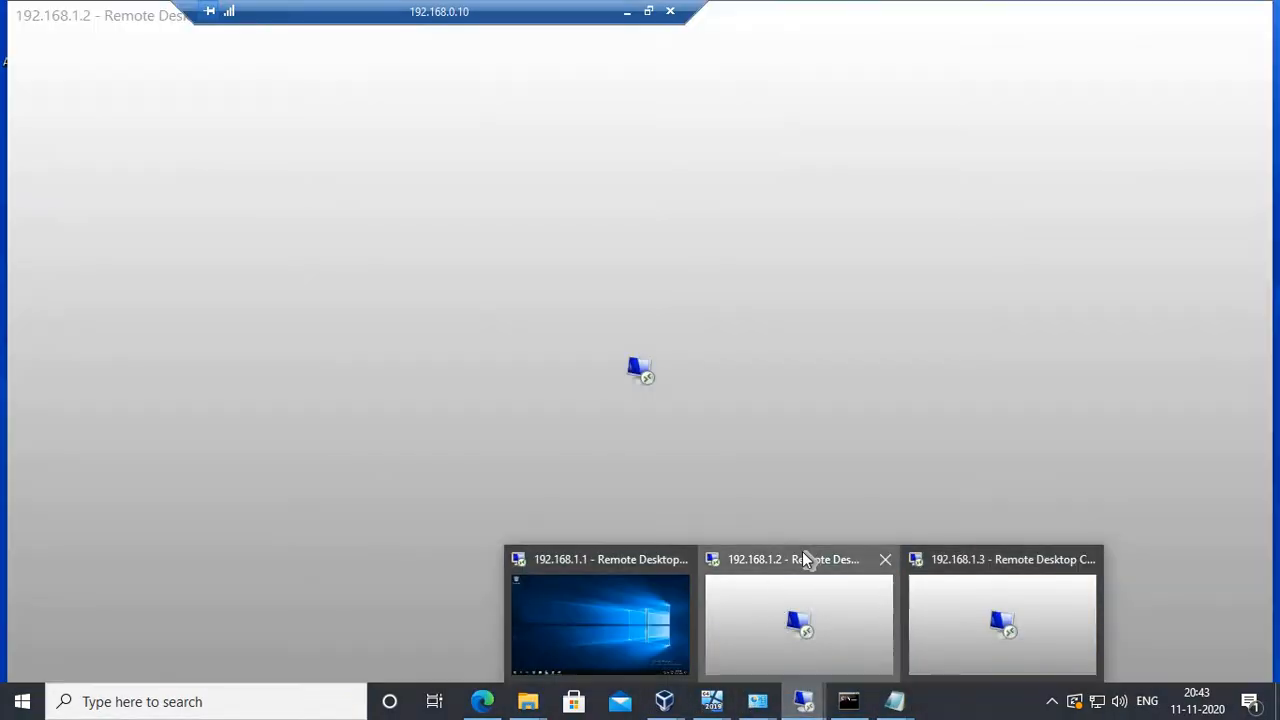
click(803, 555)
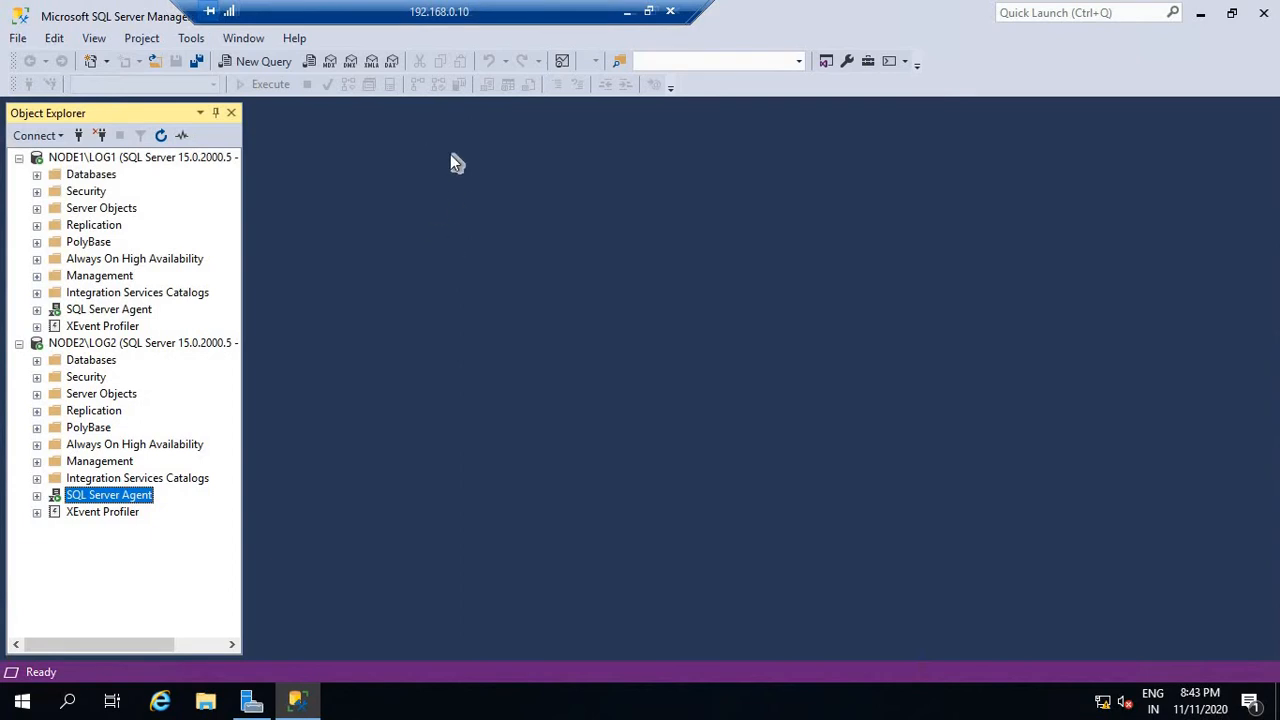
mouse_move(898, 20)
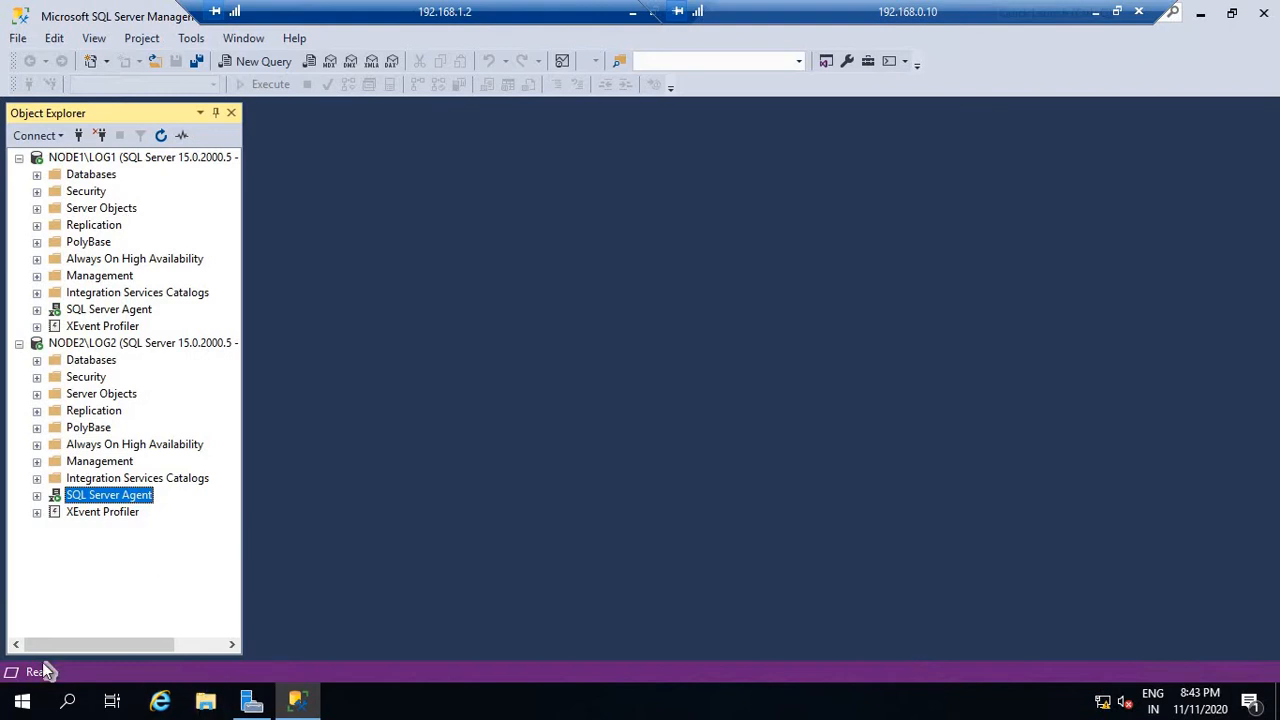
Try to launch SQL Server Configuration Manager by running sqlservermanager150.msc.
click(22, 700)
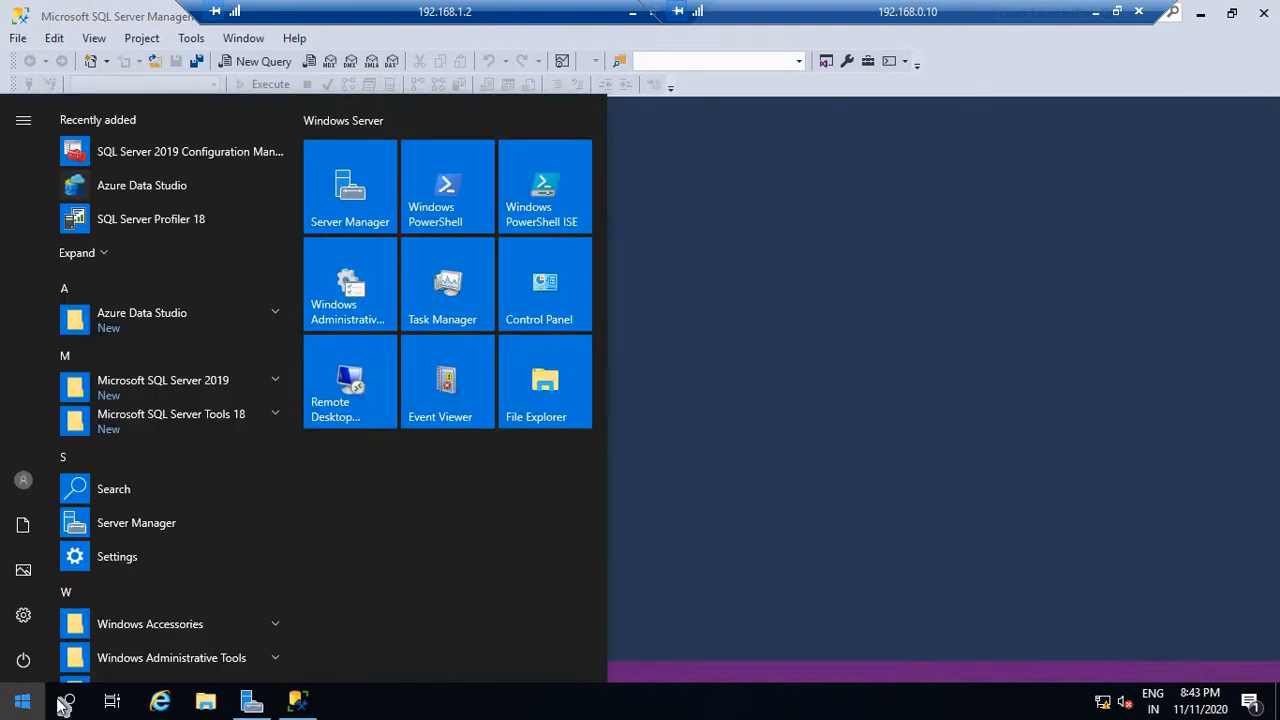
click(68, 703)
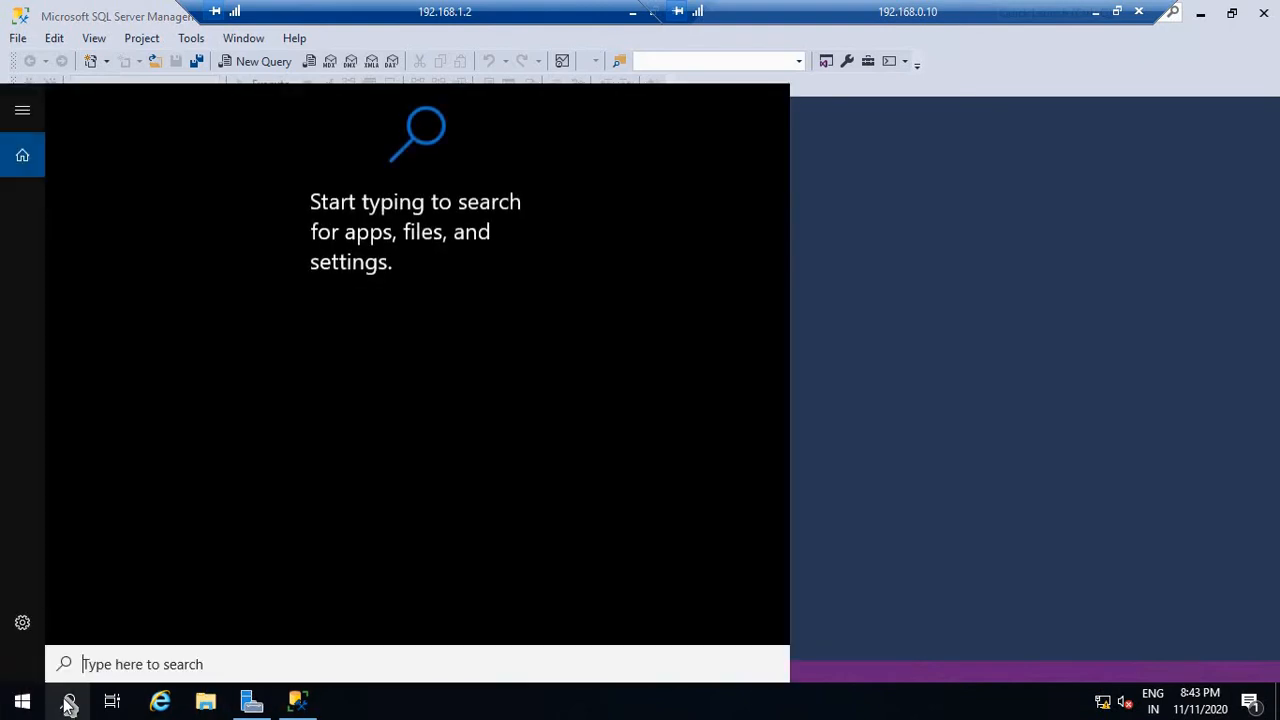
right_click(22, 700)
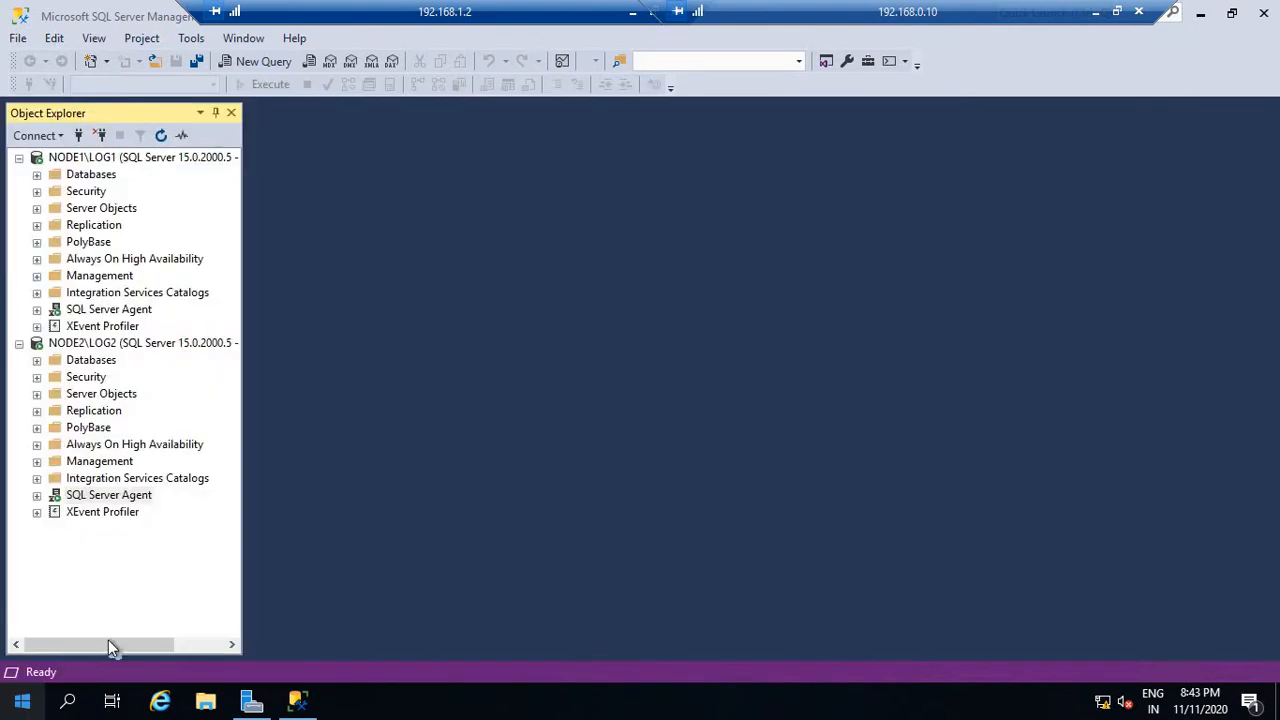
click(95, 618)
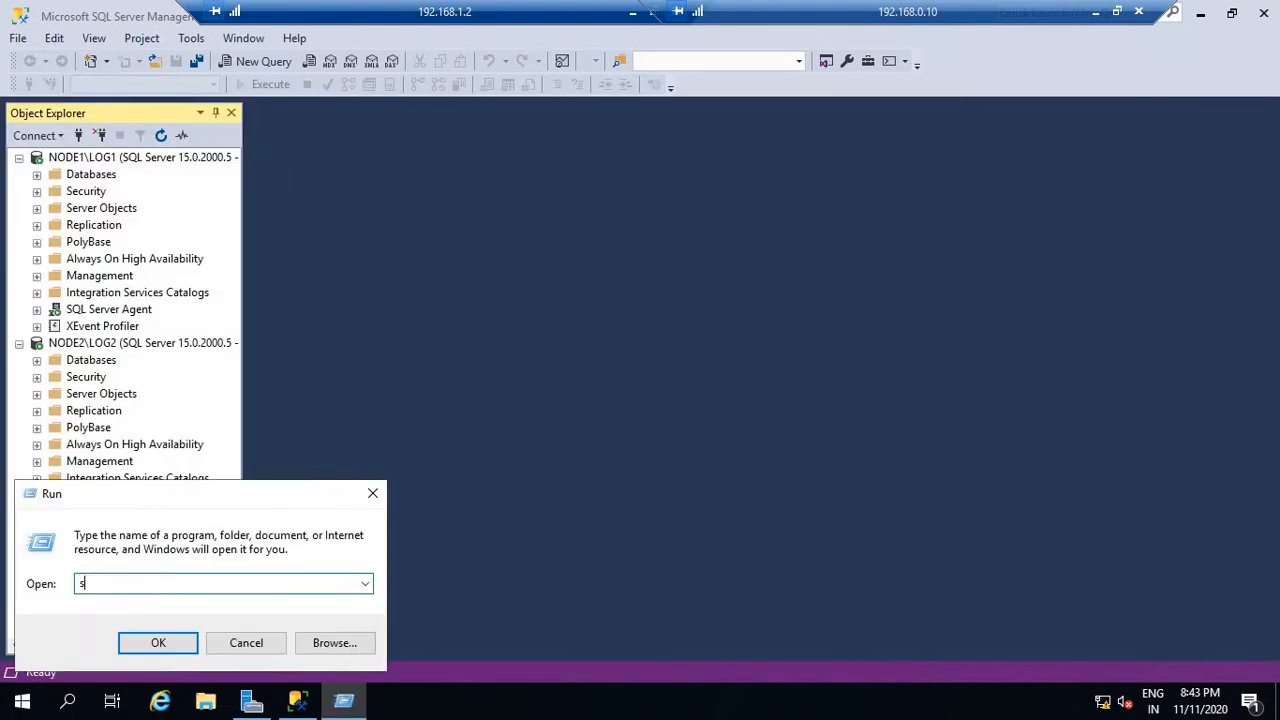
text(sqlservermanager150.msc)
key(Return)
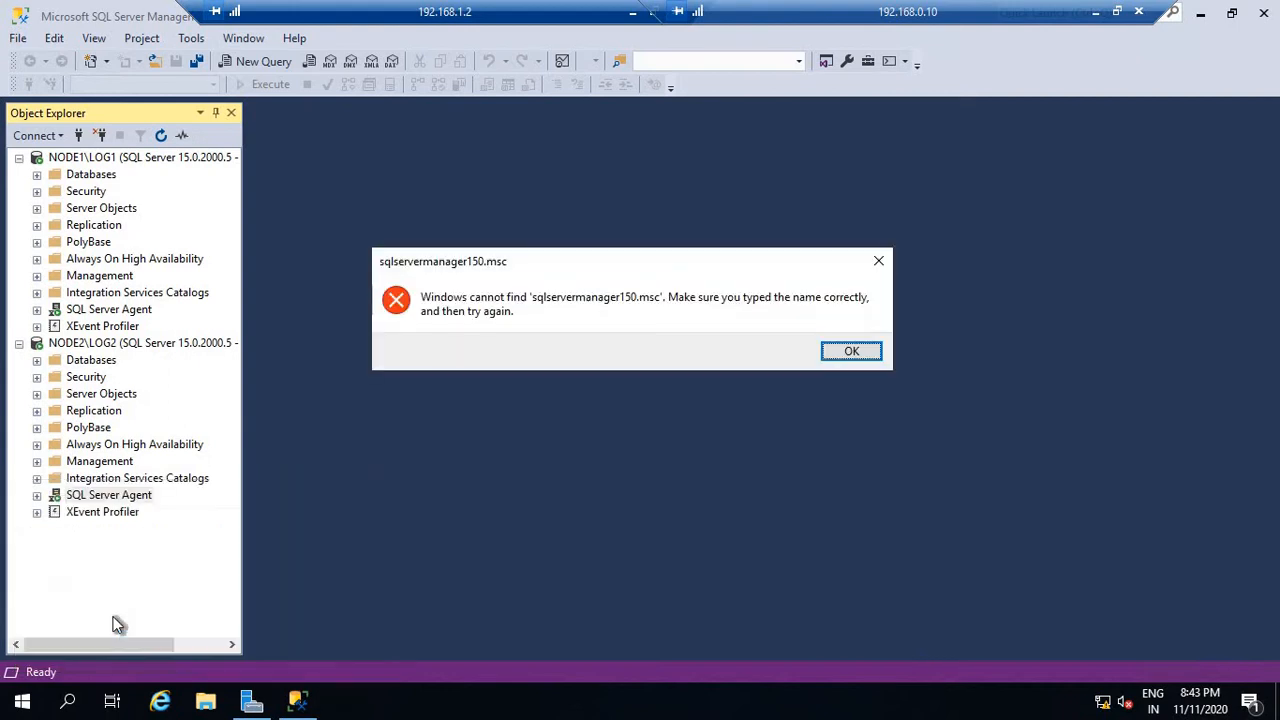
key(Return)
Correct the command to sqlservermanager15.msc, run it, and allow Microsoft Management Console to make changes.
key(Left)
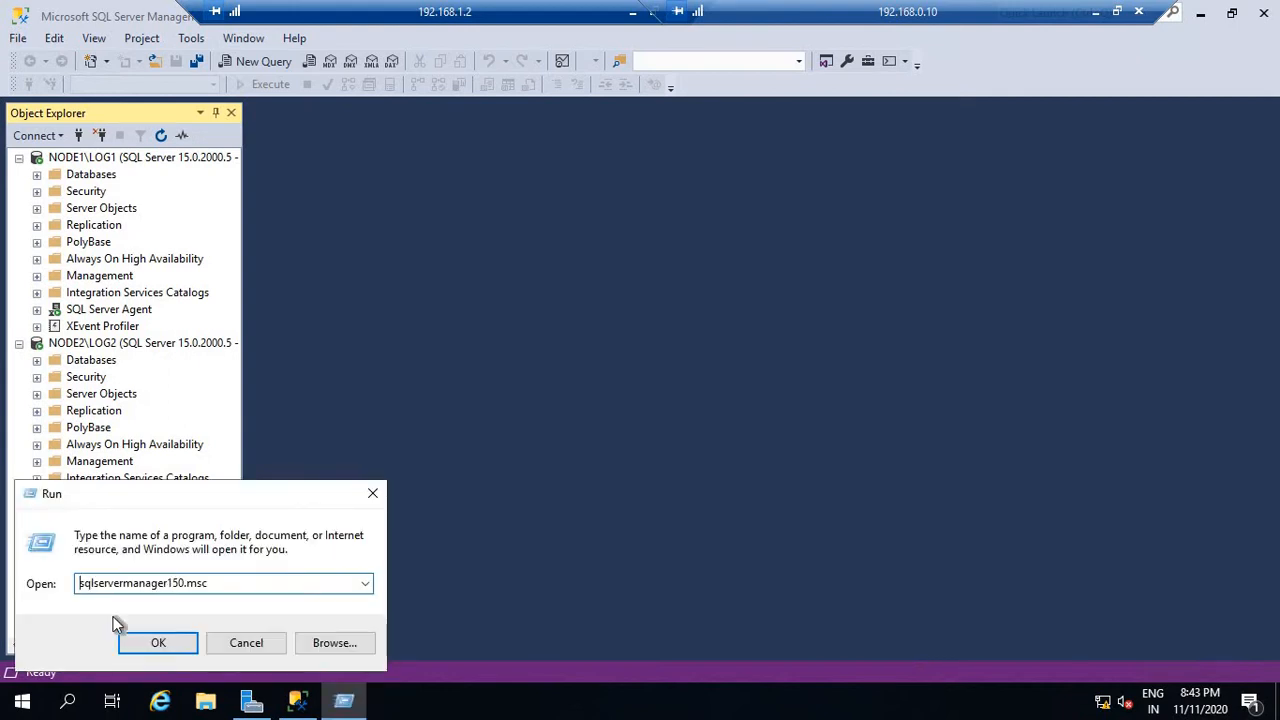
key(Right)
key(Right)
key(Right)
key(Right)
key(Right)
key(Right)
key(Right)
key(Delete)
key(Return)
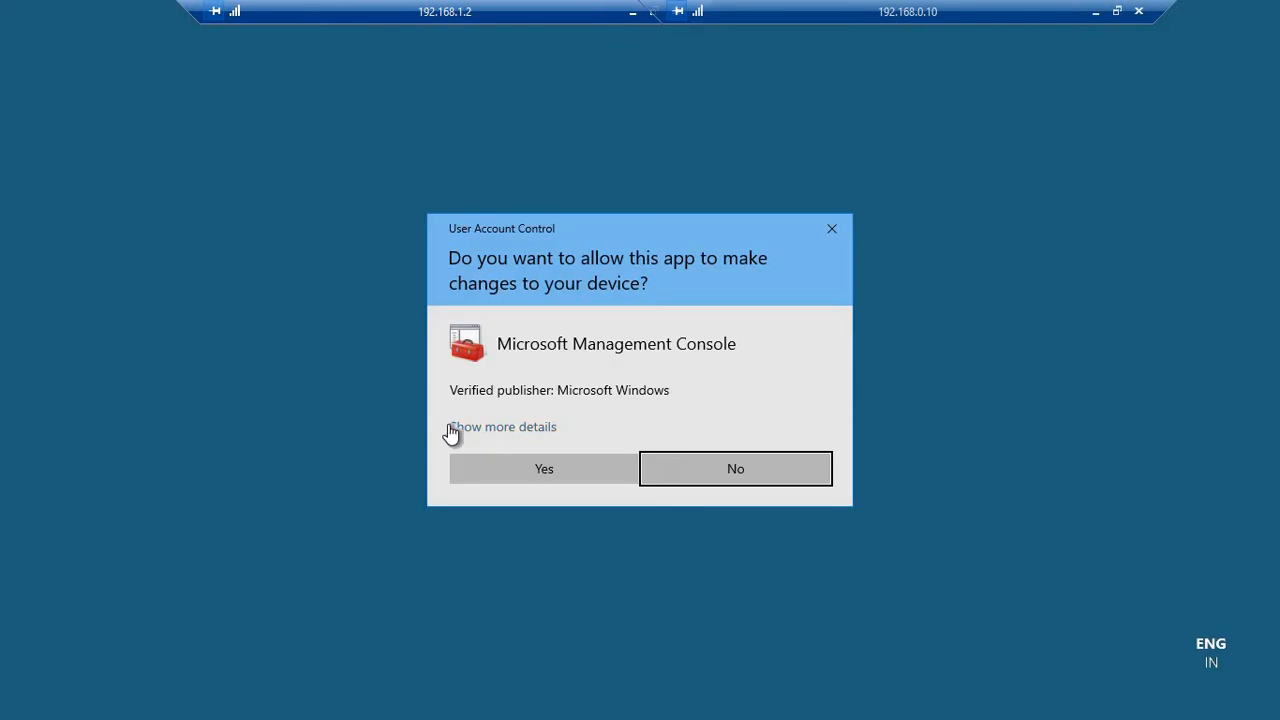
click(521, 471)
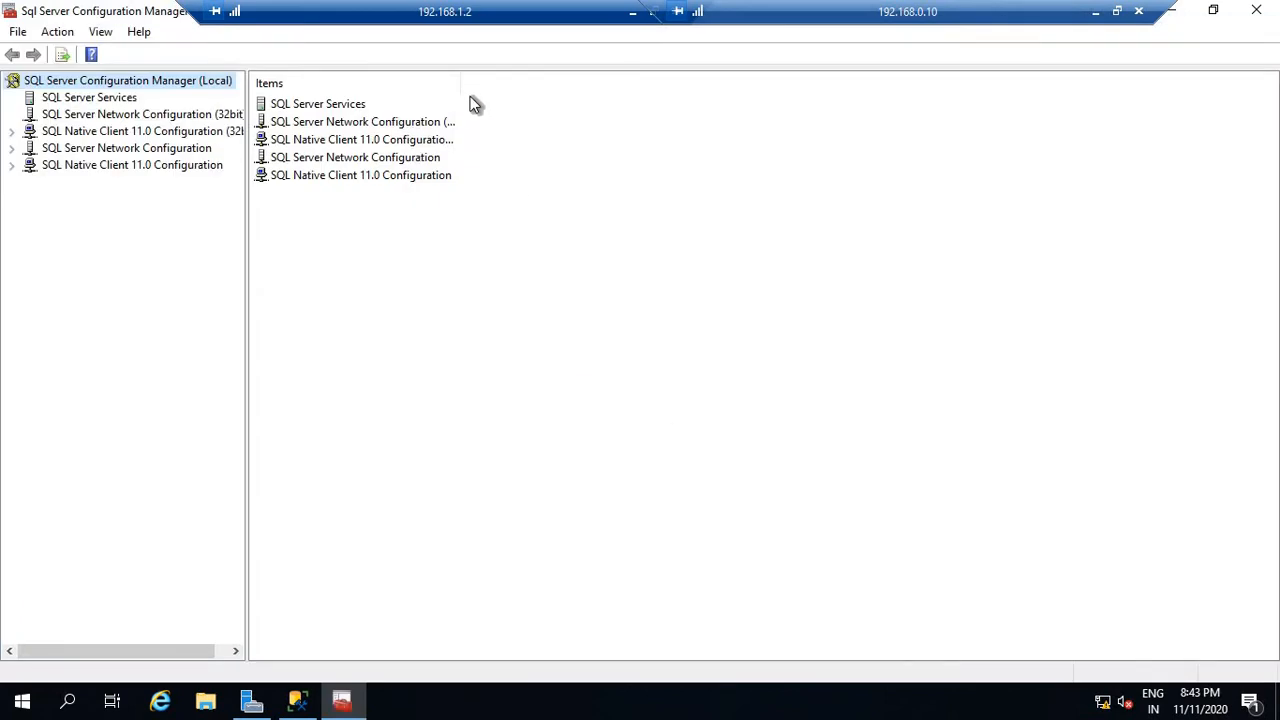
Expand SQL Server Network Configuration, then list the SQL Server Services with the Name column widened to show full service names.
drag(607, 86, 607, 86)
click(407, 107)
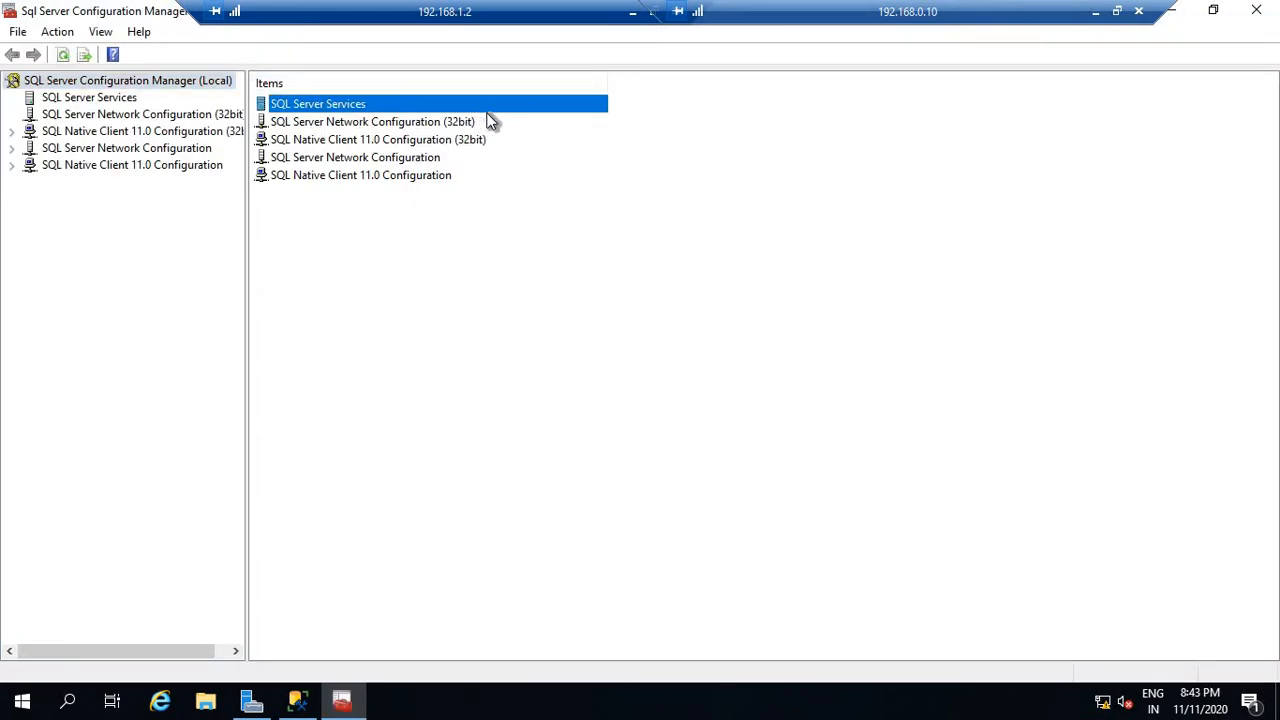
click(117, 148)
click(12, 148)
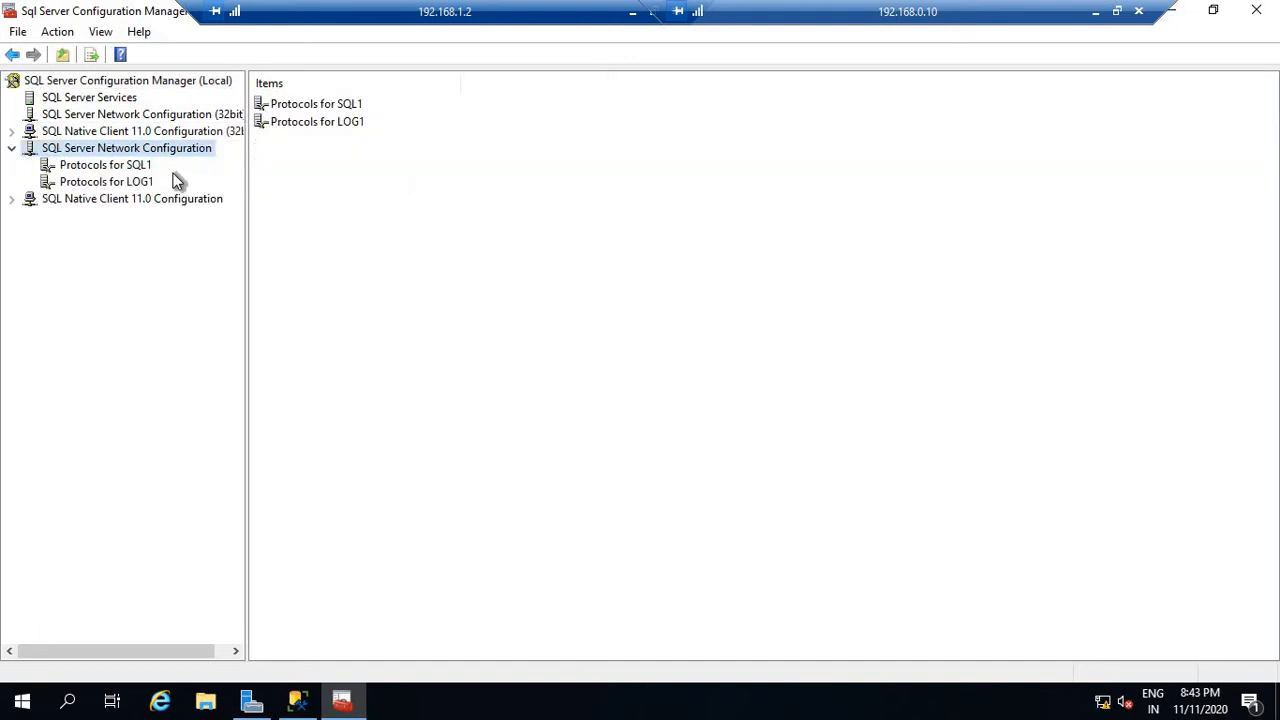
click(91, 99)
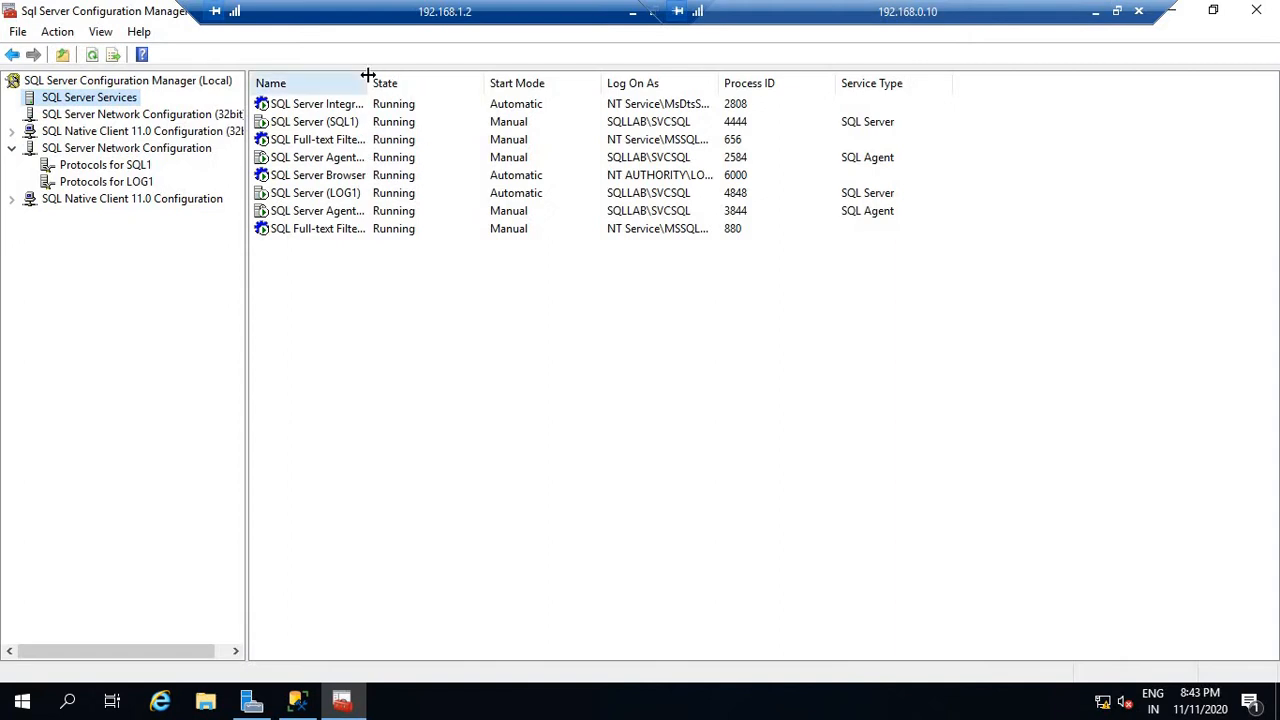
drag(367, 83, 562, 84)
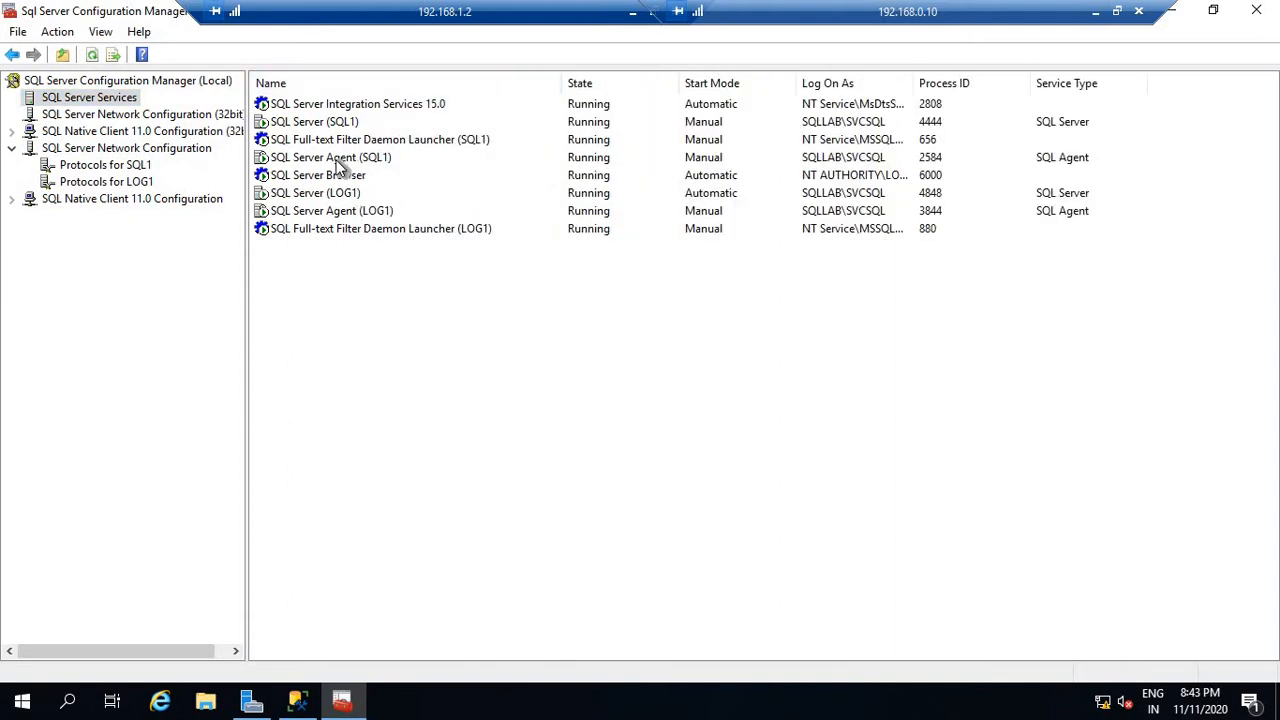
Check the log-on account in the properties of the SQL Server (LOG1) service, and close them without changes.
click(340, 197)
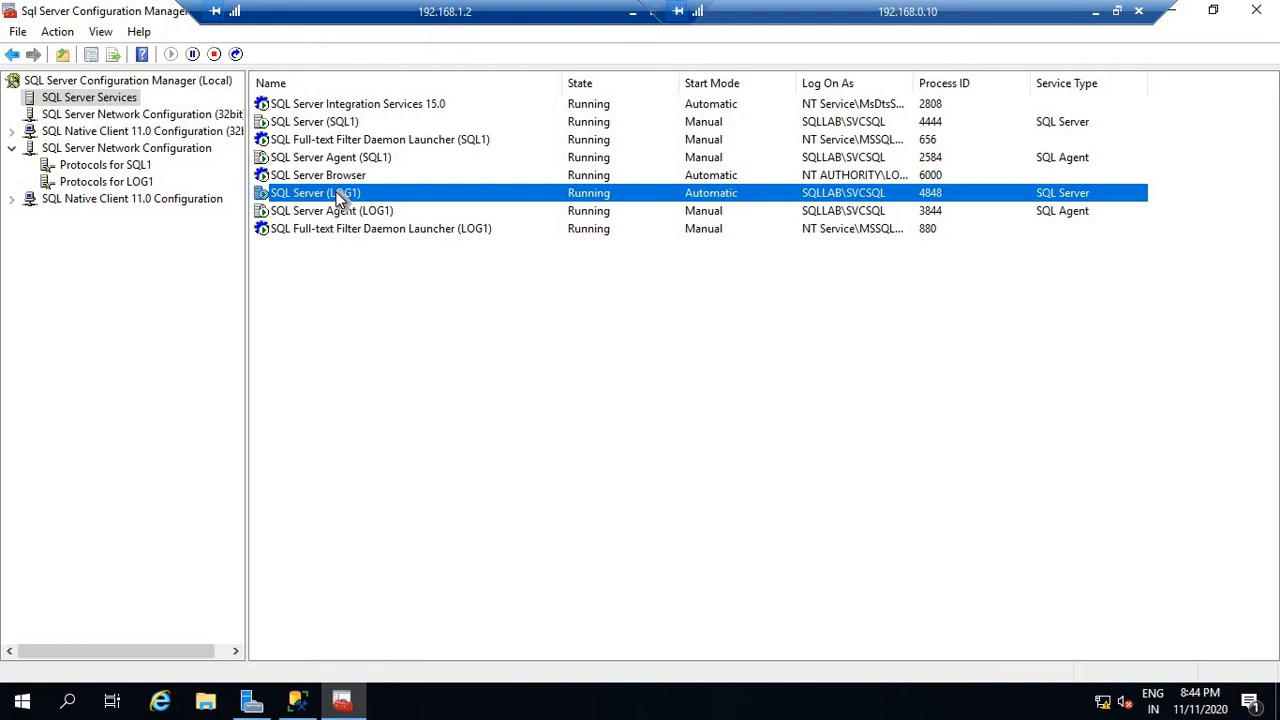
right_click(340, 197)
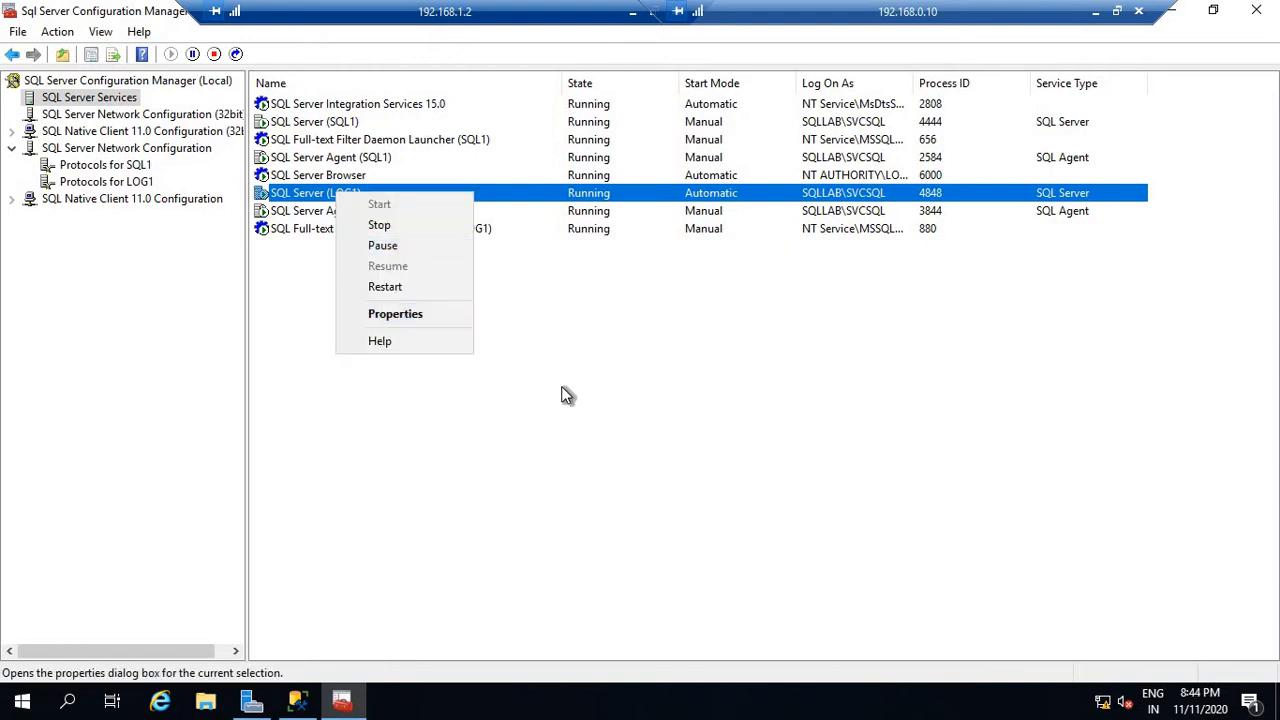
click(368, 264)
right_click(322, 195)
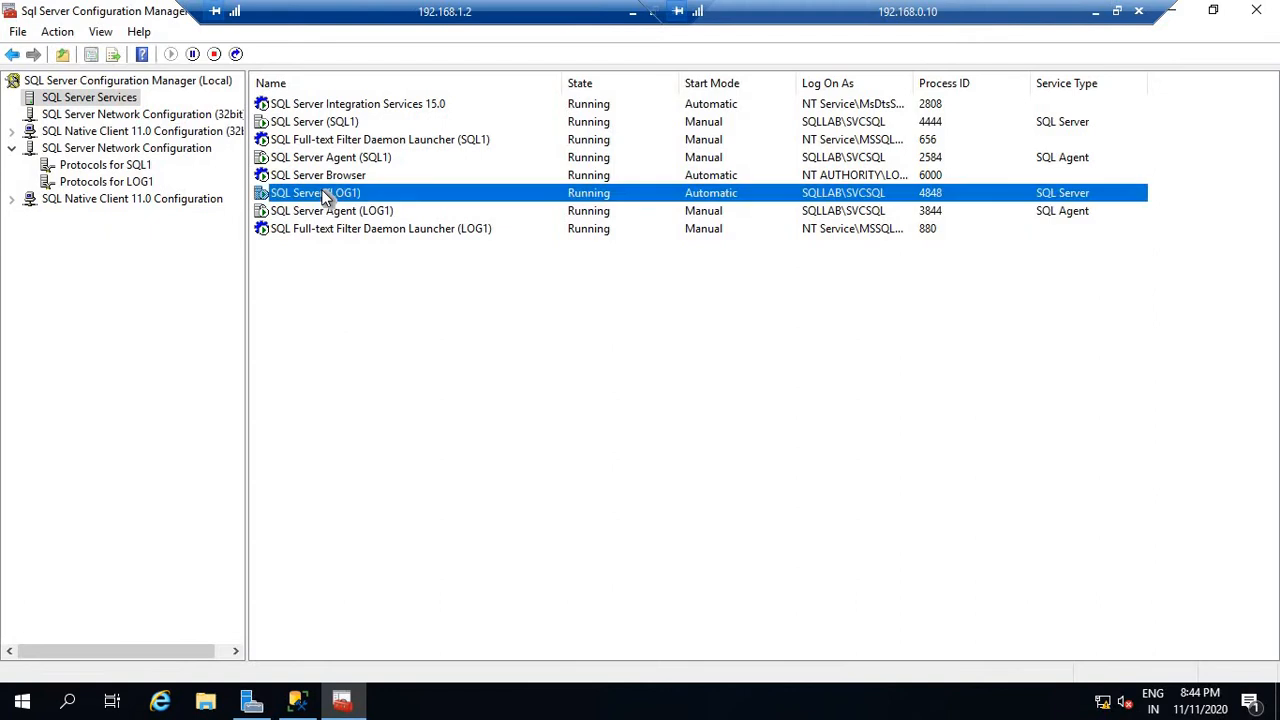
click(388, 309)
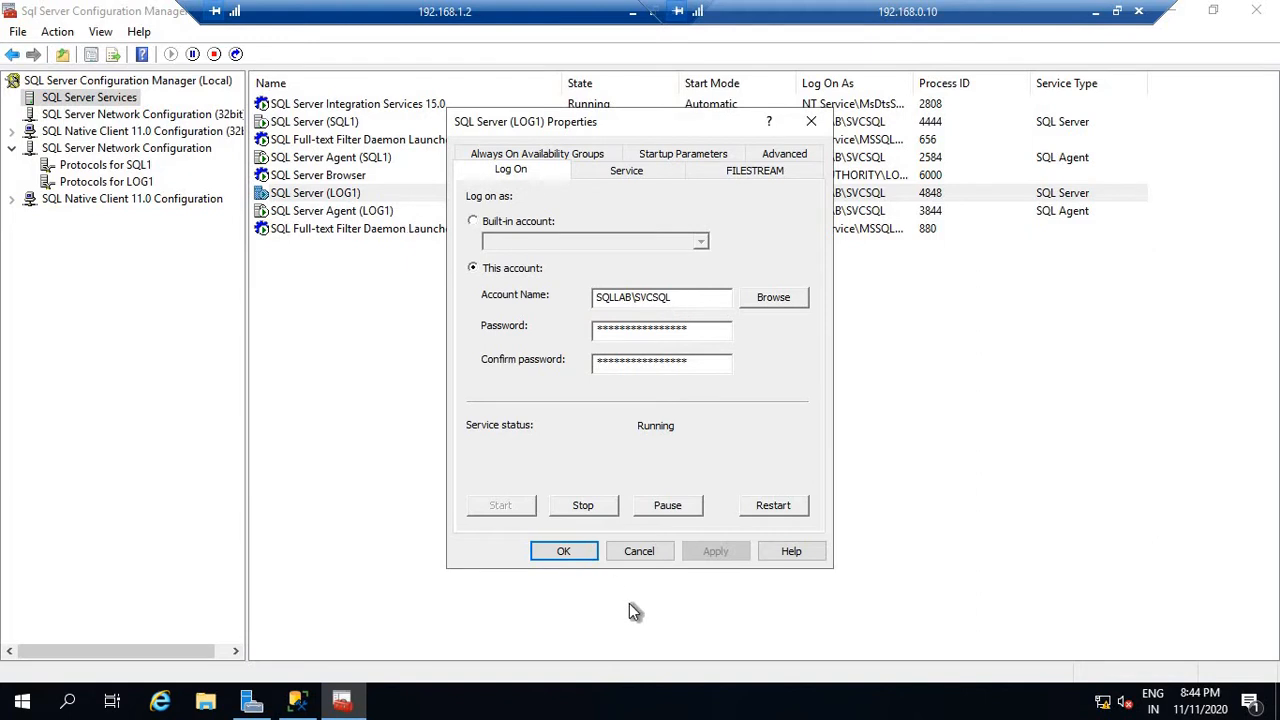
click(640, 551)
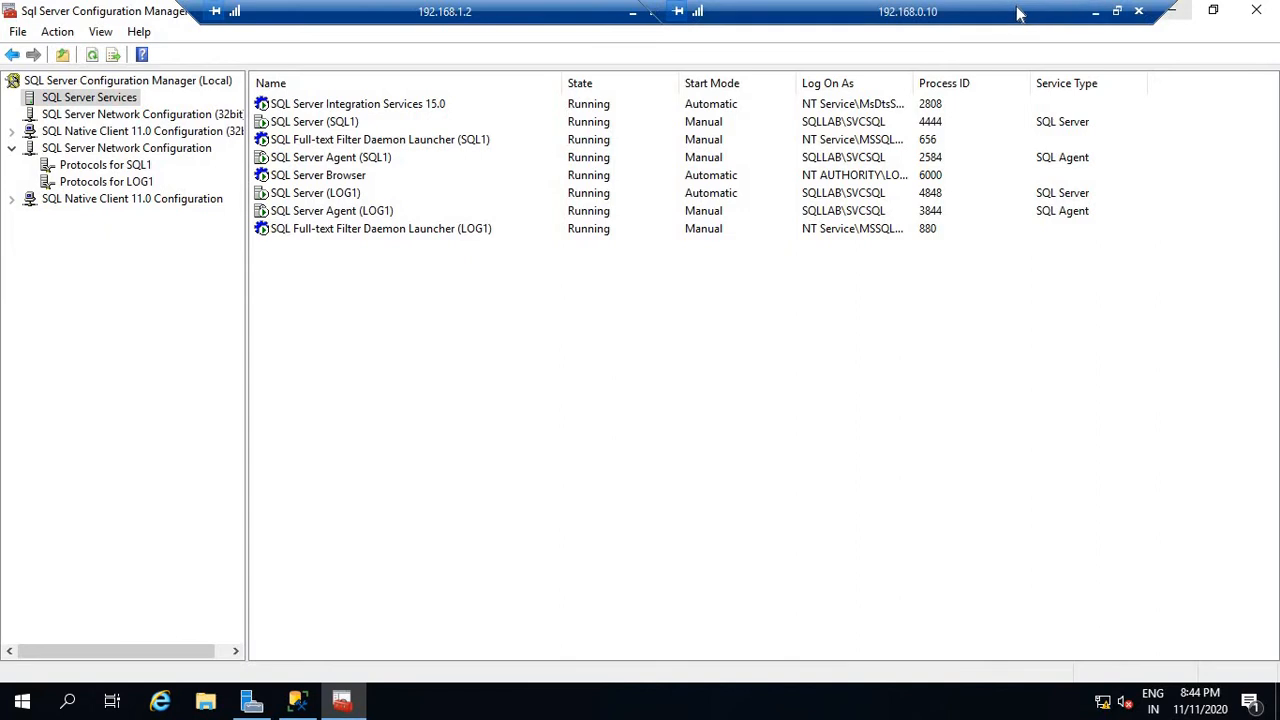
Minimize SQL Server Configuration Manager and the 192.168.1.2 remote session to return to the LogShipping notes in Notepad.
click(1170, 12)
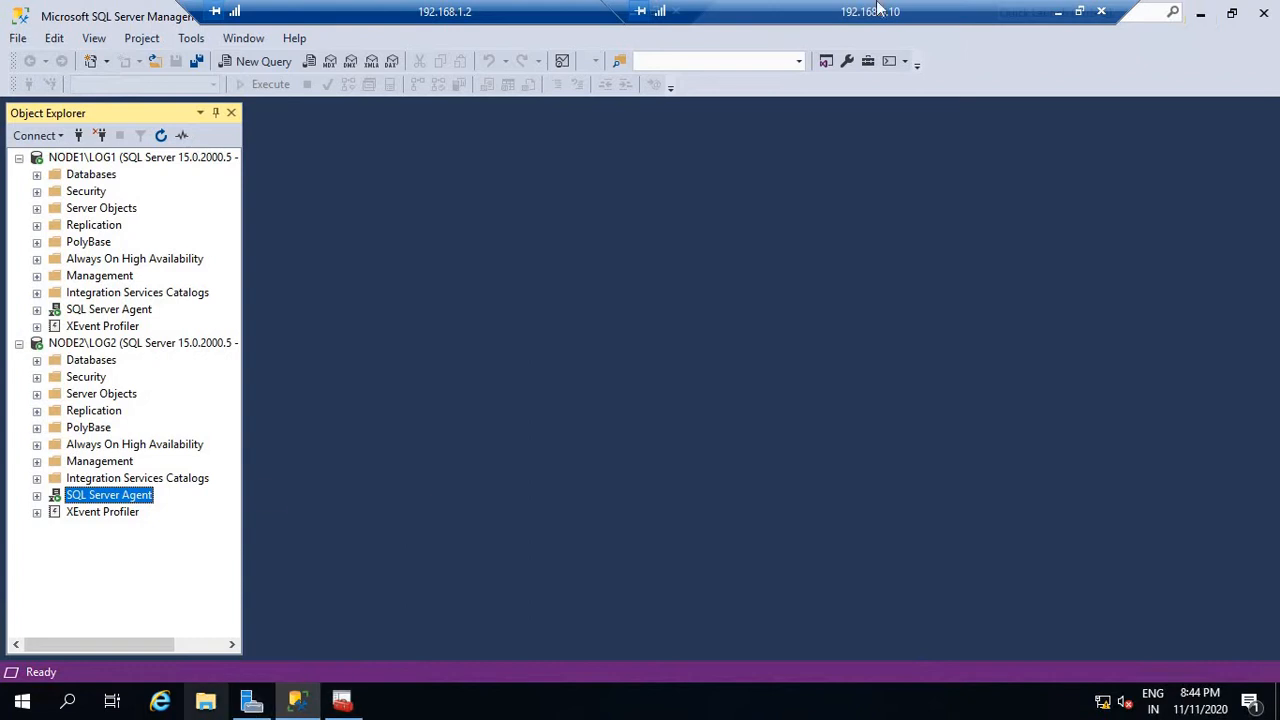
drag(489, 14, 324, 17)
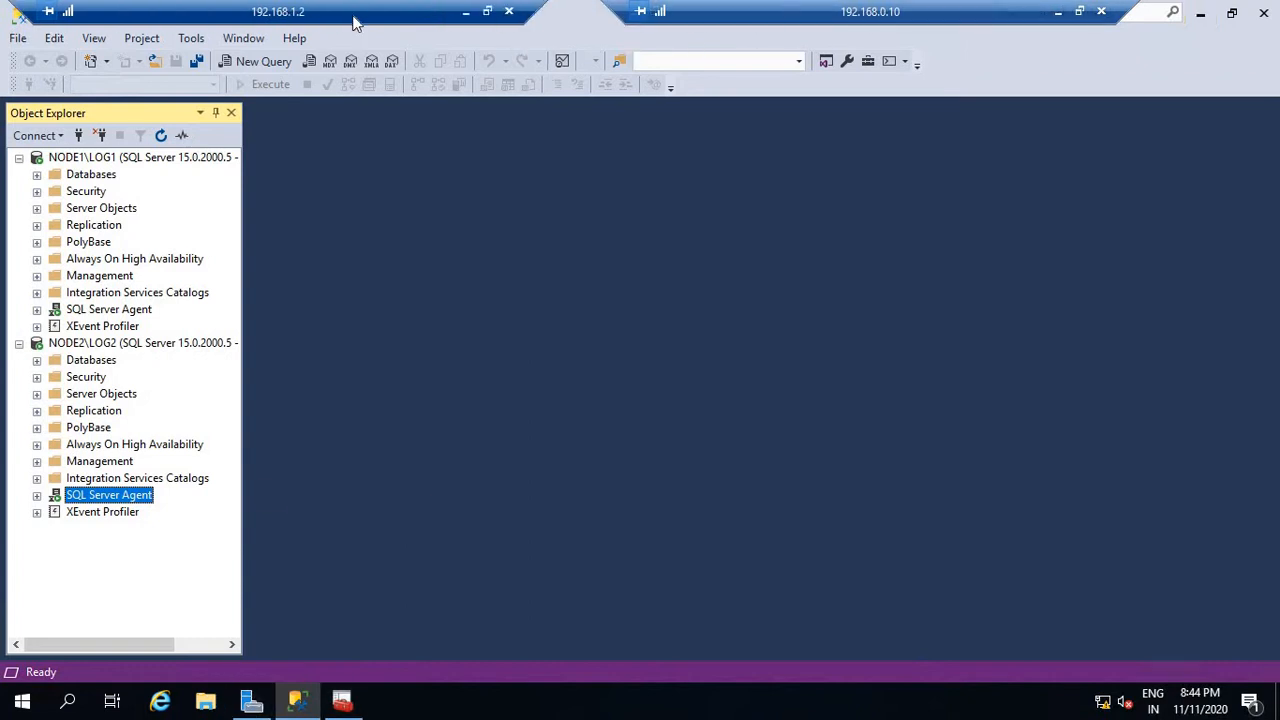
click(465, 12)
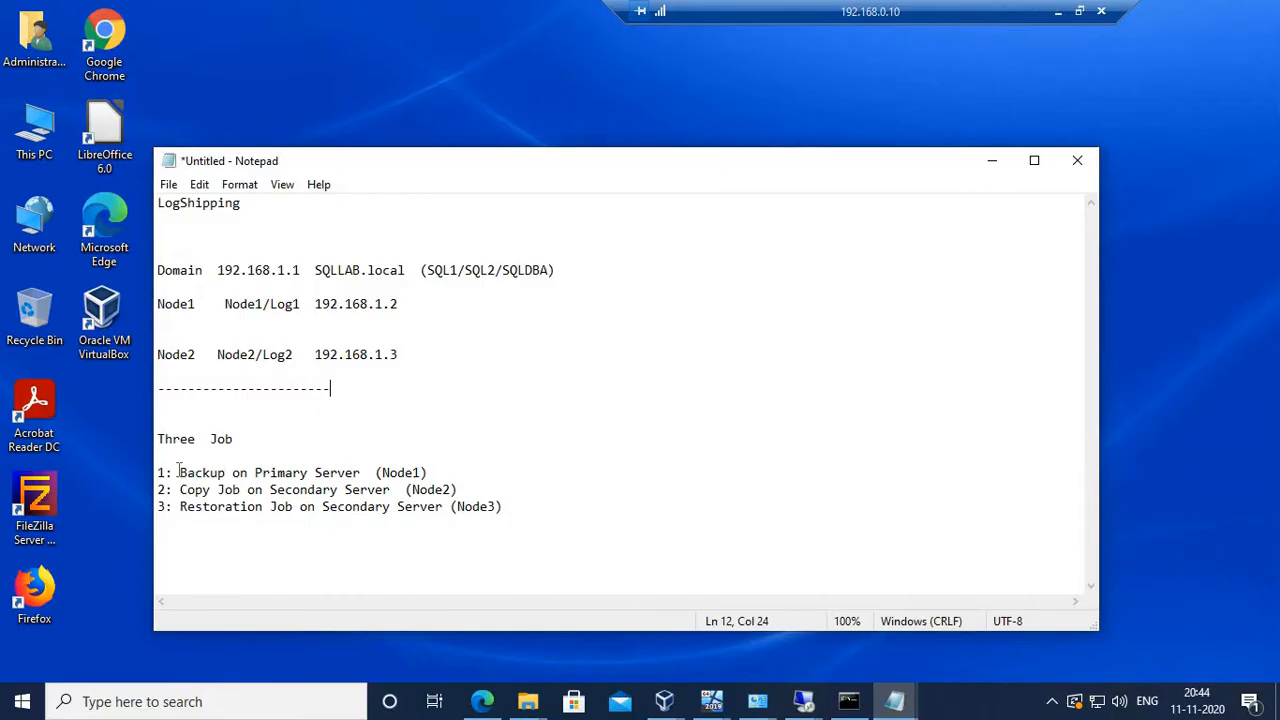
Review the three listed jobs, correct the Restoration Job's node to Node2, and add a line break below the list.
drag(163, 456, 520, 524)
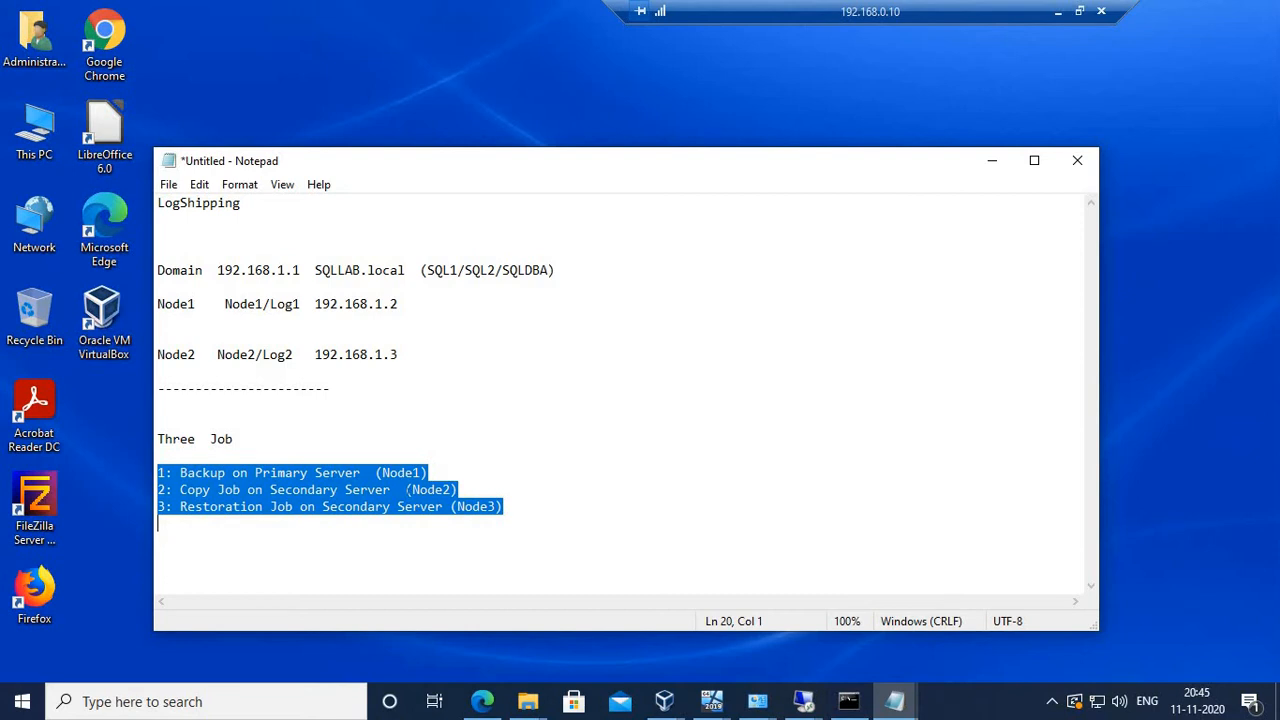
drag(487, 507, 495, 507)
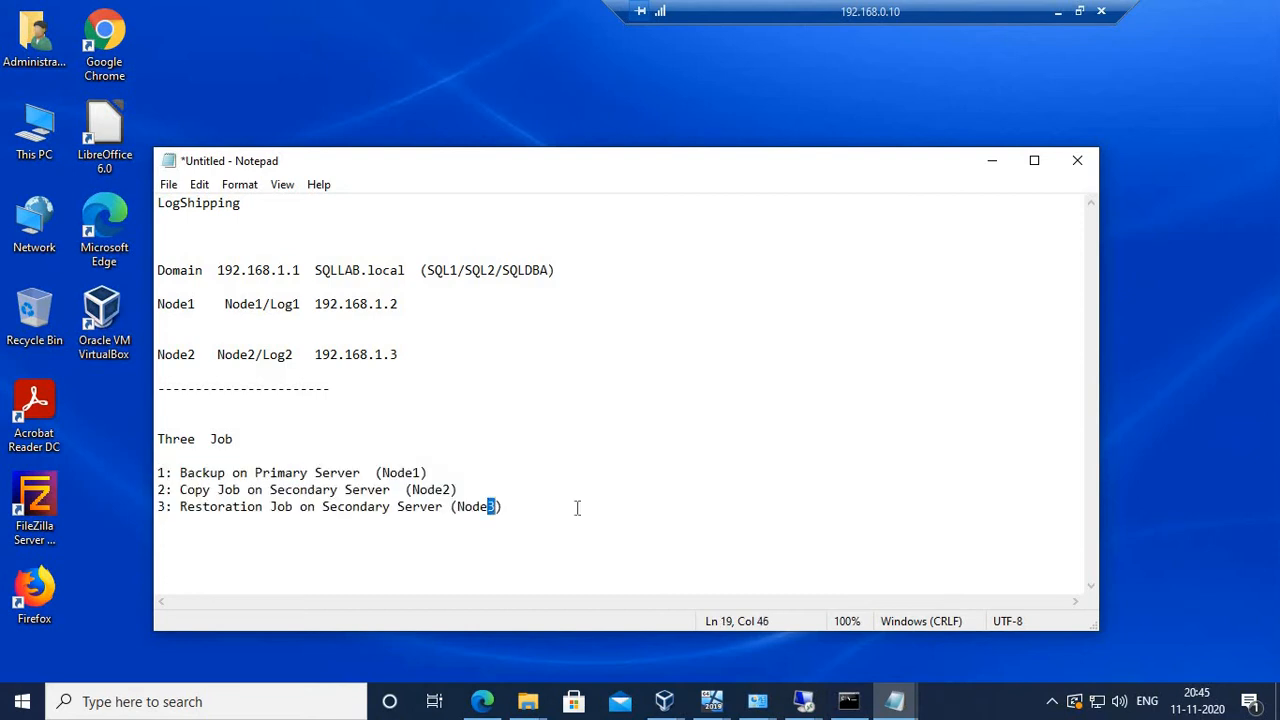
text(2)
click(552, 517)
key(Return)
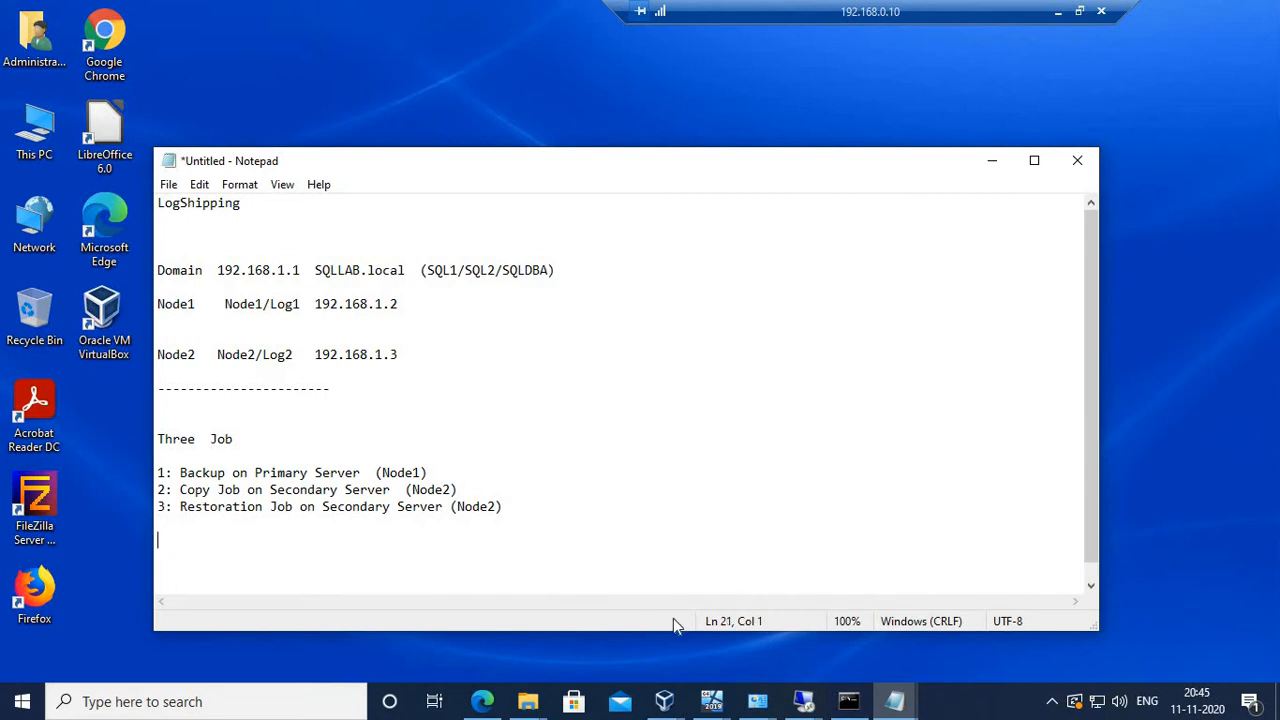
Switch back to the 192.168.1.2 session, minimize SQL Server Management Studio, and open Local Disk (C:) in File Explorer.
click(803, 702)
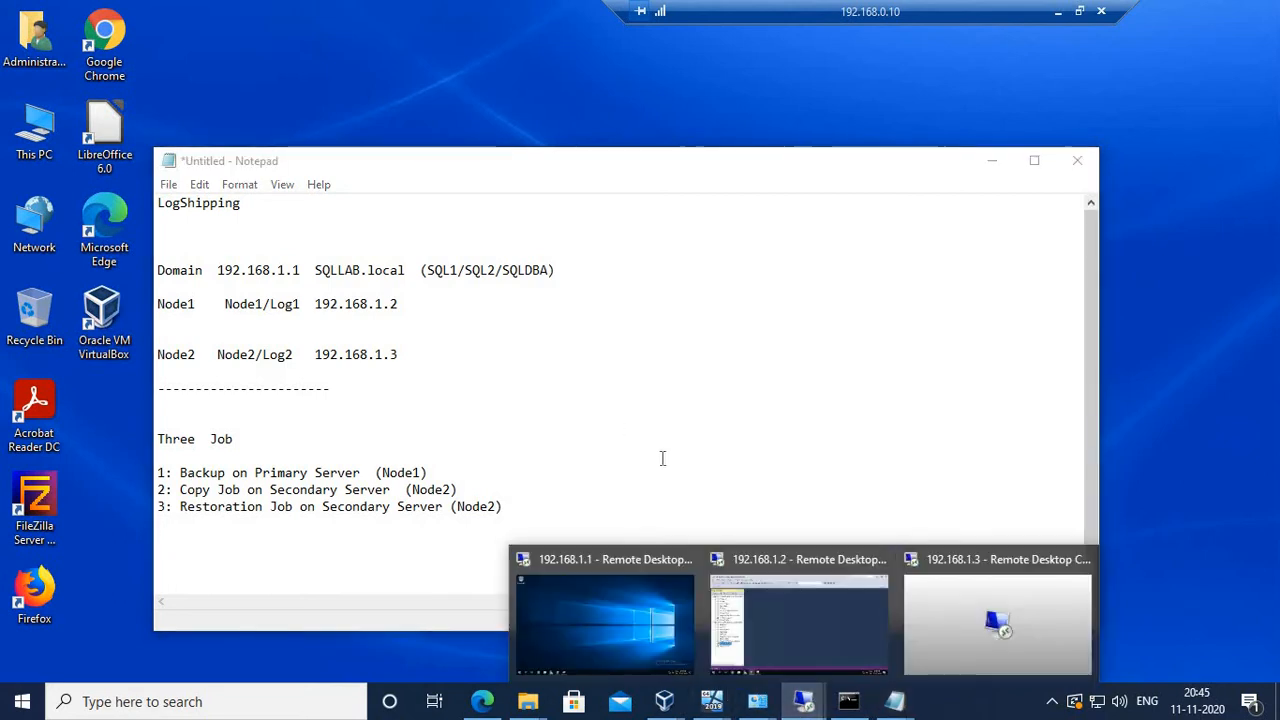
click(771, 563)
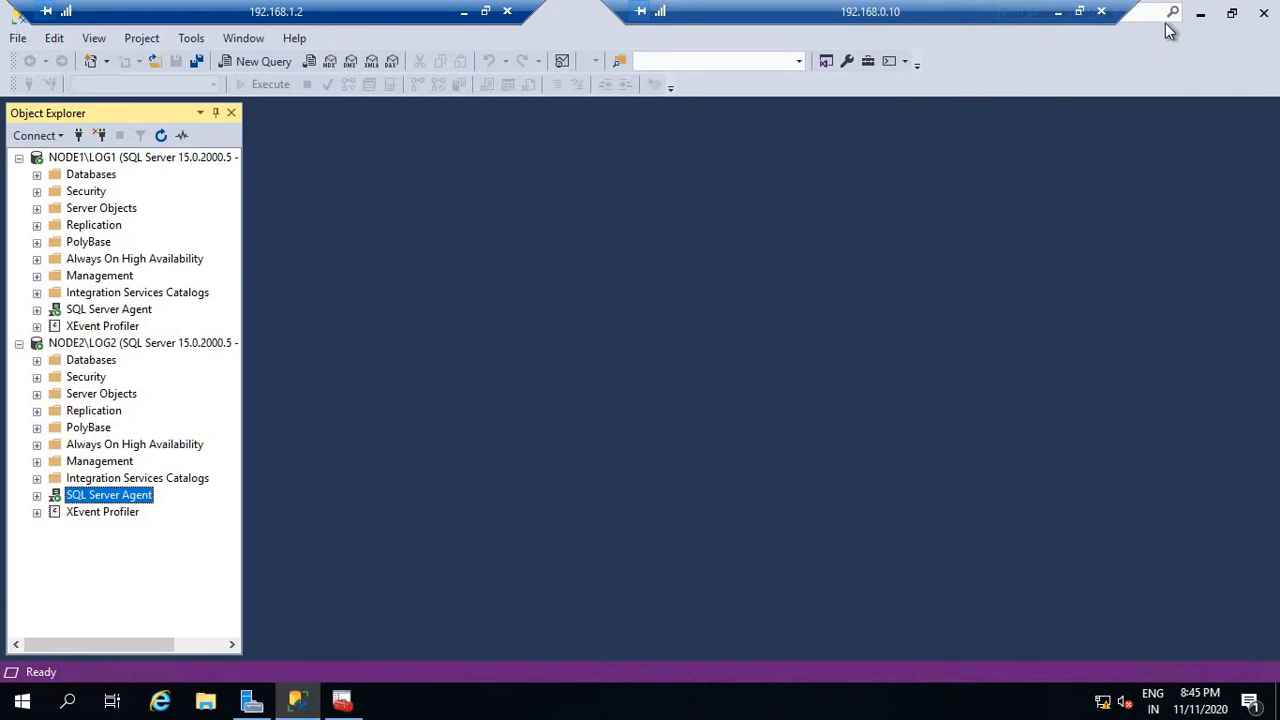
click(1202, 14)
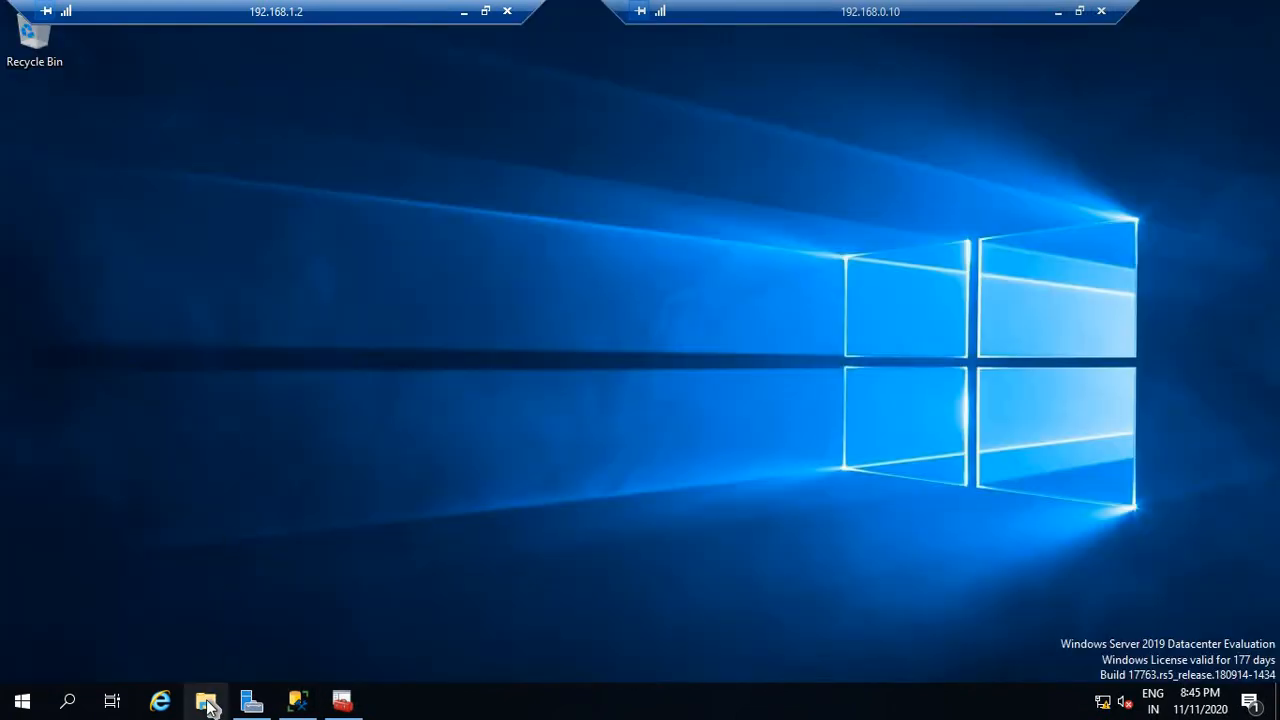
key(super+e)
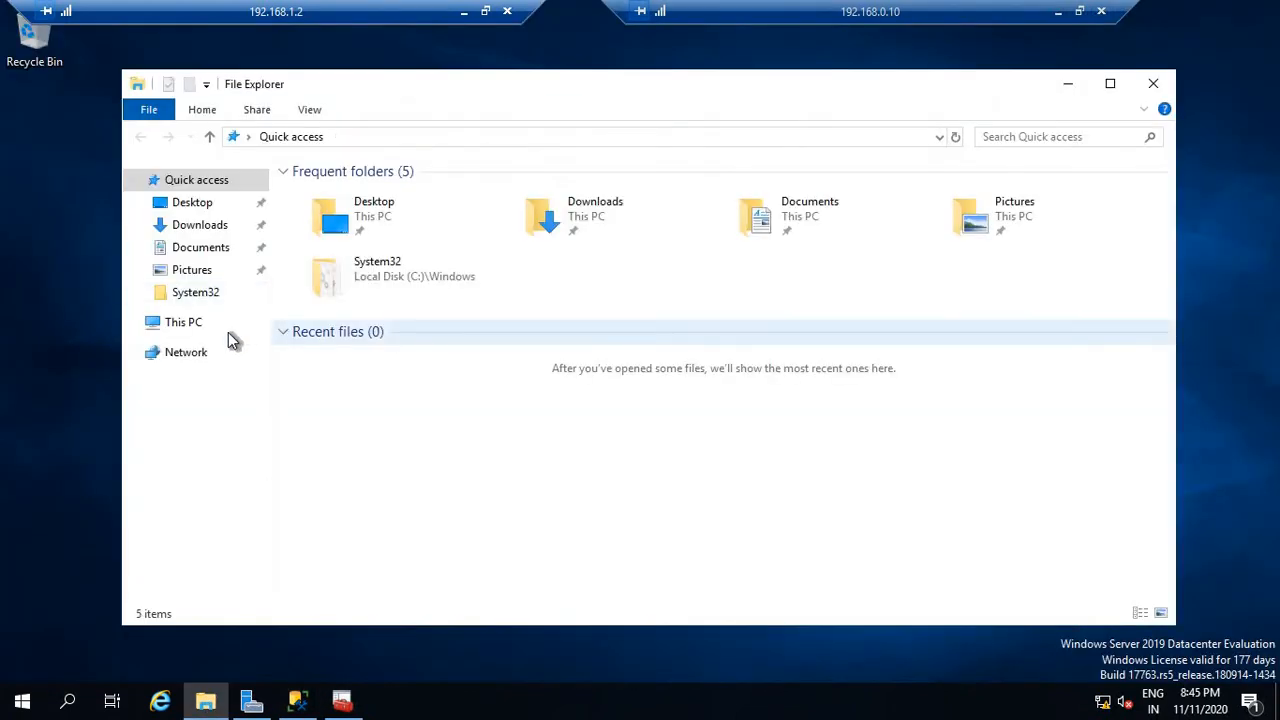
click(192, 330)
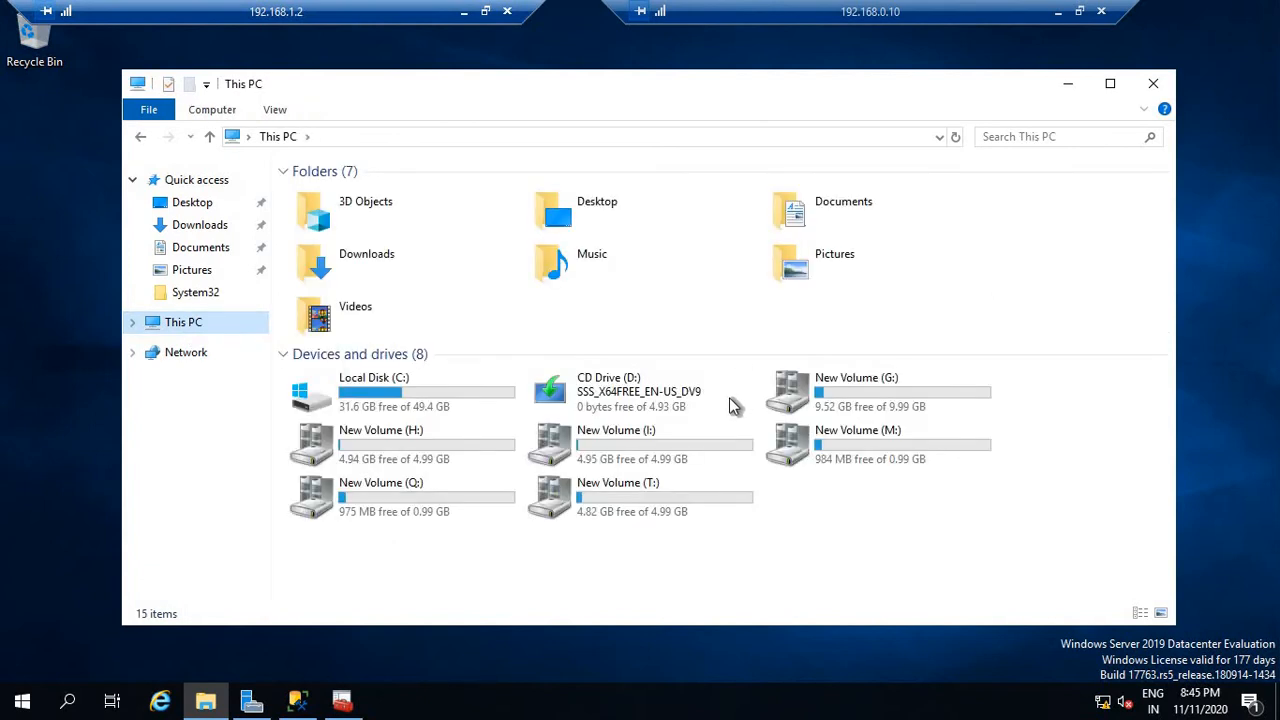
double_click(388, 393)
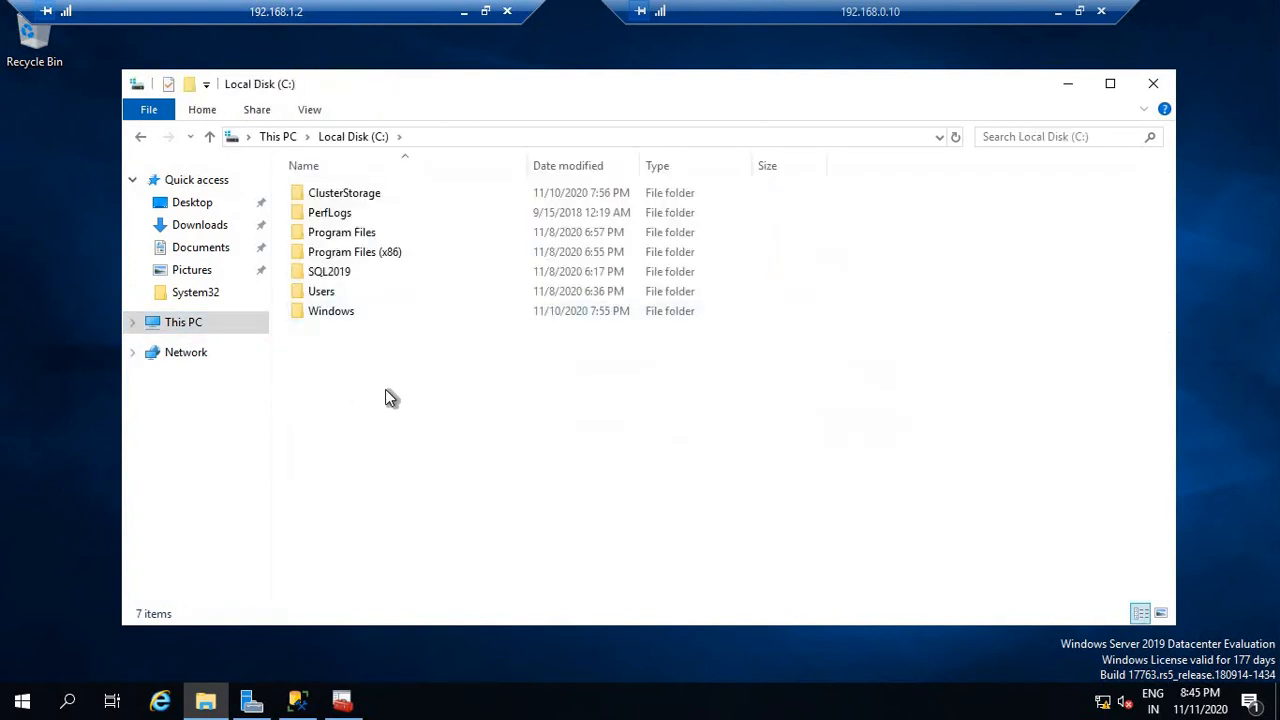
Create a new folder named LogBackup at the root of the C: drive.
right_click(386, 390)
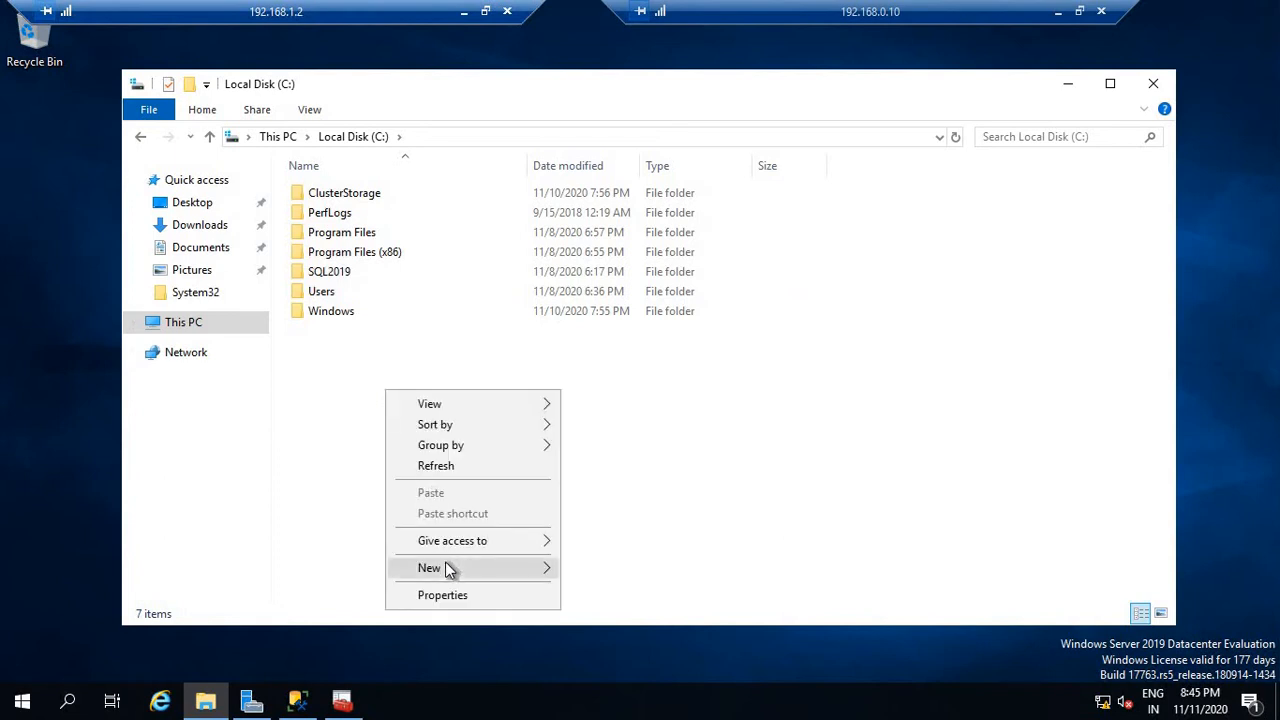
mouse_move(449, 568)
click(584, 568)
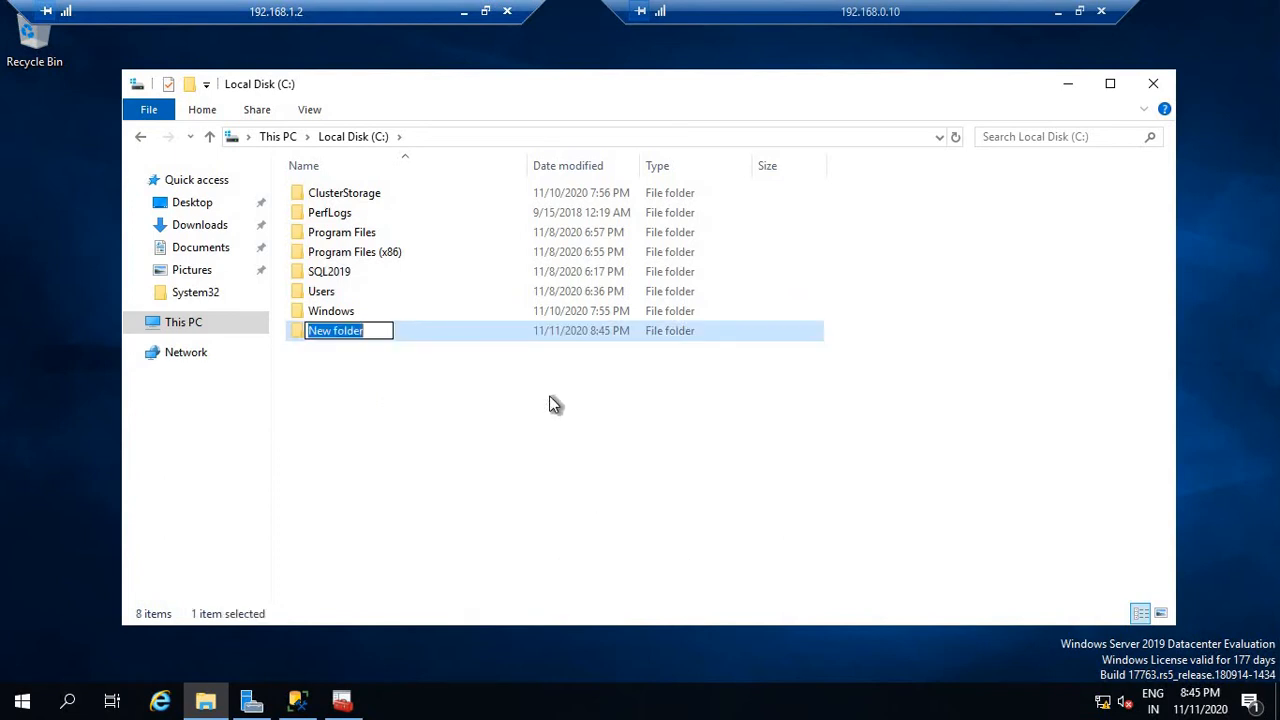
text(Lo)
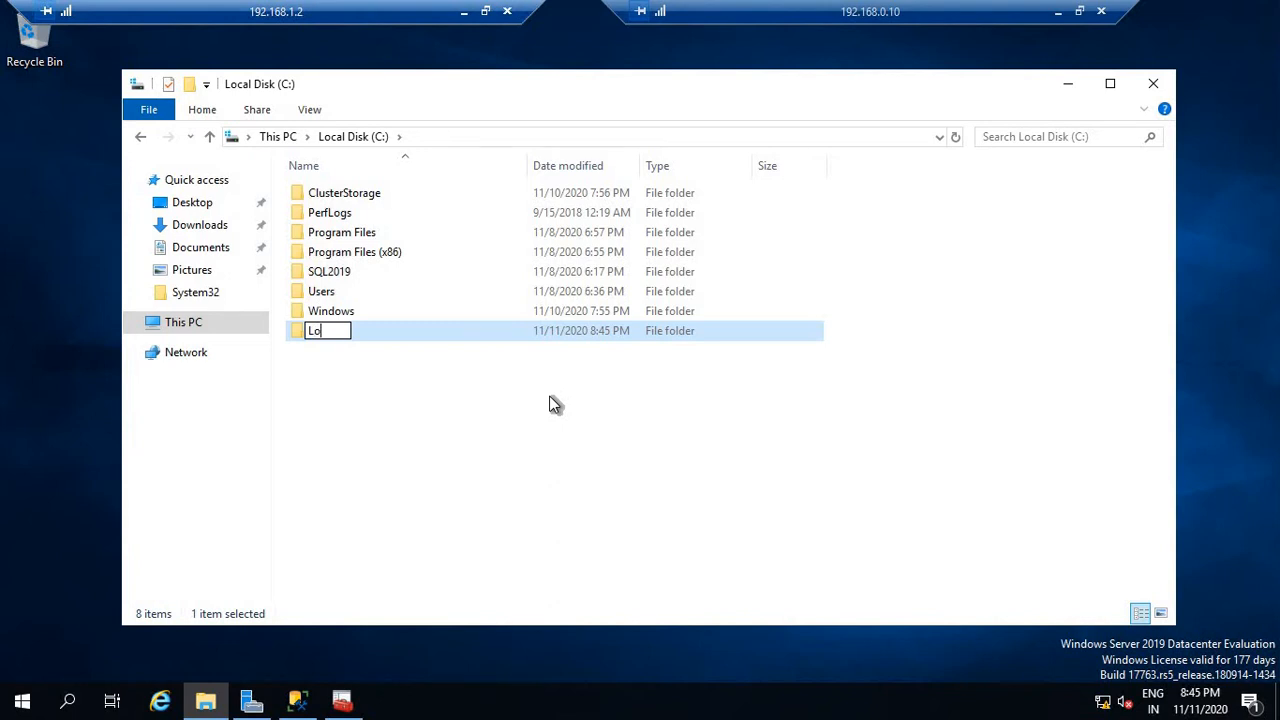
text(gBackup)
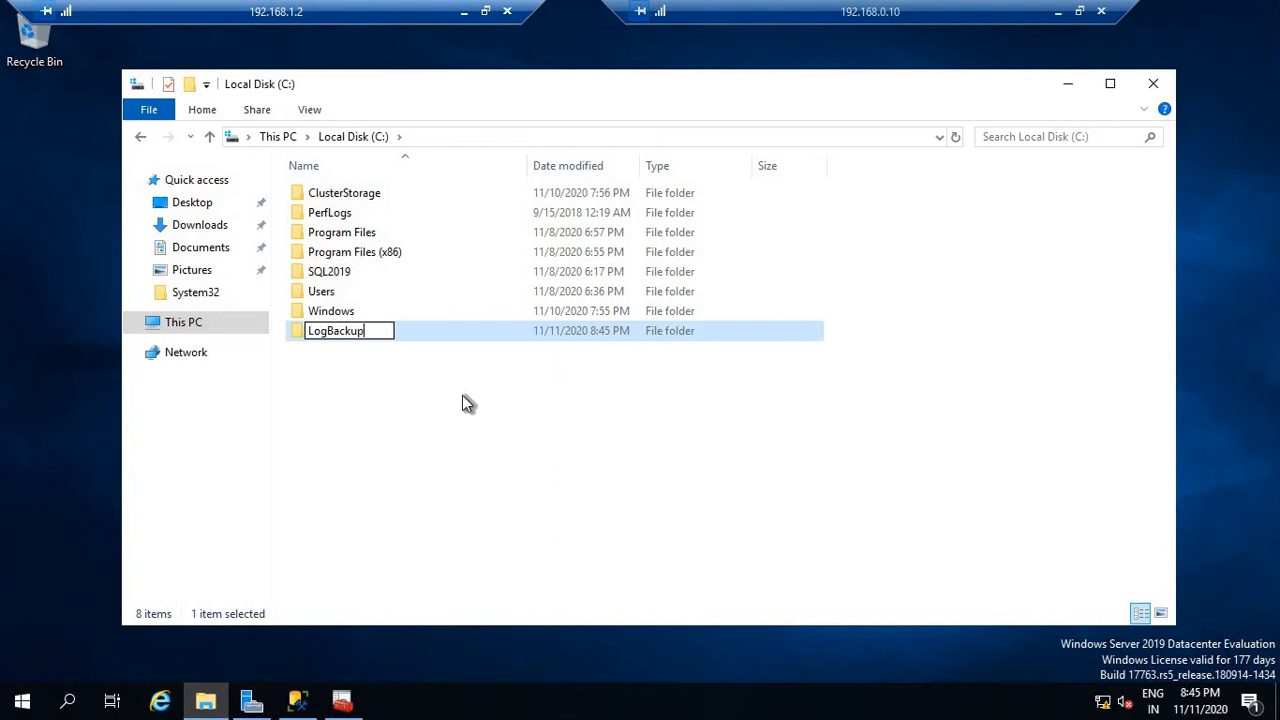
click(454, 403)
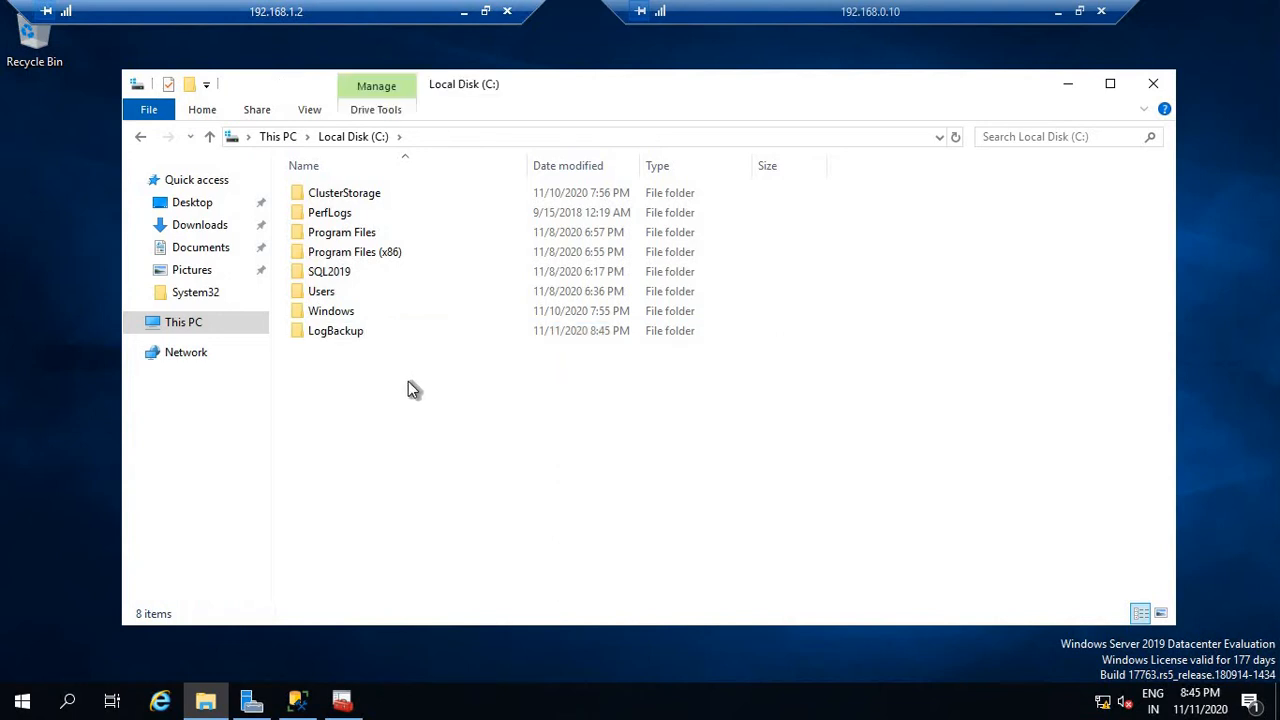
Add the SQLDBA group from SQLLAB.local to the security permissions of the LogBackup folder, checking the name first.
right_click(350, 331)
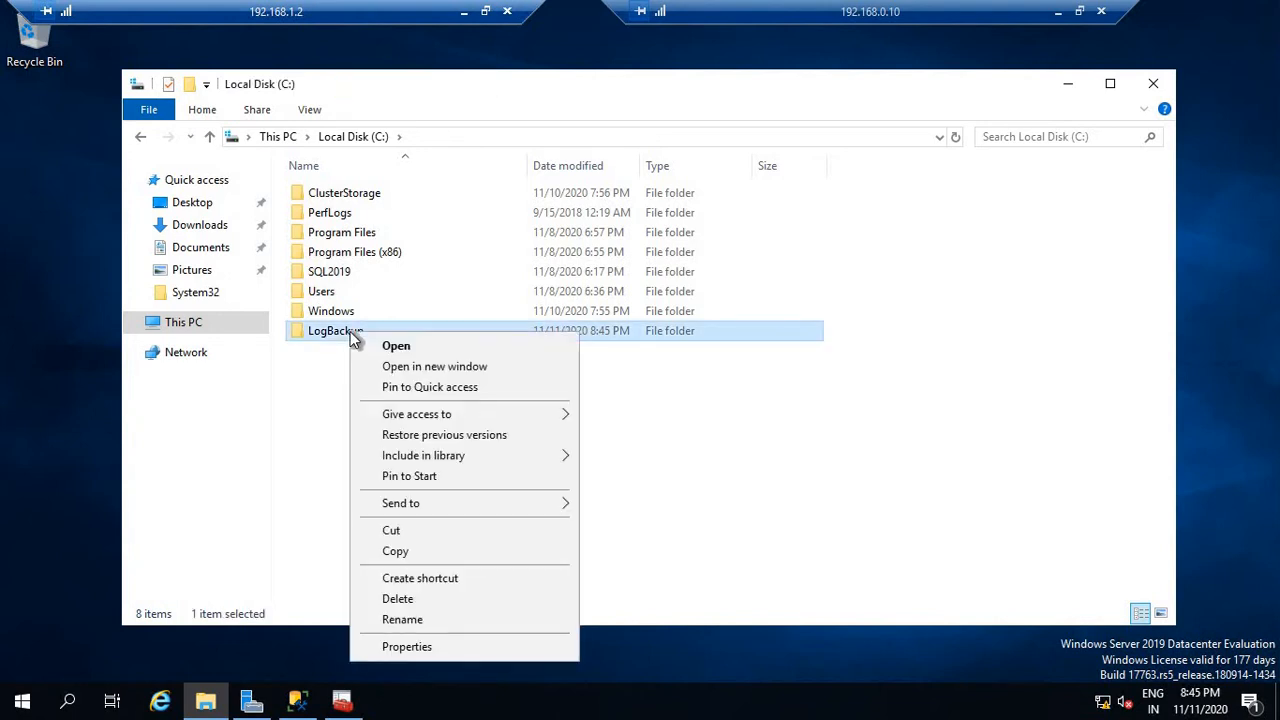
click(412, 647)
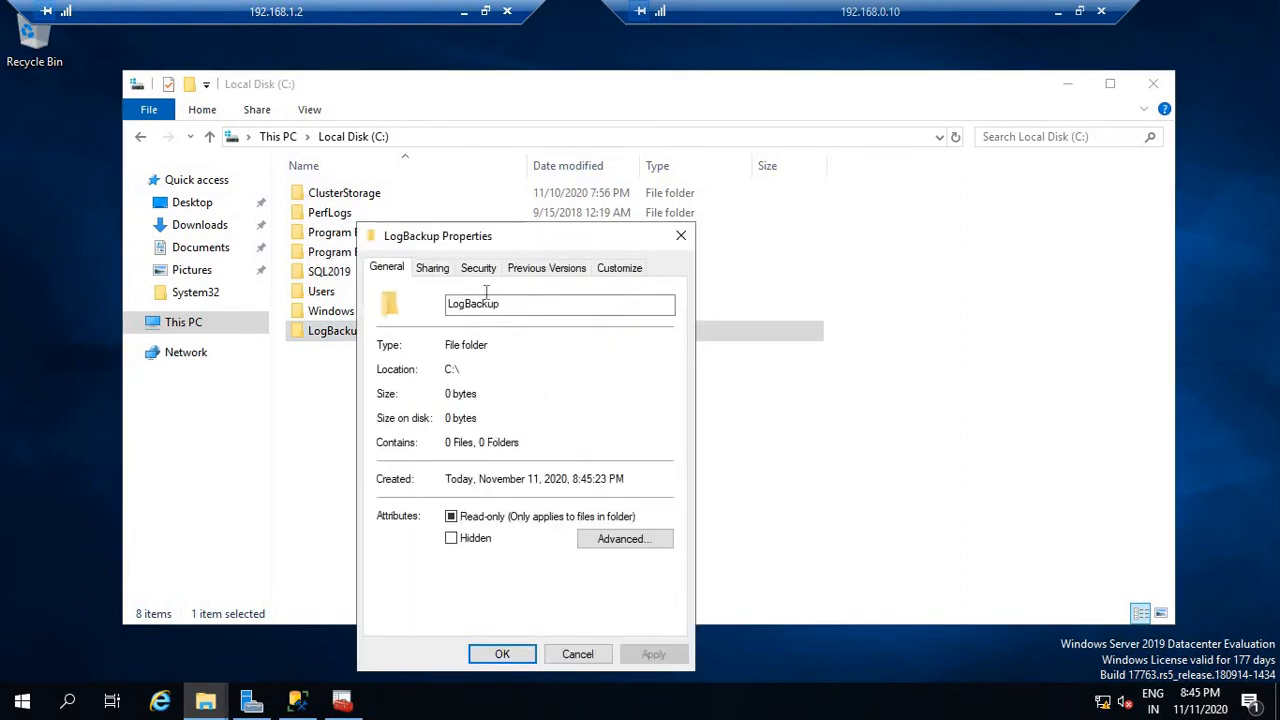
click(431, 271)
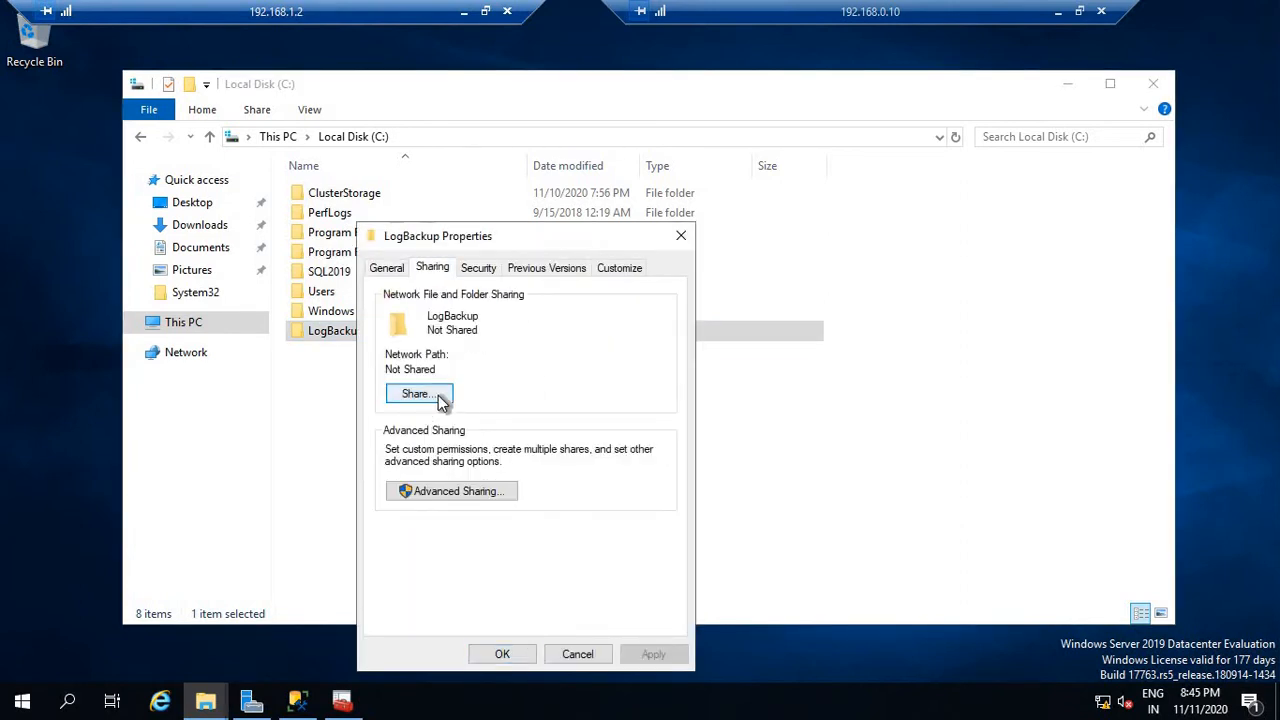
click(477, 271)
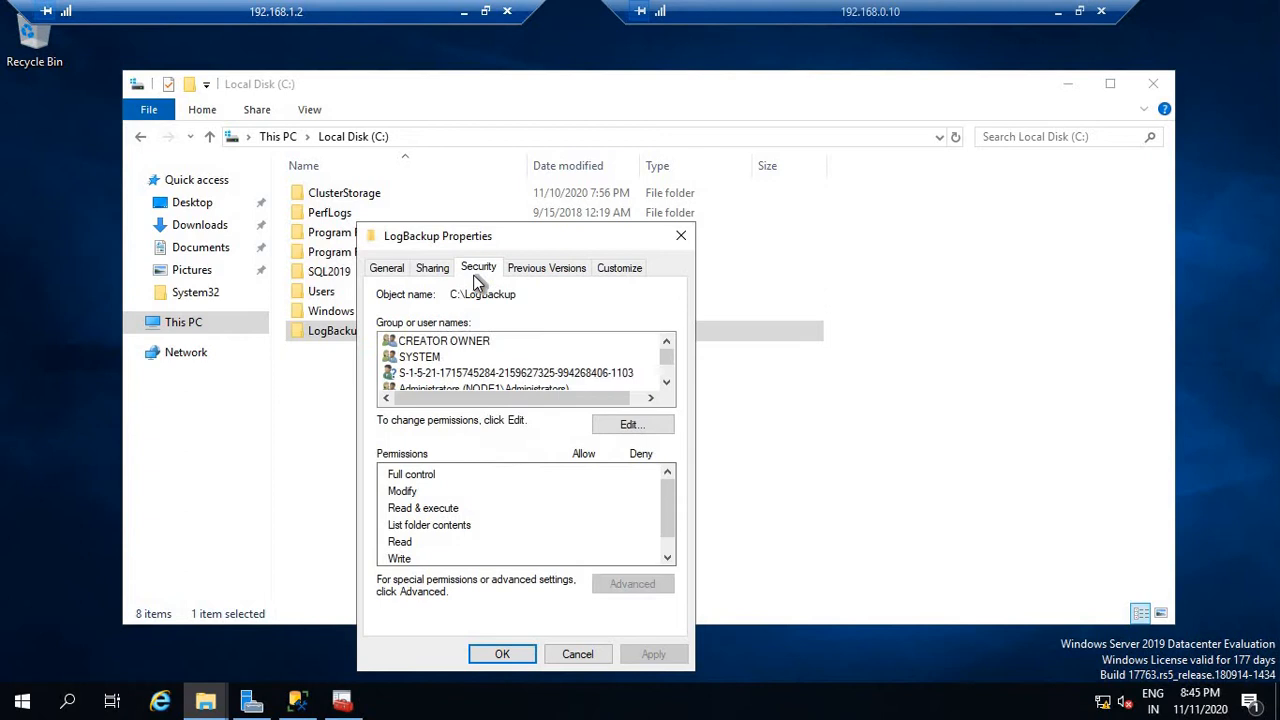
click(630, 424)
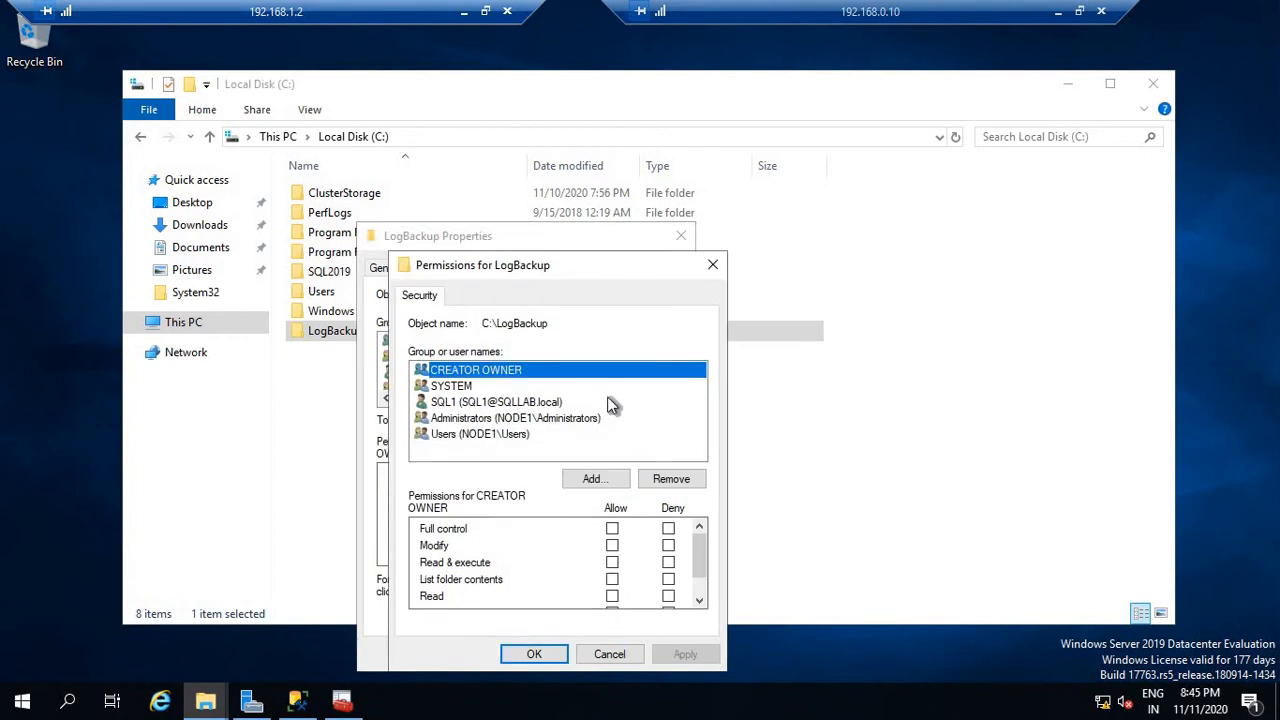
click(593, 481)
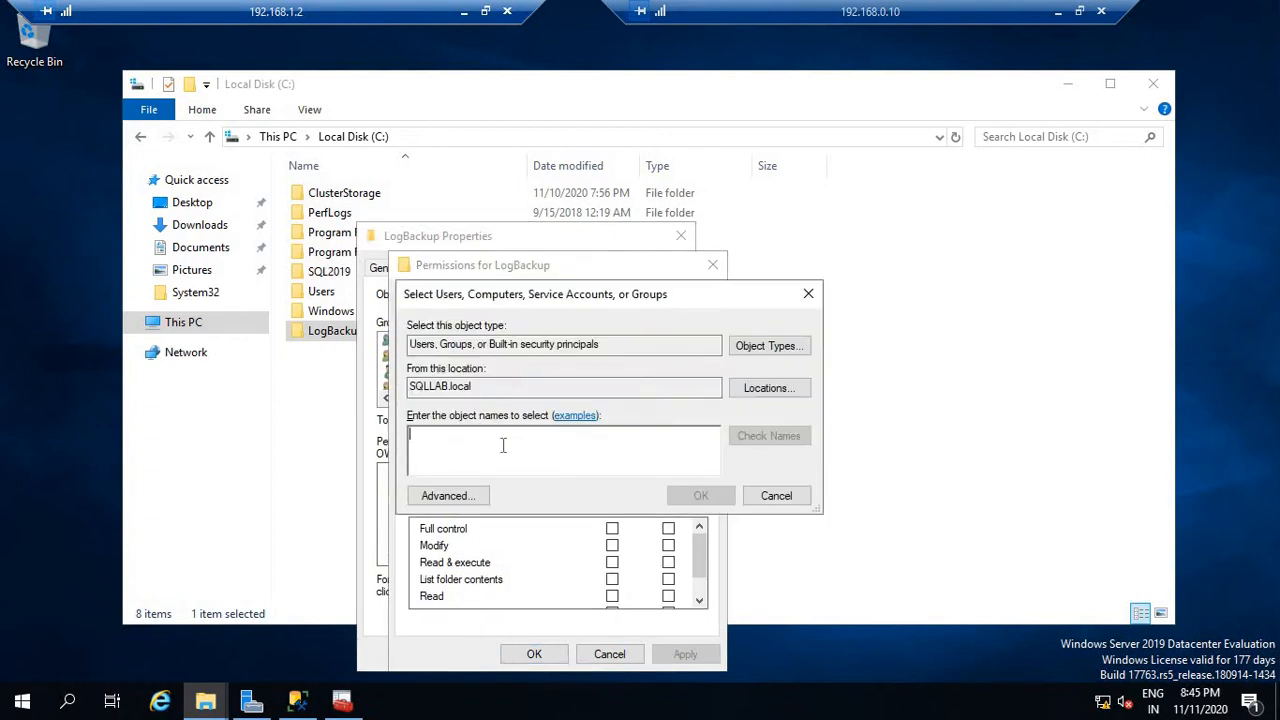
text(SQL)
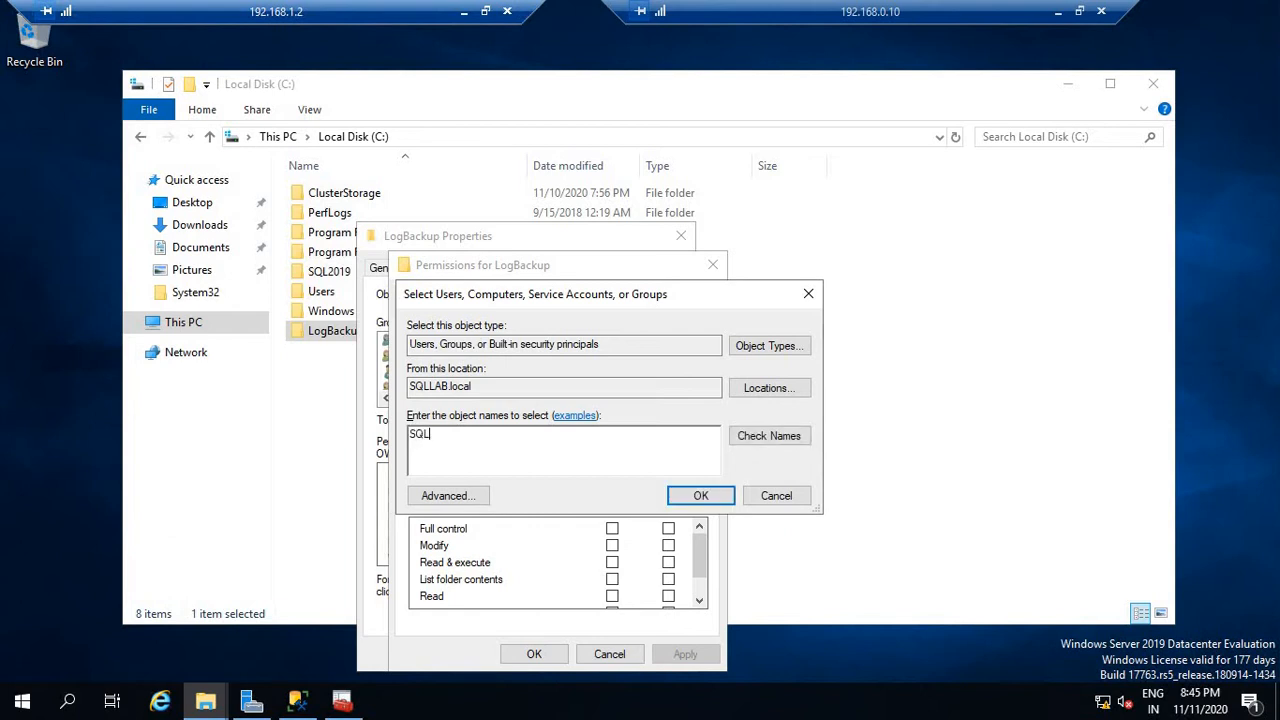
text(DBA)
click(768, 436)
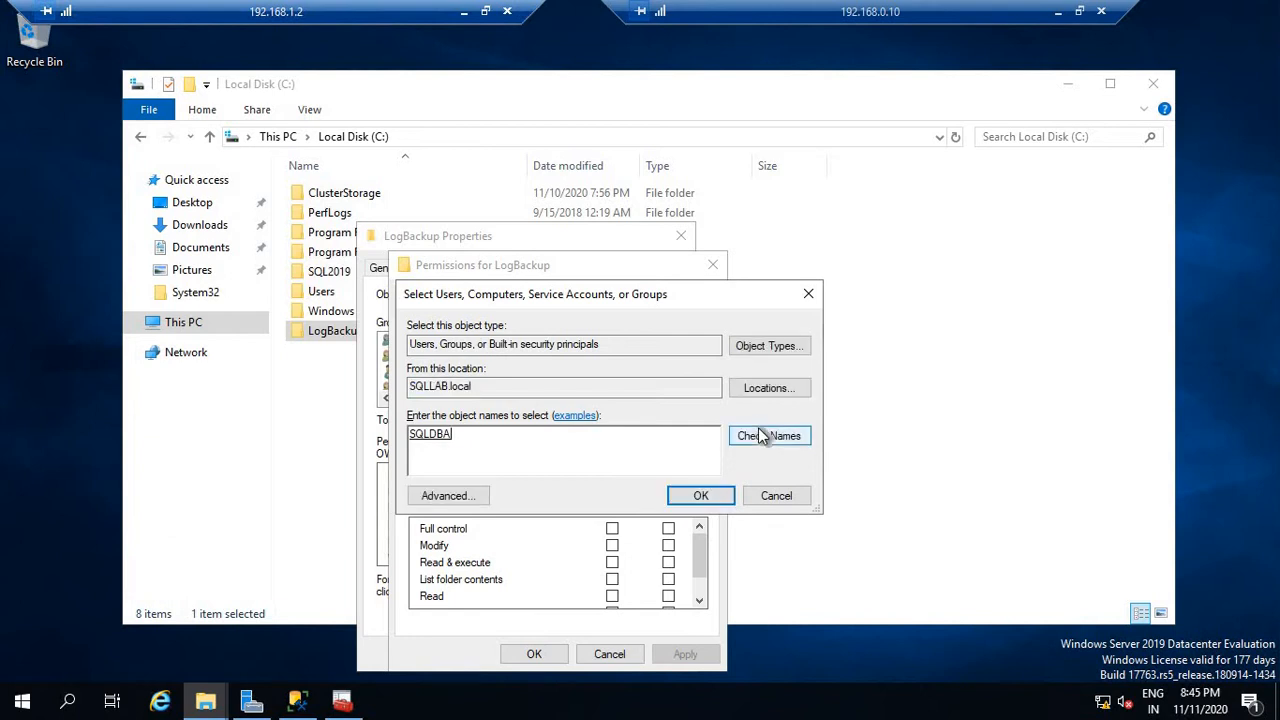
click(703, 496)
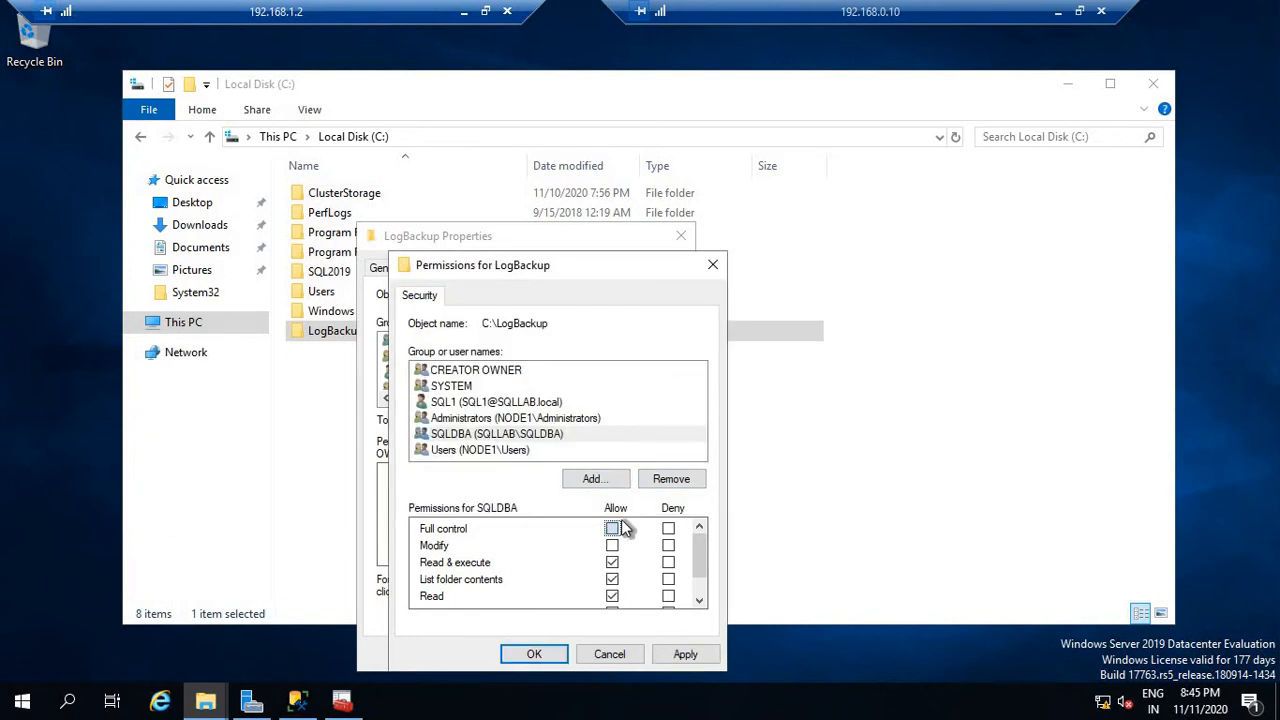
Allow SQLDBA Full control over the LogBackup folder and apply the permissions.
click(612, 529)
click(687, 654)
click(534, 654)
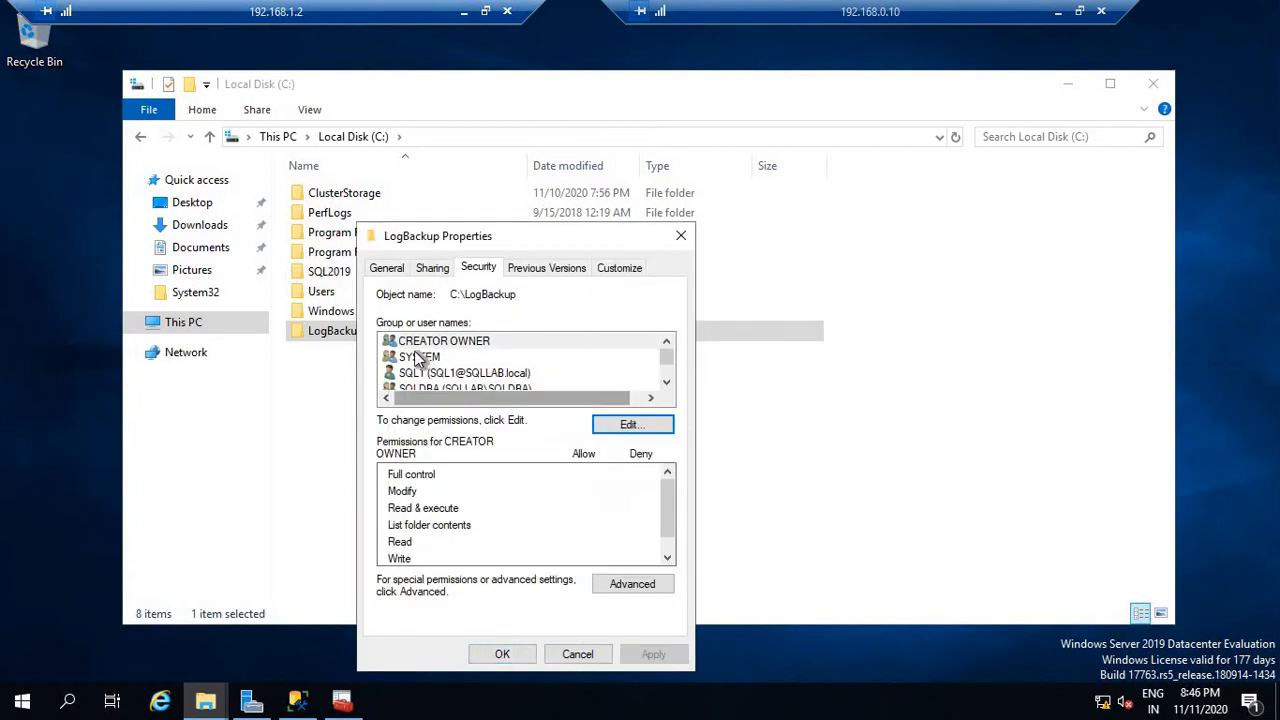
Share the LogBackup folder on the network with SQLDBA at the Read/Write permission level.
click(436, 268)
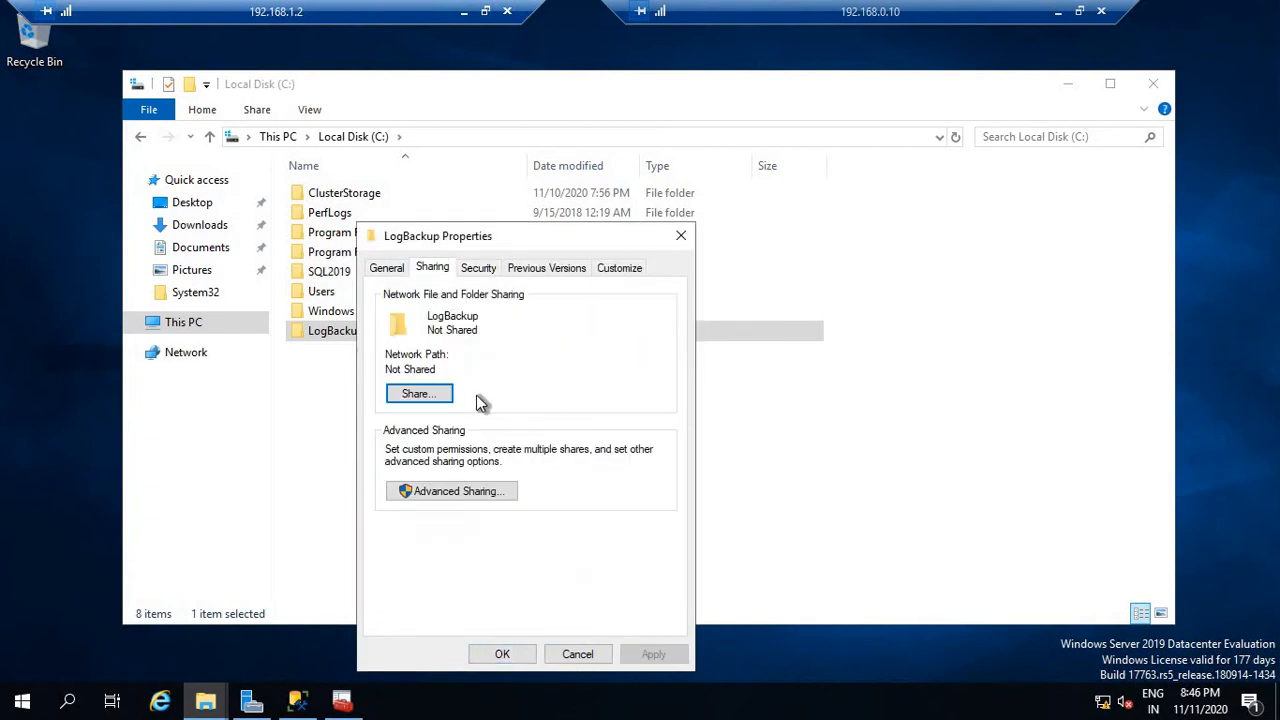
click(440, 392)
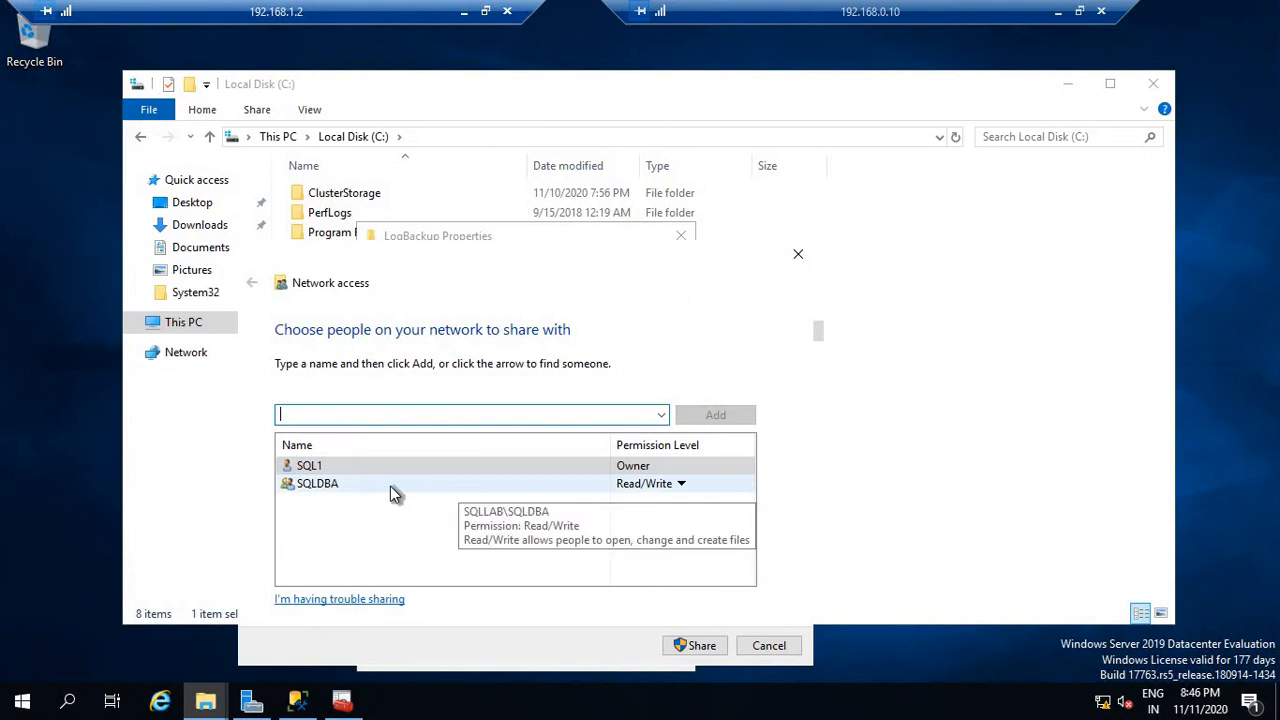
click(681, 483)
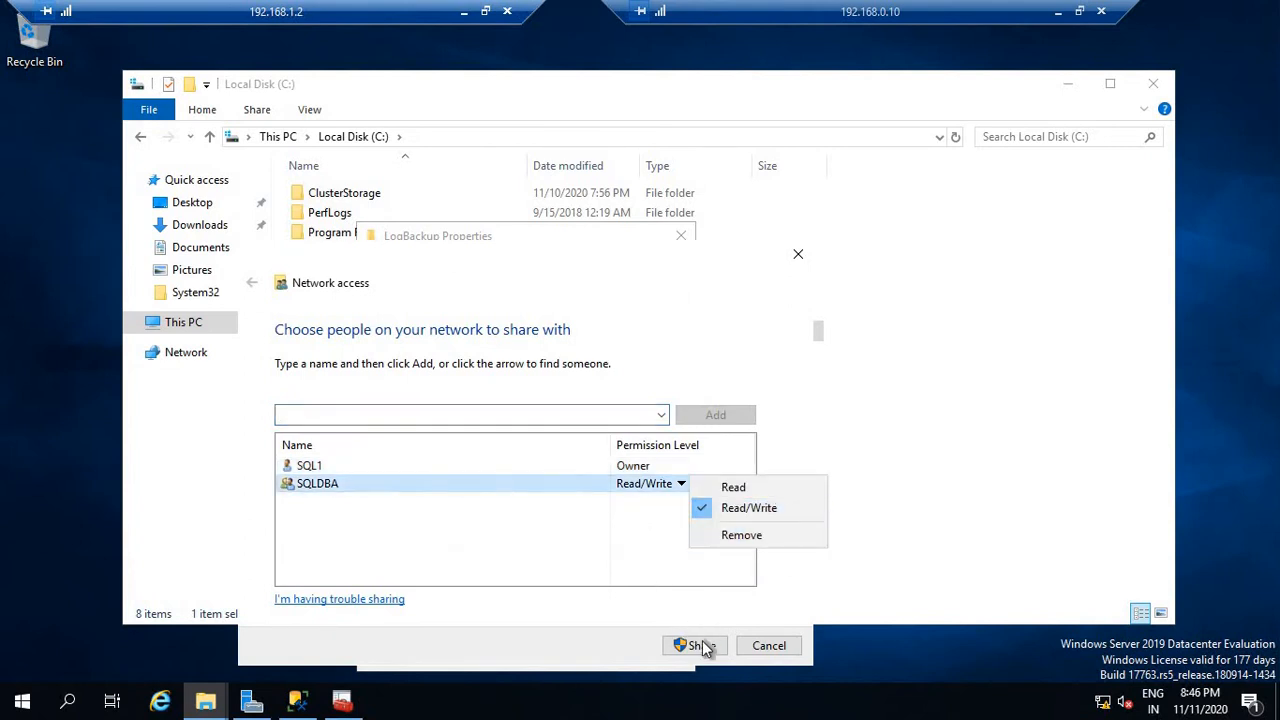
click(697, 645)
click(700, 646)
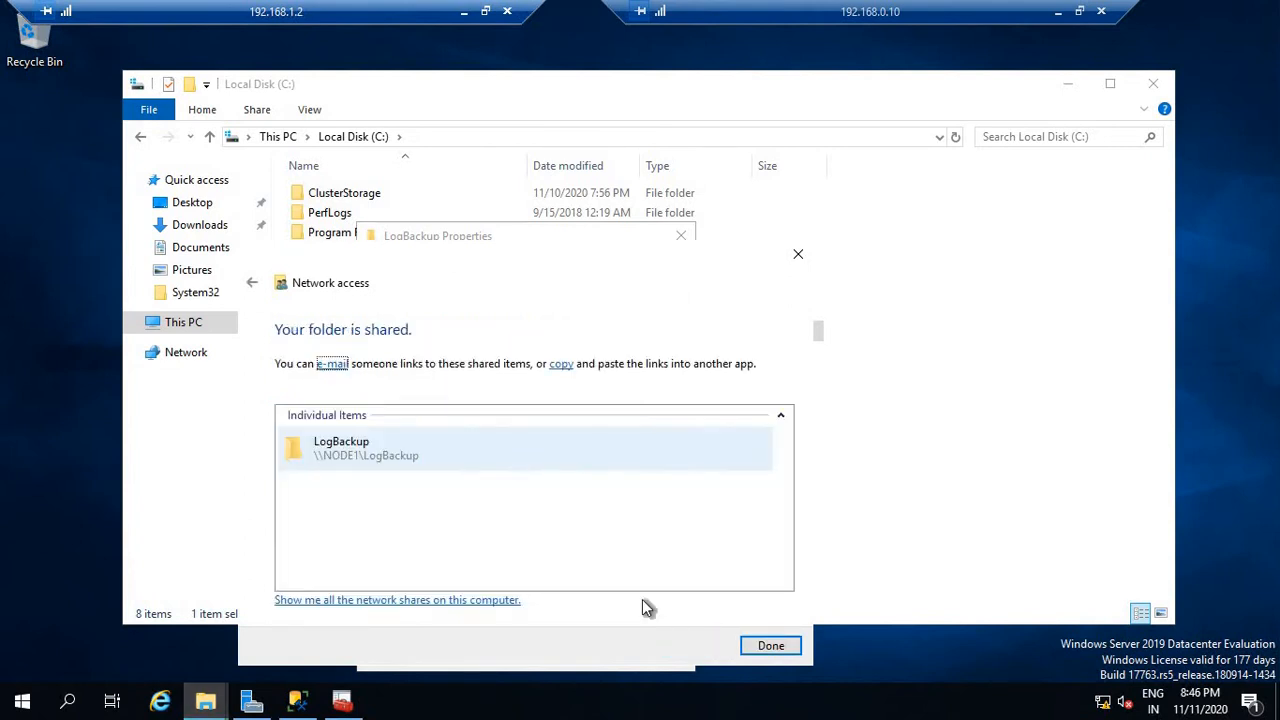
click(768, 646)
click(357, 340)
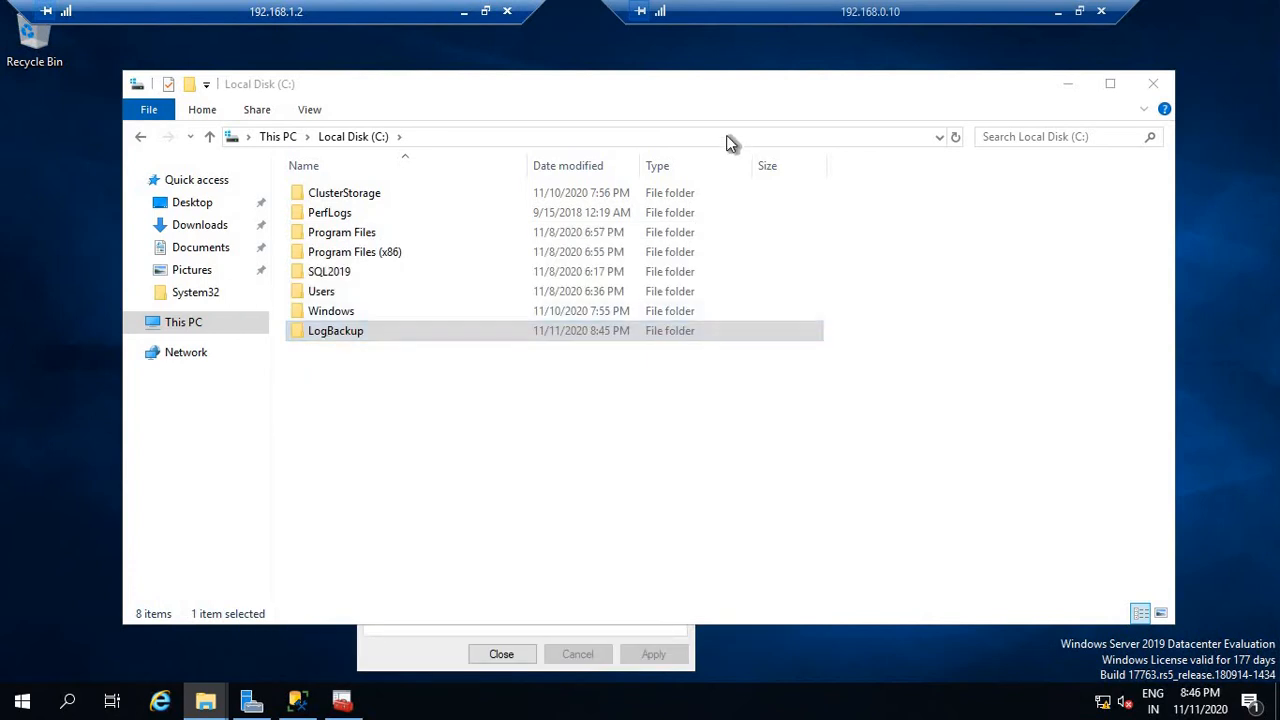
click(900, 279)
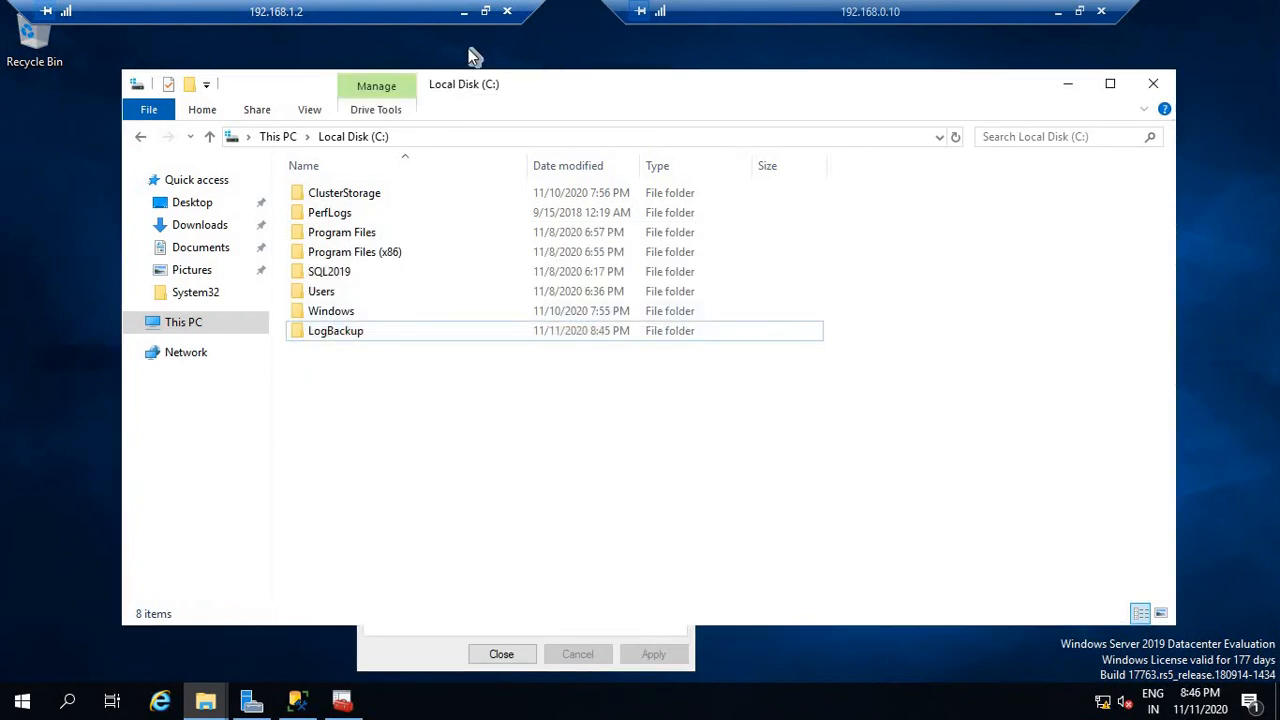
right_click(329, 331)
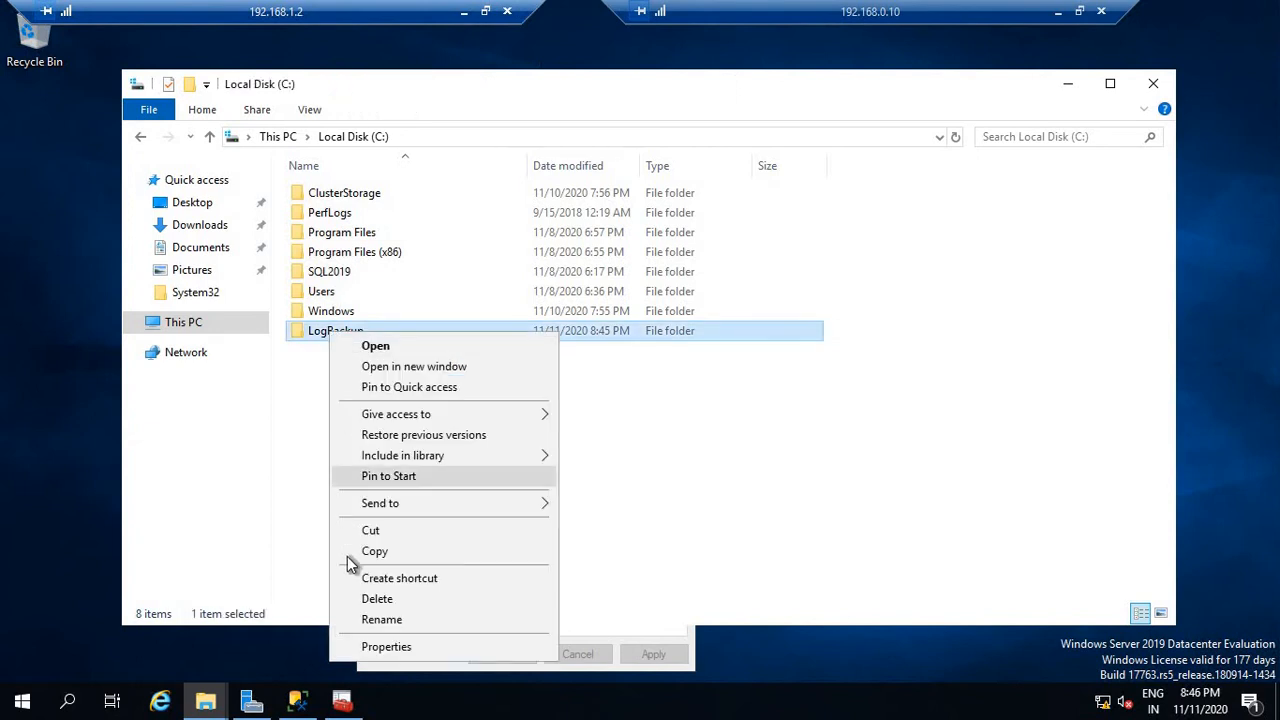
key(Escape)
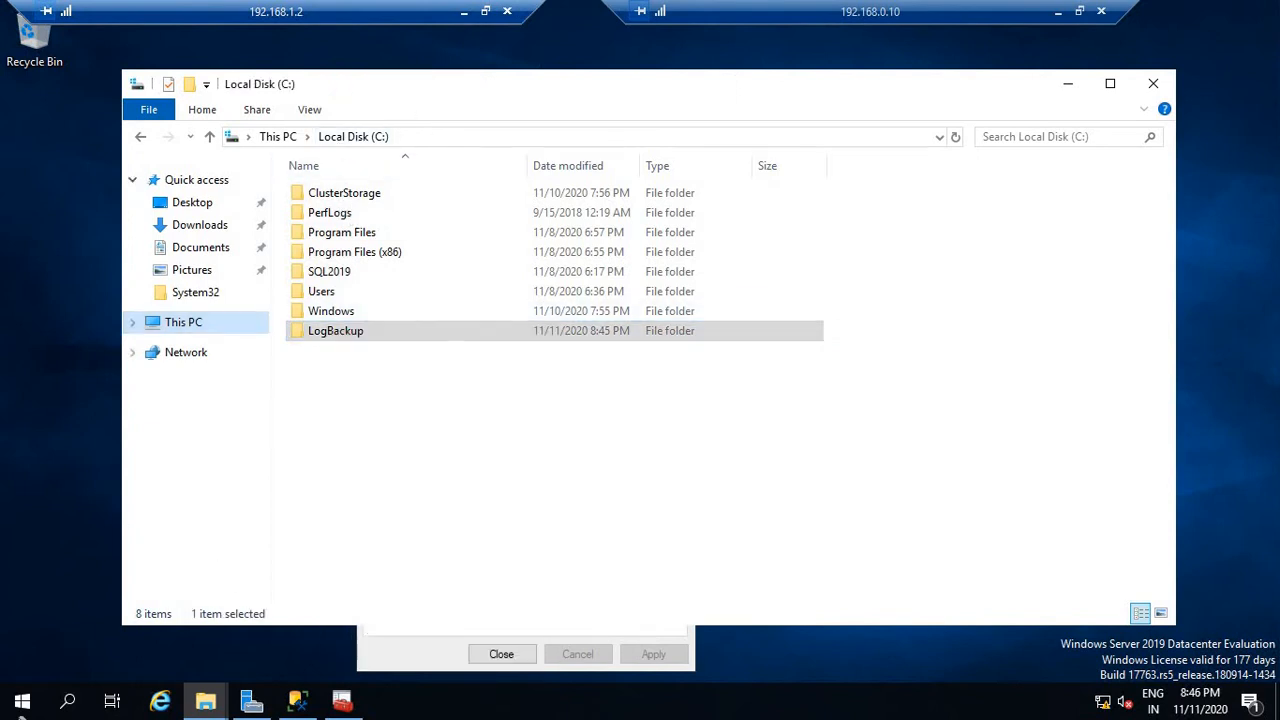
Browse to \\node1\ through the Run dialog to check the LogBackup share, and minimize that window.
right_click(22, 702)
click(60, 612)
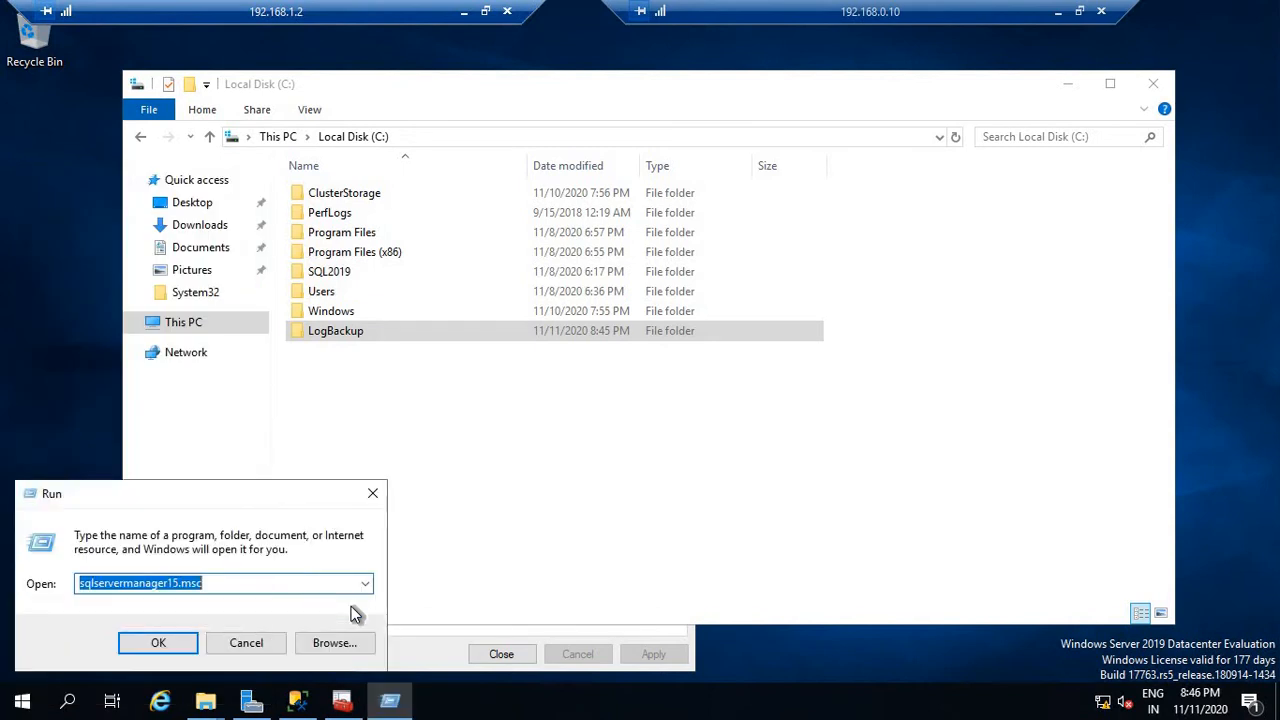
text(\\)
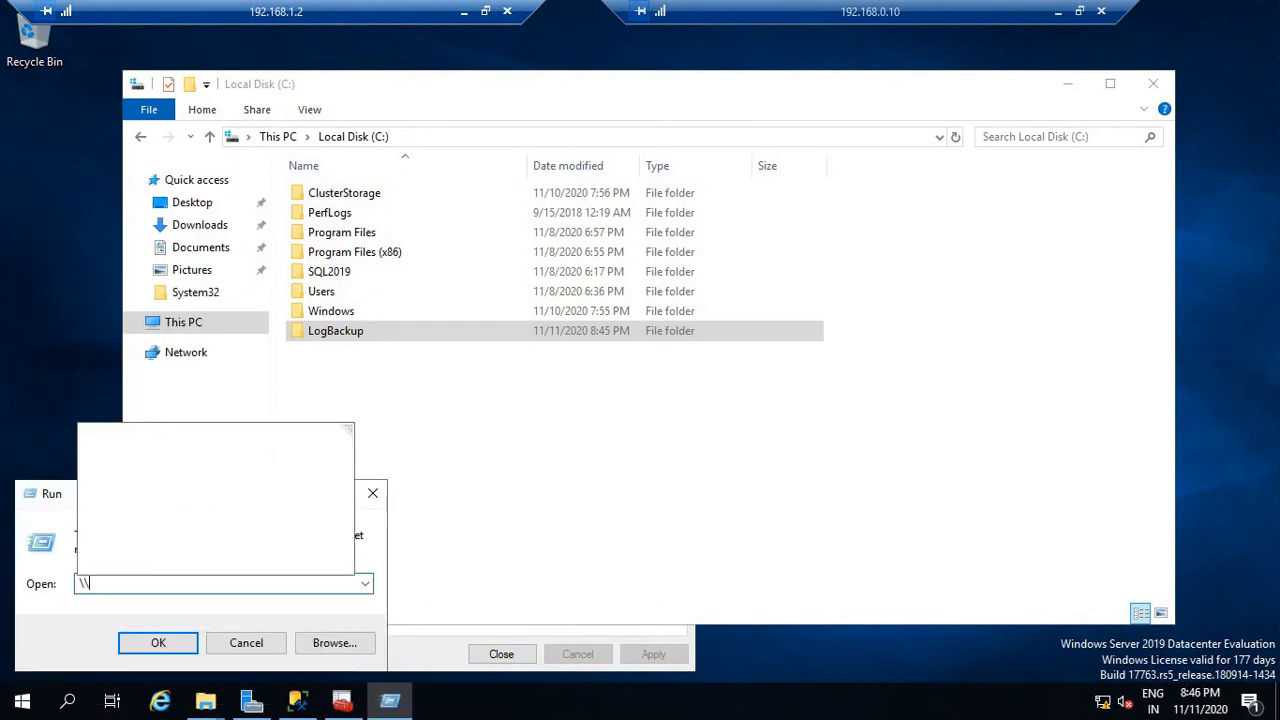
text(node1\)
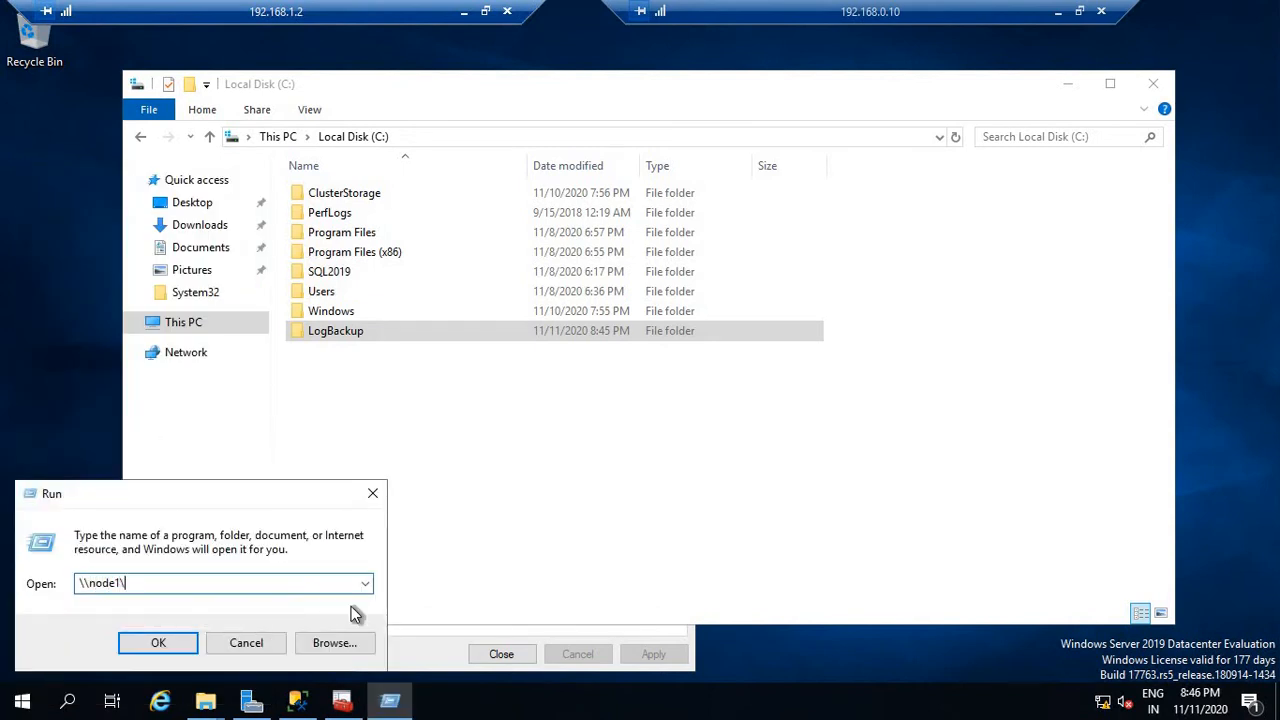
key(Return)
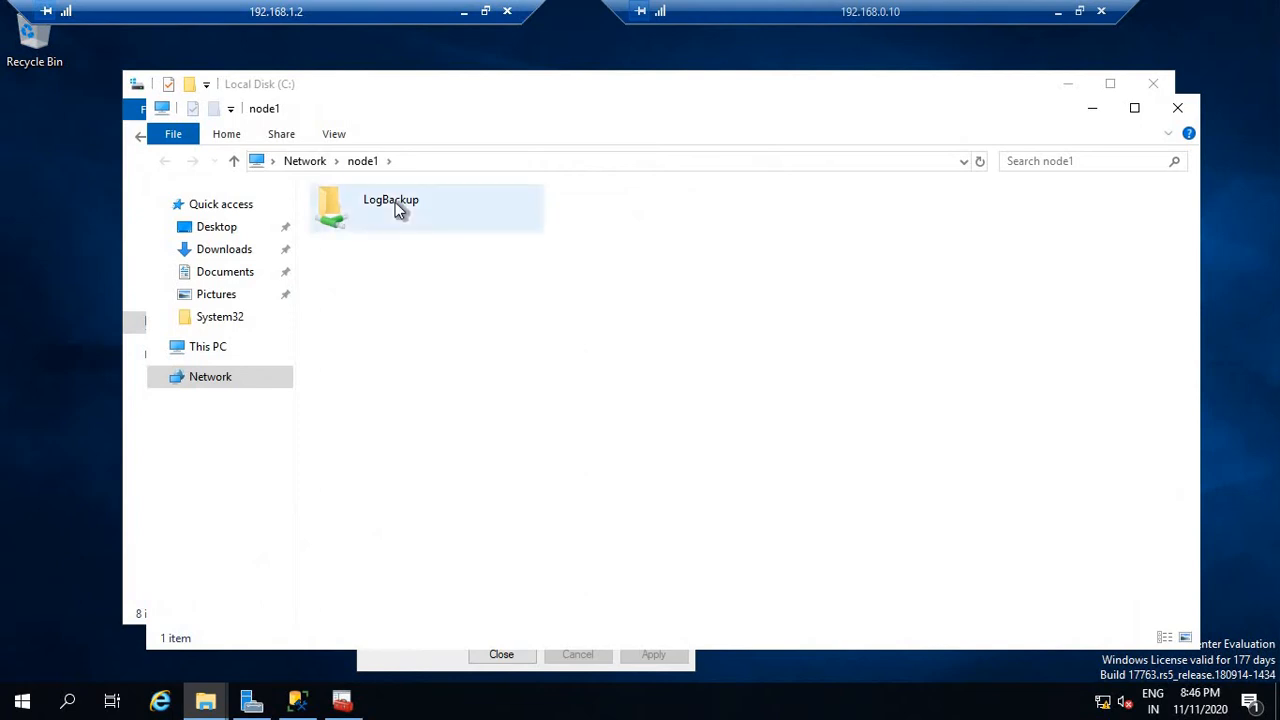
double_click(394, 202)
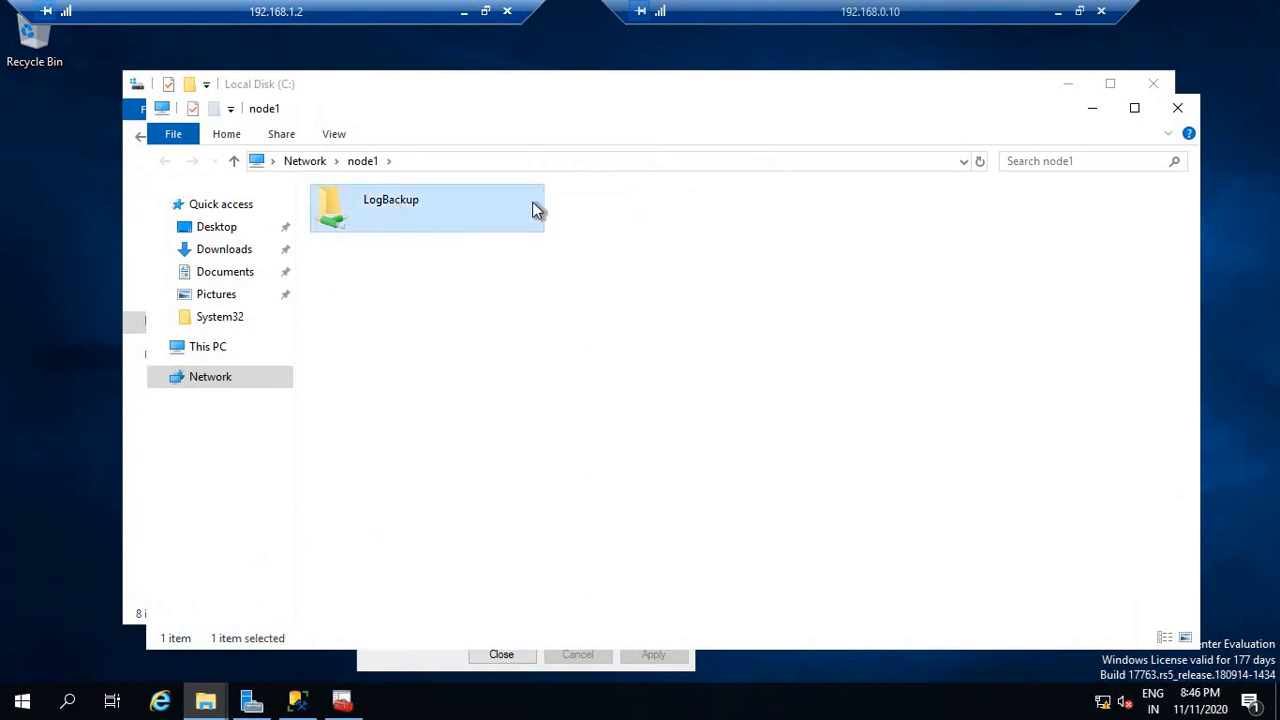
click(474, 163)
click(1091, 109)
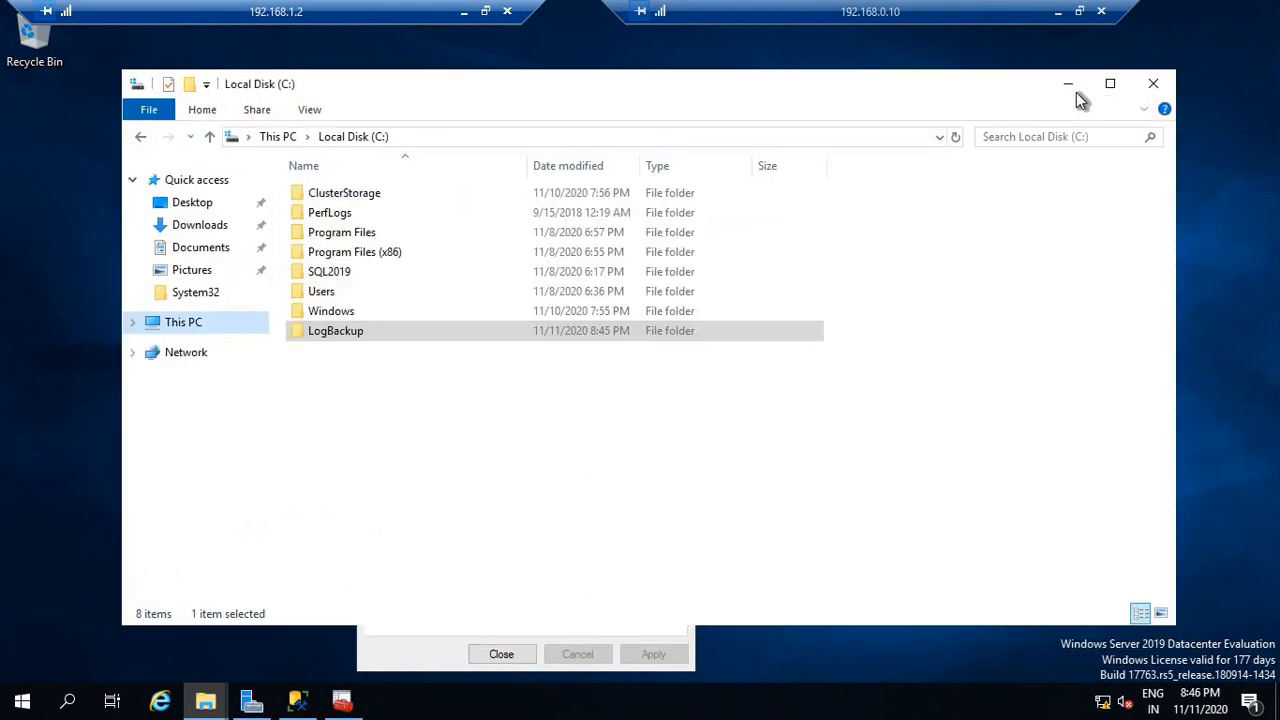
Review SQLDBA's security permissions on the LogBackup folder and close its properties.
right_click(358, 330)
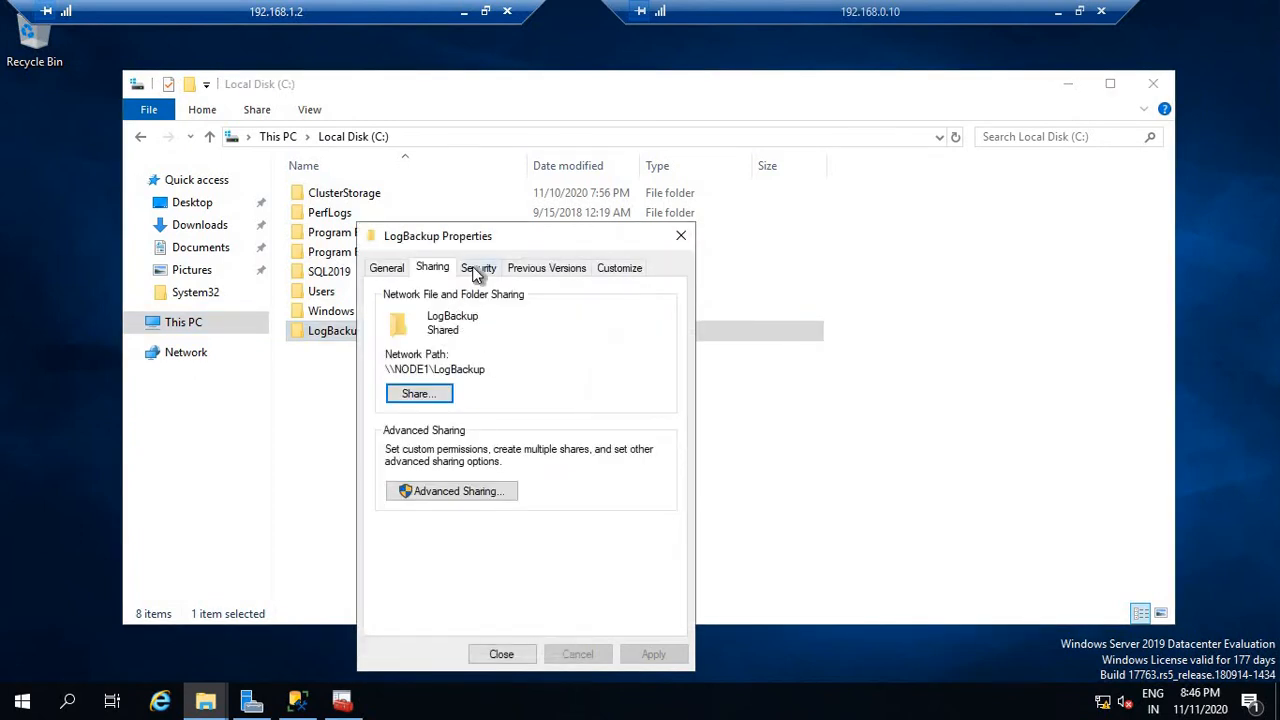
click(476, 270)
click(630, 430)
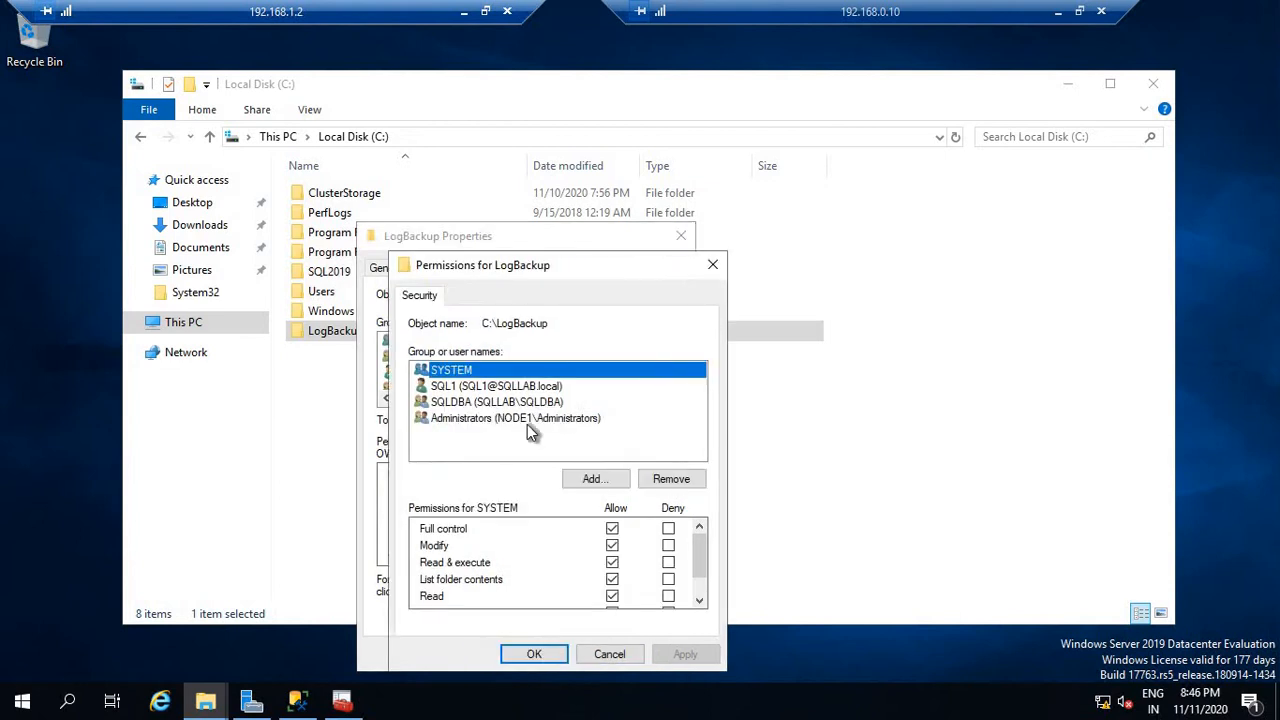
click(576, 402)
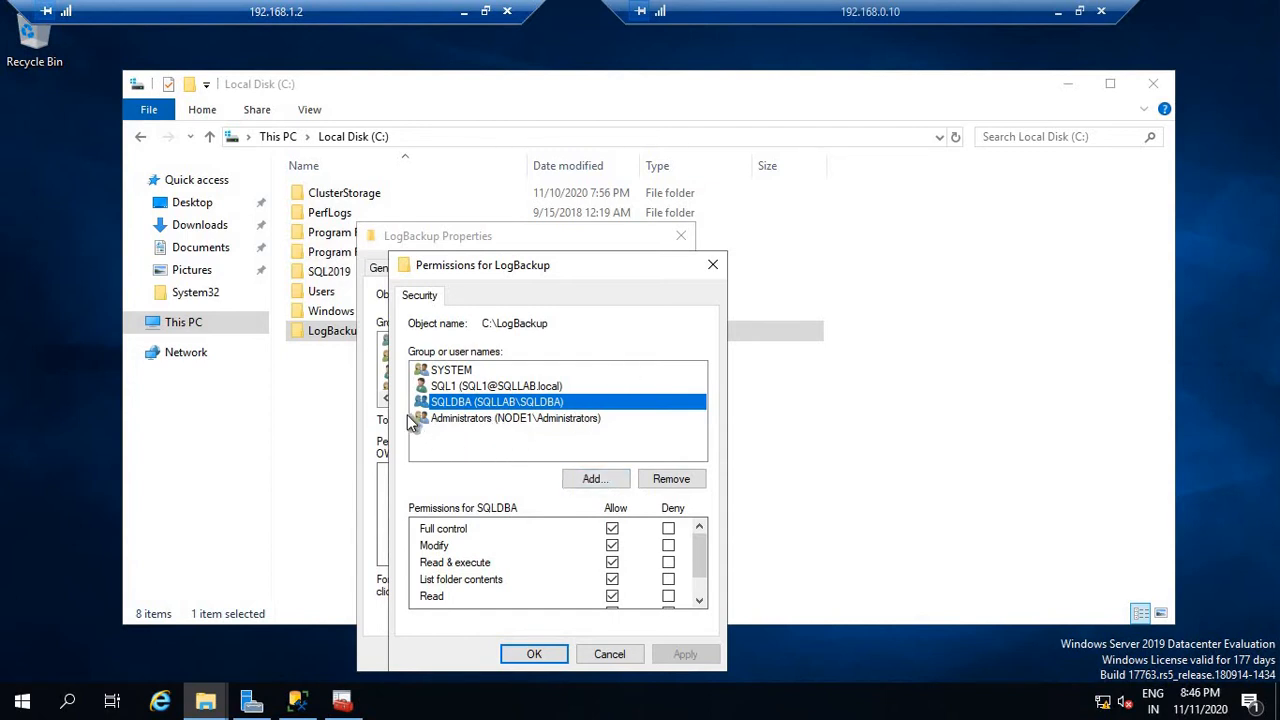
click(530, 654)
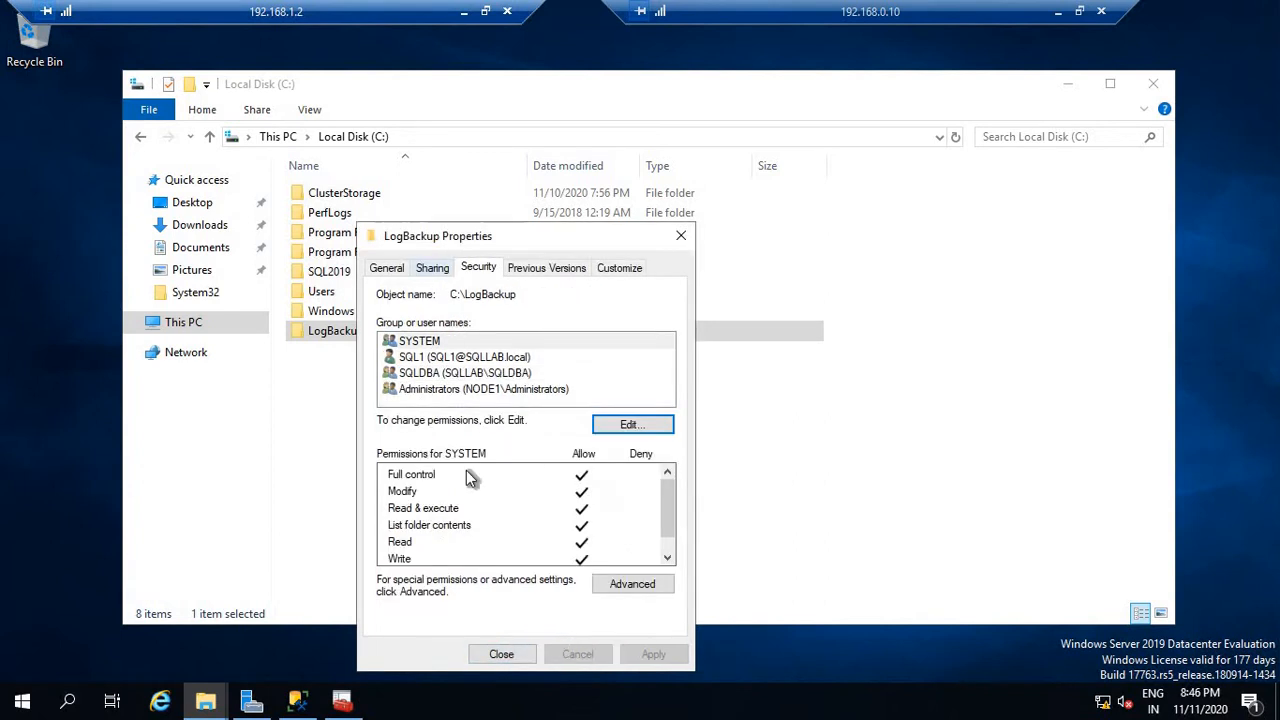
click(502, 654)
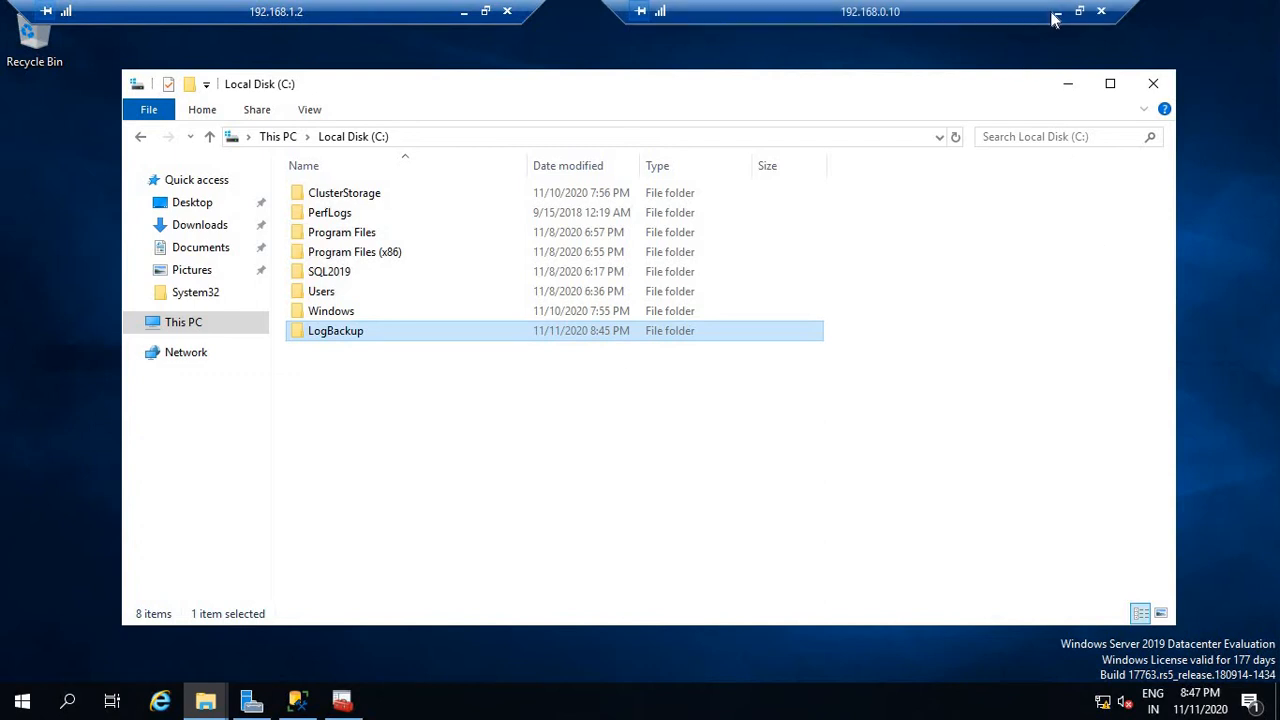
Minimize the 192.168.1.2 session and switch to the 192.168.1.3 remote session.
click(464, 11)
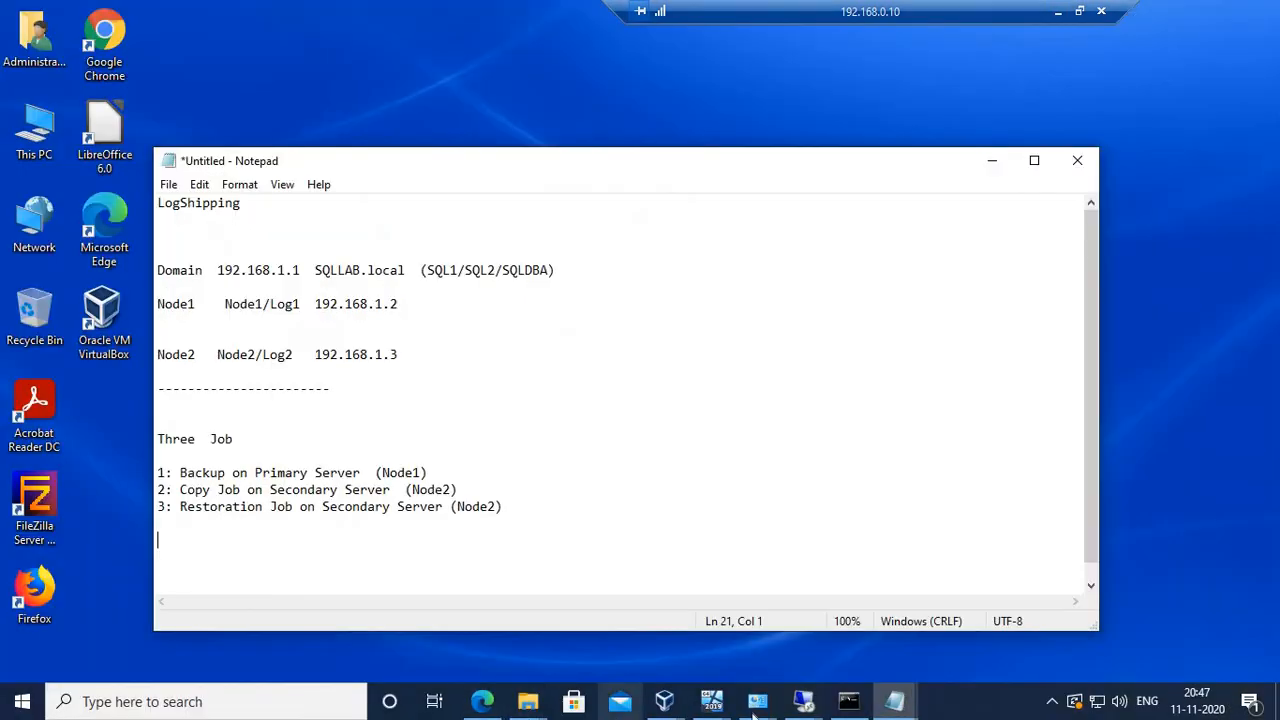
mouse_move(800, 708)
click(966, 571)
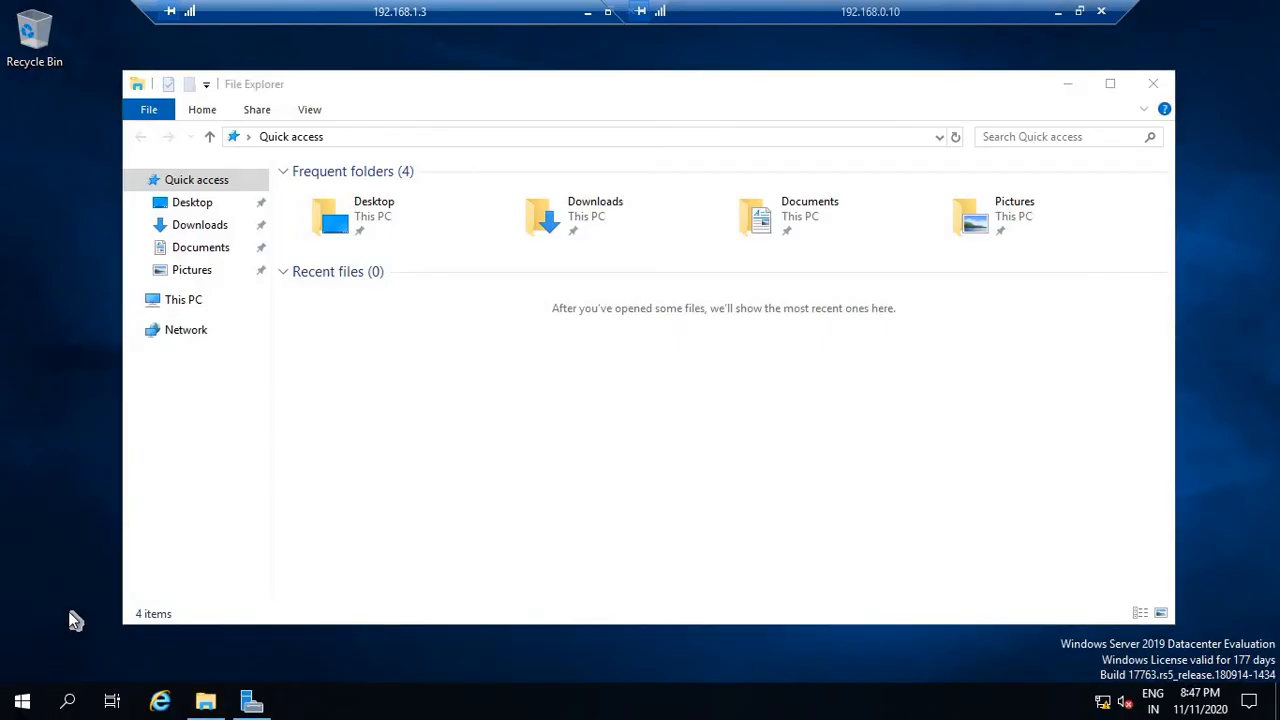
Try to launch SQL Server Management Studio with the ssms run command, and close the File Explorer window.
right_click(22, 700)
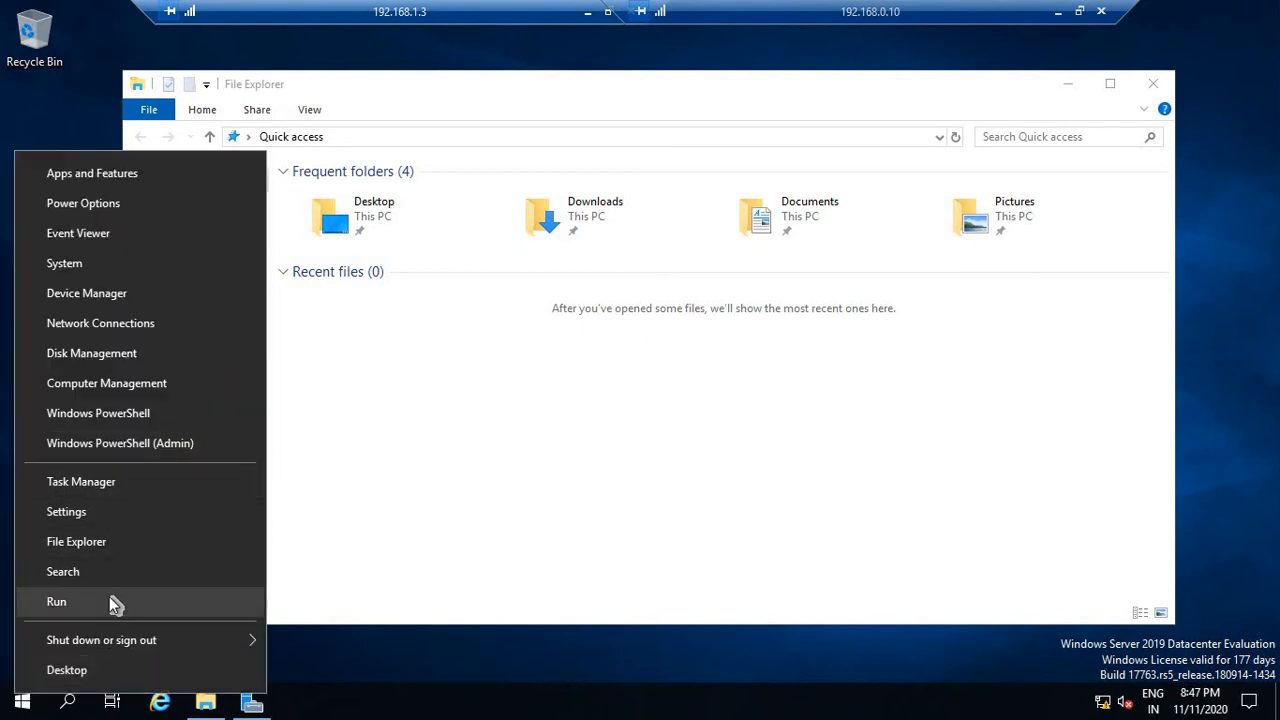
click(108, 598)
text(ssms)
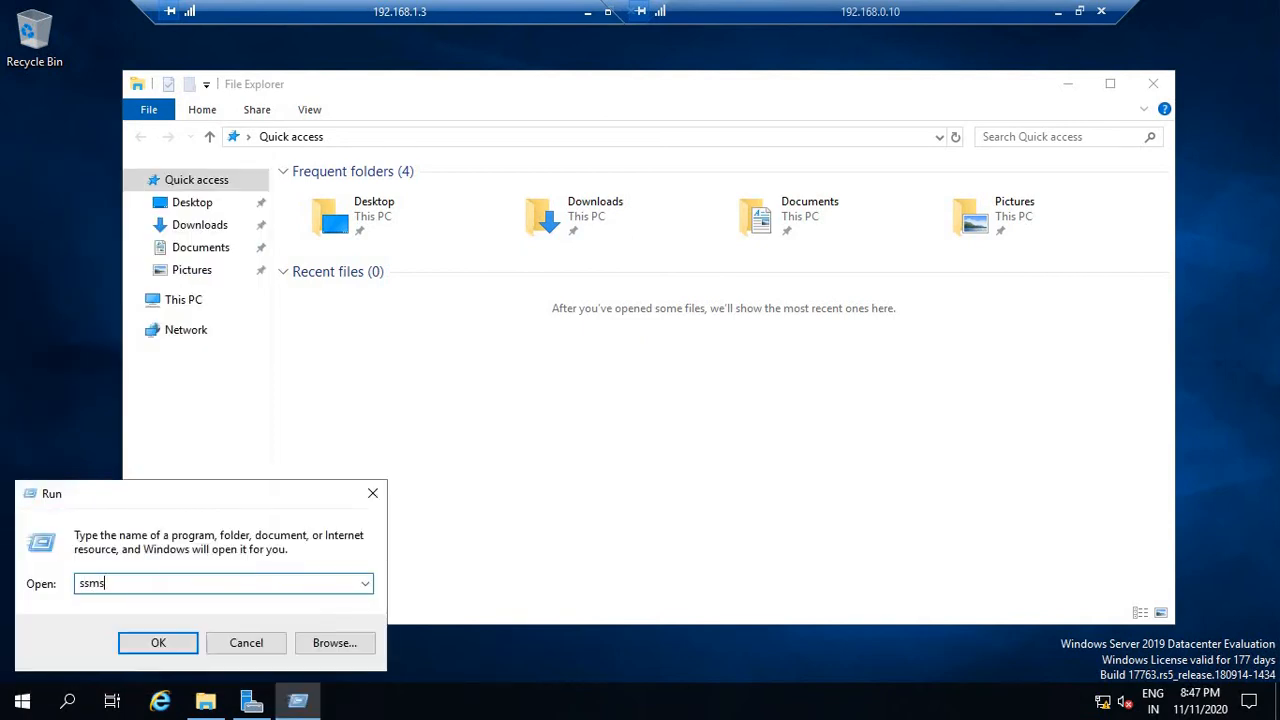
key(Return)
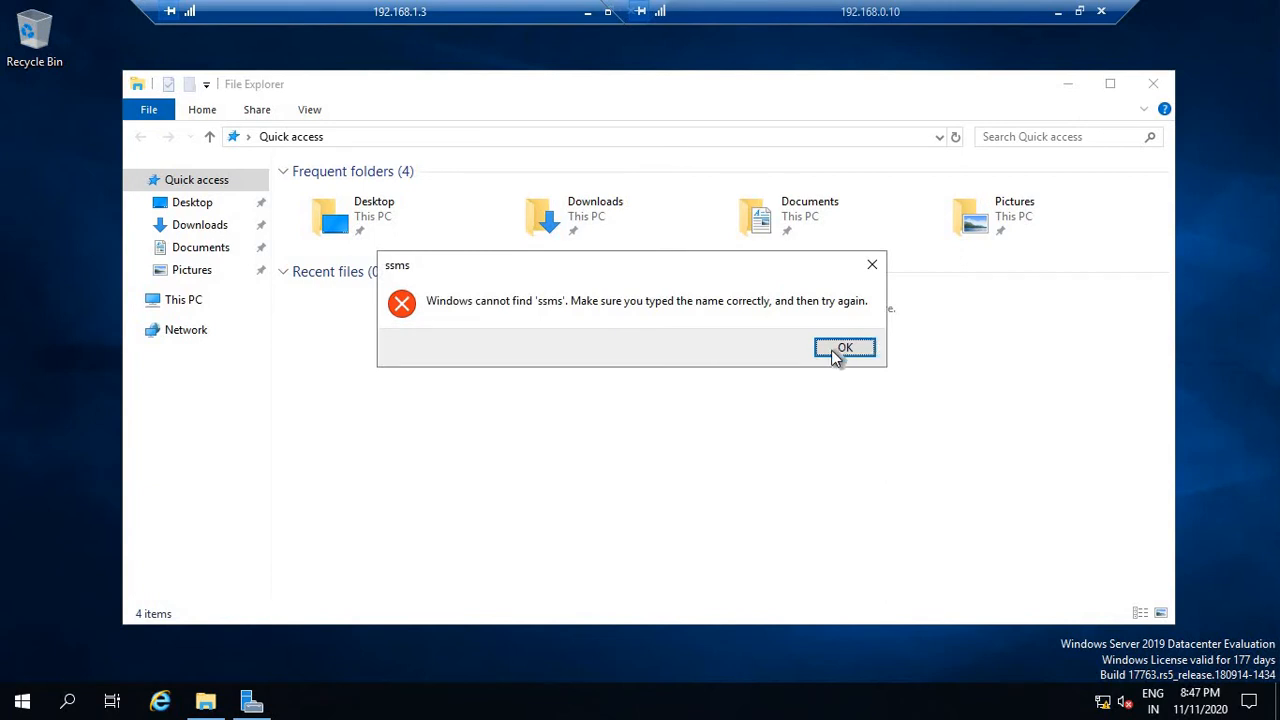
click(838, 356)
click(1153, 78)
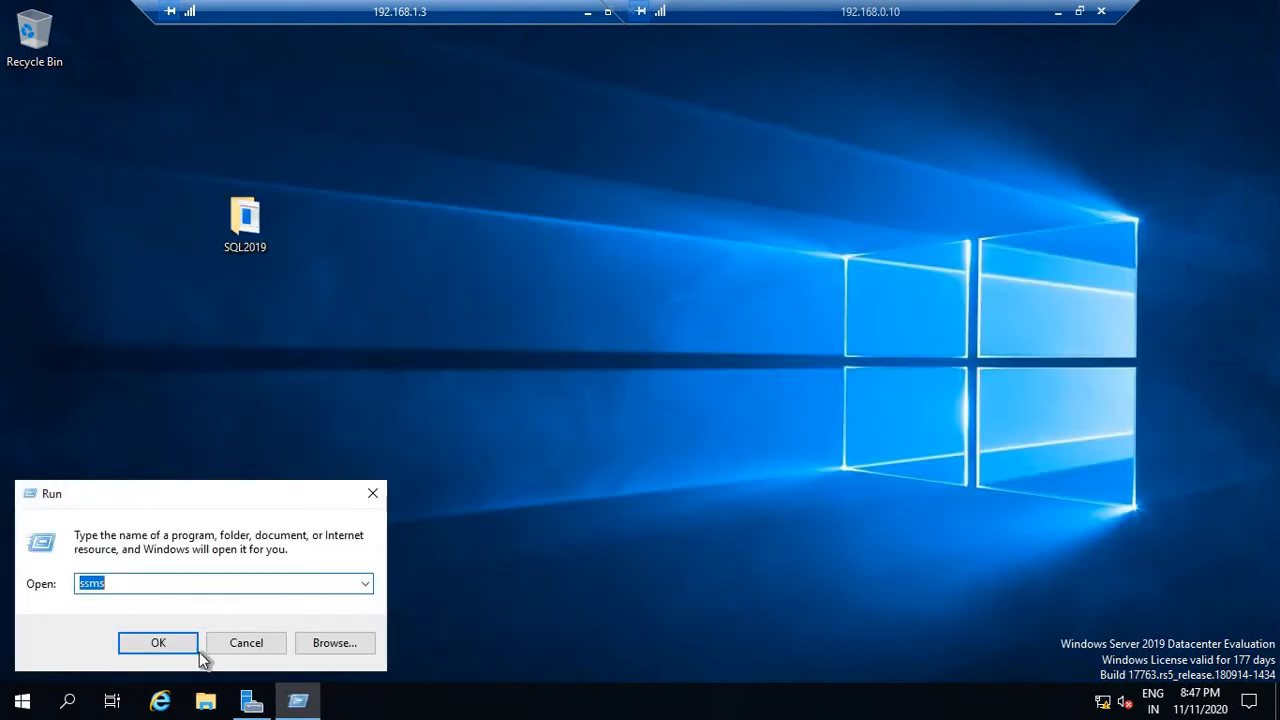
click(250, 645)
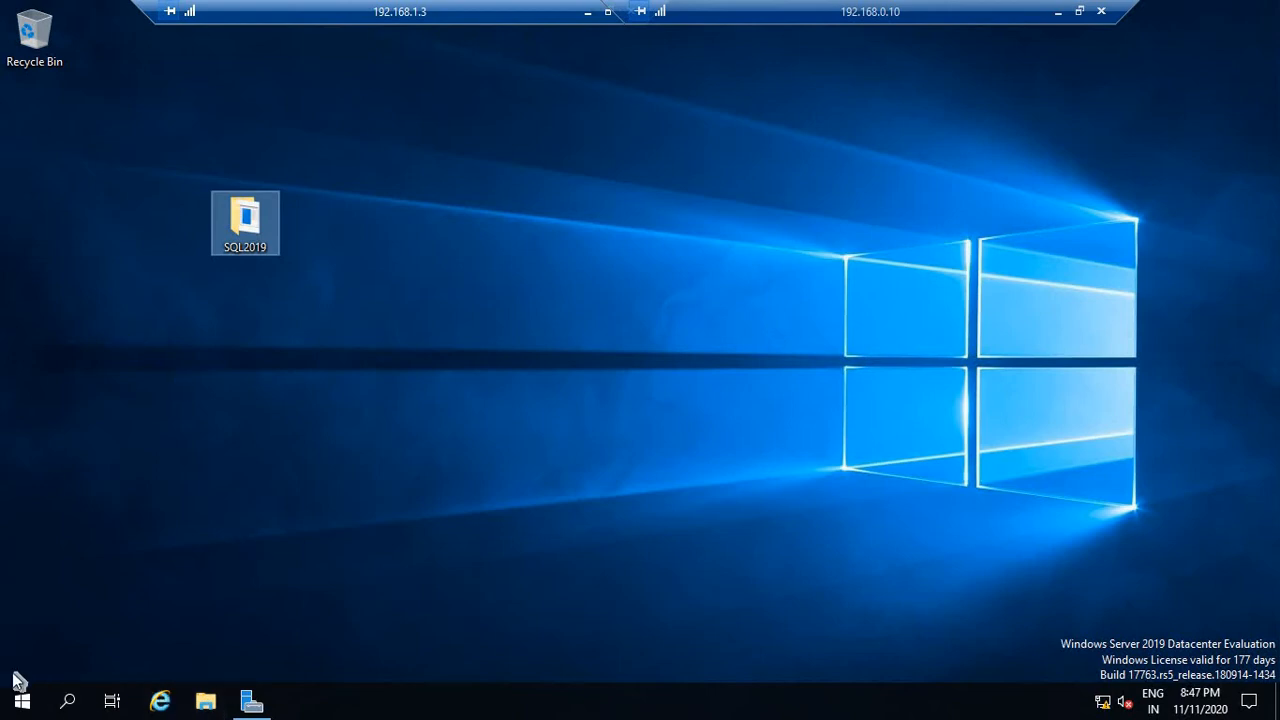
click(165, 249)
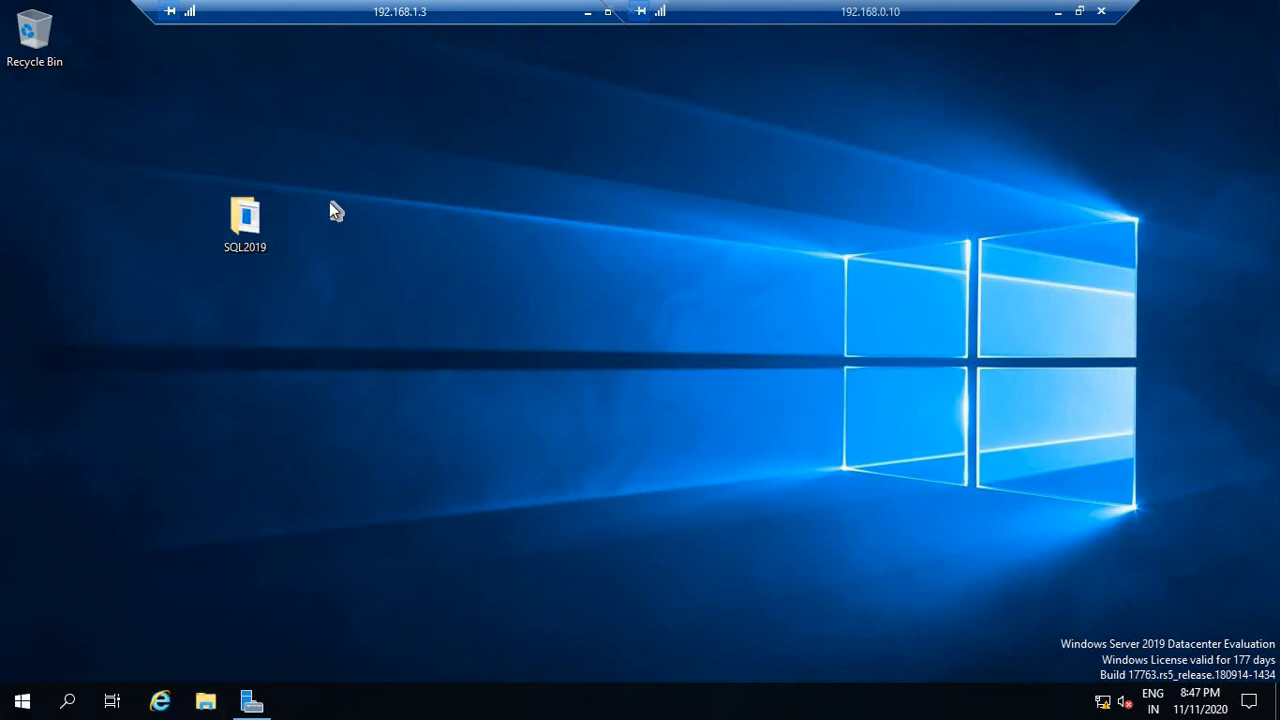
Launch Microsoft SQL Server Management Studio as administrator and allow it to make changes to the device.
key(super)
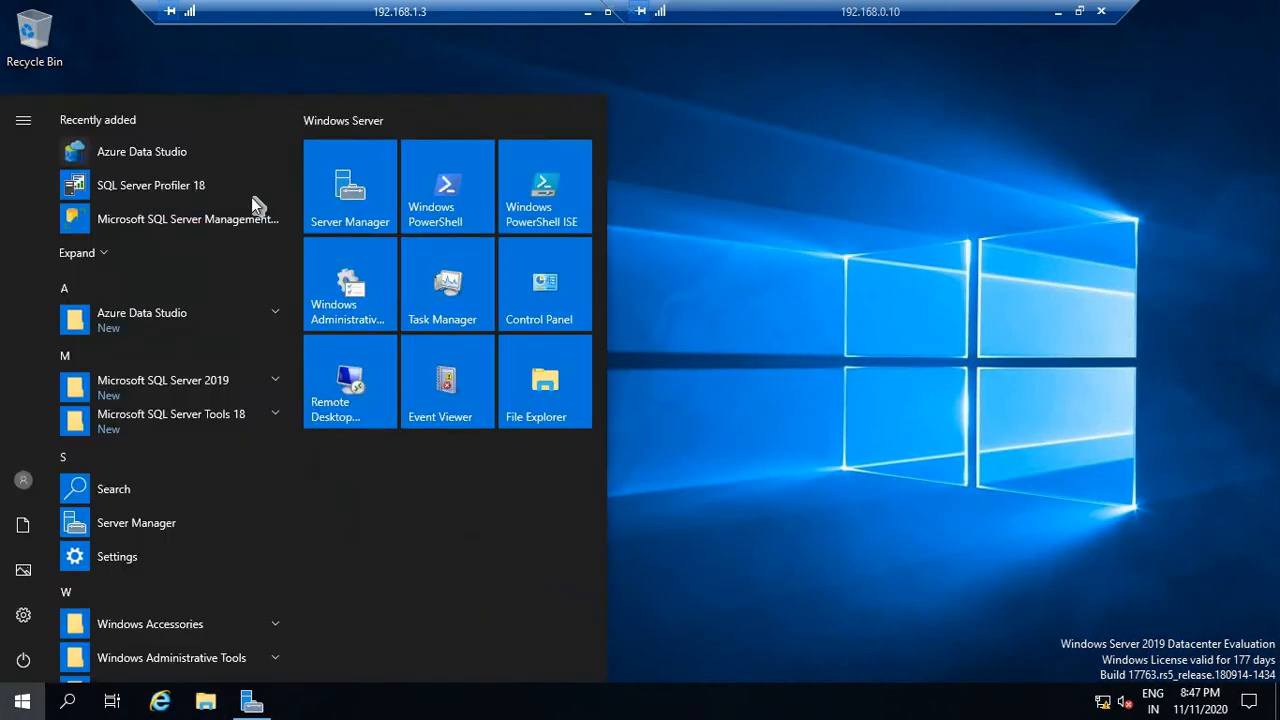
right_click(203, 217)
mouse_move(418, 274)
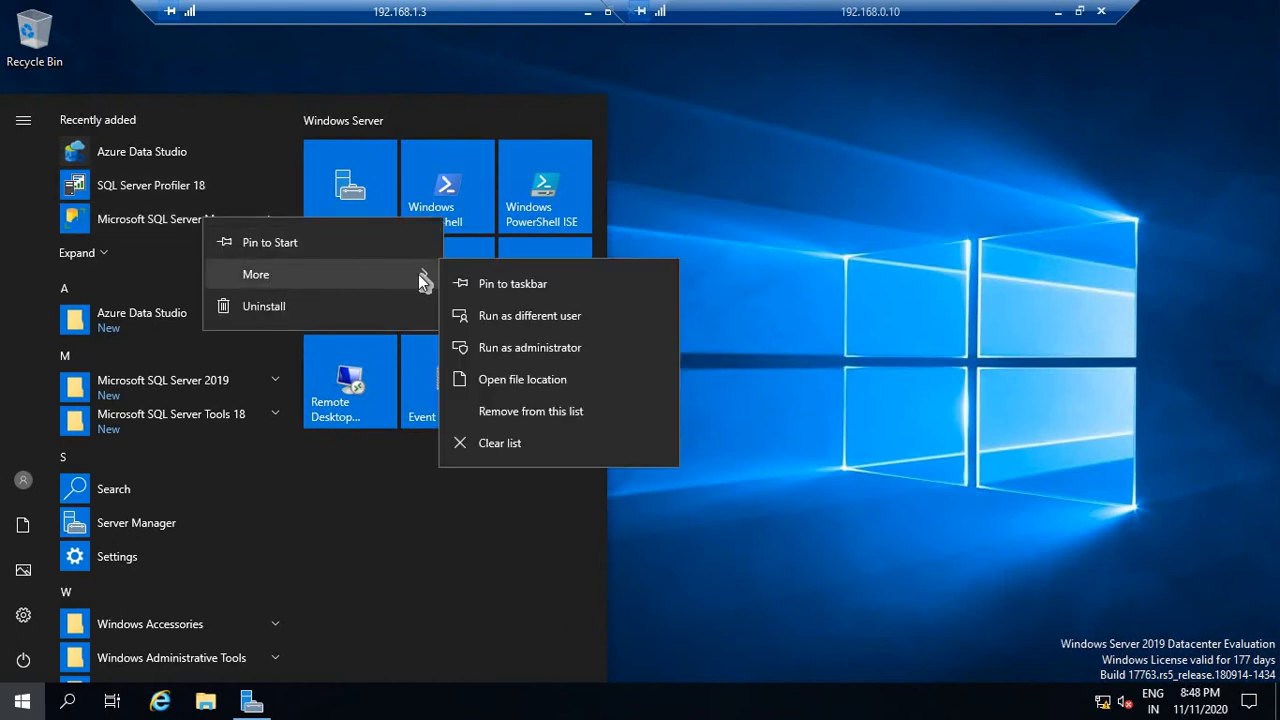
click(543, 349)
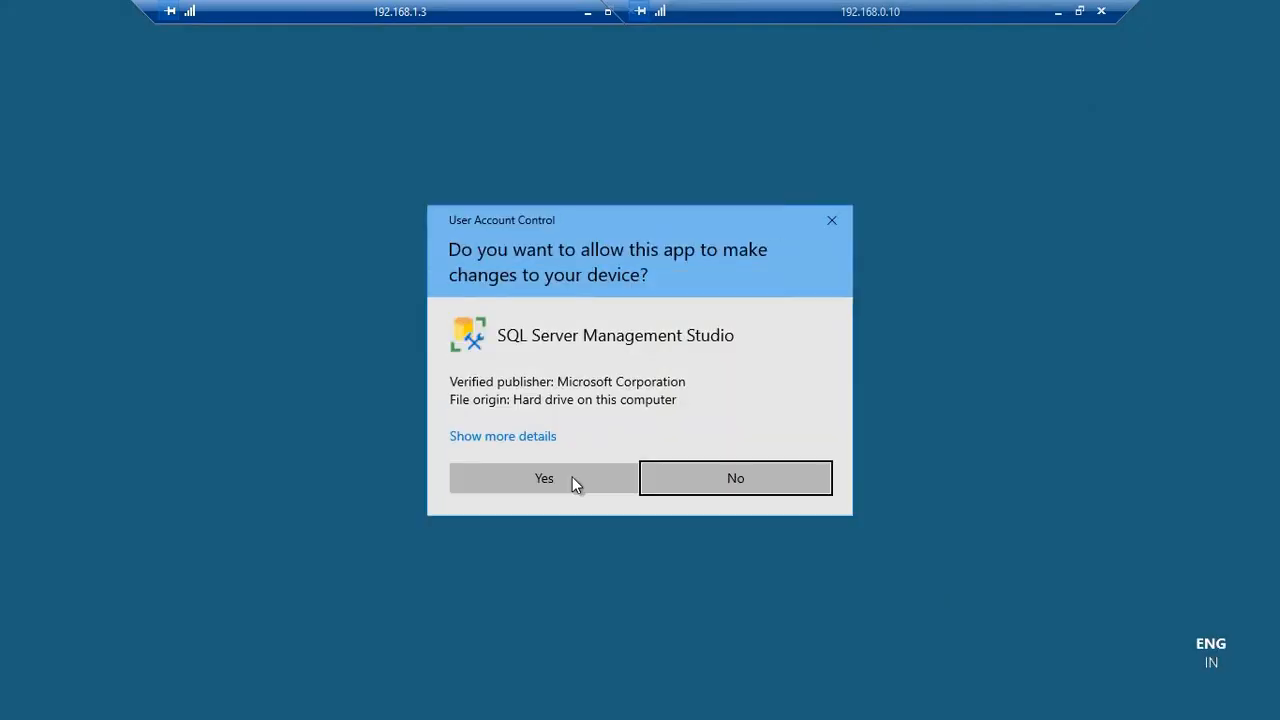
click(566, 478)
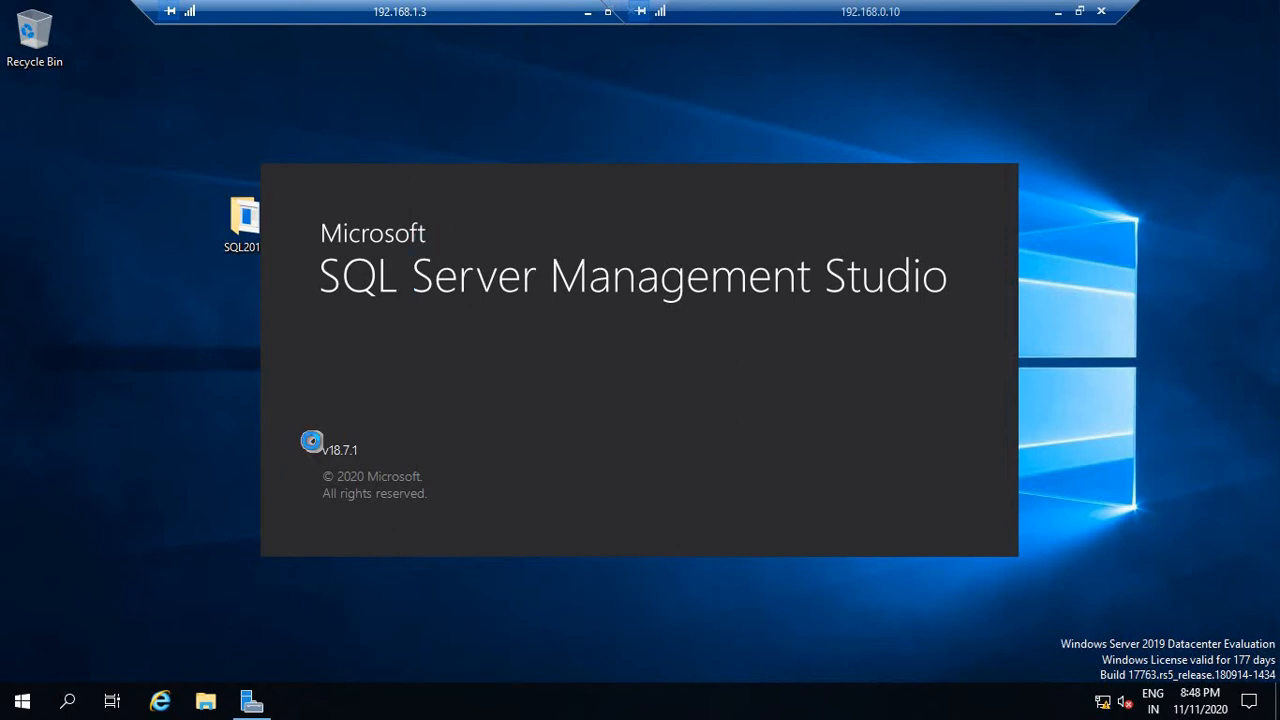
Create a folder named LogBackup on Local Disk (C:).
click(206, 701)
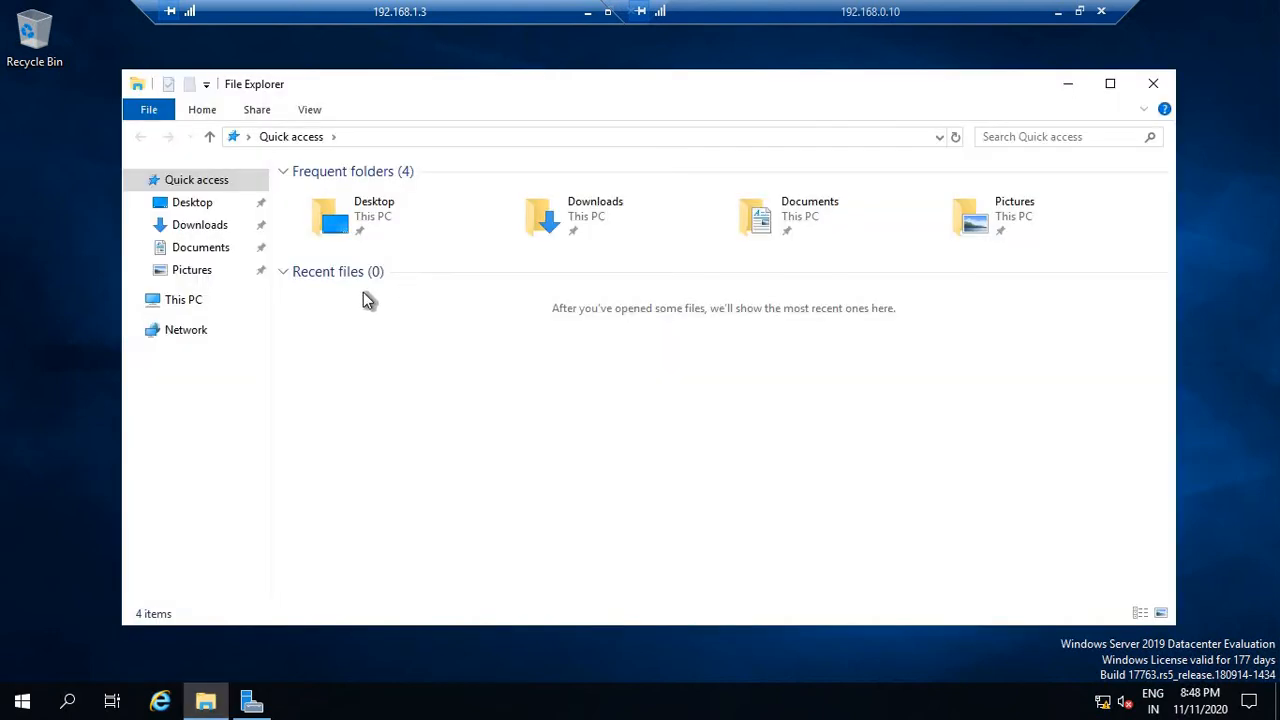
click(188, 304)
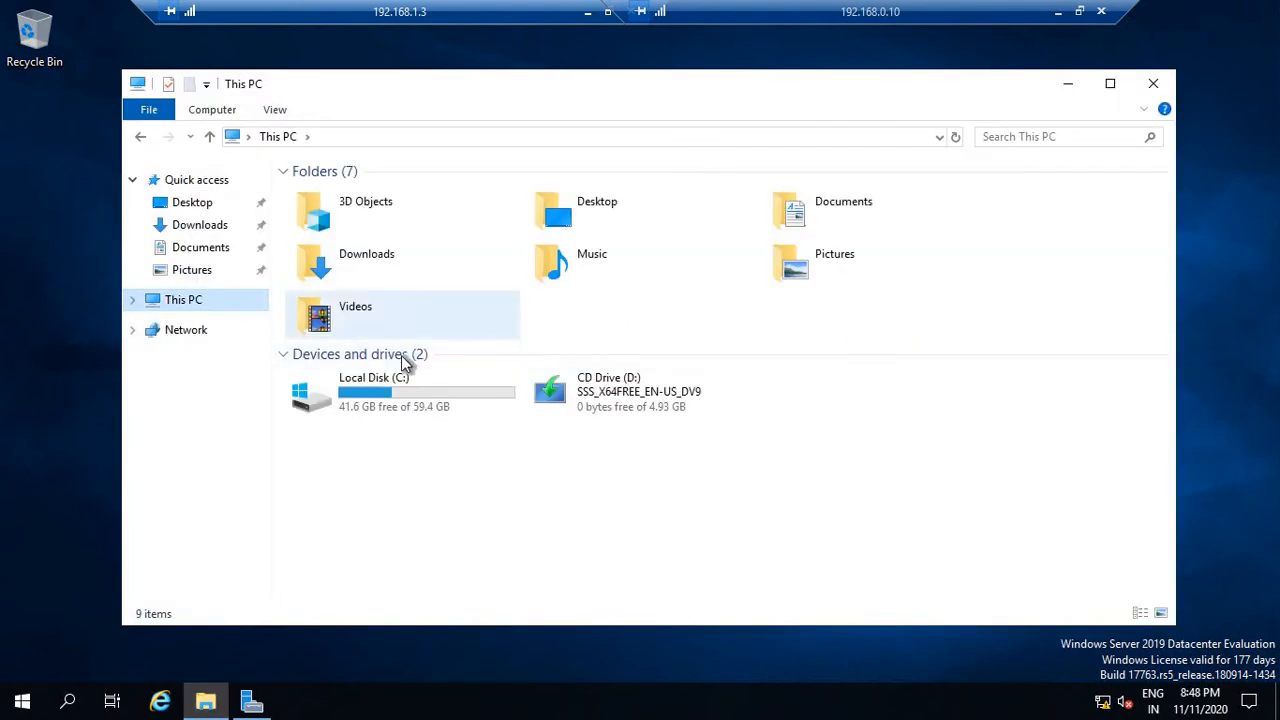
double_click(406, 398)
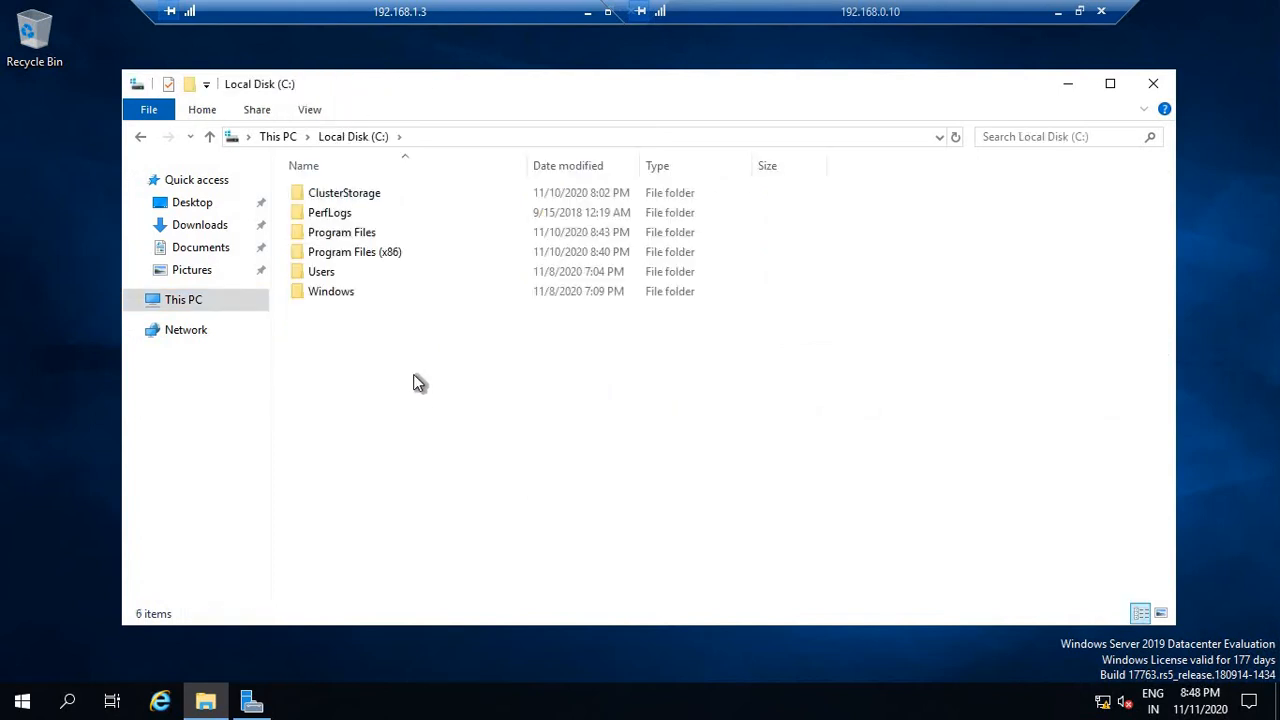
right_click(418, 383)
mouse_move(530, 556)
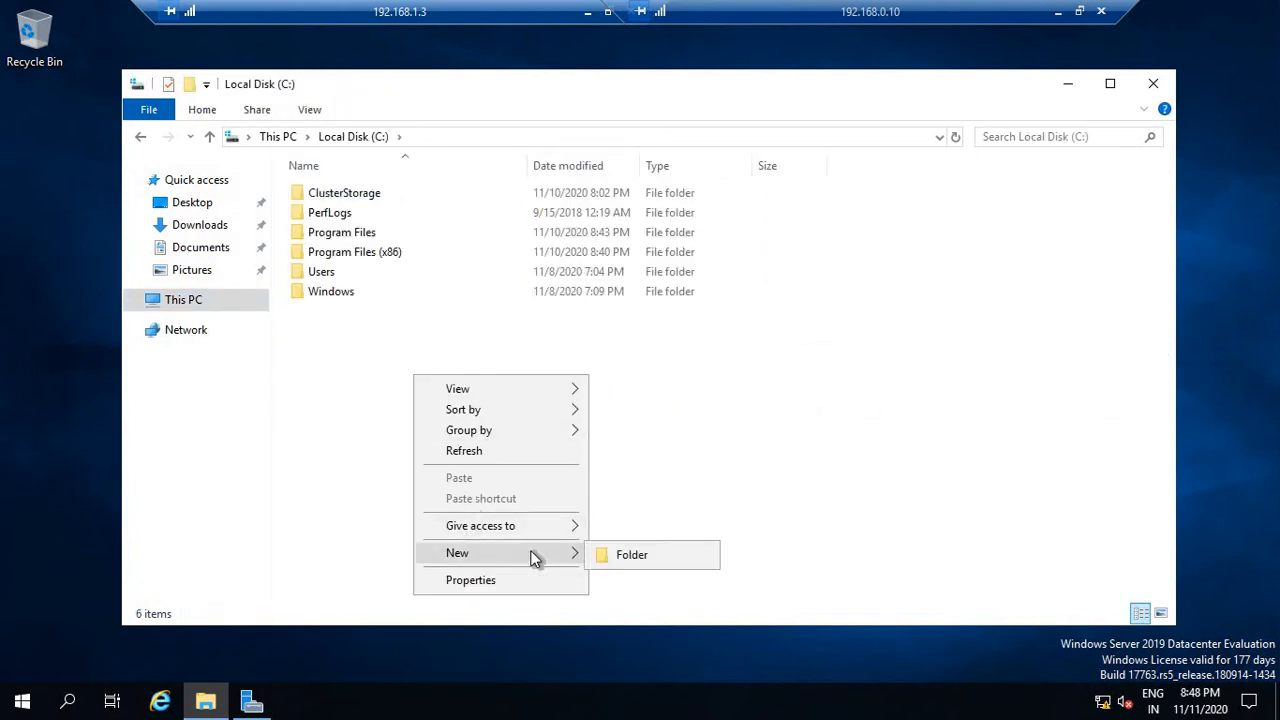
click(649, 558)
text(L)
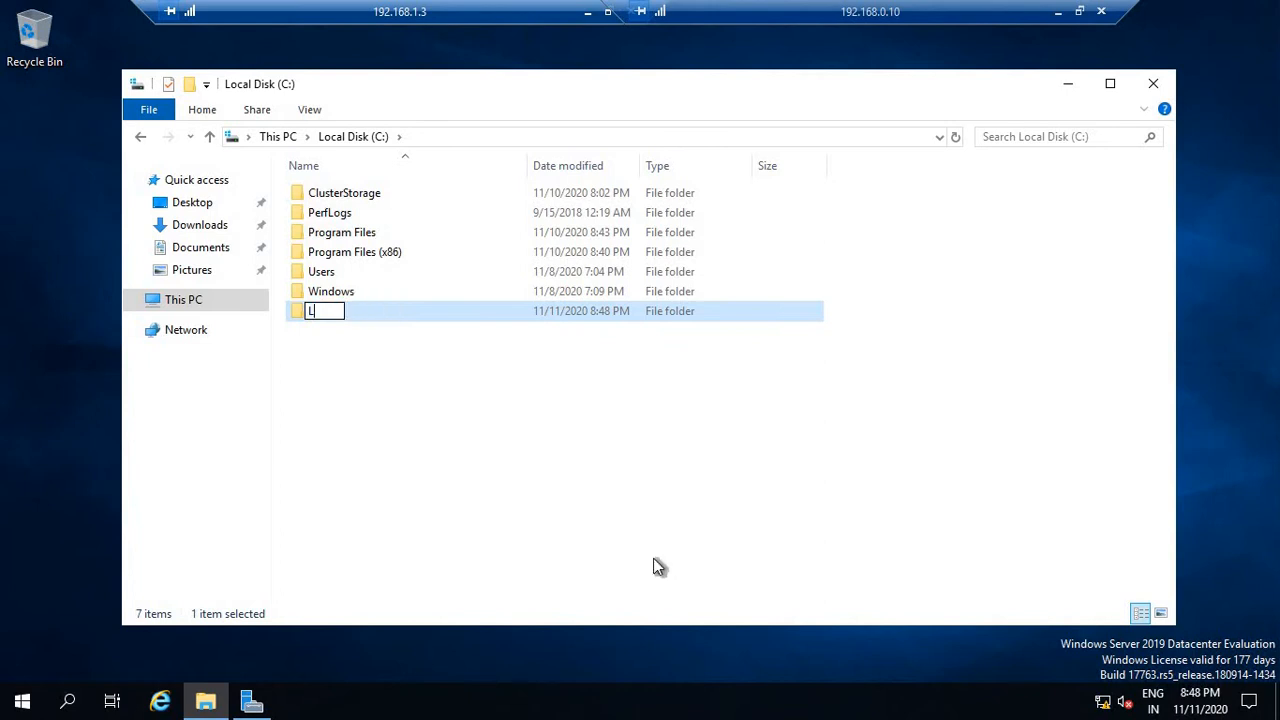
text(ogBackup)
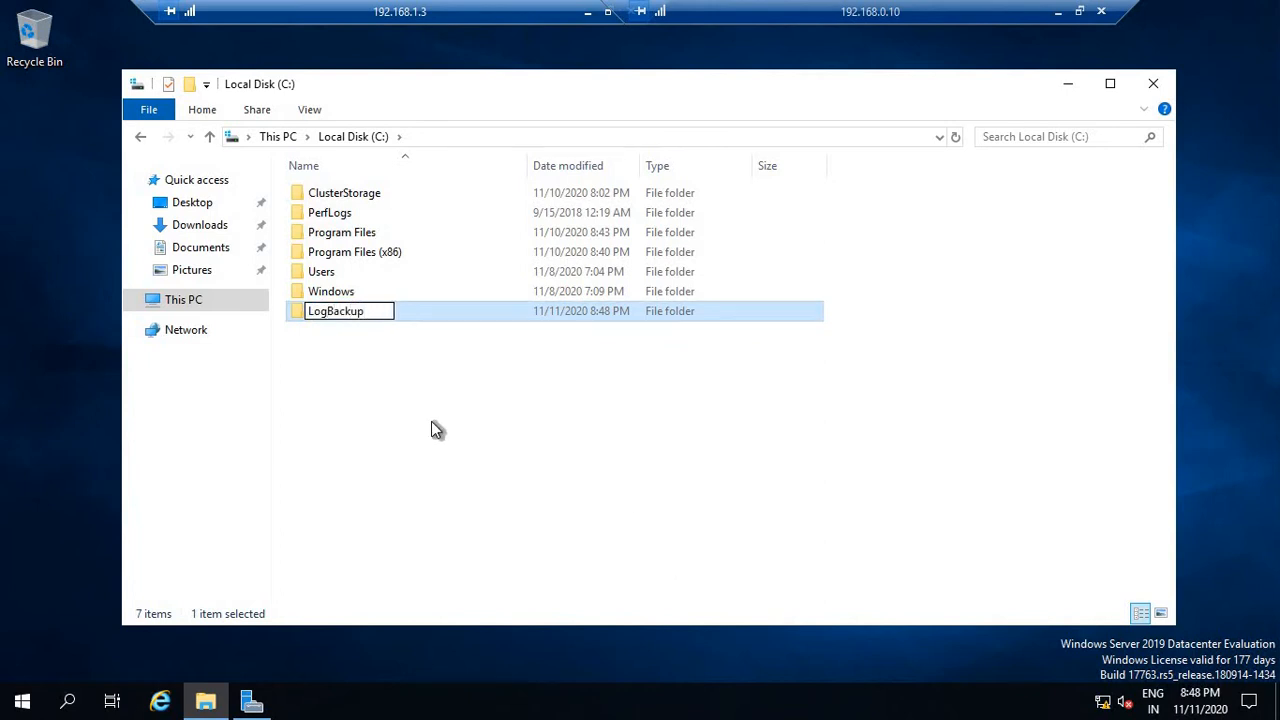
key(Return)
Open the LogBackup folder's security permissions for editing and start adding a user or group.
right_click(356, 313)
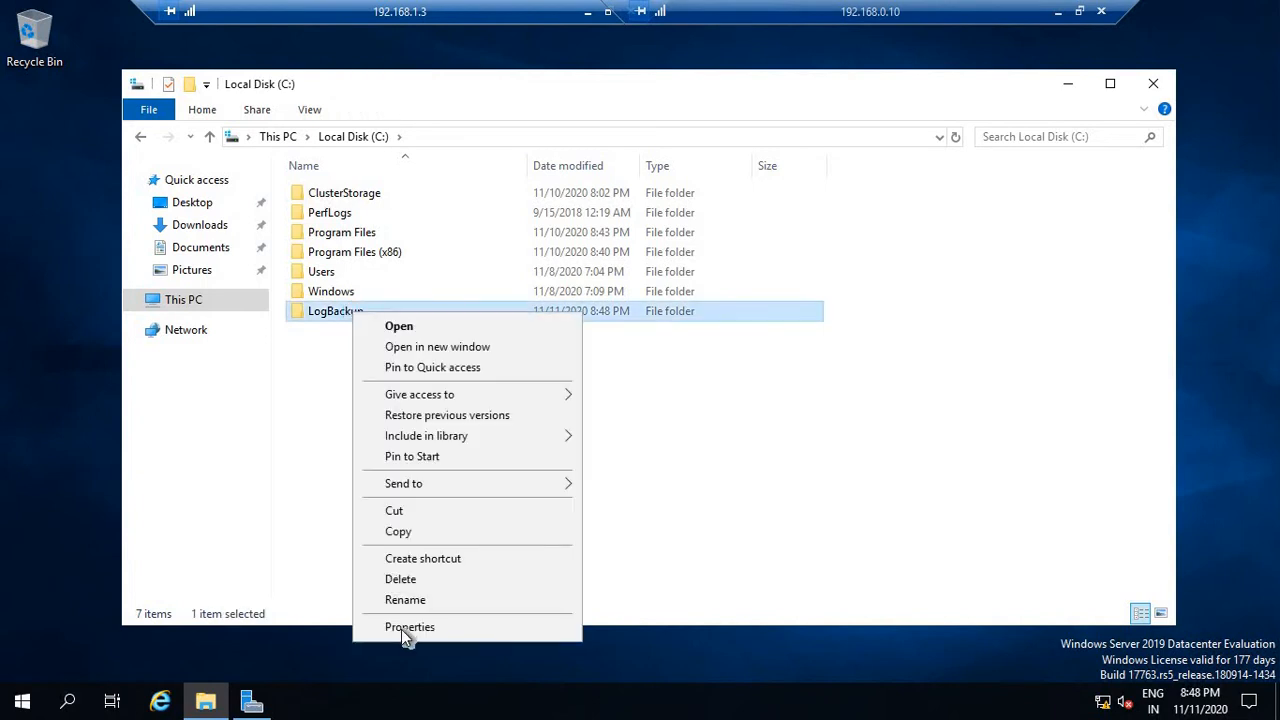
click(402, 628)
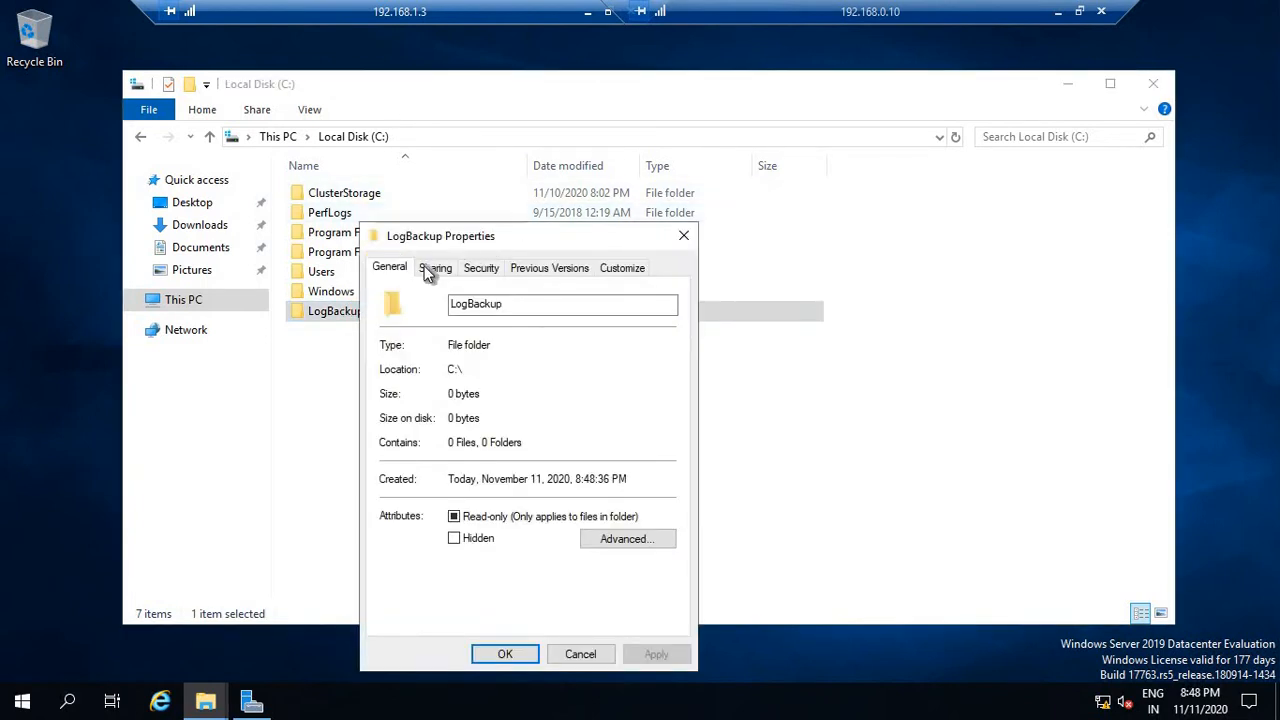
click(481, 267)
click(632, 425)
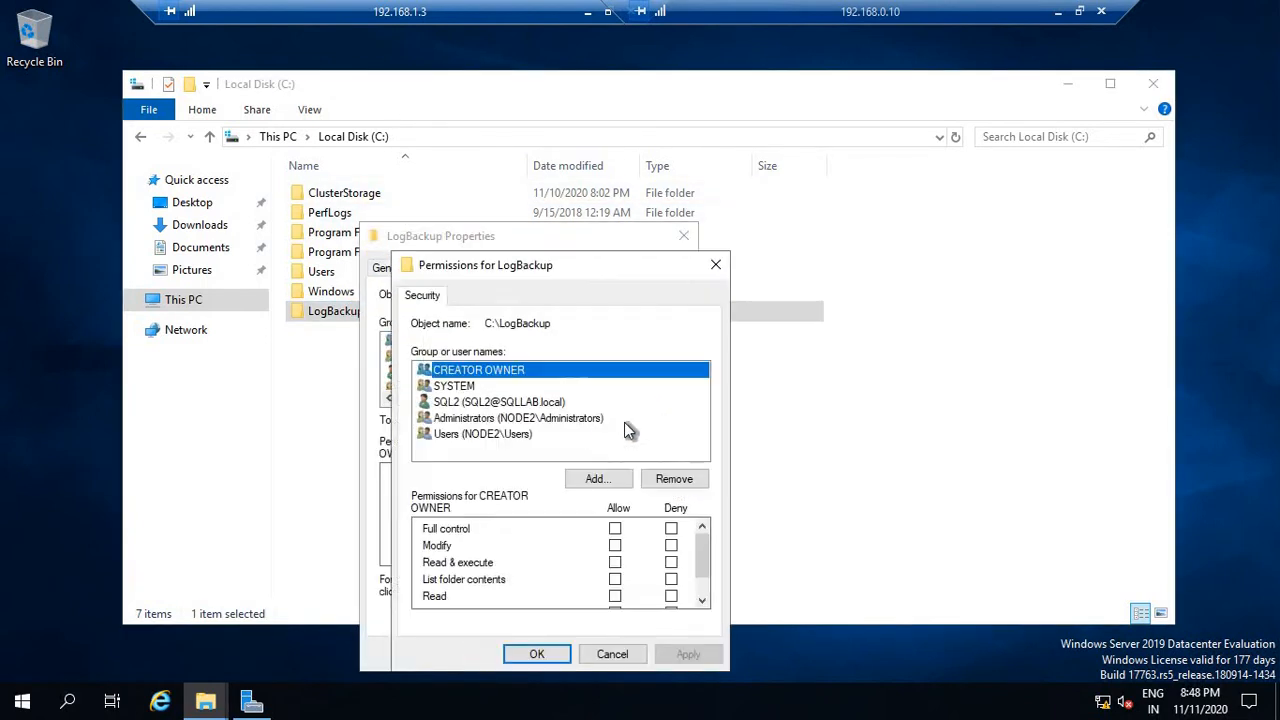
click(598, 479)
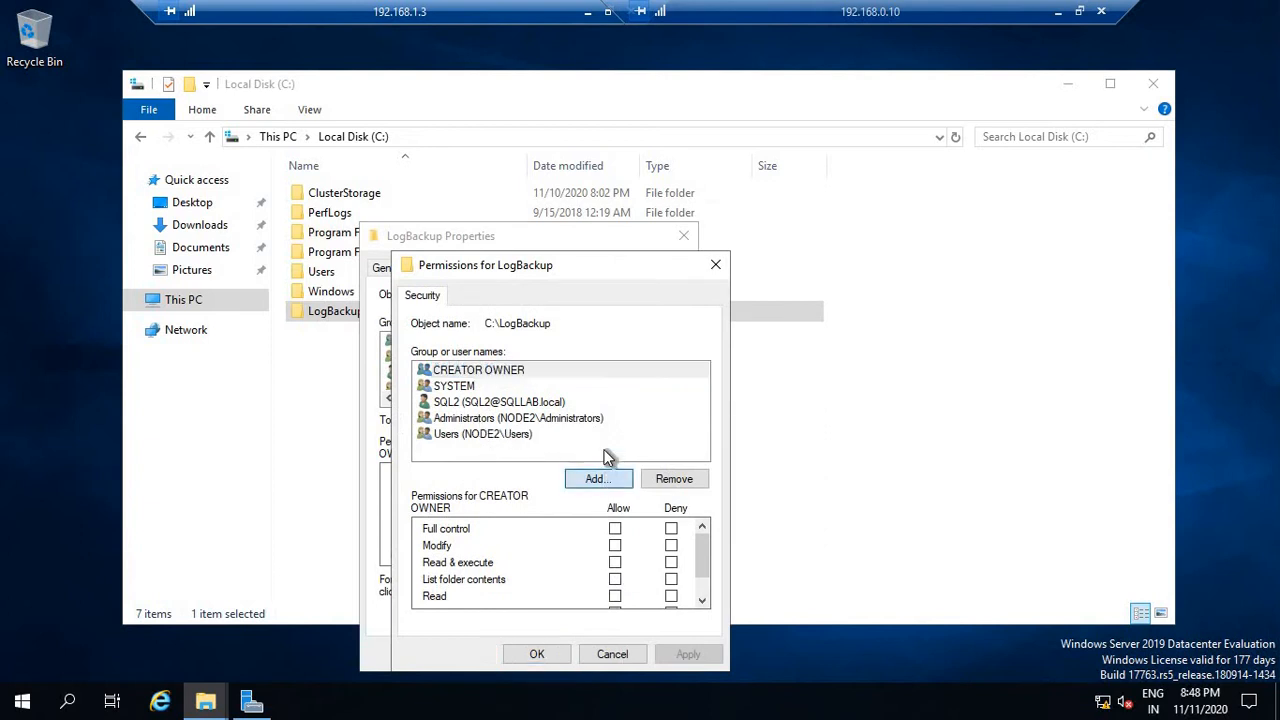
Try to look up the object name SQLLAB, checking the search location SQLLAB.local and the object types.
text(SQLLAB)
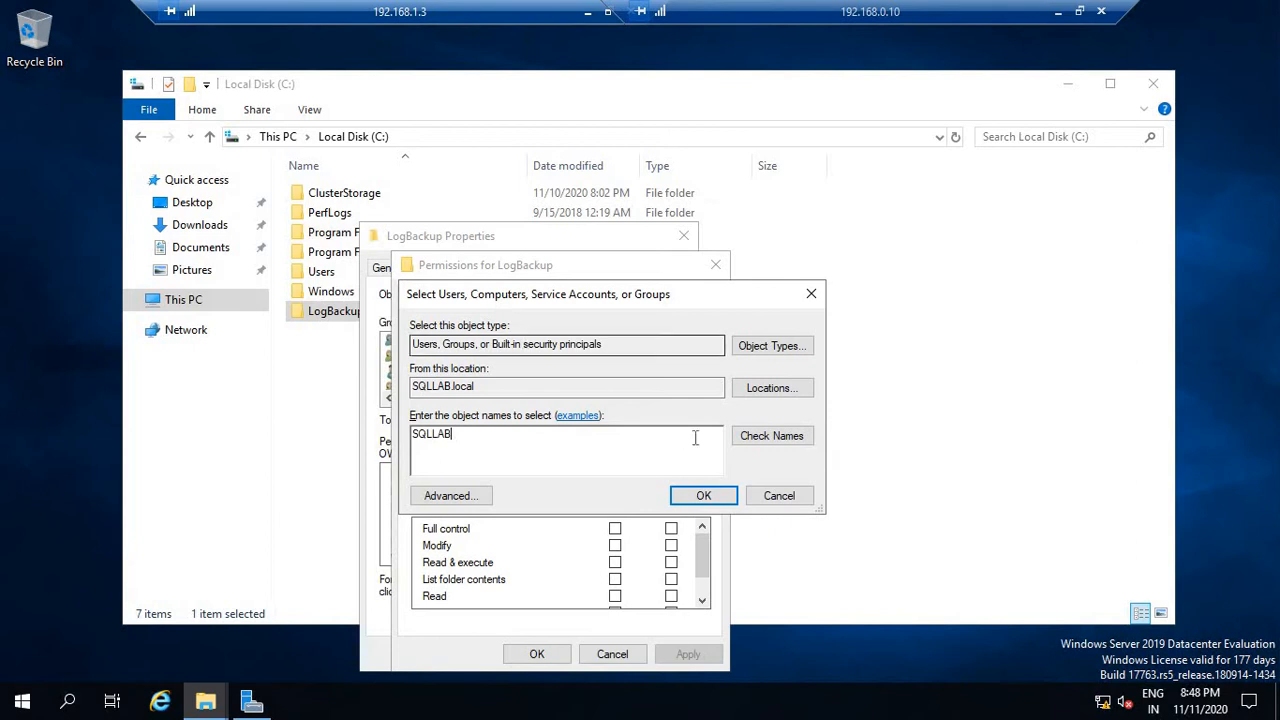
click(766, 437)
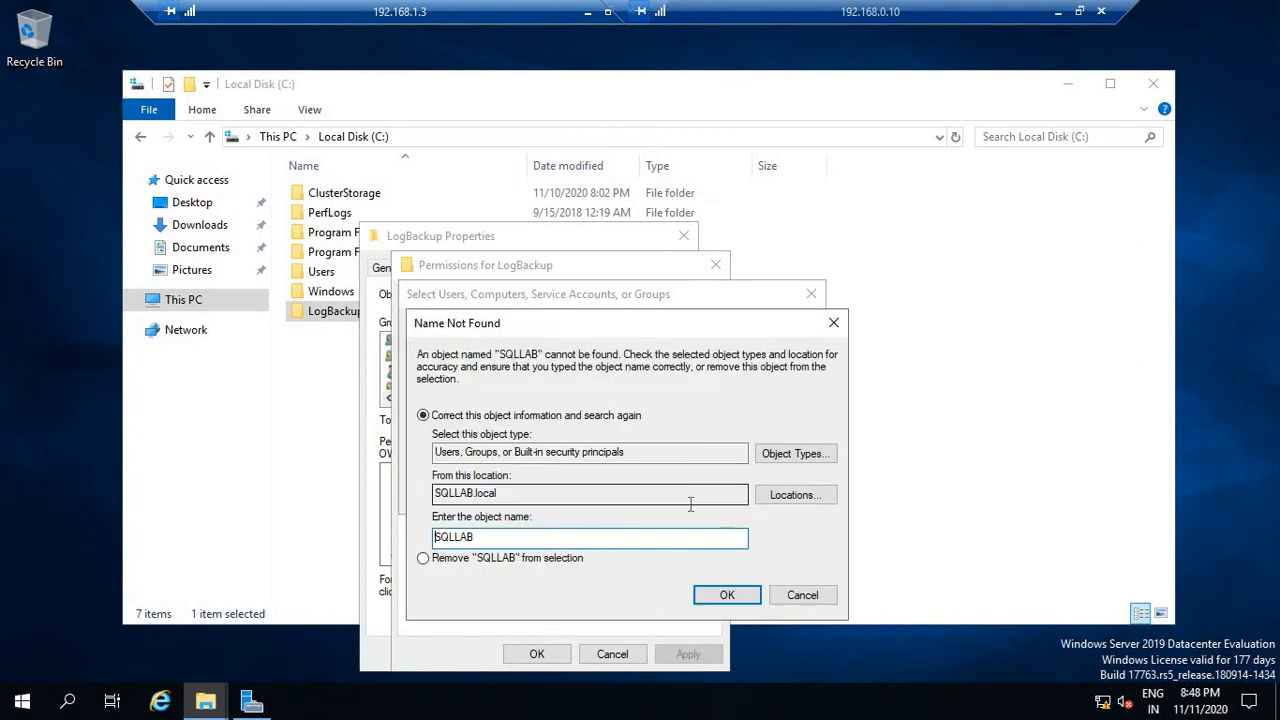
click(797, 497)
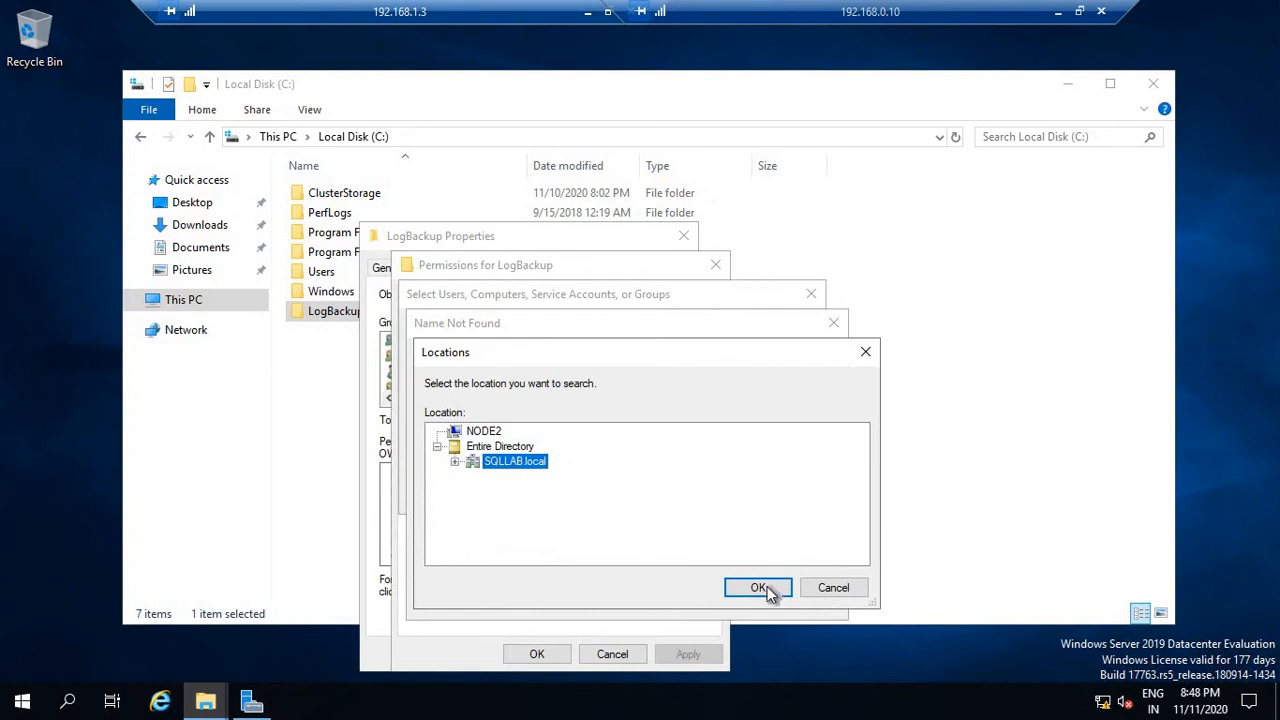
click(763, 586)
click(793, 453)
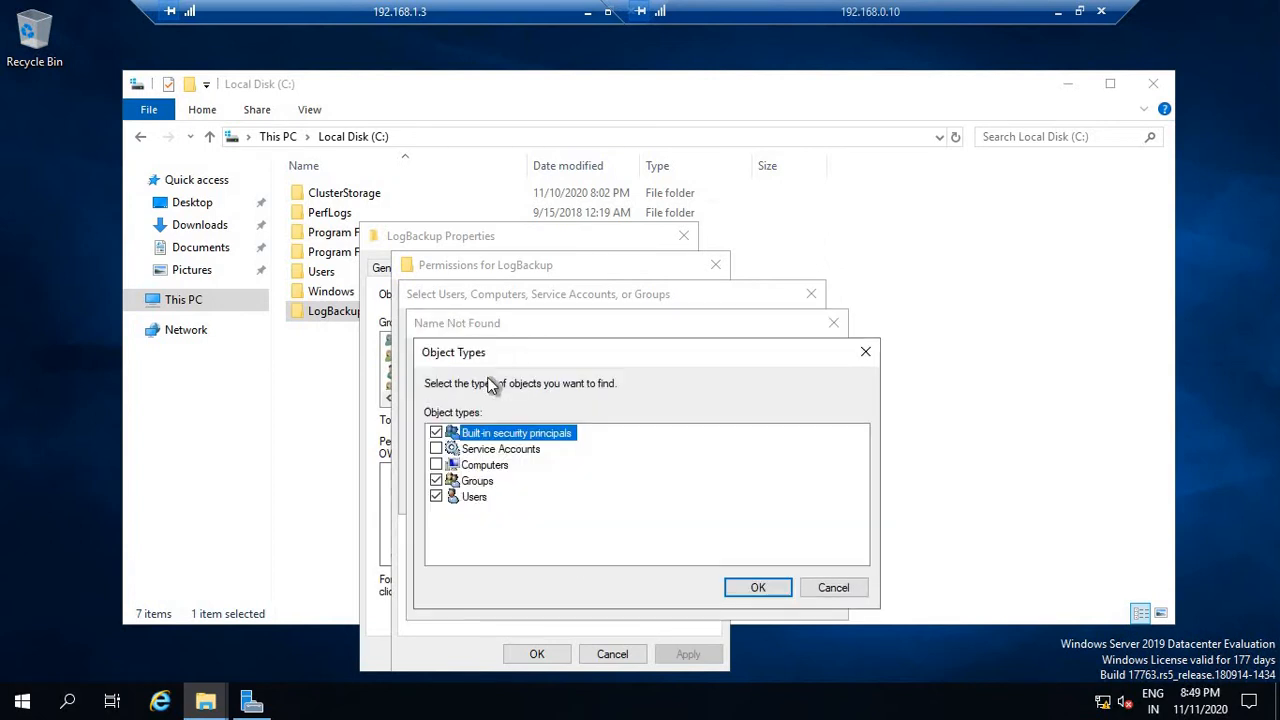
click(757, 588)
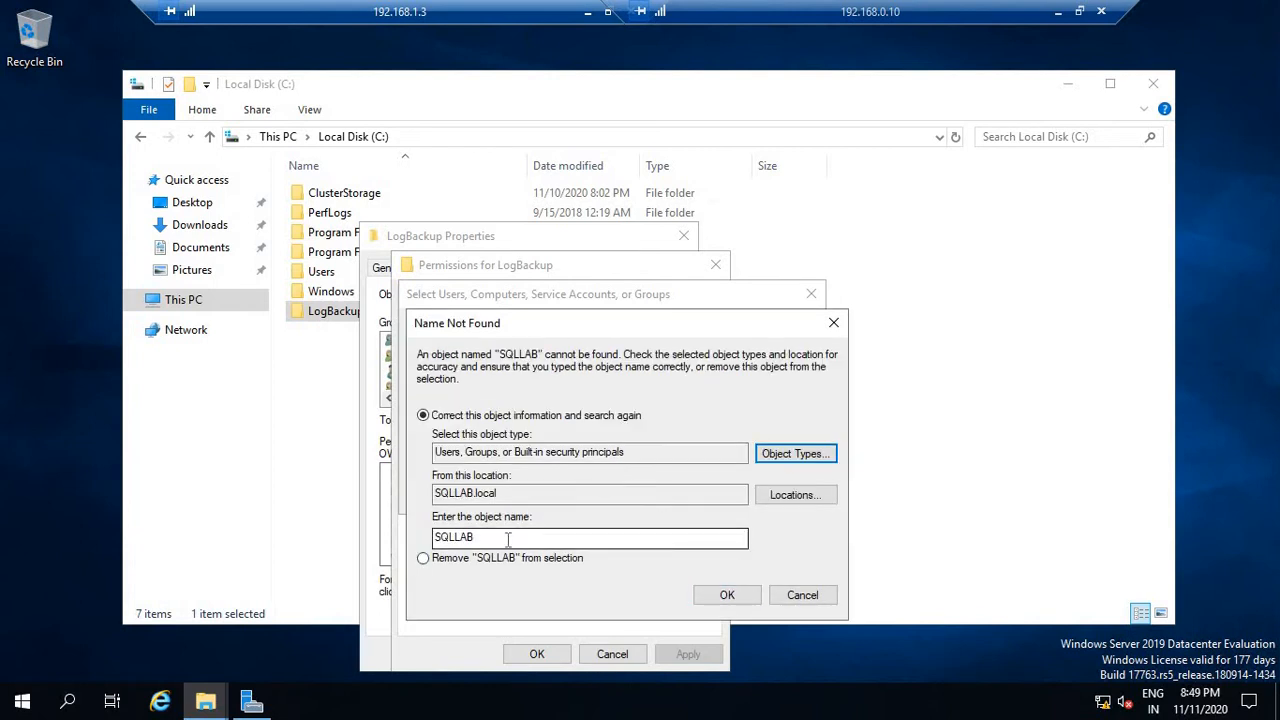
Correct the object name to SQLDBA and grant that group full control of the LogBackup folder.
click(508, 539)
key(BackSpace)
key(BackSpace)
key(BackSpace)
key(BackSpace)
key(BackSpace)
key(BackSpace)
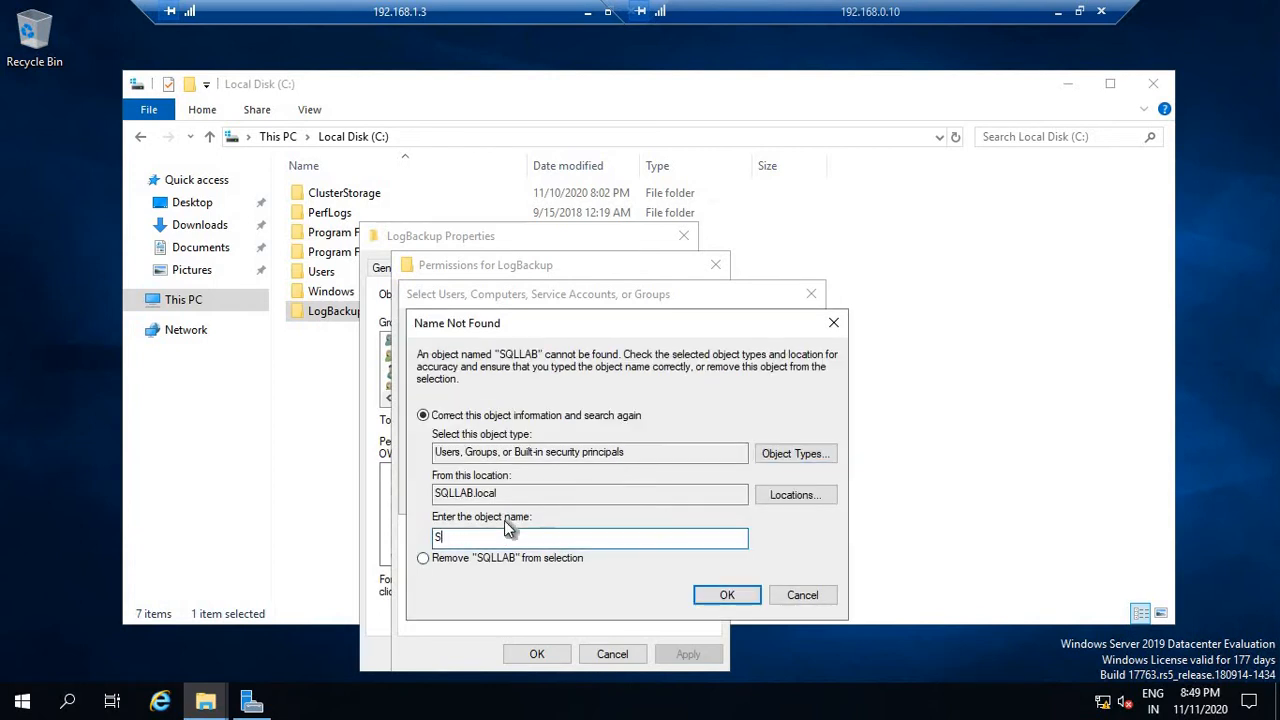
text(SQLDBA)
click(727, 596)
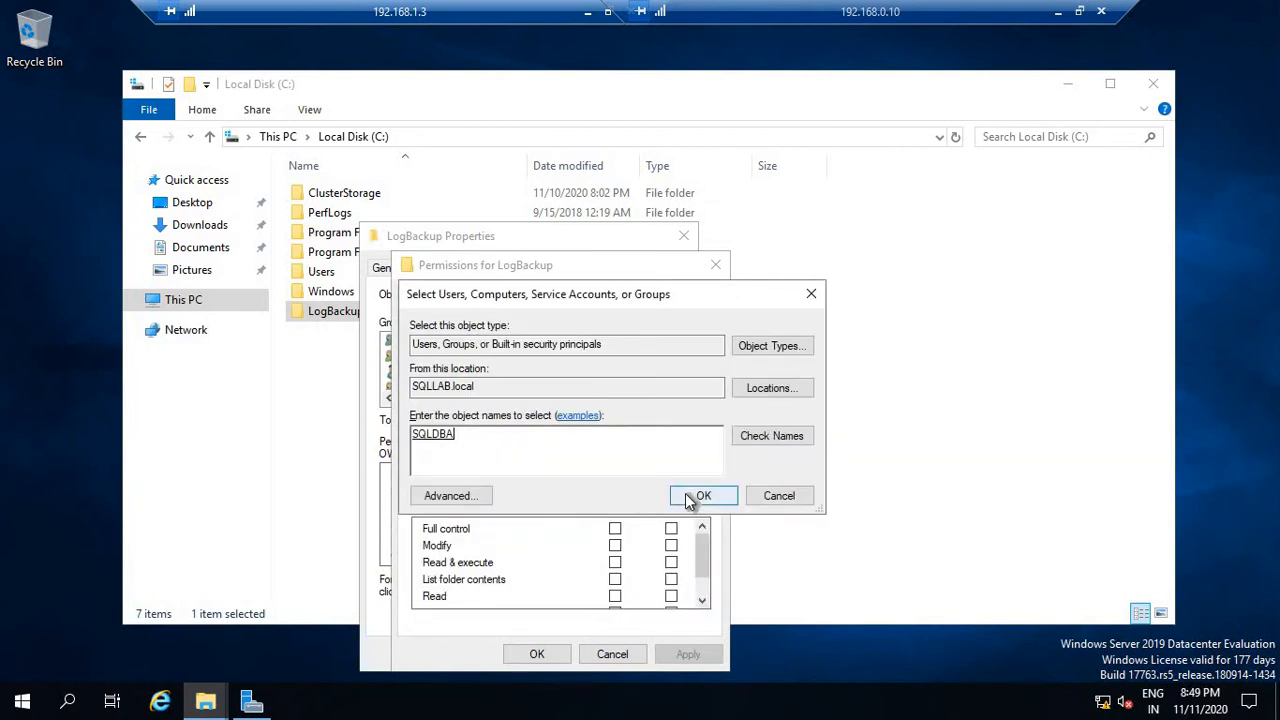
click(690, 497)
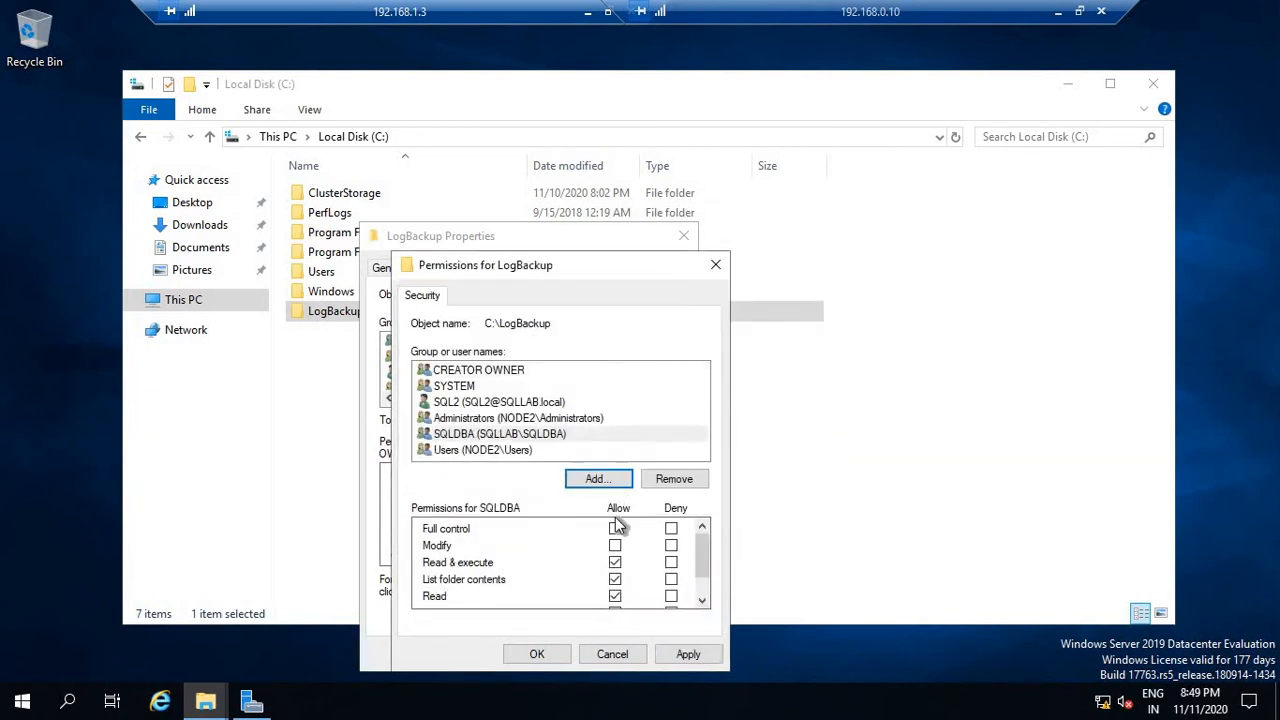
click(540, 654)
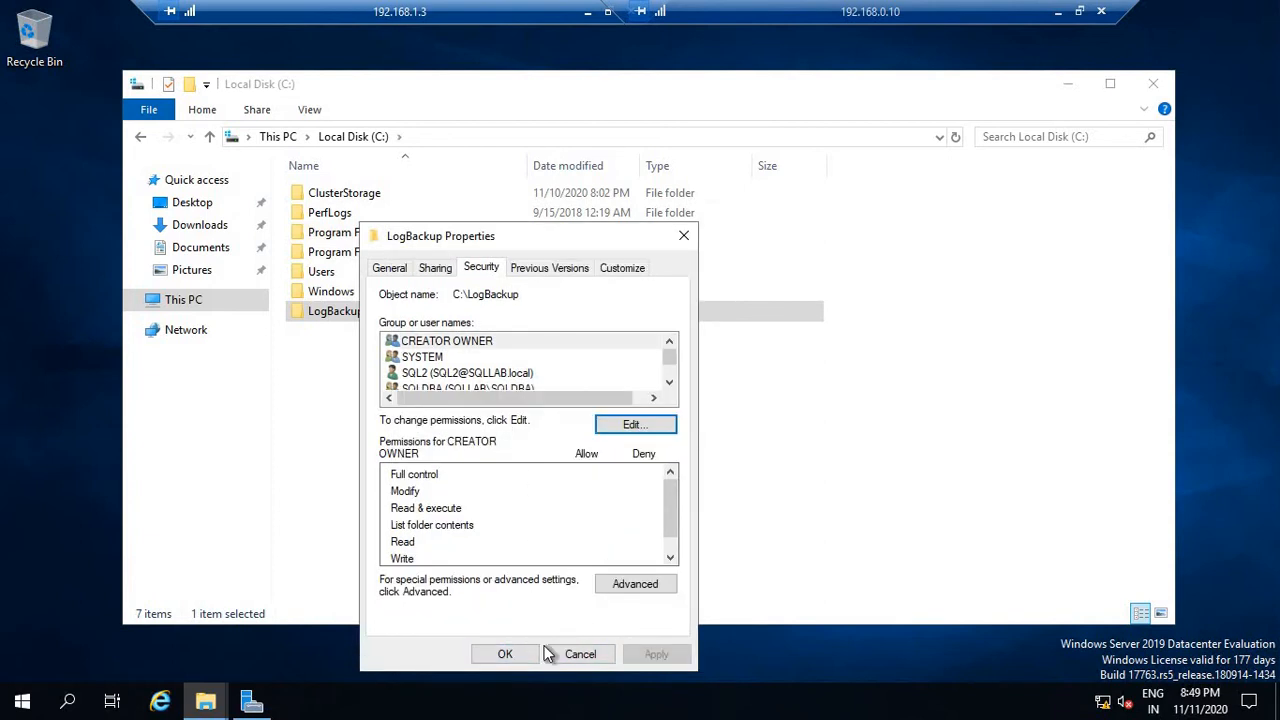
click(514, 654)
Reopen the LogBackup folder's properties and check SQLDBA's security permissions.
right_click(344, 306)
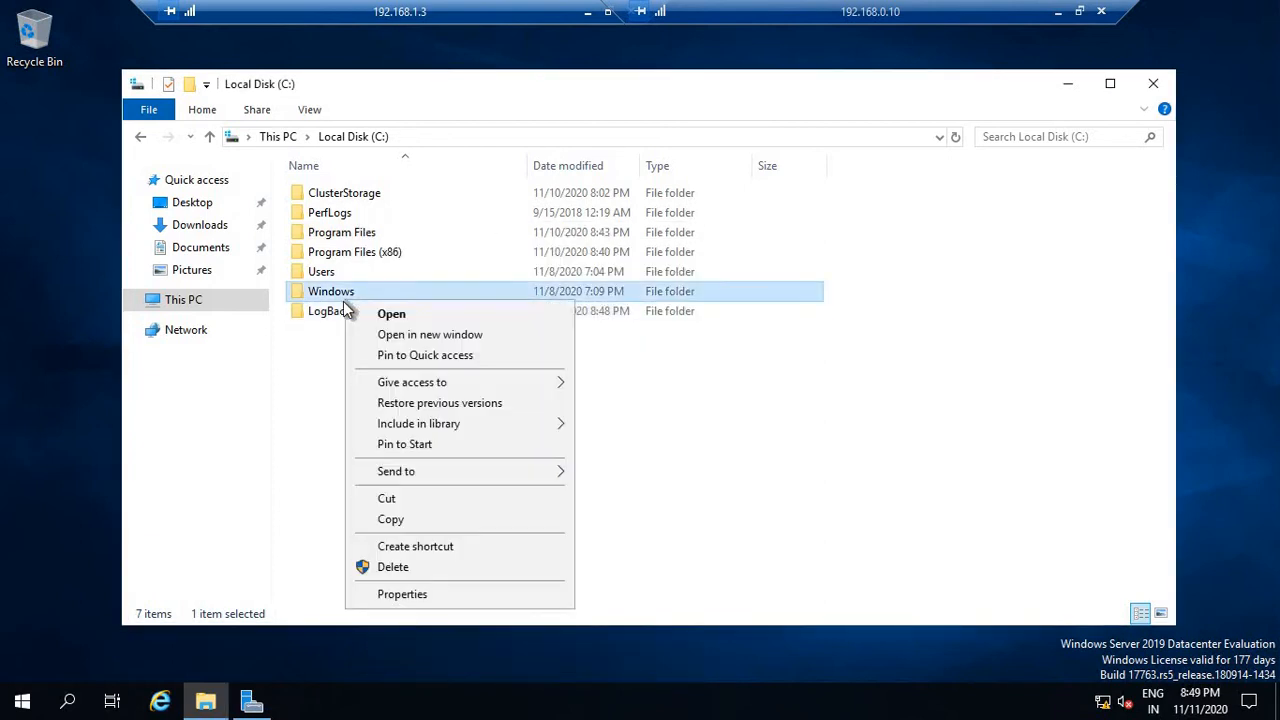
right_click(326, 312)
click(391, 629)
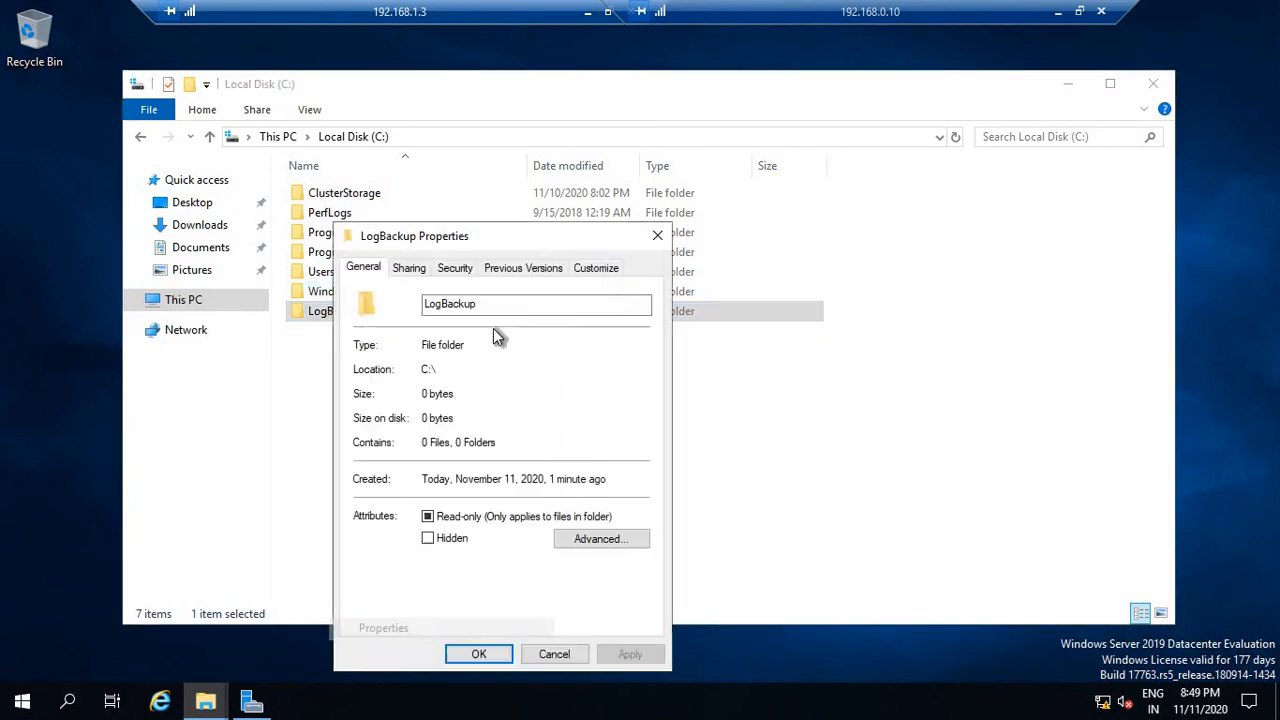
click(454, 268)
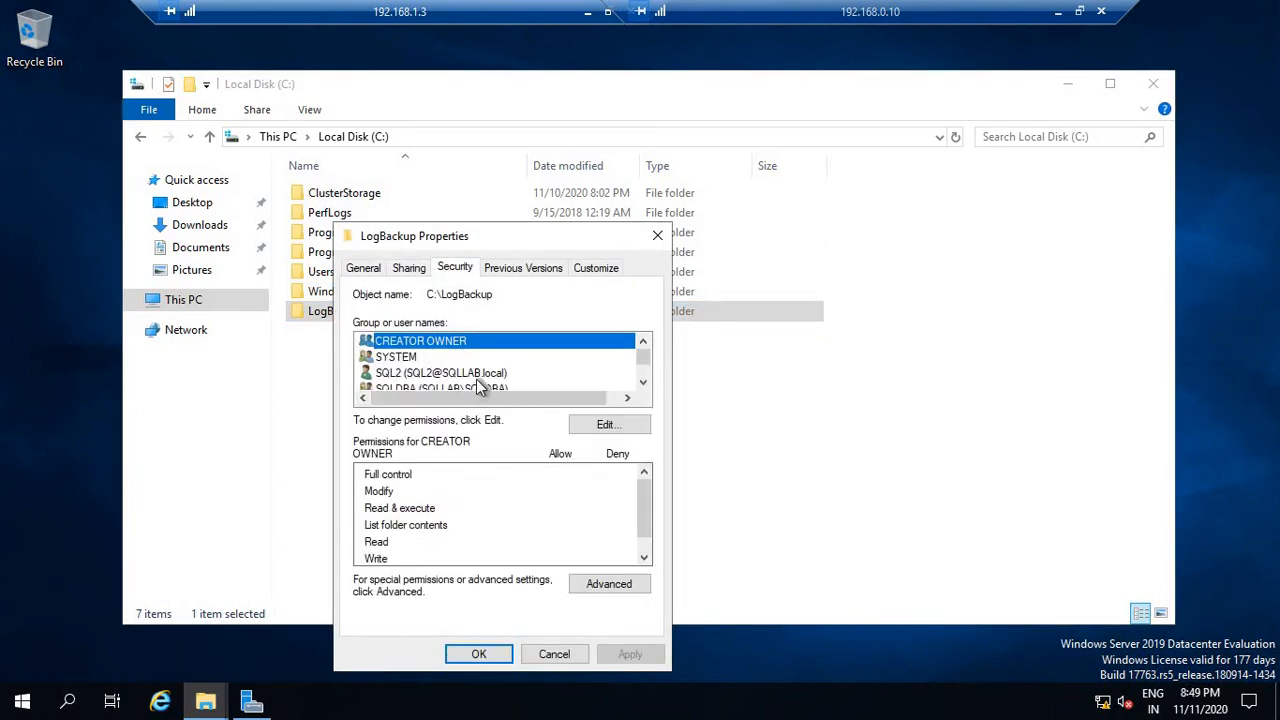
scroll(476, 382, down, 1)
click(417, 362)
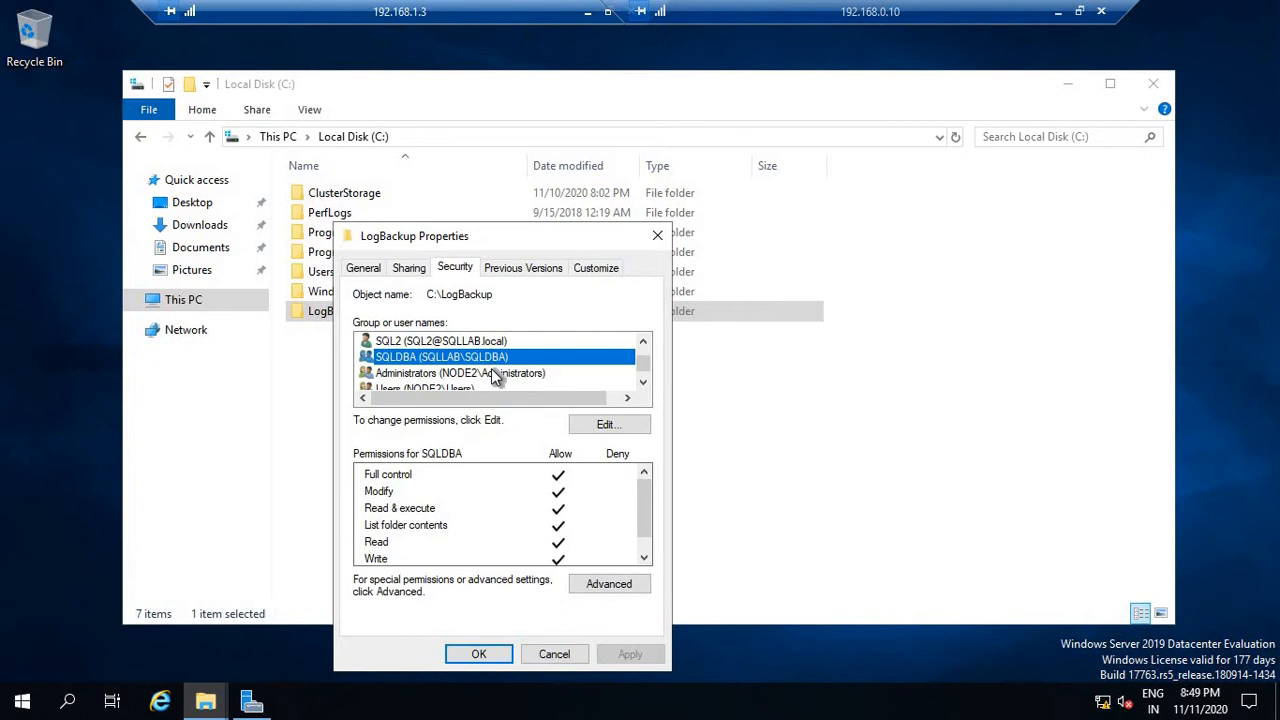
Share the LogBackup folder on the network with SQLDBA at the Read/Write level and close its properties.
click(409, 268)
click(408, 391)
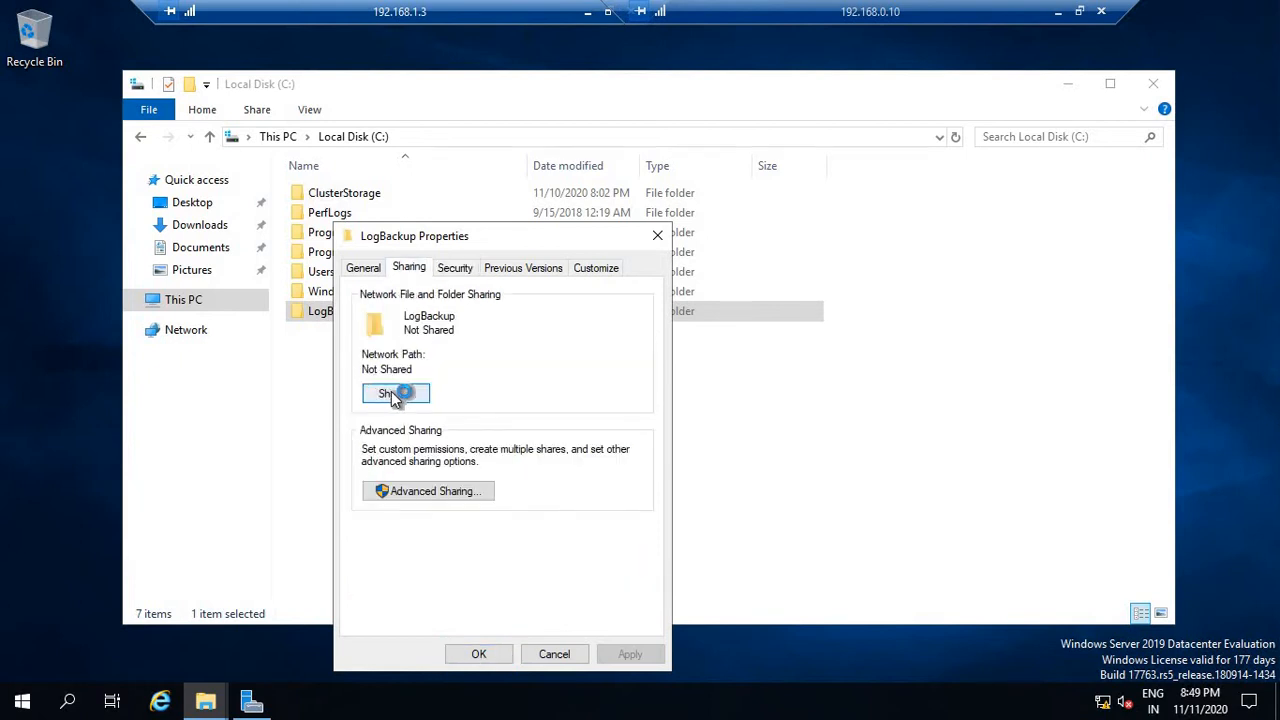
click(493, 480)
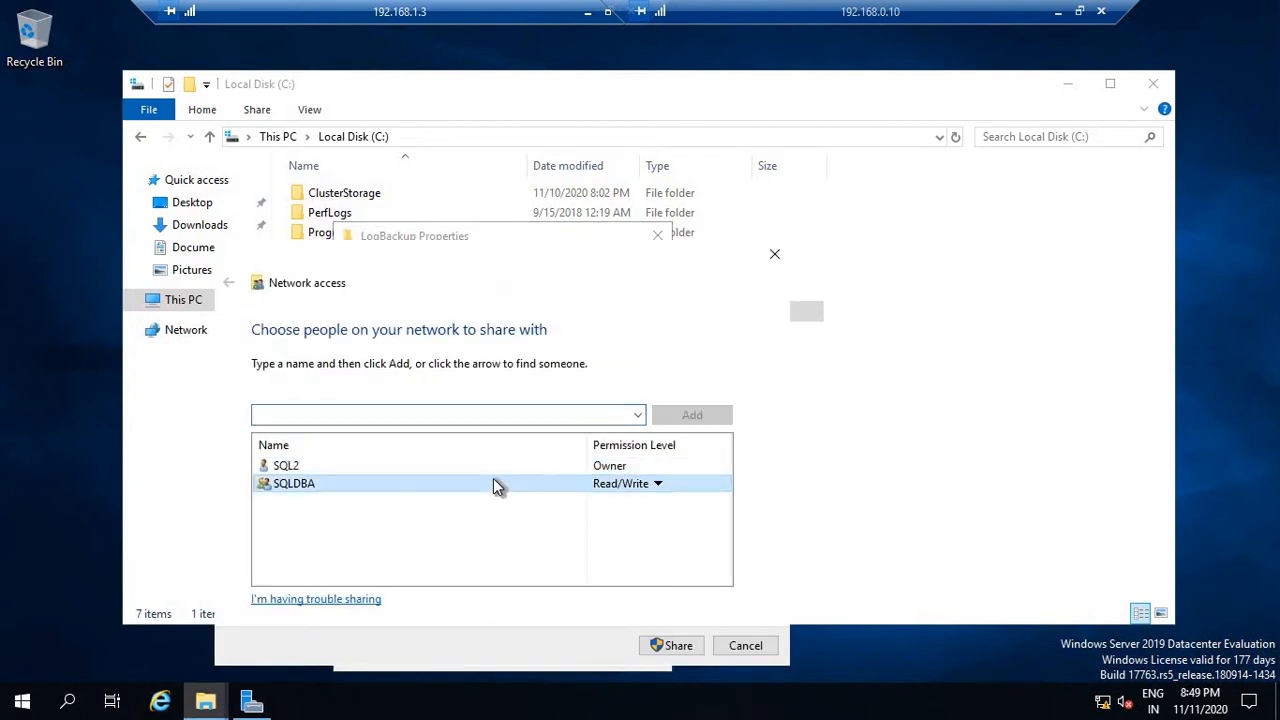
click(680, 646)
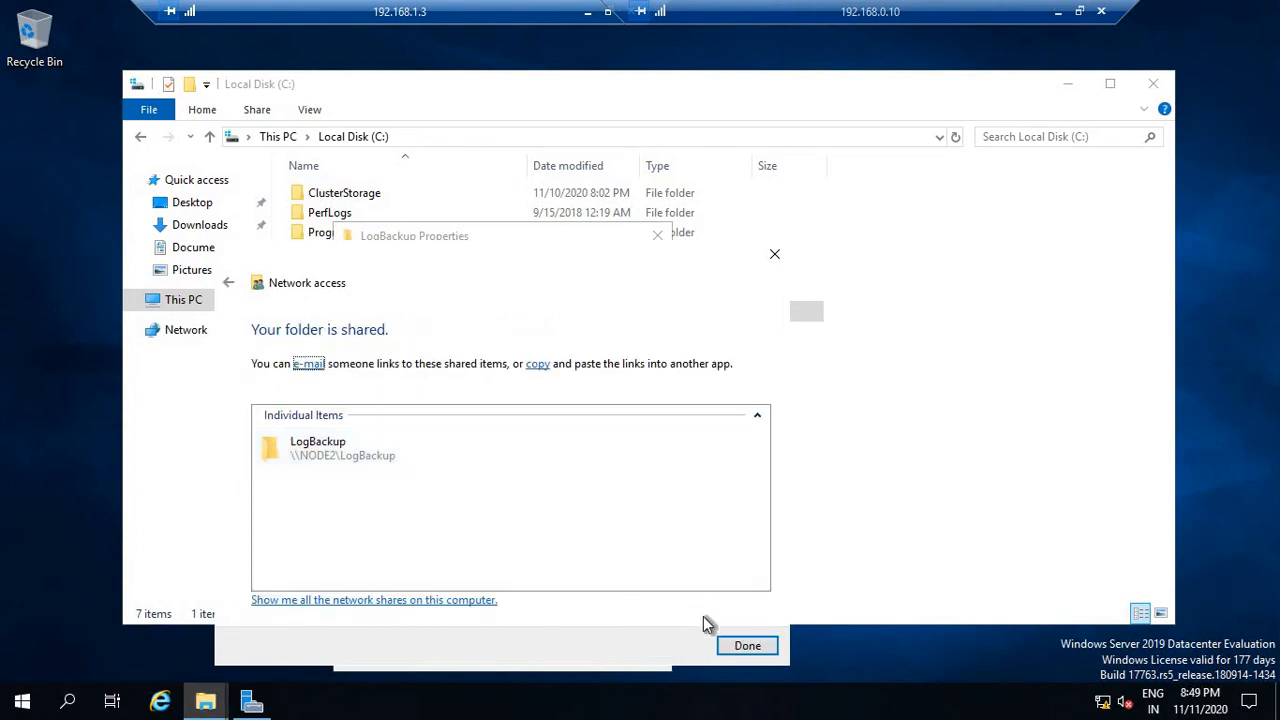
click(747, 645)
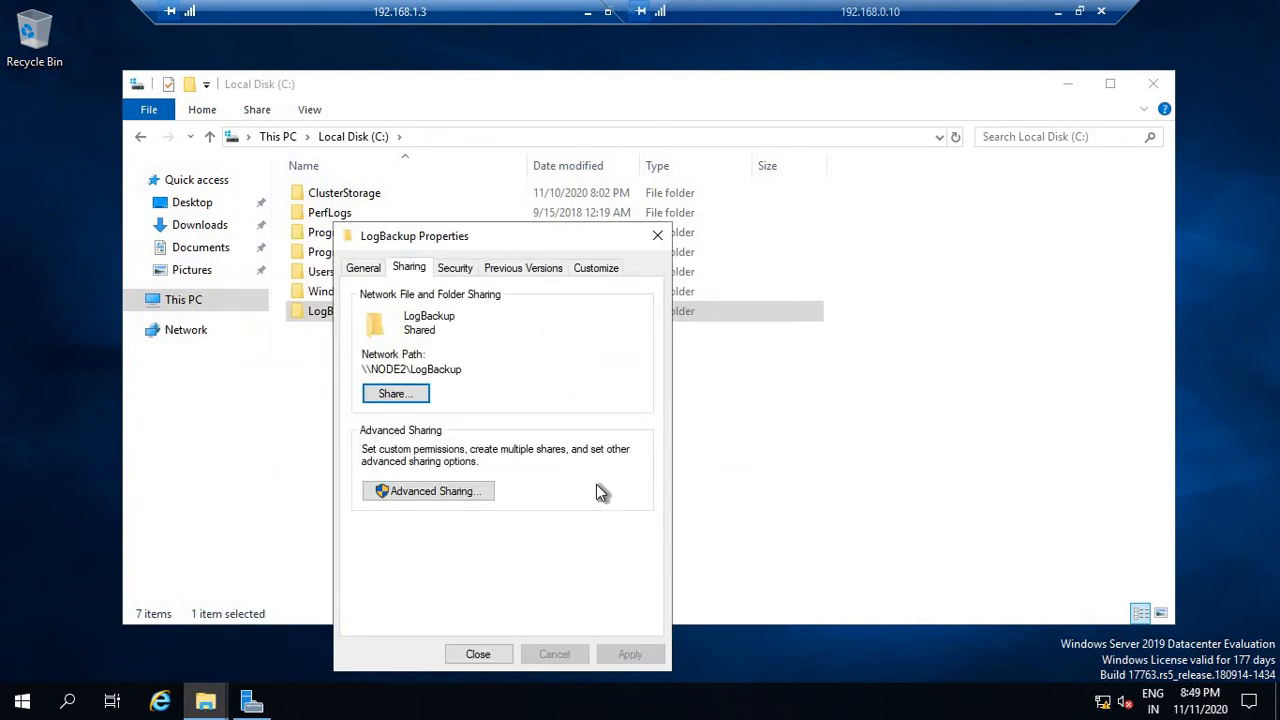
click(478, 655)
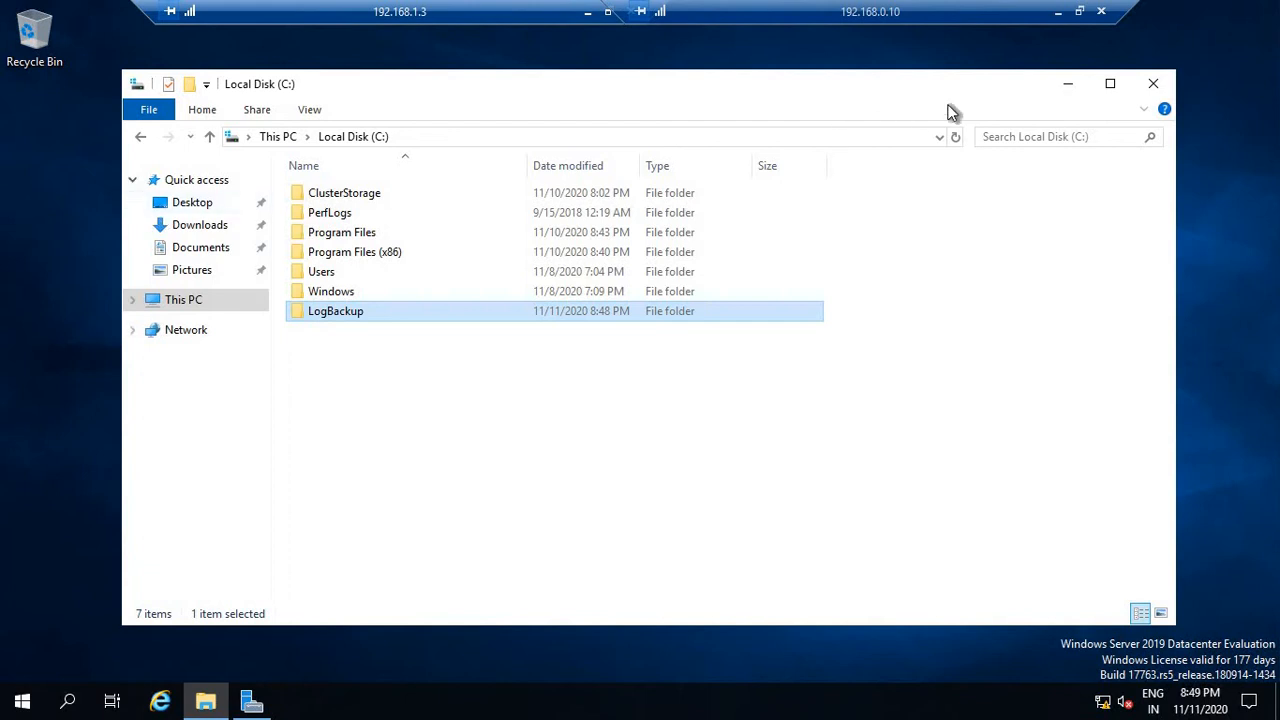
Minimize File Explorer and the 192.168.1.3 session, and switch to the 192.168.1.2 remote session.
click(1067, 84)
click(588, 12)
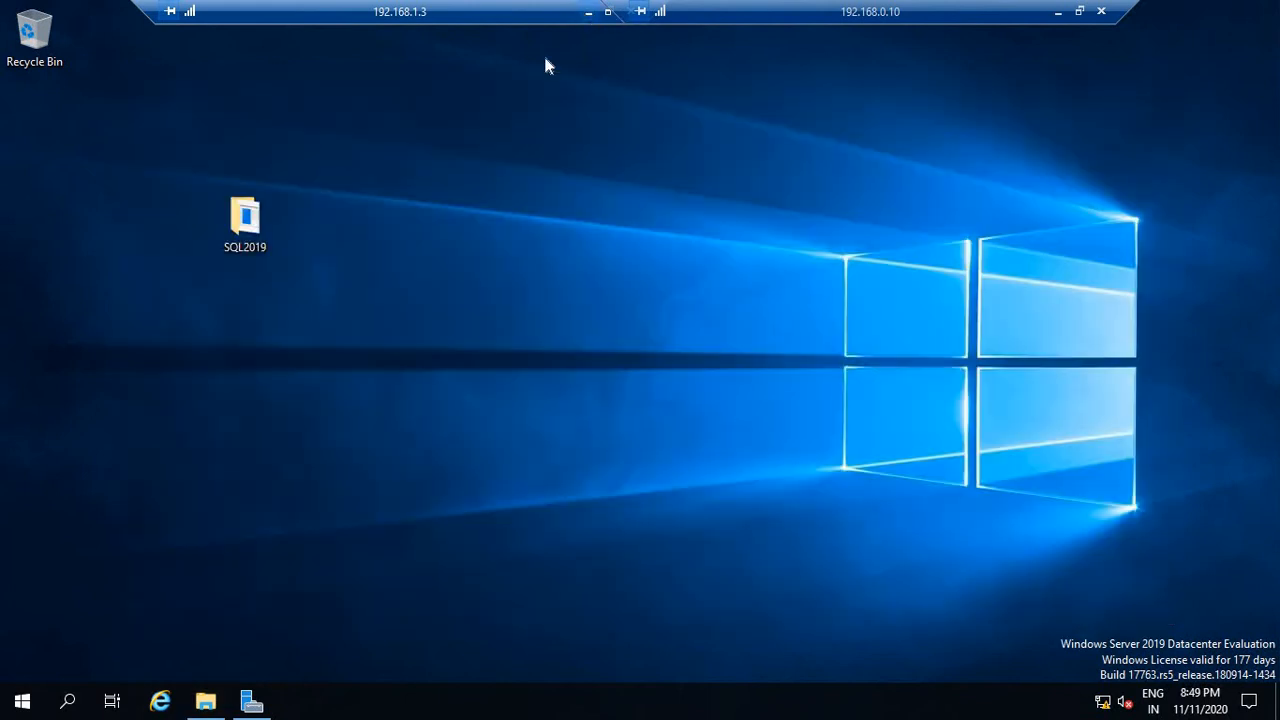
mouse_move(810, 706)
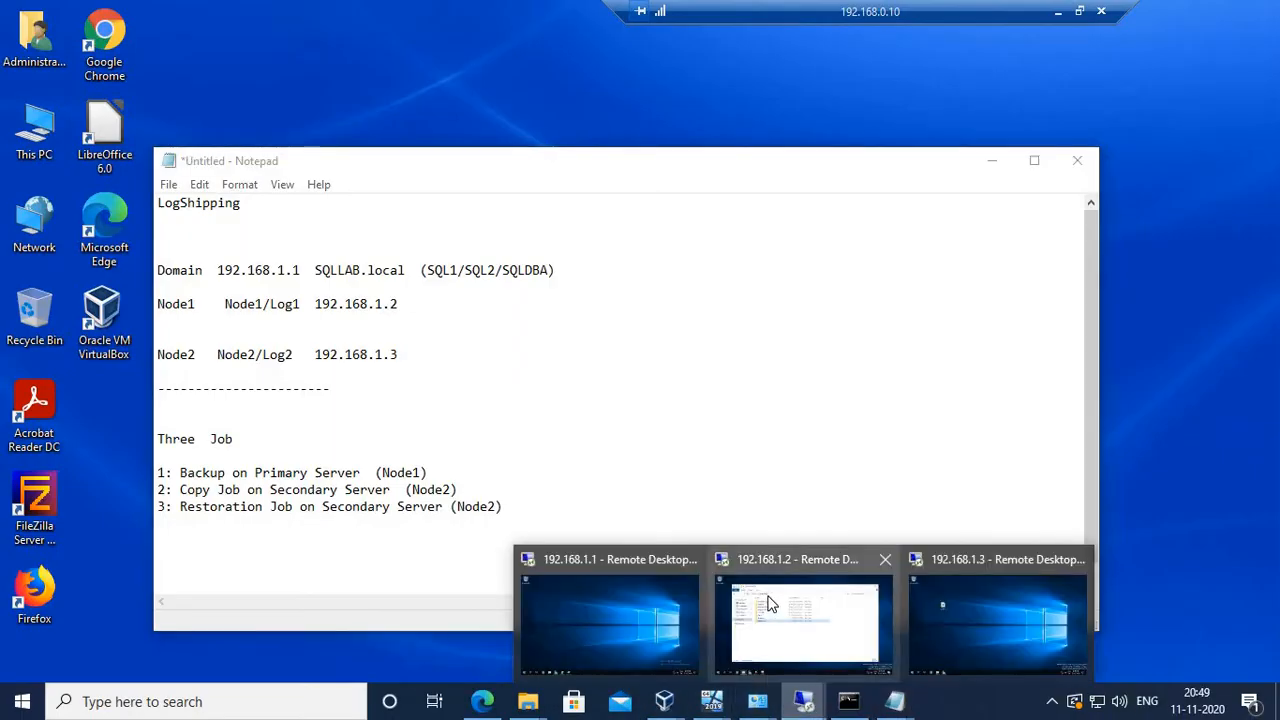
click(785, 576)
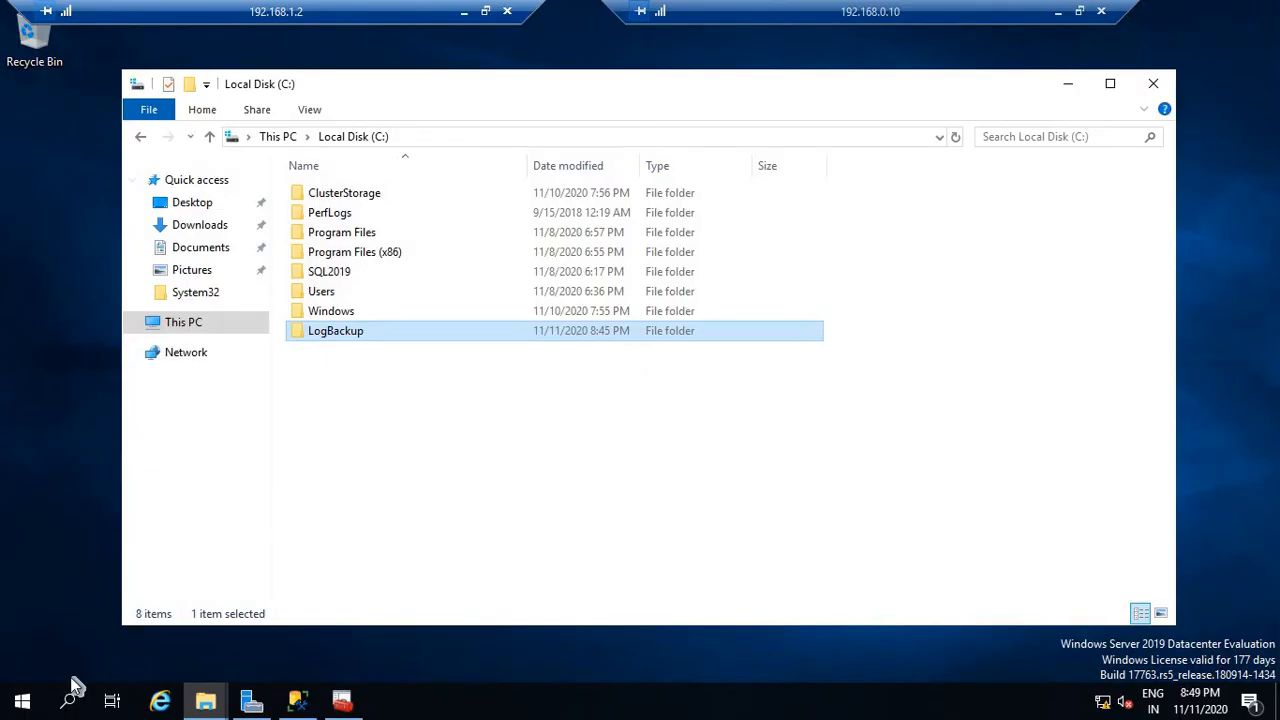
Open a command prompt on the 192.168.1.2 machine and run hostname to check the computer's name.
right_click(24, 700)
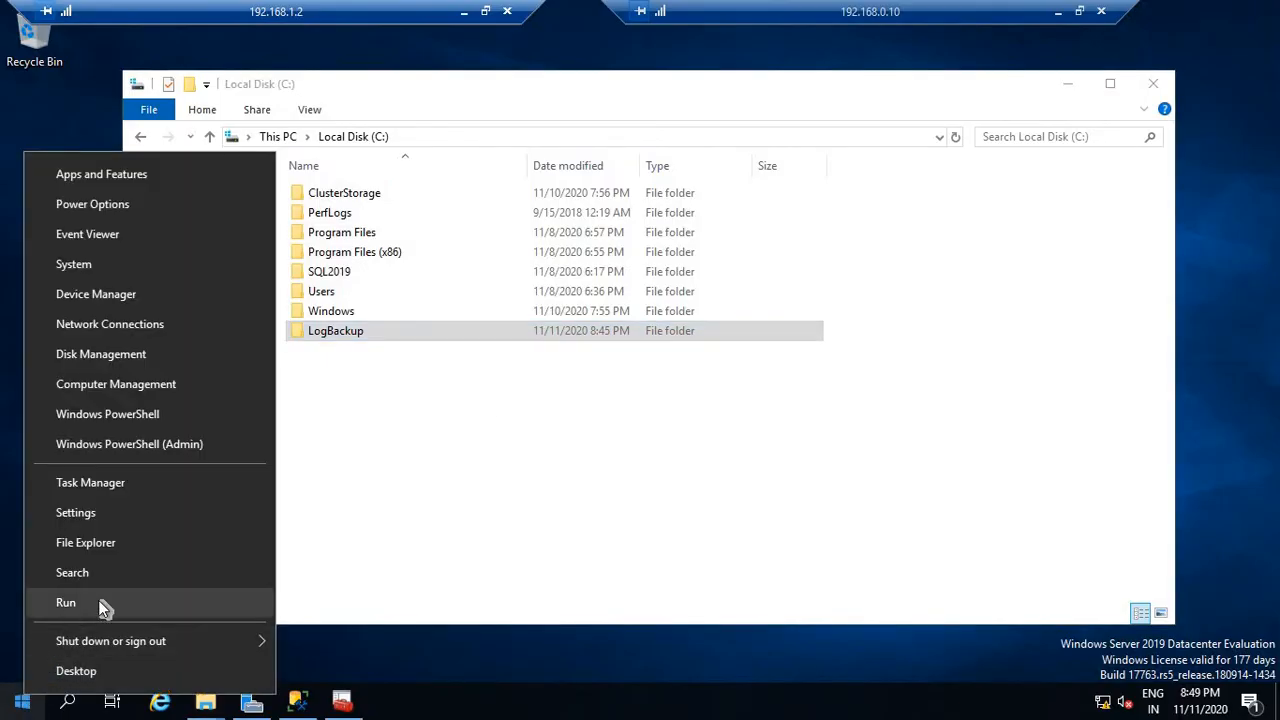
click(66, 604)
text(cmd)
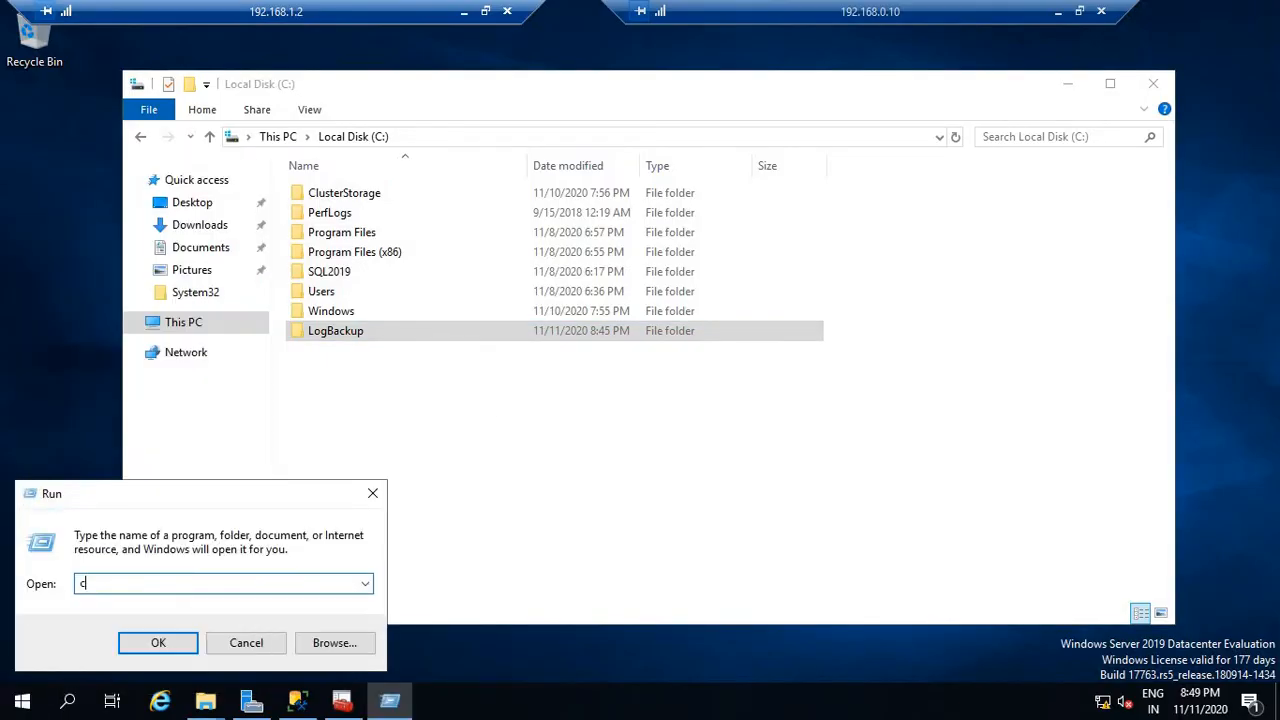
key(Return)
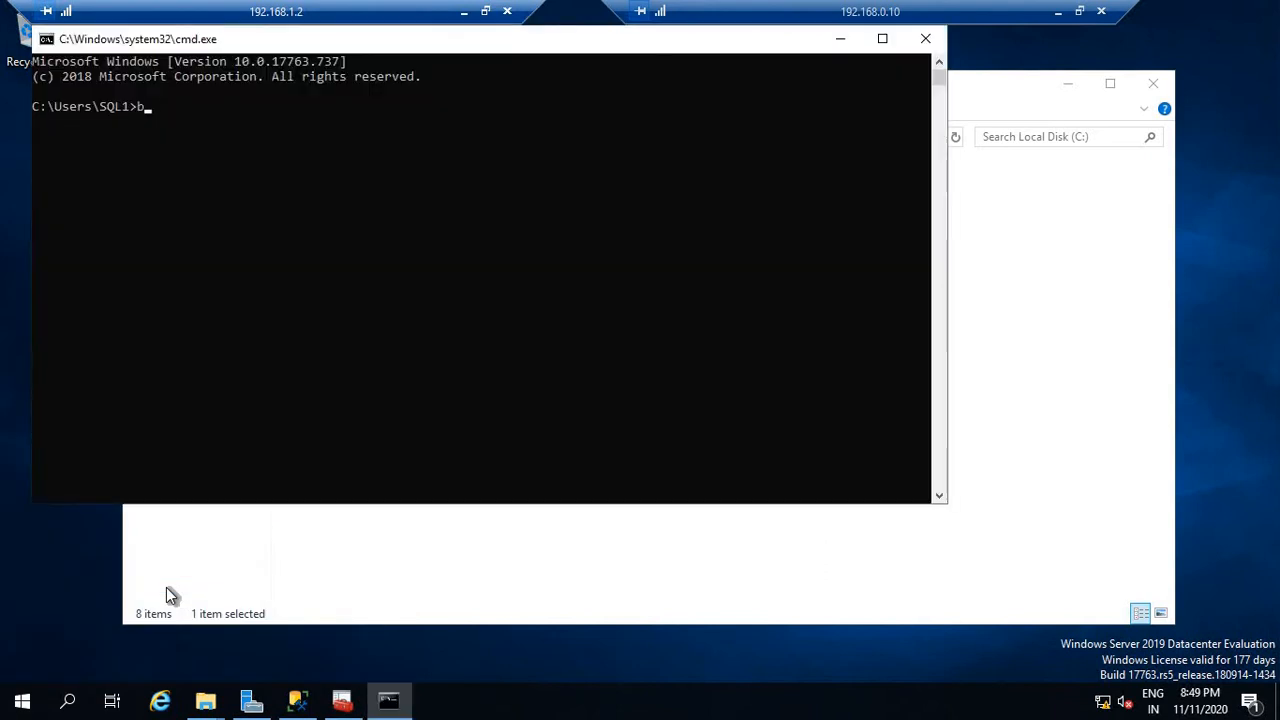
text(hostname)
key(Return)
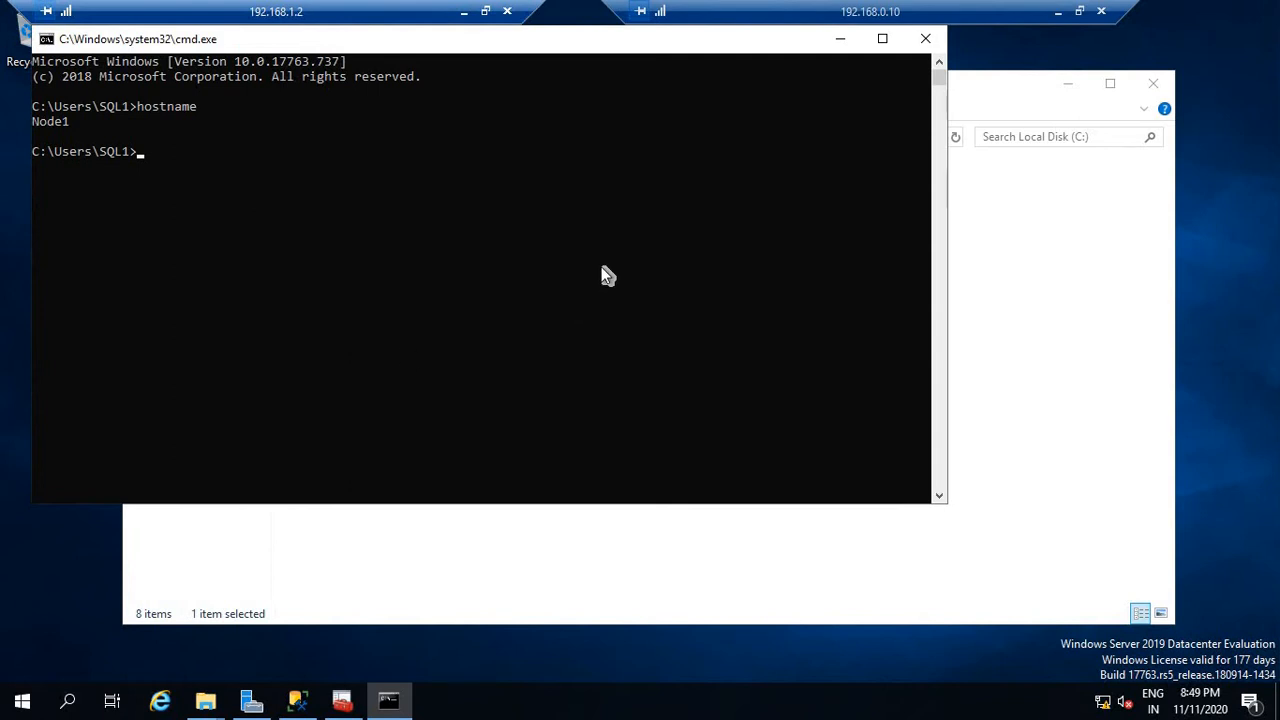
Minimize the command prompt, switch to SQL Server Management Studio, and create a database named TestDB on NODE1\LOG1.
click(840, 39)
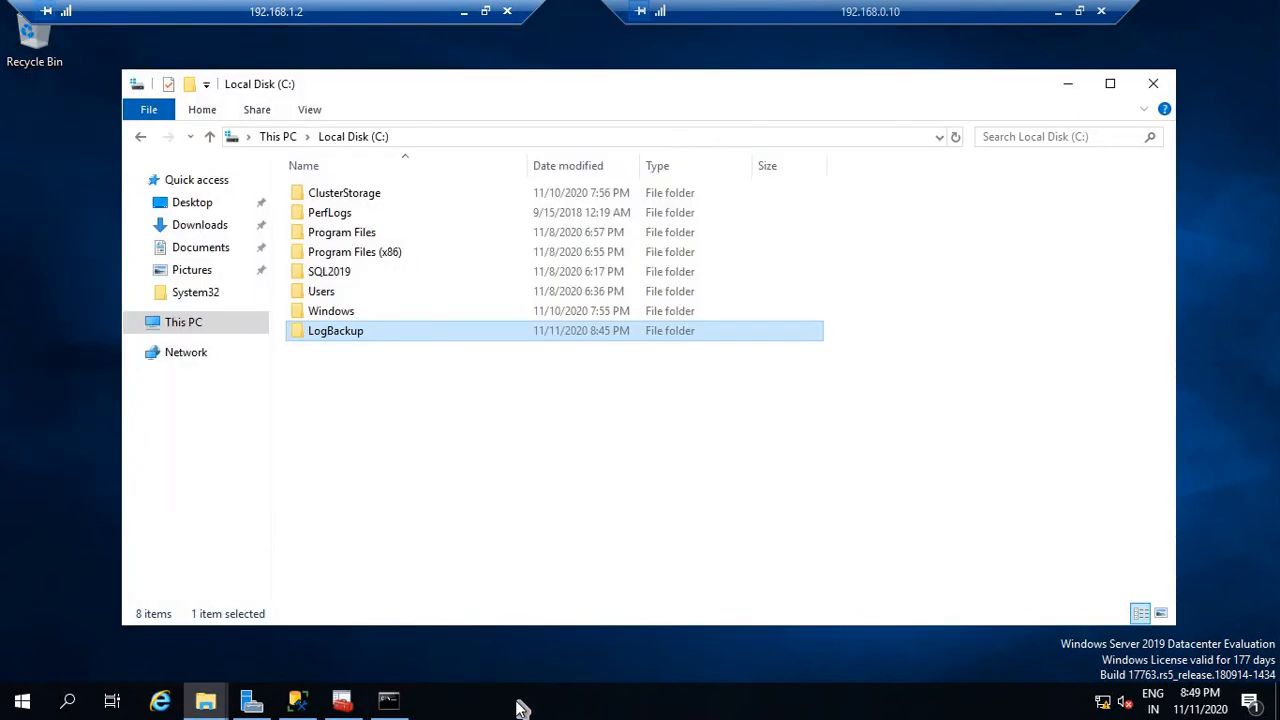
click(297, 700)
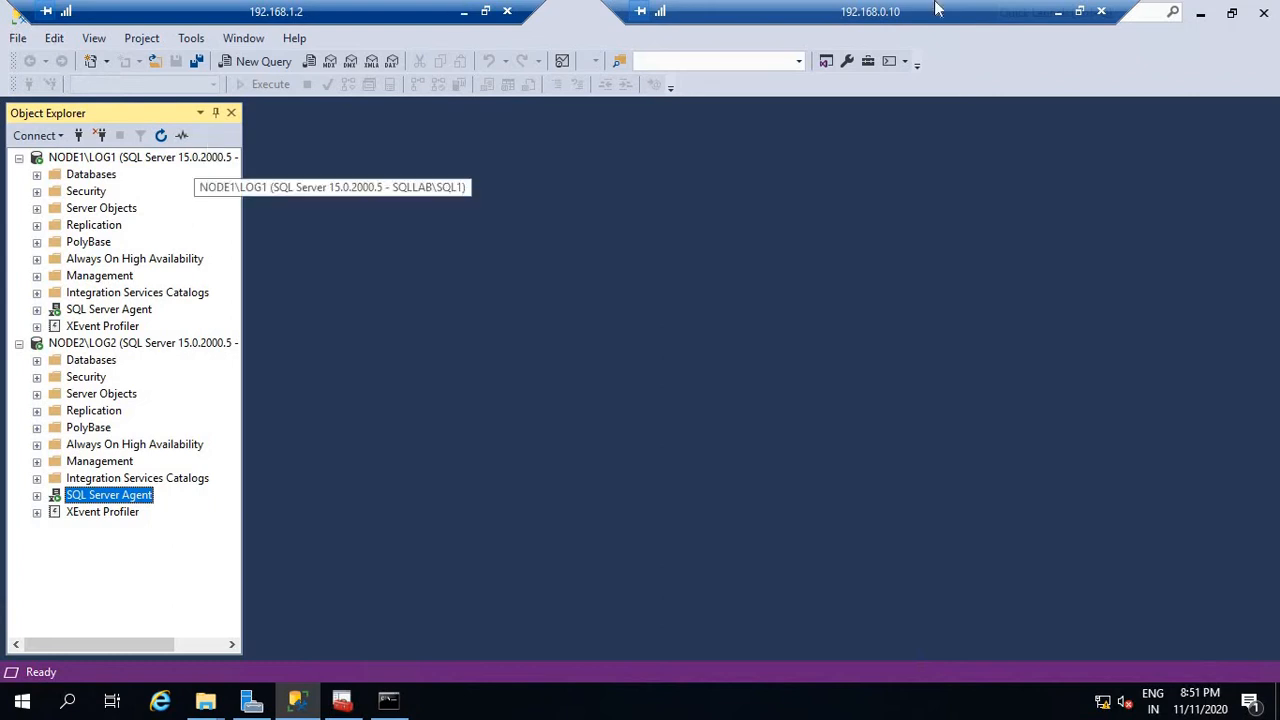
click(85, 176)
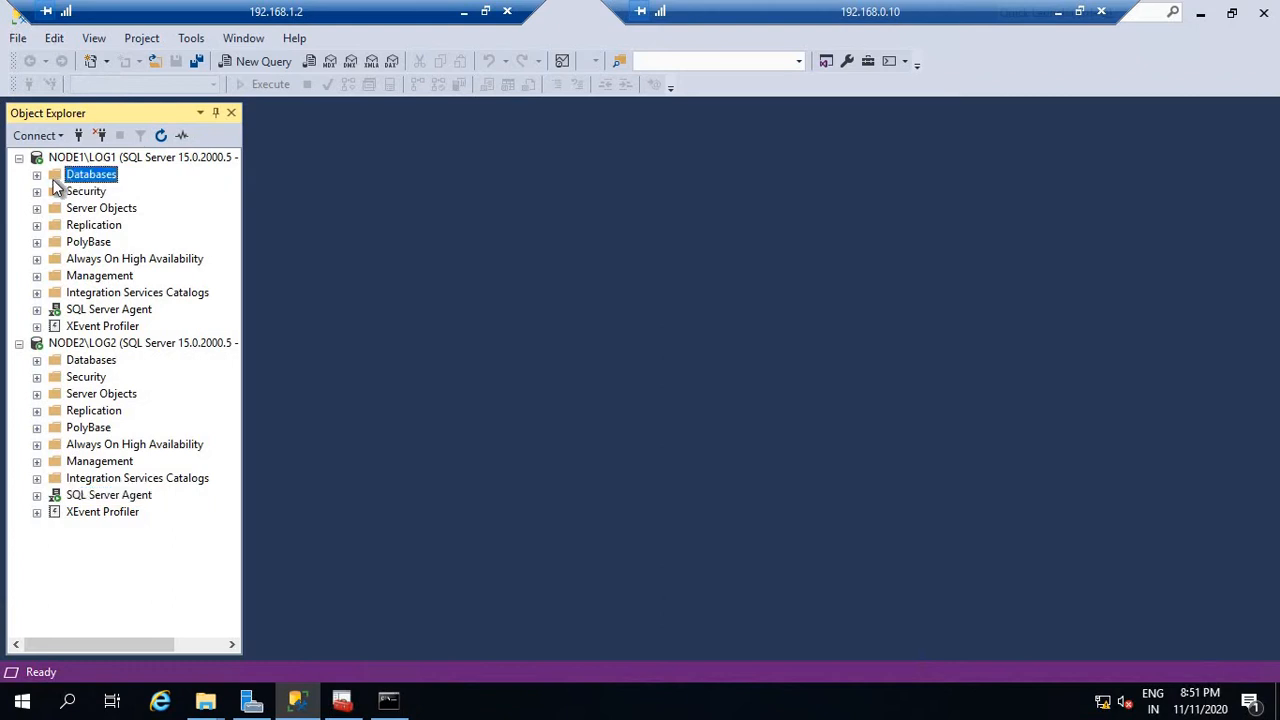
click(37, 175)
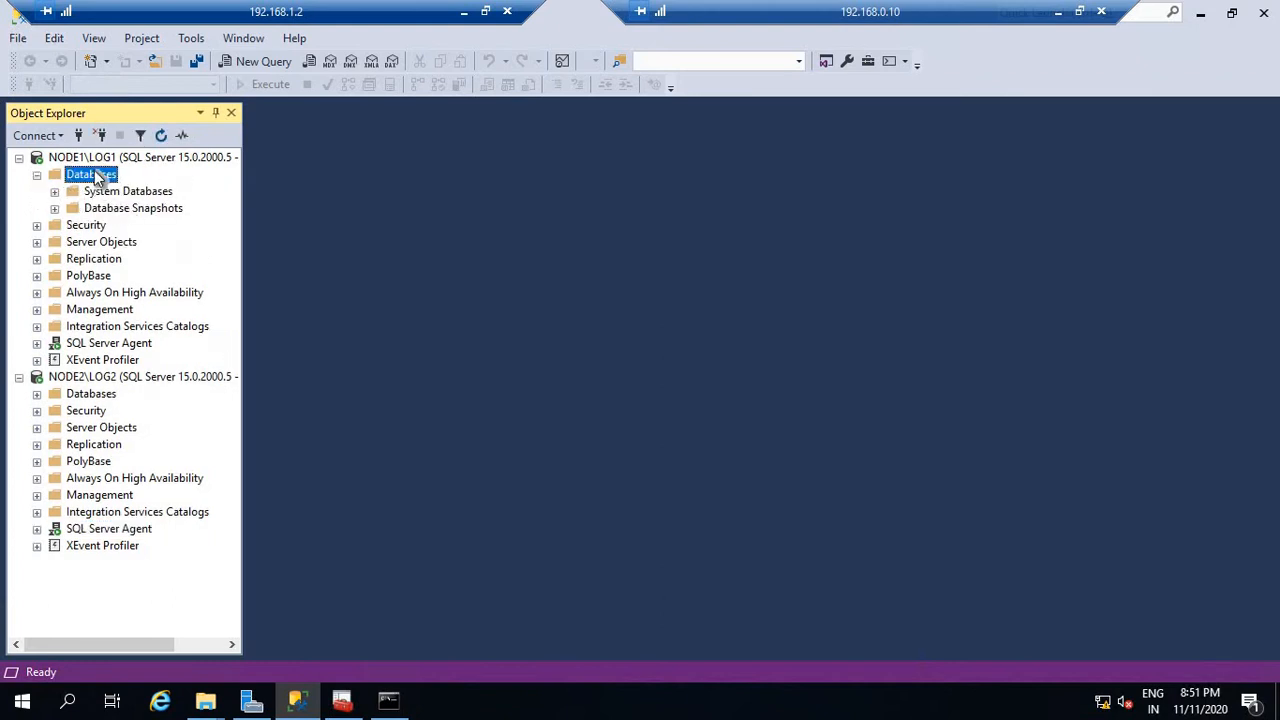
right_click(94, 171)
click(152, 183)
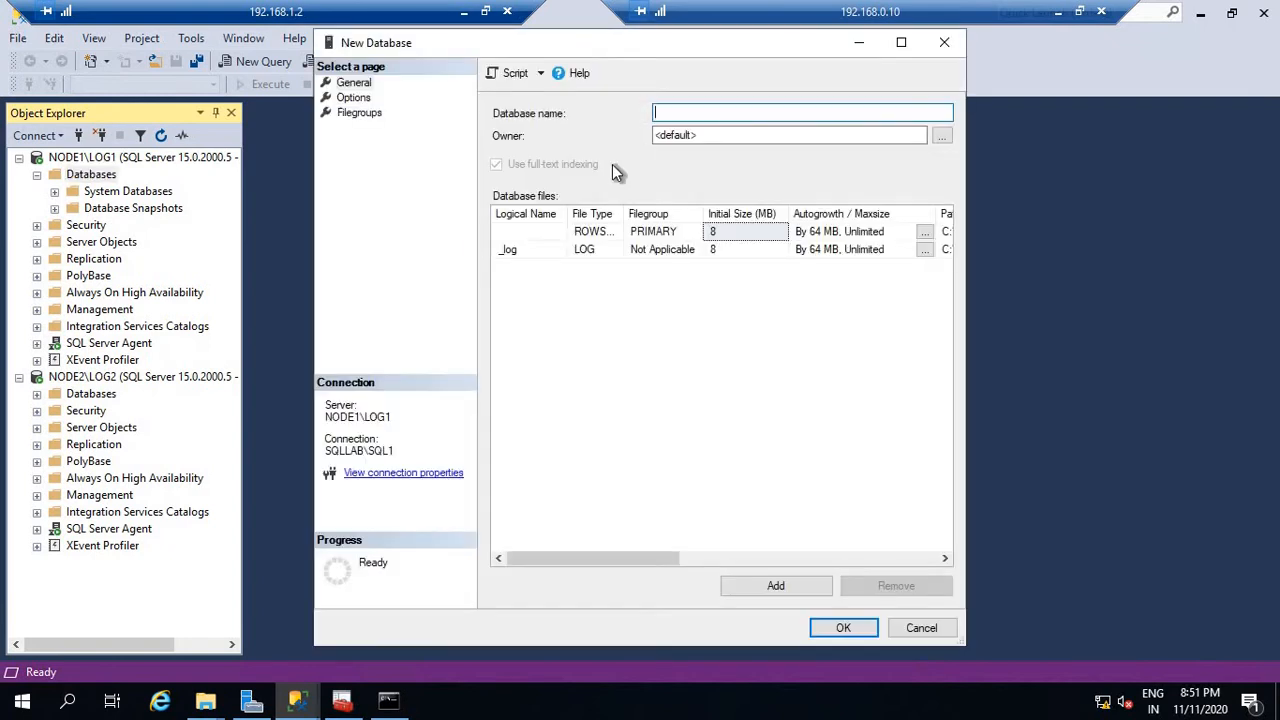
text(TestDB)
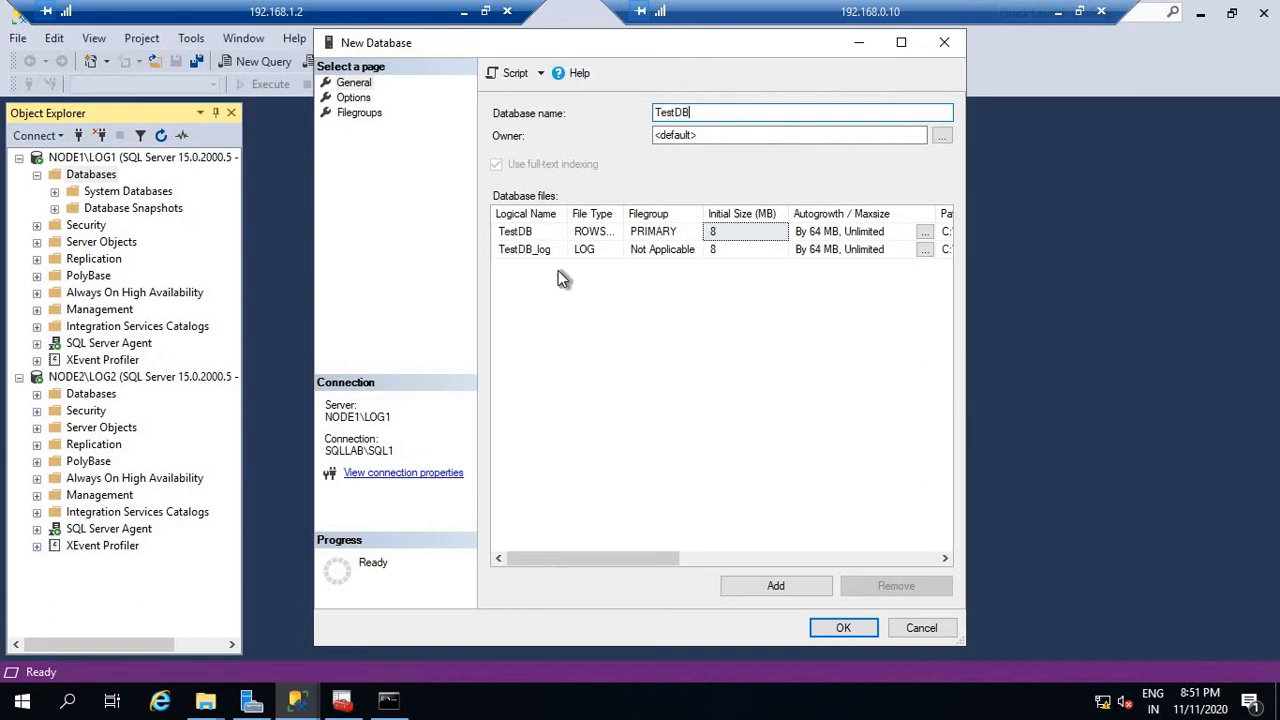
click(832, 629)
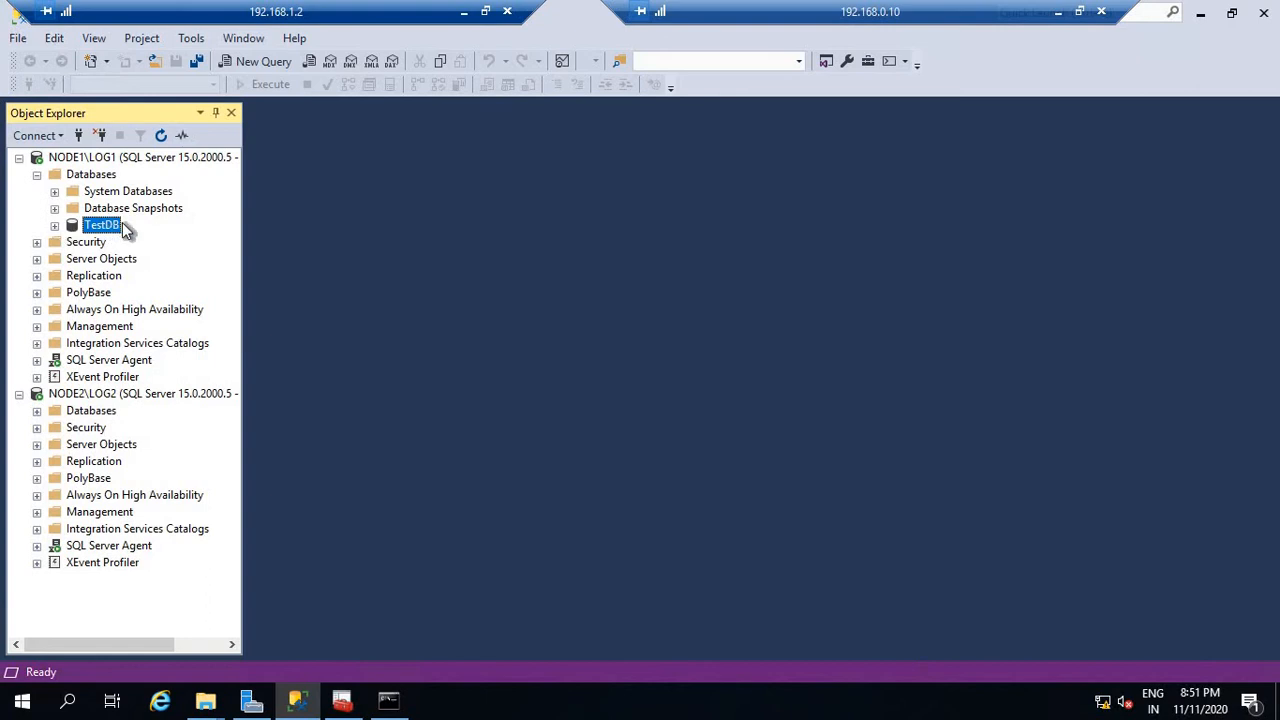
click(54, 191)
right_click(129, 209)
click(175, 221)
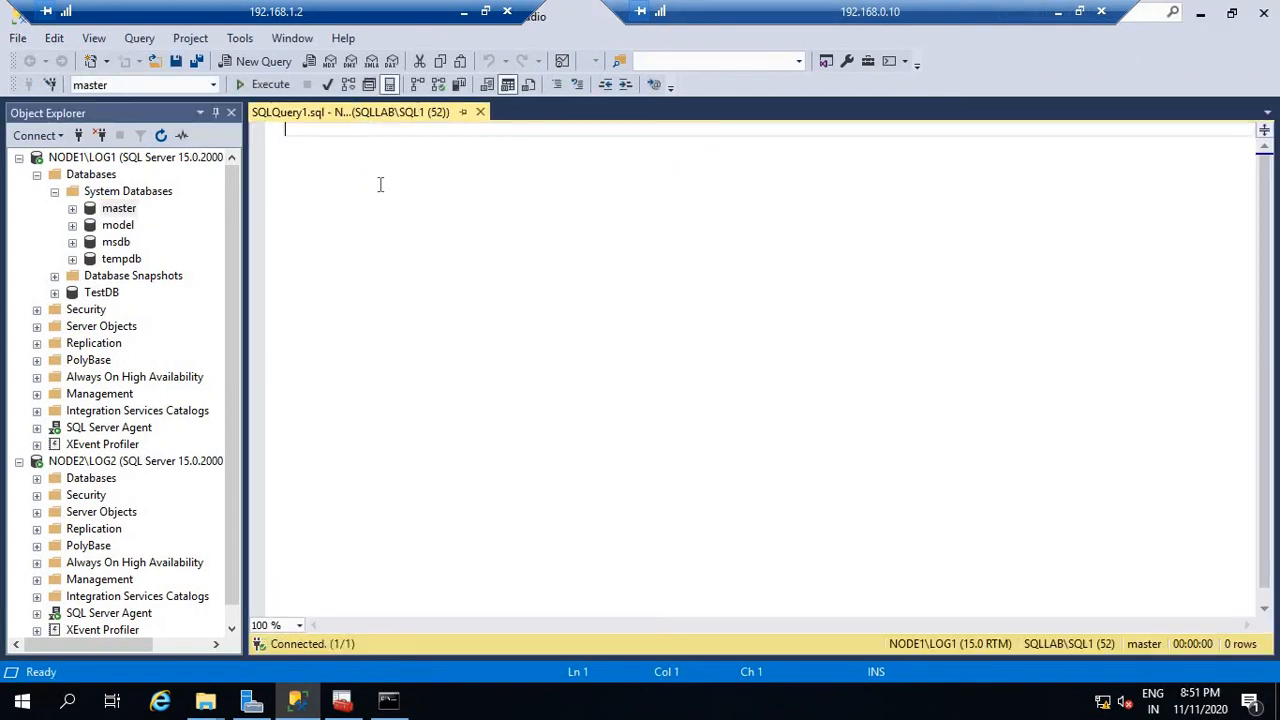
text(select )
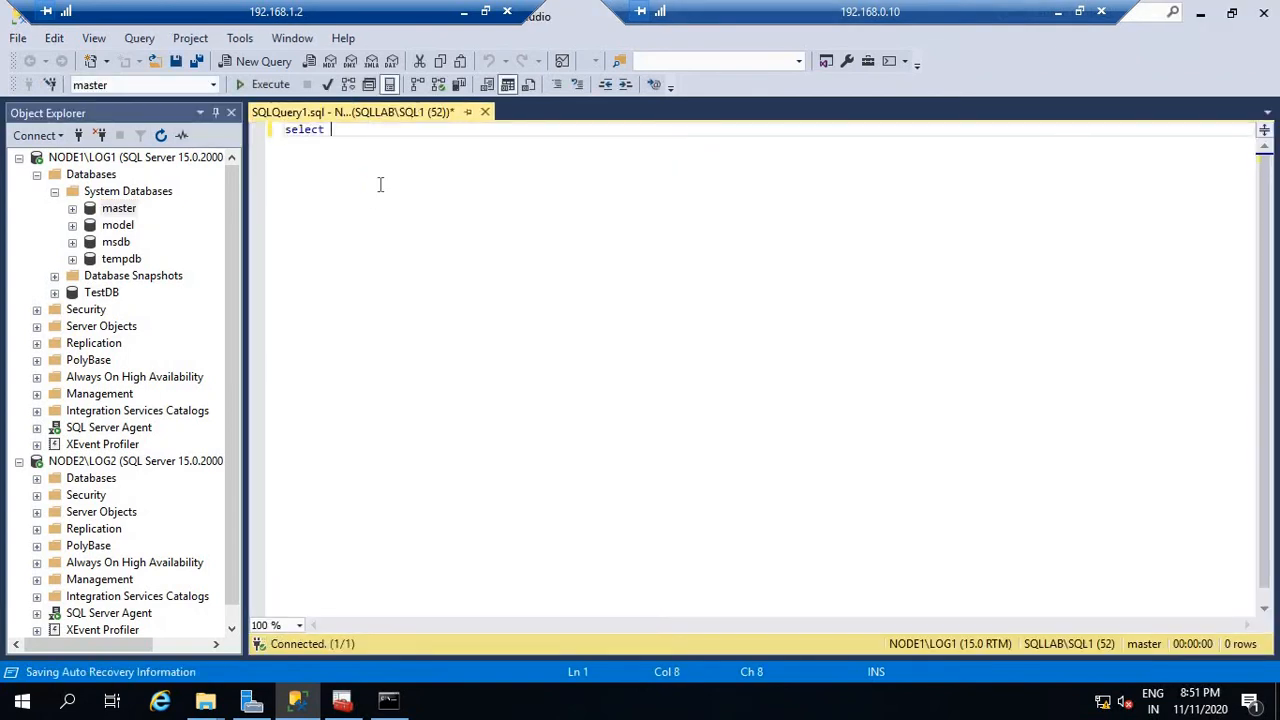
text(@@ve)
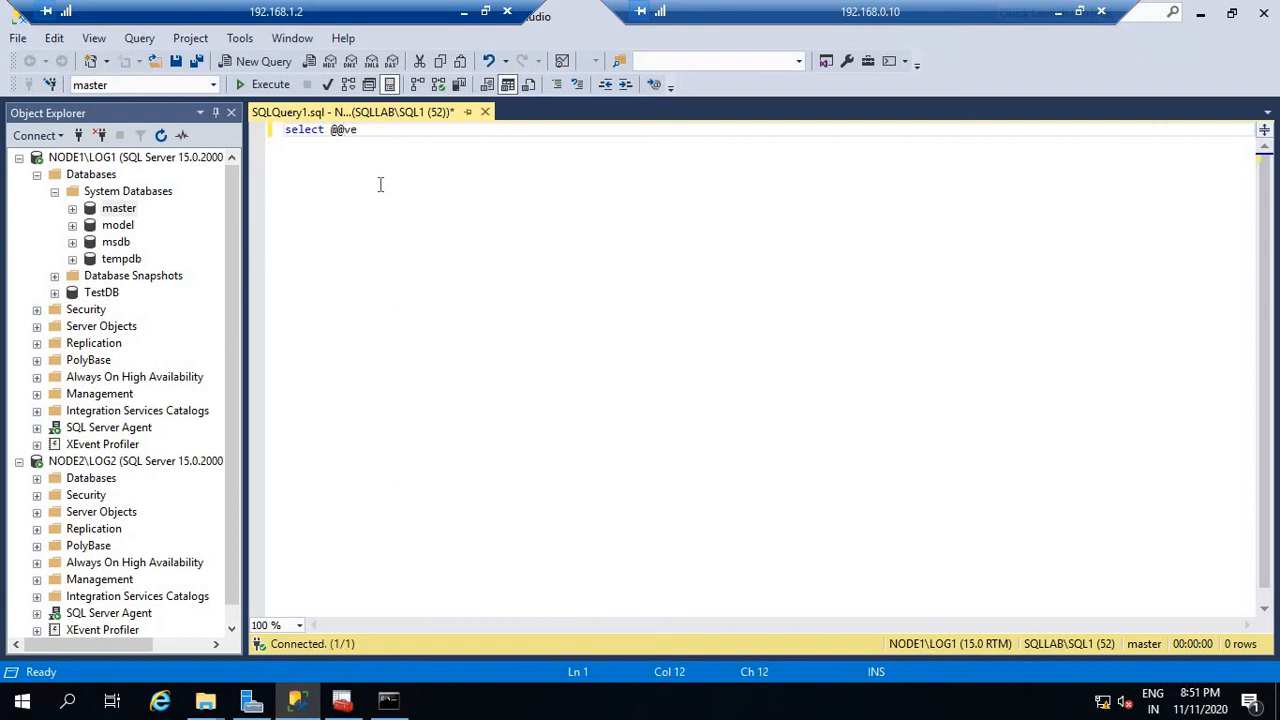
text(rsio)
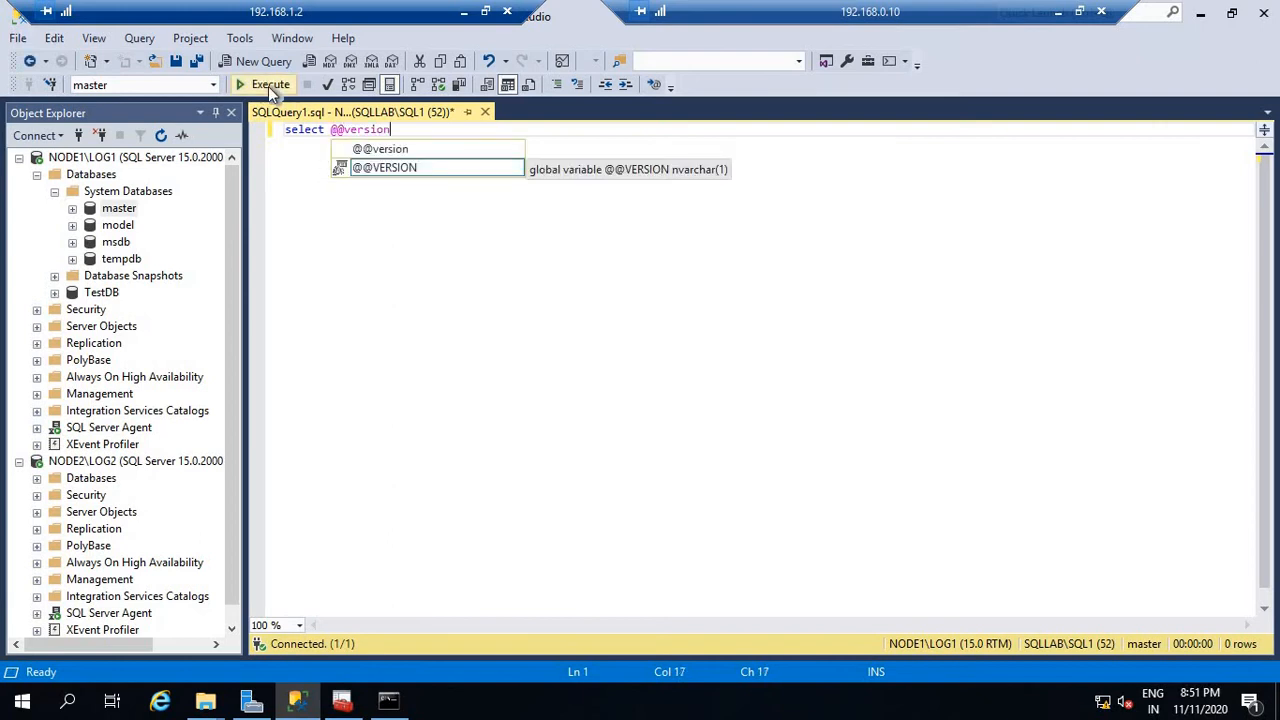
text(n)
click(268, 86)
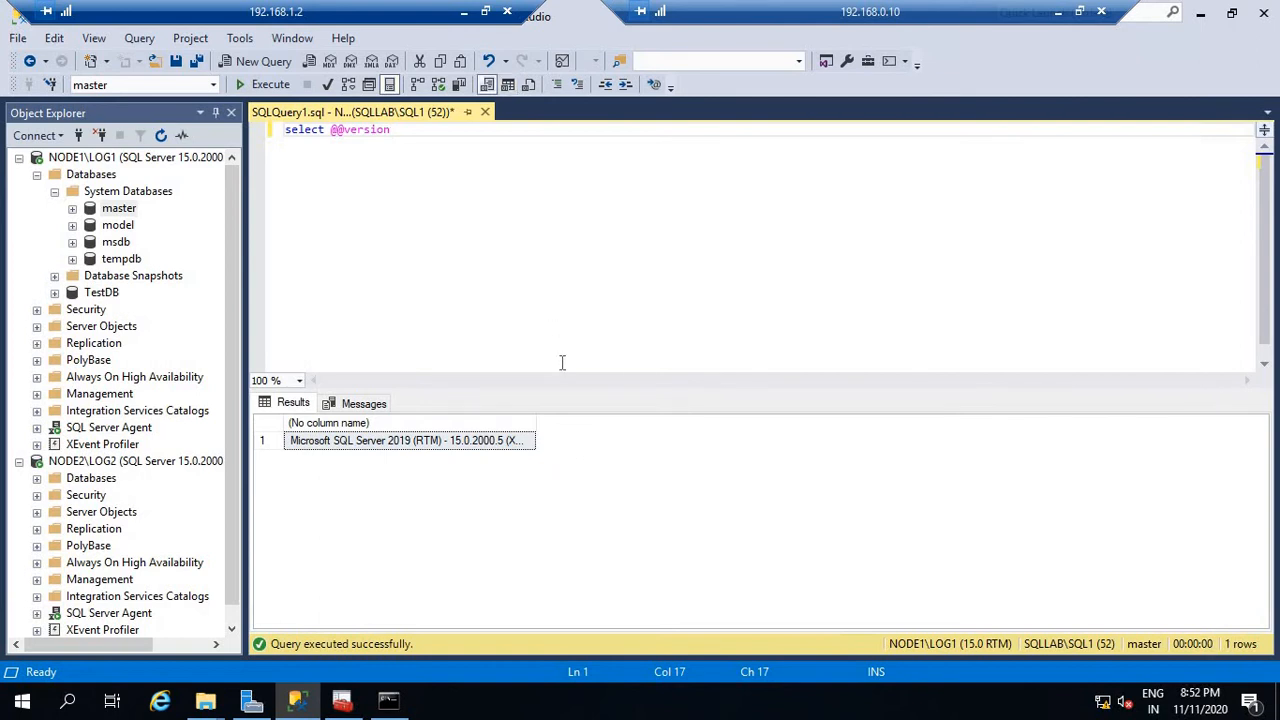
Rerun the version query with its results output as text and examine the SQL Server edition line.
click(256, 87)
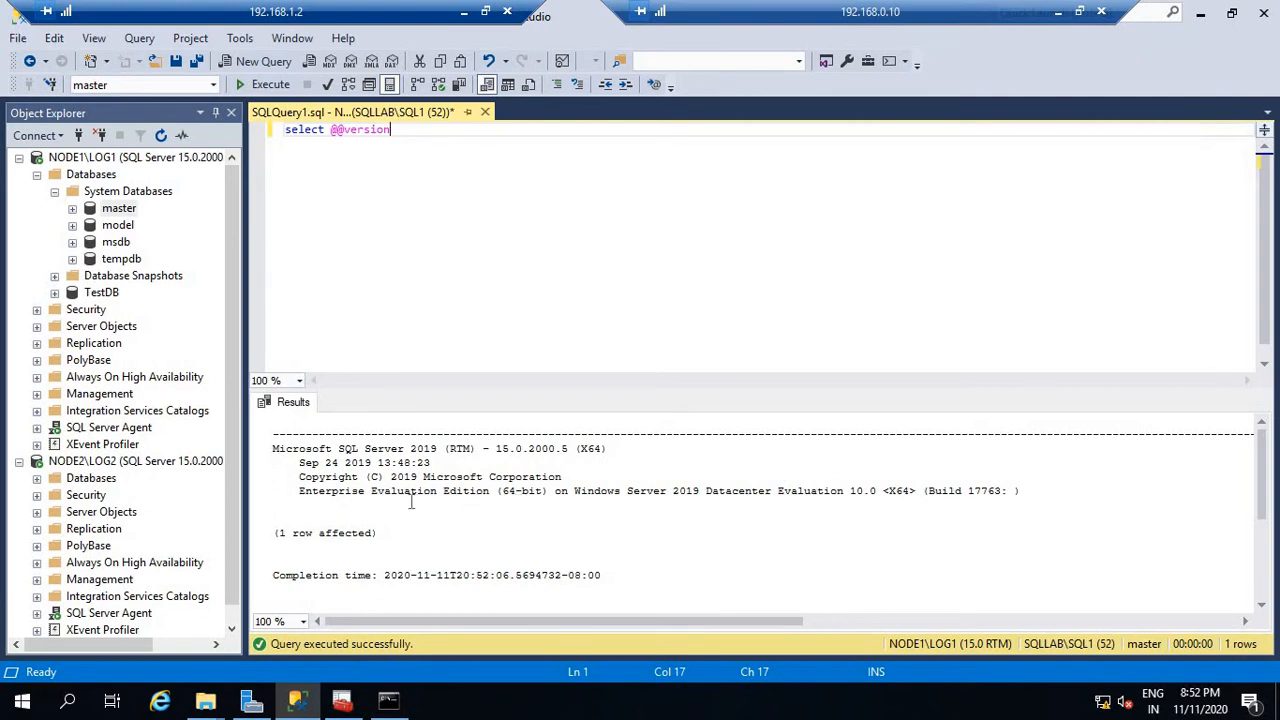
drag(300, 491, 428, 491)
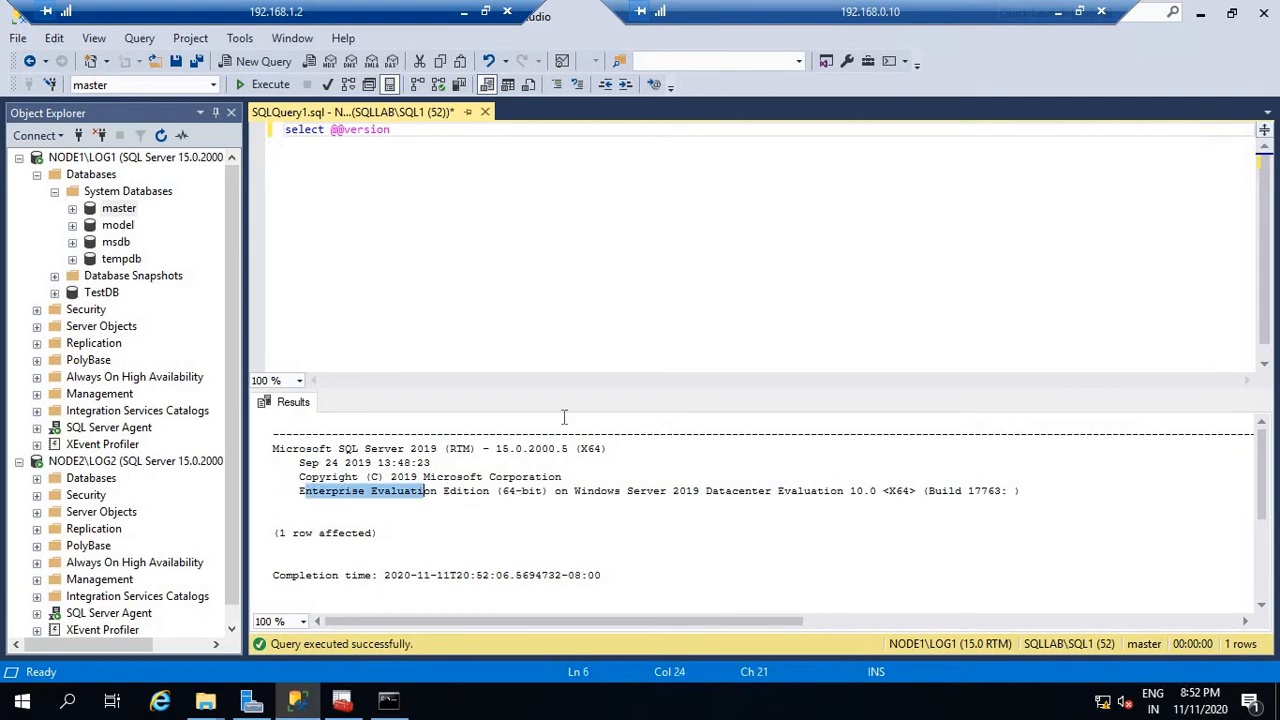
click(533, 331)
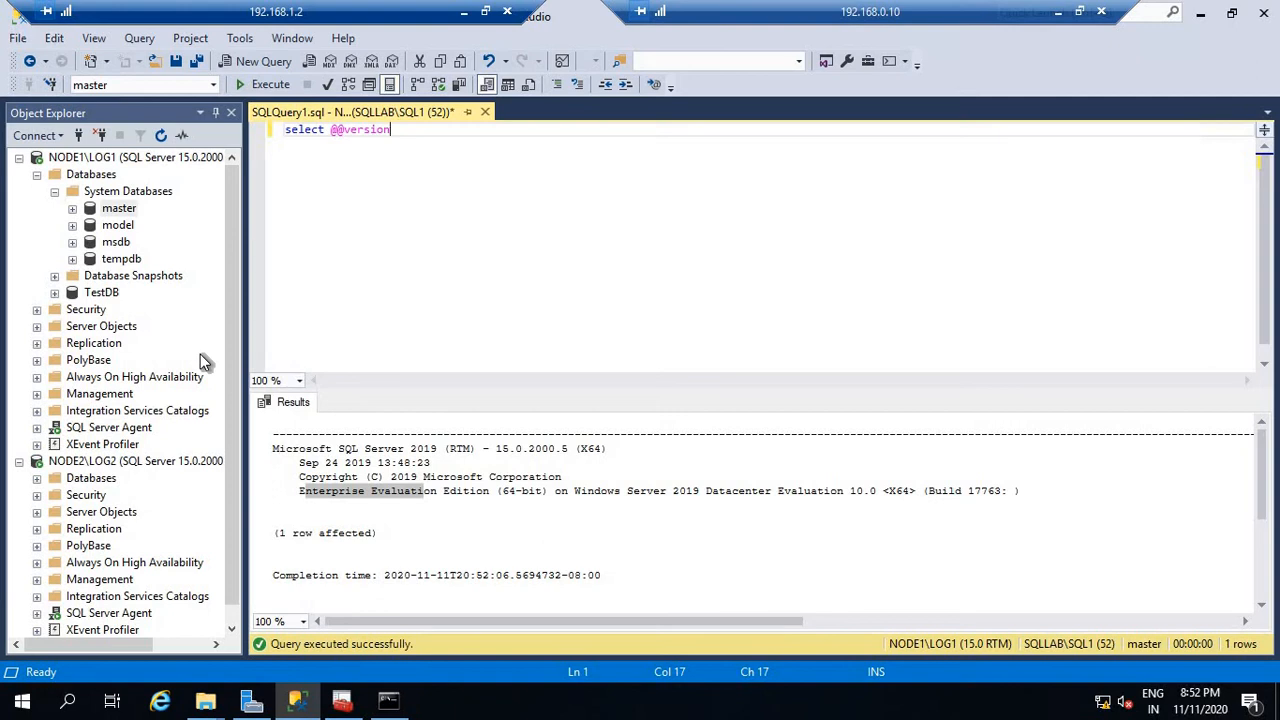
Open a new command prompt, run ping node1 to check how the name resolves, and minimize the window.
right_click(24, 703)
click(120, 604)
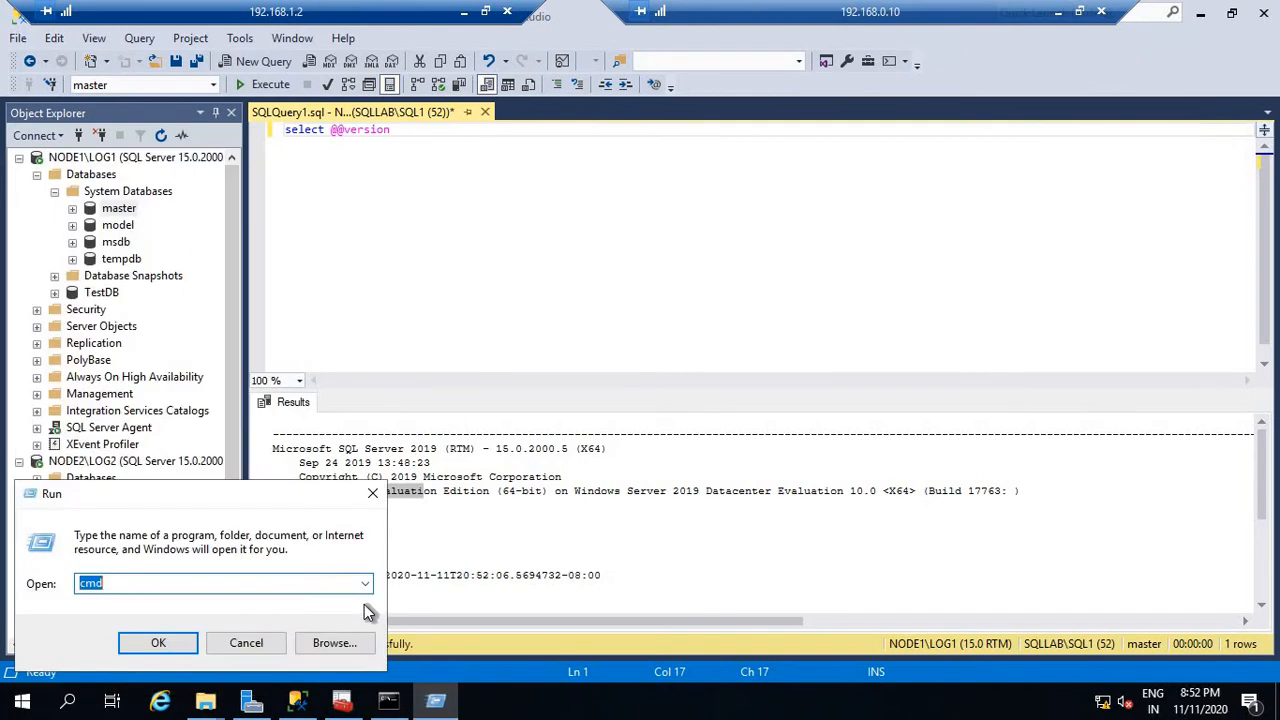
key(Return)
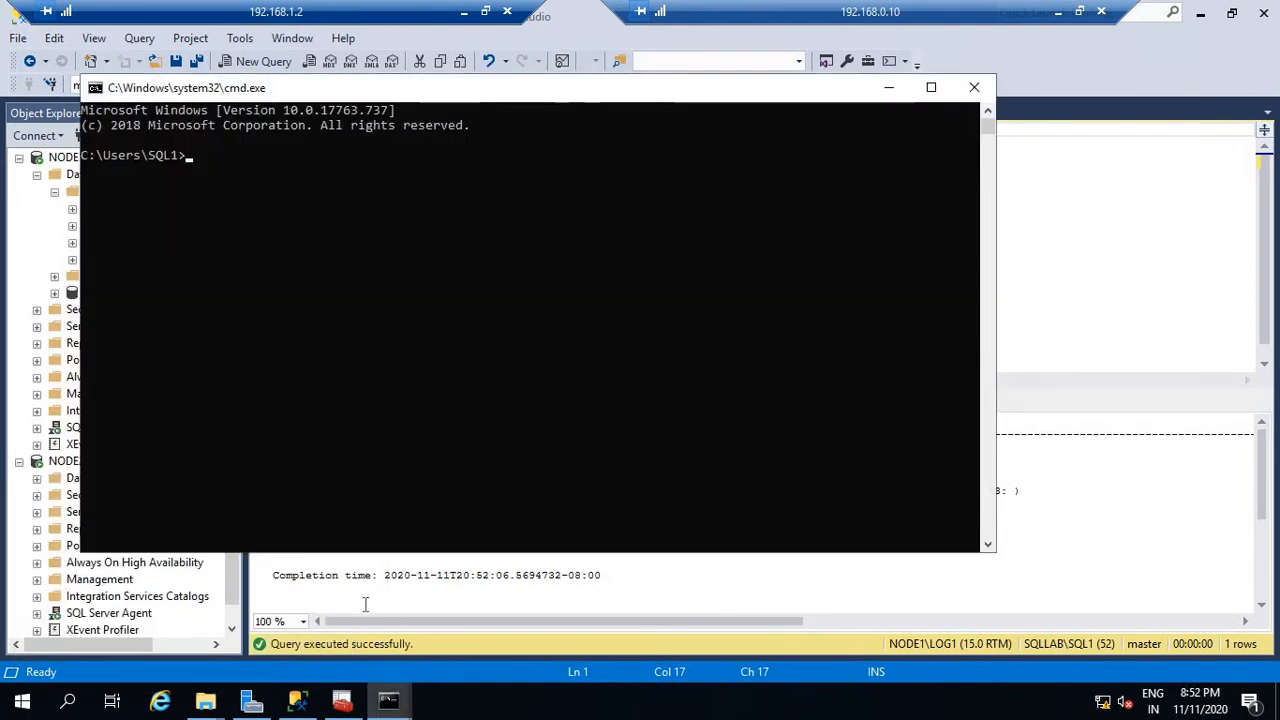
text(ping )
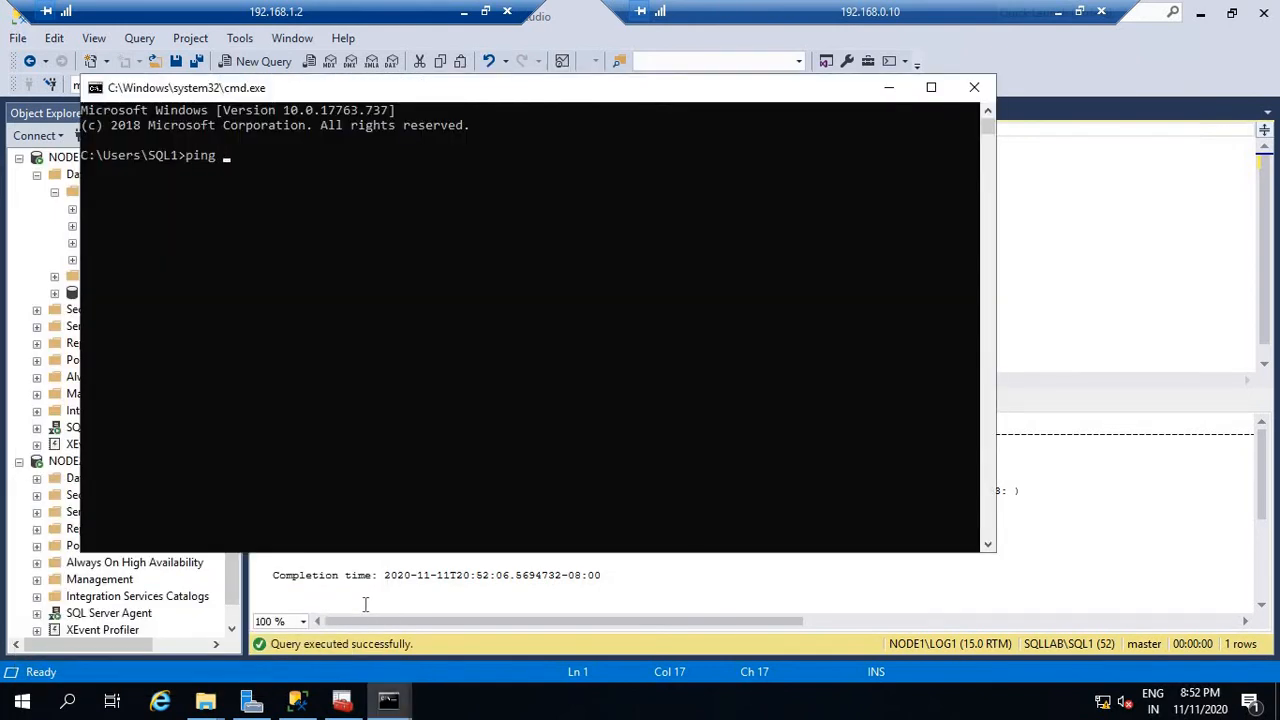
text(node1)
key(Return)
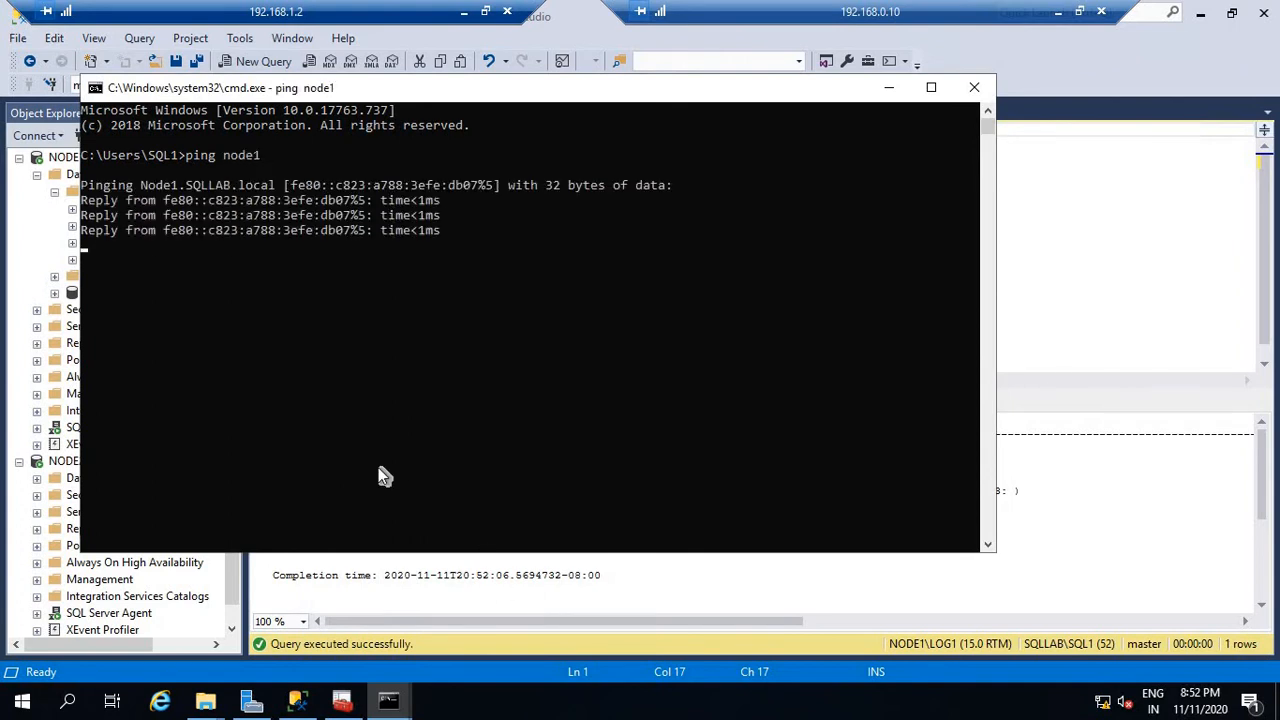
click(889, 89)
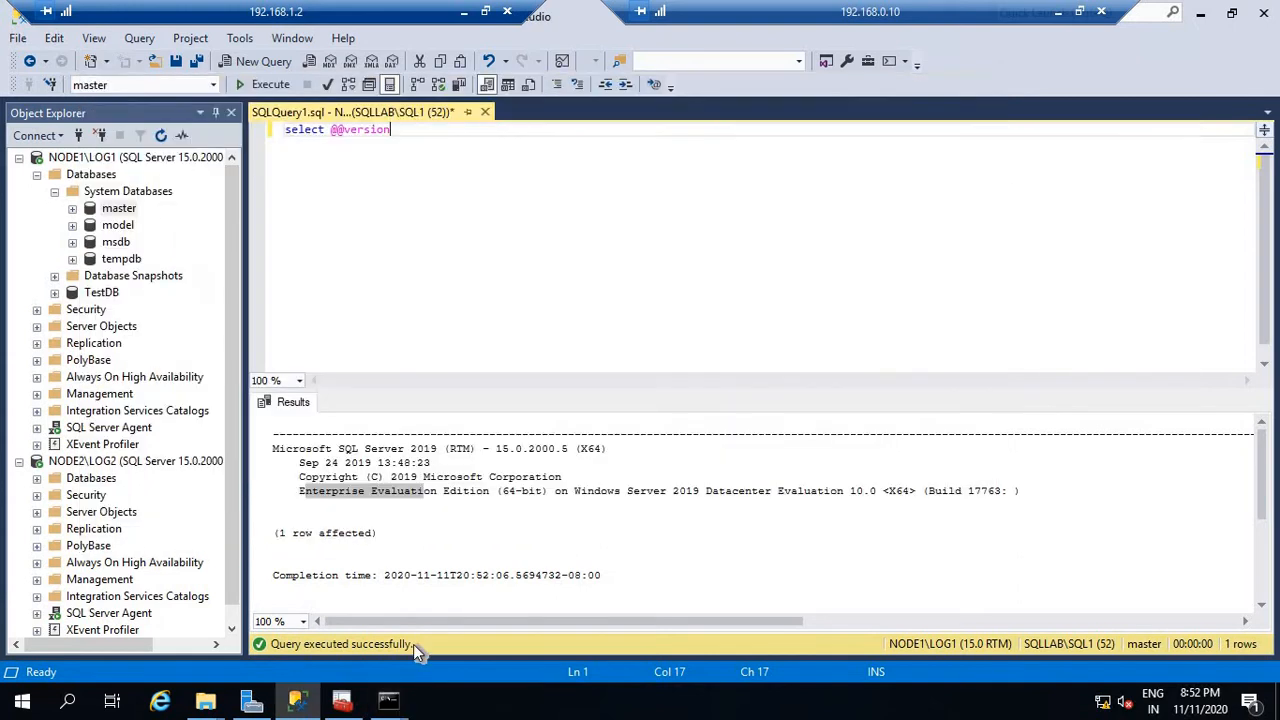
Open Network Connections with ncpa.cpl and check the protocols enabled in the SQLLAB.local Ethernet adapter's properties, leaving them unchanged.
right_click(24, 704)
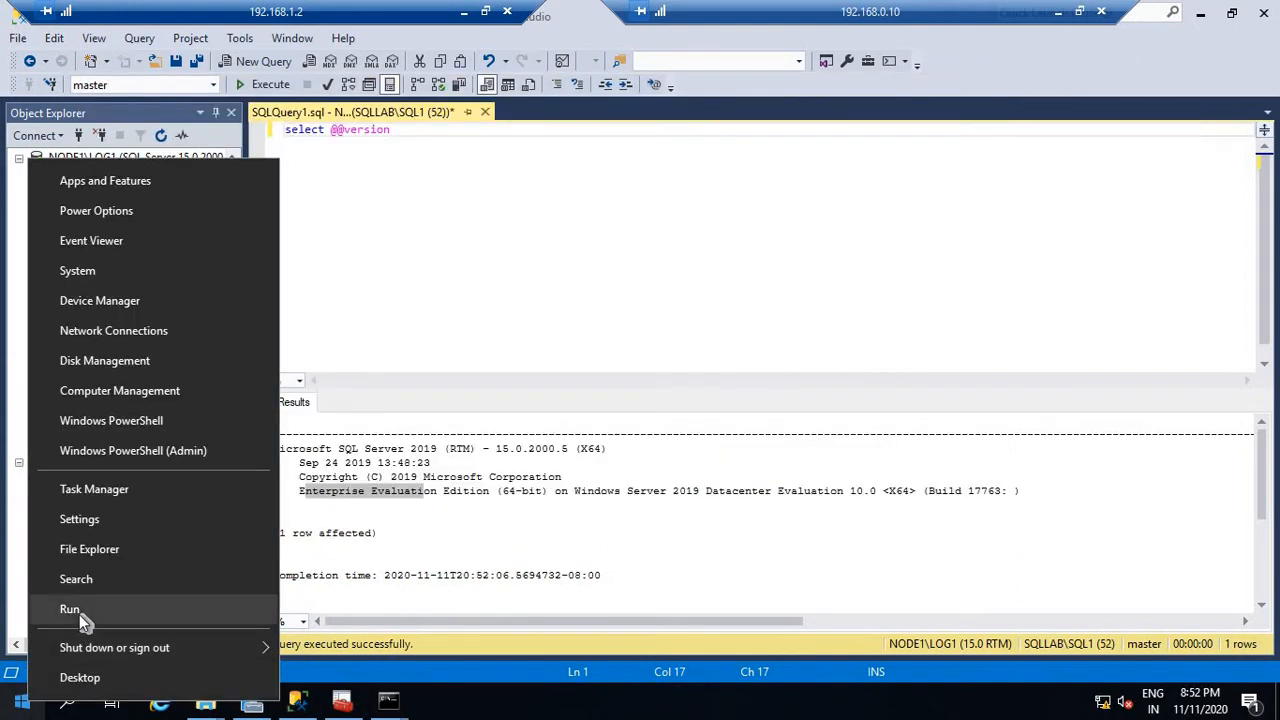
click(79, 612)
text(ncpa.cpl)
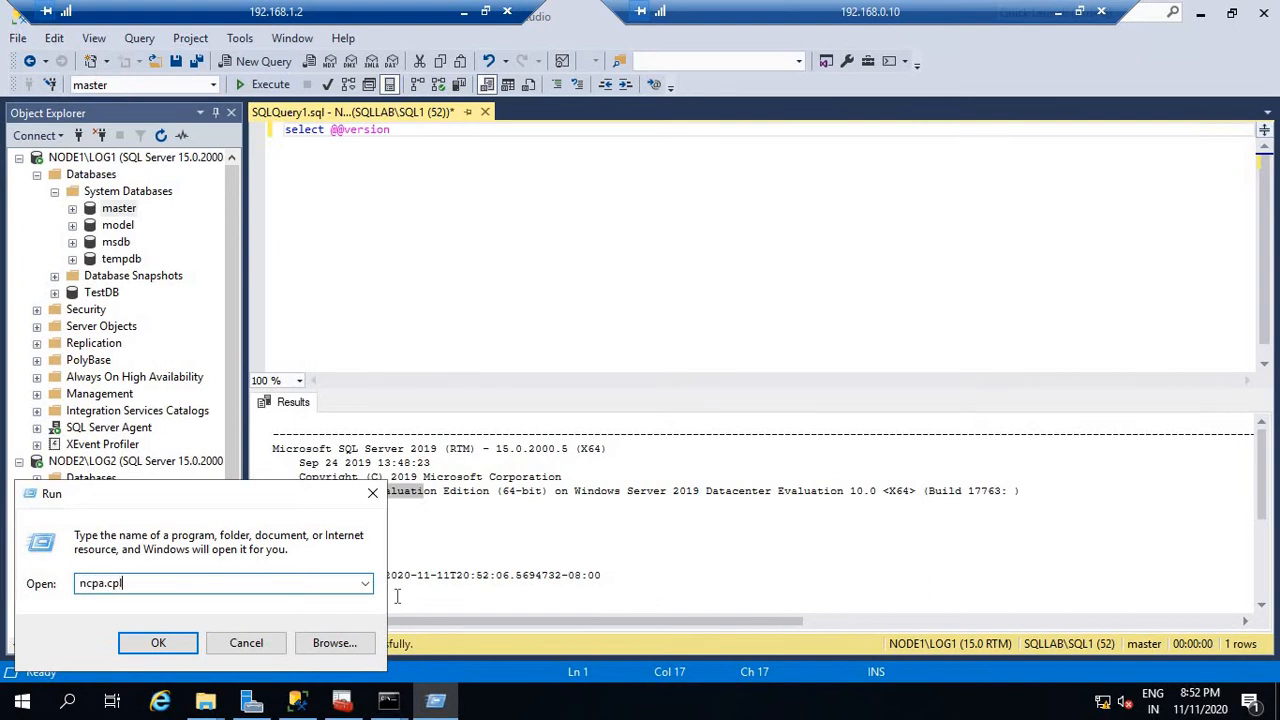
key(Return)
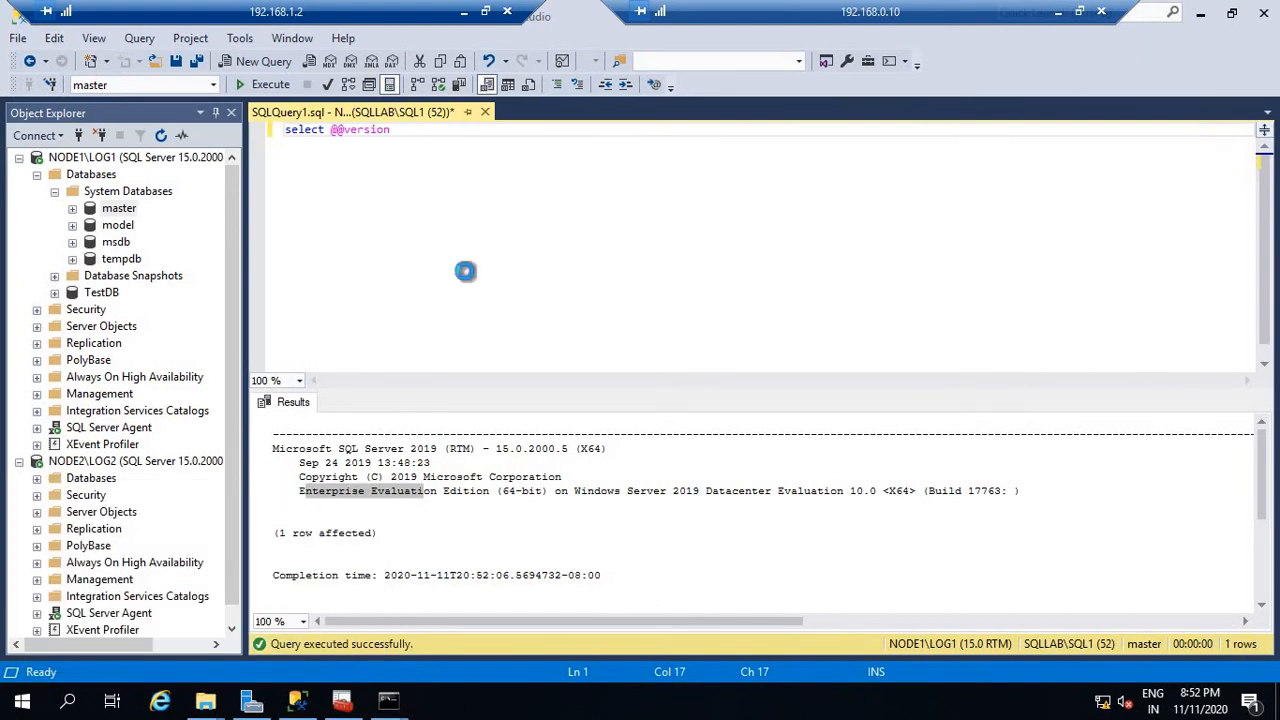
click(292, 237)
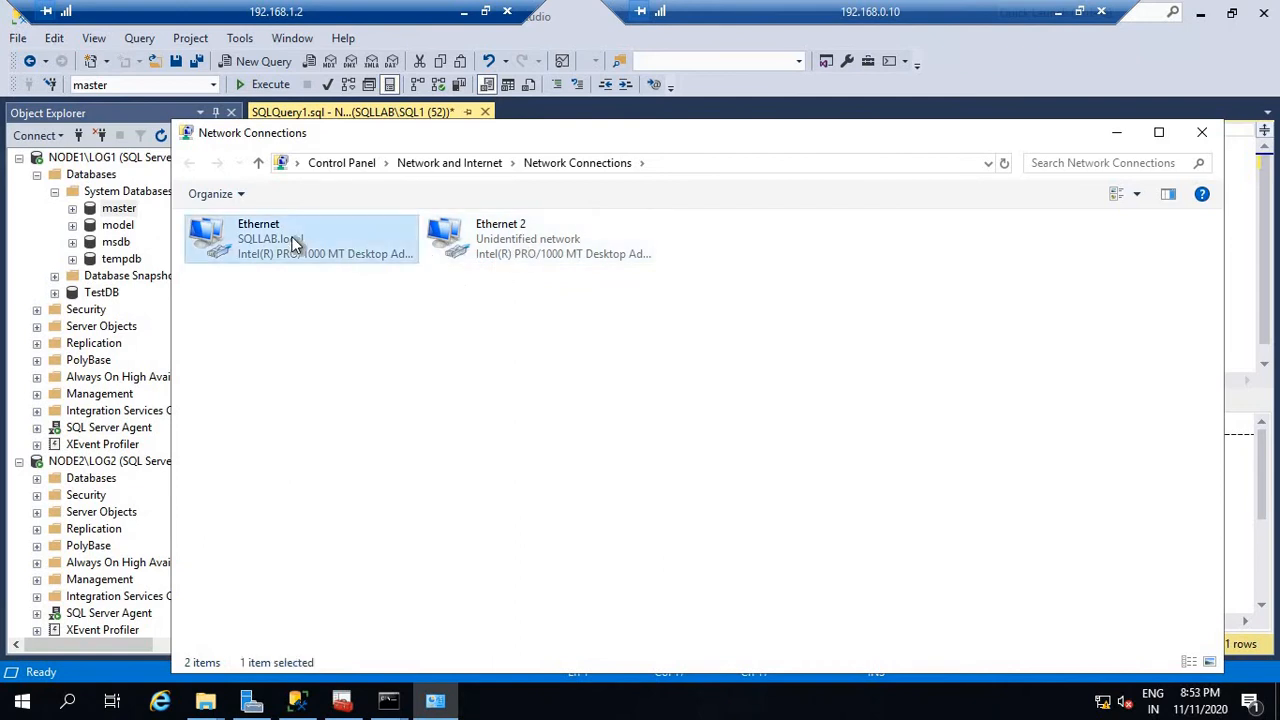
right_click(292, 237)
click(349, 416)
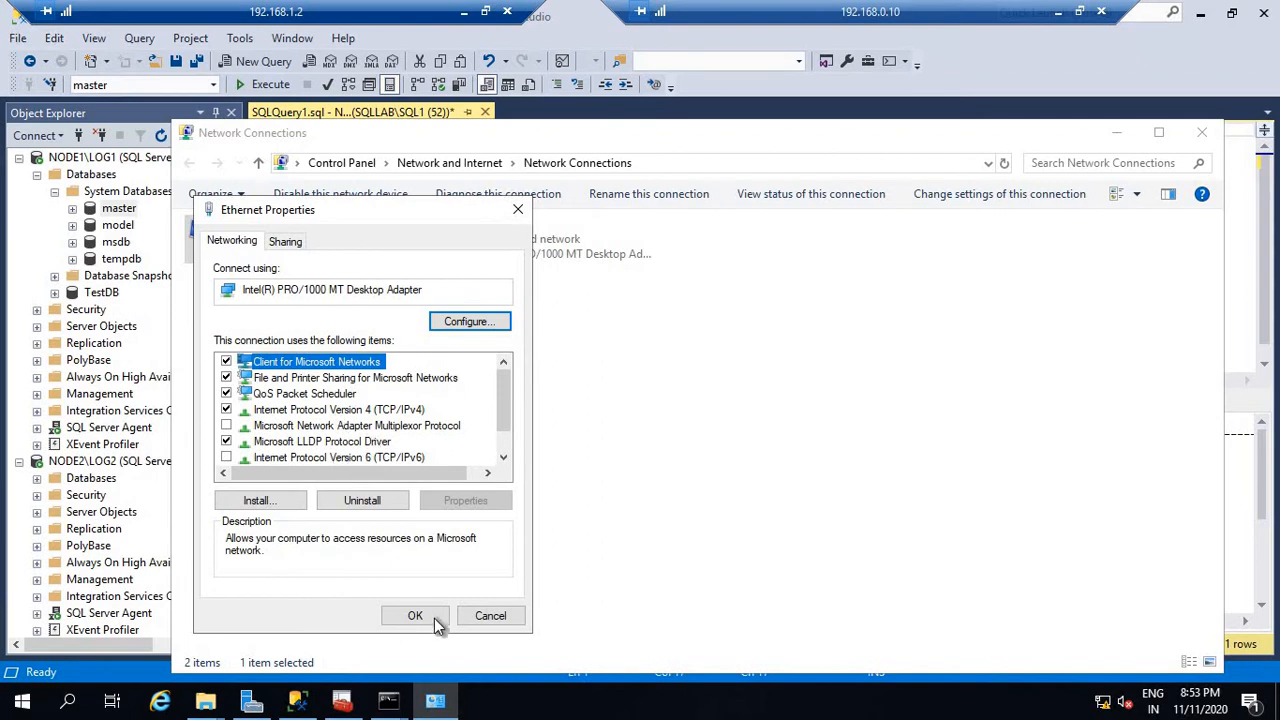
click(492, 616)
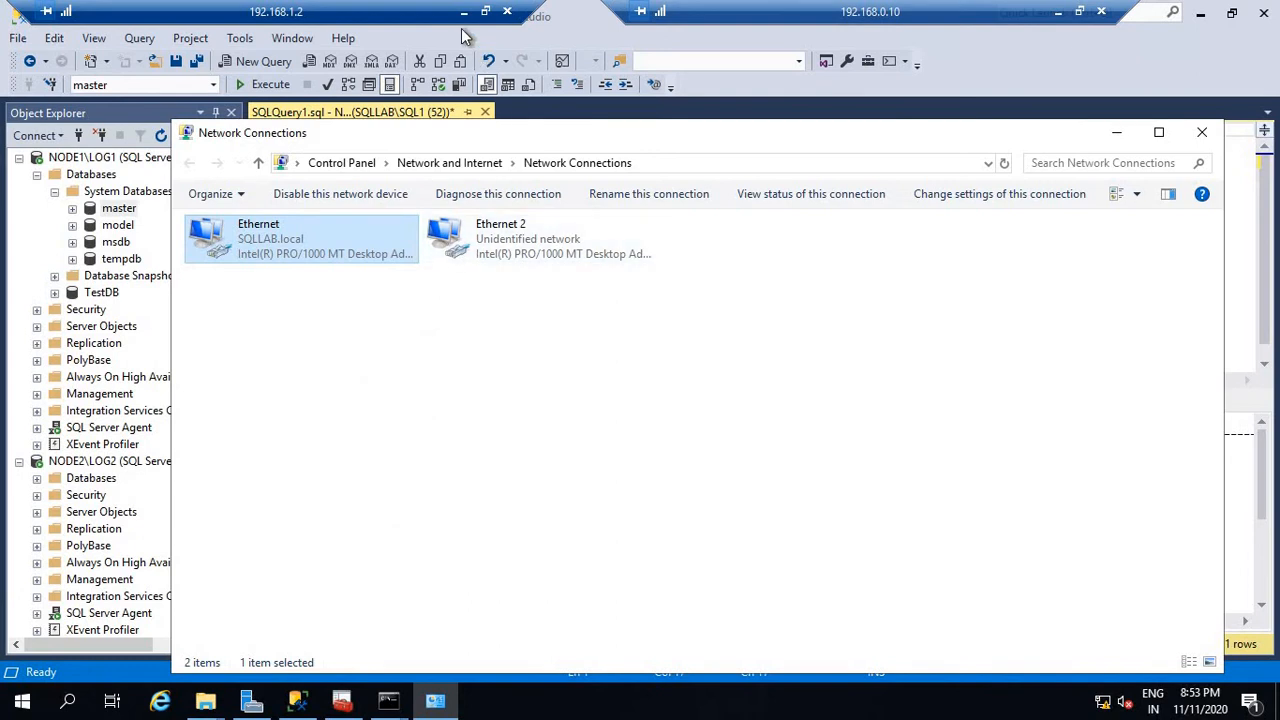
Minimize the 192.168.1.2 session and switch to the 192.168.1.1 remote session.
click(463, 14)
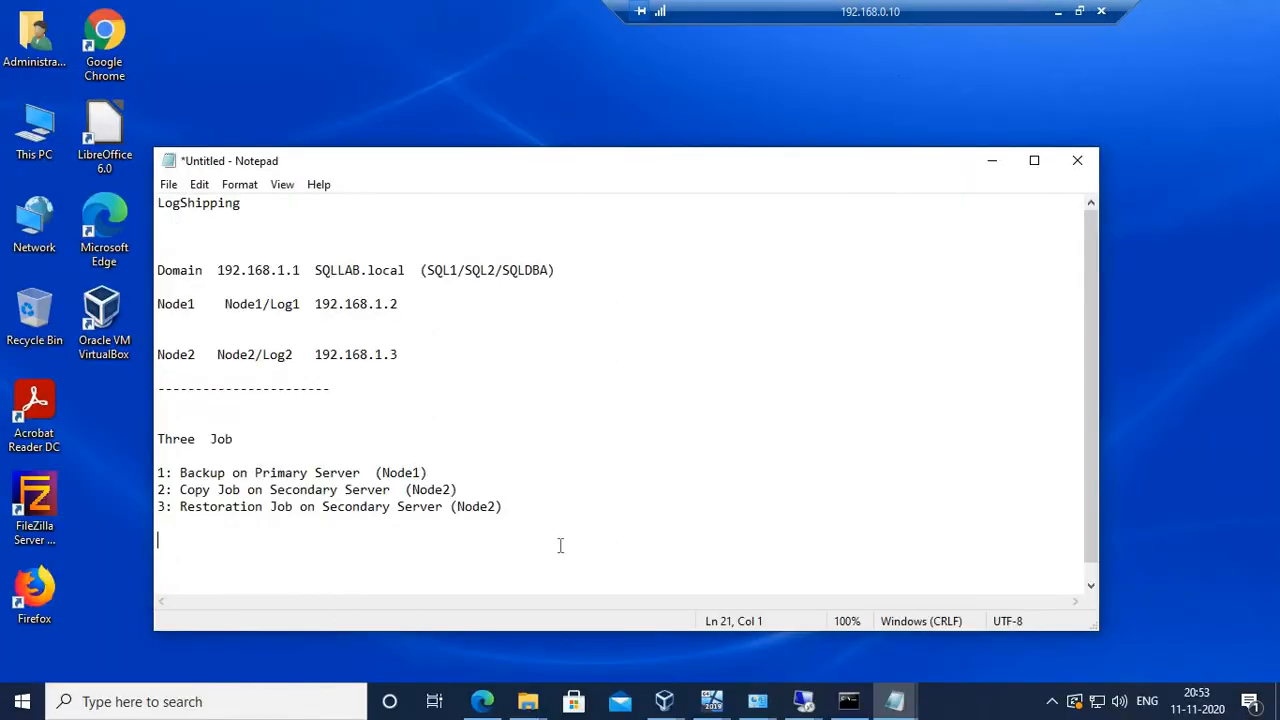
click(803, 701)
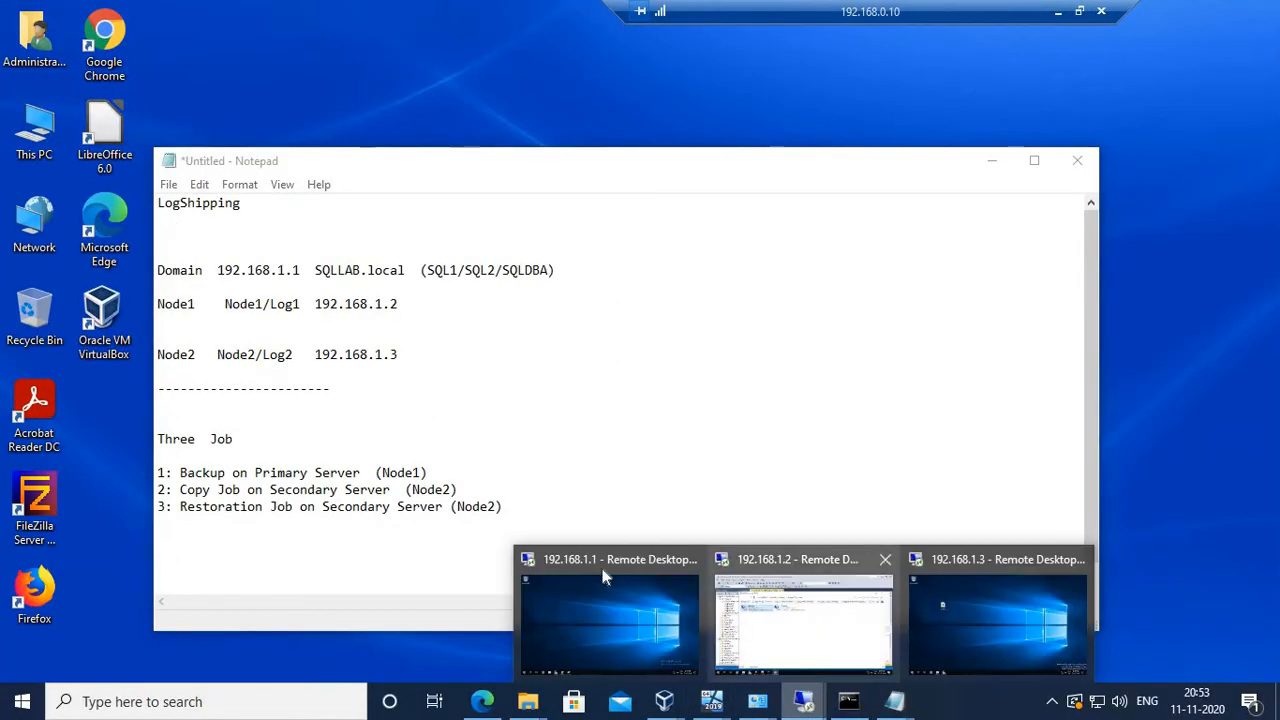
click(604, 577)
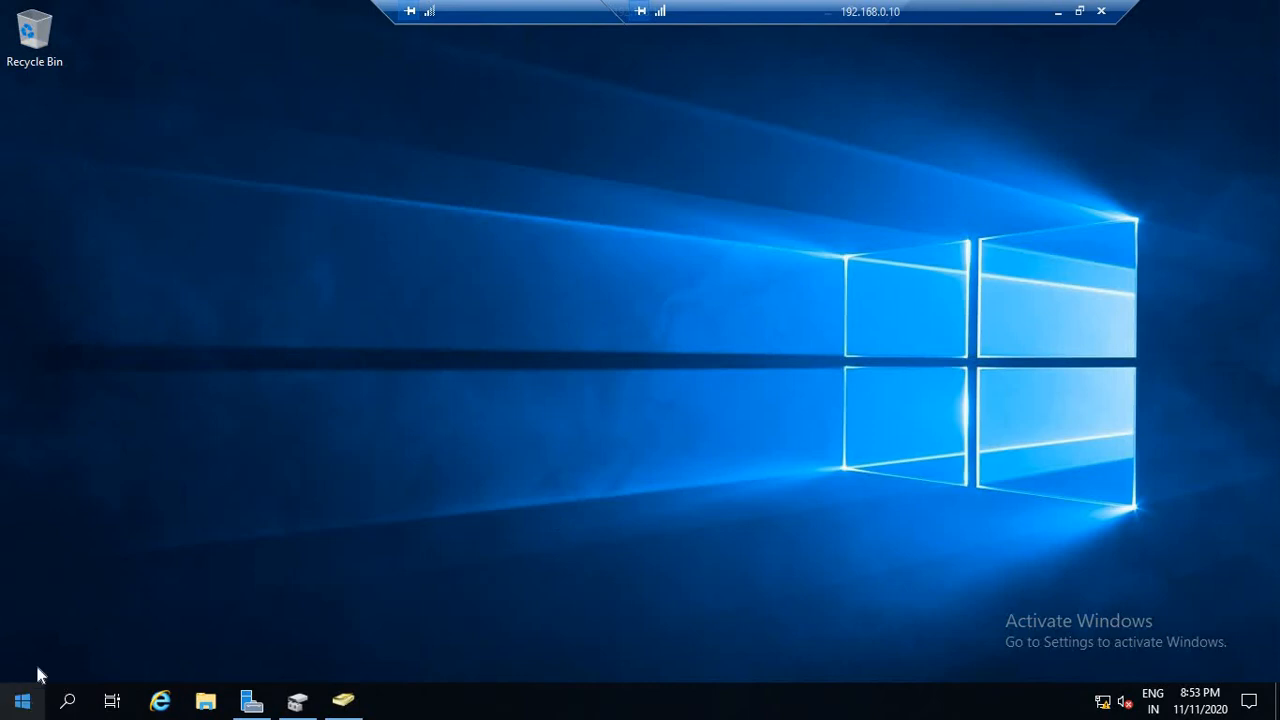
Run ncpa.cpl on the 192.168.1.1 machine and check the protocols enabled in its Ethernet adapter's properties without changing them.
right_click(22, 699)
click(58, 614)
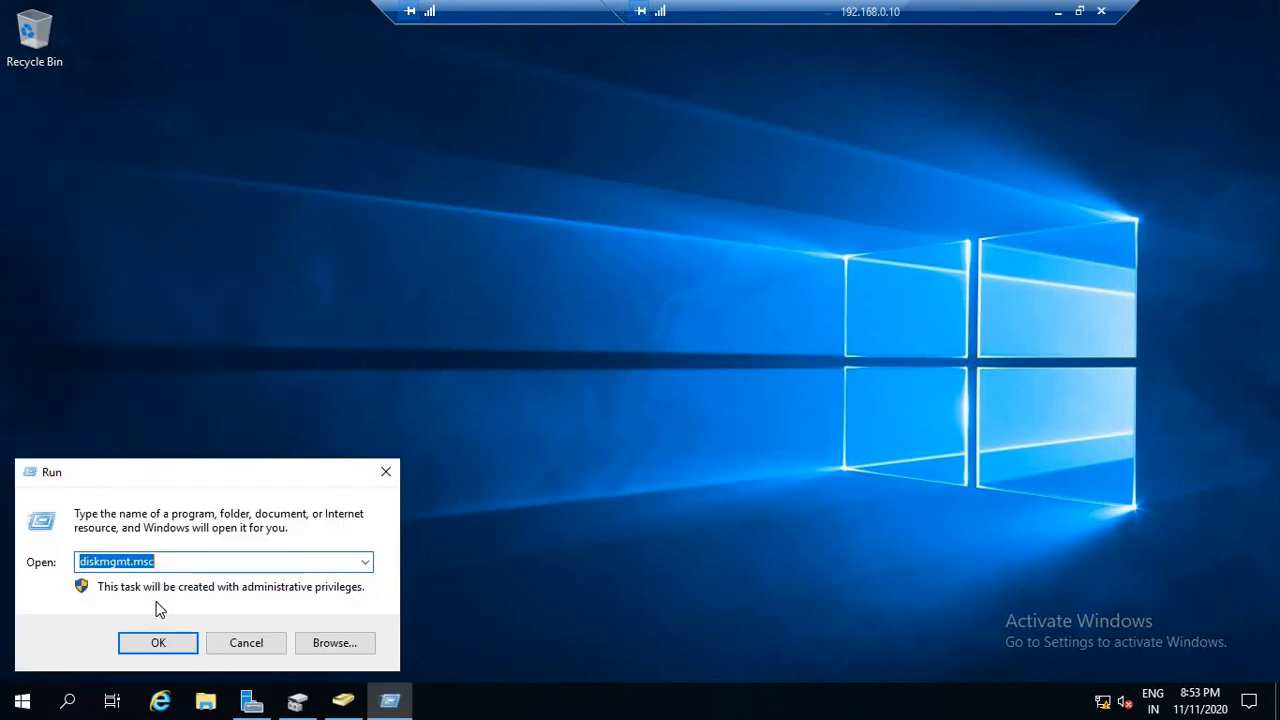
text(ncpa)
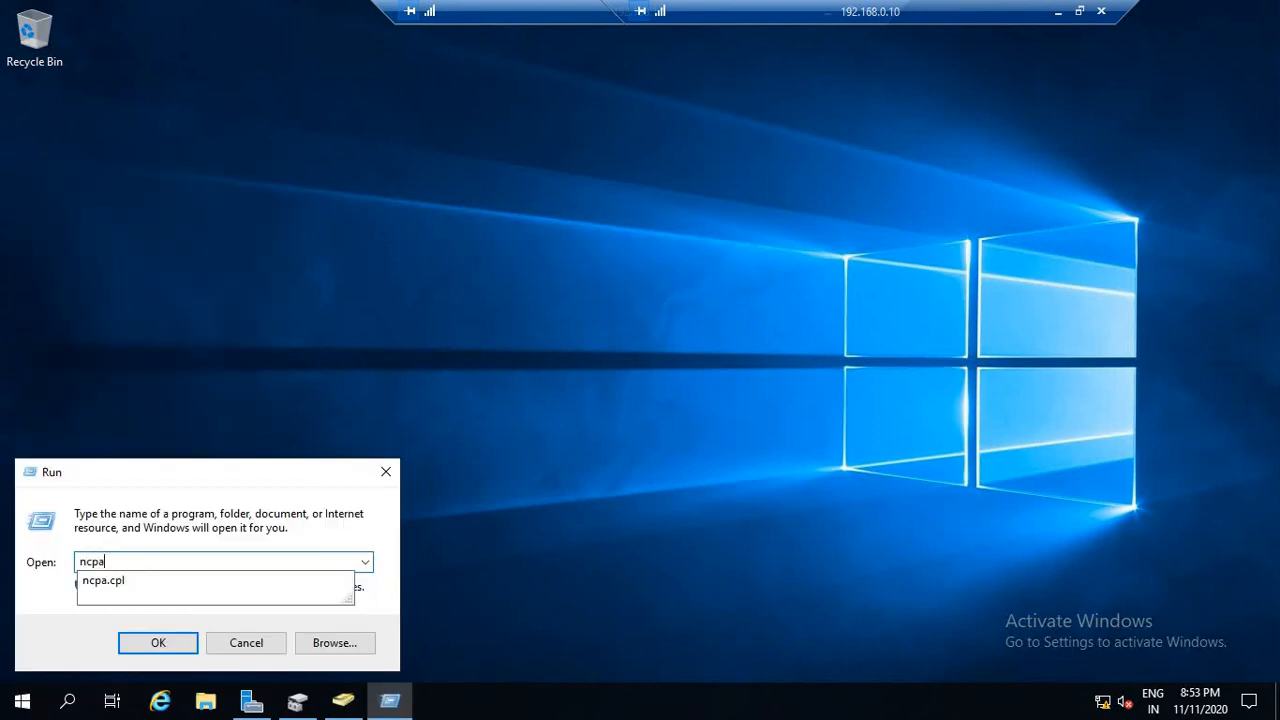
text(.cpl)
key(Return)
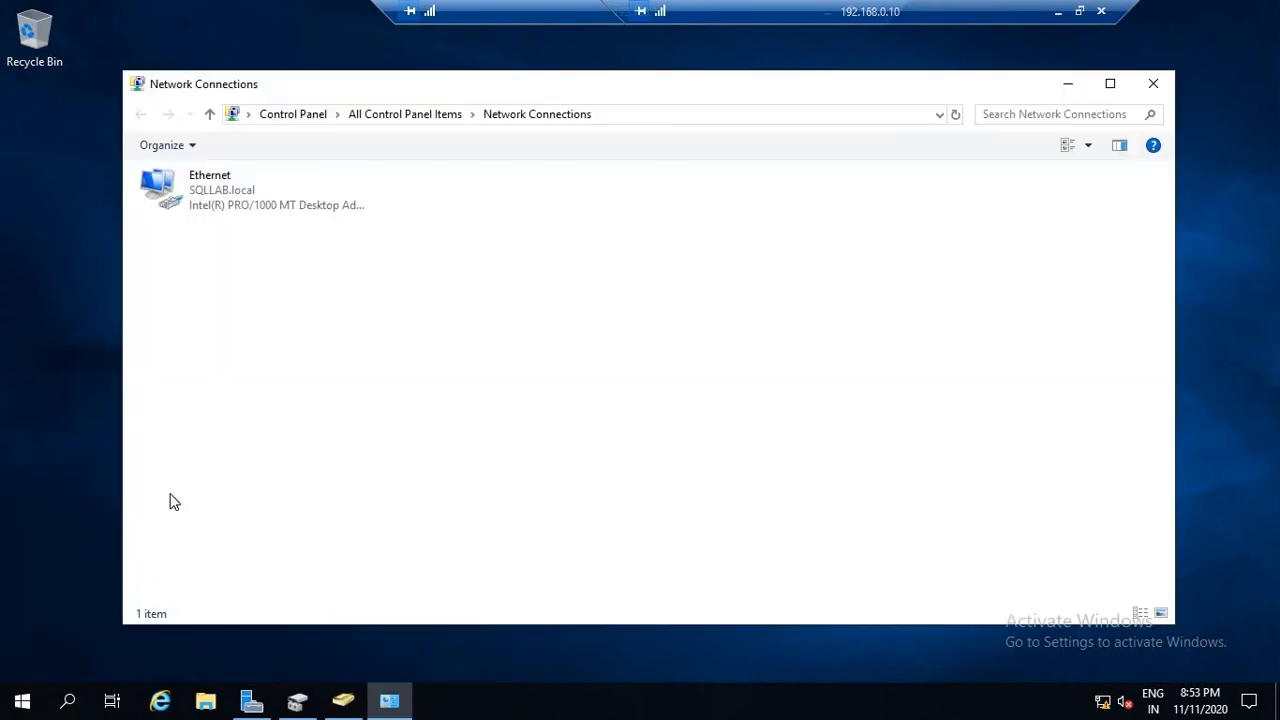
click(214, 200)
right_click(214, 200)
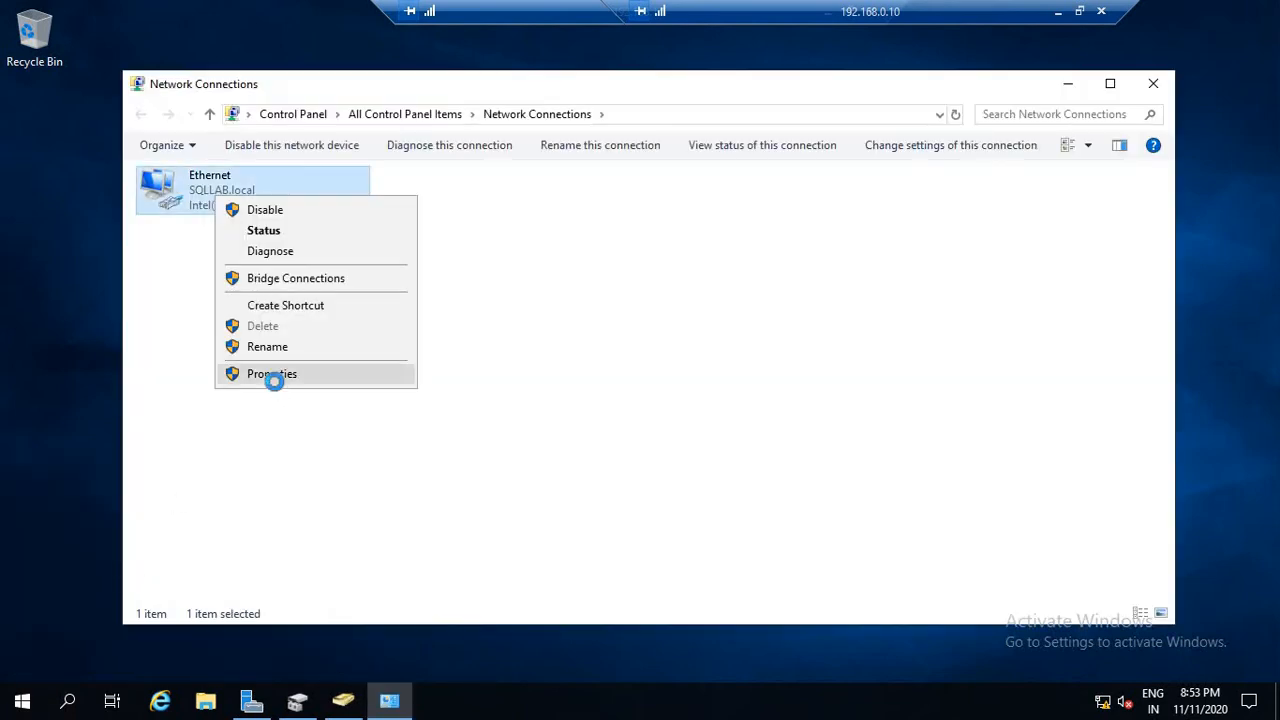
click(274, 374)
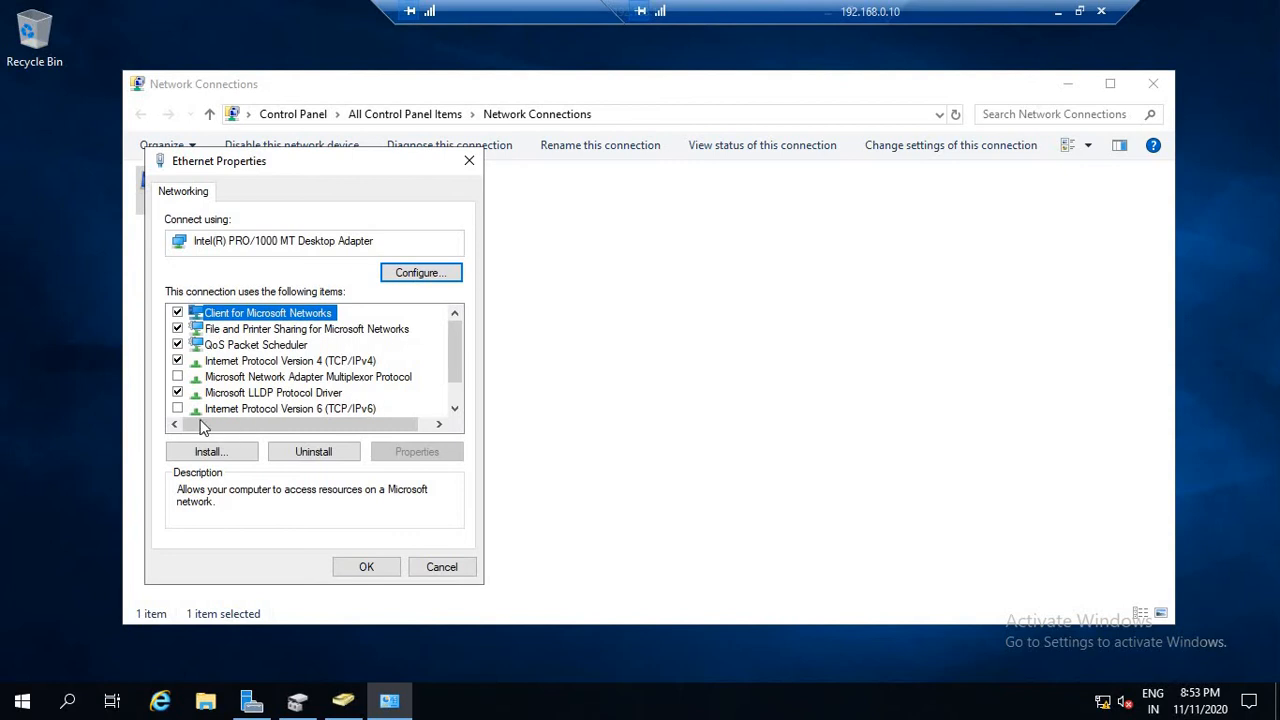
click(442, 567)
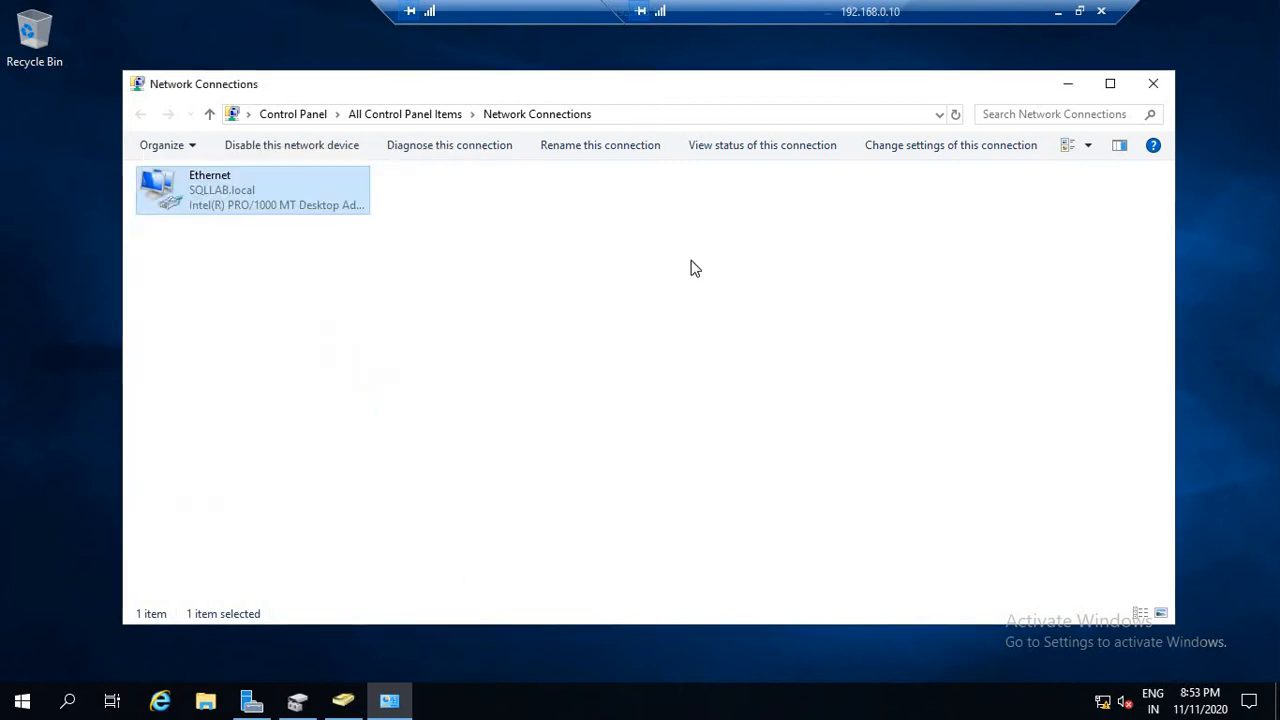
Minimize the Network Connections window and the 192.168.1.1 session, and switch to the 192.168.1.3 remote session.
click(1068, 84)
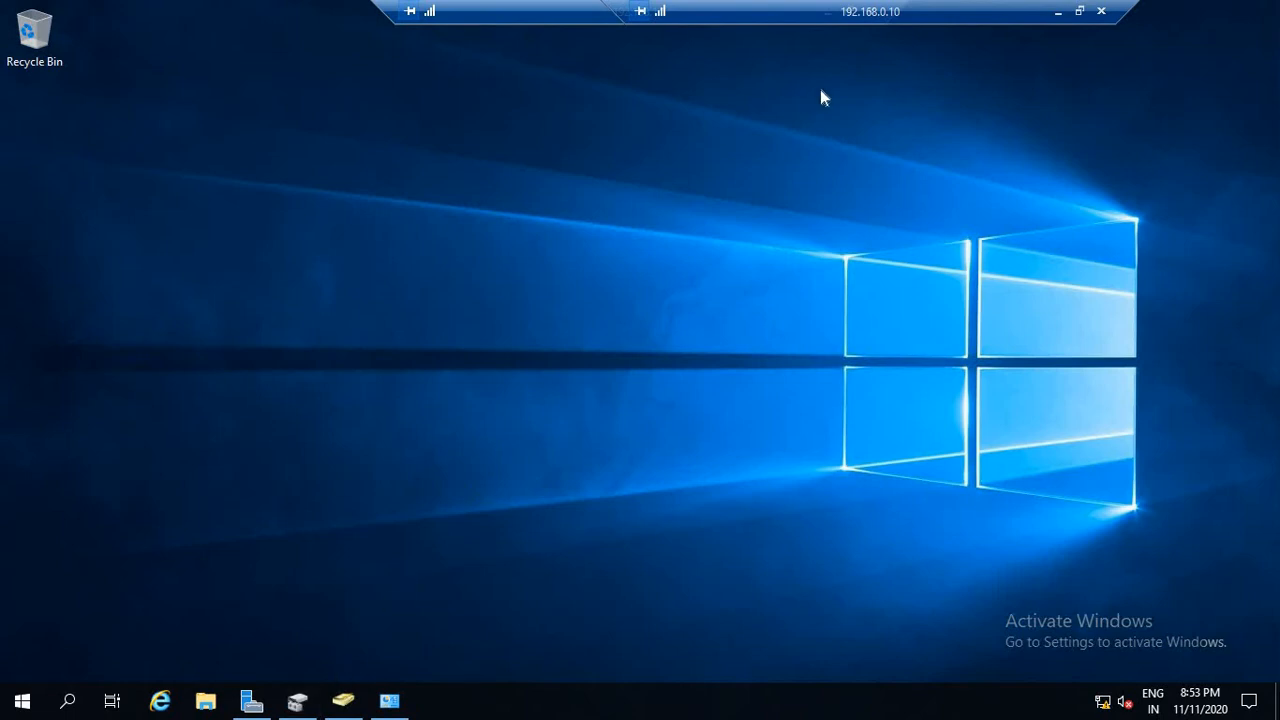
mouse_move(268, 21)
click(545, 13)
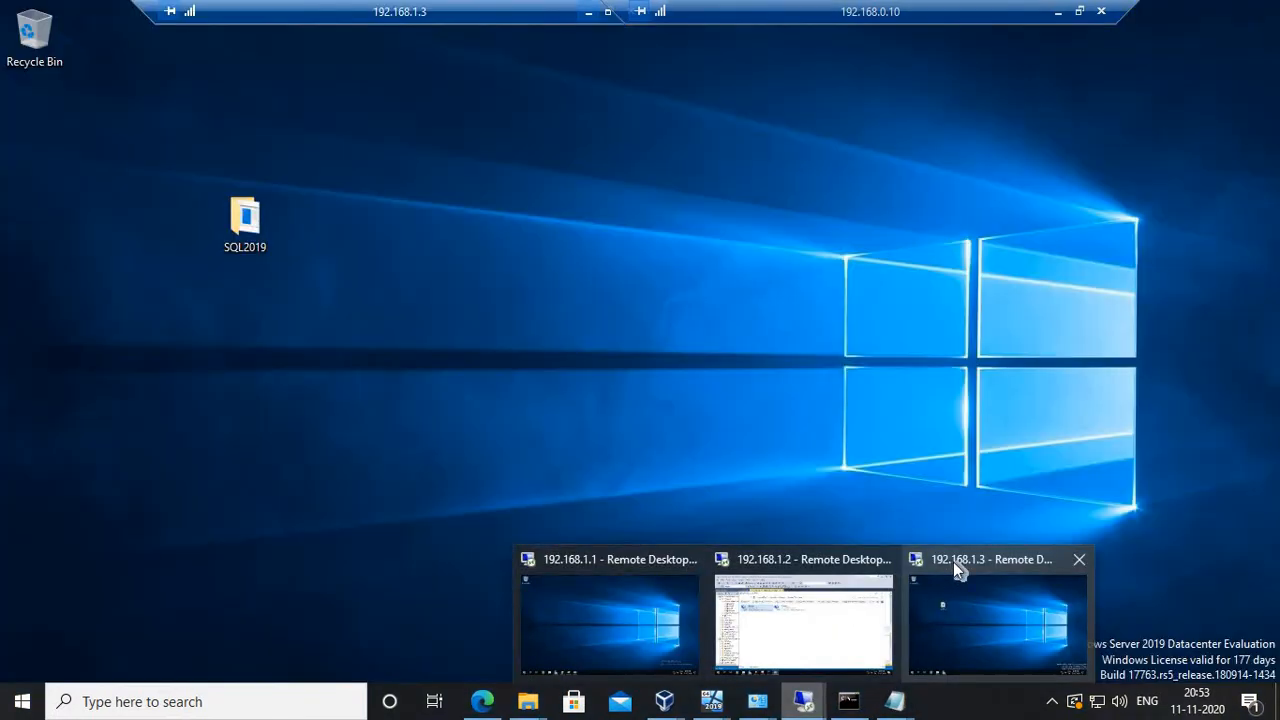
click(953, 562)
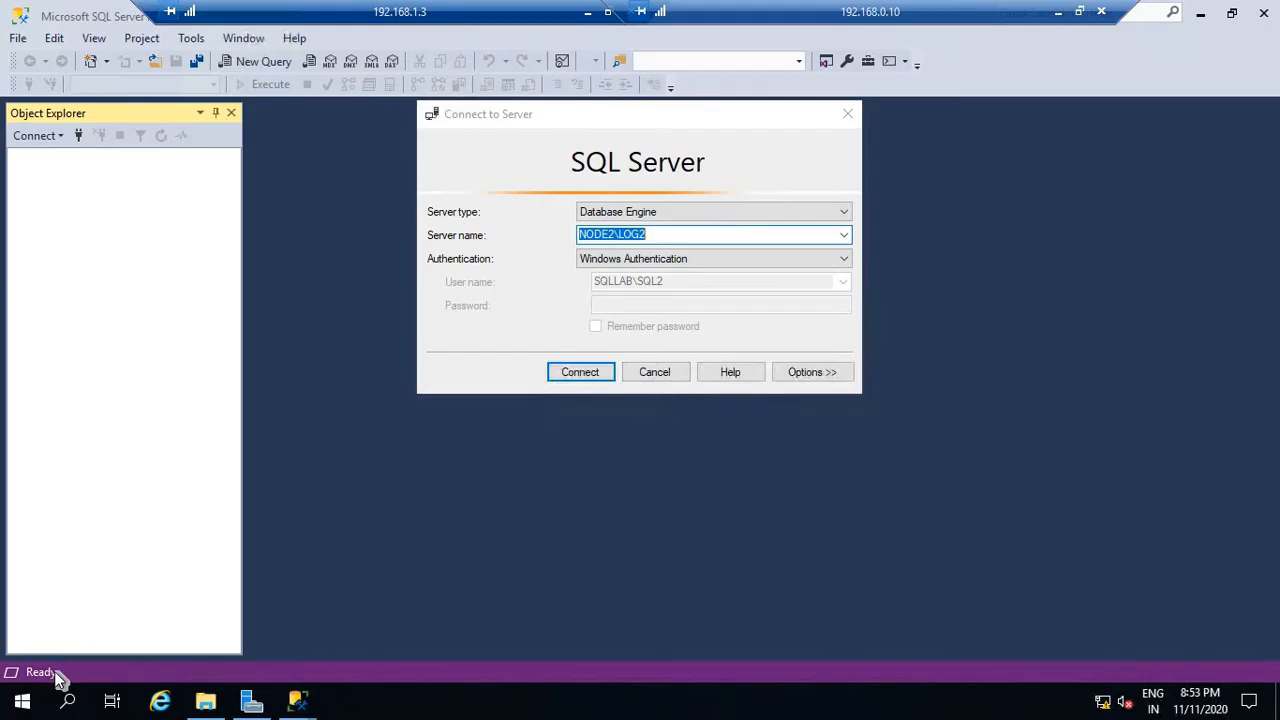
Open a command prompt on the 192.168.1.3 machine and run ping node1 to check how the name resolves.
right_click(22, 702)
click(55, 606)
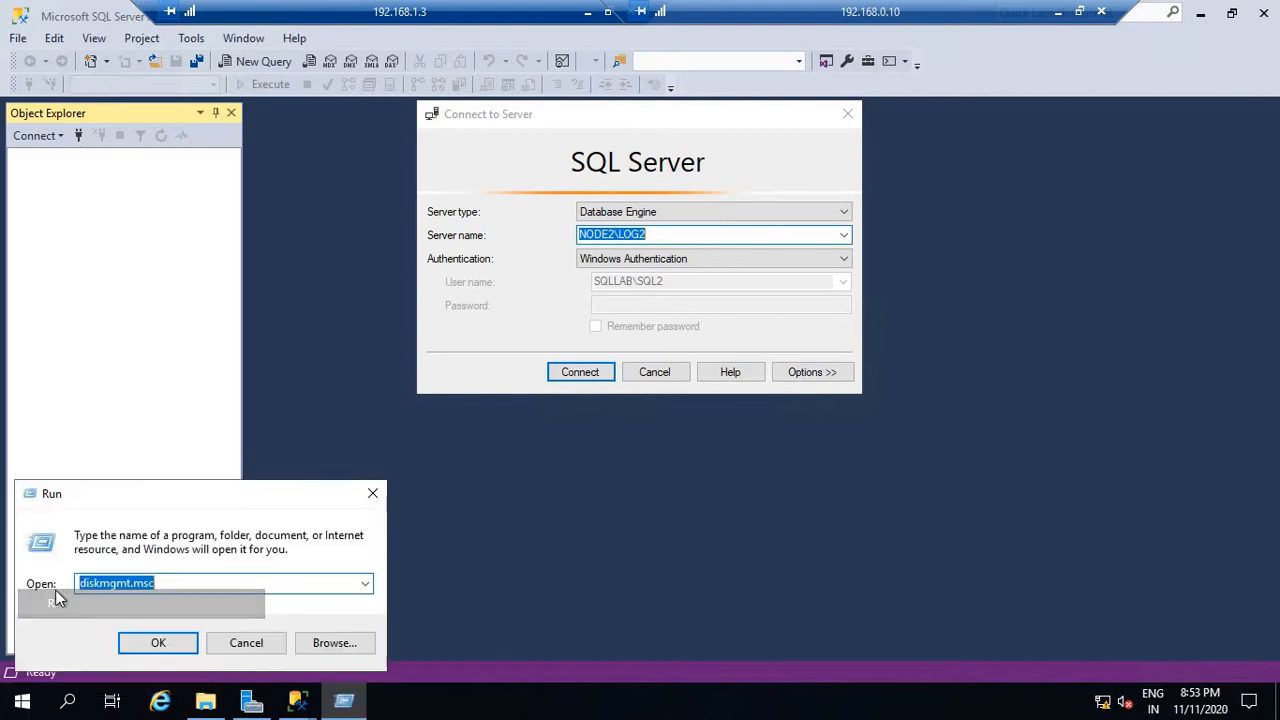
text(cmd)
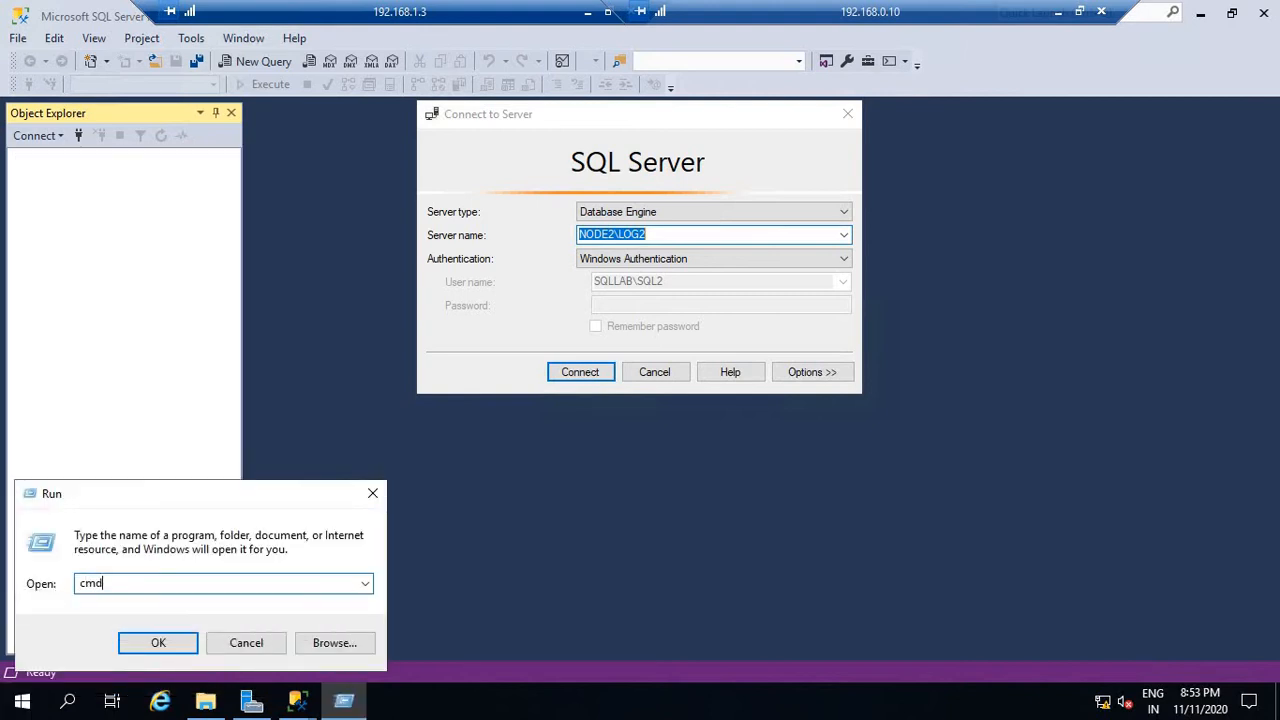
key(Return)
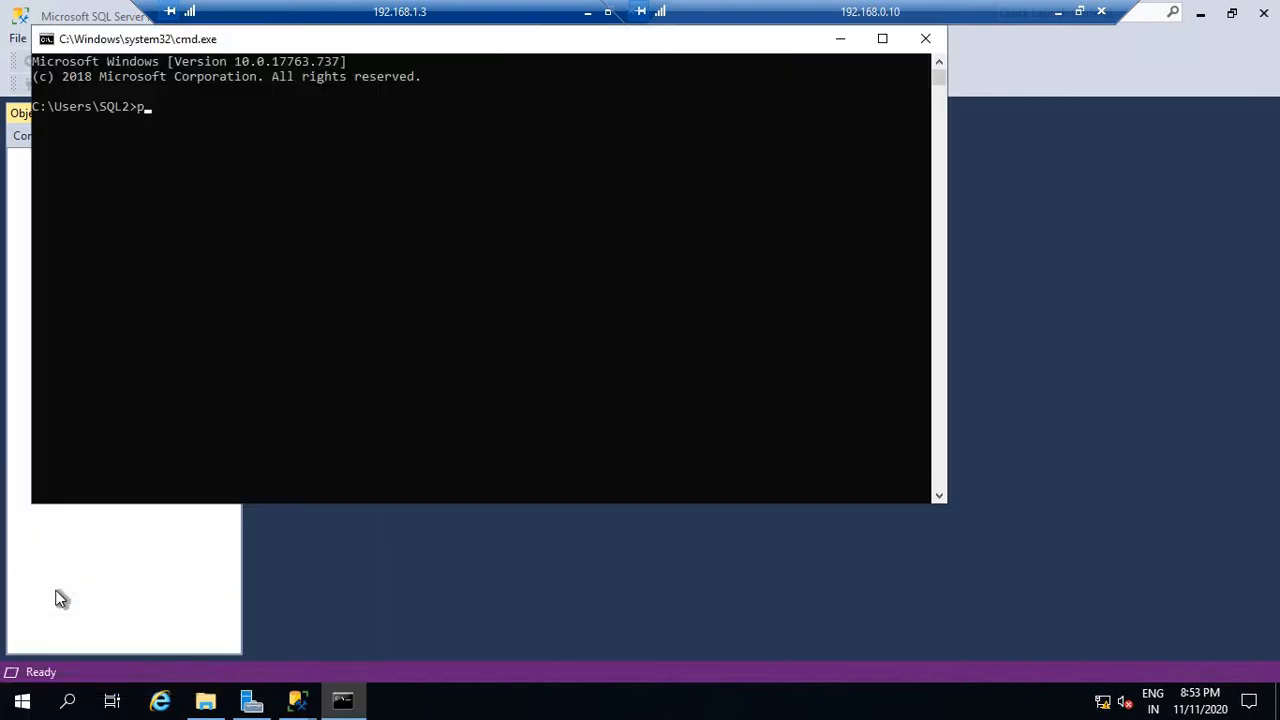
text(ping node1)
key(Return)
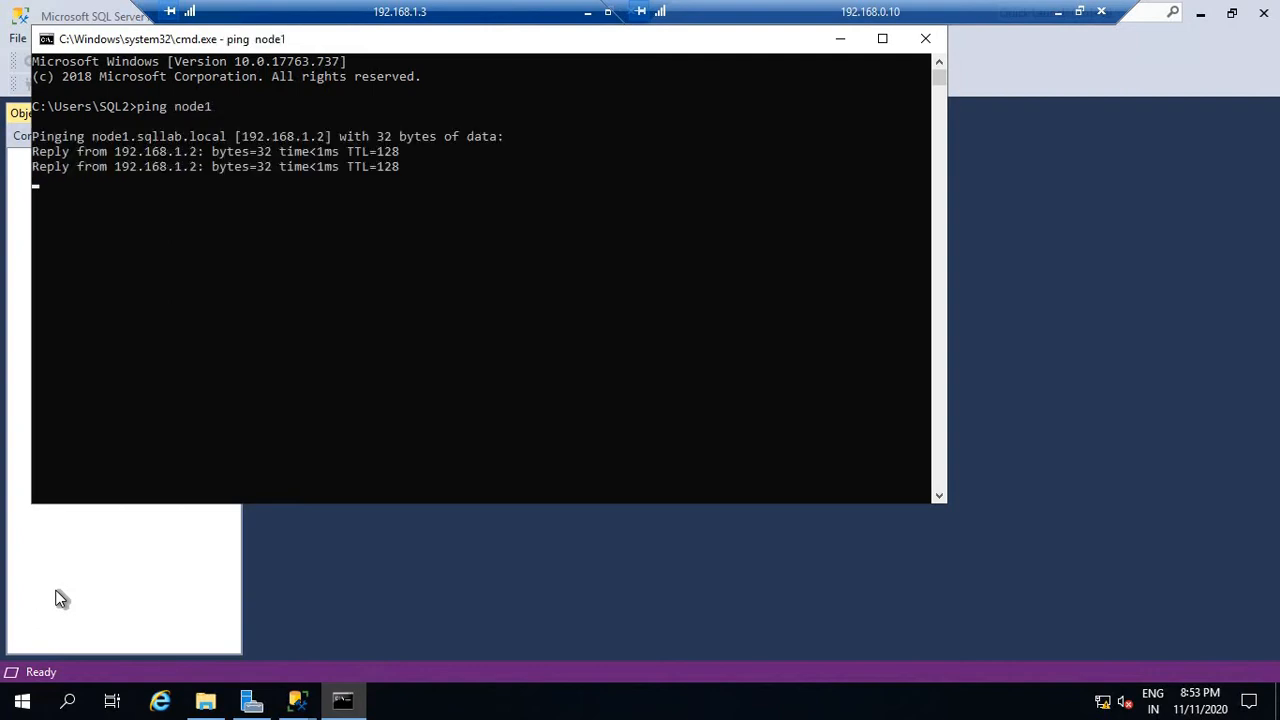
key(Return)
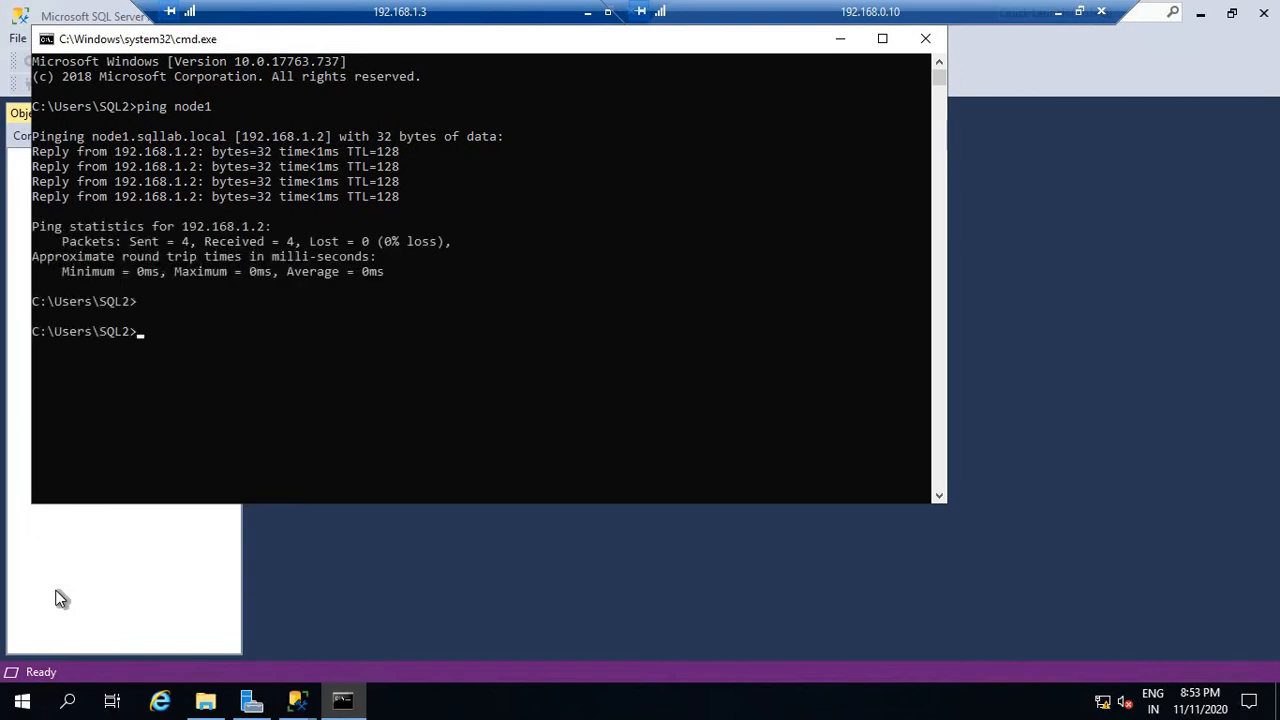
Run ping node2 in the same command prompt to check the machine's own name resolution.
text(ping node2)
key(Return)
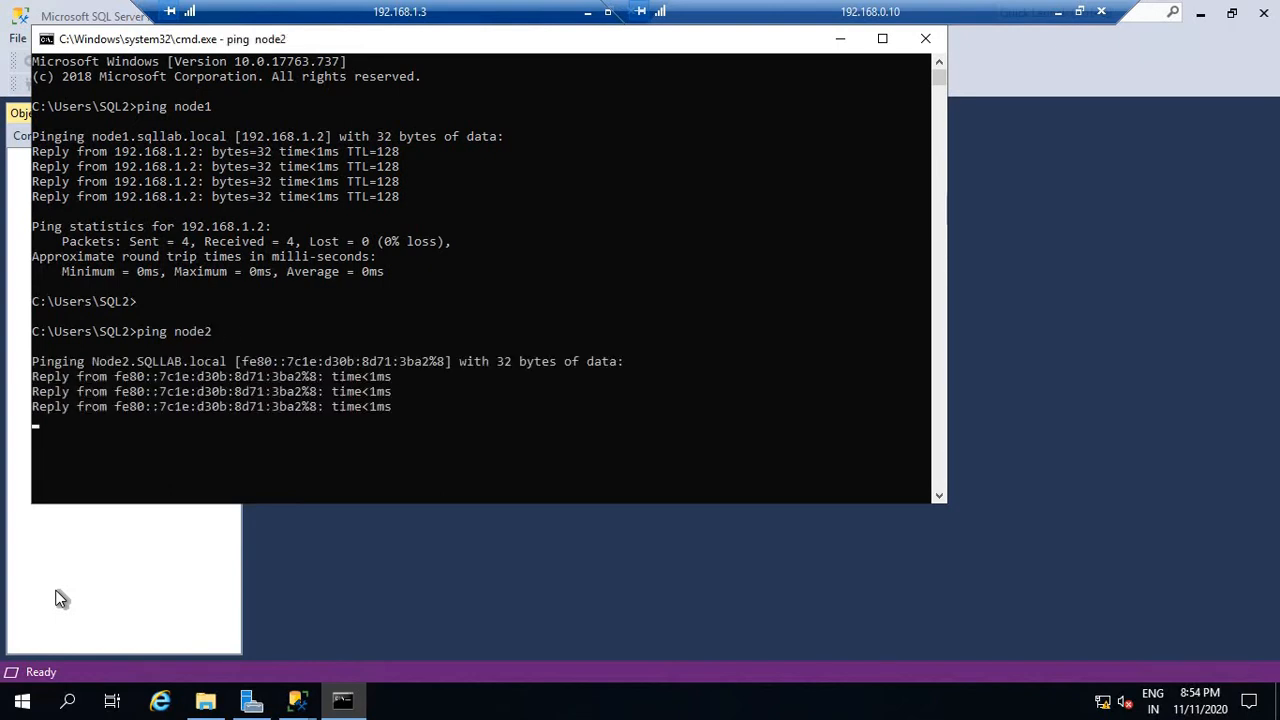
key(Return)
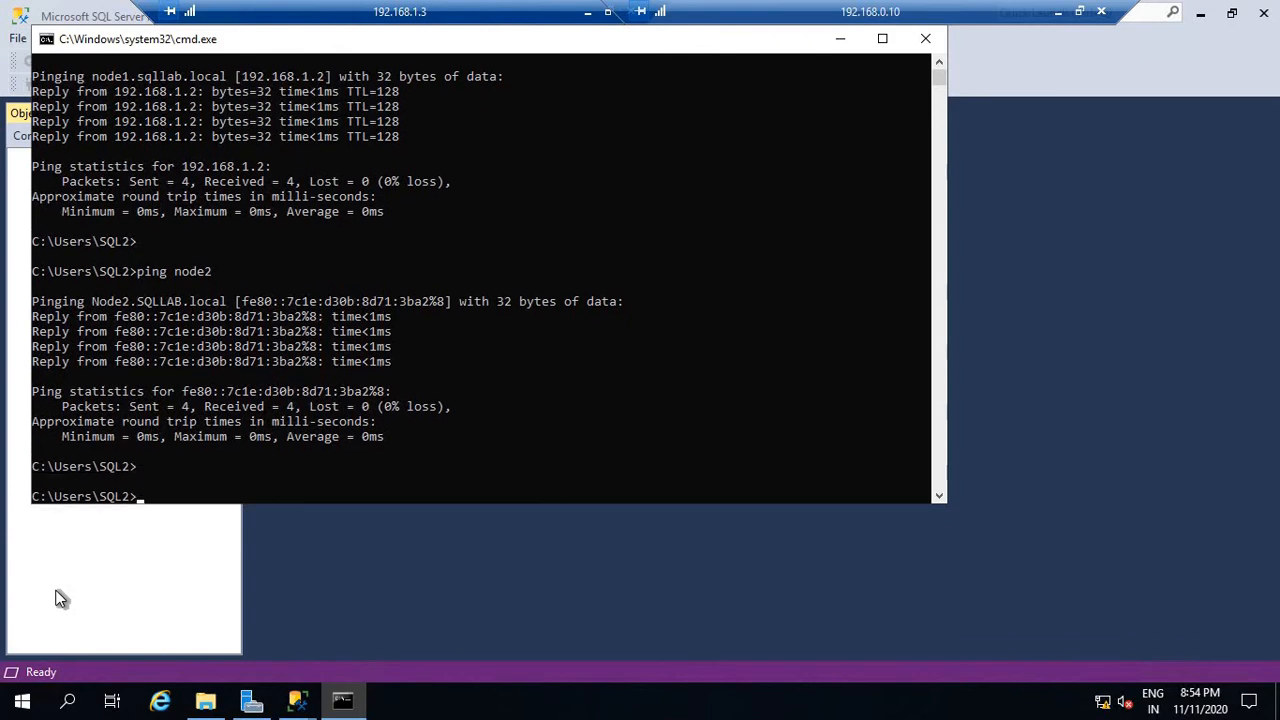
Minimize the 192.168.1.3 session, switch to the 192.168.1.2 session, and minimize its Network Connections window.
click(588, 12)
mouse_move(757, 704)
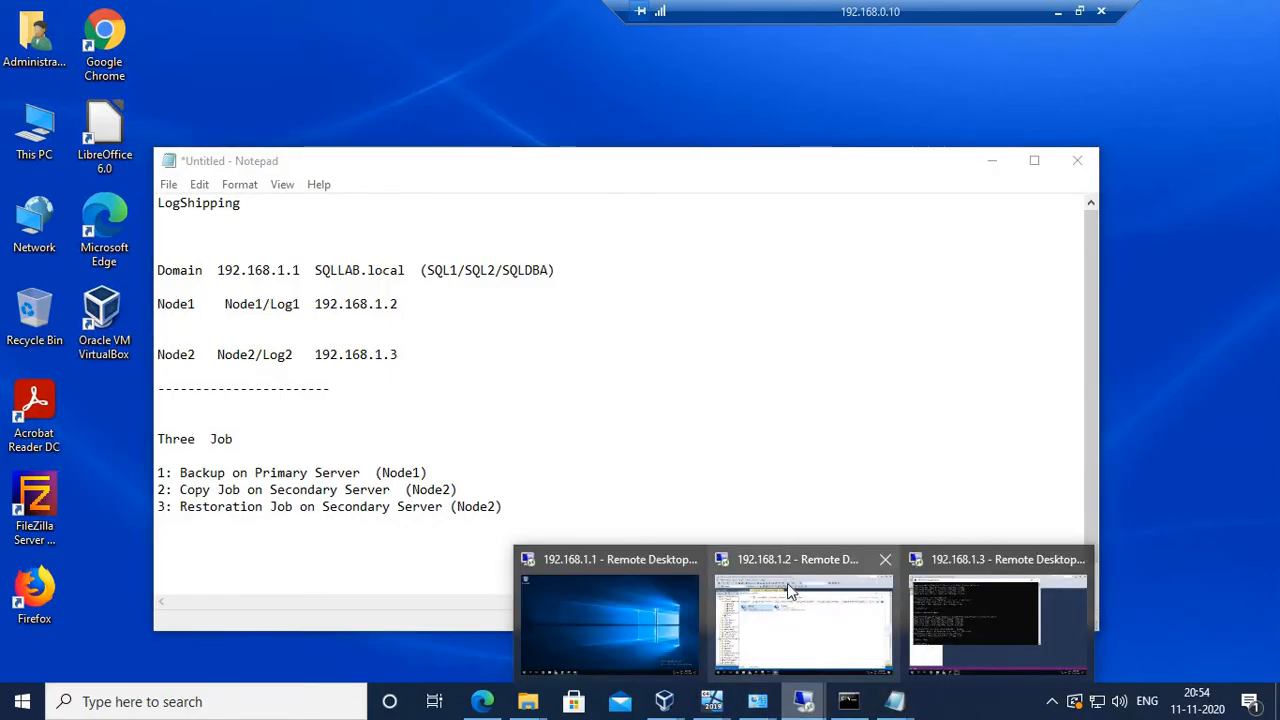
click(785, 575)
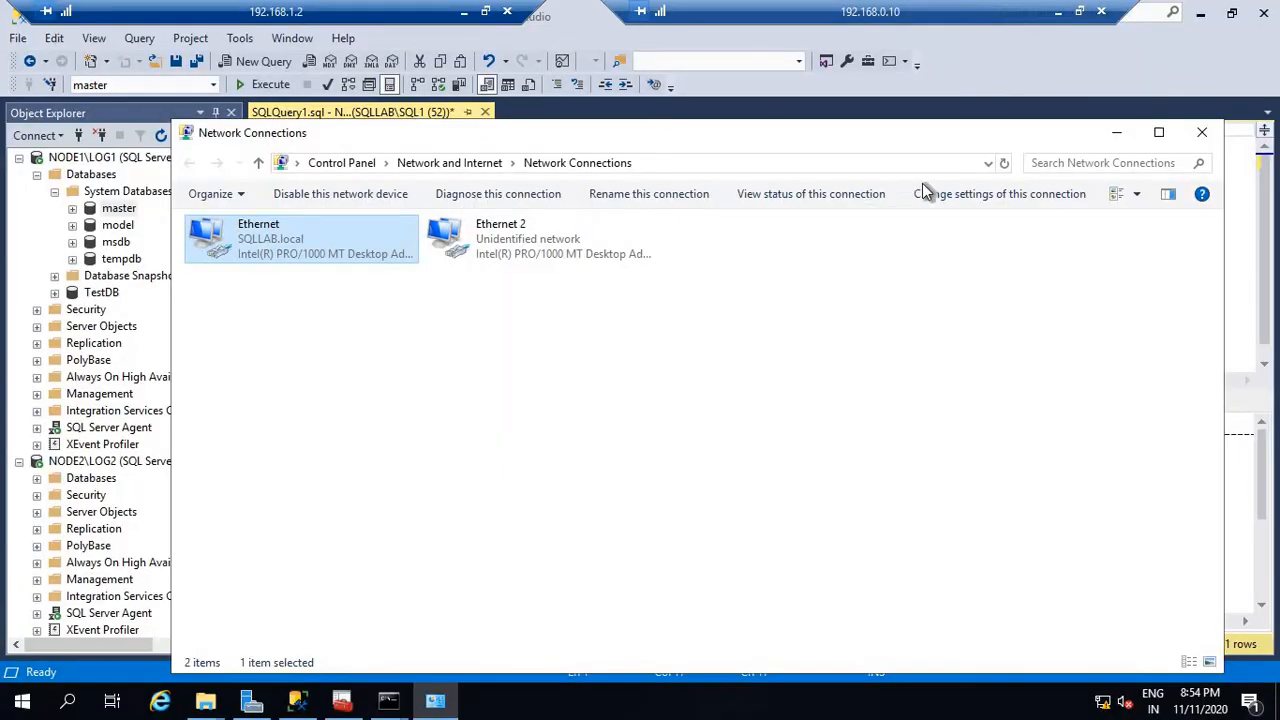
click(1116, 132)
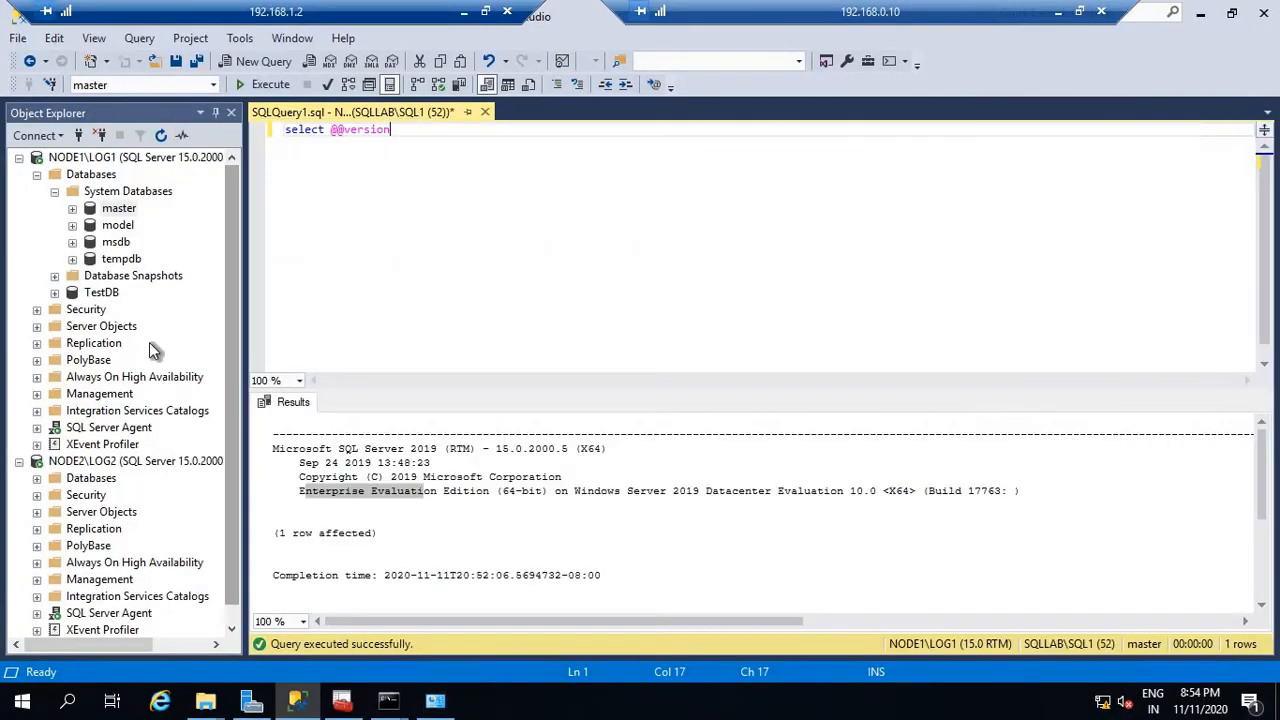
Review the database files and the recovery model in TestDB's properties on NODE1\LOG1, leaving them unchanged.
right_click(104, 292)
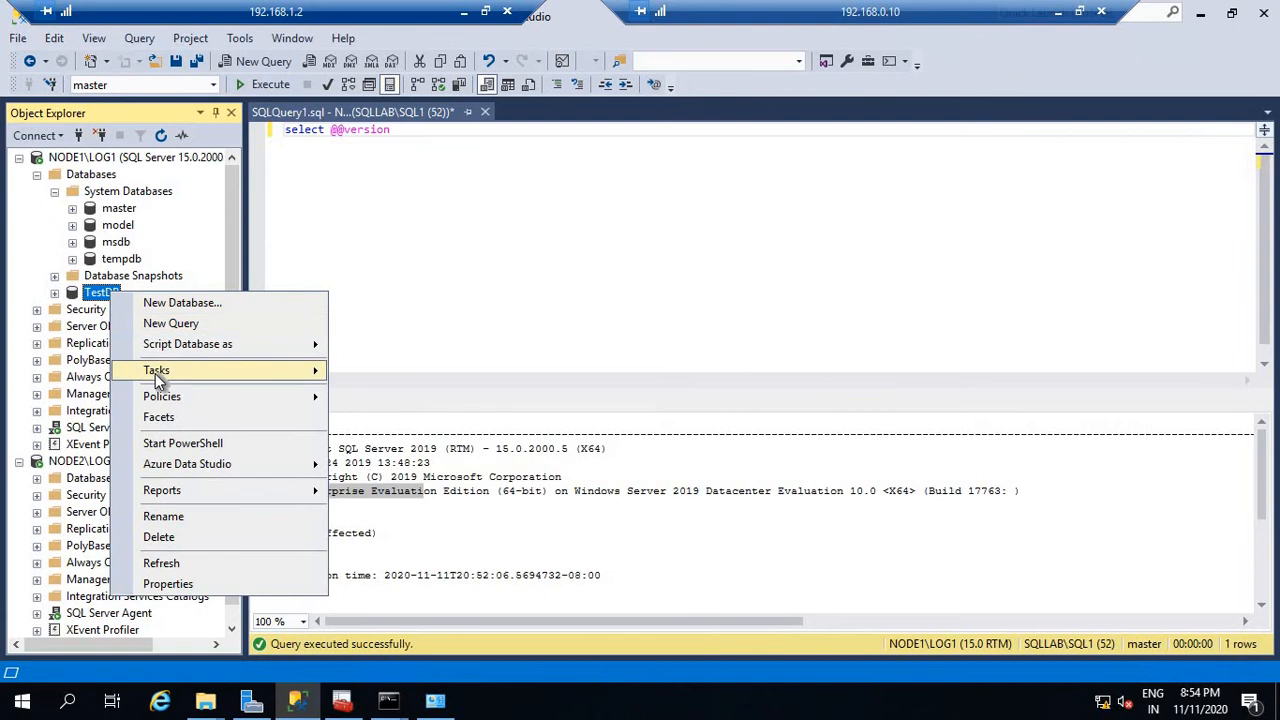
mouse_move(155, 373)
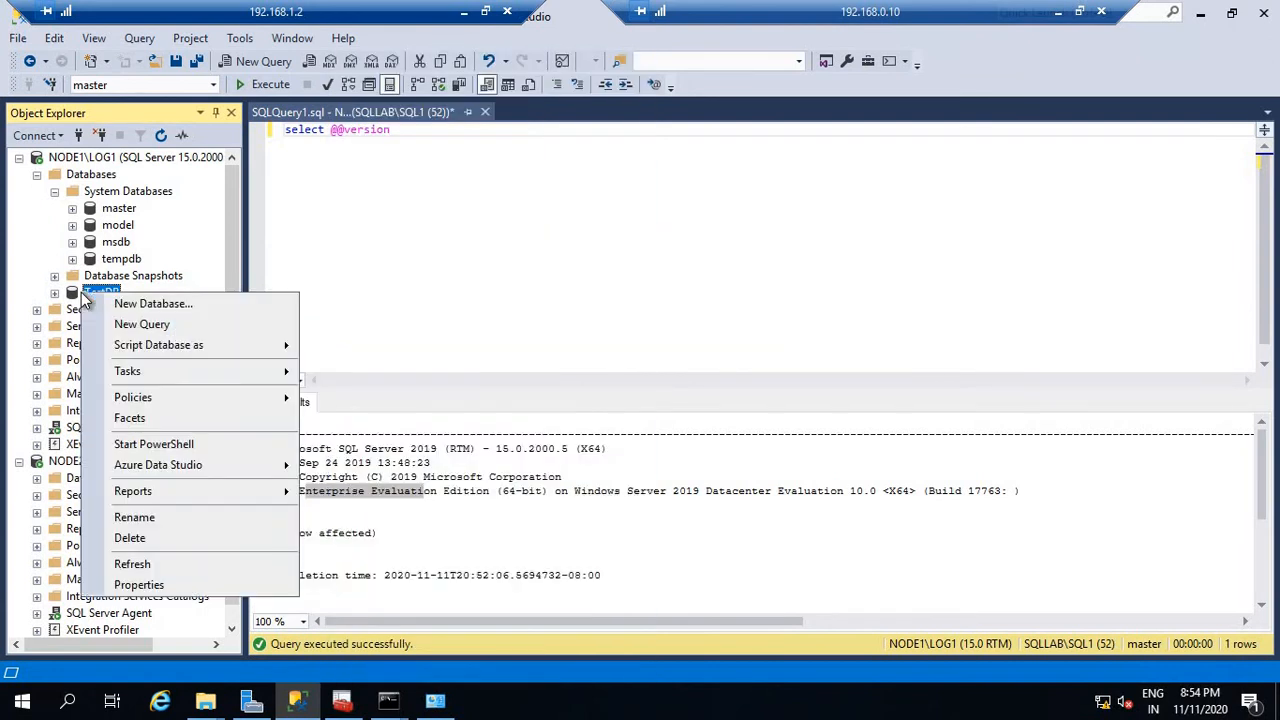
click(168, 583)
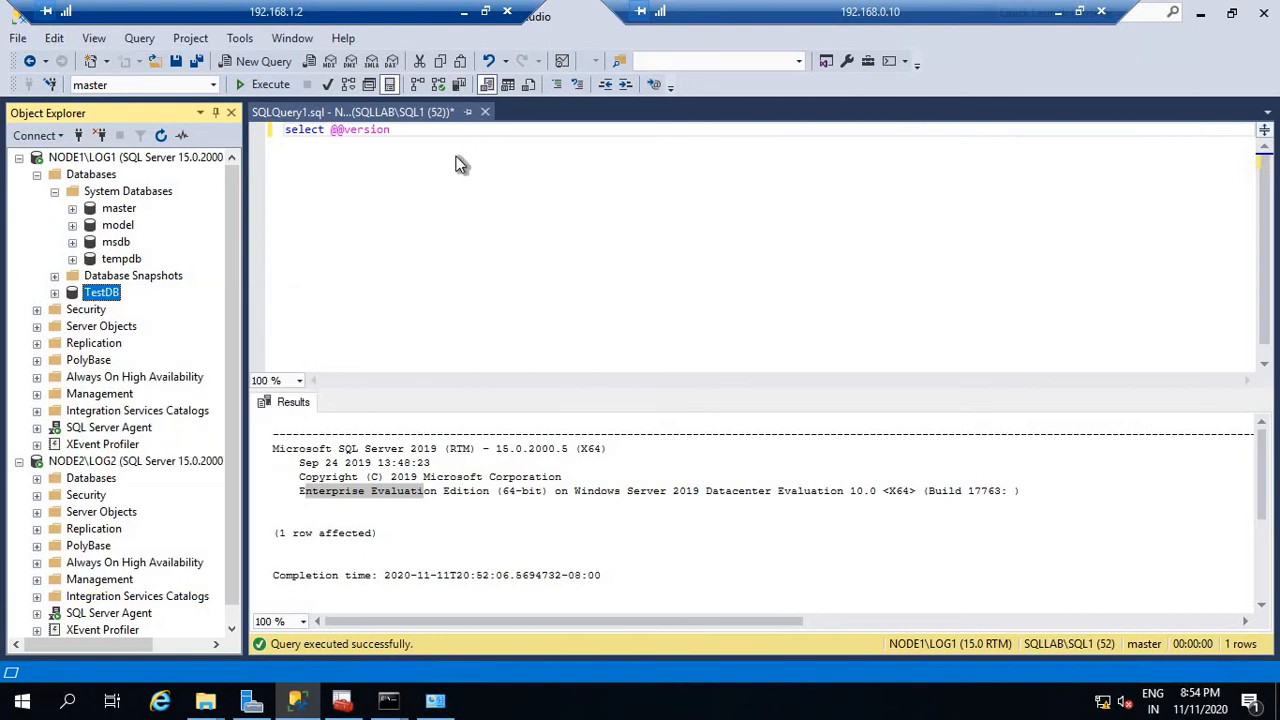
click(347, 98)
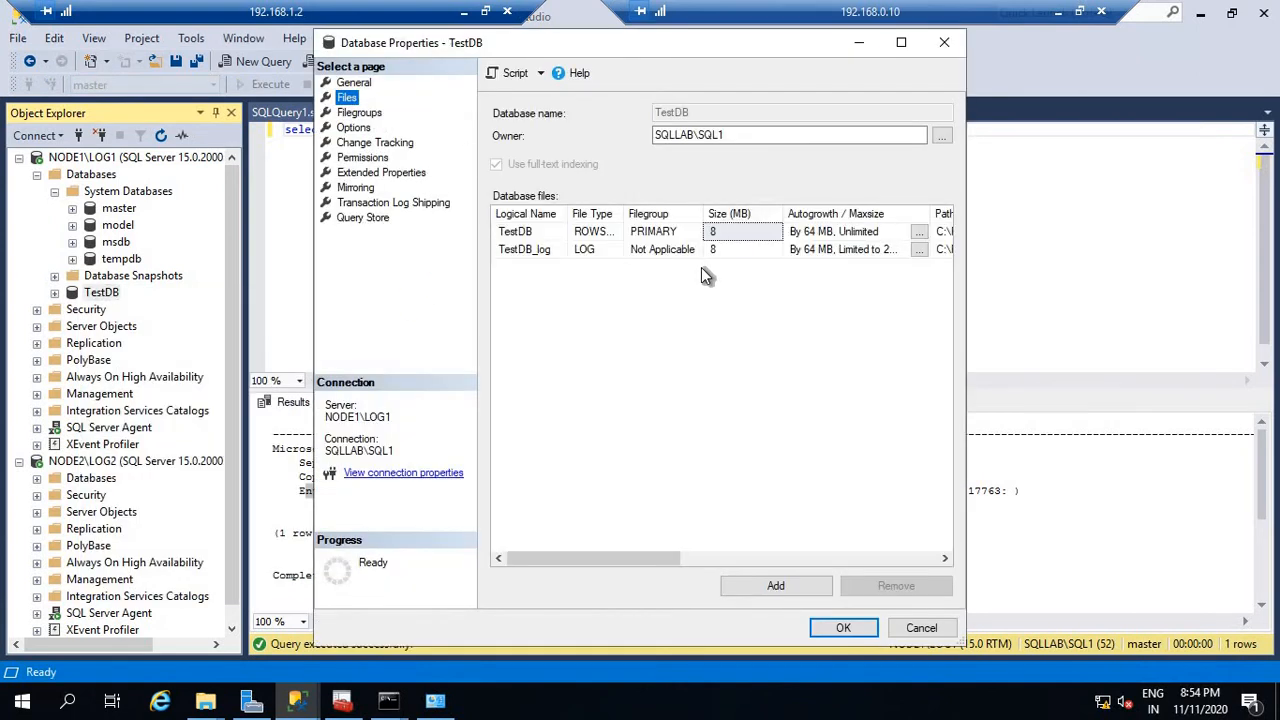
click(353, 128)
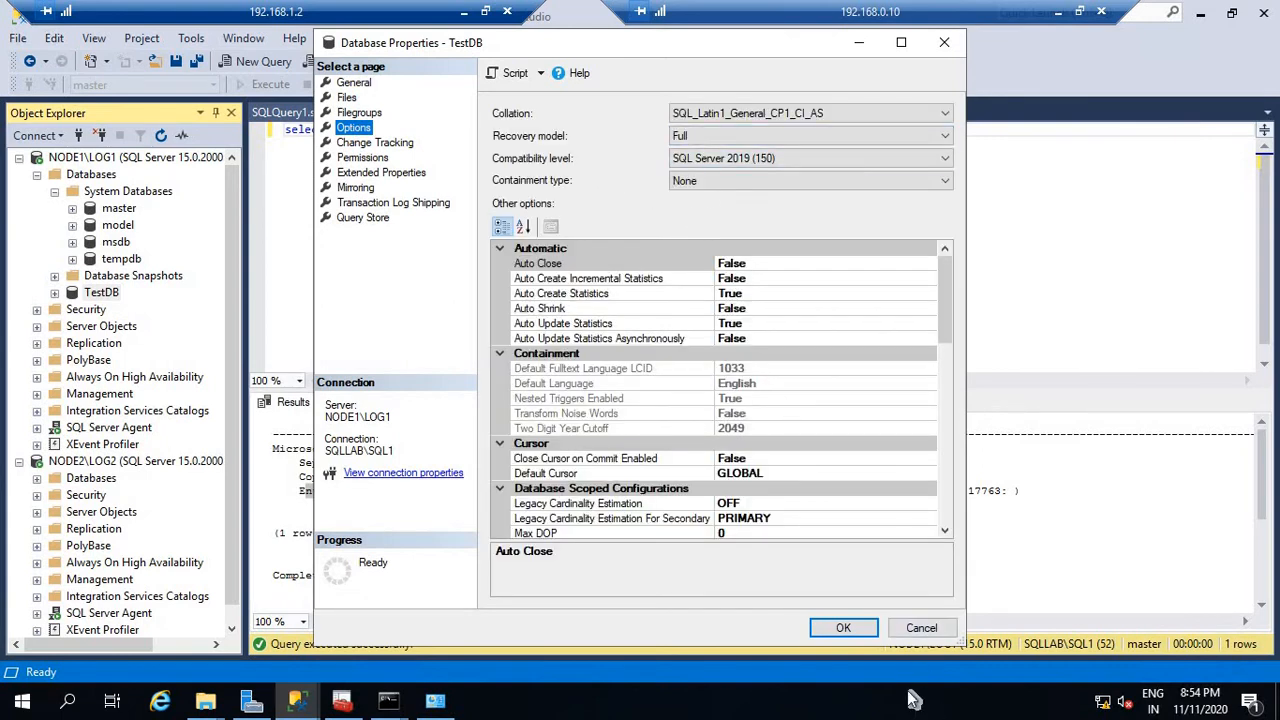
click(818, 632)
Replace the version query with select * from sys.sysdatabases and execute it on NODE1\LOG1.
click(437, 180)
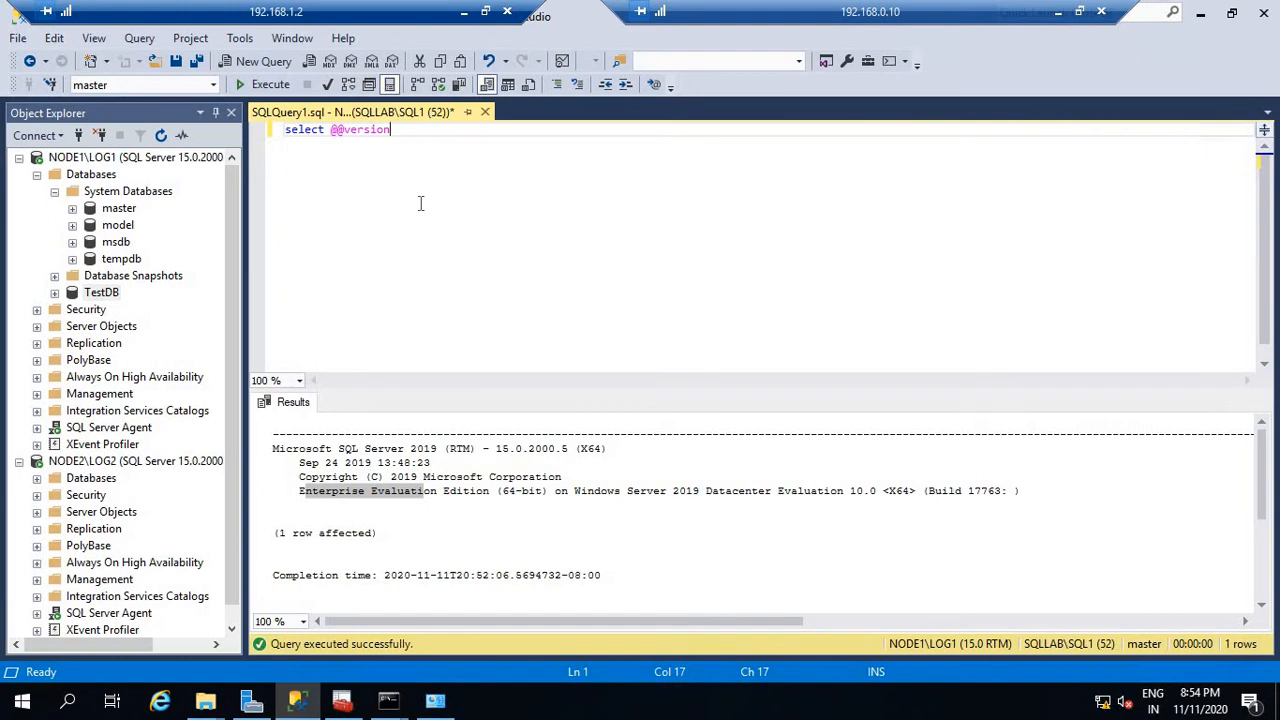
key(shift+Left)
key(shift+Left)
key(shift+Left)
key(shift+Left)
key(shift+Left)
key(shift+Left)
key(shift+Left)
key(shift+Left)
key(shift+Left)
key(shift+Left)
key(shift+Left)
key(shift+Left)
key(shift+Left)
key(shift+Left)
key(shift+Left)
key(shift+Left)
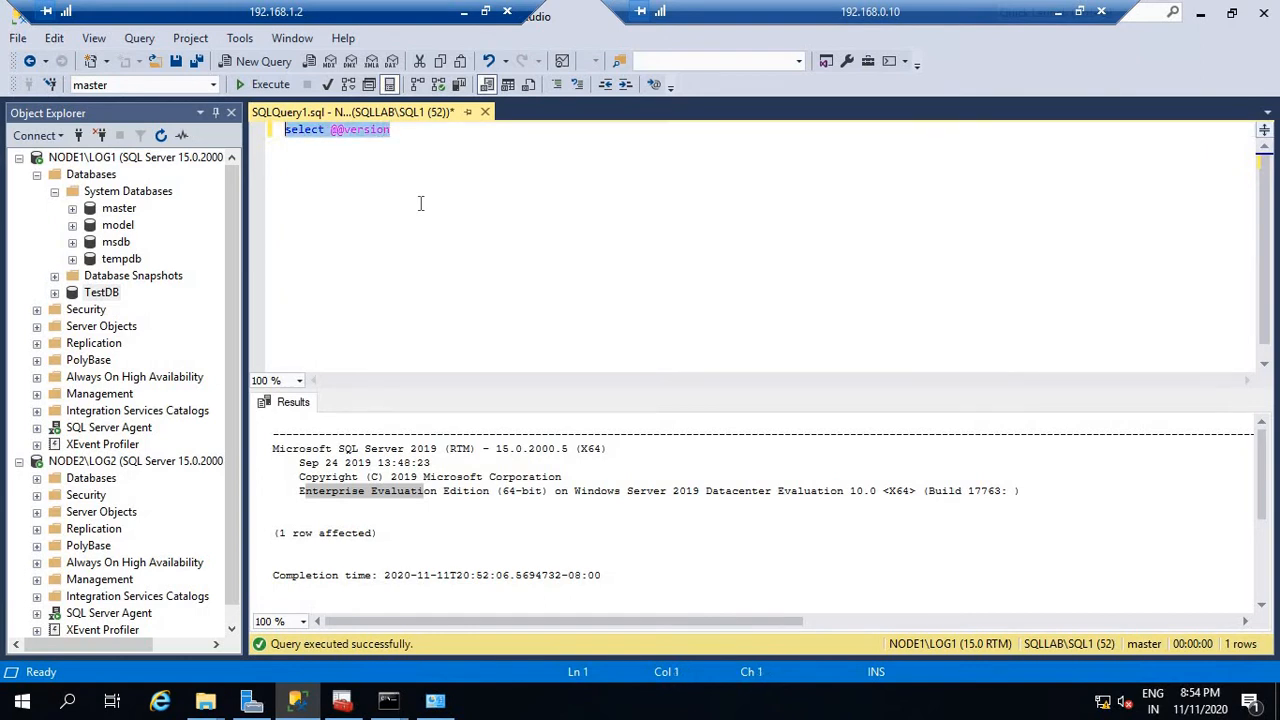
text(select )
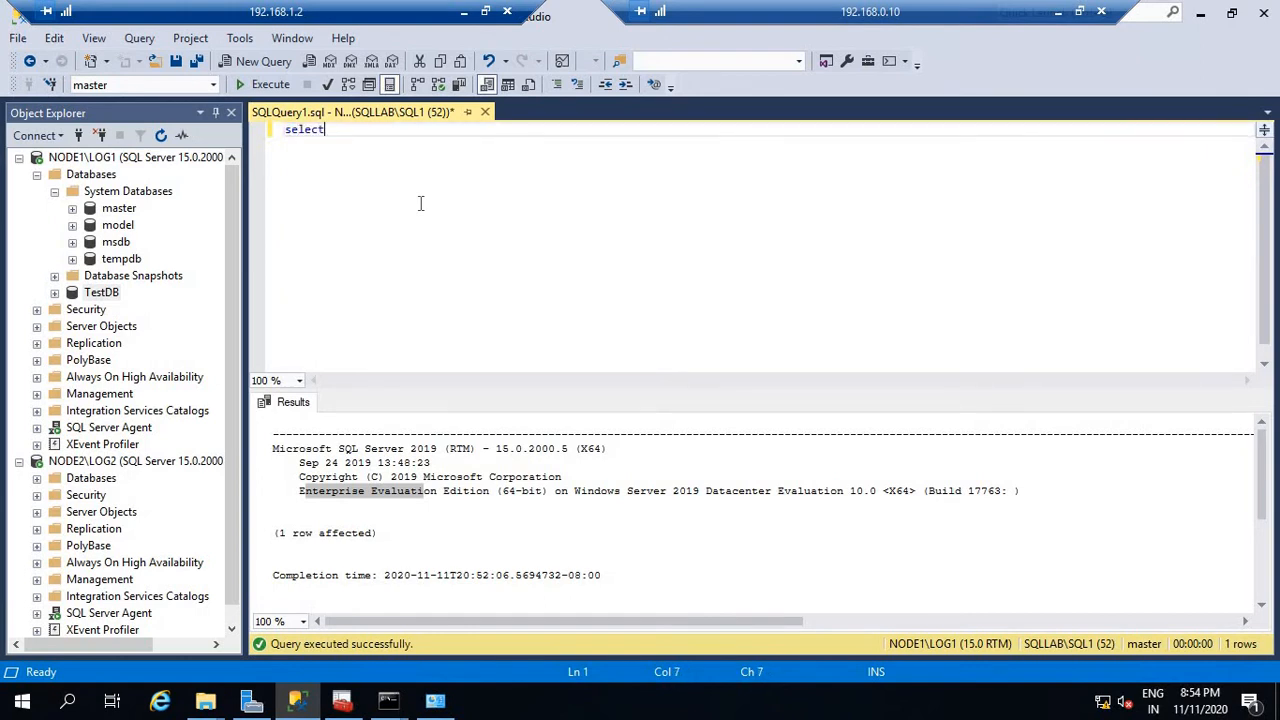
text(* deom sys.sysdatabases)
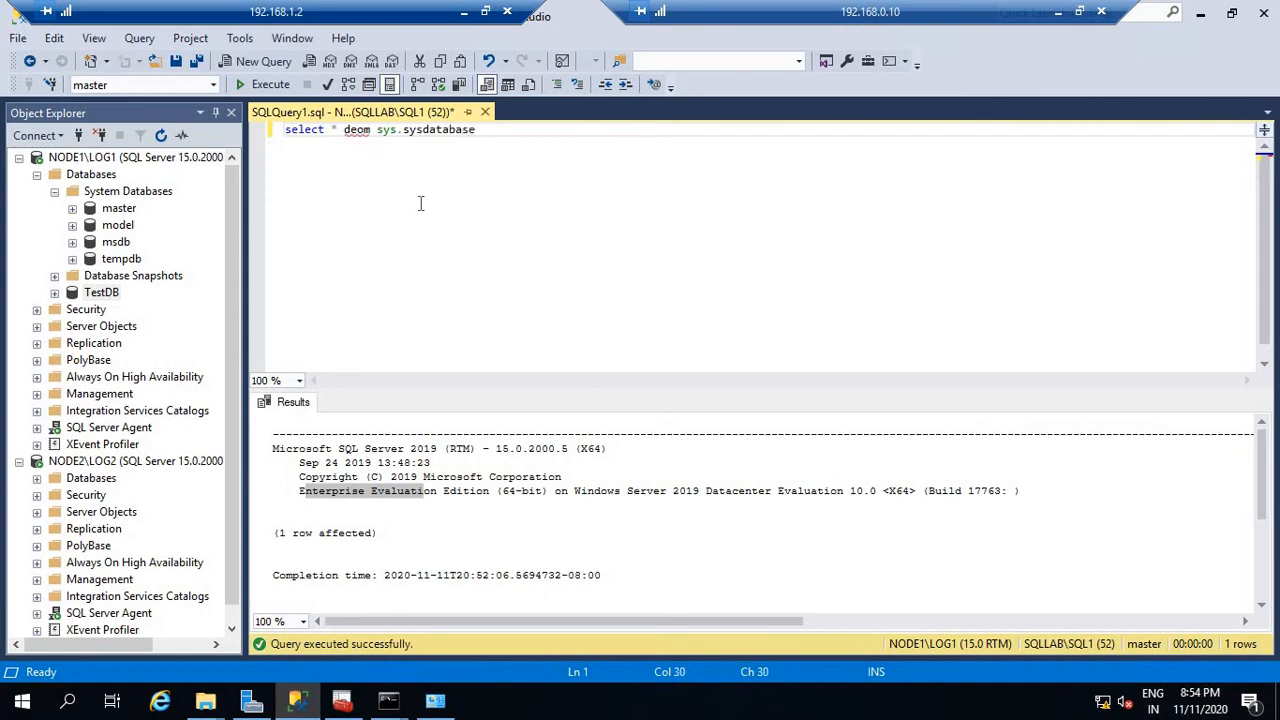
click(351, 130)
key(BackSpace)
text(f)
key(Delete)
key(Delete)
key(Delete)
text(from)
click(351, 131)
click(258, 84)
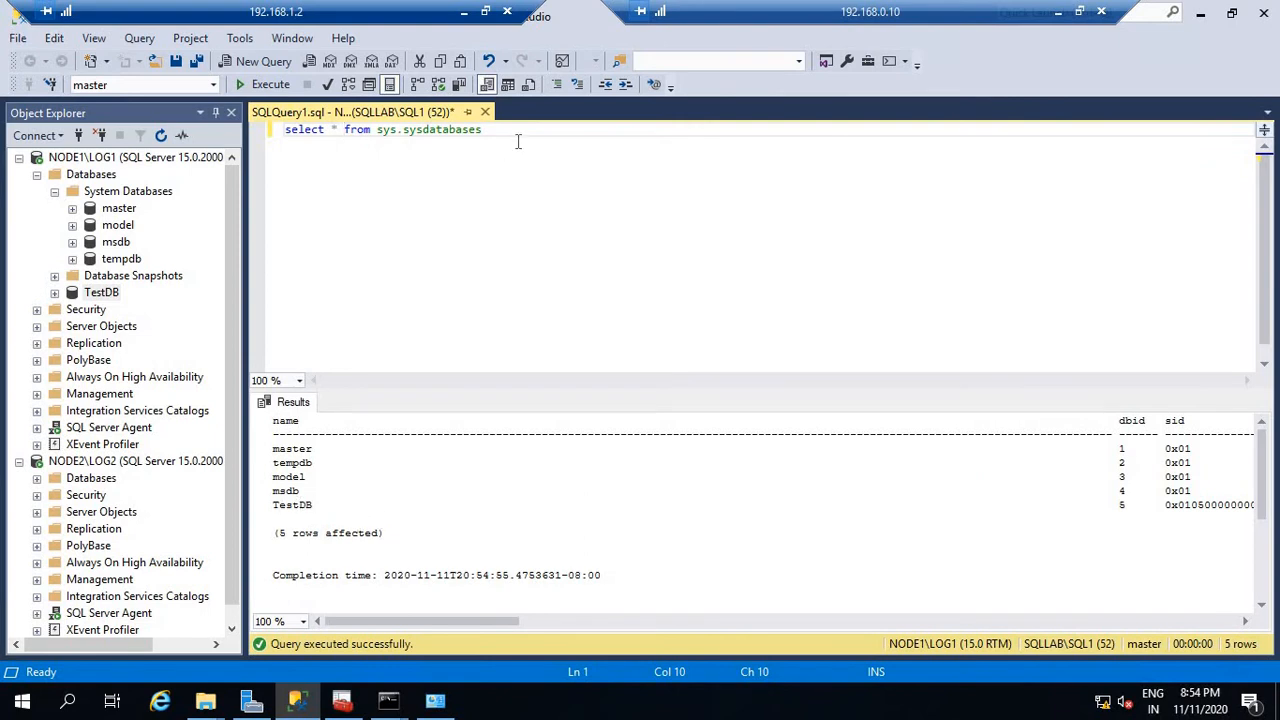
Switch the query output to a grid, execute the query again, and examine the columns of the TestDB row.
key(ctrl+d)
click(268, 85)
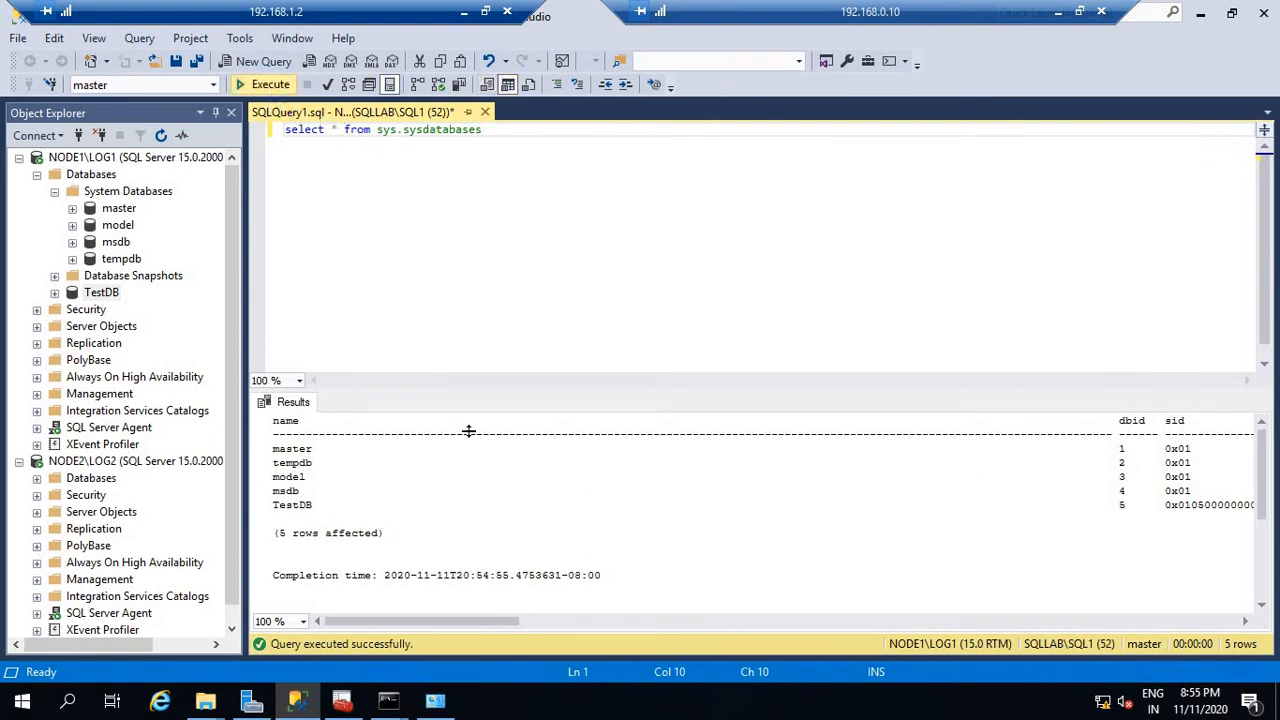
click(310, 512)
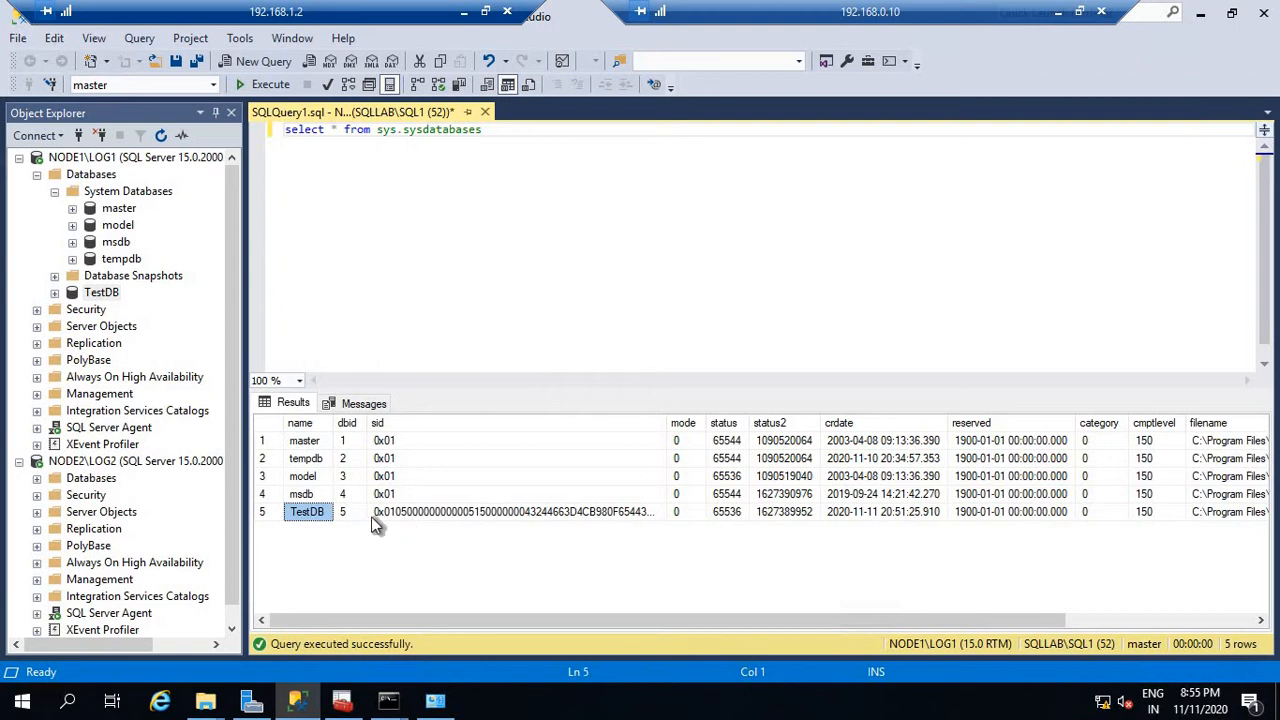
drag(355, 630, 579, 660)
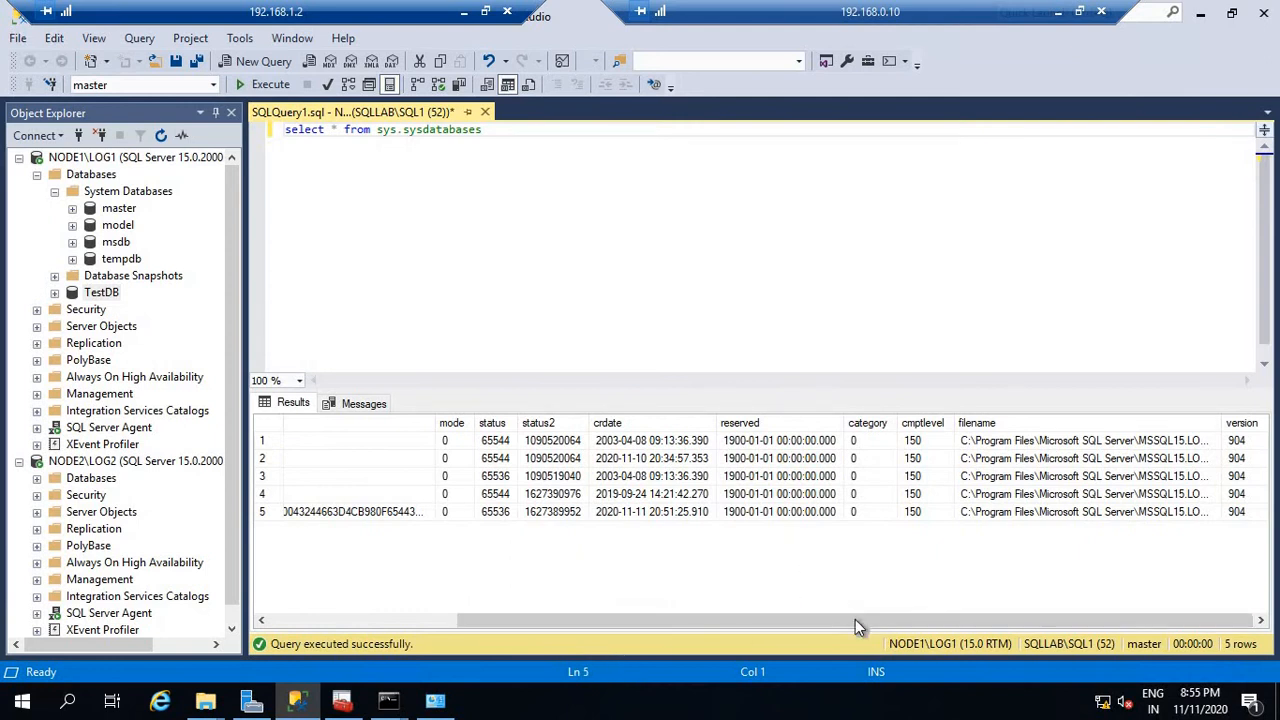
Change the query to select * from sys.databases and execute it.
click(405, 130)
key(Delete)
key(Delete)
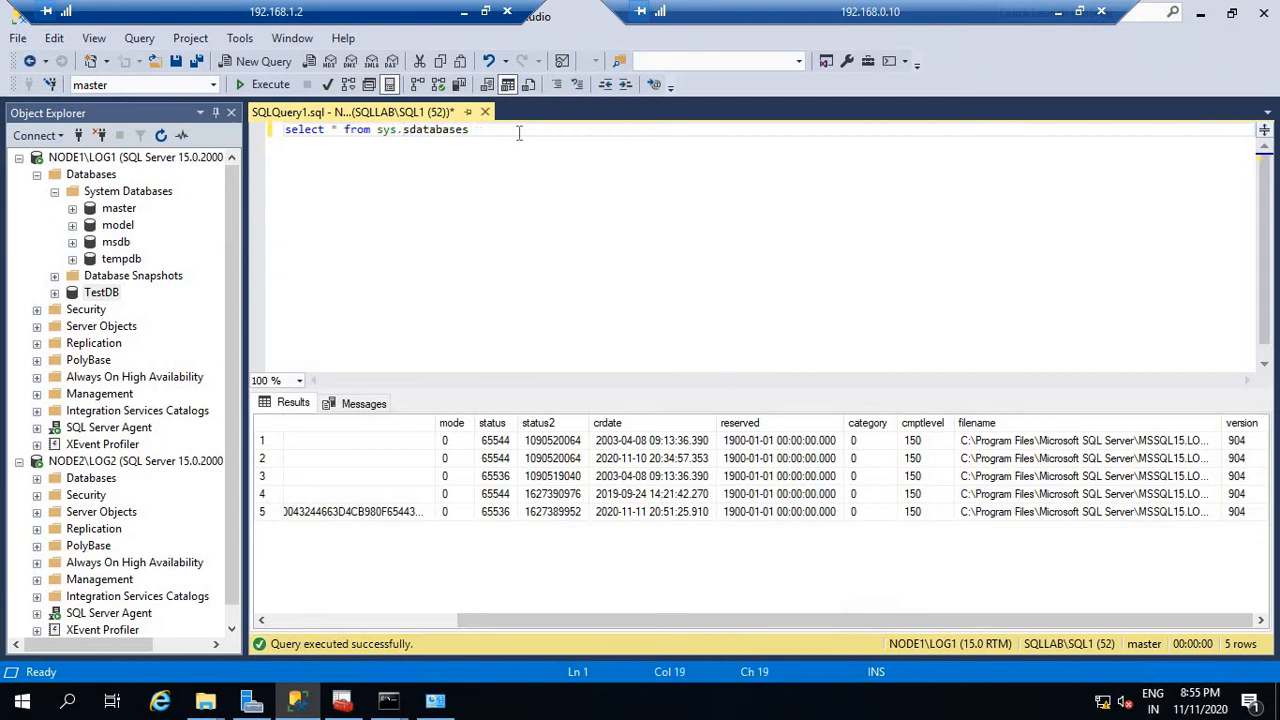
key(Delete)
drag(472, 134, 232, 113)
click(257, 82)
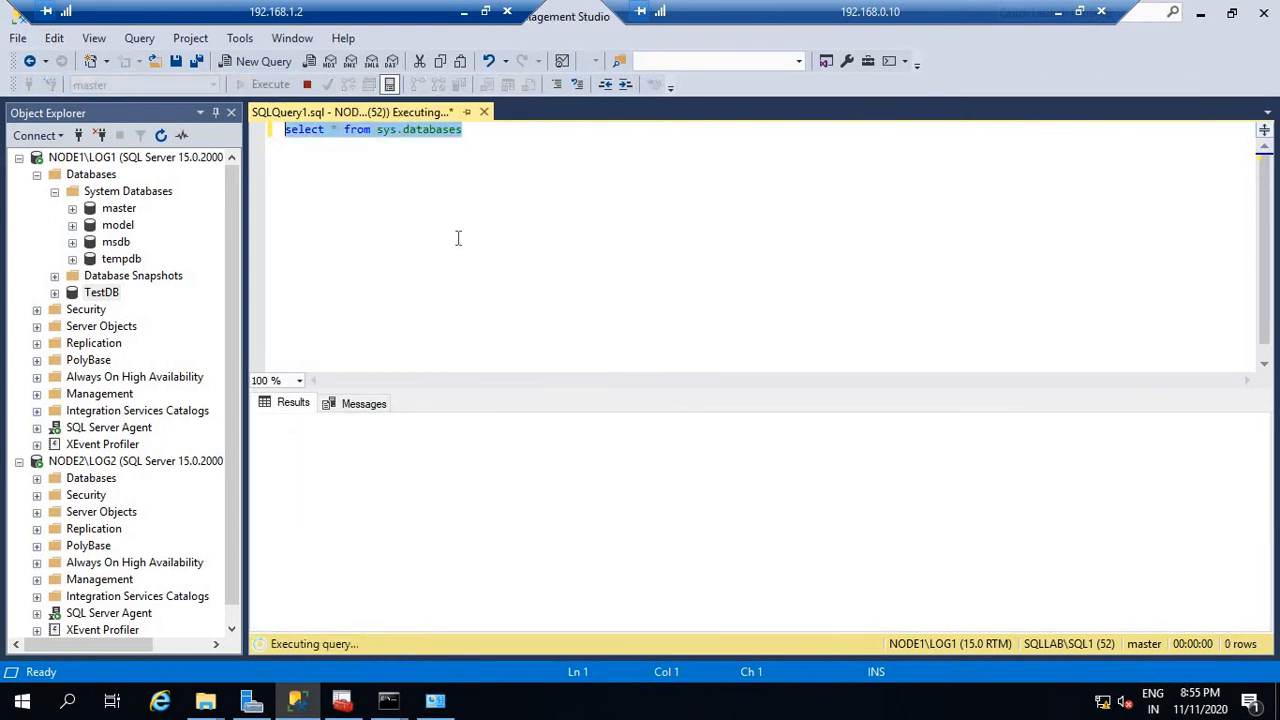
Check TestDB's value in the recovery_model_desc column of the query results.
drag(304, 619, 456, 641)
click(1065, 511)
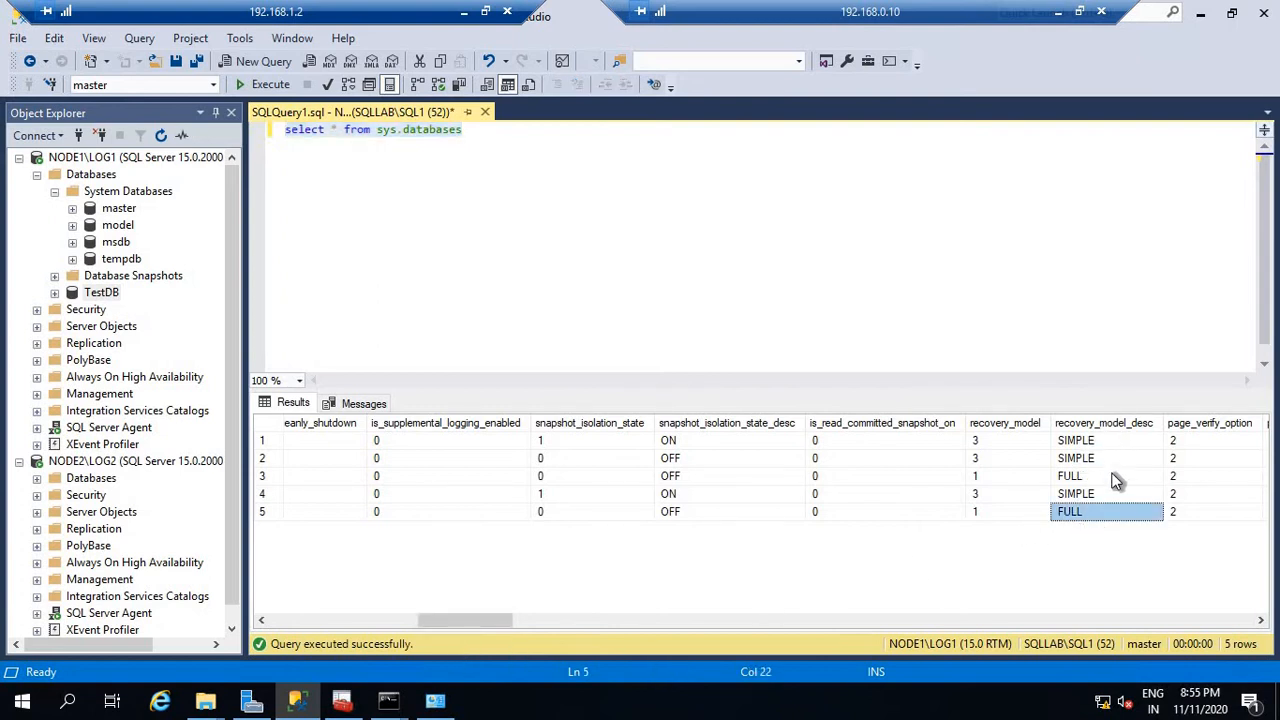
click(560, 203)
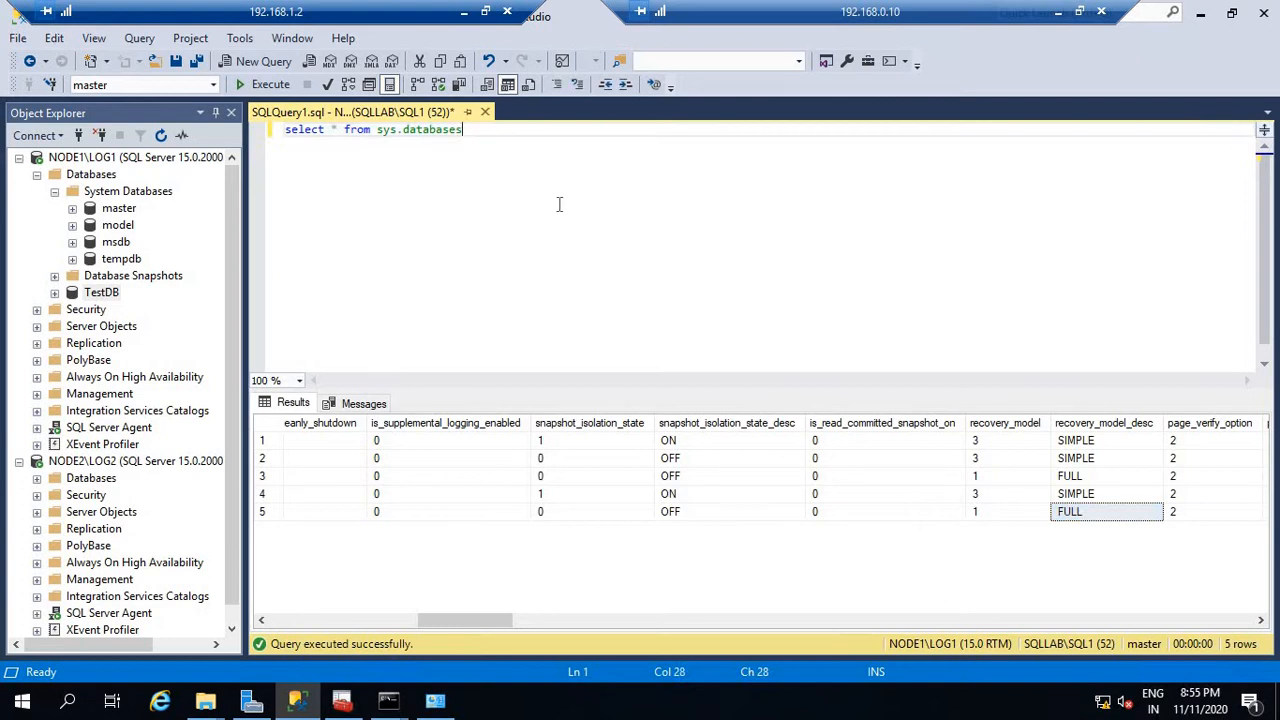
Check the recovery model in TestDB's property options without changing it, and return to the first columns of the query results.
right_click(97, 298)
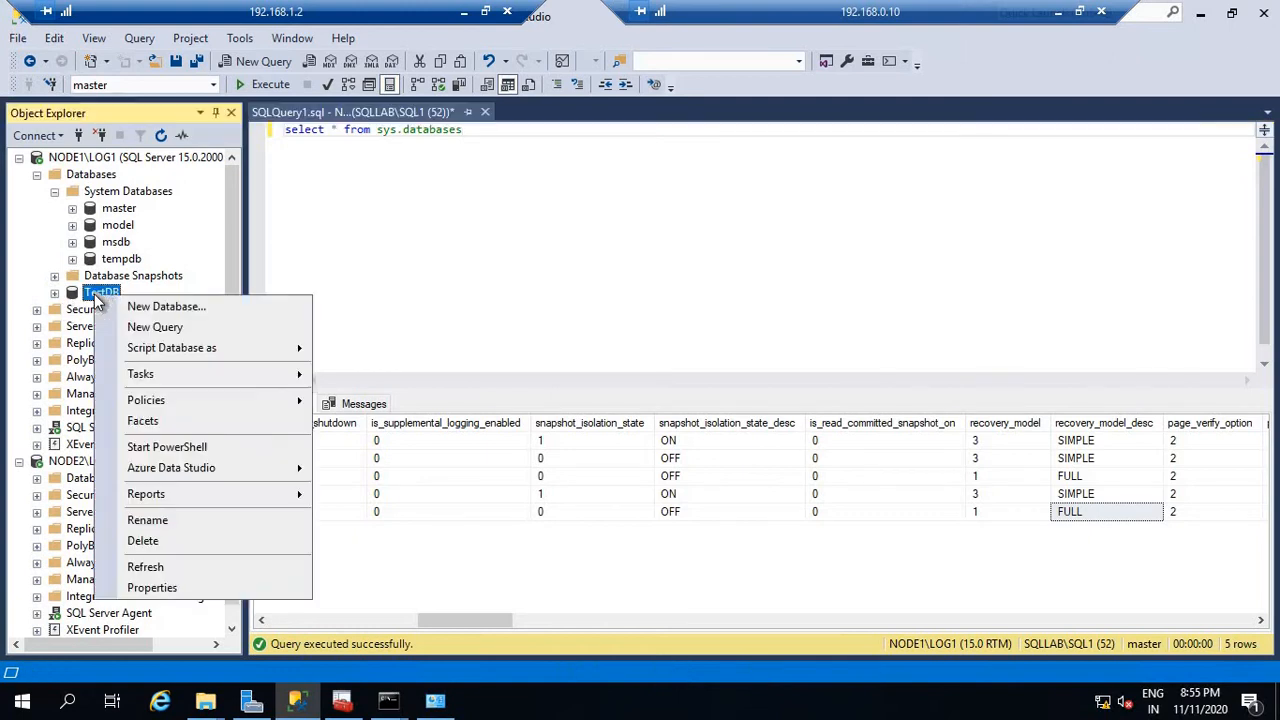
click(162, 591)
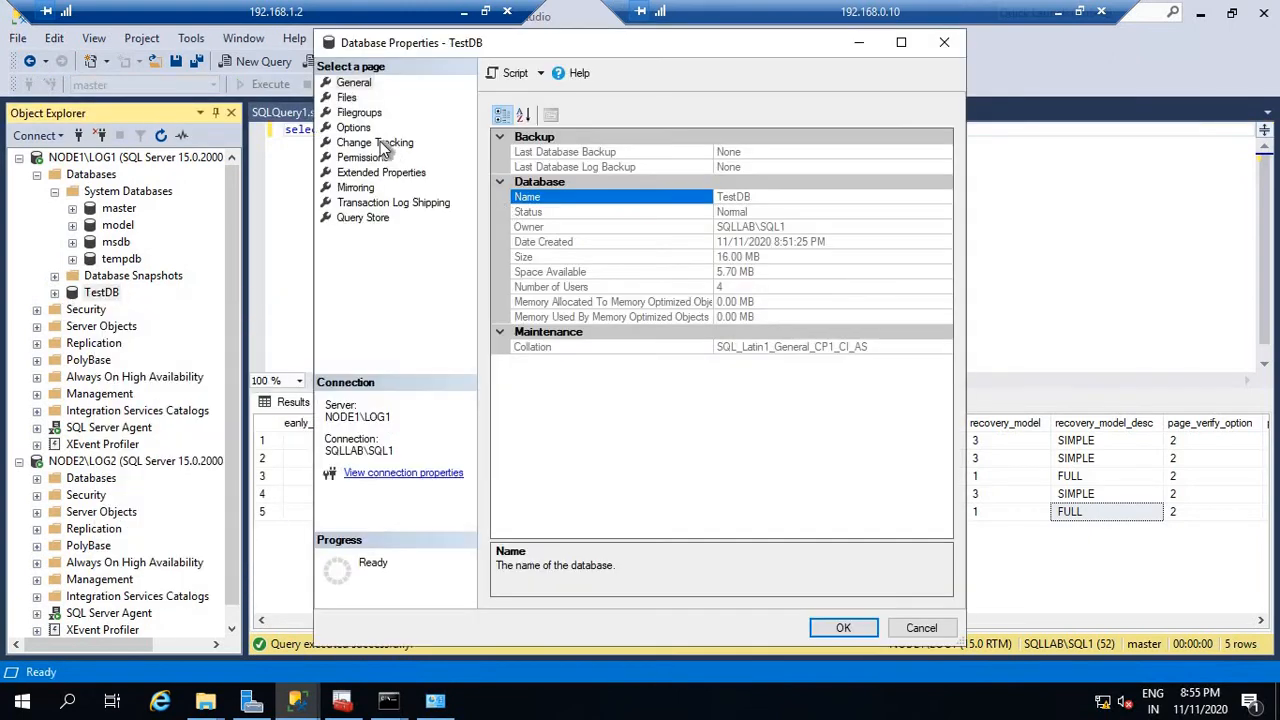
click(354, 128)
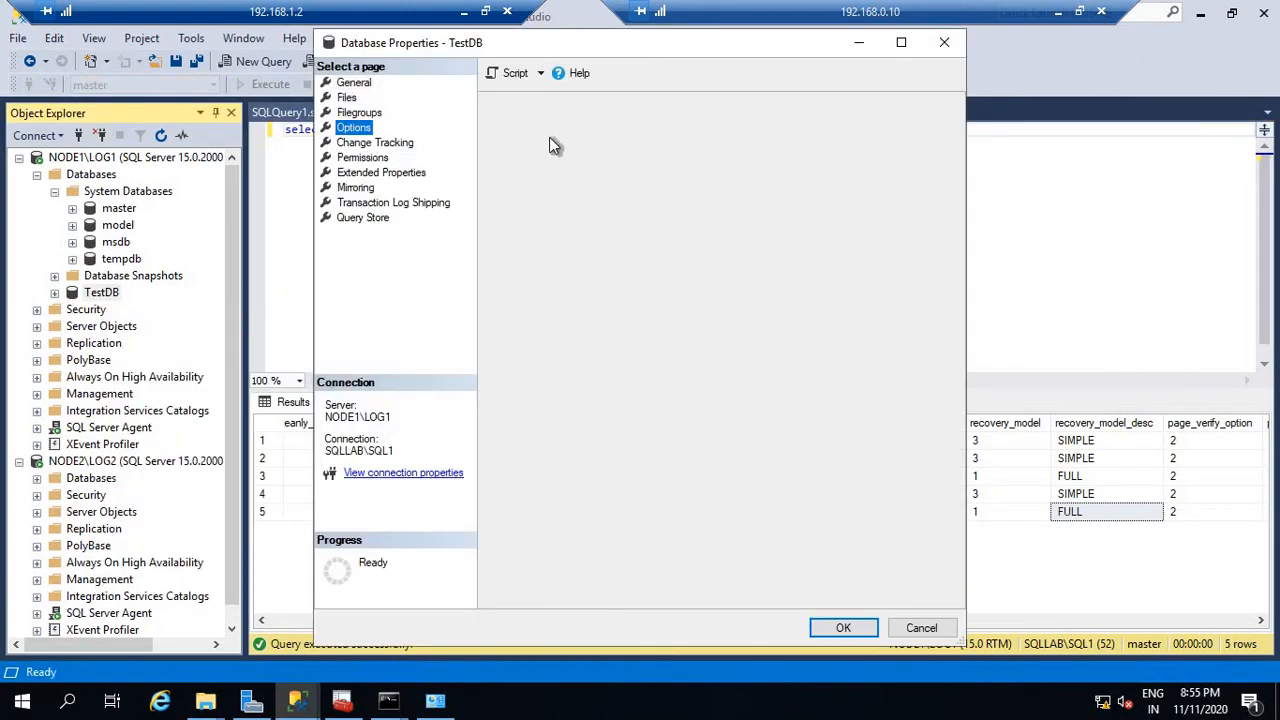
click(903, 626)
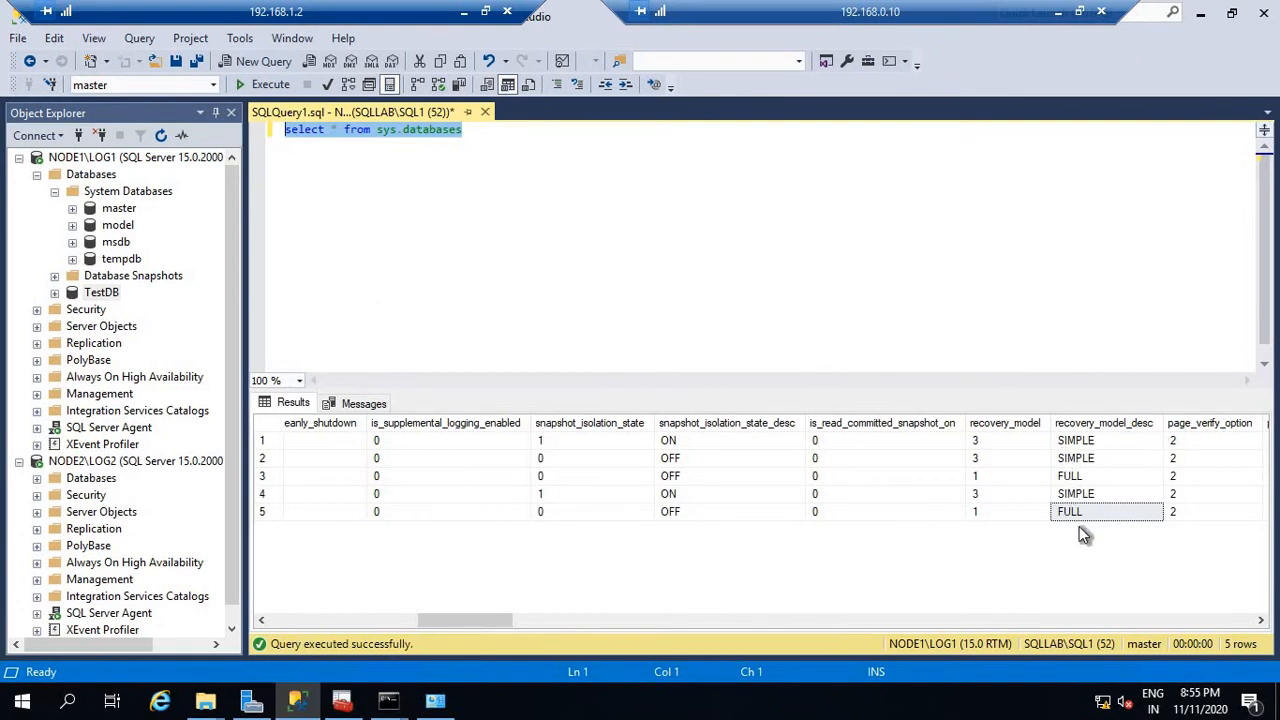
drag(427, 624, 286, 624)
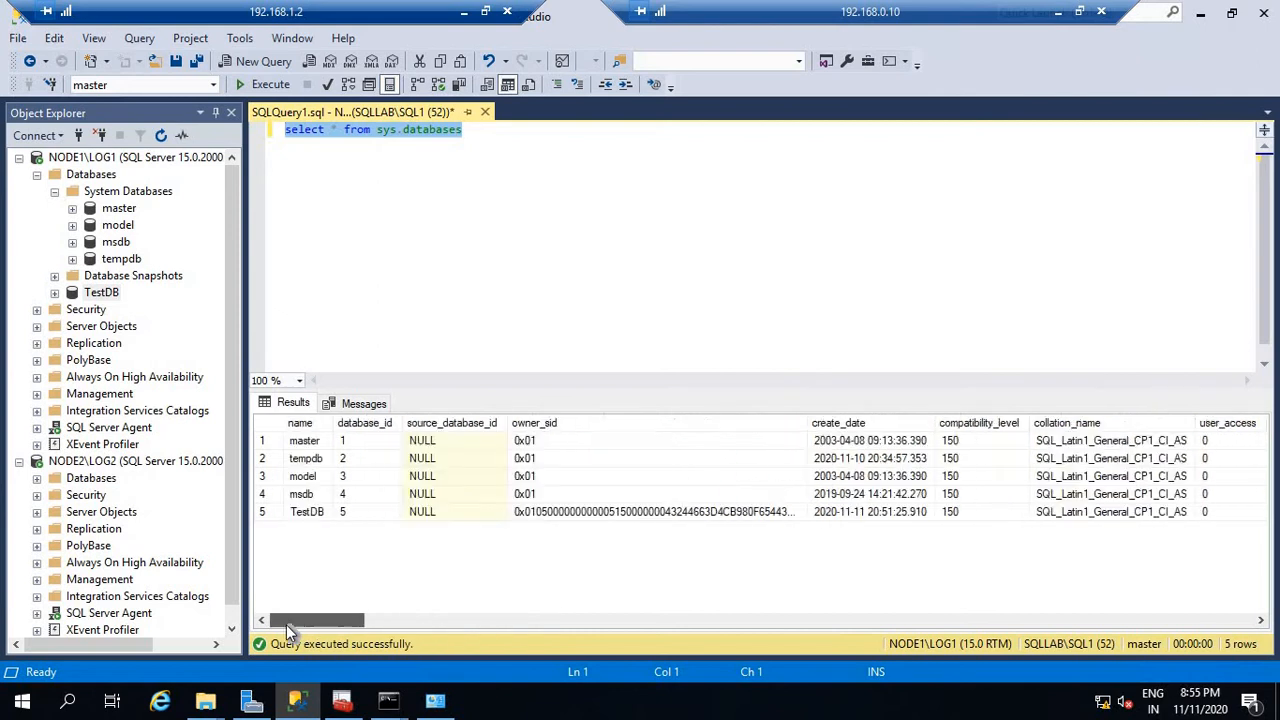
Open the transaction log shipping settings of TestDB on NODE1\LOG1 and enable it as a primary database in a log shipping configuration.
click(409, 281)
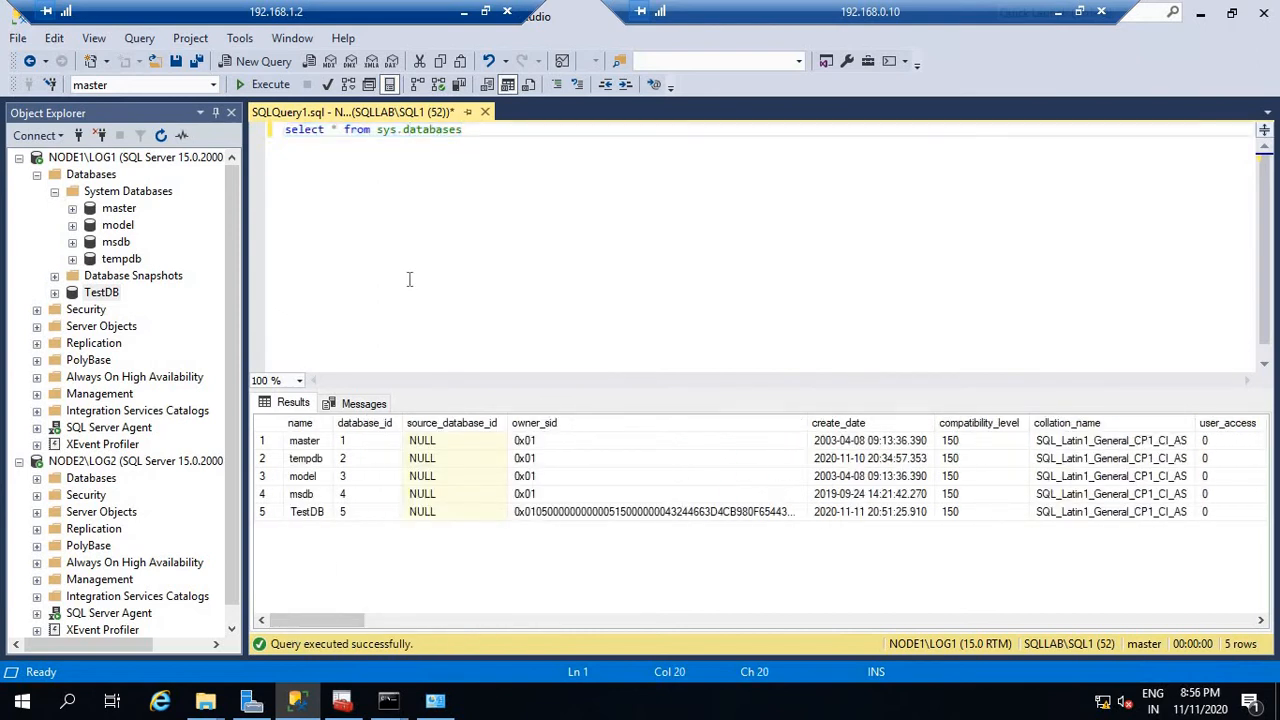
right_click(104, 292)
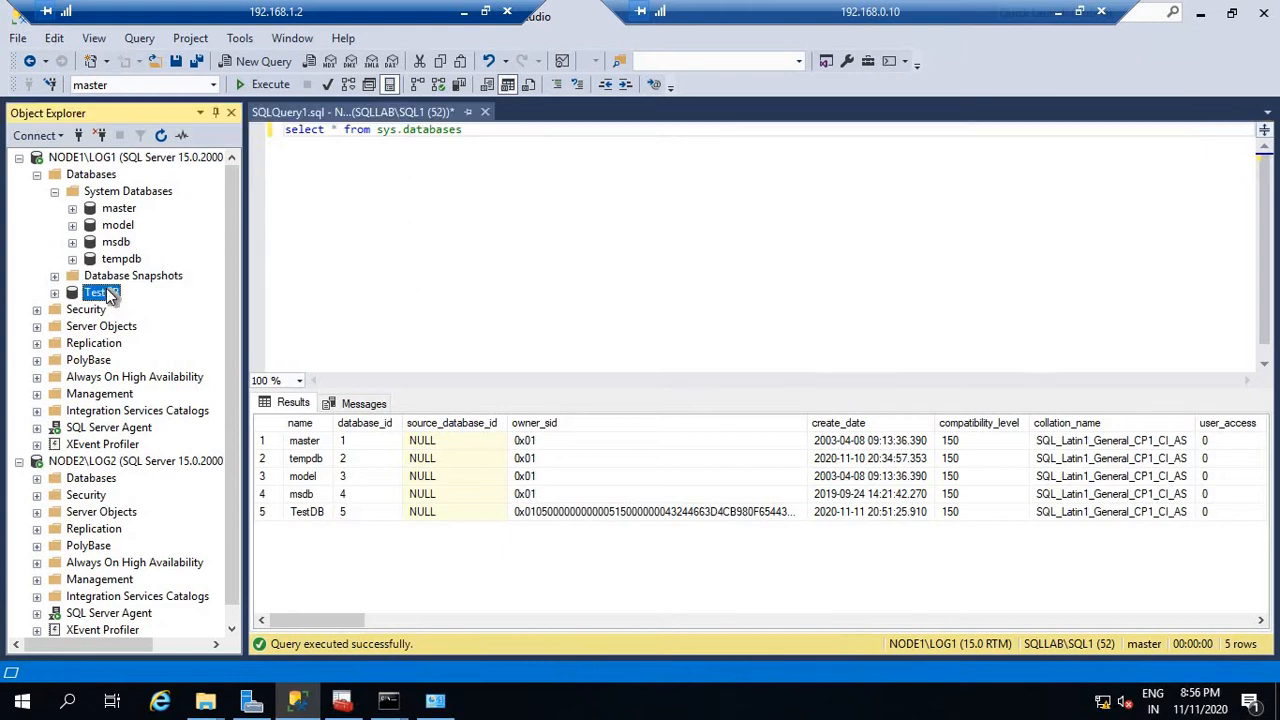
mouse_move(162, 367)
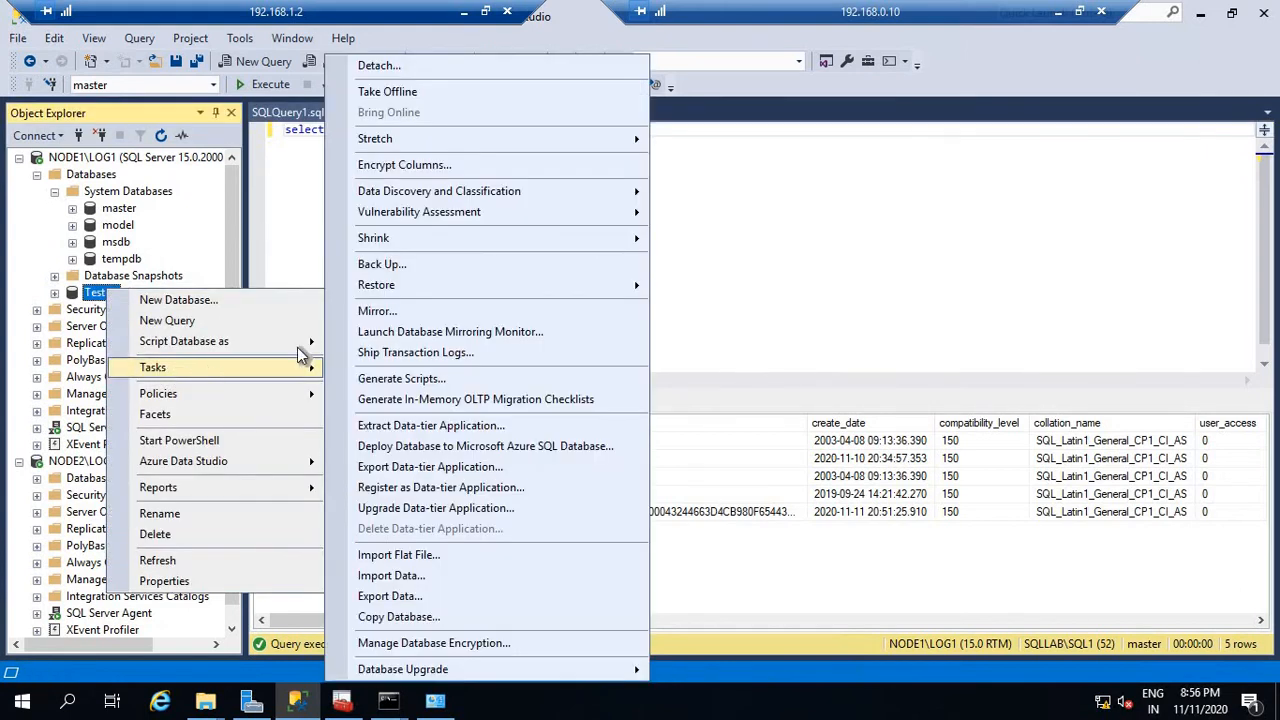
click(402, 352)
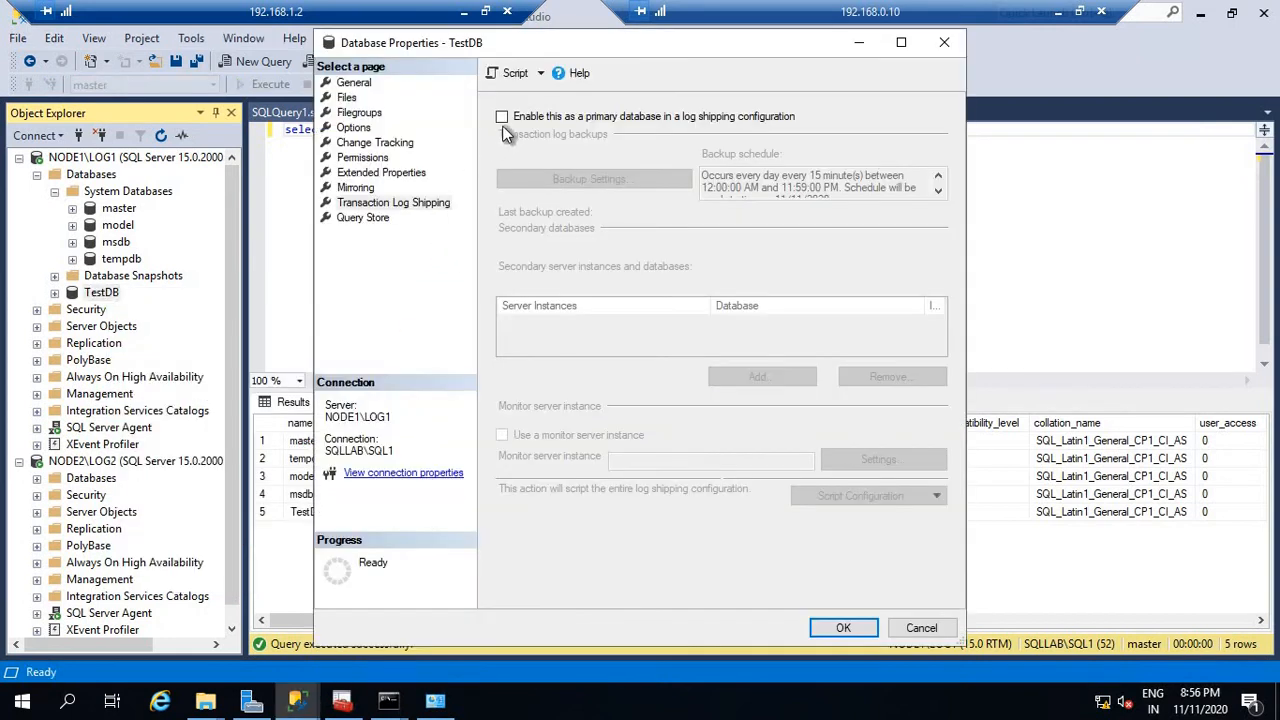
click(503, 116)
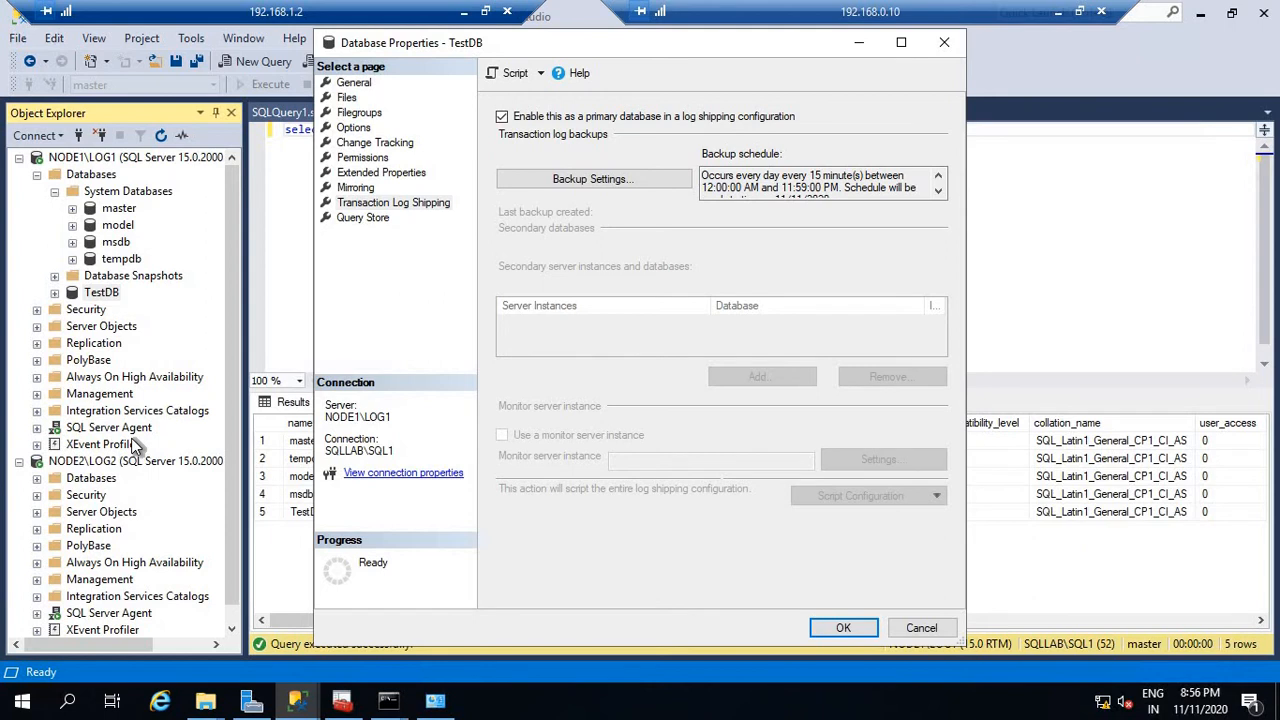
In the transaction log backup settings, set the network backup path to \\node1\Logbackup and the local path to c:\Logbackup.
click(581, 178)
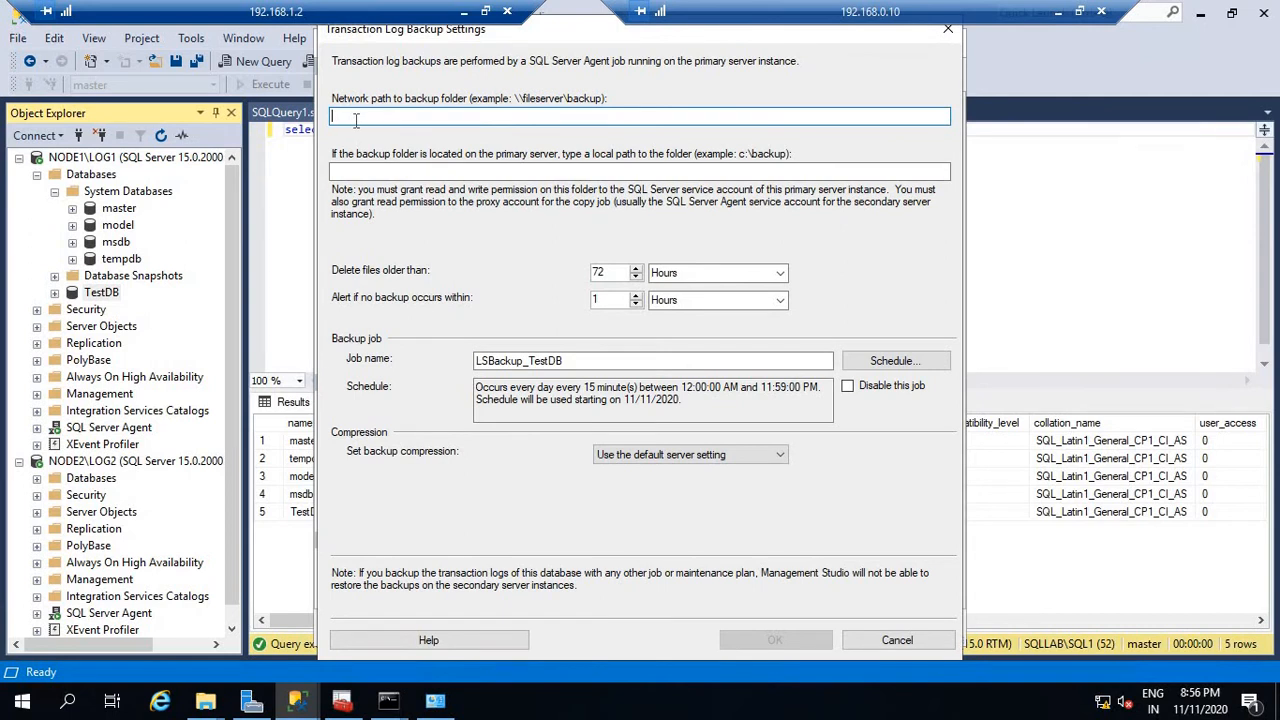
text(\\)
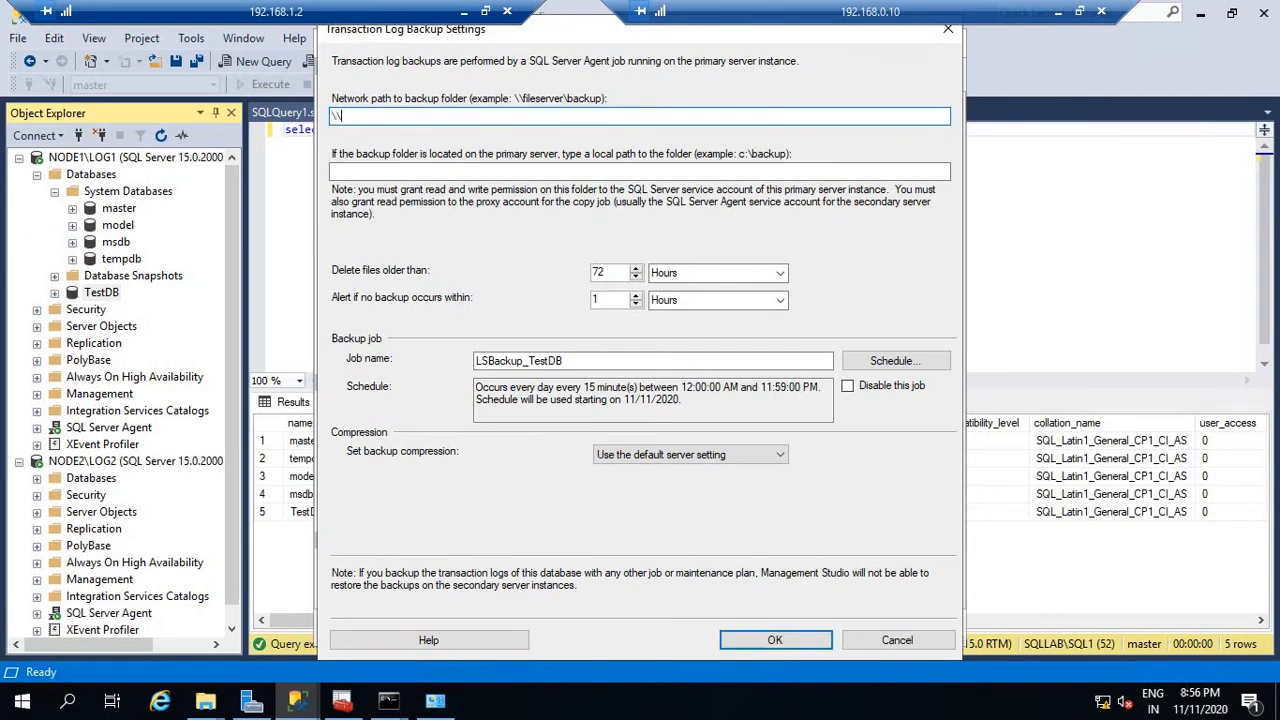
text(node1\Logbackup)
key(Tab)
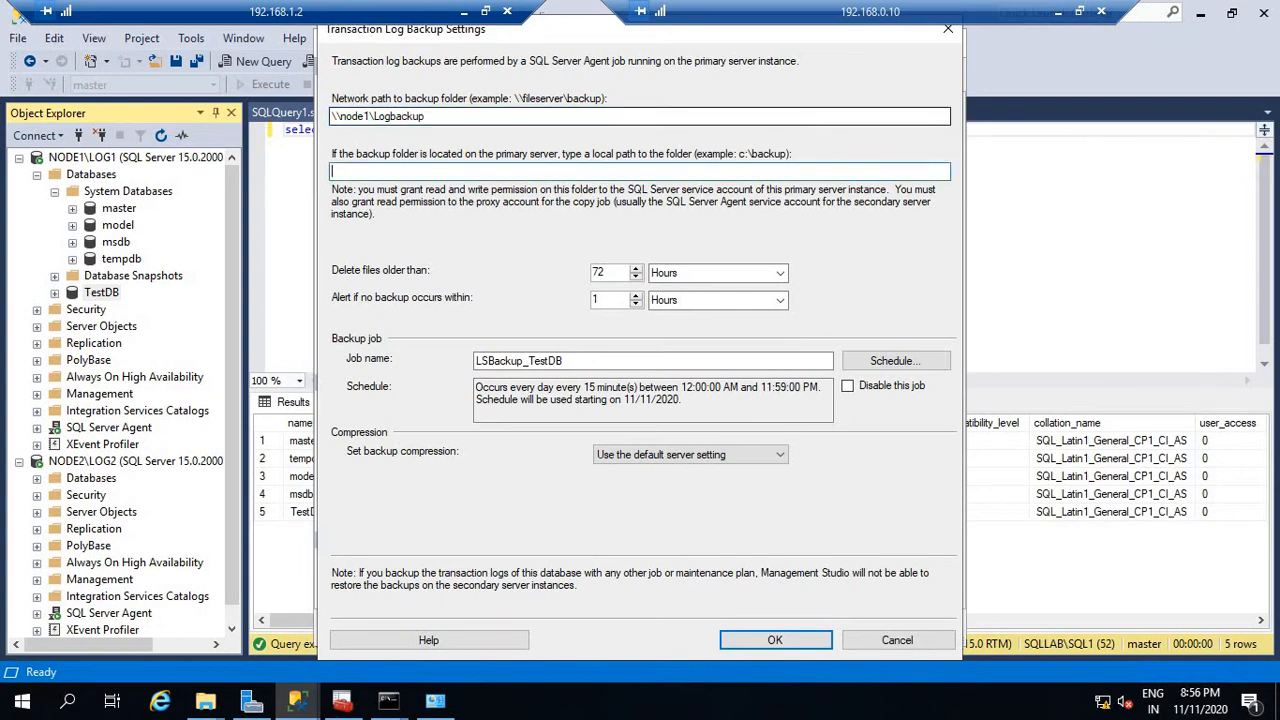
text(c:\Logbackup)
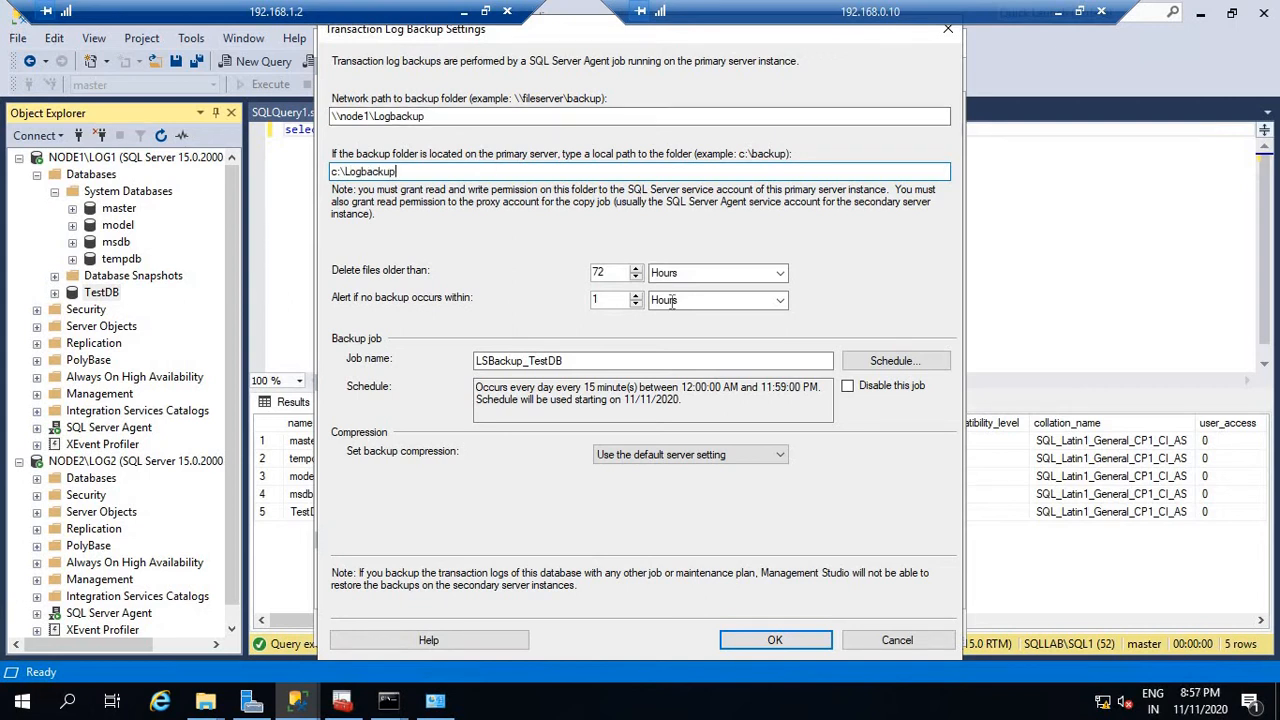
Schedule the LSBackup_TestDB job to occur every 5 minutes and accept the transaction log backup settings.
click(917, 360)
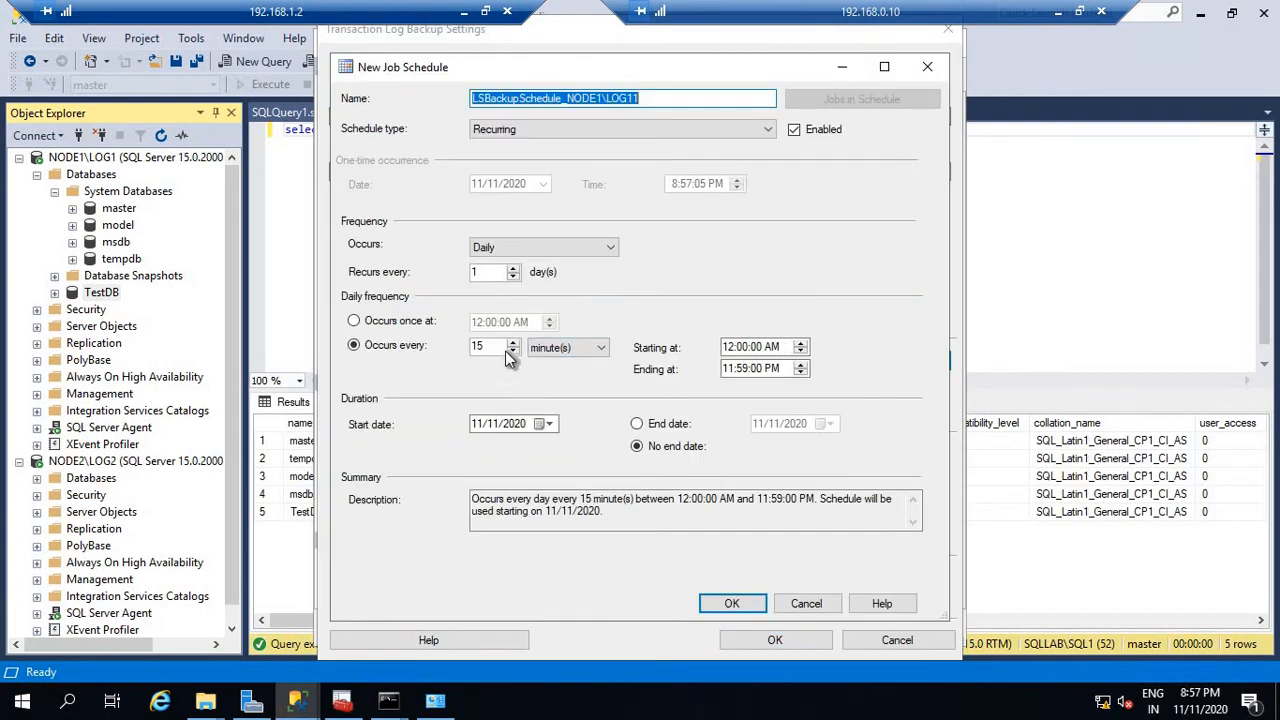
click(385, 355)
text(5)
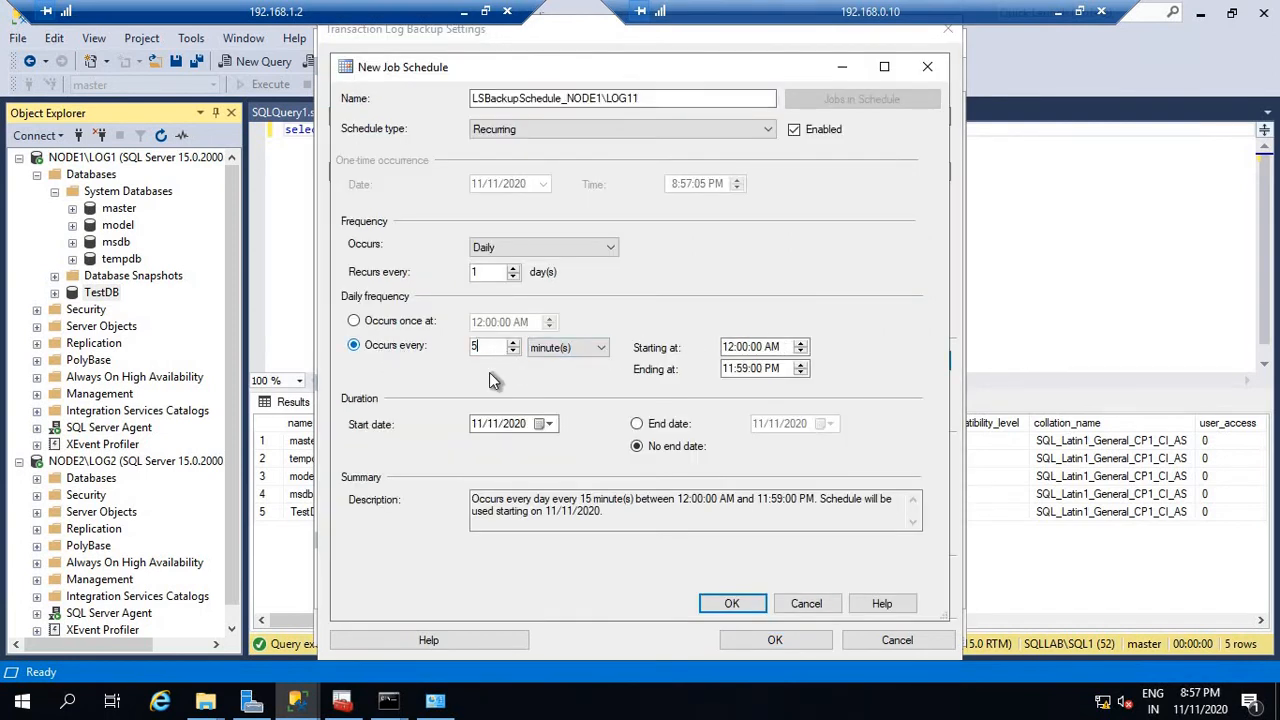
click(732, 605)
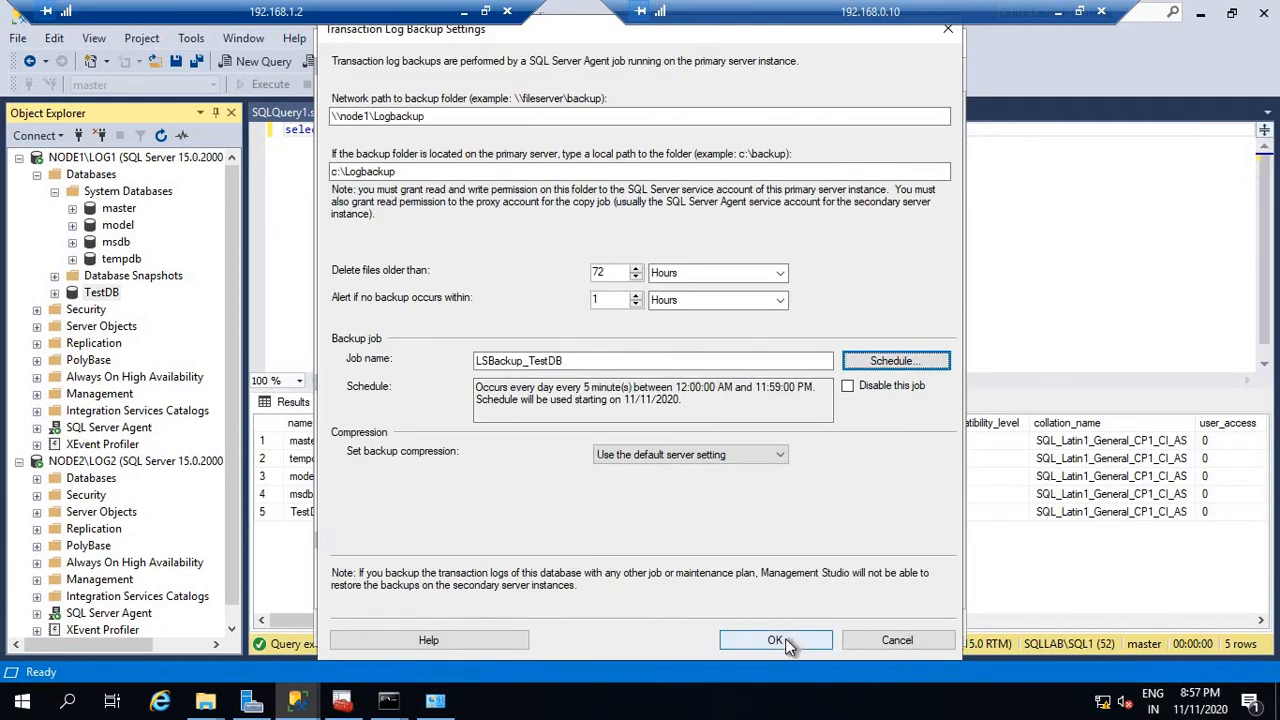
click(783, 636)
Add a secondary database to the log shipping configuration and connect to NODE2\LOG2 as its server instance using Windows Authentication.
click(759, 379)
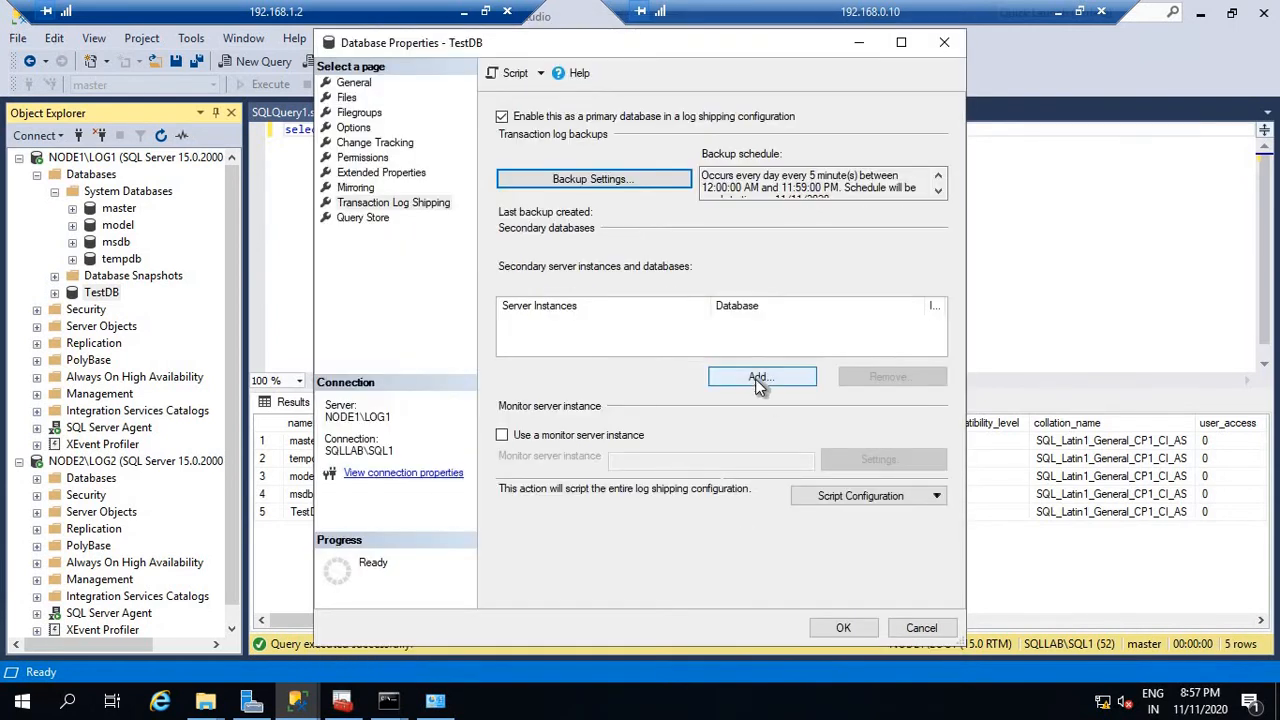
click(871, 93)
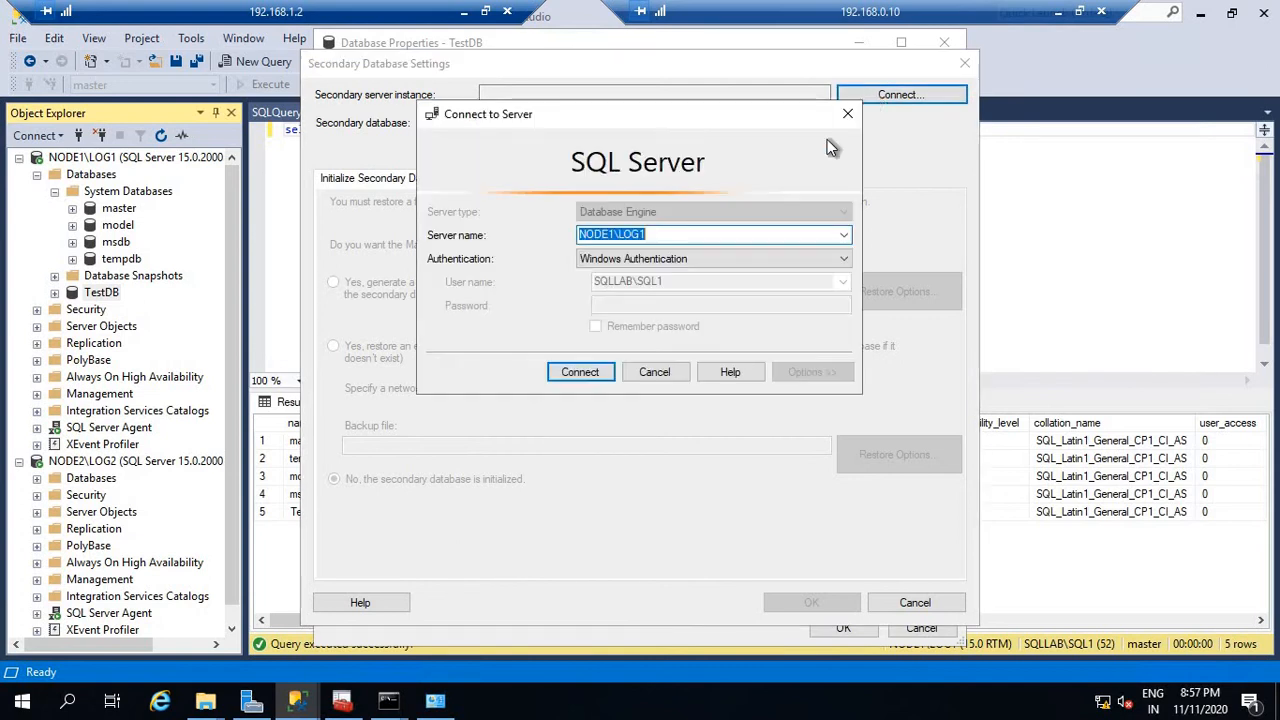
click(847, 234)
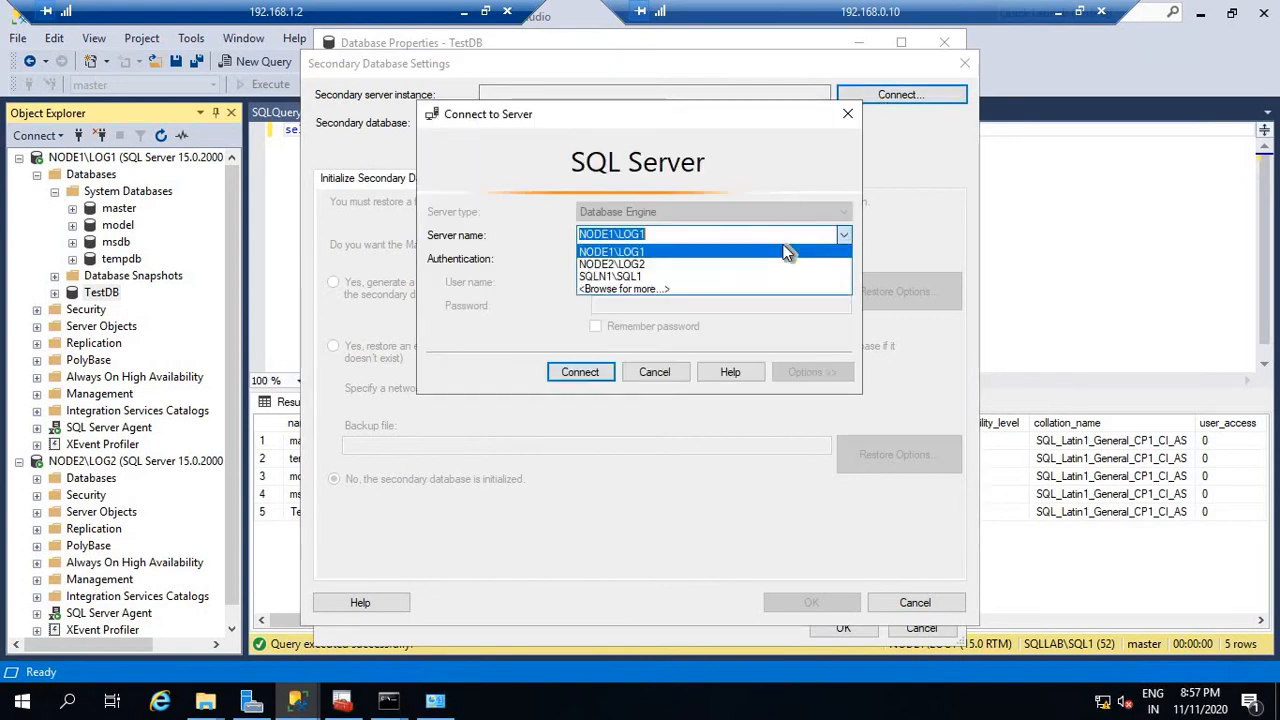
click(727, 265)
click(600, 378)
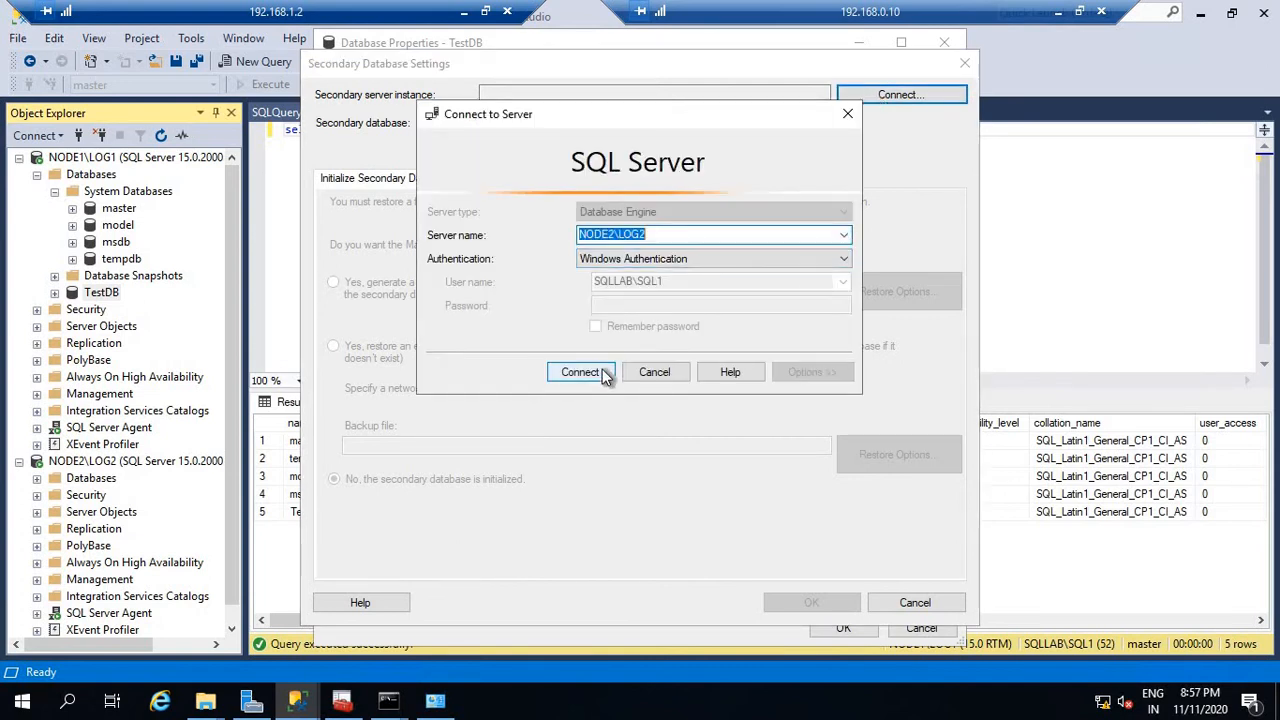
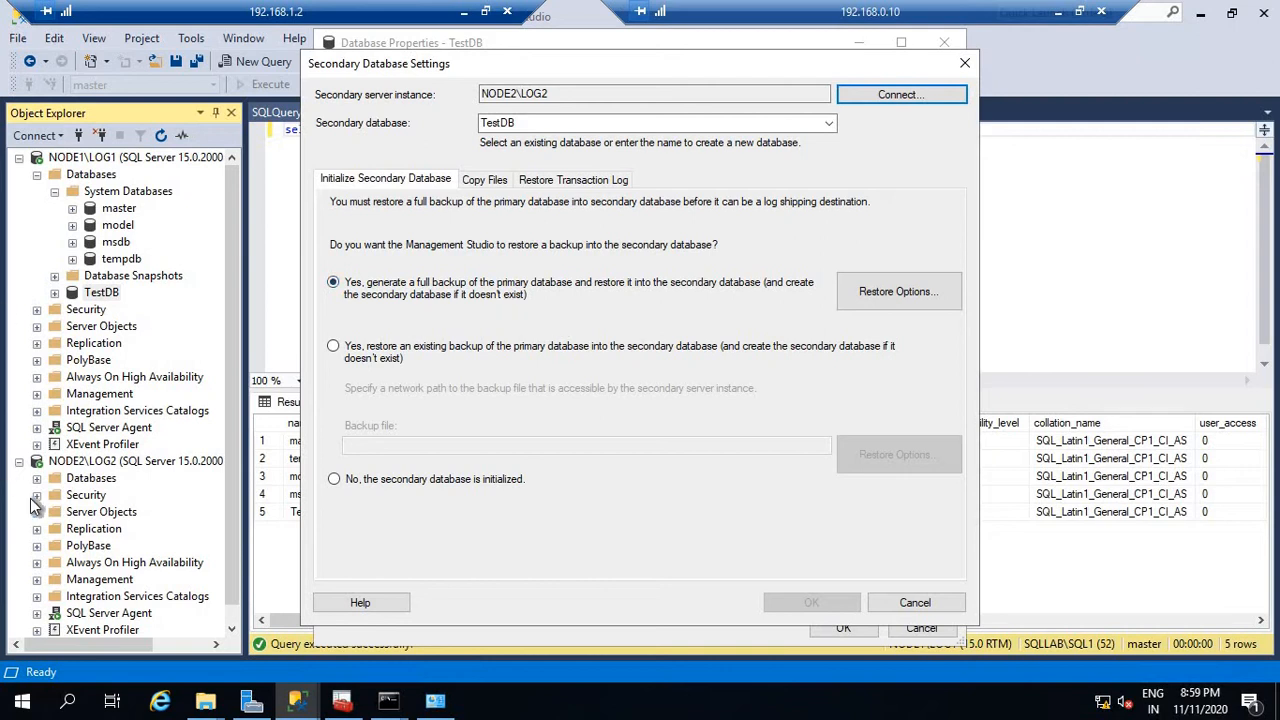
View the restore folder options without changing them, and choose that the secondary database is already initialized.
click(900, 296)
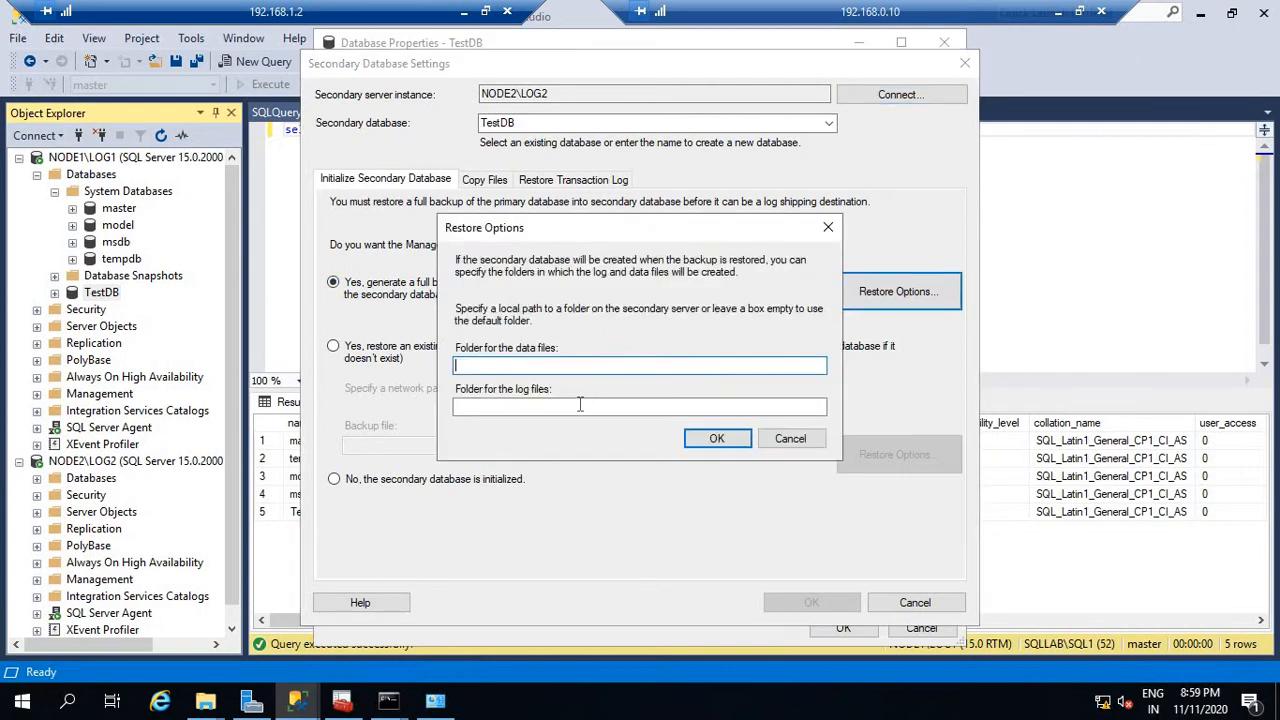
click(792, 439)
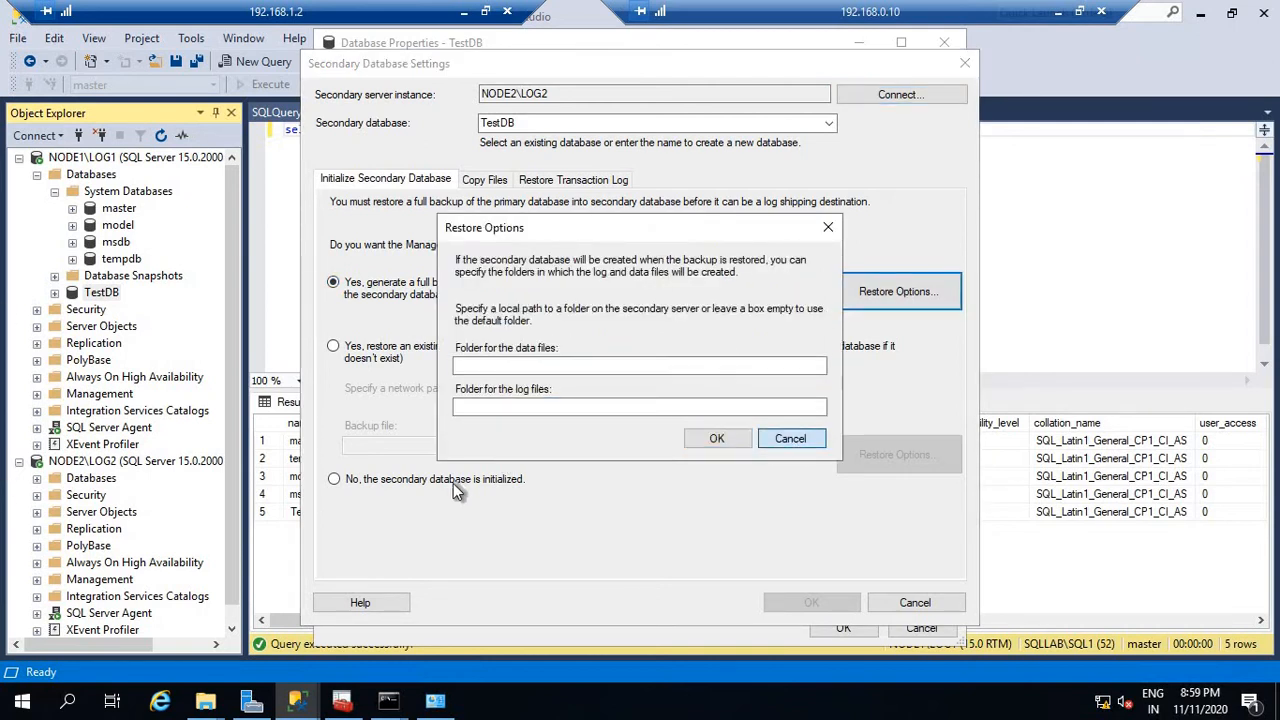
click(367, 481)
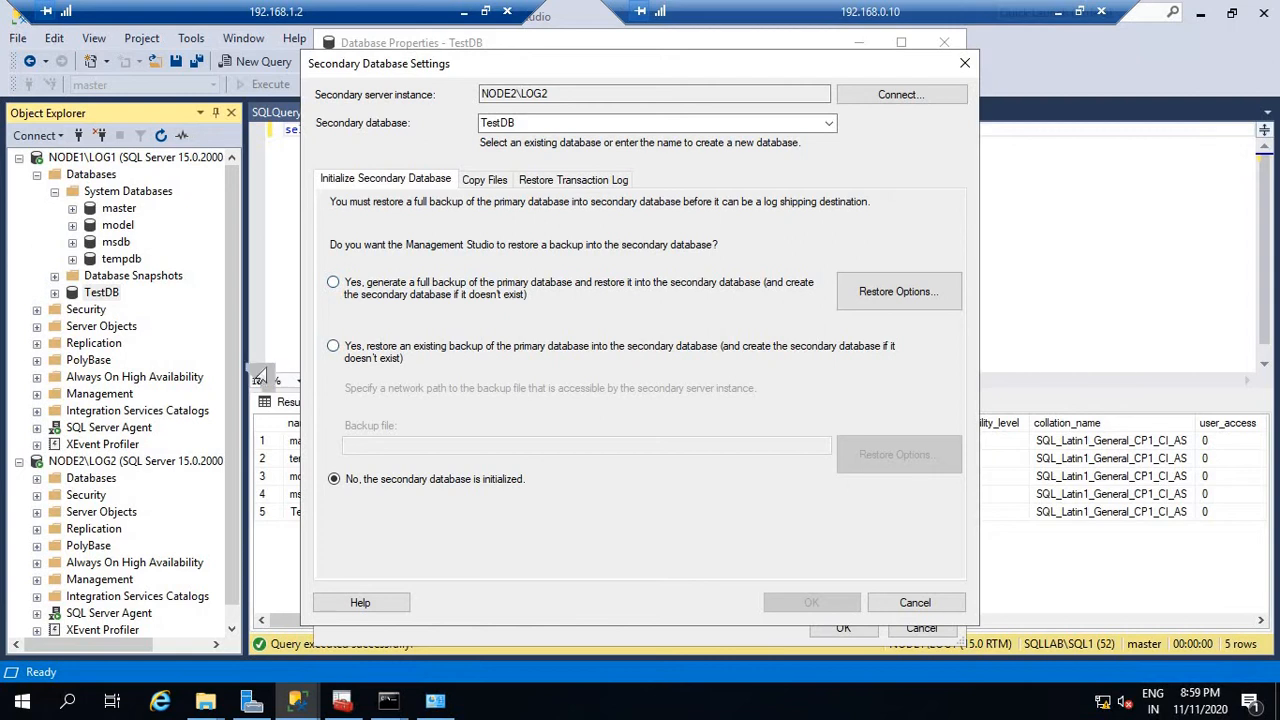
Set up a full backup of TestDB on NODE1\LOG1 and remove the default destination file.
right_click(120, 292)
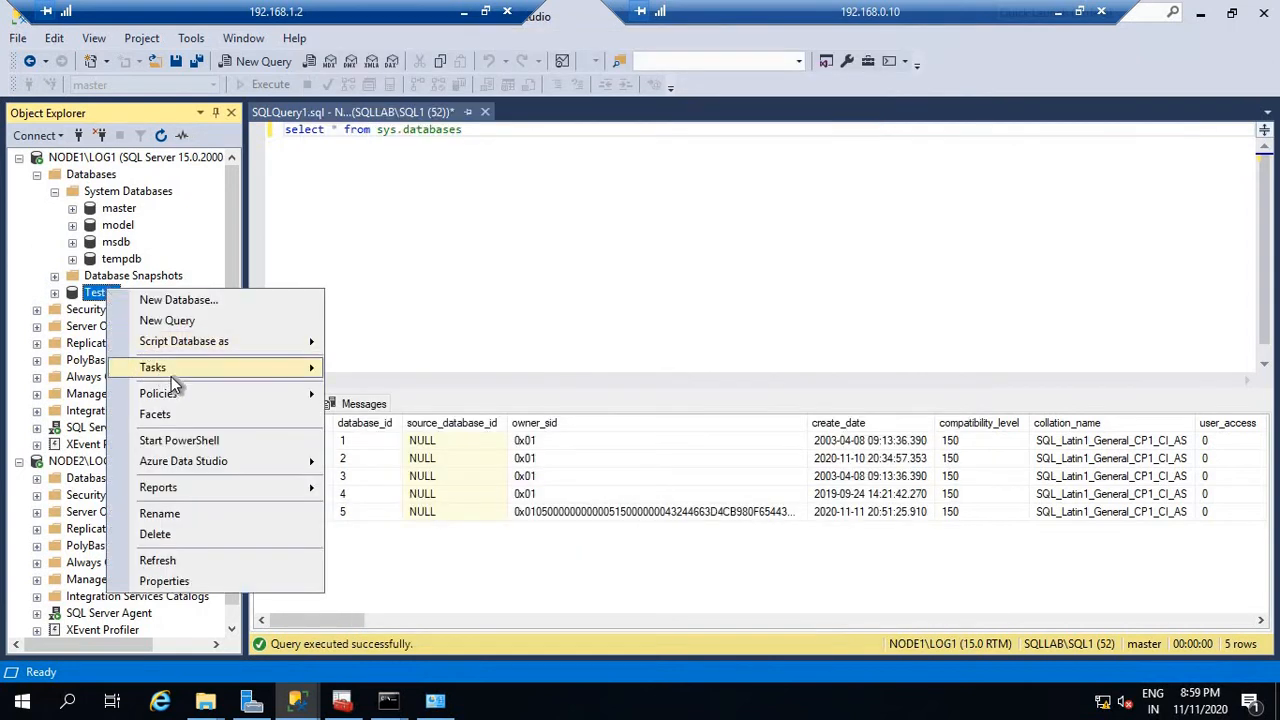
mouse_move(171, 376)
click(395, 264)
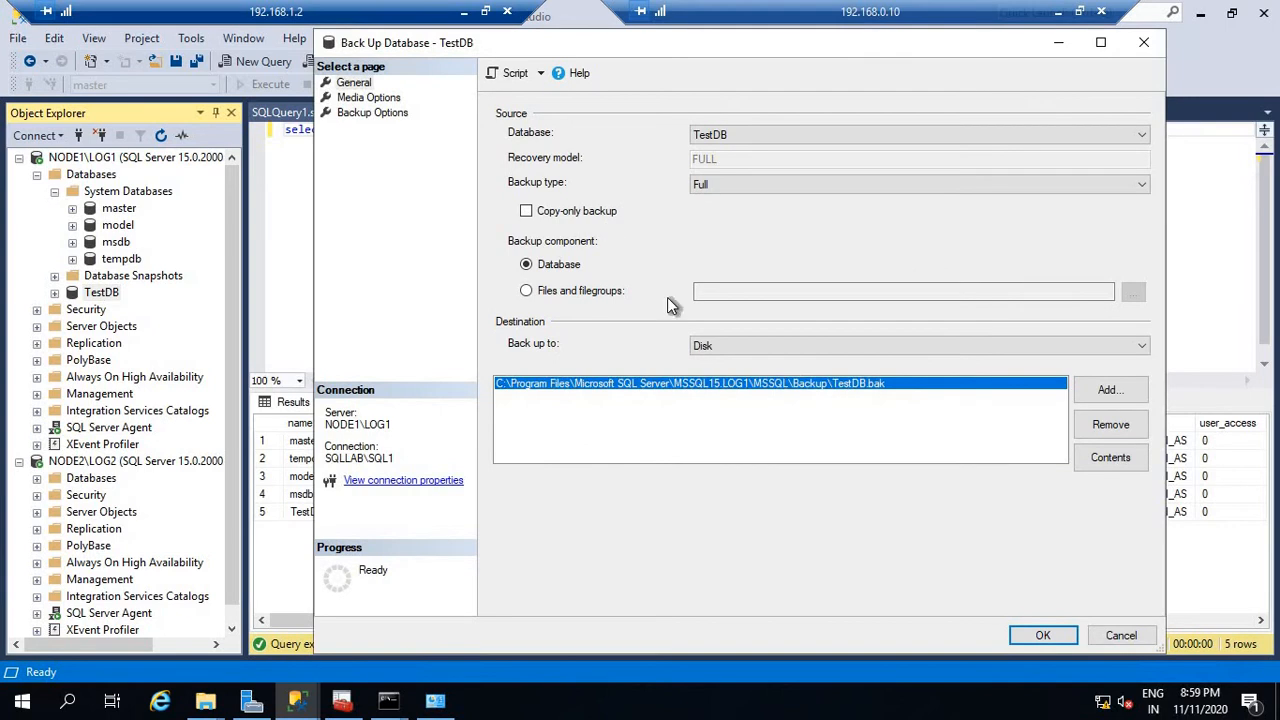
click(1110, 424)
Add C:\LogBackup\TestDB_Full.bak as the disk destination and run the full backup of TestDB.
click(1108, 389)
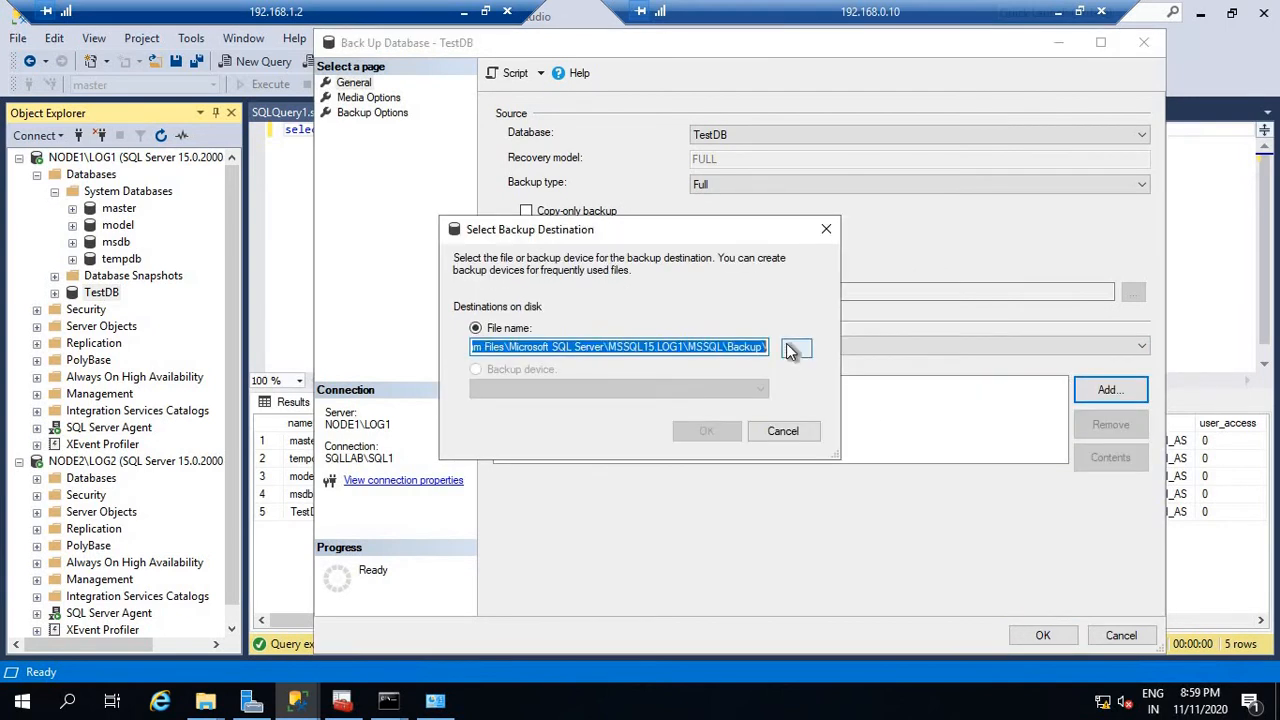
click(795, 347)
click(504, 228)
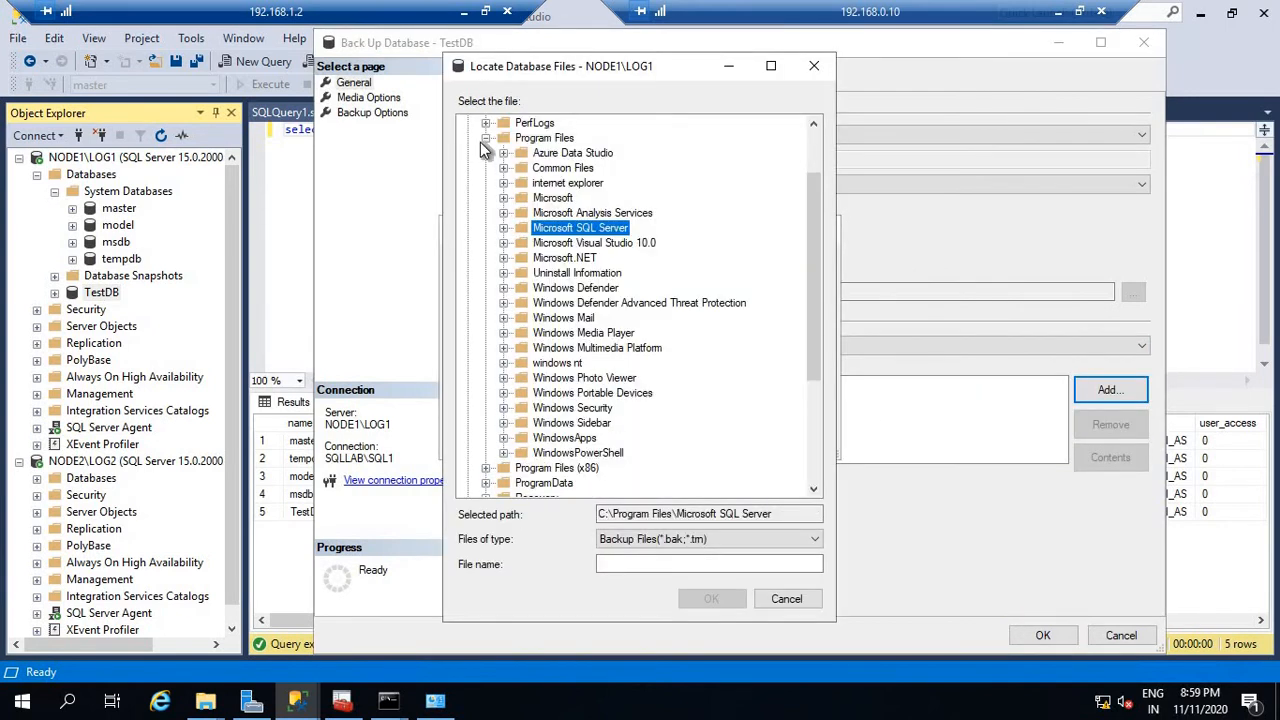
click(488, 138)
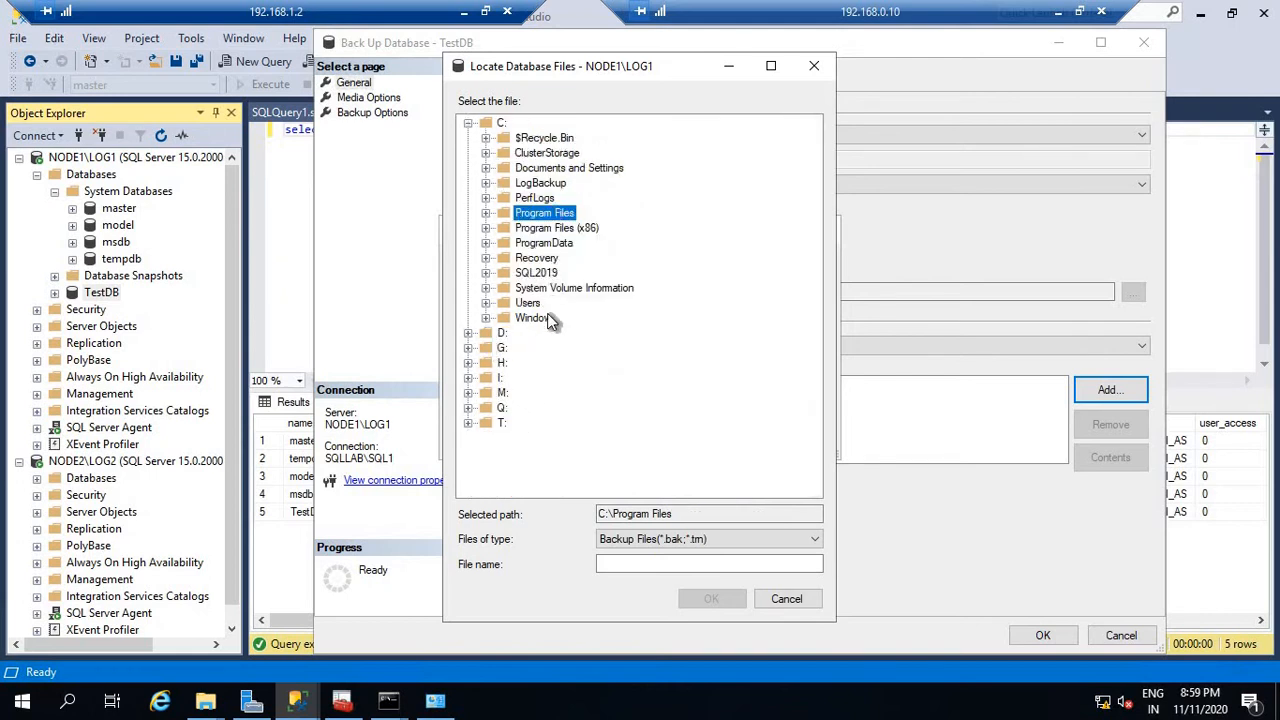
click(545, 184)
click(622, 564)
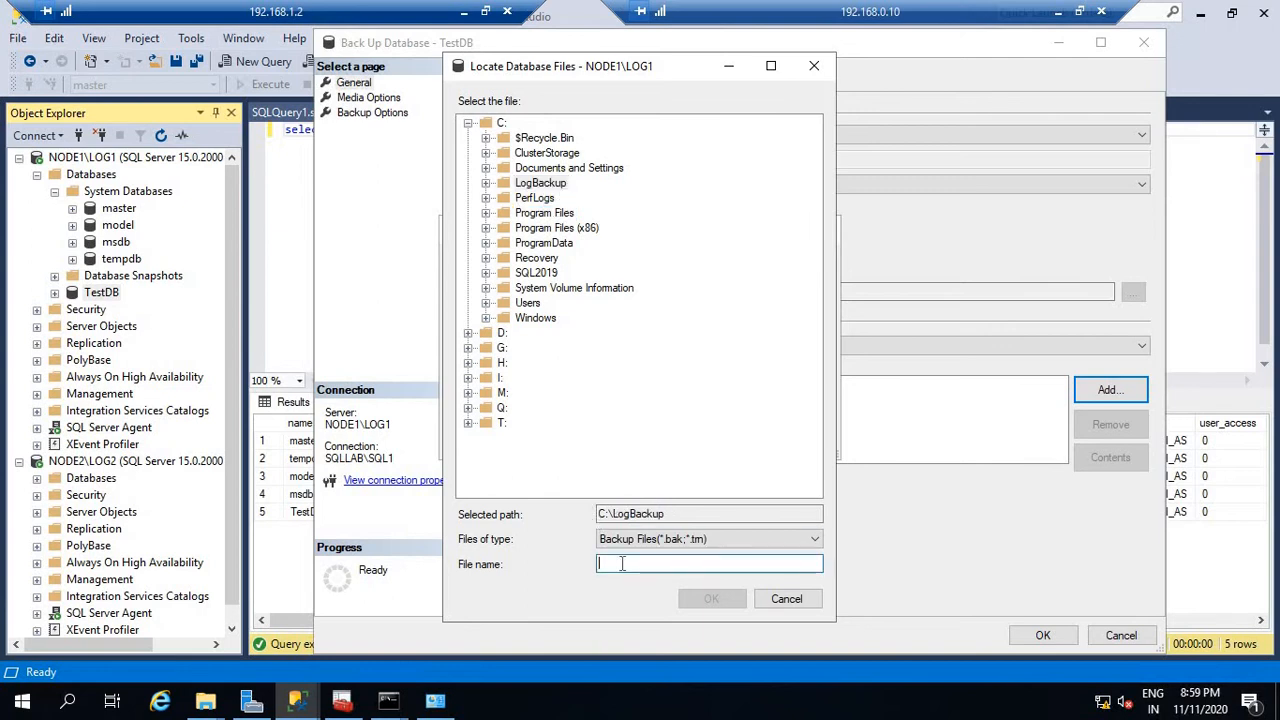
text(TestDB)
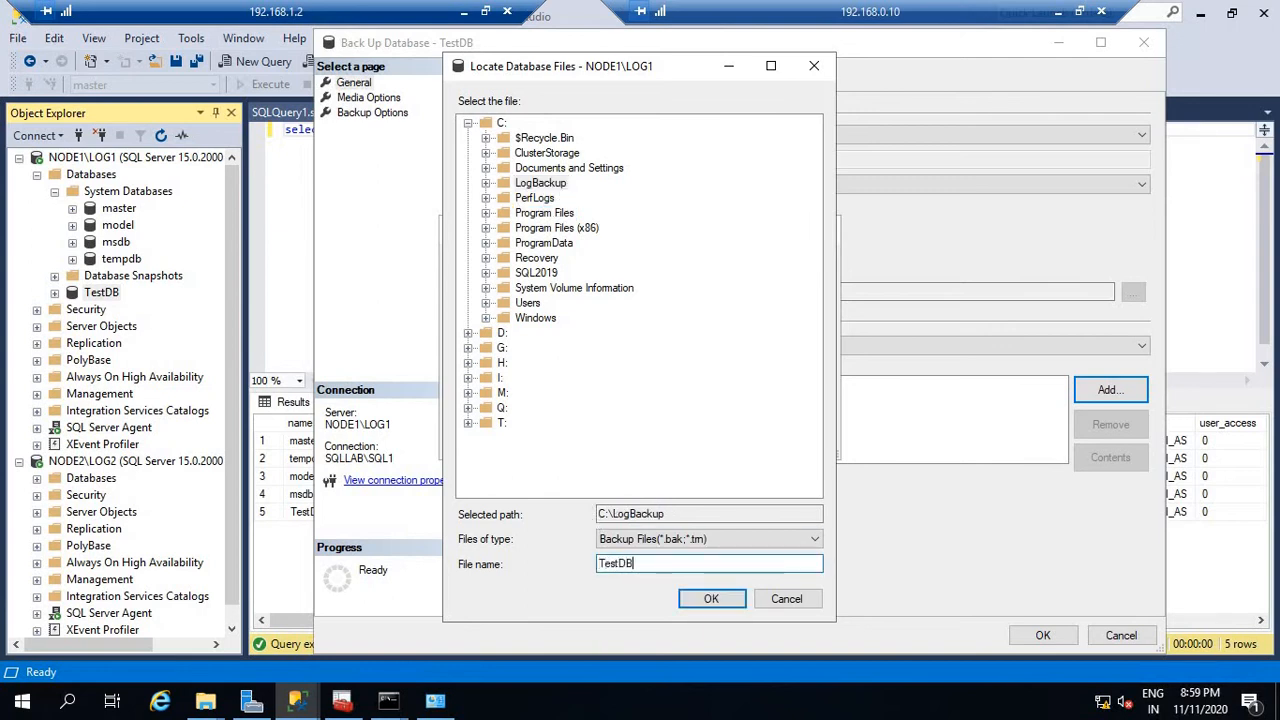
text(_Full.bak)
click(718, 603)
click(706, 432)
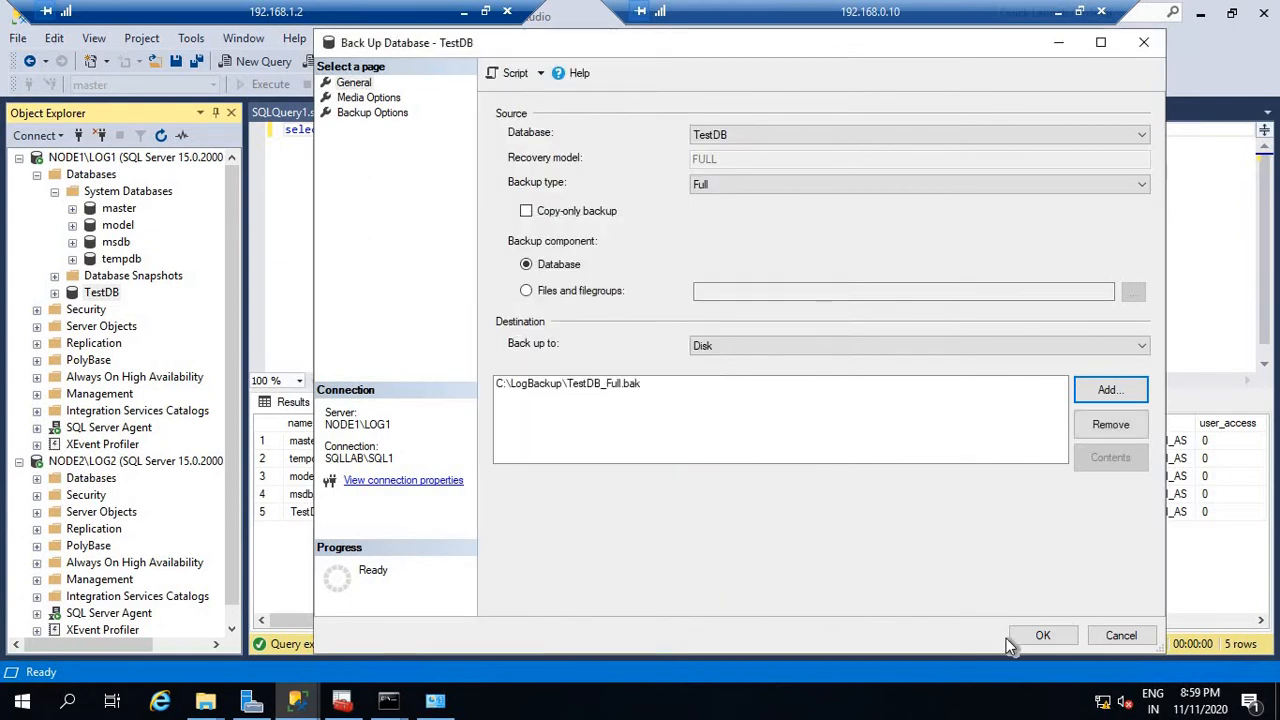
click(1046, 635)
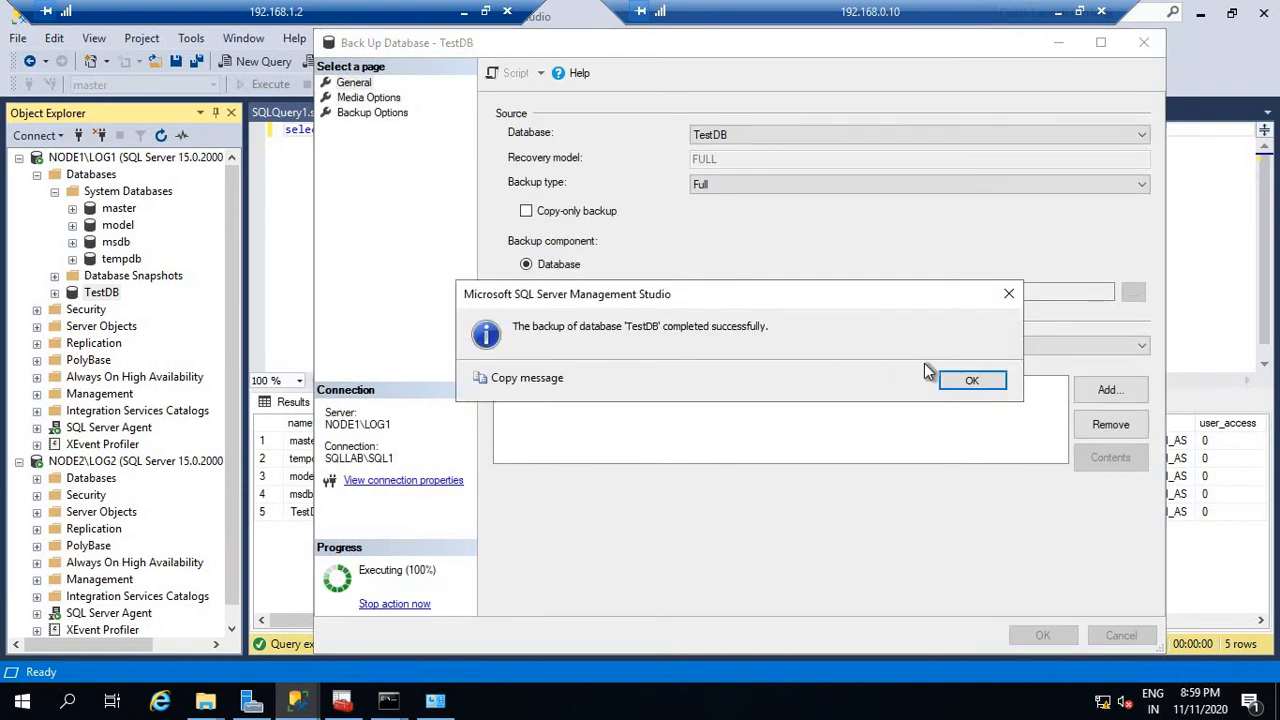
key(Return)
Start another backup of TestDB on NODE1\LOG1 and set the backup type to Transaction Log.
right_click(119, 292)
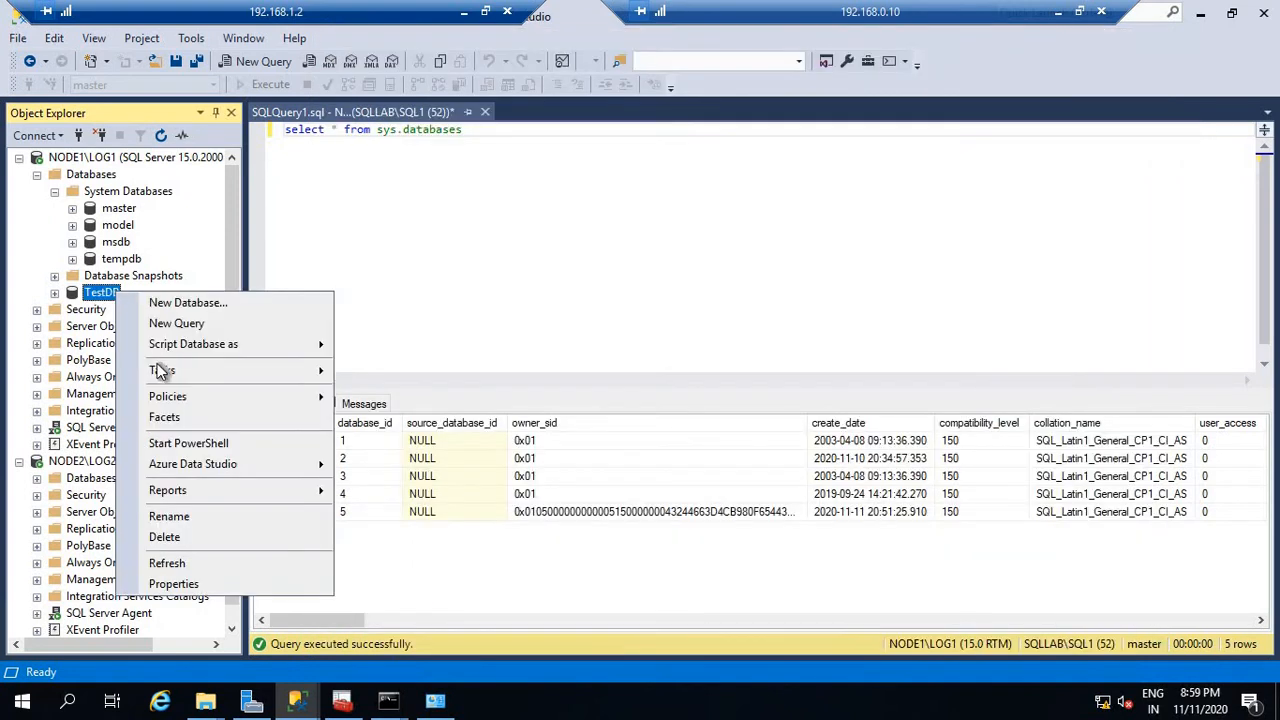
click(165, 371)
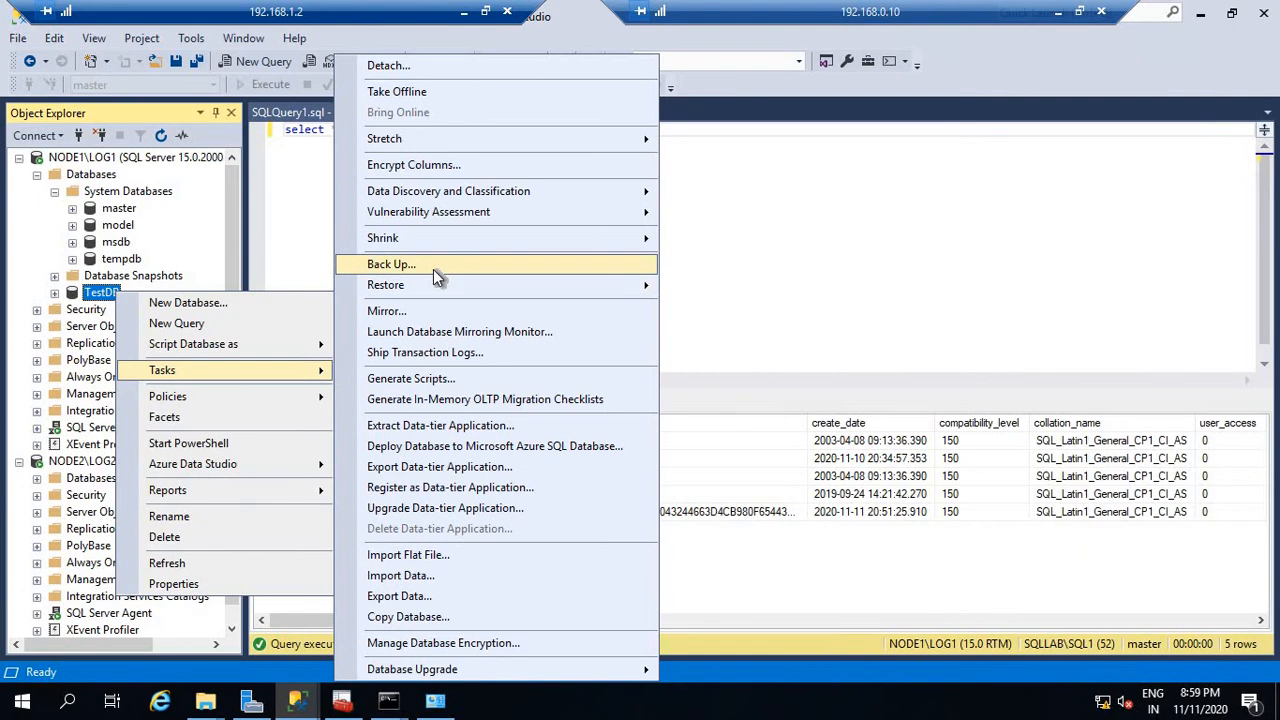
click(433, 267)
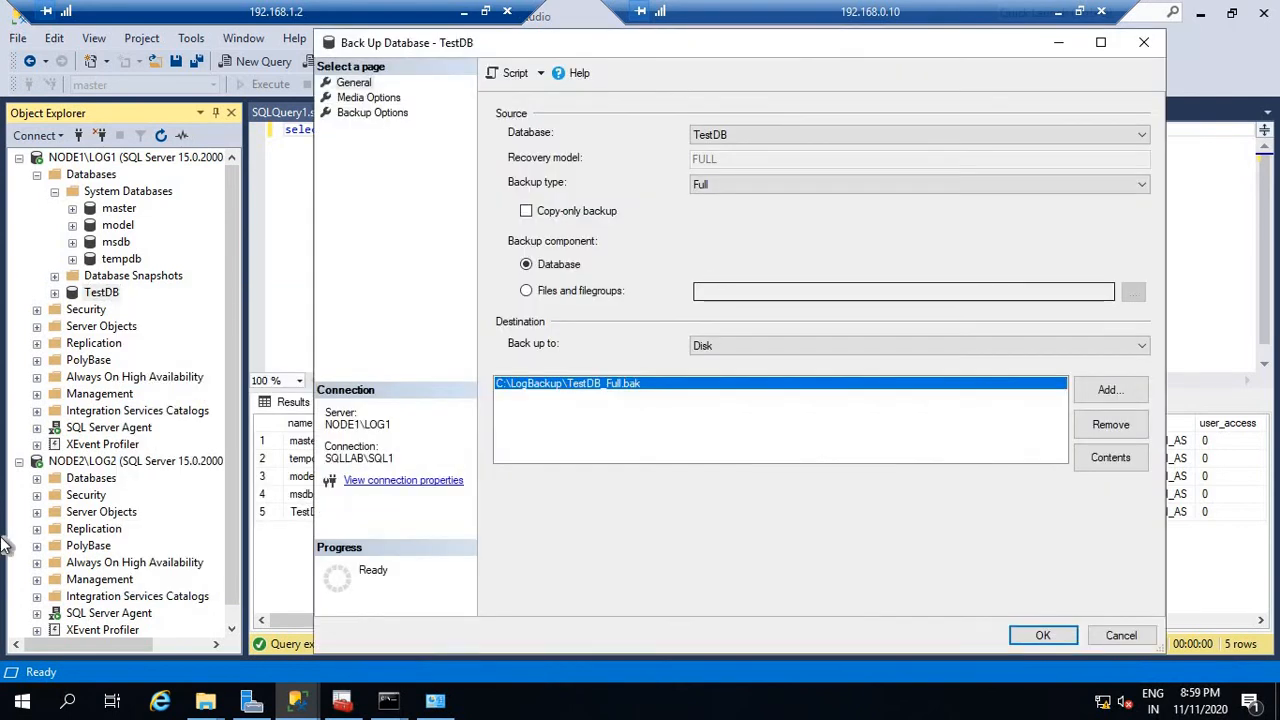
click(749, 186)
click(750, 226)
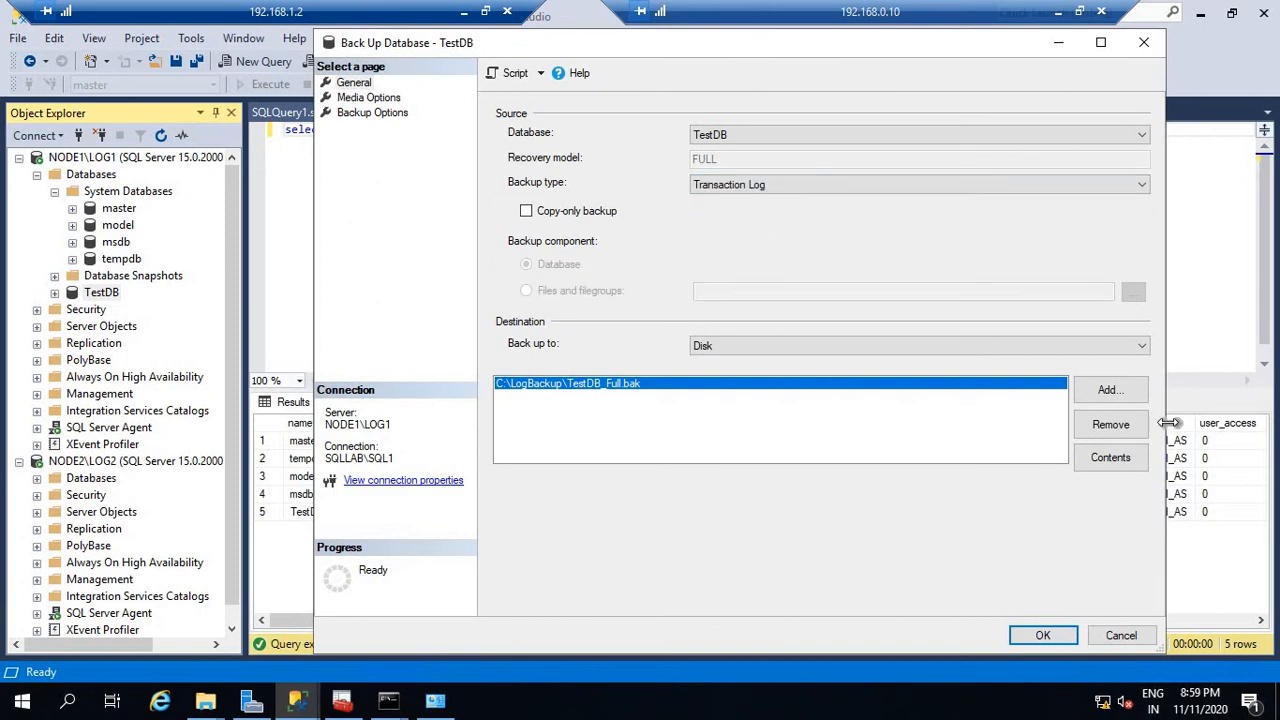
Remove the TestDB_Full.bak destination from the transaction log backup and browse to C:\LogBackup for a new disk file.
click(1100, 425)
click(1107, 391)
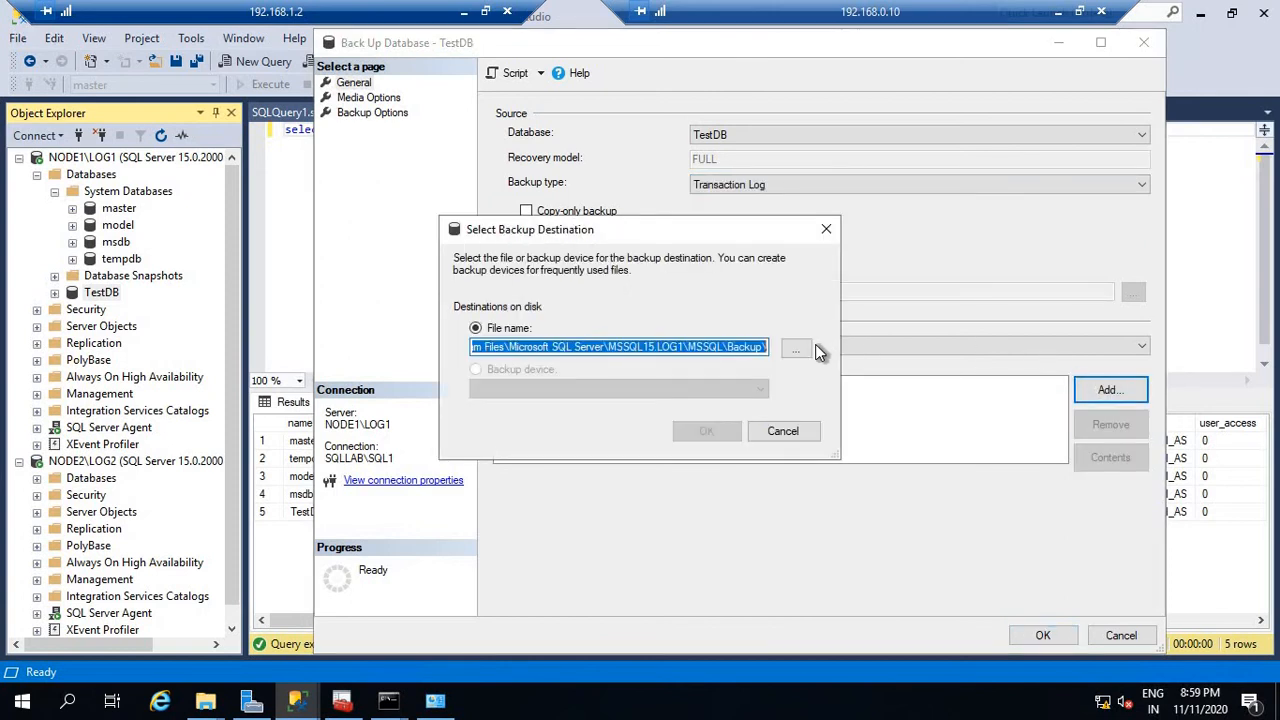
click(808, 349)
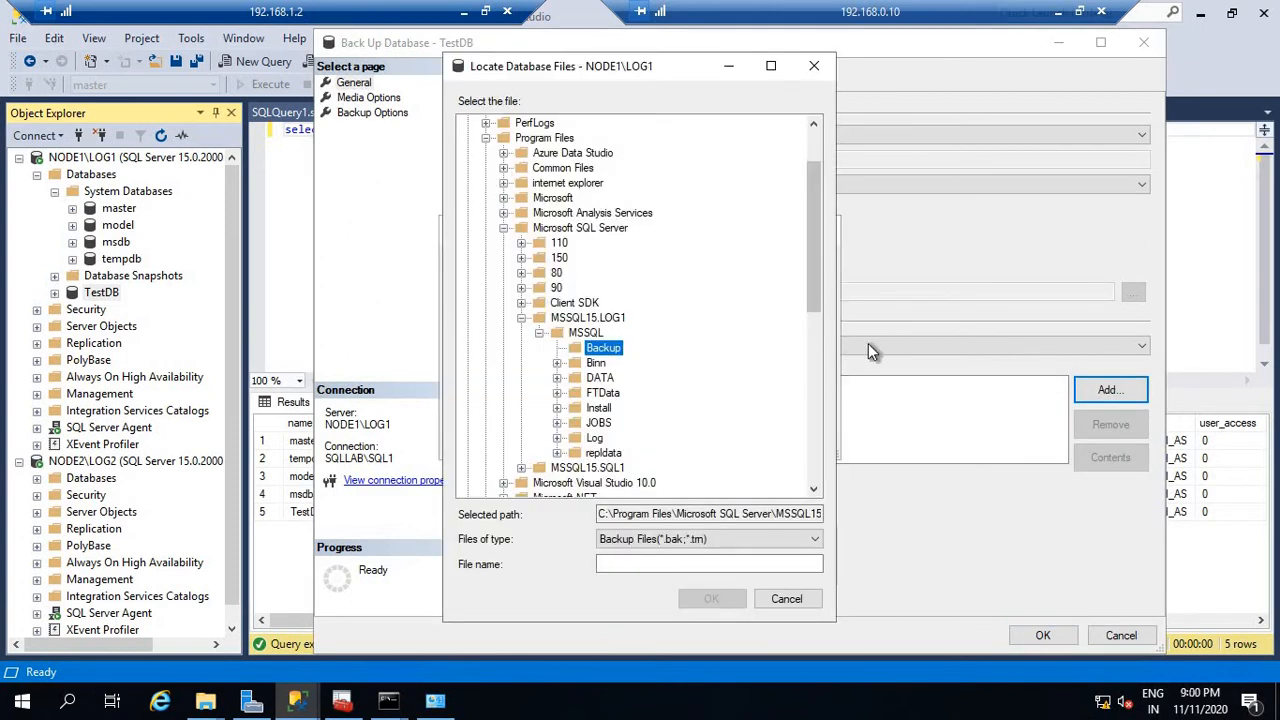
click(503, 228)
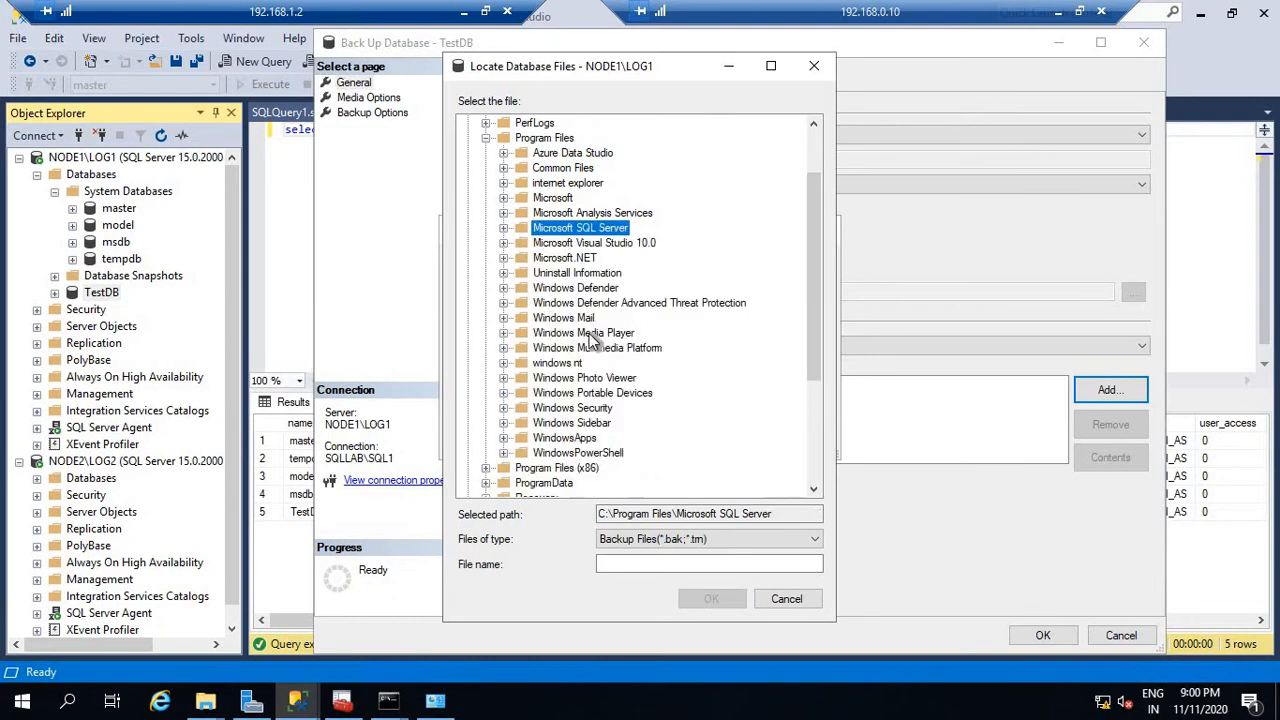
scroll(530, 195, up, 2)
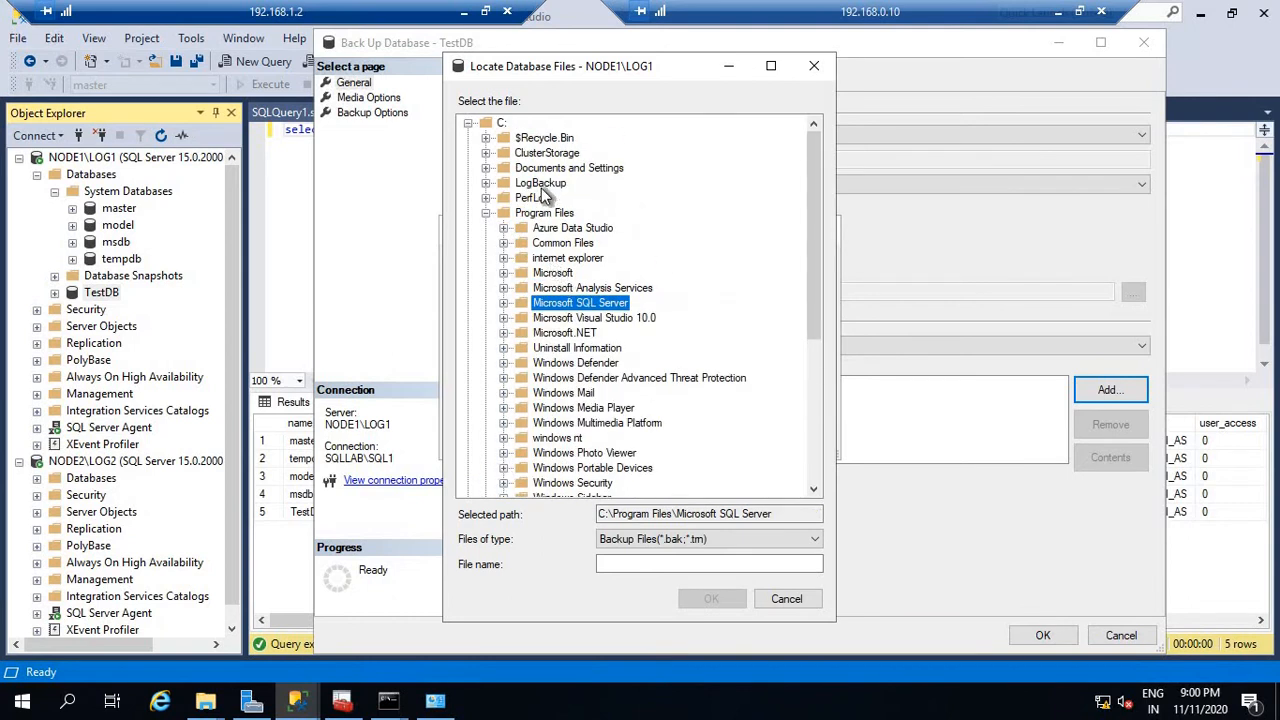
click(541, 185)
Name the destination file TrstDB_Tran.trn and run the transaction log backup of TestDB.
click(610, 563)
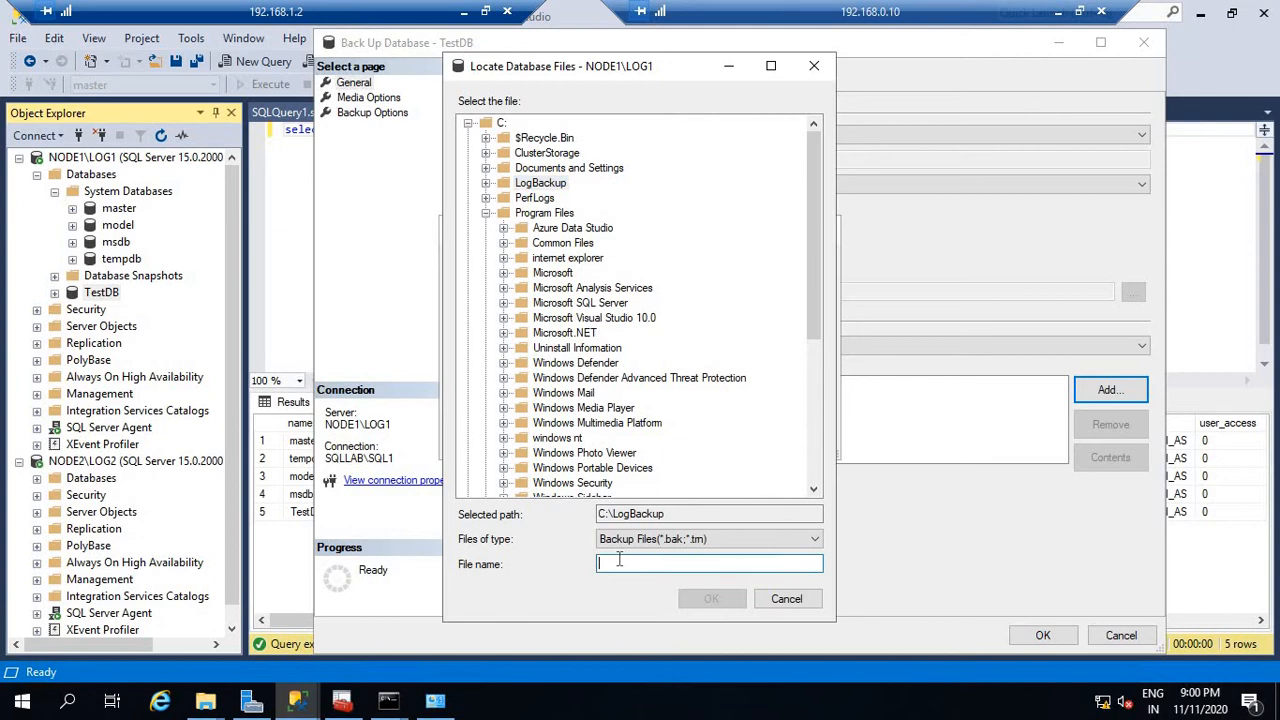
text(TrstDB_)
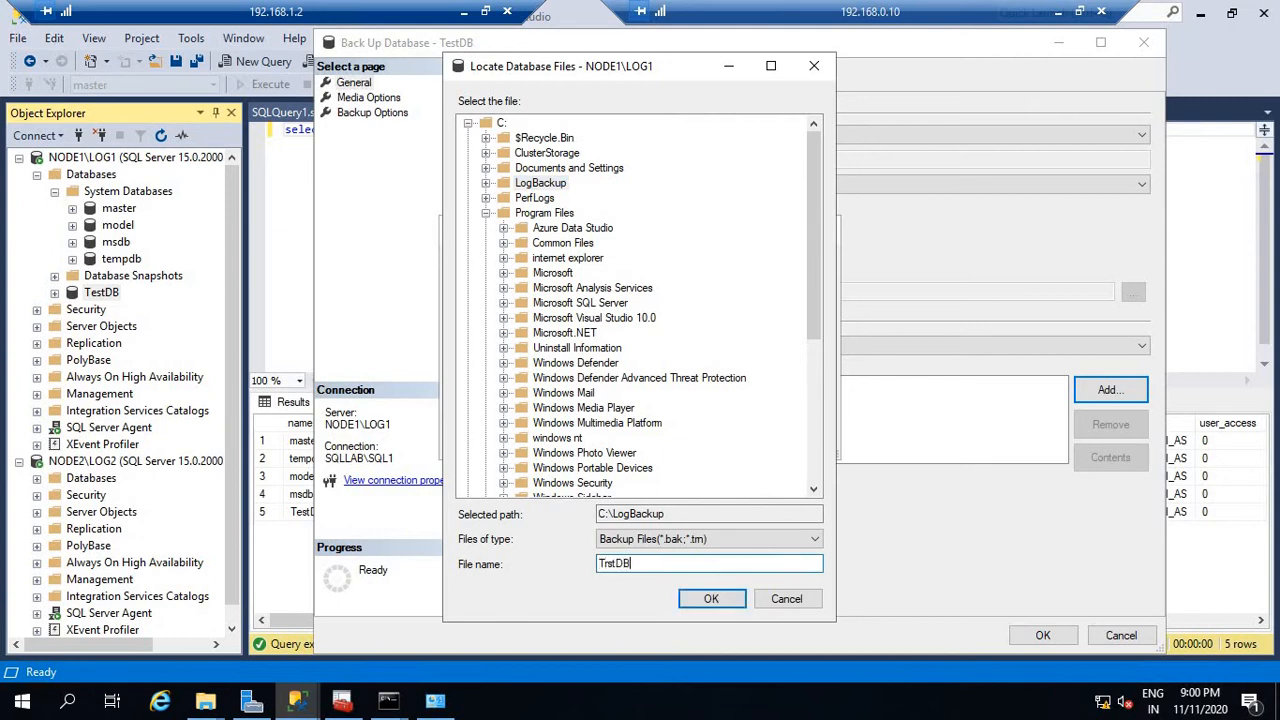
text(Tran.trn)
key(Return)
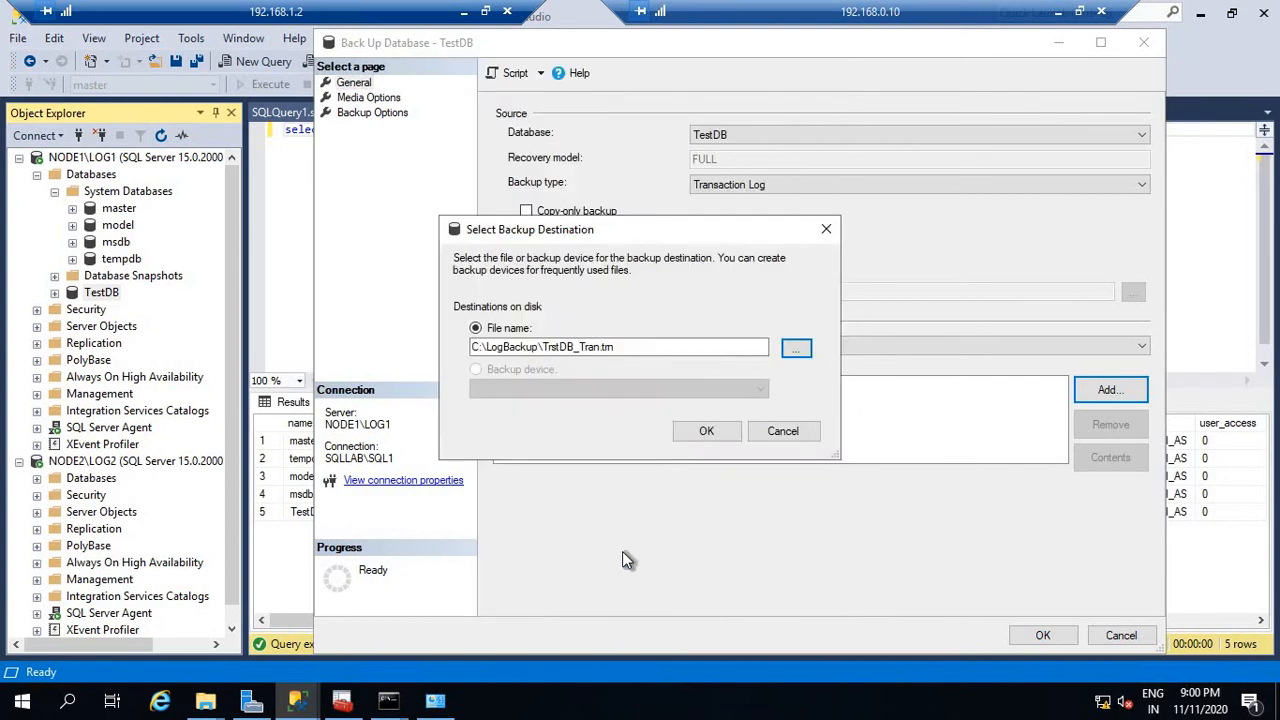
click(707, 432)
click(1034, 637)
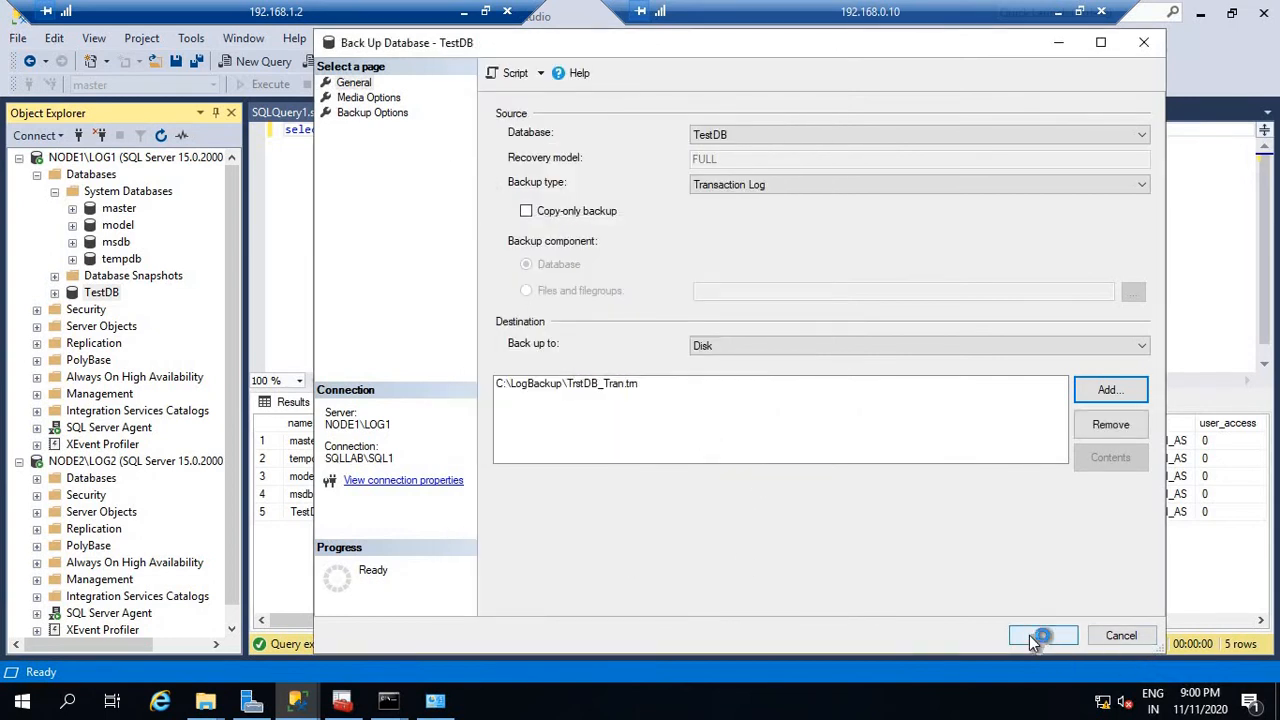
click(945, 386)
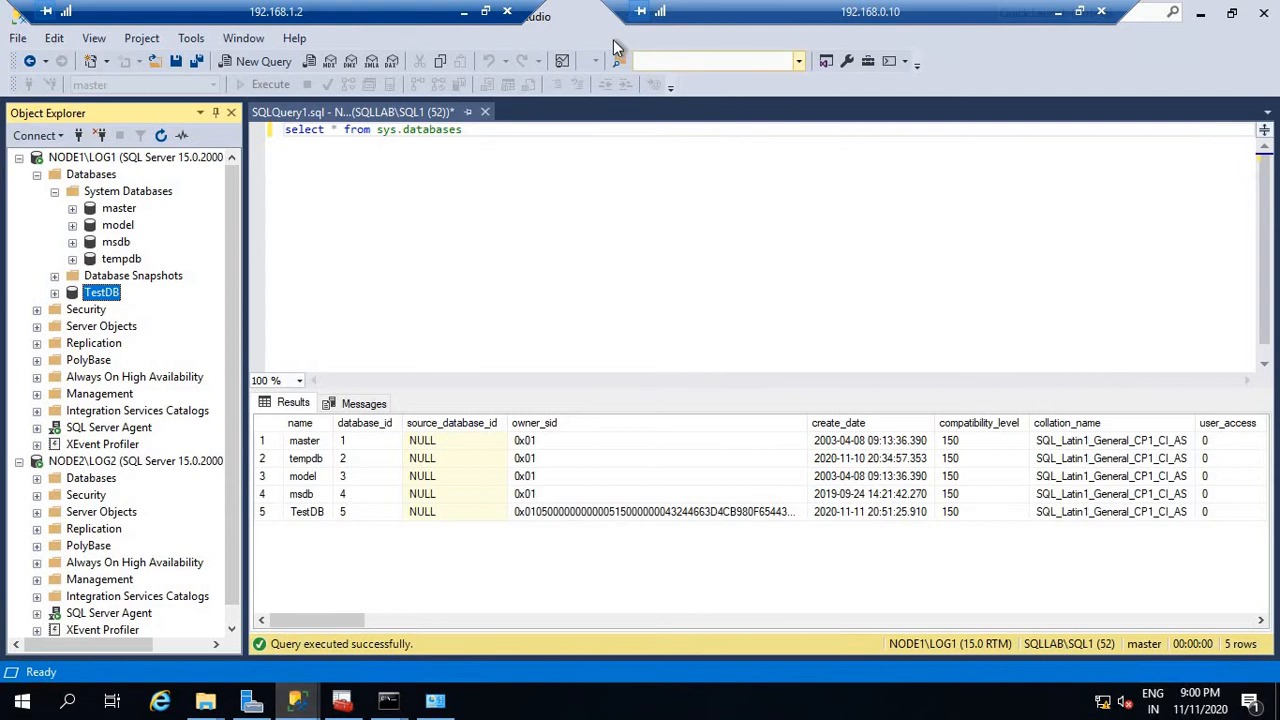
Switch to the 192.168.1.3 remote session and connect Management Studio to NODE2\LOG2 with Windows Authentication.
click(464, 12)
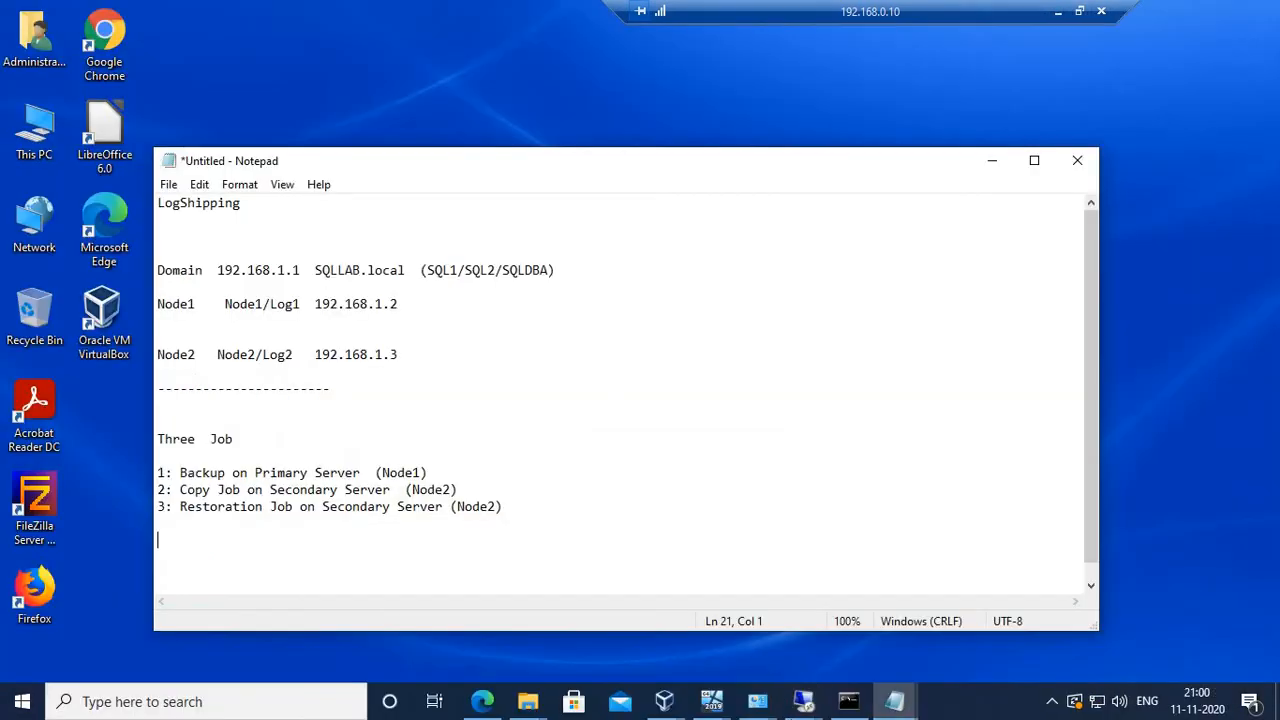
mouse_move(808, 686)
click(995, 615)
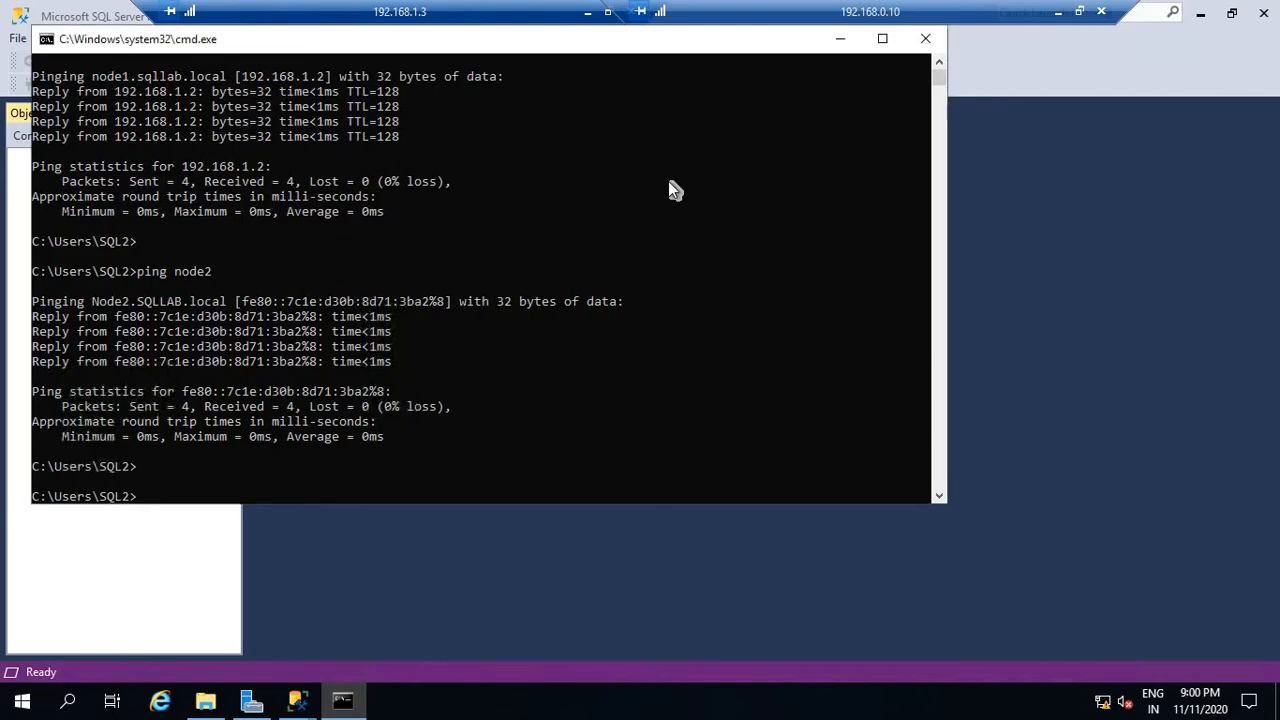
click(840, 49)
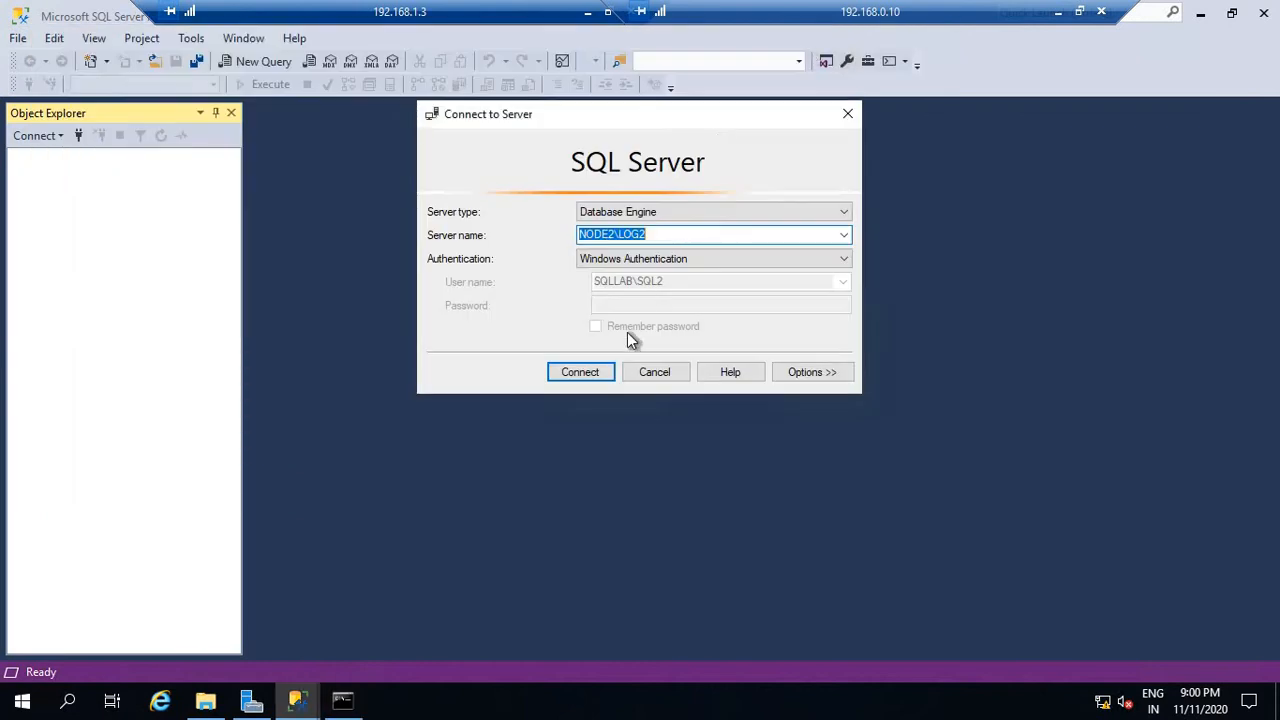
click(588, 375)
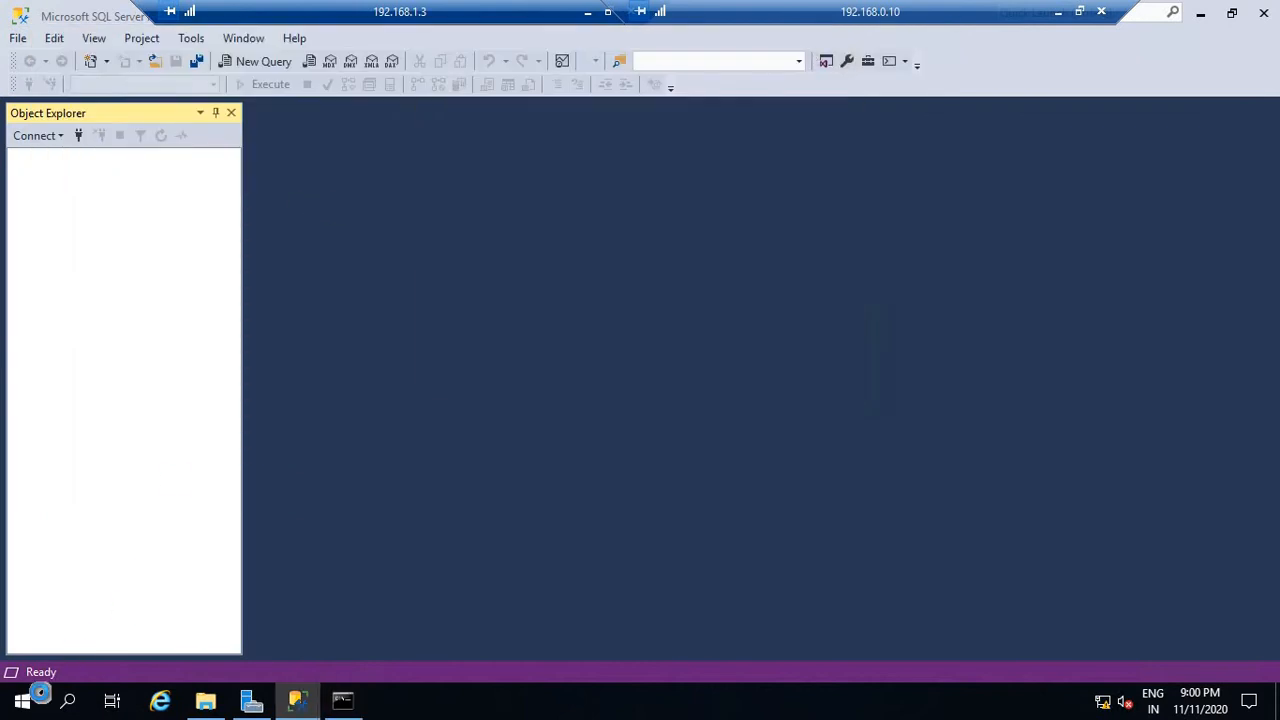
Open the shared folder \\node1\LogBackup from the Node2 server.
right_click(22, 705)
click(85, 605)
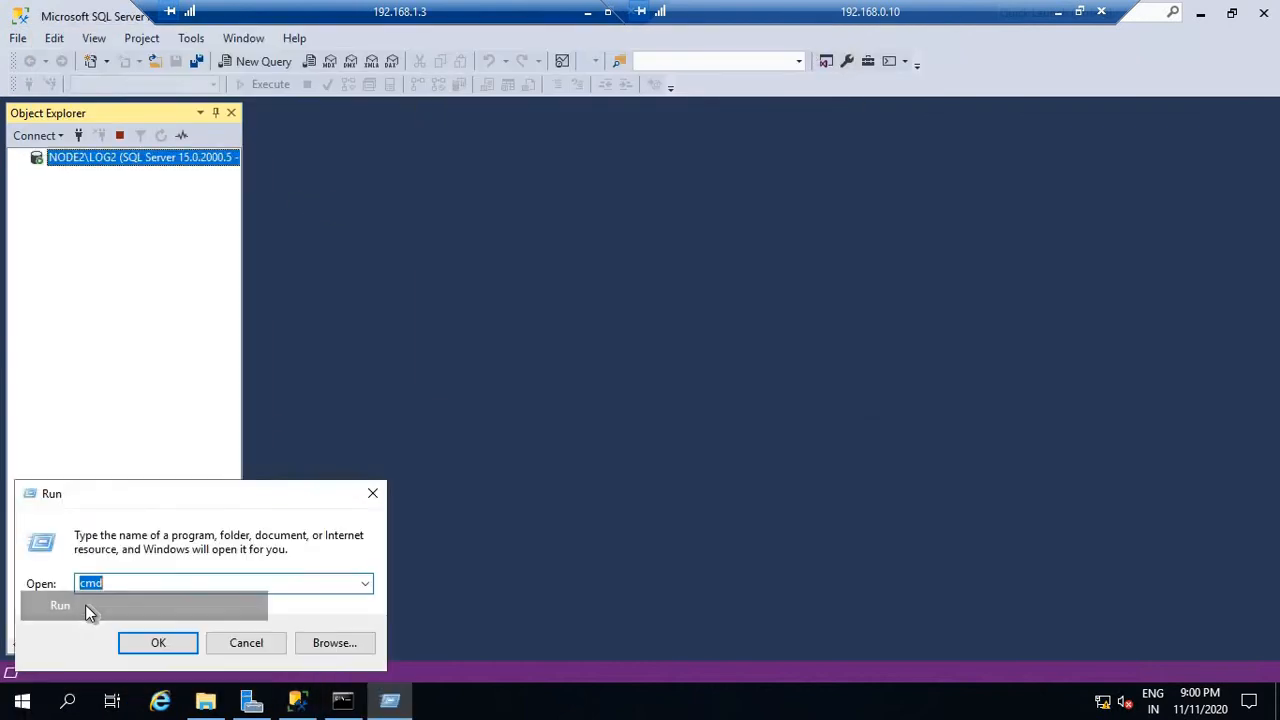
text(\no)
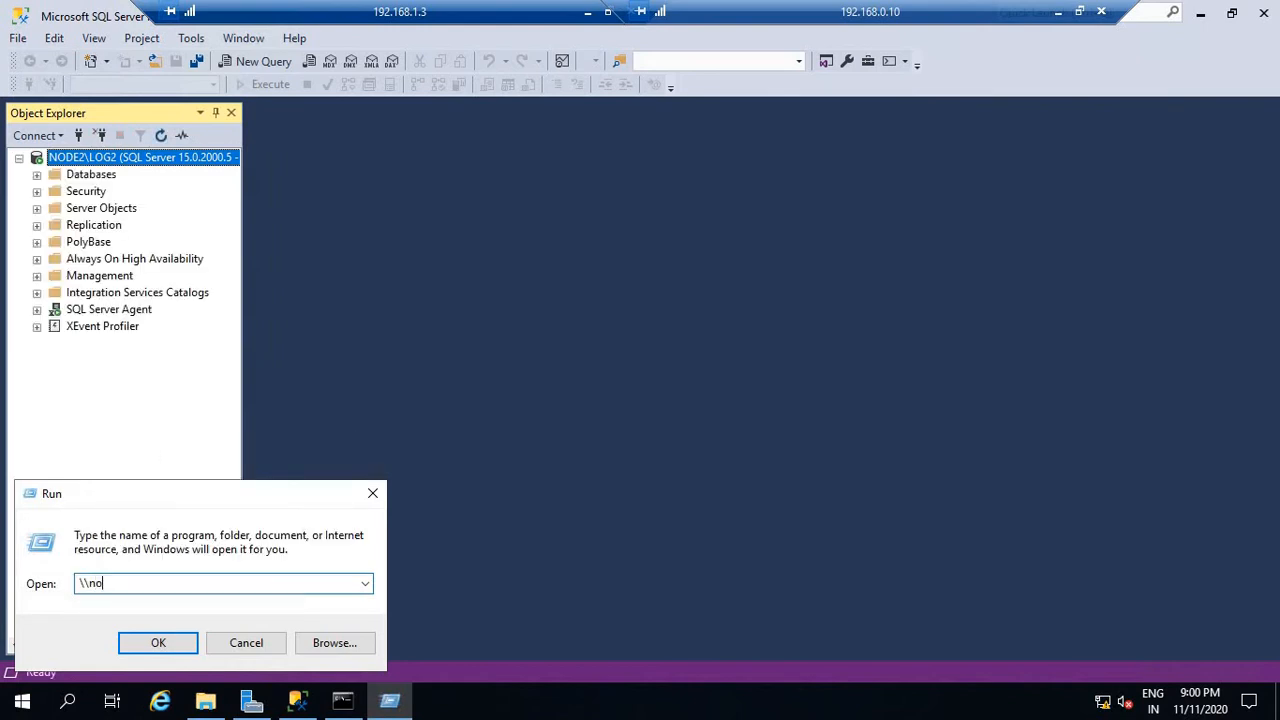
text(de1\)
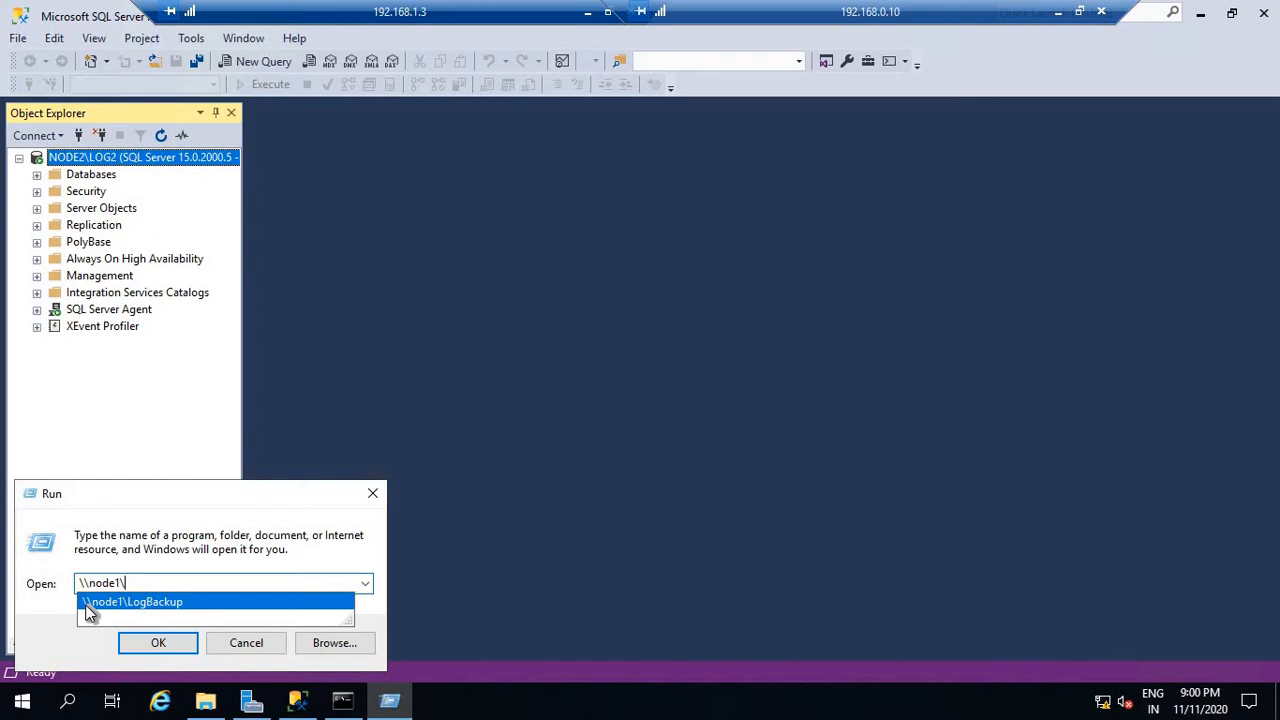
key(Down)
key(Return)
Copy both backup files, TestDB_Full.bak and TrstDB_Tran, from the node1 LogBackup share.
drag(432, 318, 351, 202)
right_click(355, 203)
click(335, 297)
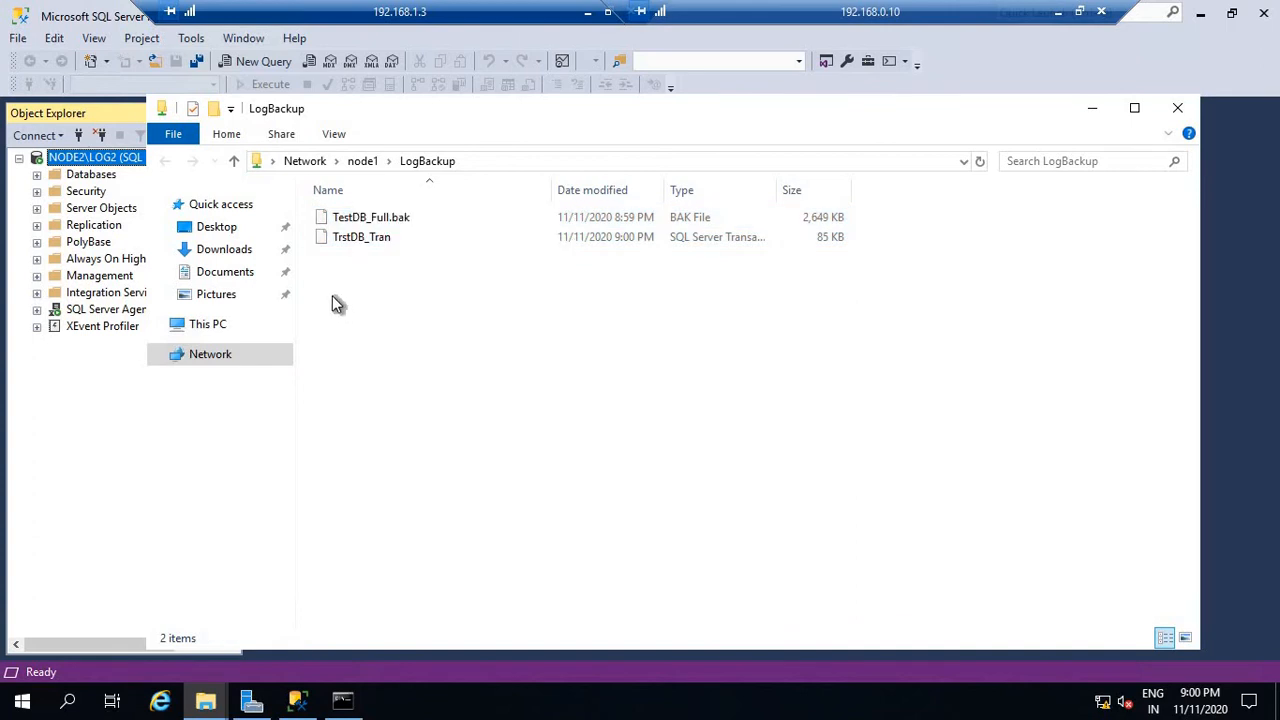
right_click(343, 251)
click(330, 283)
drag(378, 272, 354, 215)
right_click(355, 216)
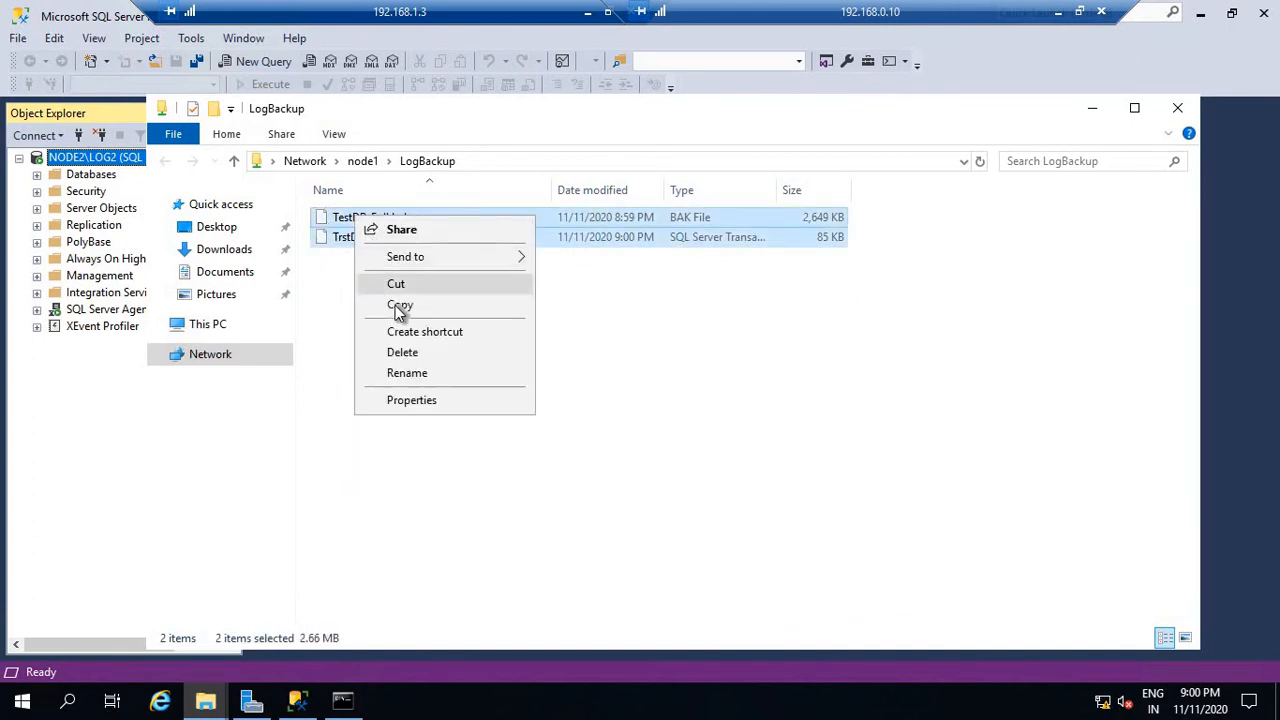
click(399, 304)
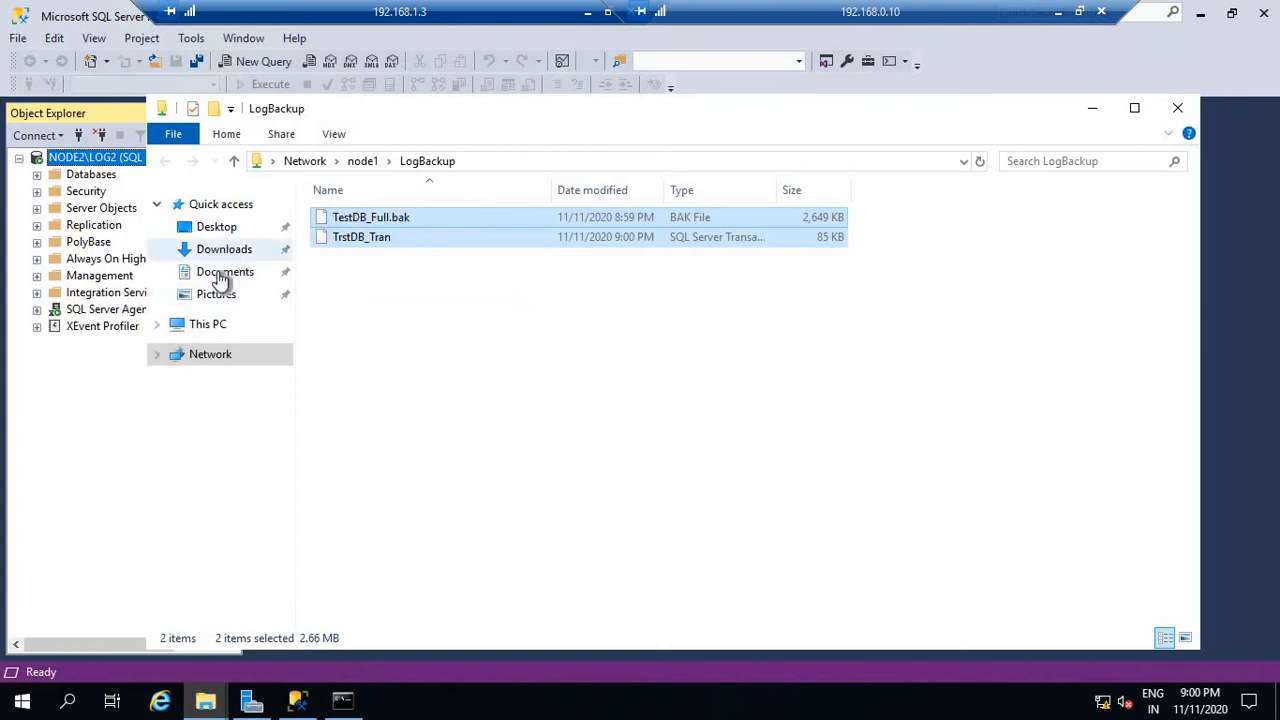
Paste the copied backup files into the local C:\LogBackup folder on Node2.
click(210, 326)
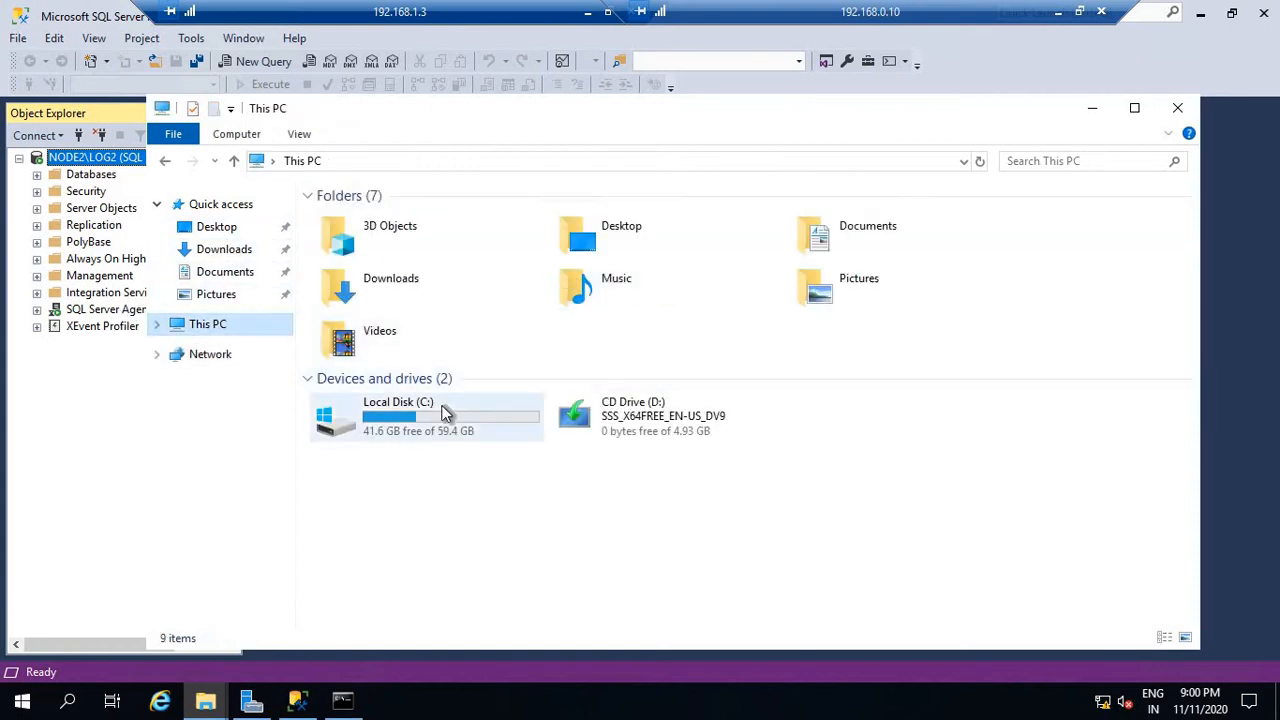
double_click(430, 410)
double_click(362, 238)
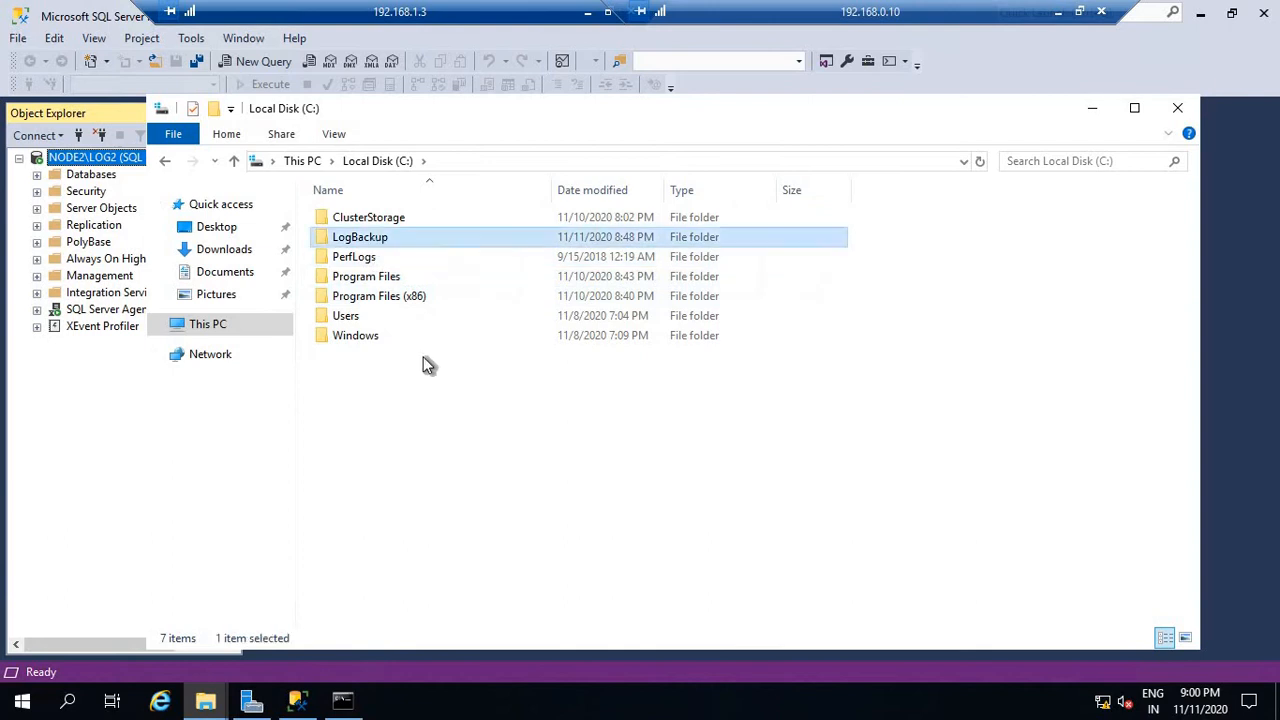
right_click(422, 304)
click(426, 423)
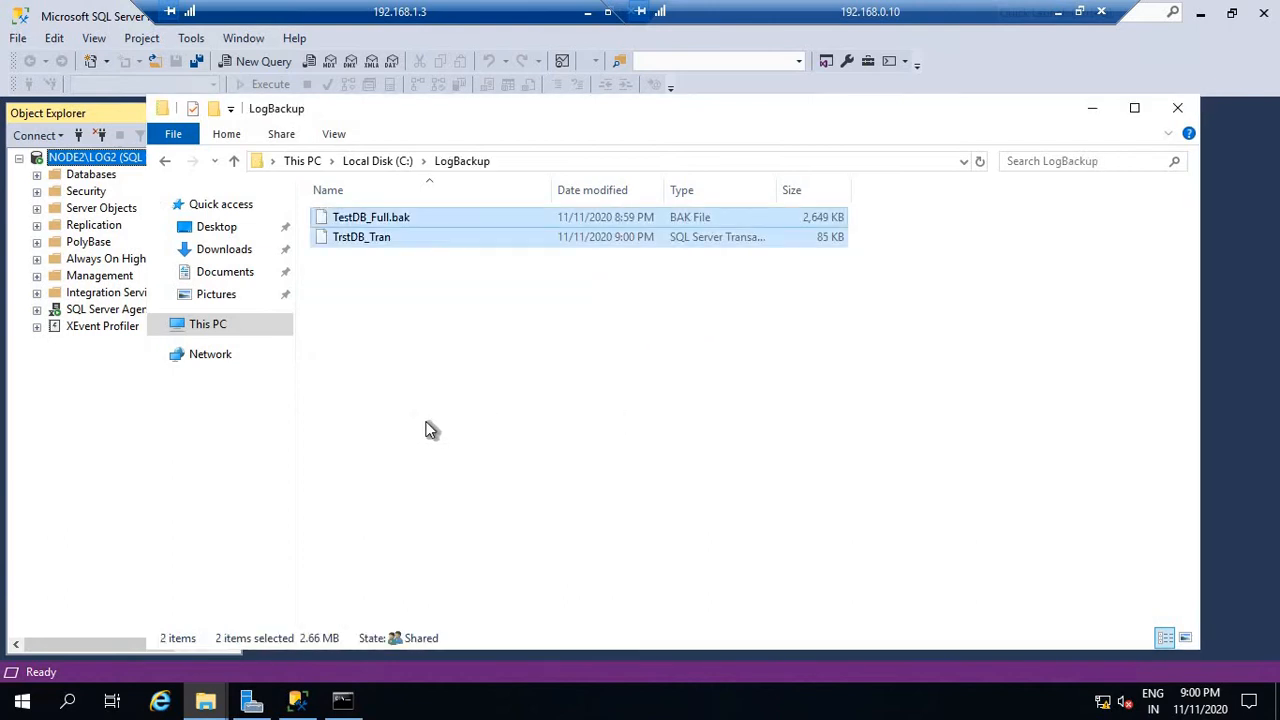
Return to Management Studio and start a database restore on NODE2\LOG2 with a device as the source.
click(113, 410)
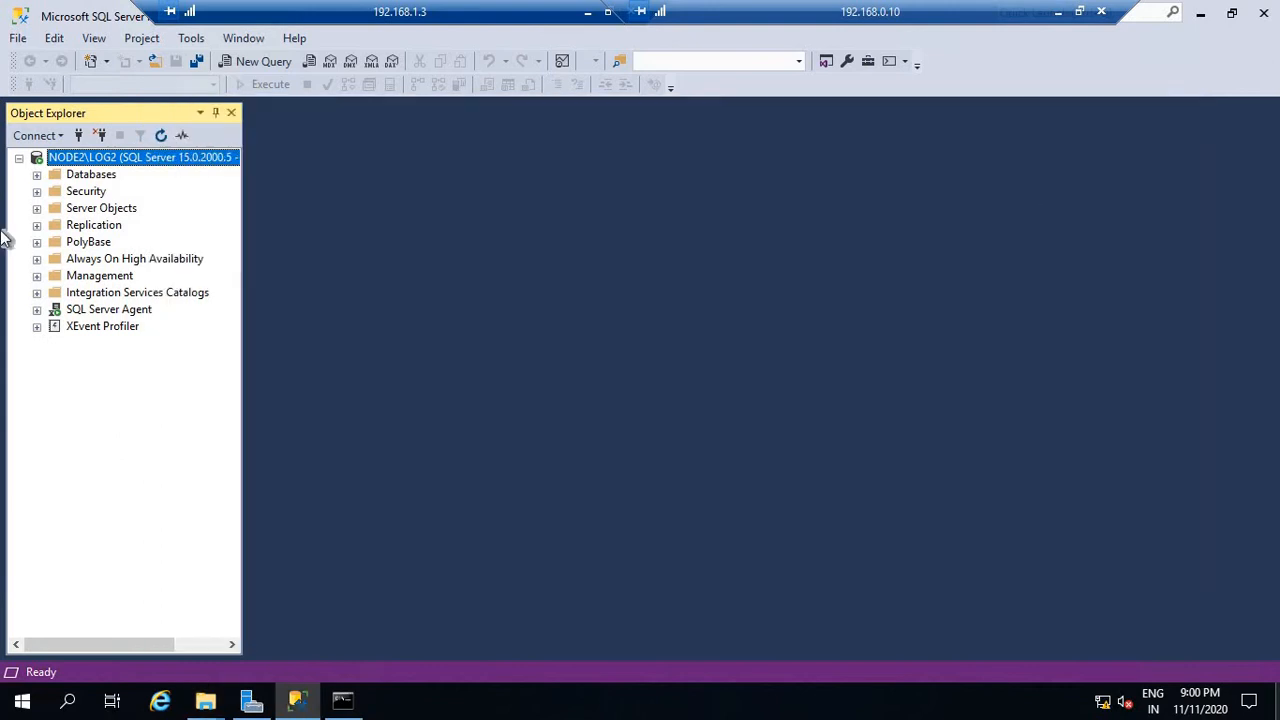
click(37, 175)
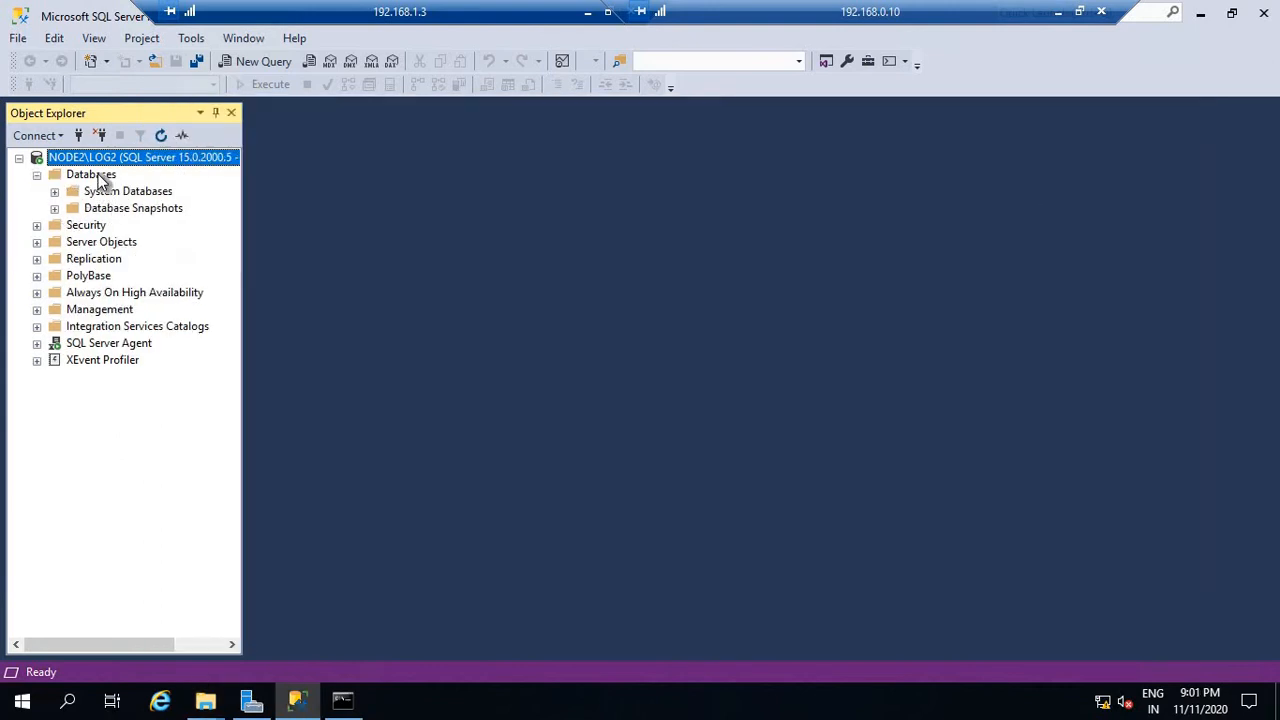
right_click(100, 177)
click(154, 231)
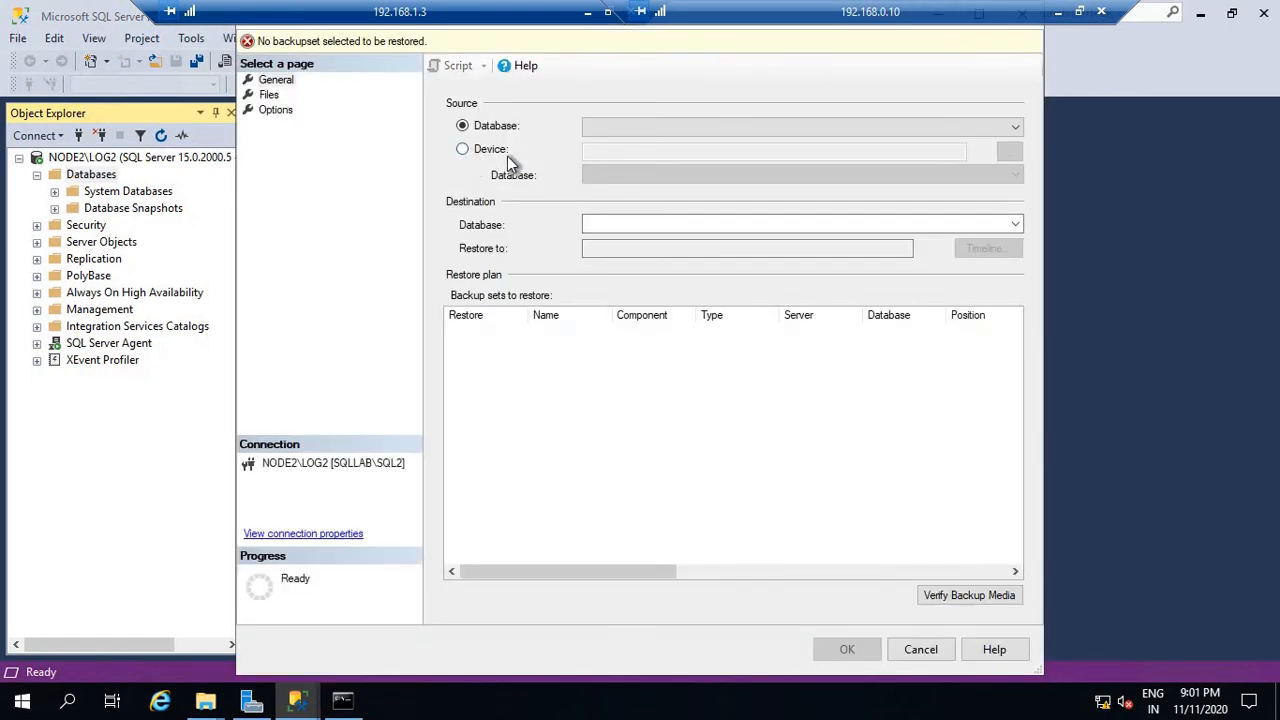
click(481, 157)
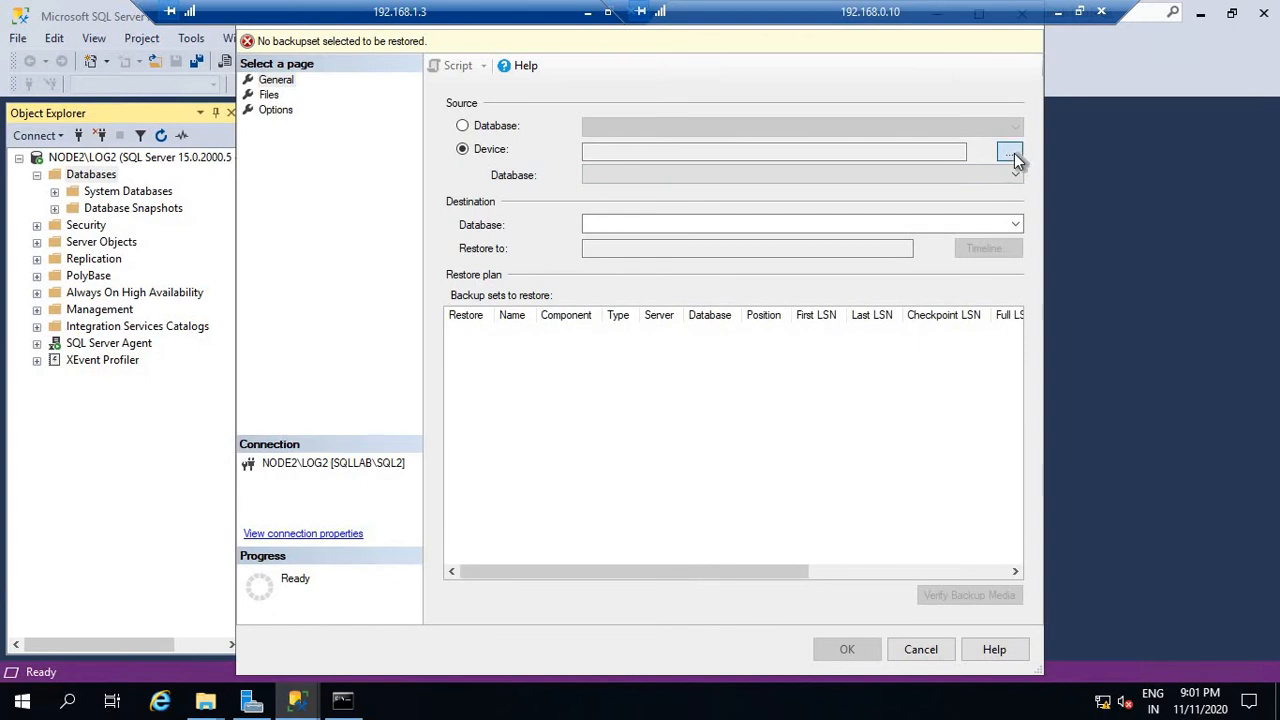
click(1012, 152)
Add C:\LogBackup\TestDB_Full.bak as backup media for the restore.
click(778, 293)
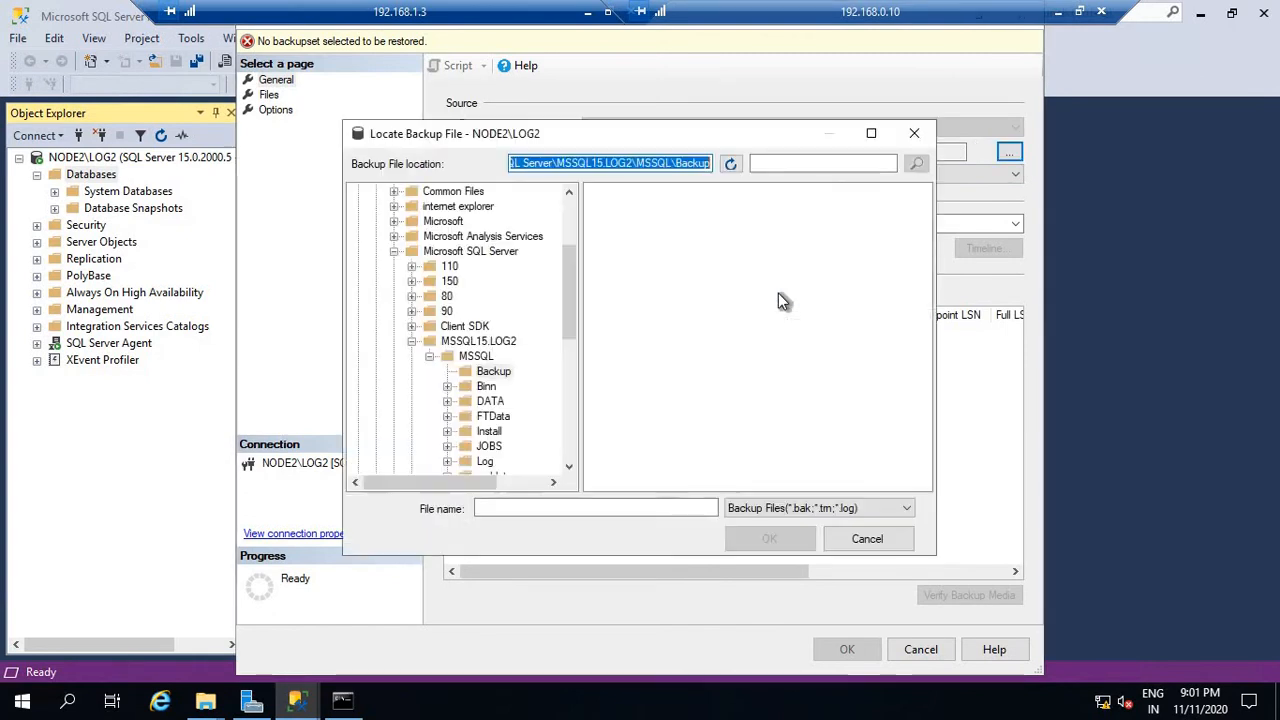
click(394, 251)
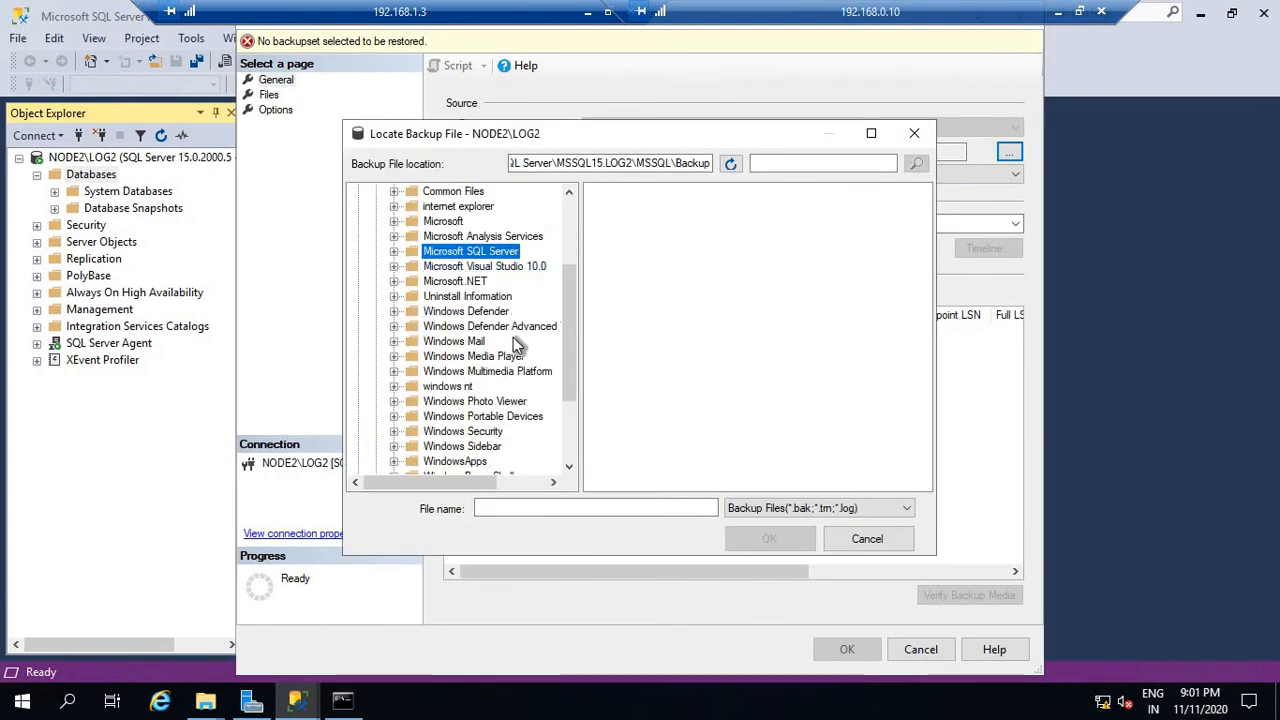
scroll(518, 346, down, 3)
scroll(450, 370, up, 5)
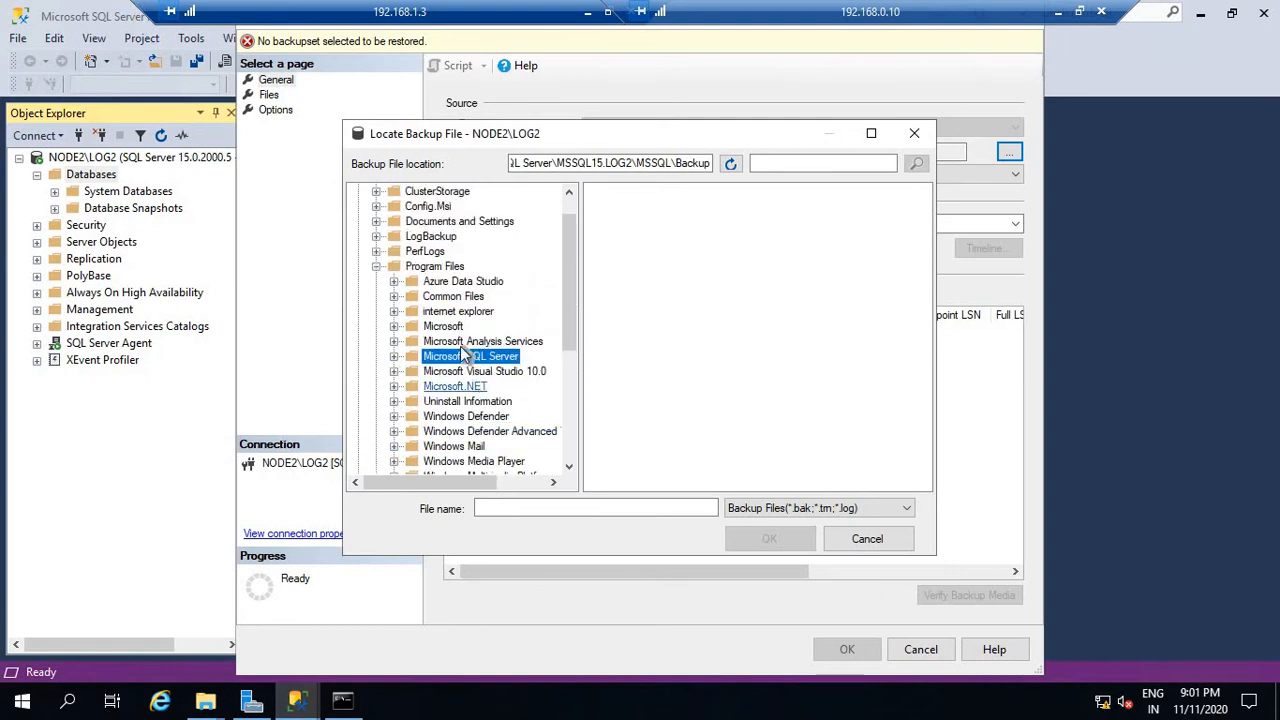
click(430, 236)
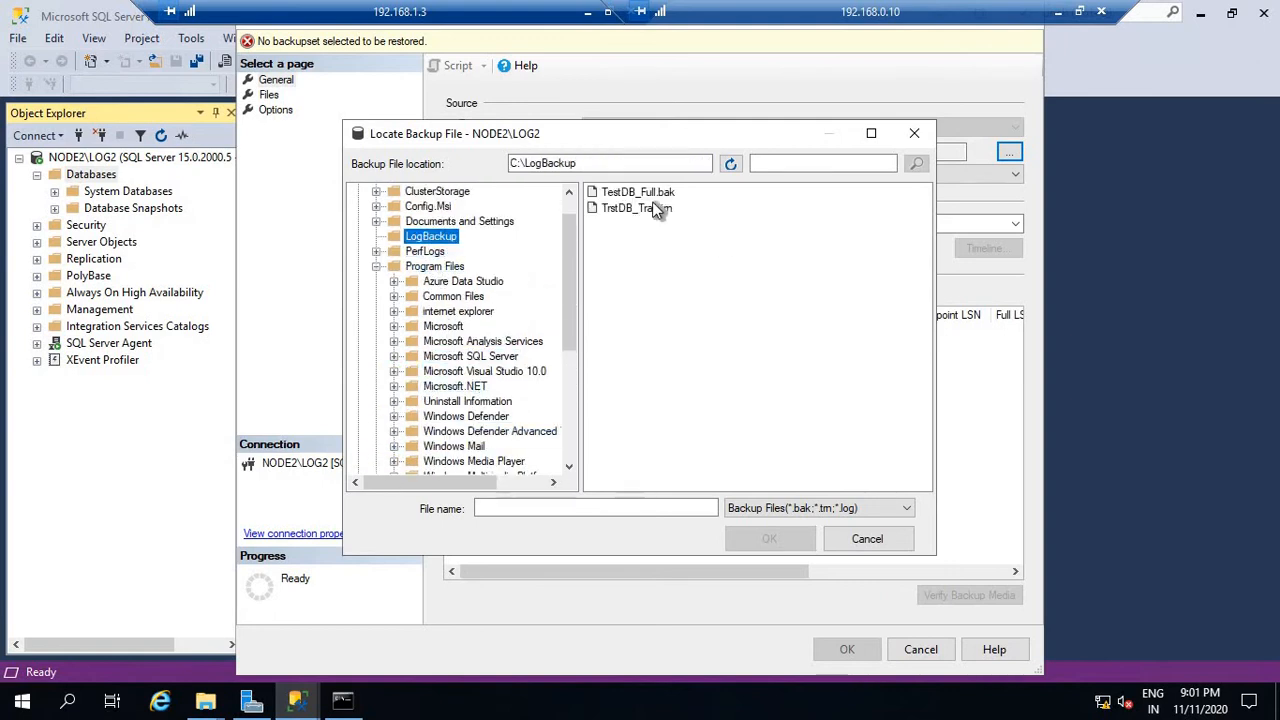
click(638, 192)
click(773, 540)
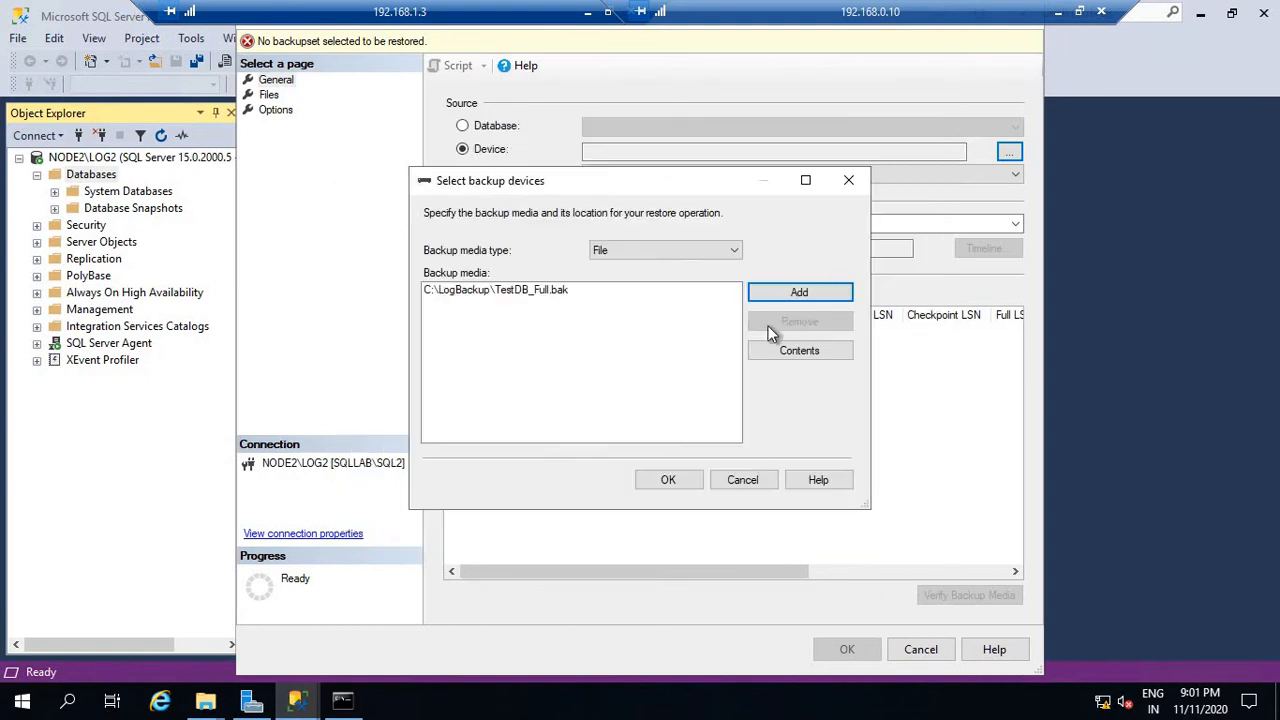
Add C:\LogBackup\TrstDB_Tran.trn as second backup media and accept the device selection.
click(800, 292)
click(630, 207)
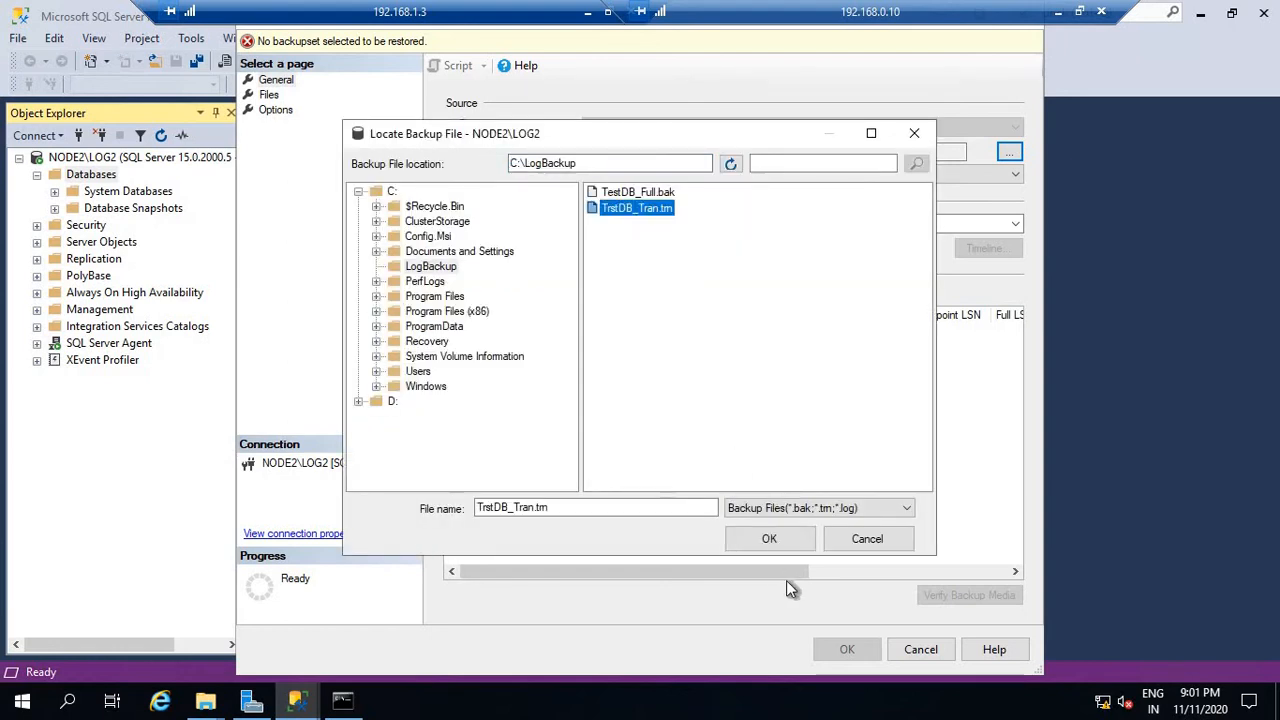
click(786, 540)
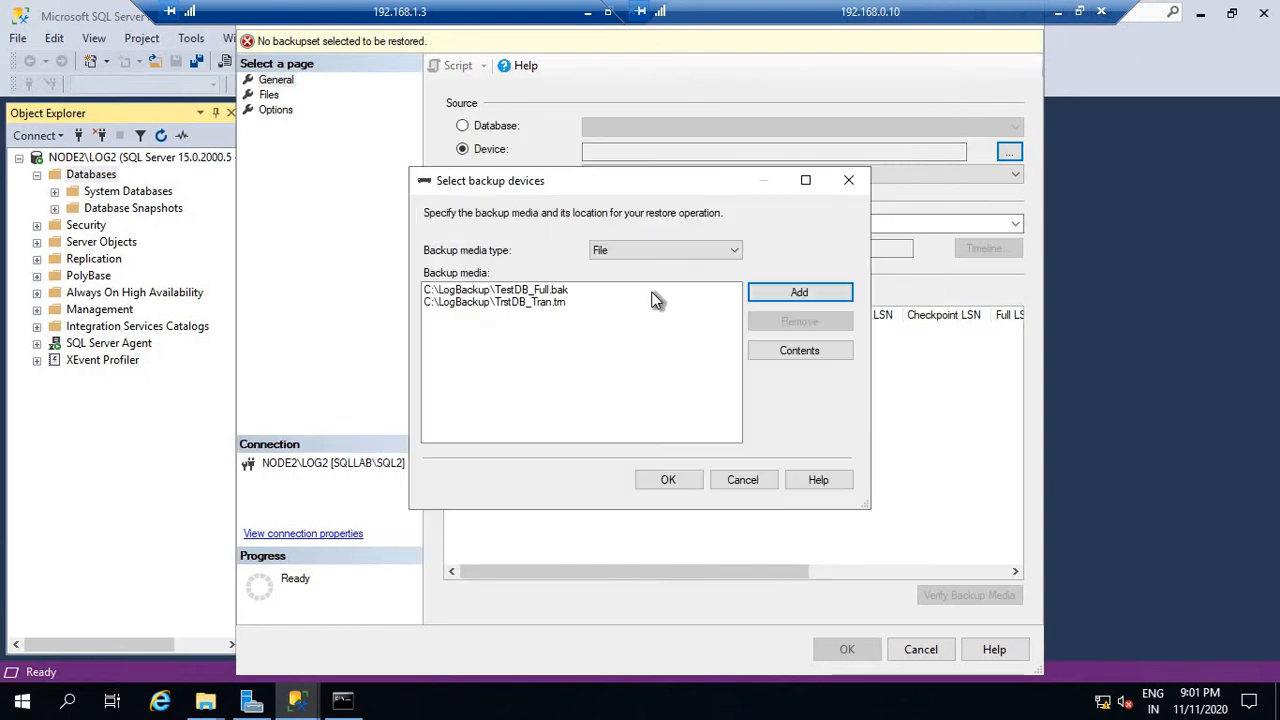
click(681, 480)
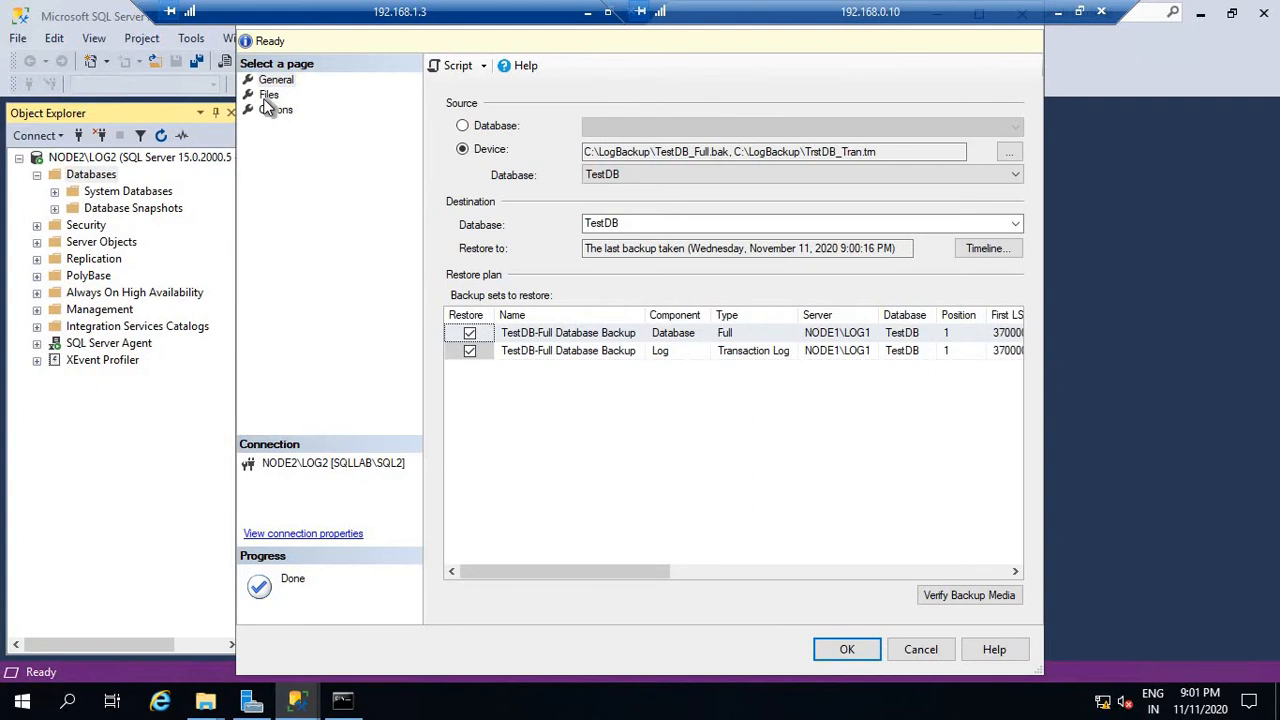
Restore TestDB on NODE2\LOG2 with all files relocated to the MSSQL15.LOG2 data folders and the recovery state RESTORE WITH NORECOVERY.
click(268, 94)
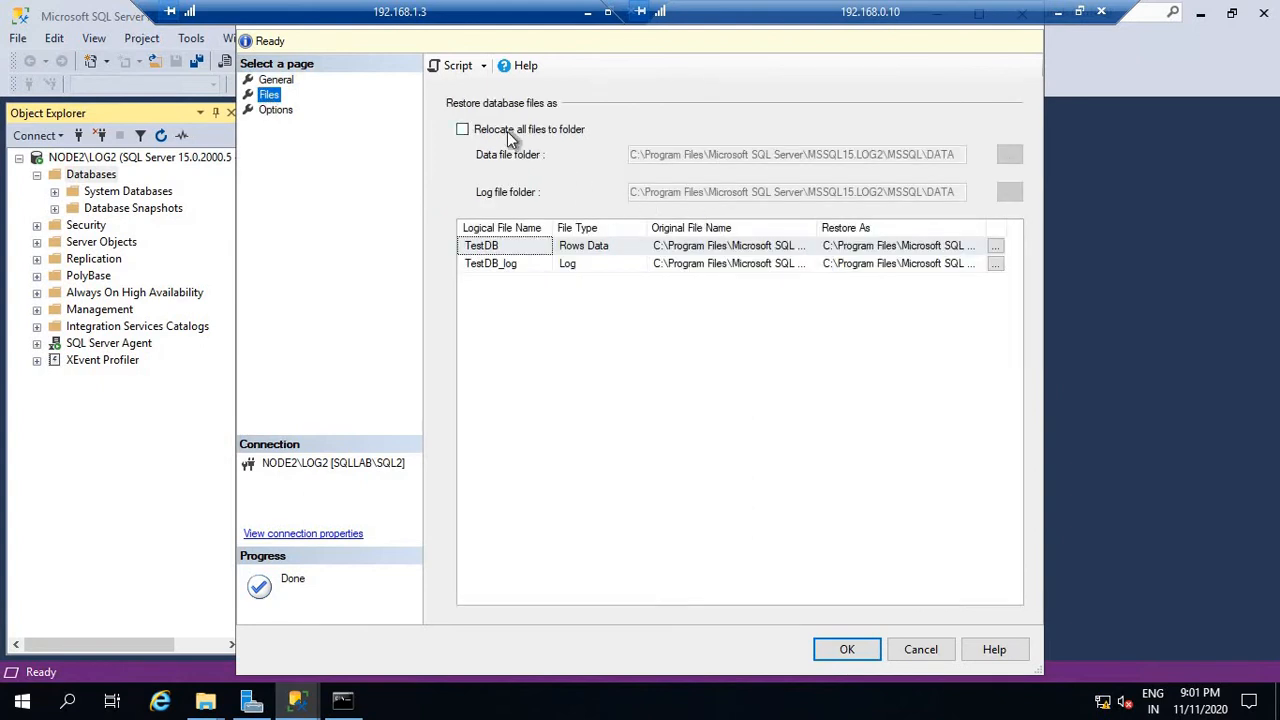
click(510, 134)
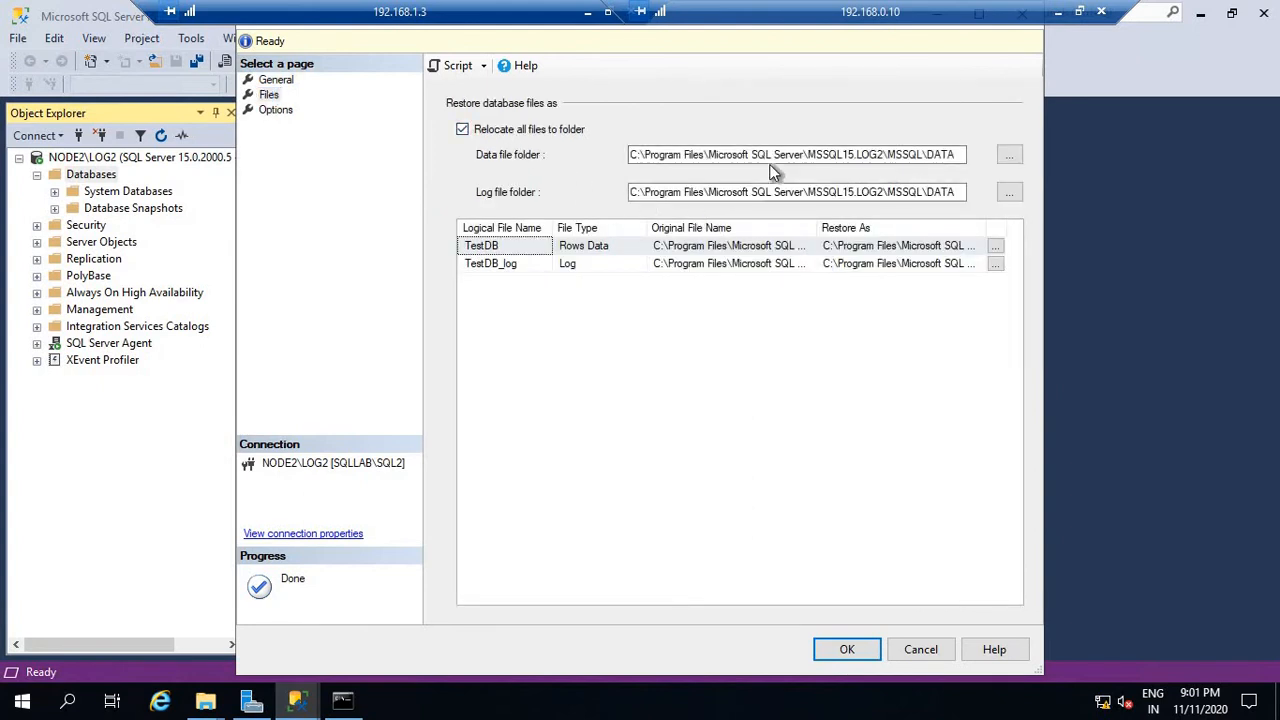
click(273, 111)
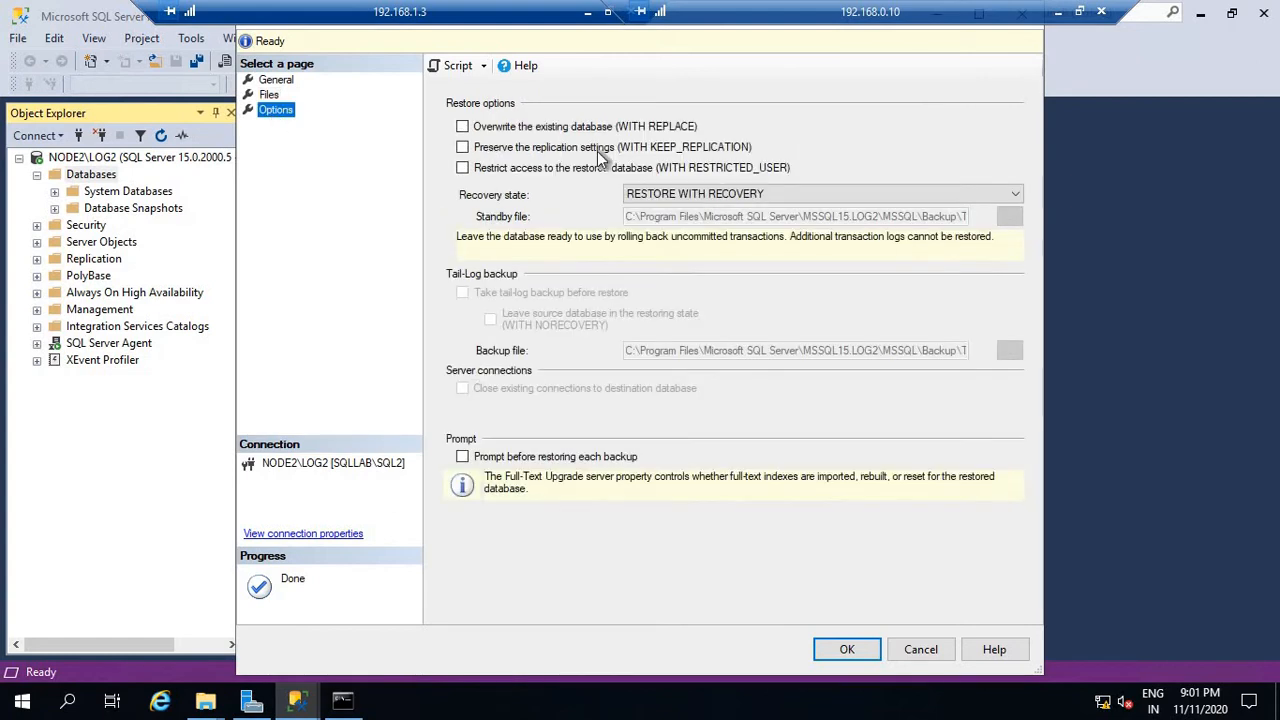
click(550, 128)
click(632, 130)
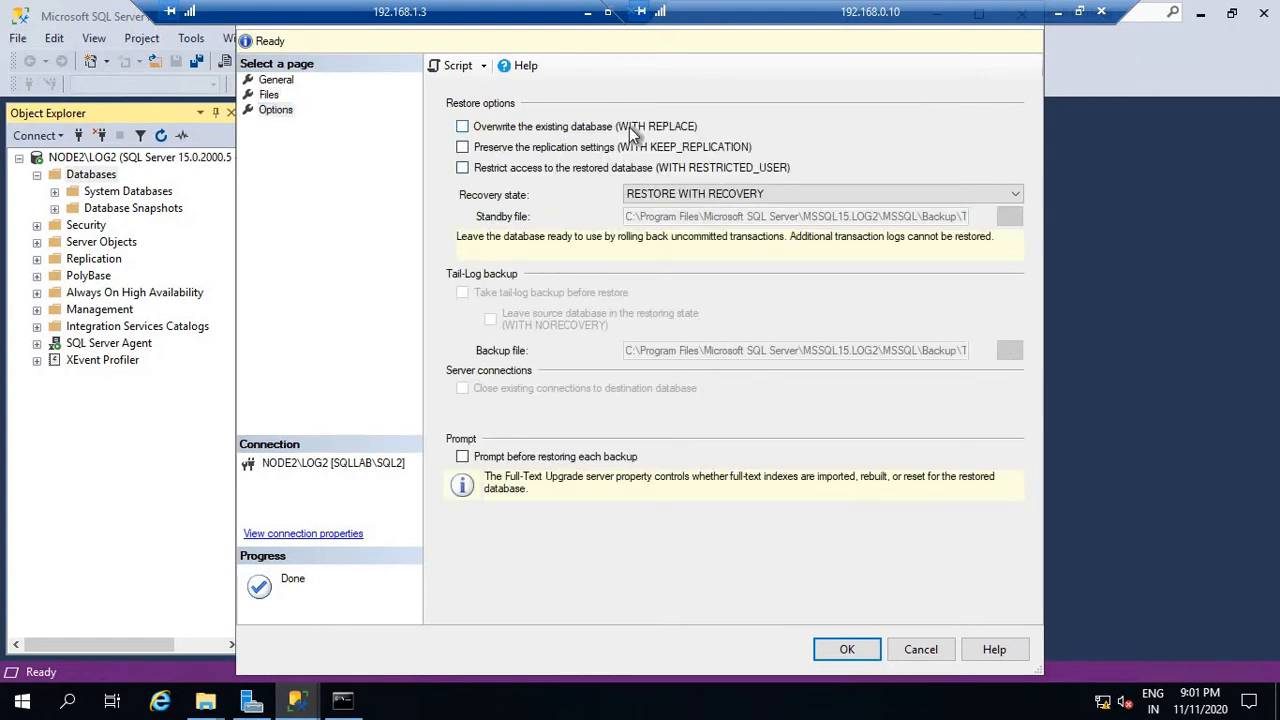
click(700, 195)
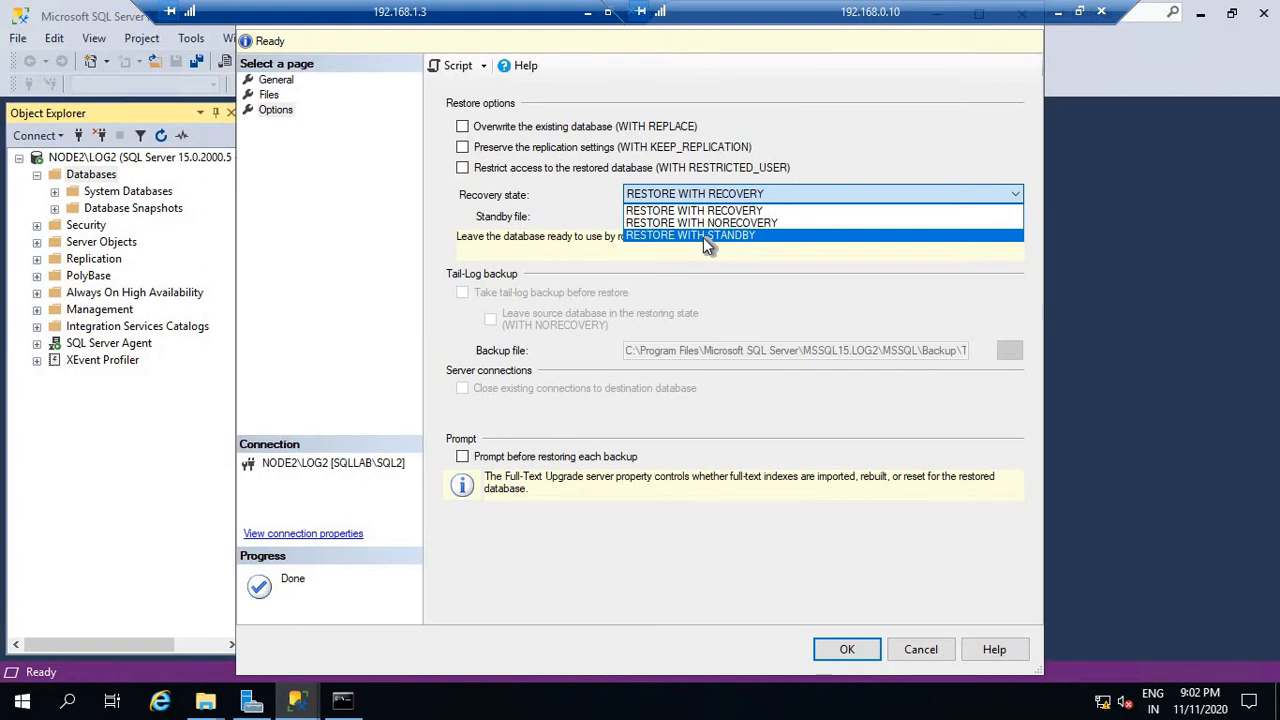
click(705, 223)
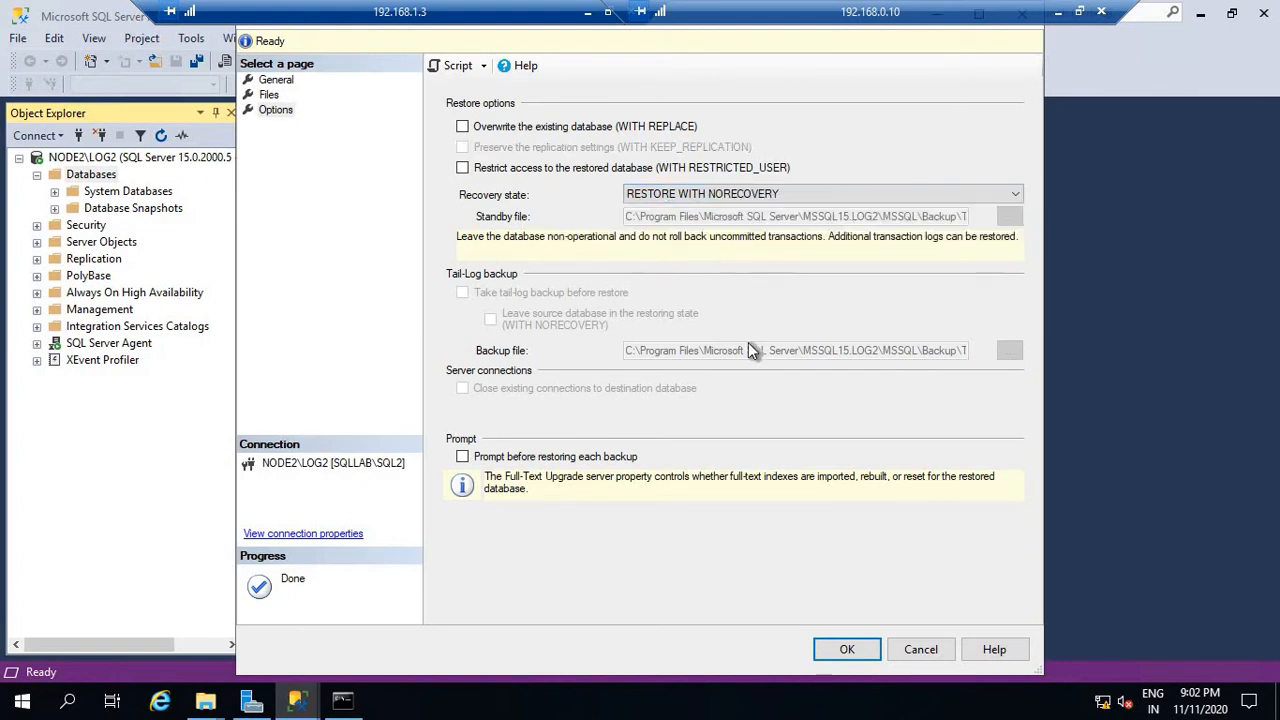
click(847, 651)
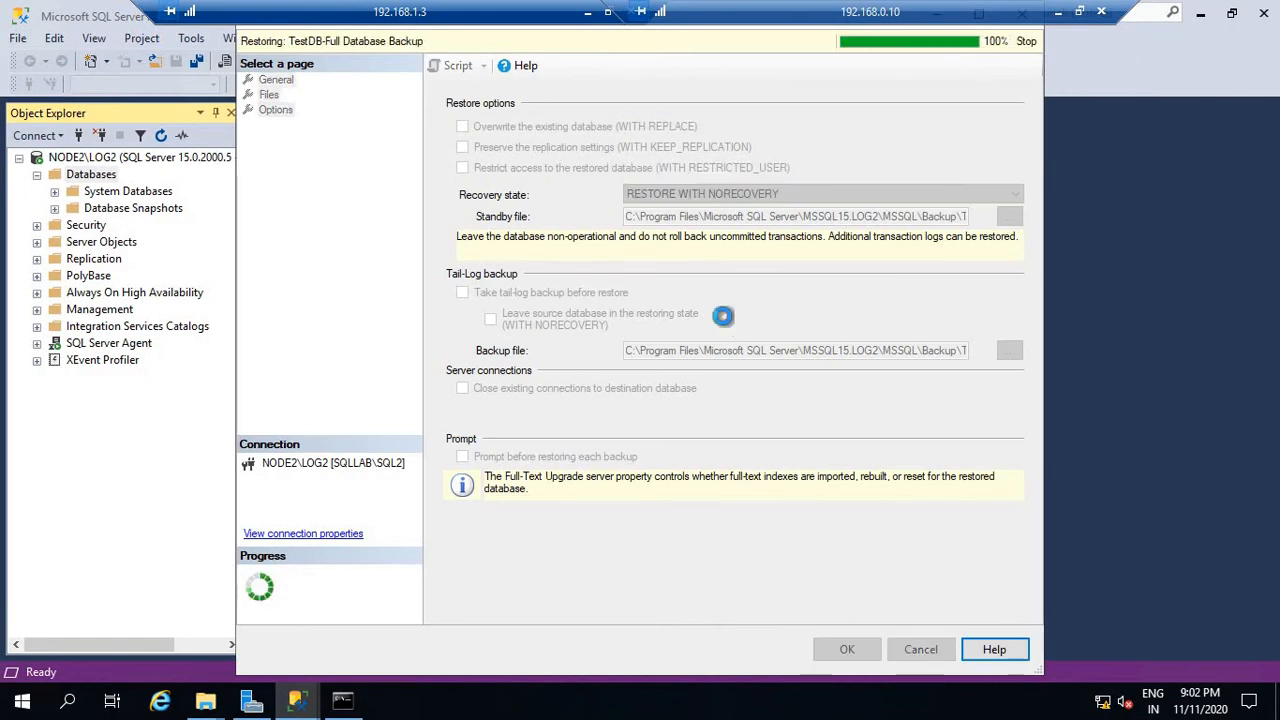
click(737, 418)
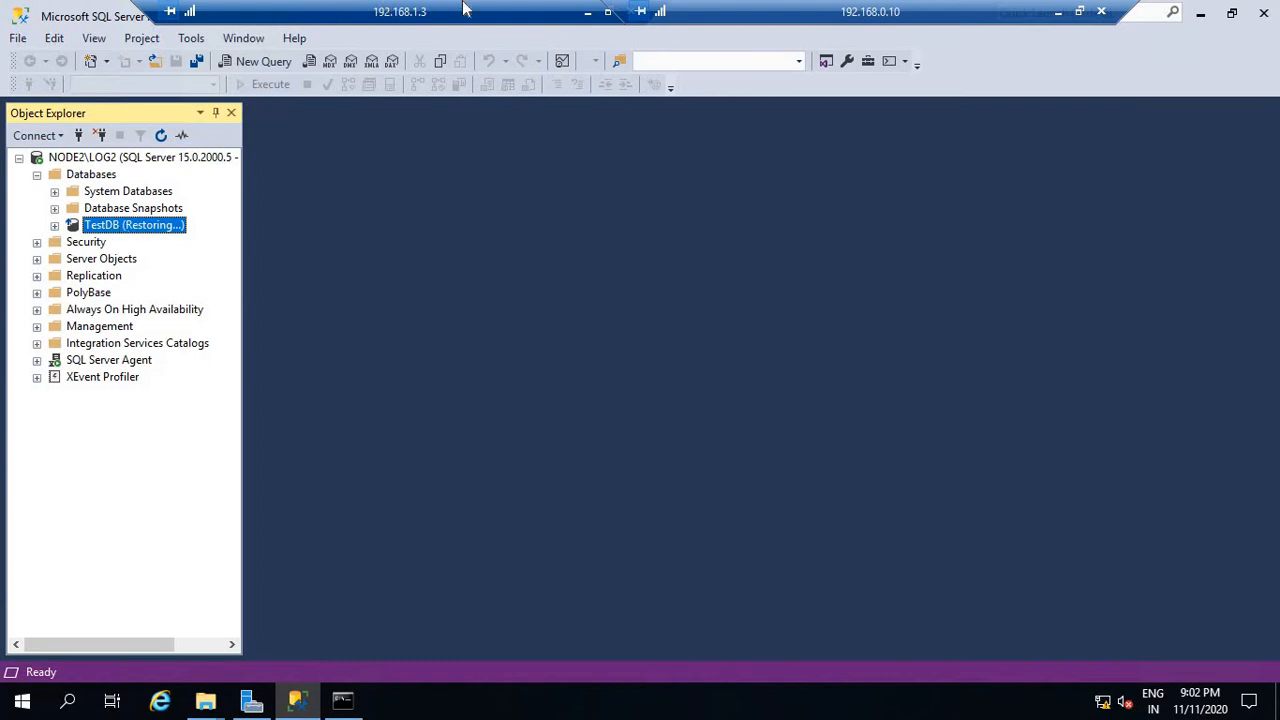
Switch to the 192.168.1.2 remote session and bring up the Secondary Database Settings window in Management Studio.
click(588, 13)
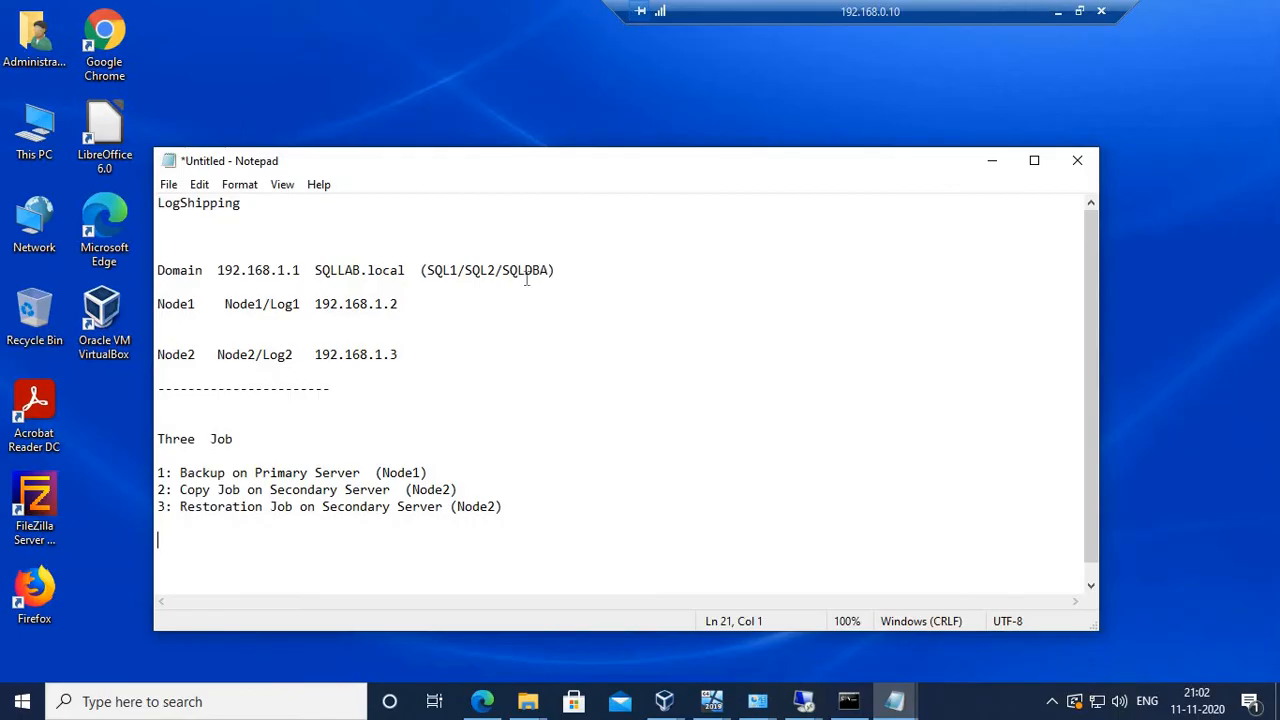
mouse_move(804, 701)
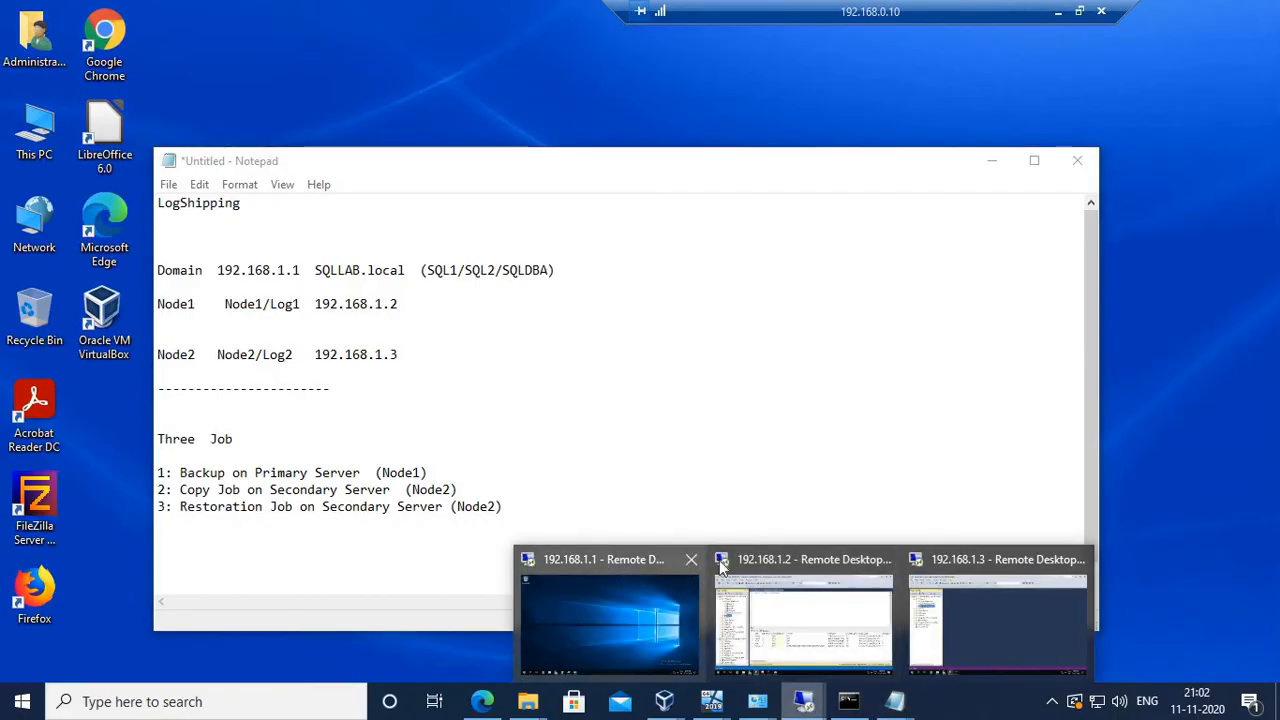
click(785, 572)
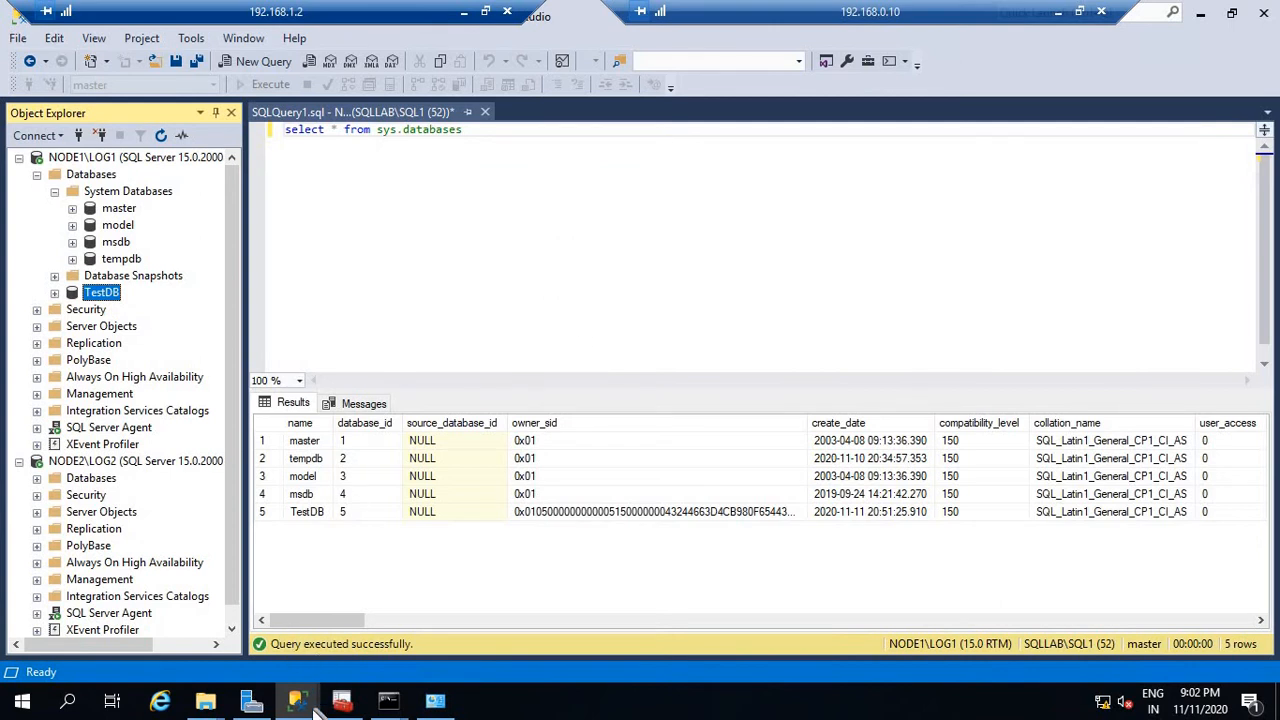
mouse_move(300, 706)
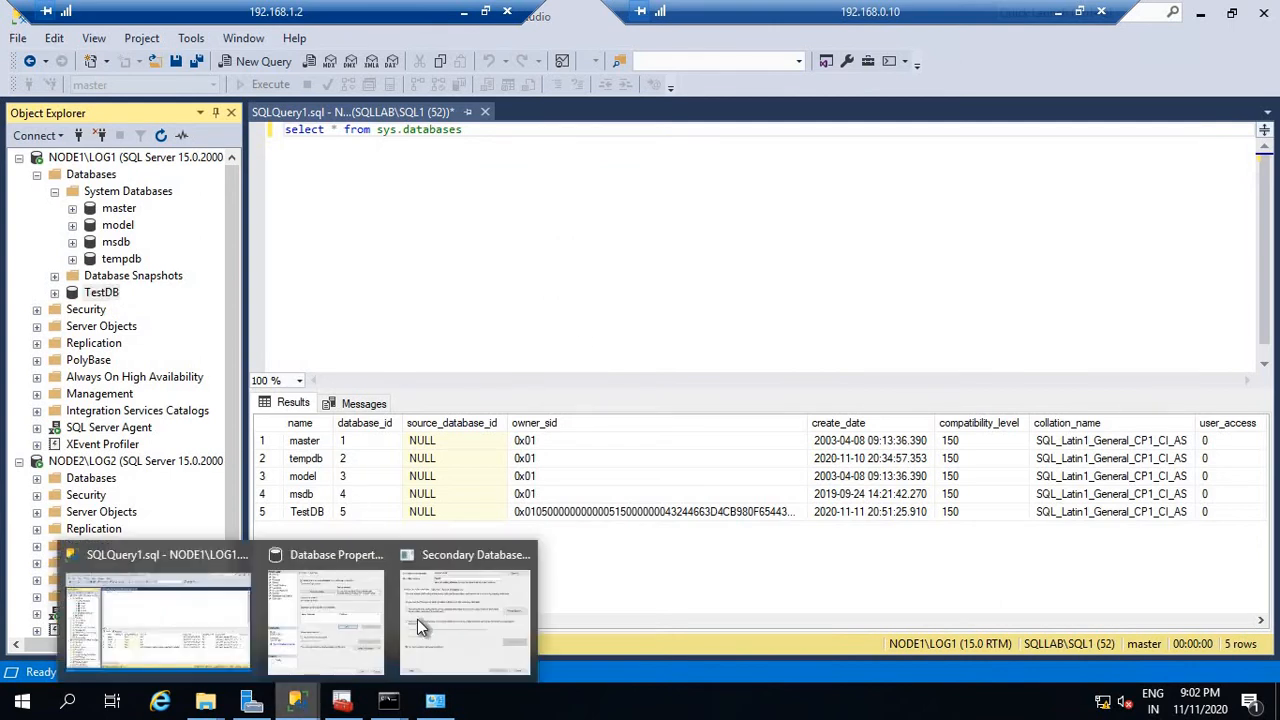
click(448, 551)
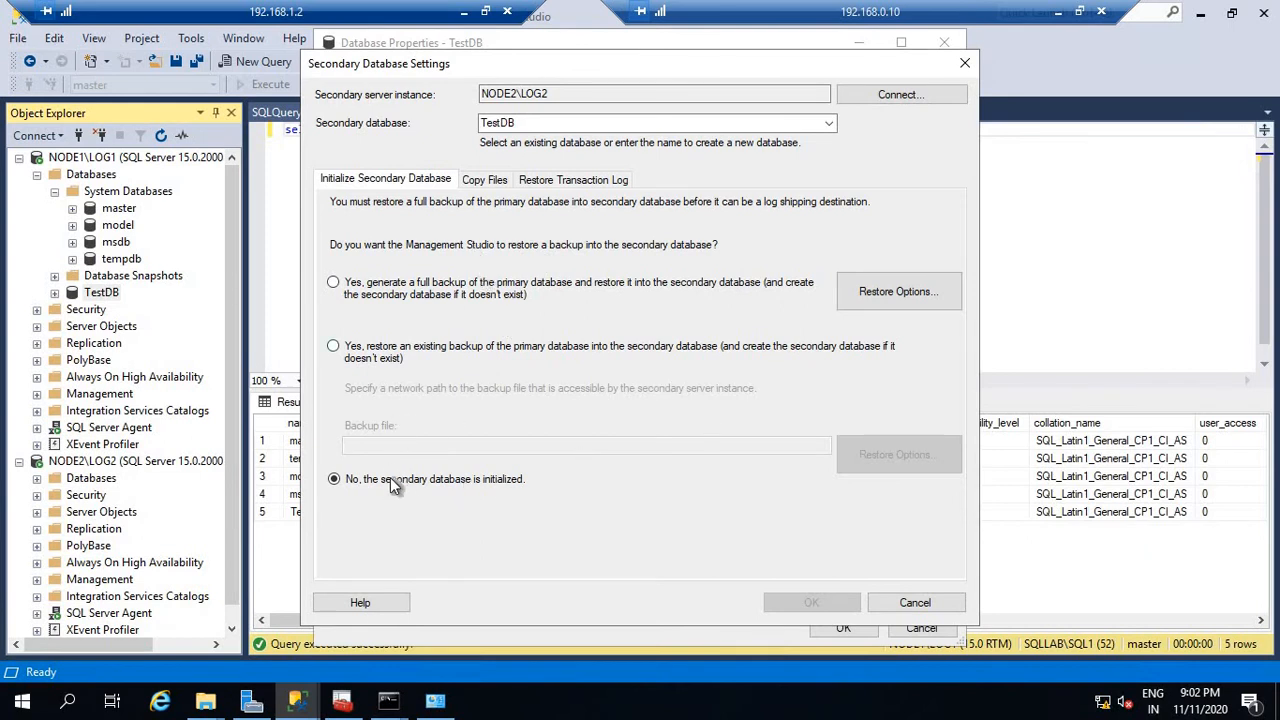
Set the destination folder for copied files to c:\LogBackup\ and check the LogBackup share on node1.
click(488, 182)
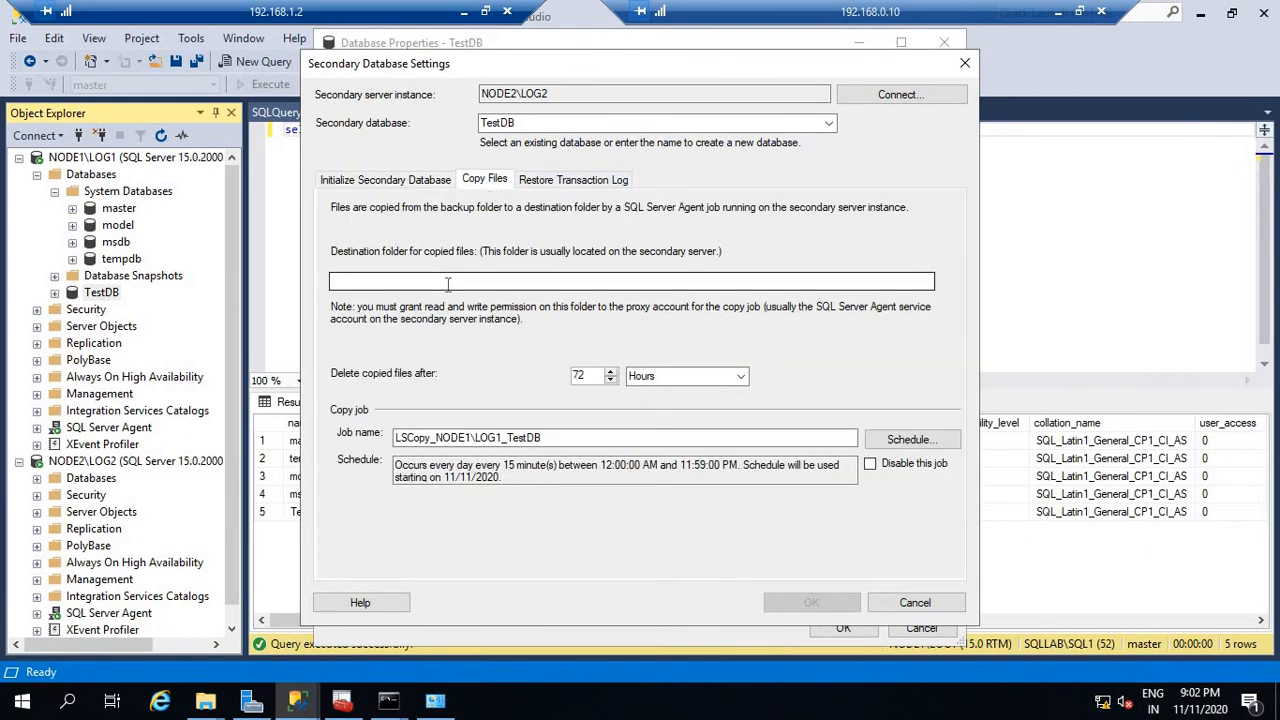
click(438, 283)
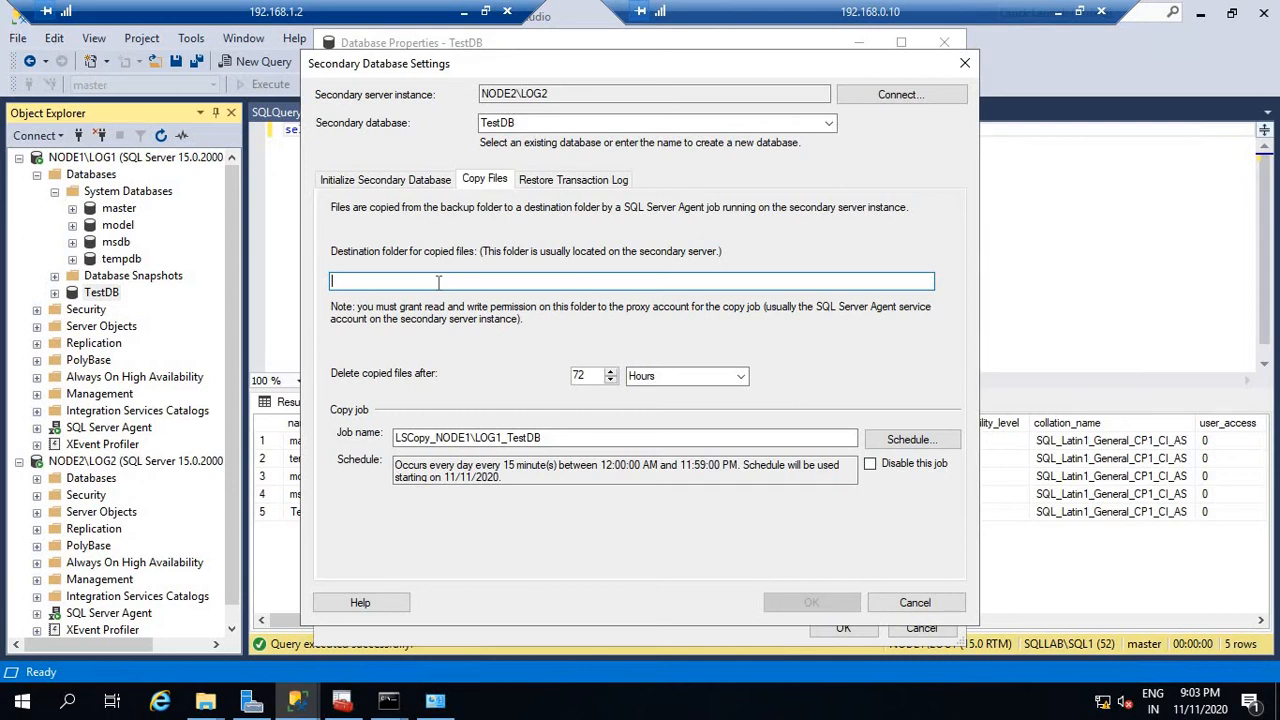
text(c)
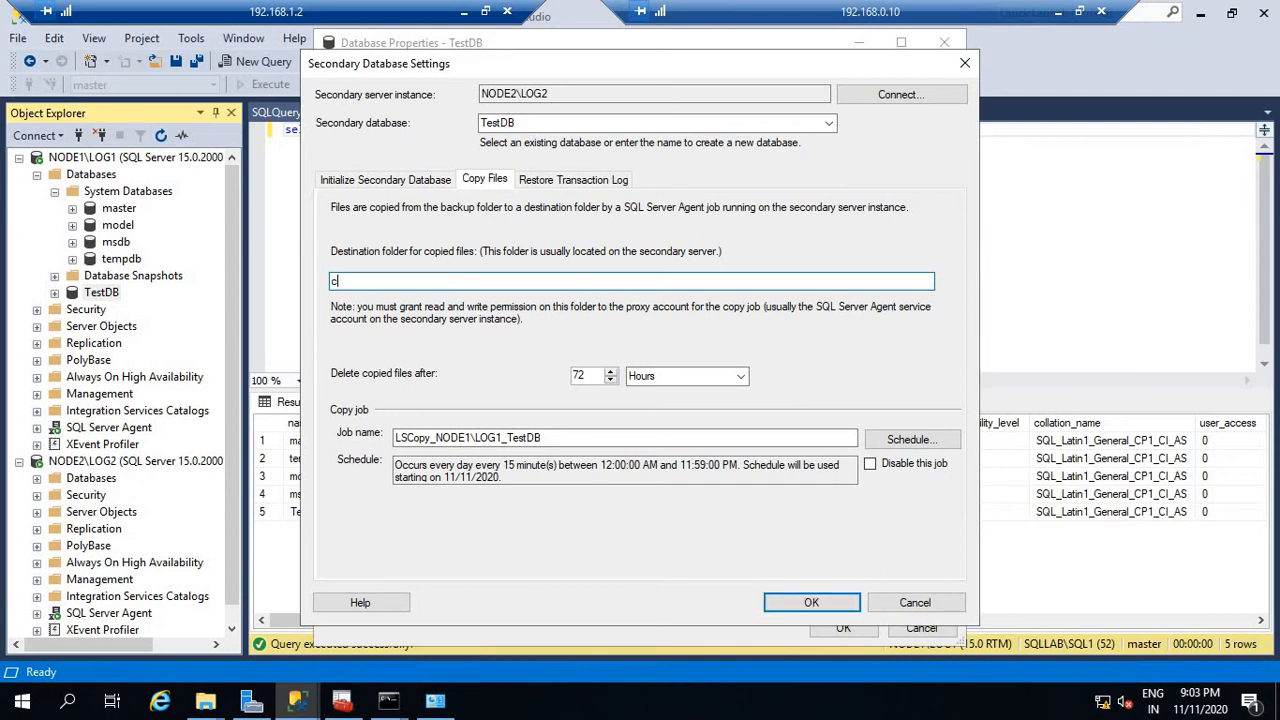
text(:\LogBackup\)
mouse_move(218, 706)
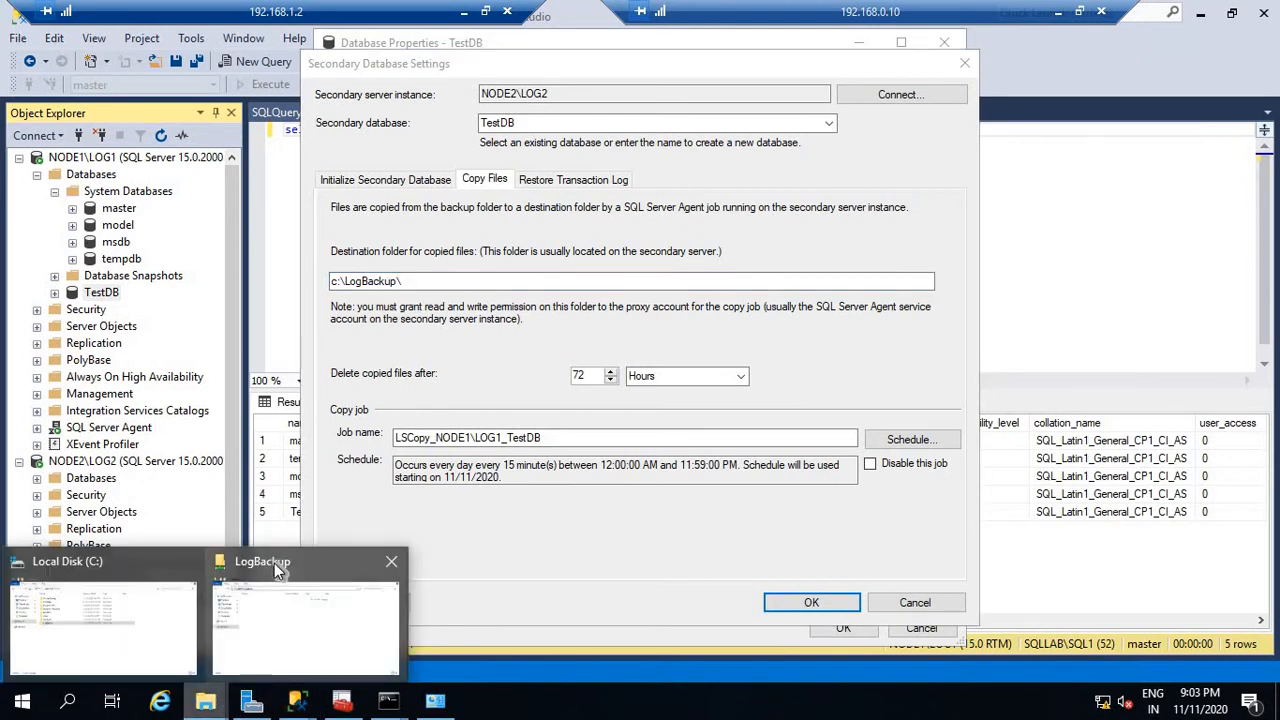
click(272, 570)
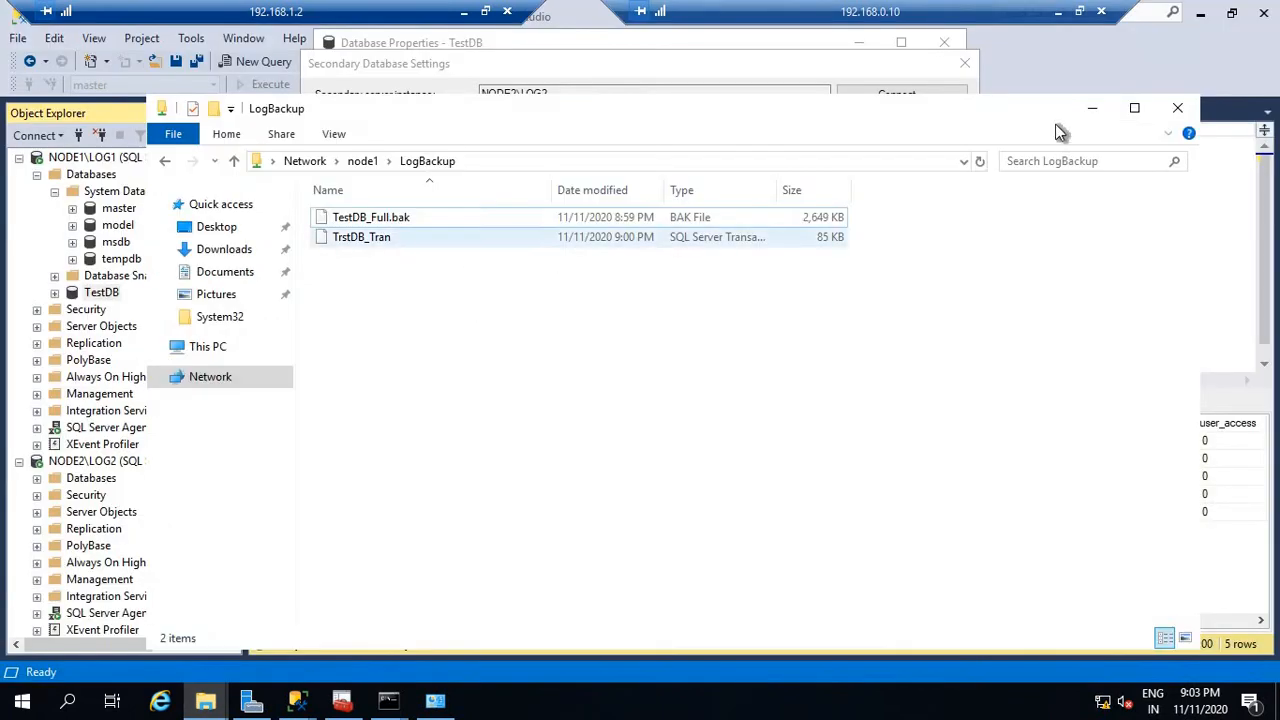
click(1091, 107)
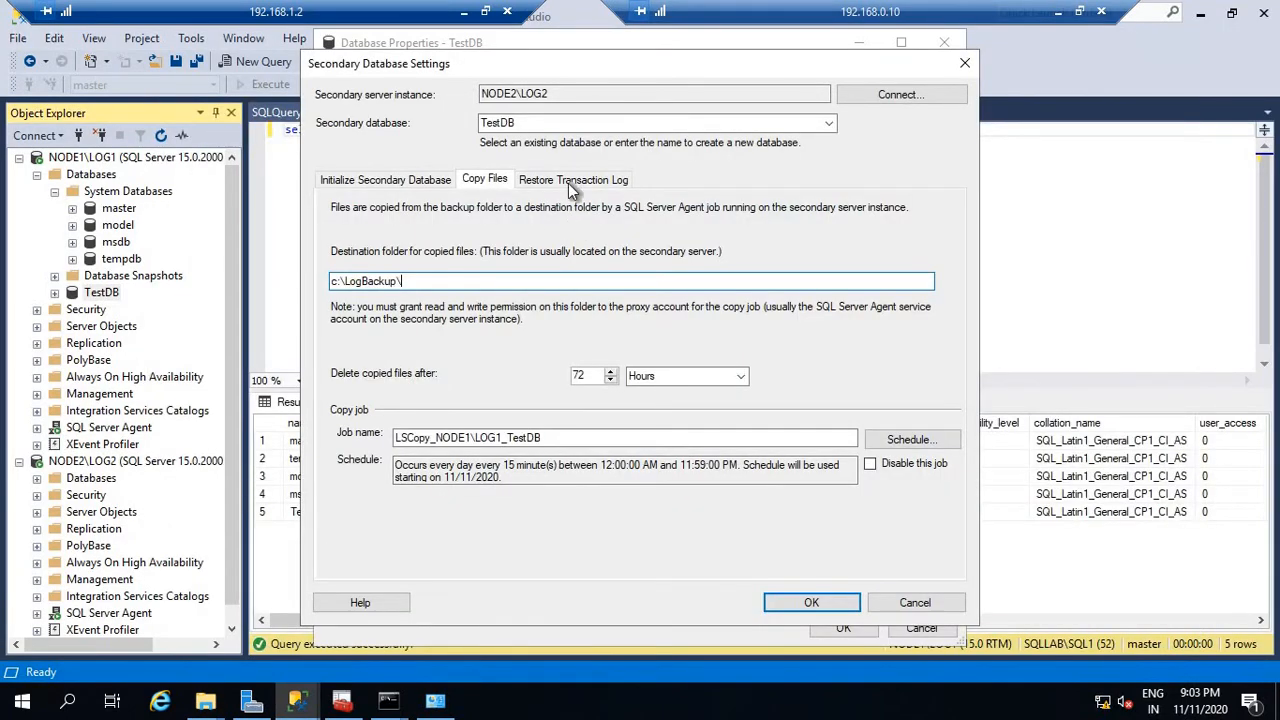
Schedule the log shipping copy job to occur every 5 minutes.
click(890, 437)
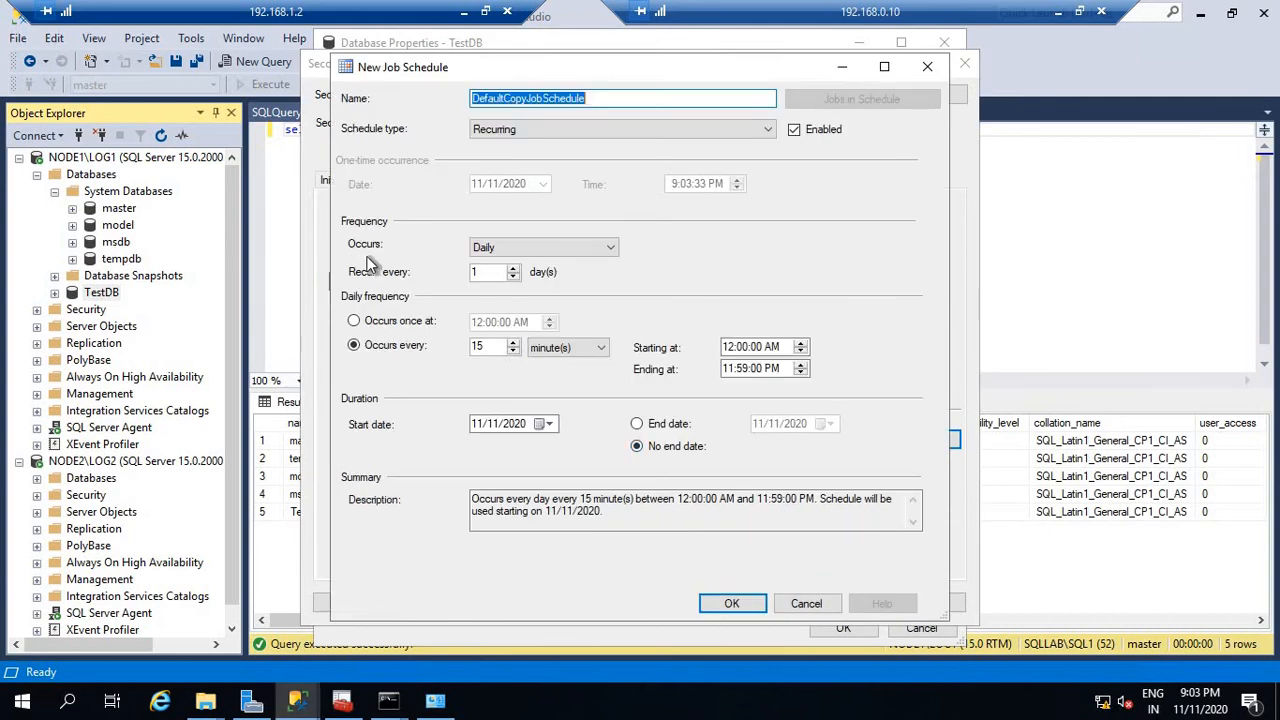
drag(488, 347, 274, 335)
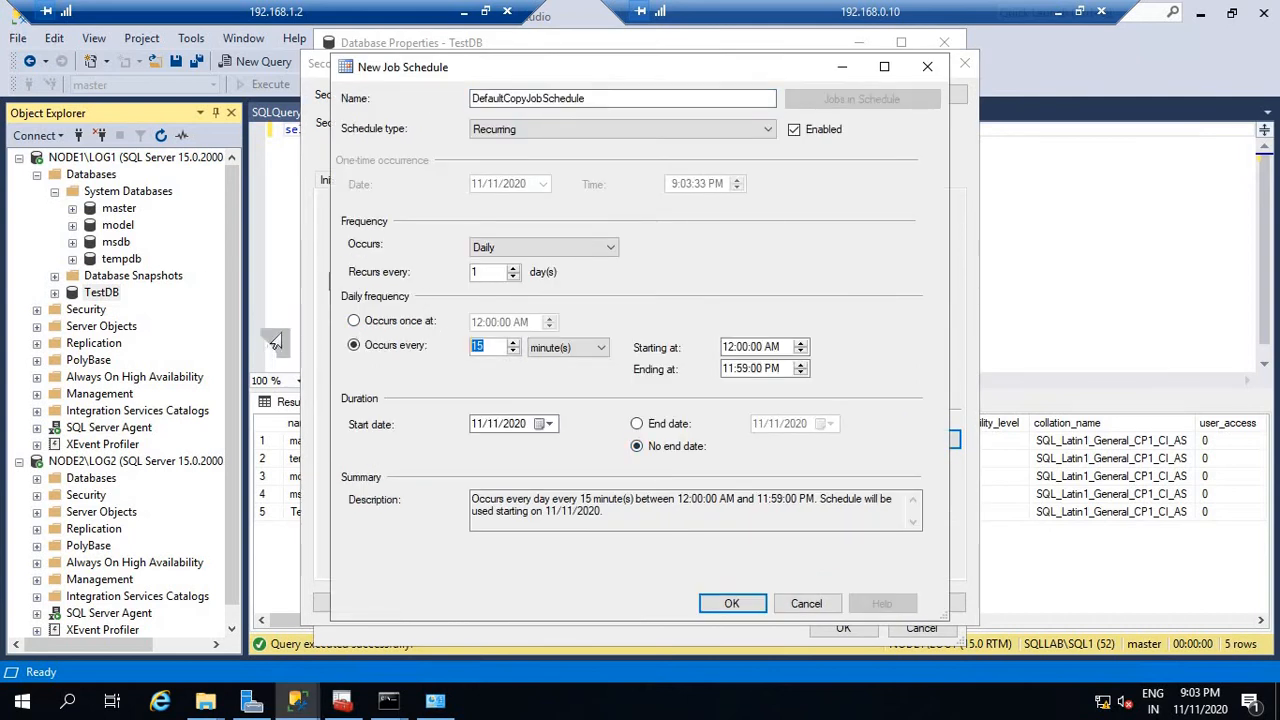
text(5)
click(731, 603)
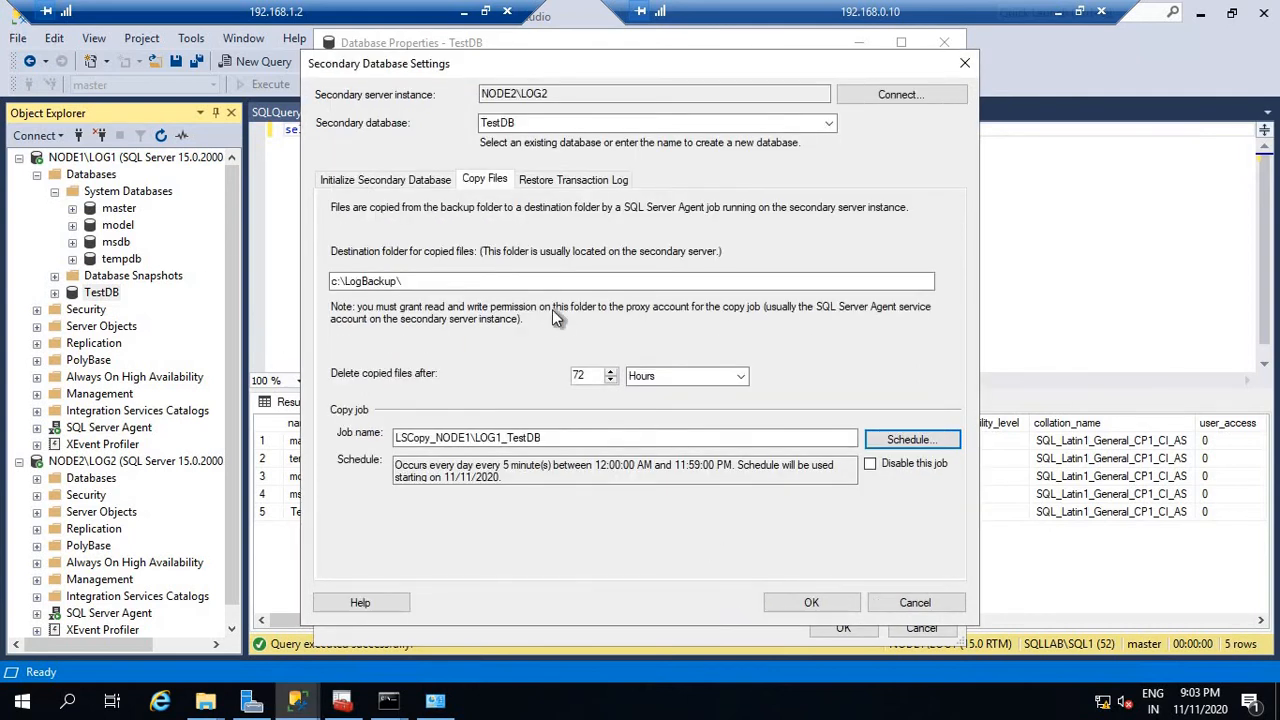
Schedule the transaction log restore job to occur every 5 minutes.
click(558, 177)
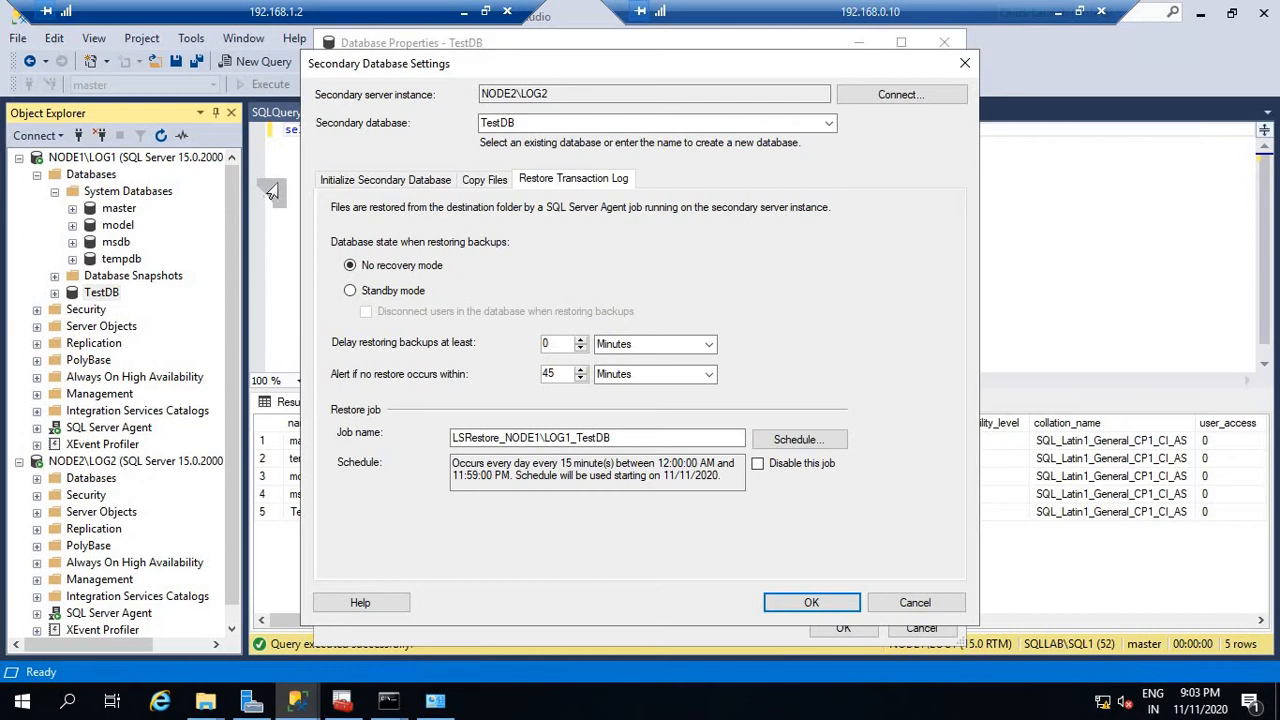
click(770, 440)
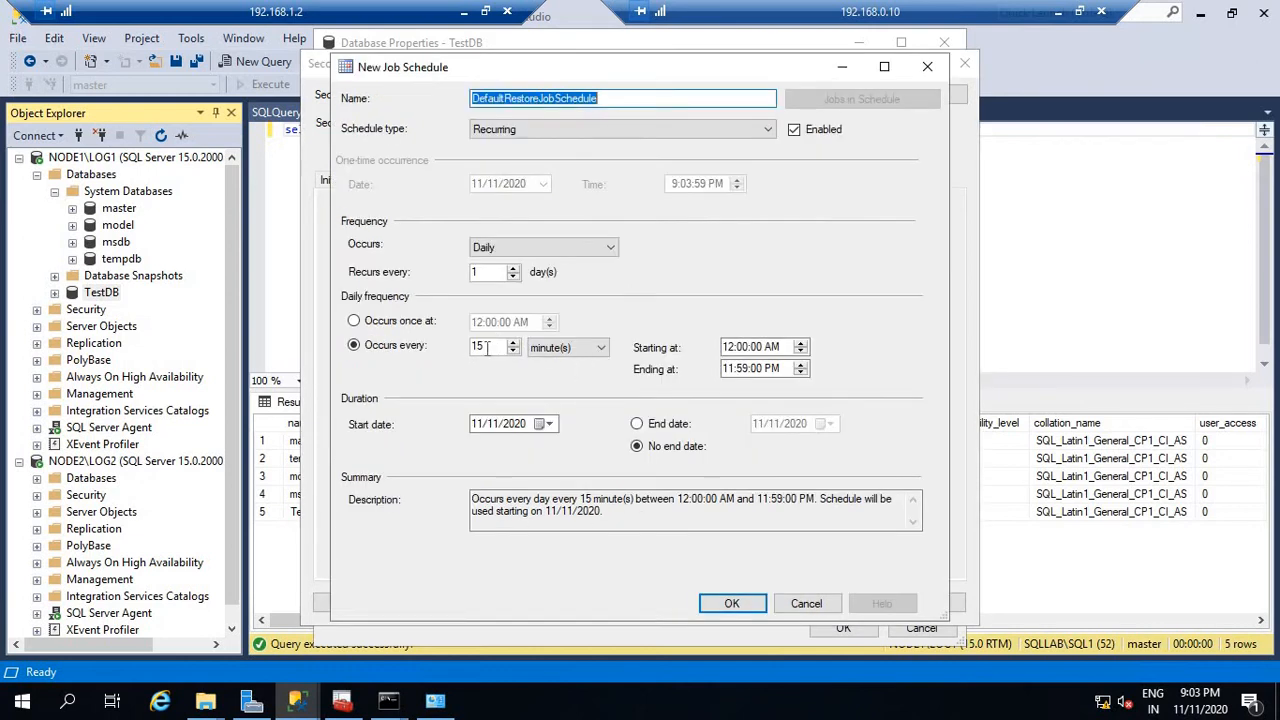
double_click(485, 346)
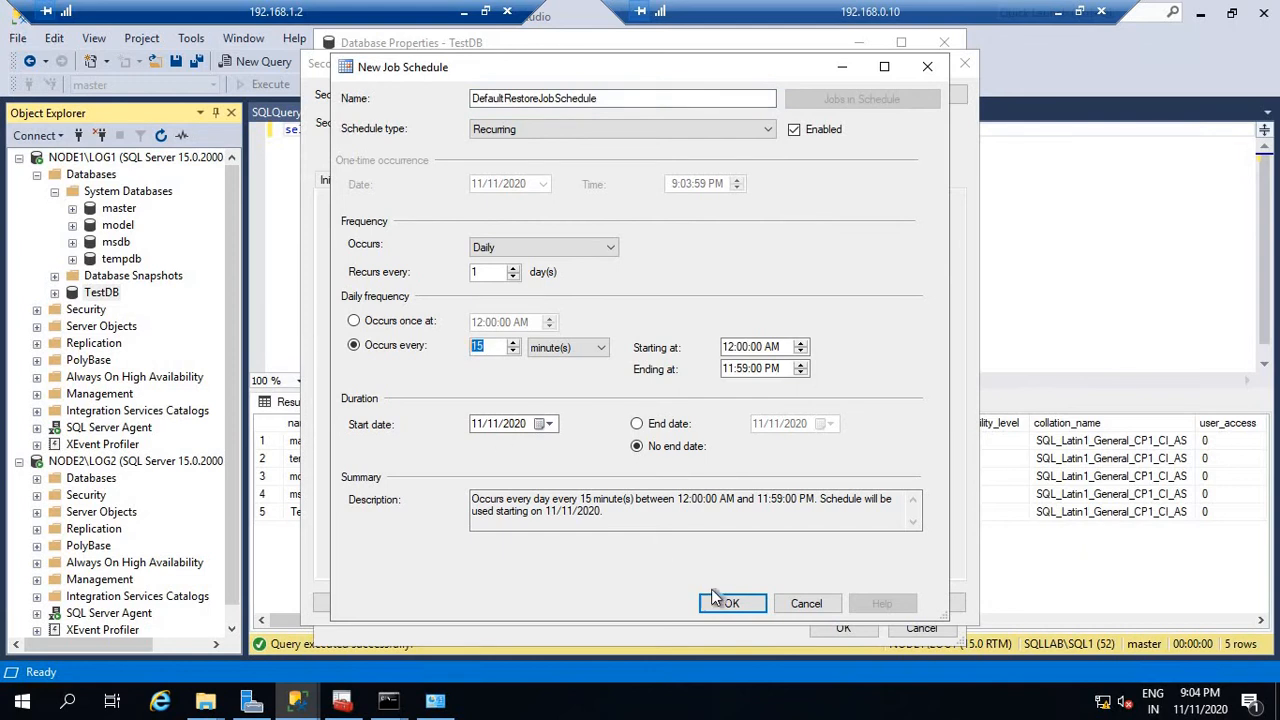
text(5)
click(717, 608)
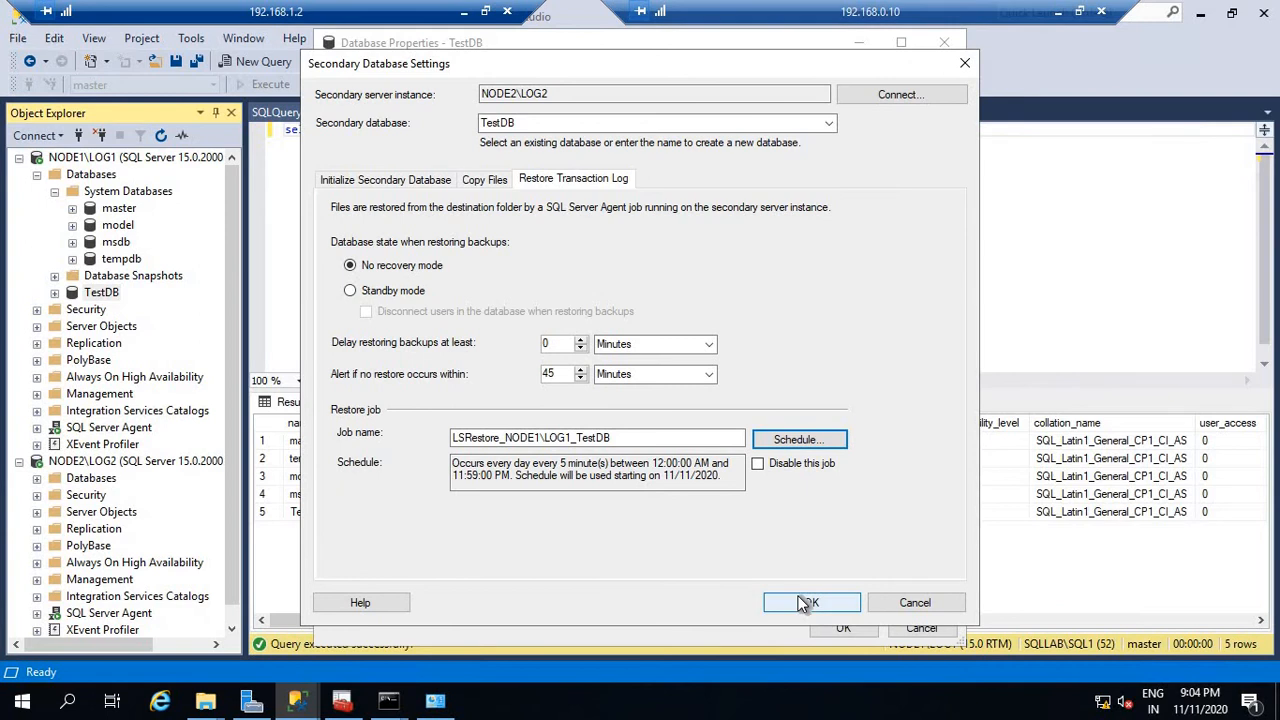
Try to accept the secondary database settings, rechecking the initialization option and the copy job schedule between attempts.
click(805, 602)
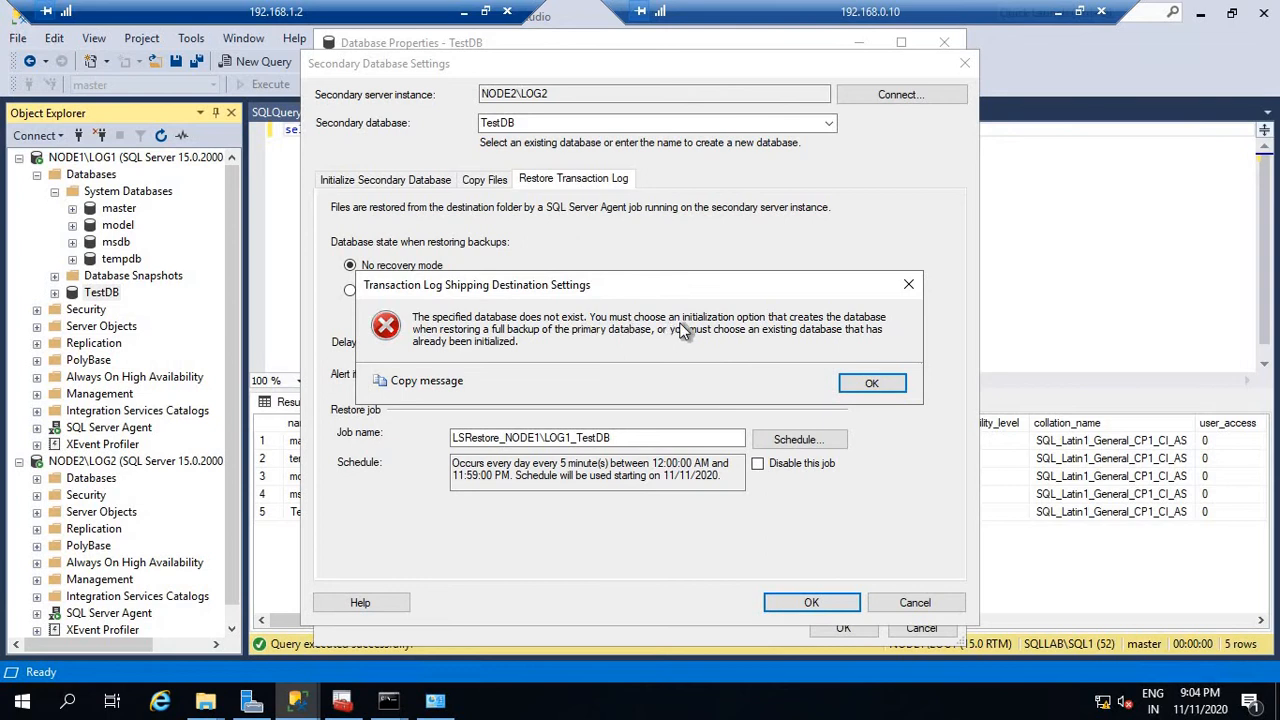
click(870, 384)
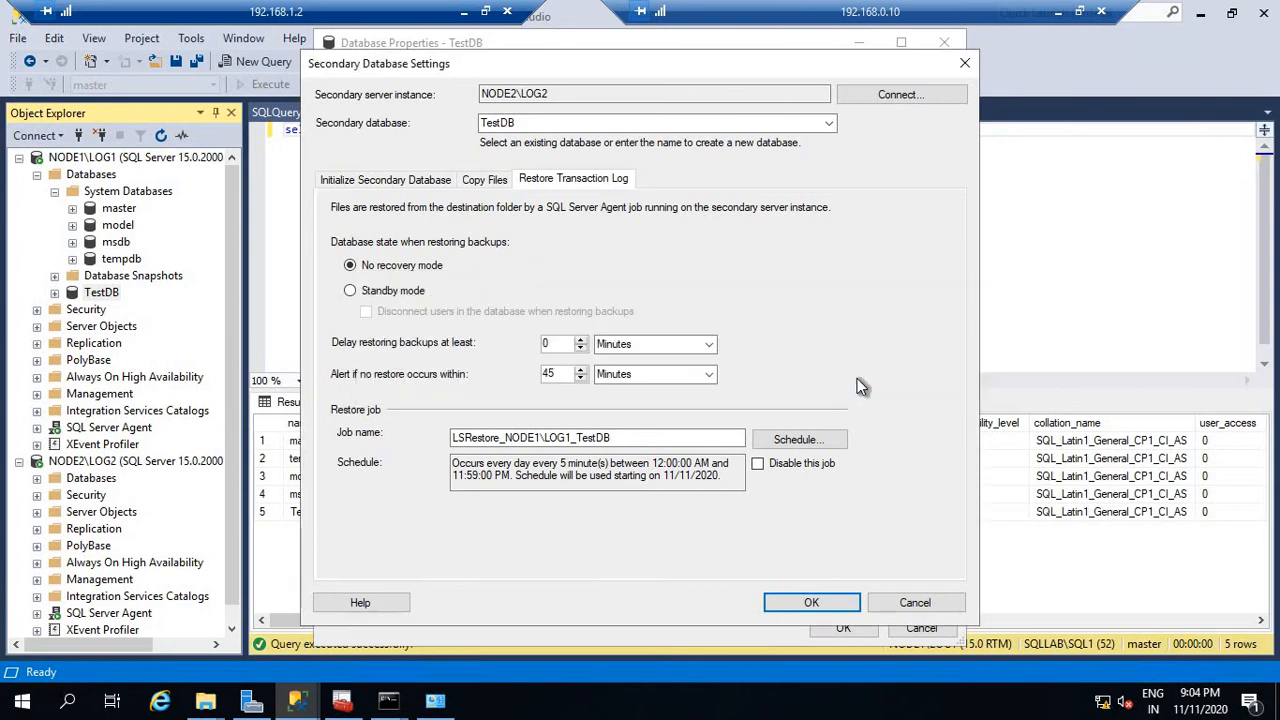
click(475, 184)
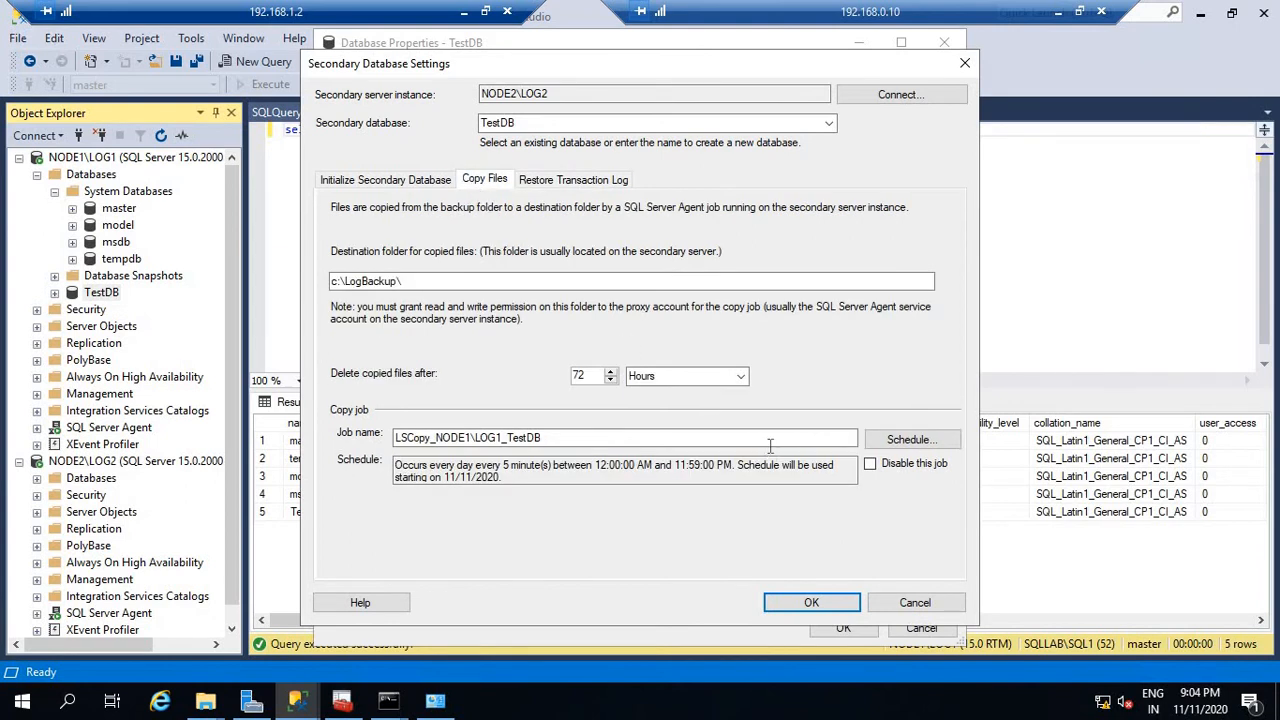
click(386, 182)
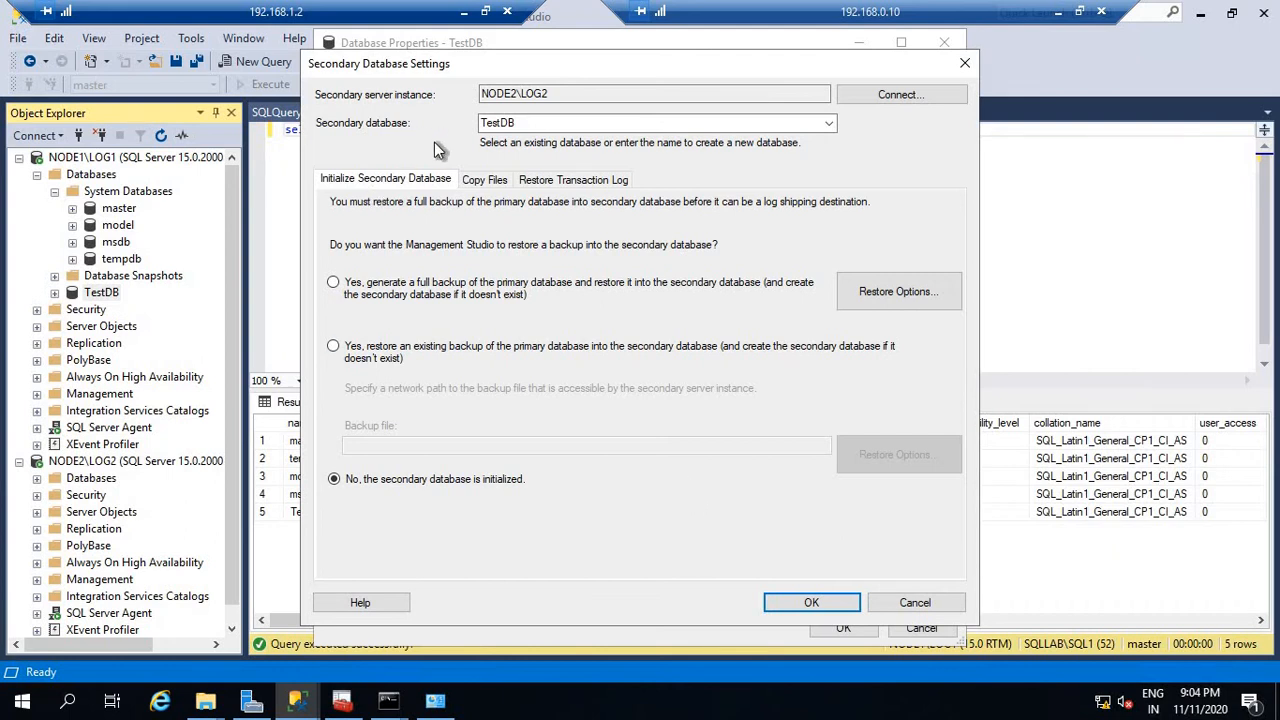
click(495, 182)
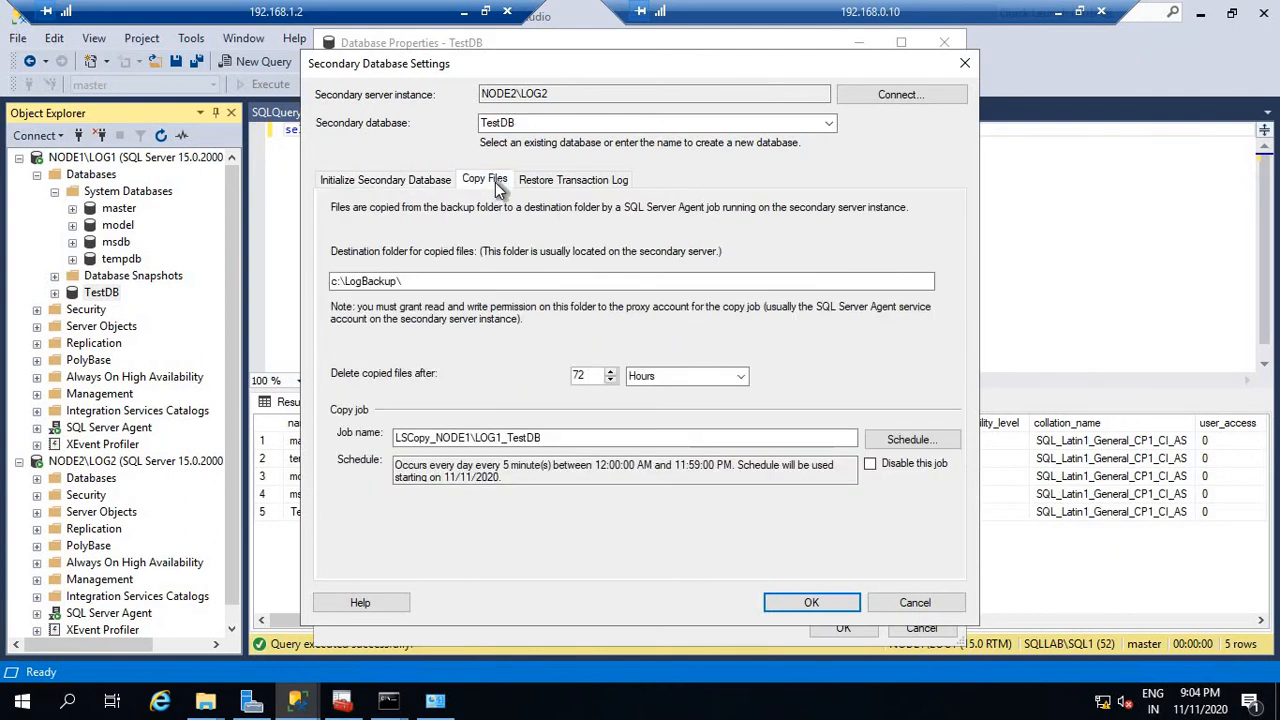
click(921, 442)
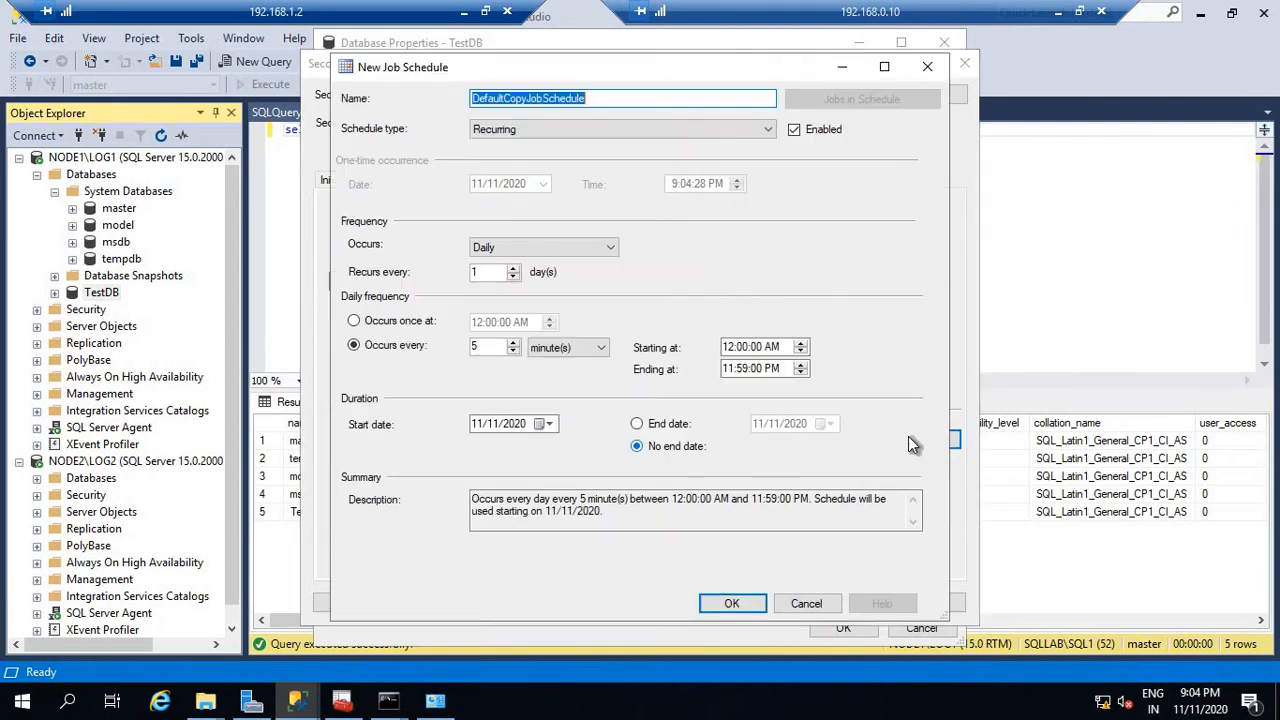
click(738, 605)
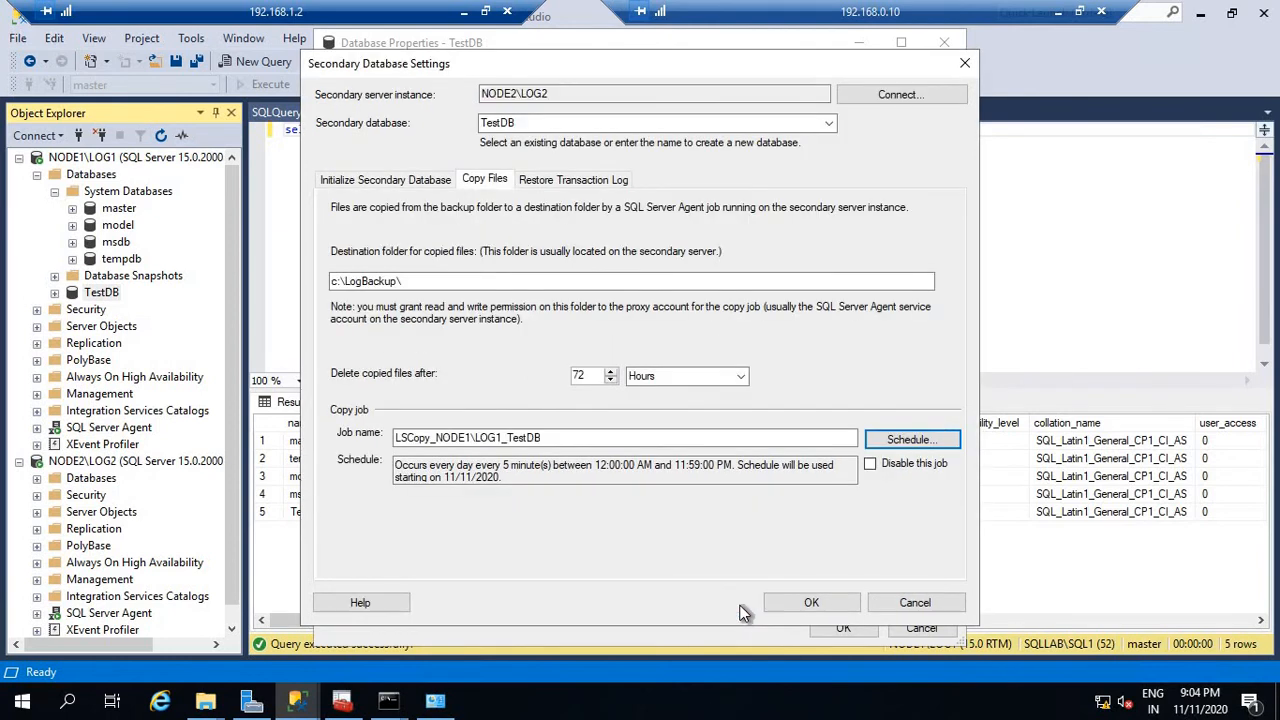
click(797, 605)
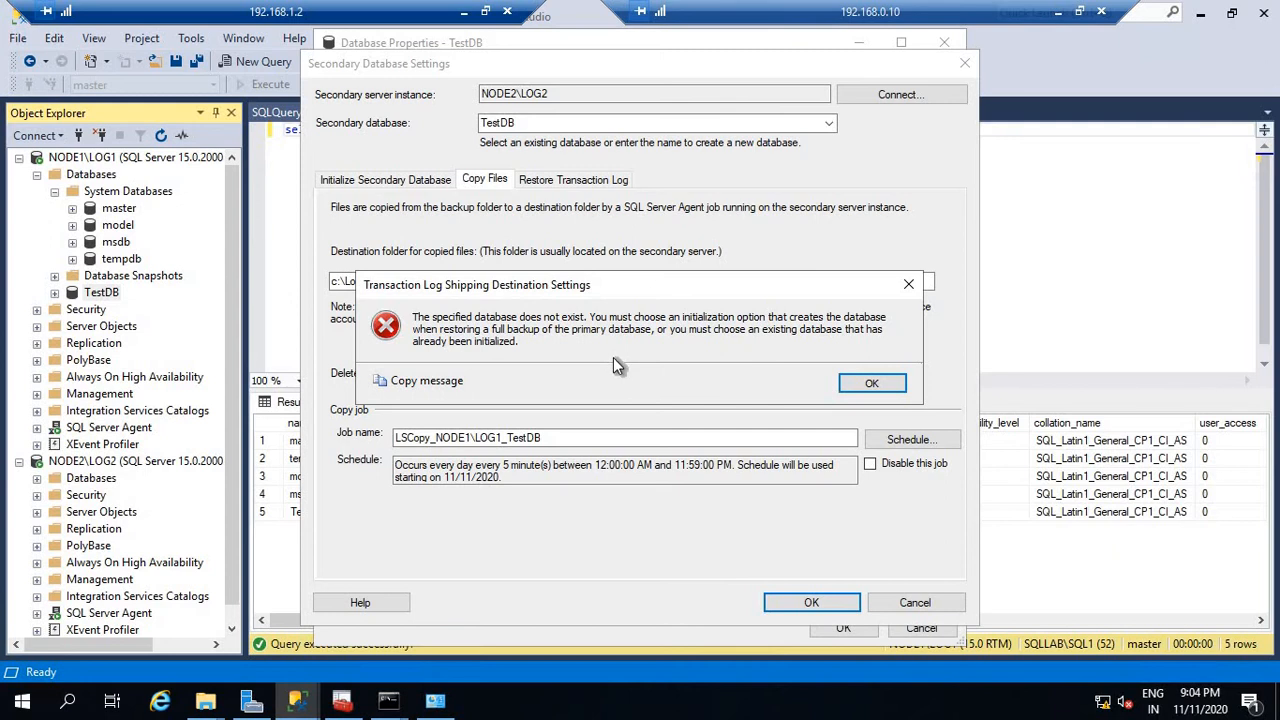
click(864, 390)
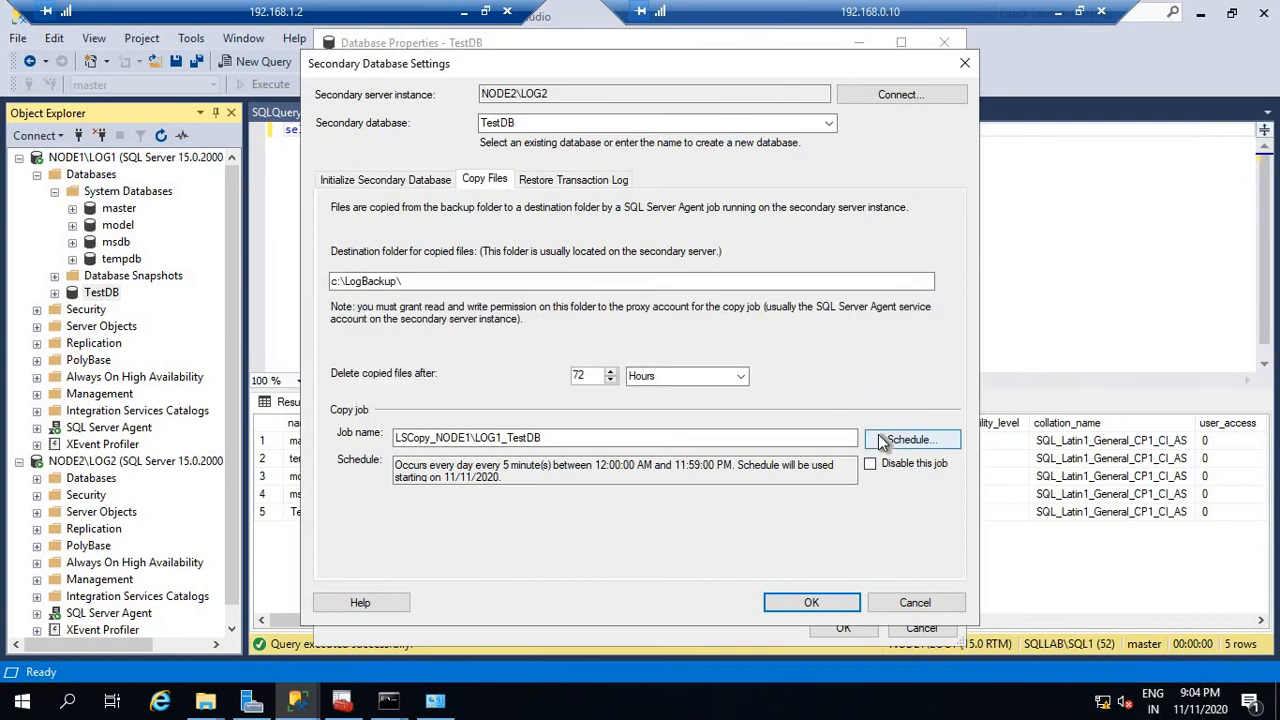
Show the initialization options for the secondary database, then switch to the 192.168.1.3 remote session.
click(415, 182)
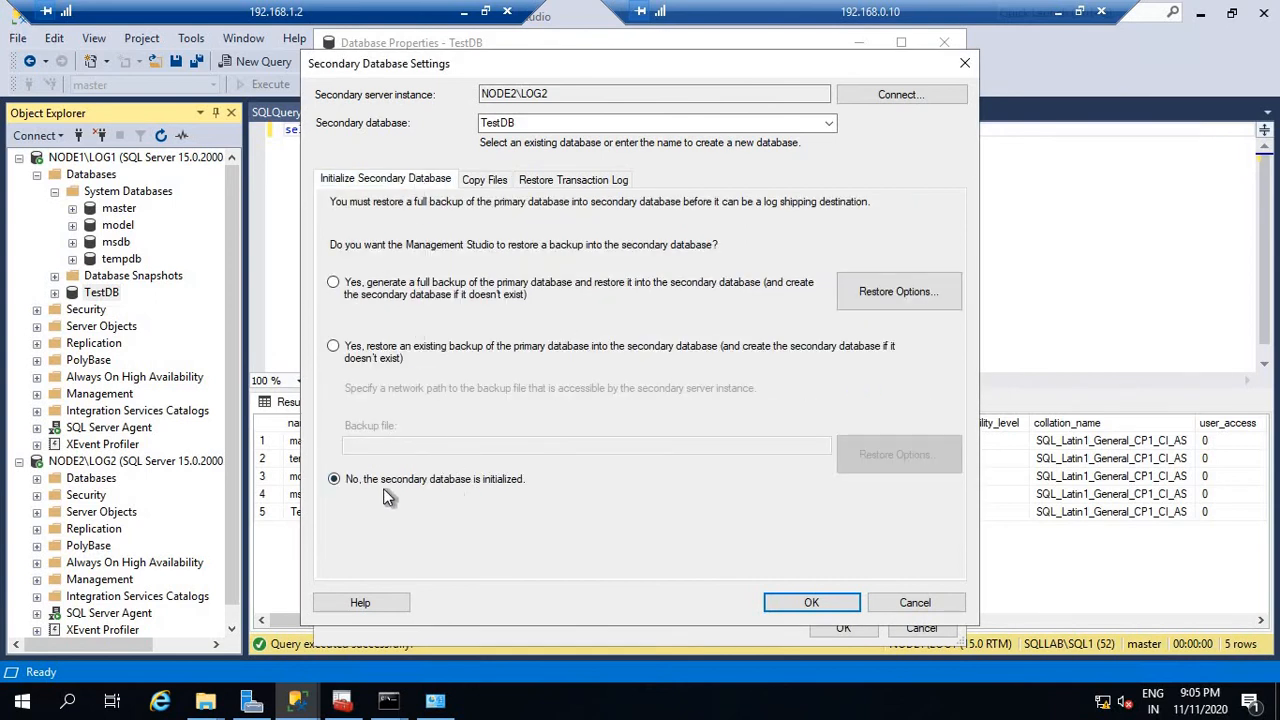
click(297, 700)
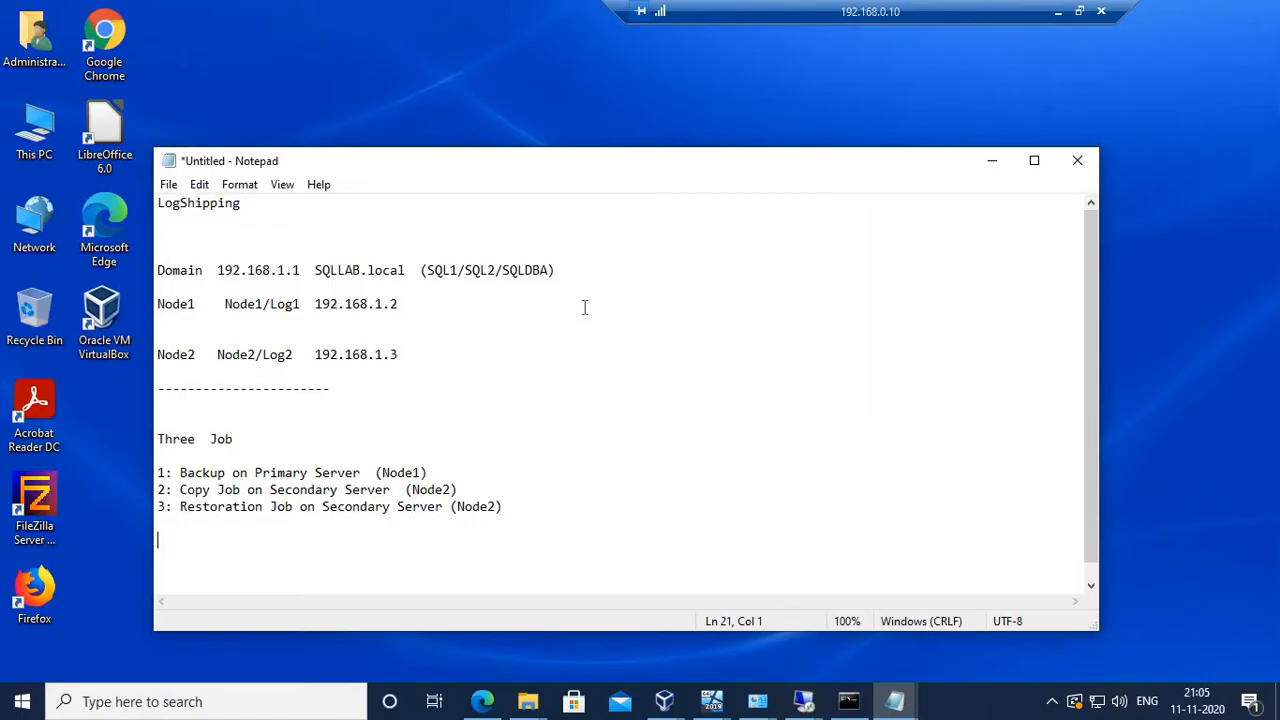
click(464, 11)
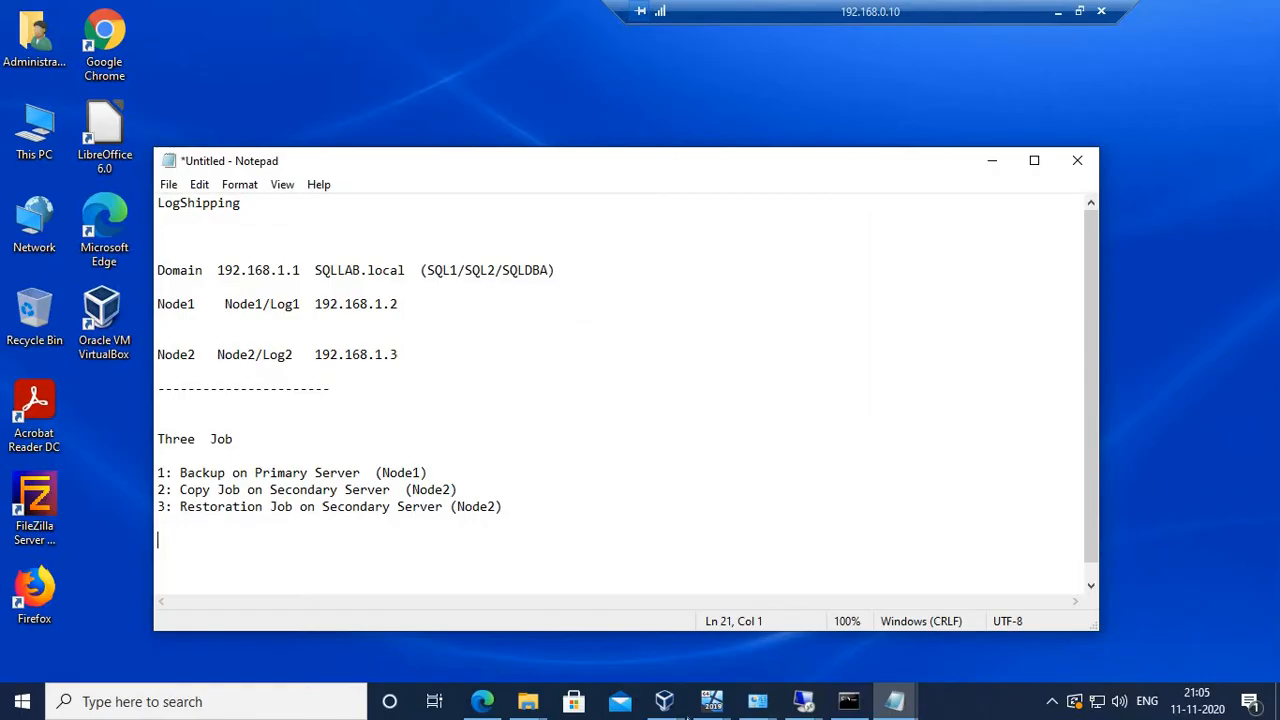
click(803, 701)
click(978, 555)
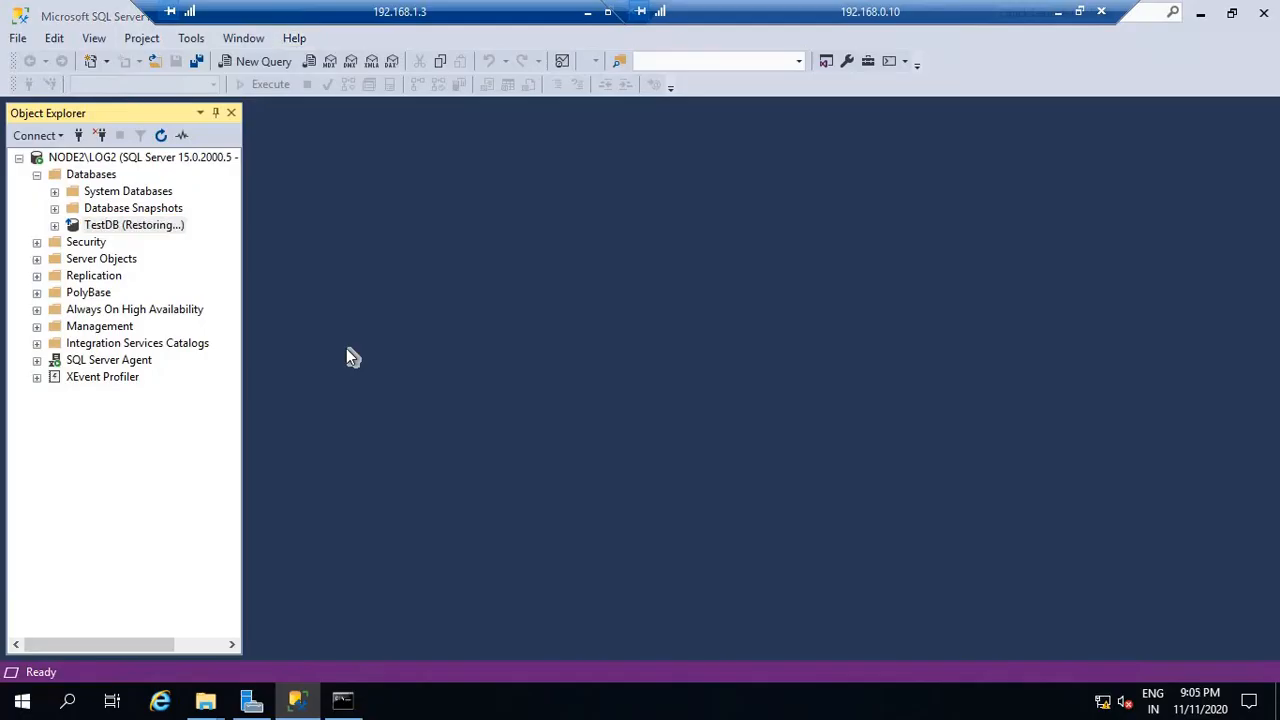
Refresh the databases on NODE2\LOG2 and try to expand TestDB.
right_click(88, 174)
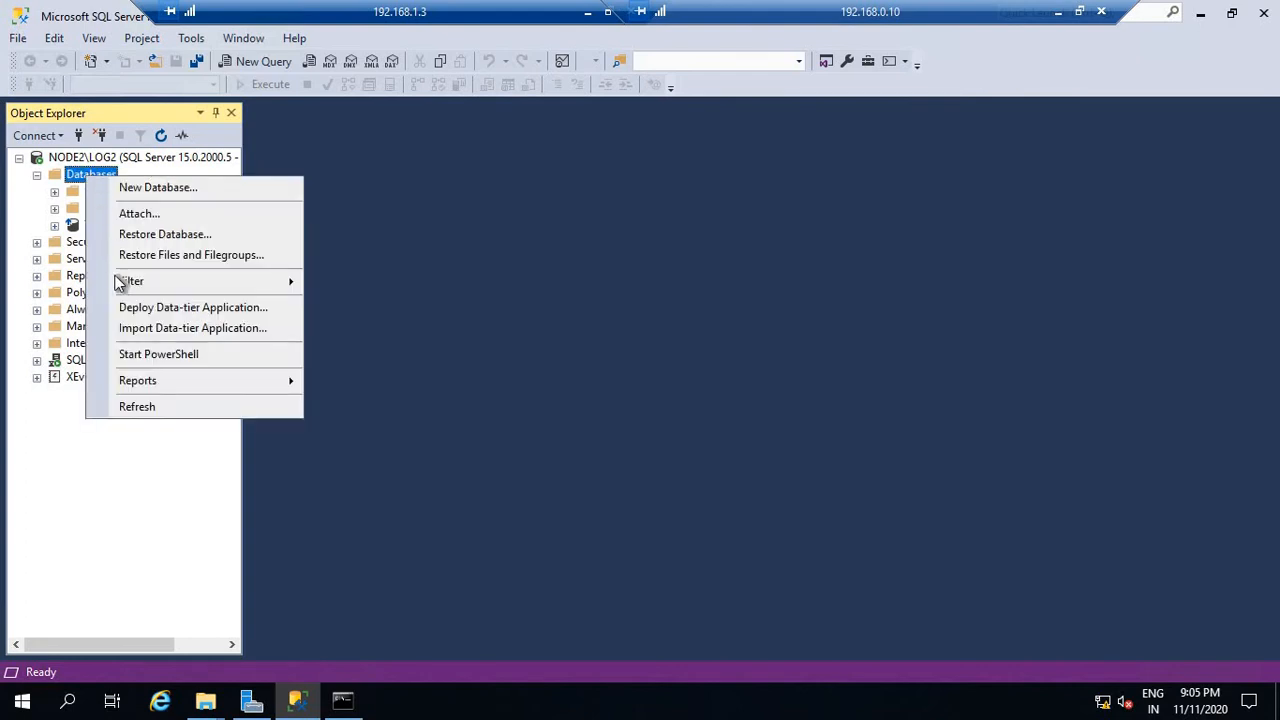
click(143, 407)
click(55, 226)
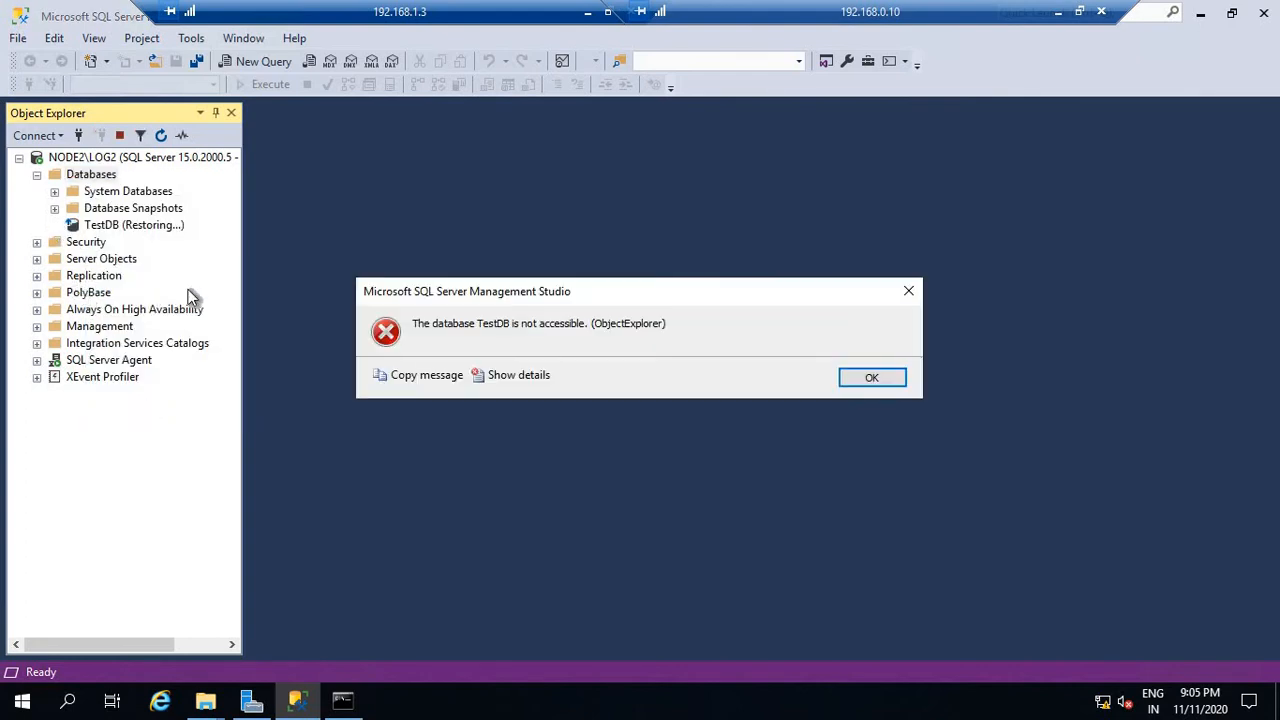
click(851, 377)
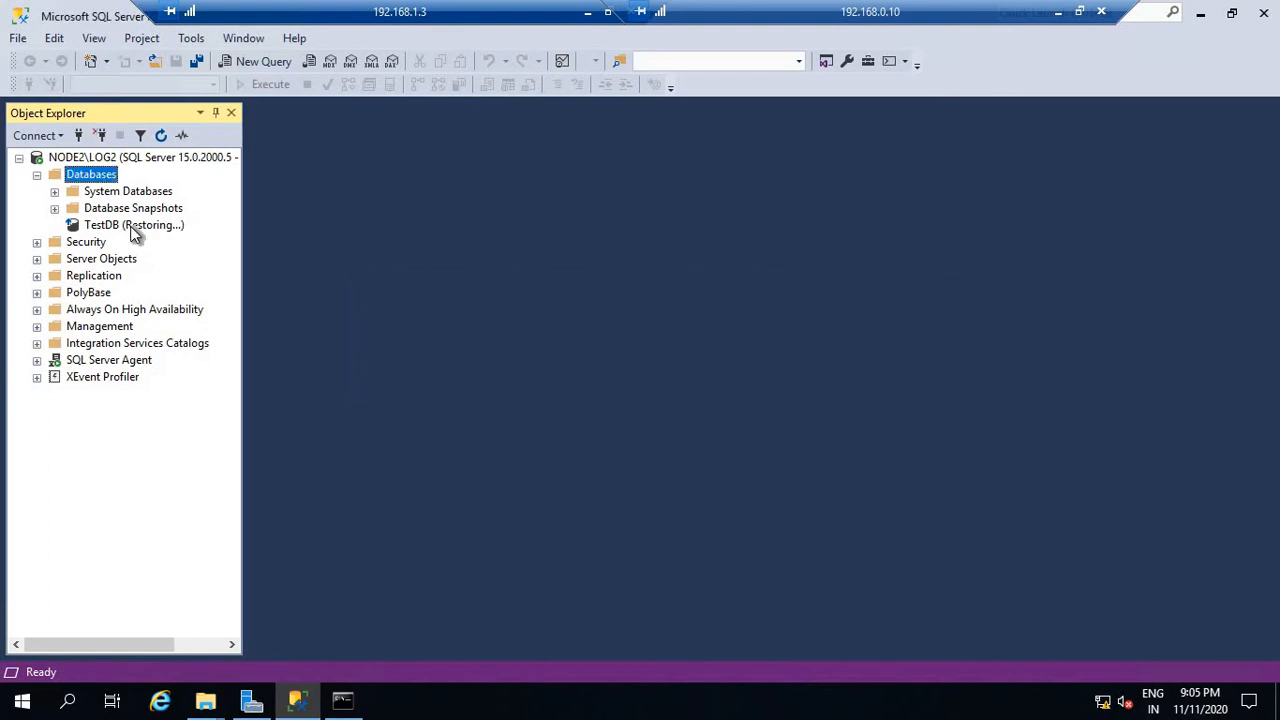
click(134, 228)
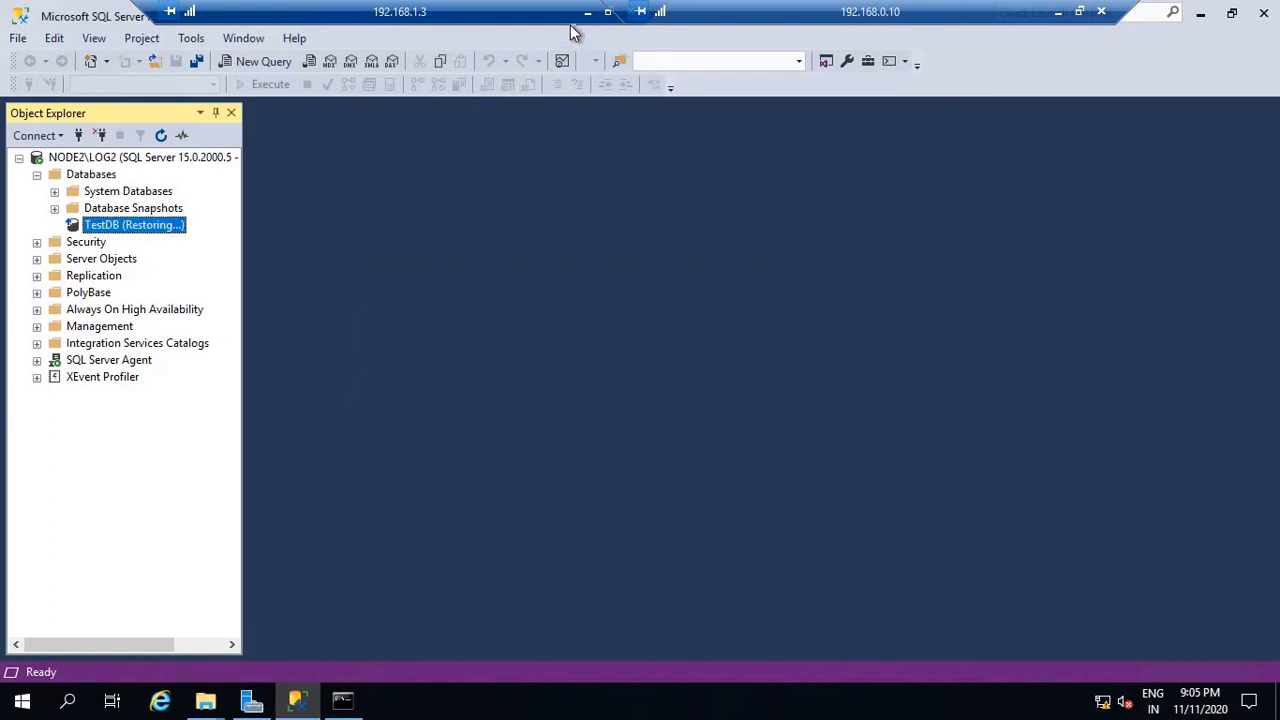
Return to the 192.168.1.2 session and try to apply the secondary settings with TestDB treated as already initialized.
drag(484, 12, 356, 12)
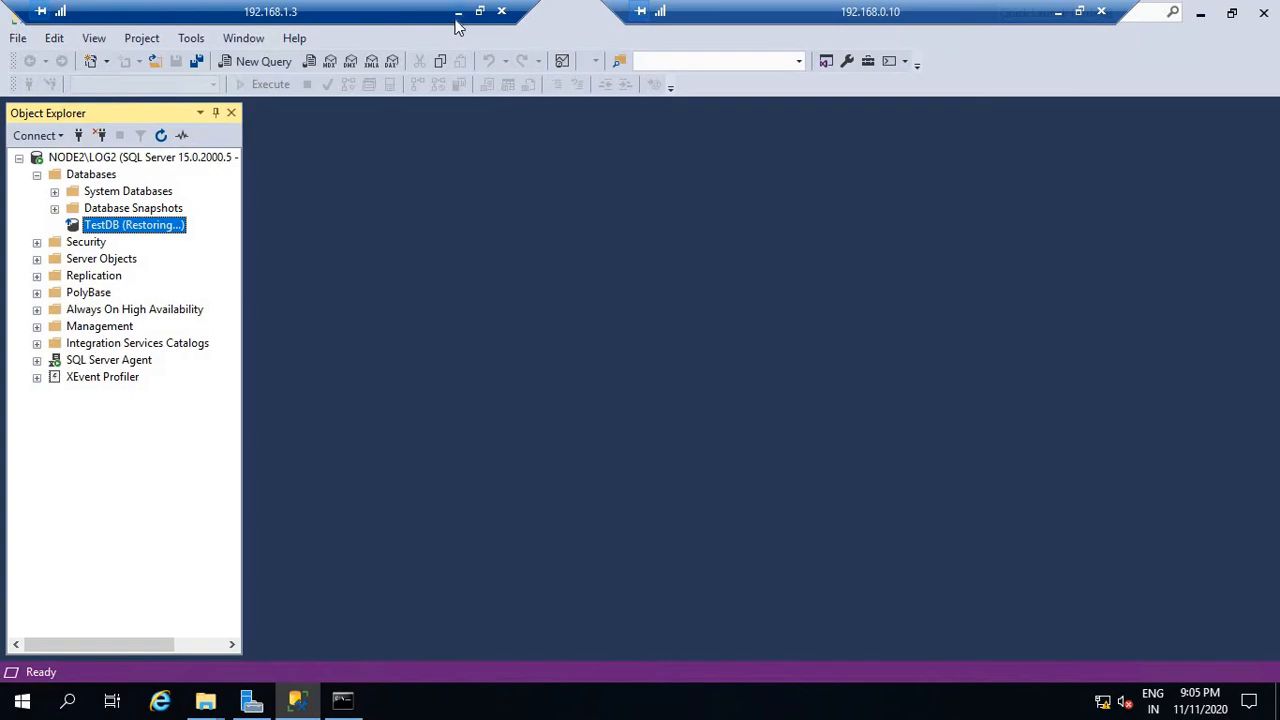
click(457, 17)
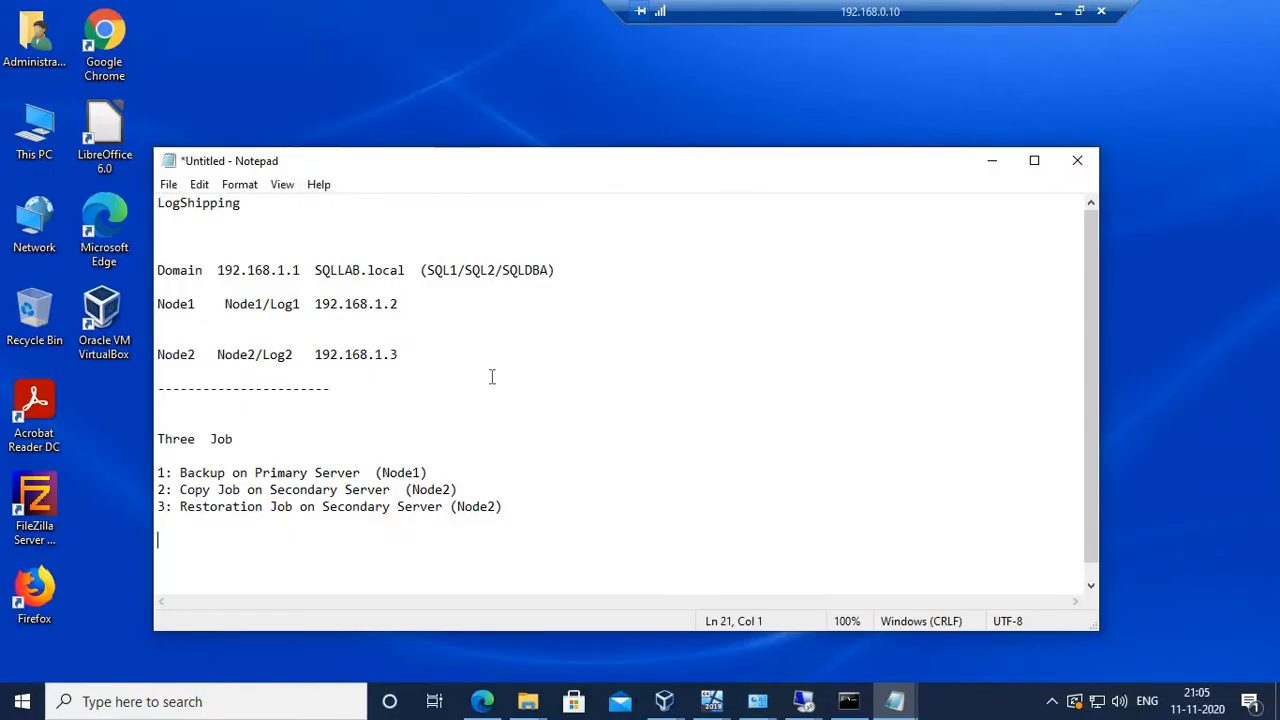
click(804, 701)
click(818, 556)
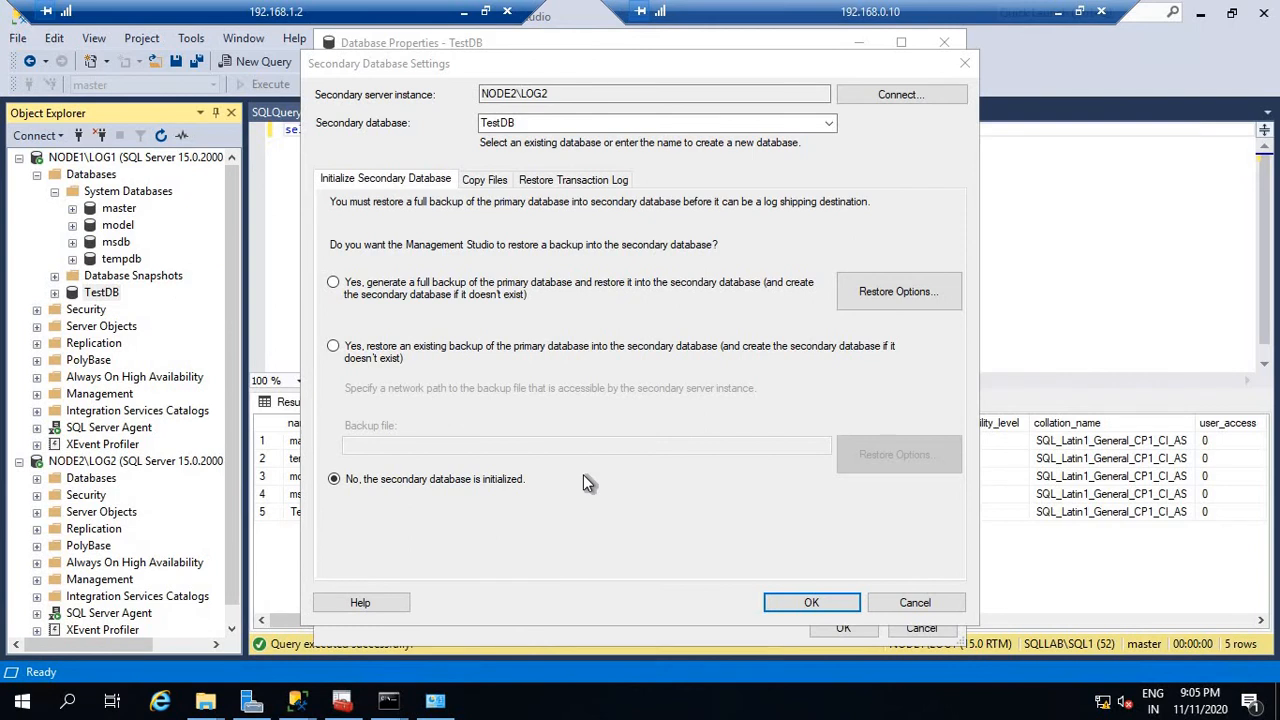
click(791, 605)
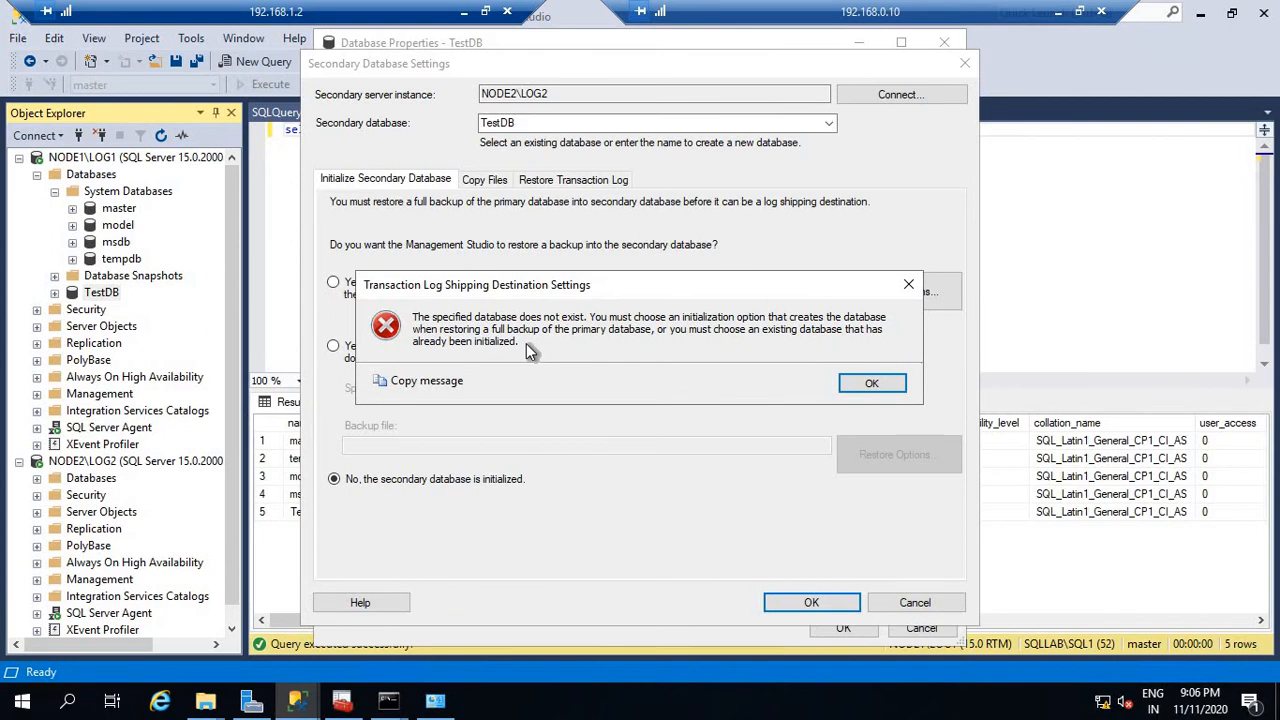
click(872, 384)
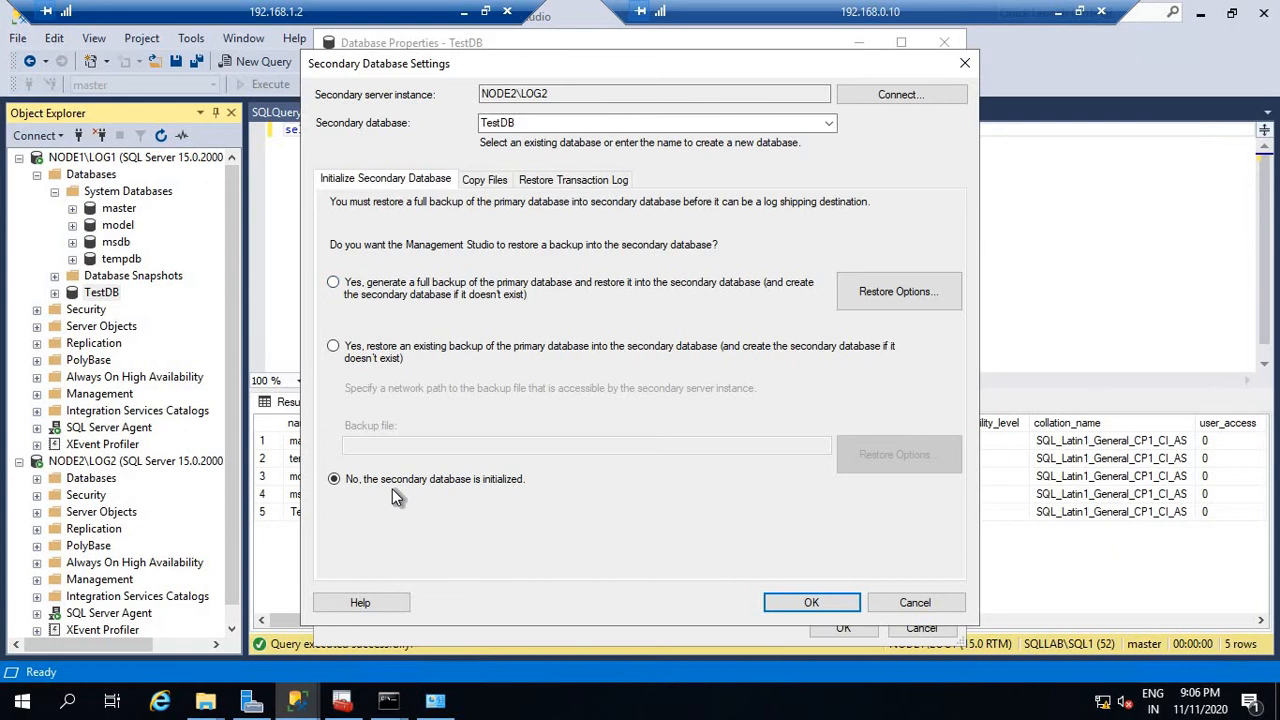
Switch to the 192.168.1.3 session and open a new query against the master database of NODE2\LOG2.
click(463, 11)
mouse_move(806, 706)
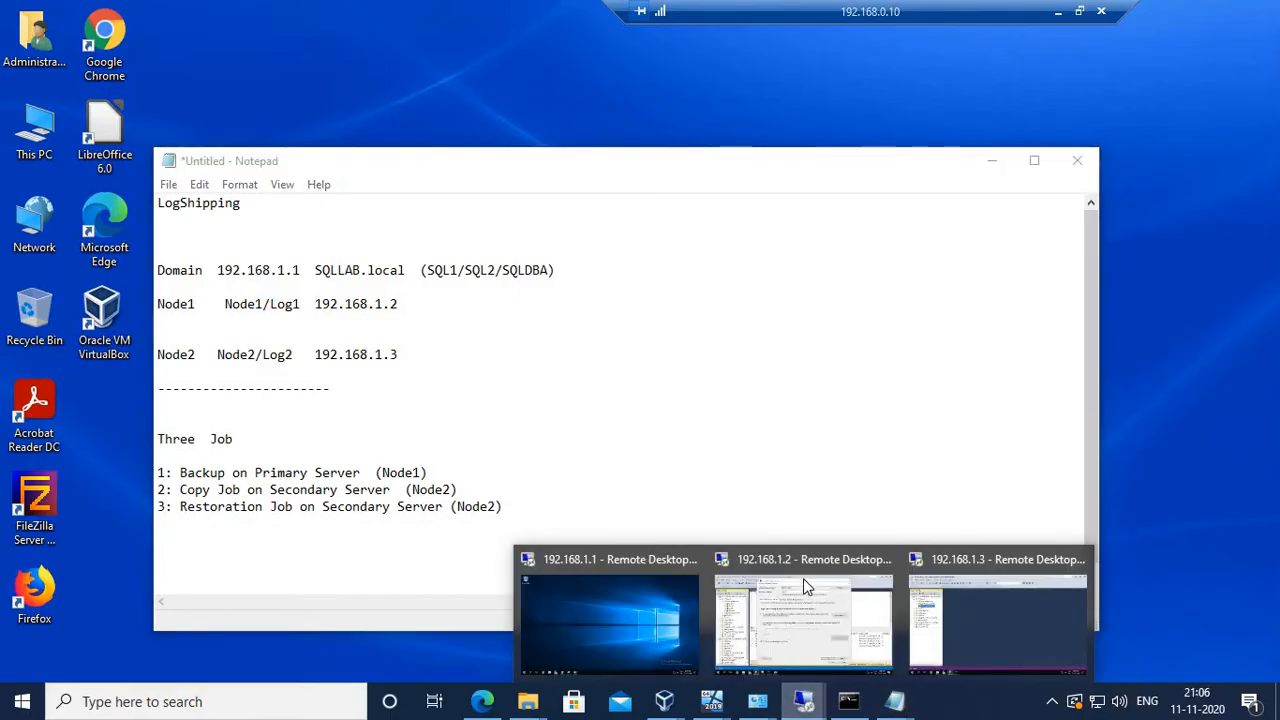
click(970, 600)
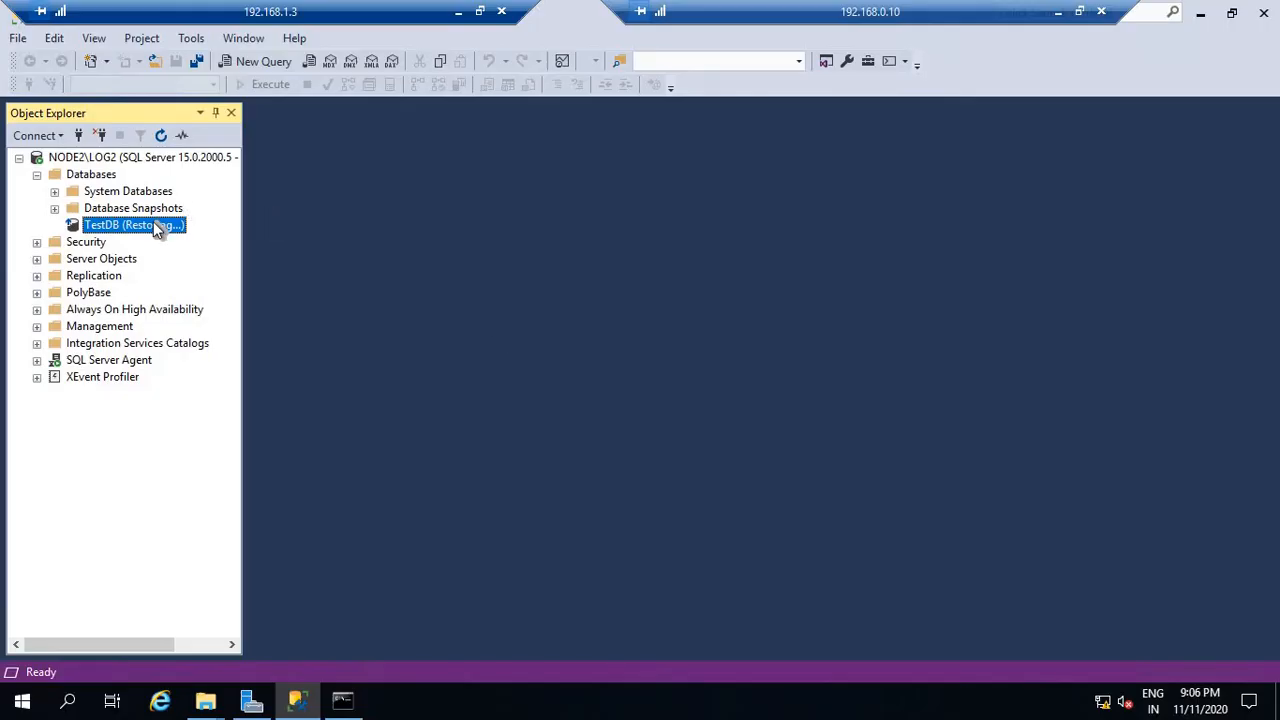
right_click(155, 228)
click(54, 191)
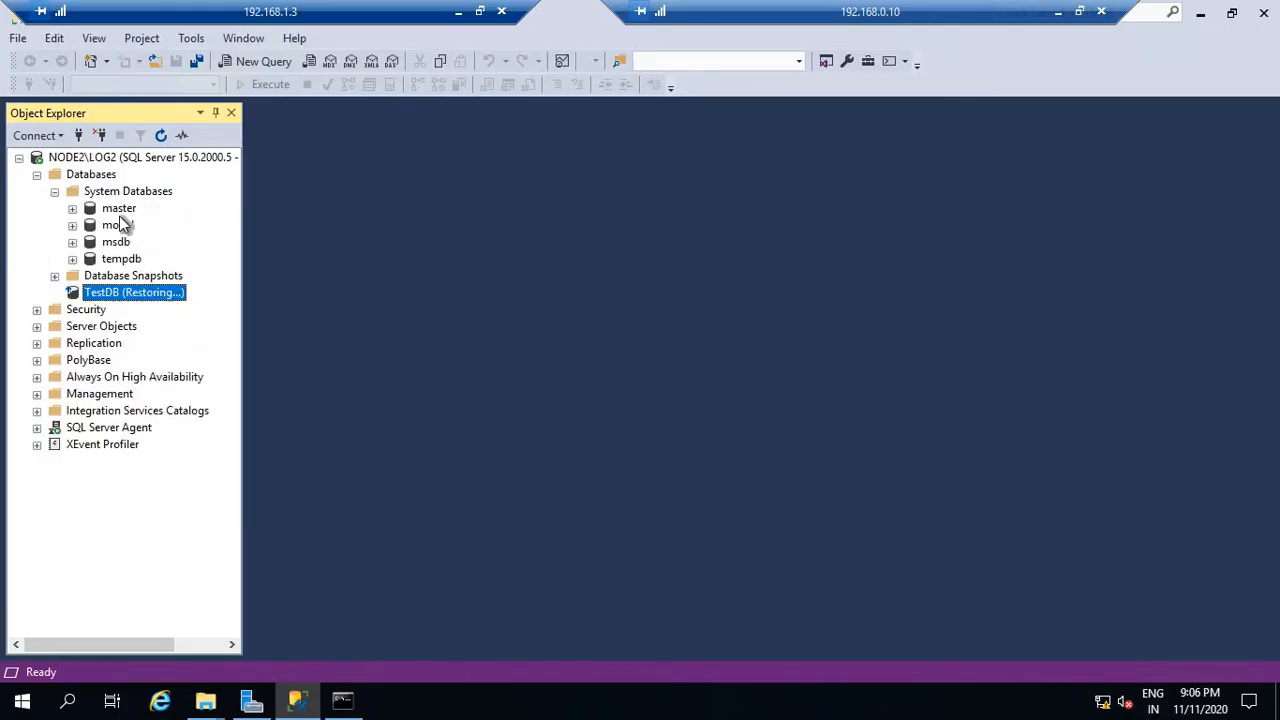
right_click(127, 210)
click(177, 231)
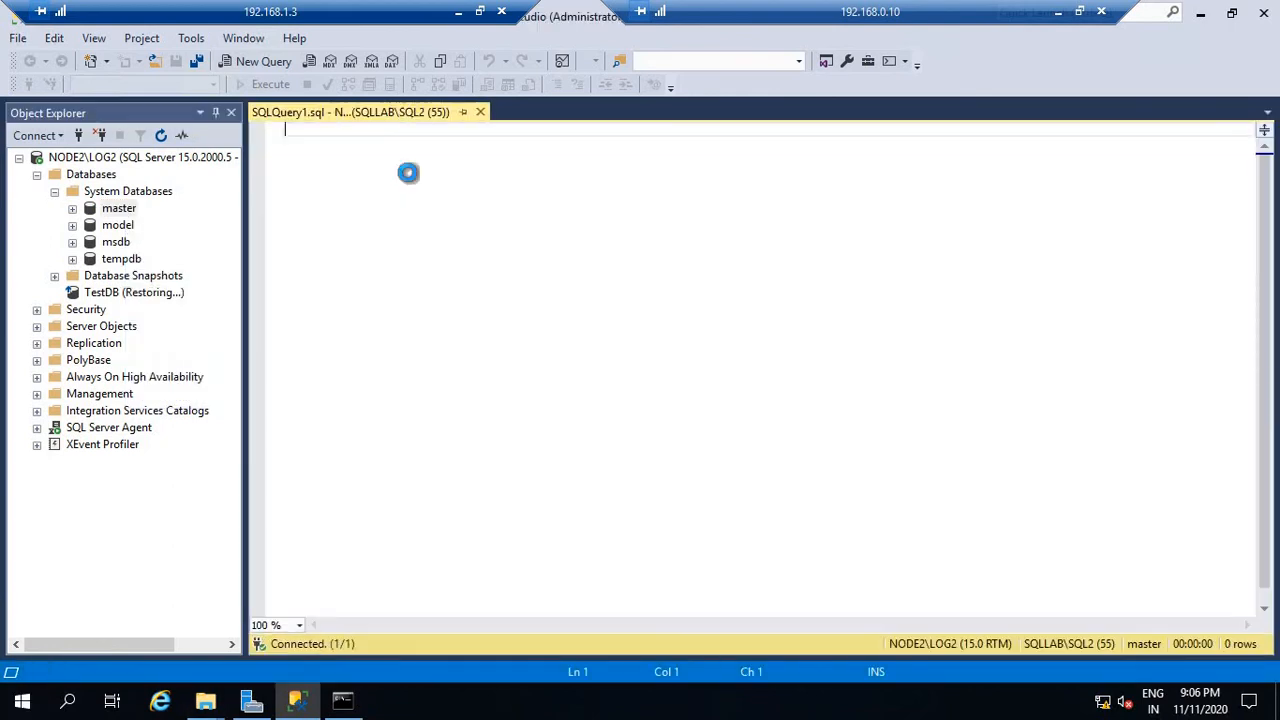
Write the statement "restore database testDB" in the new query.
text(resto)
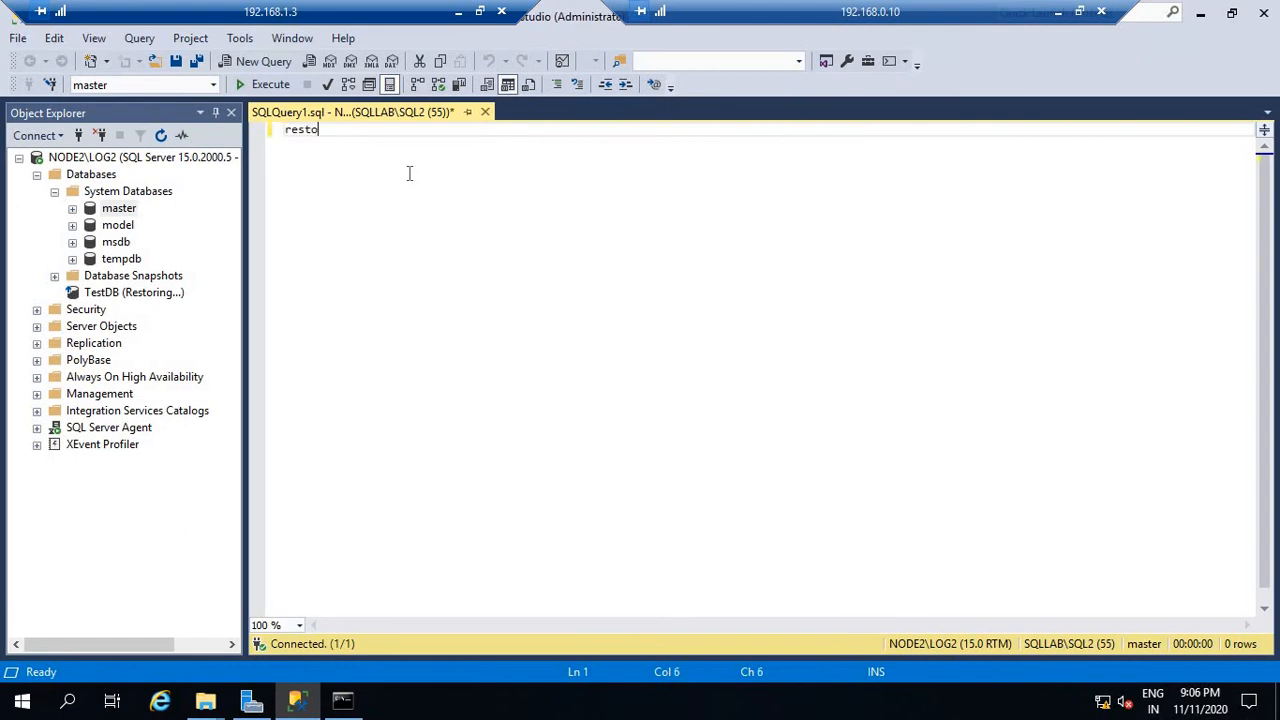
text(re testDB)
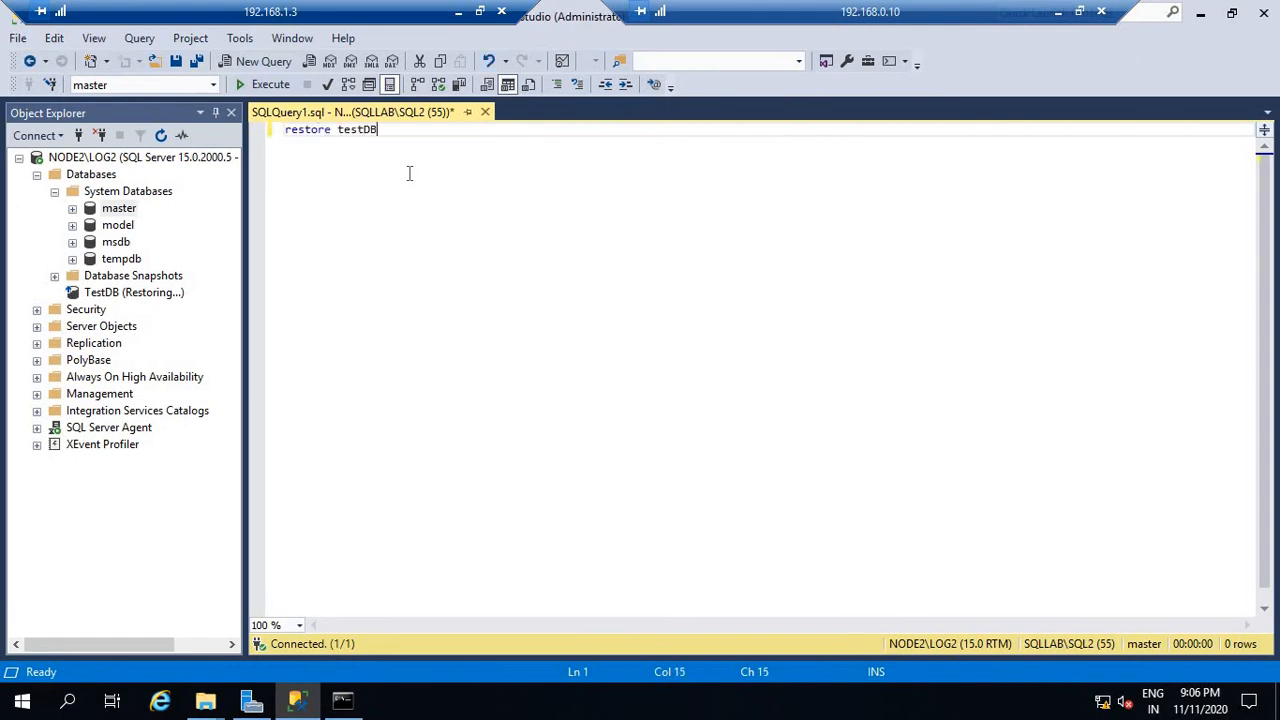
text( wi)
key(BackSpace)
key(BackSpace)
key(Left)
key(Left)
key(Left)
key(Left)
key(Left)
key(Left)
key(Left)
text(database)
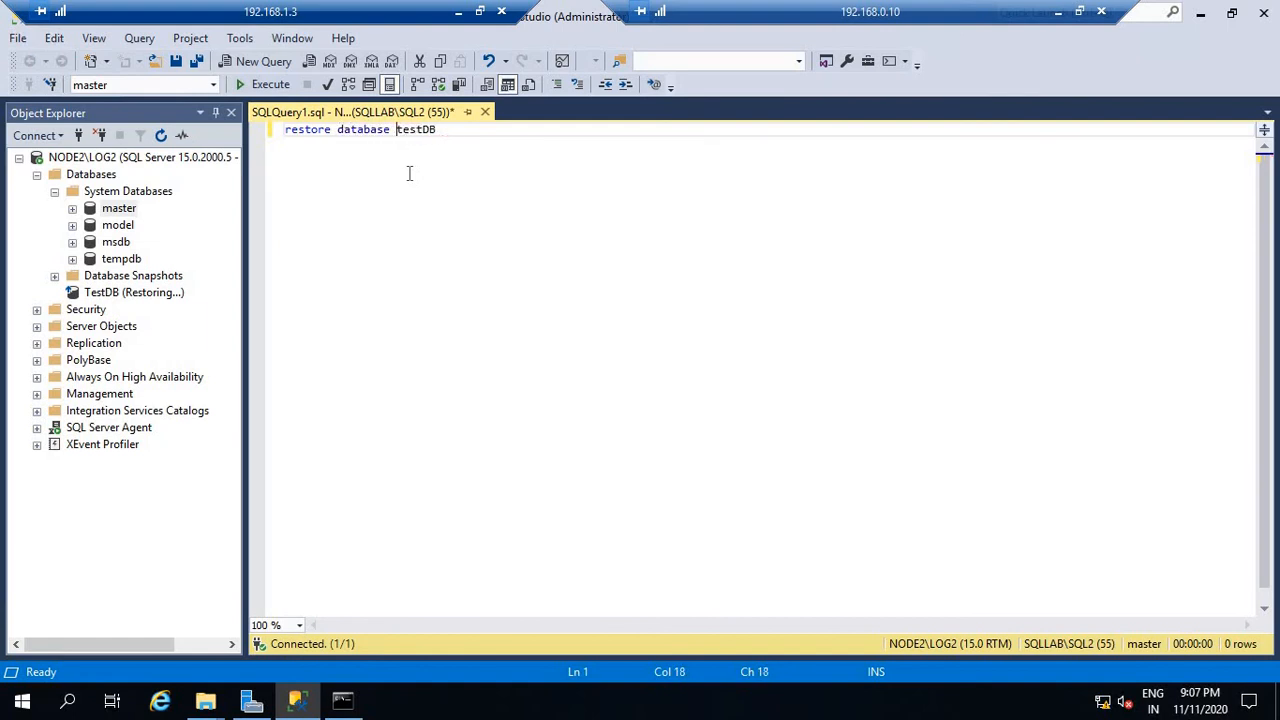
Append "with recovery" to the end of the restore statement.
key(Right)
key(Right)
key(Right)
key(Right)
key(Right)
key(Right)
text(with restore)
key(BackSpace)
key(BackSpace)
key(BackSpace)
key(BackSpace)
key(BackSpace)
key(BackSpace)
text(ecovery)
Switch back to the 192.168.1.2 session and discard the open secondary database settings and TestDB properties.
click(300, 705)
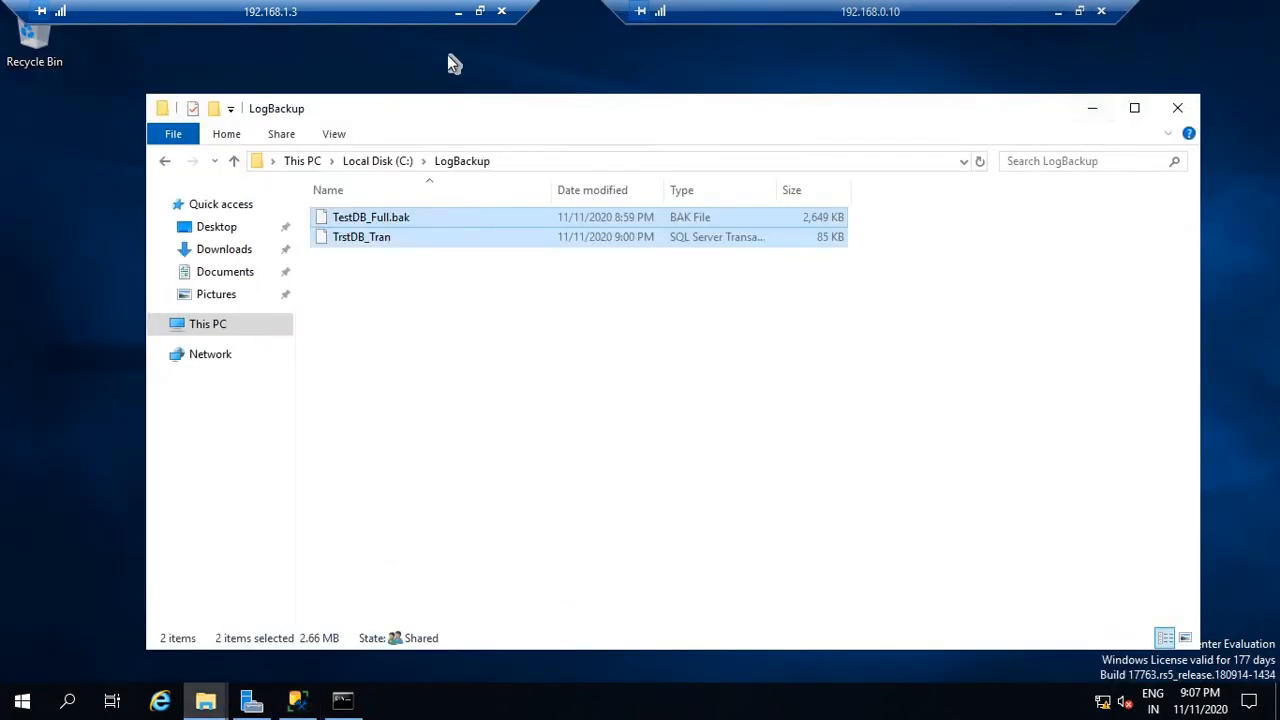
click(459, 12)
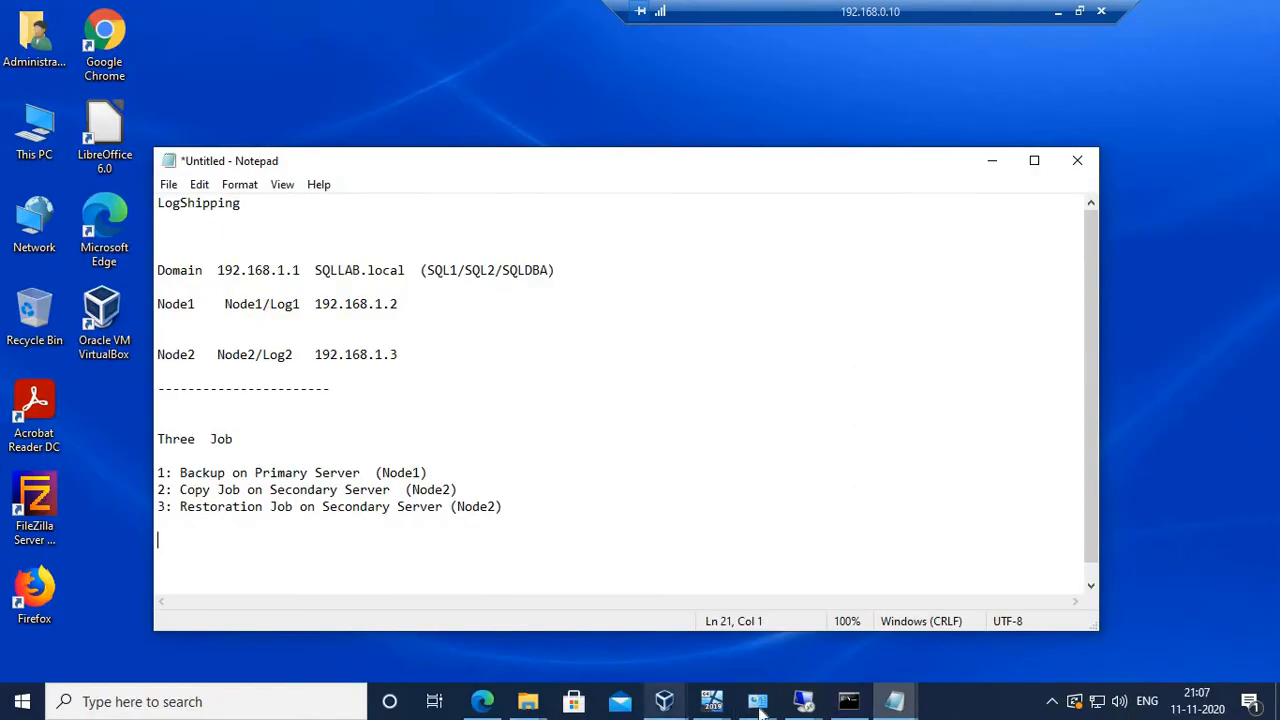
mouse_move(800, 706)
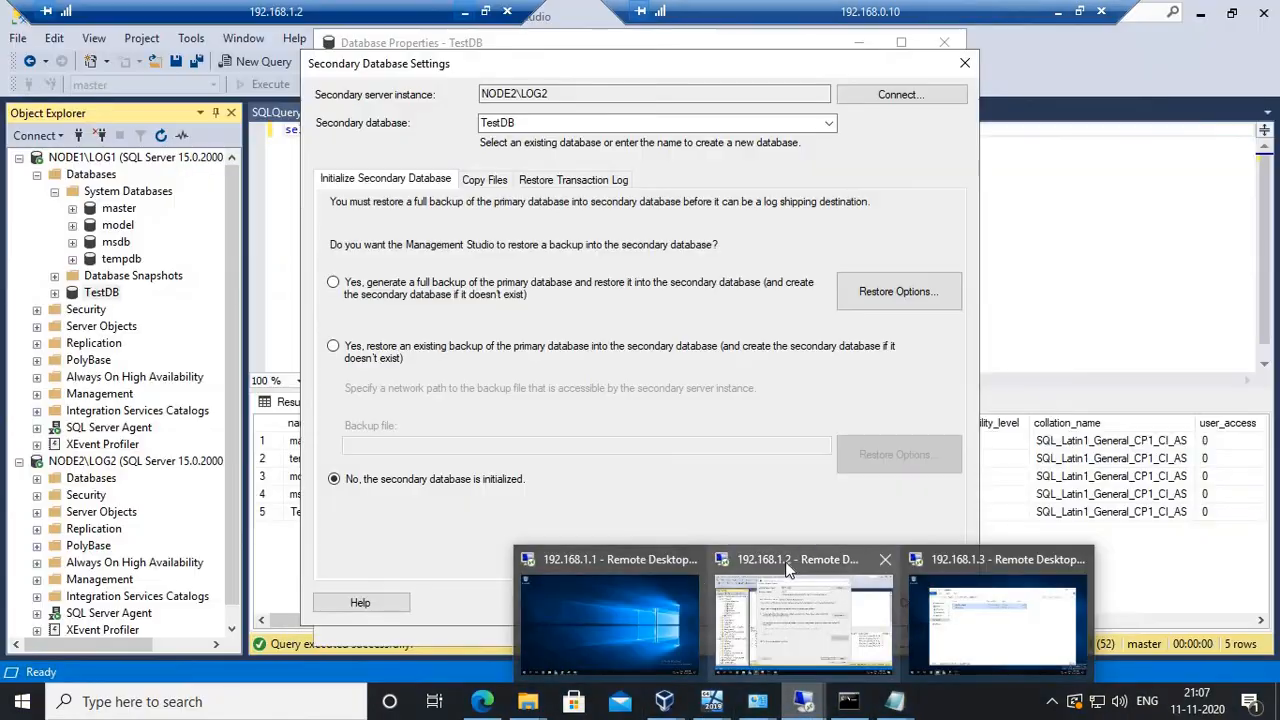
click(750, 606)
click(914, 602)
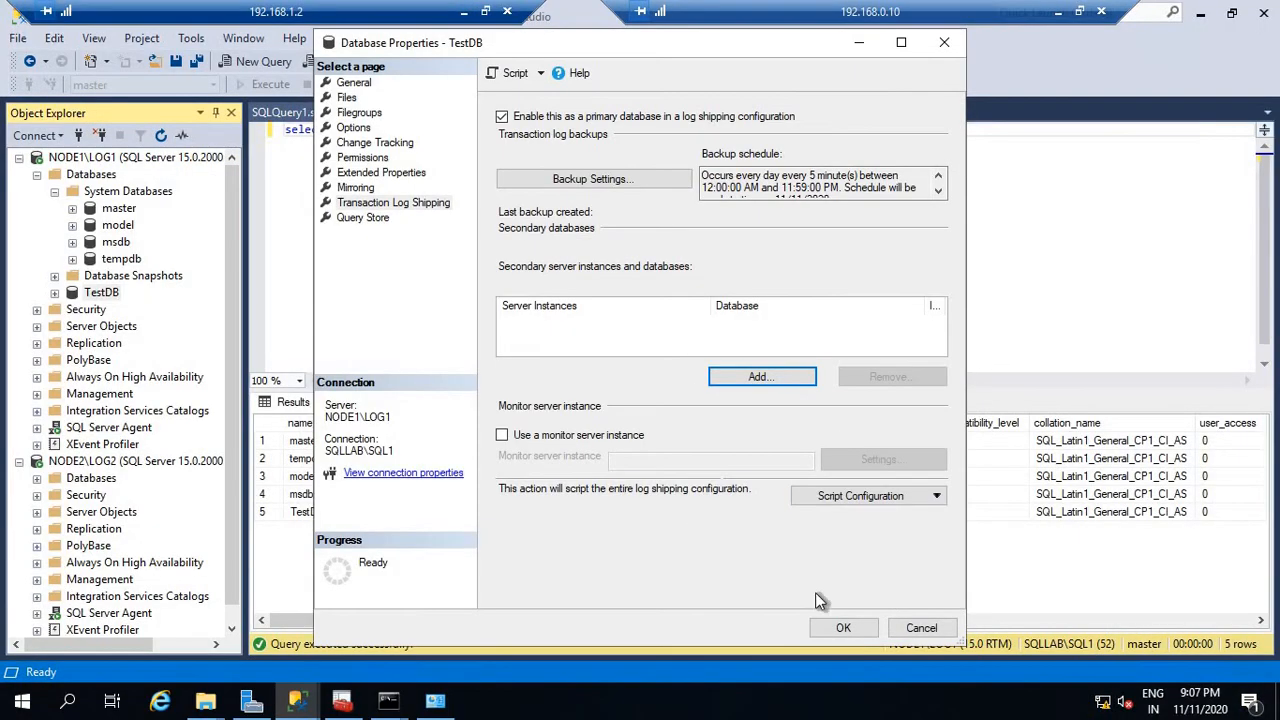
key(Escape)
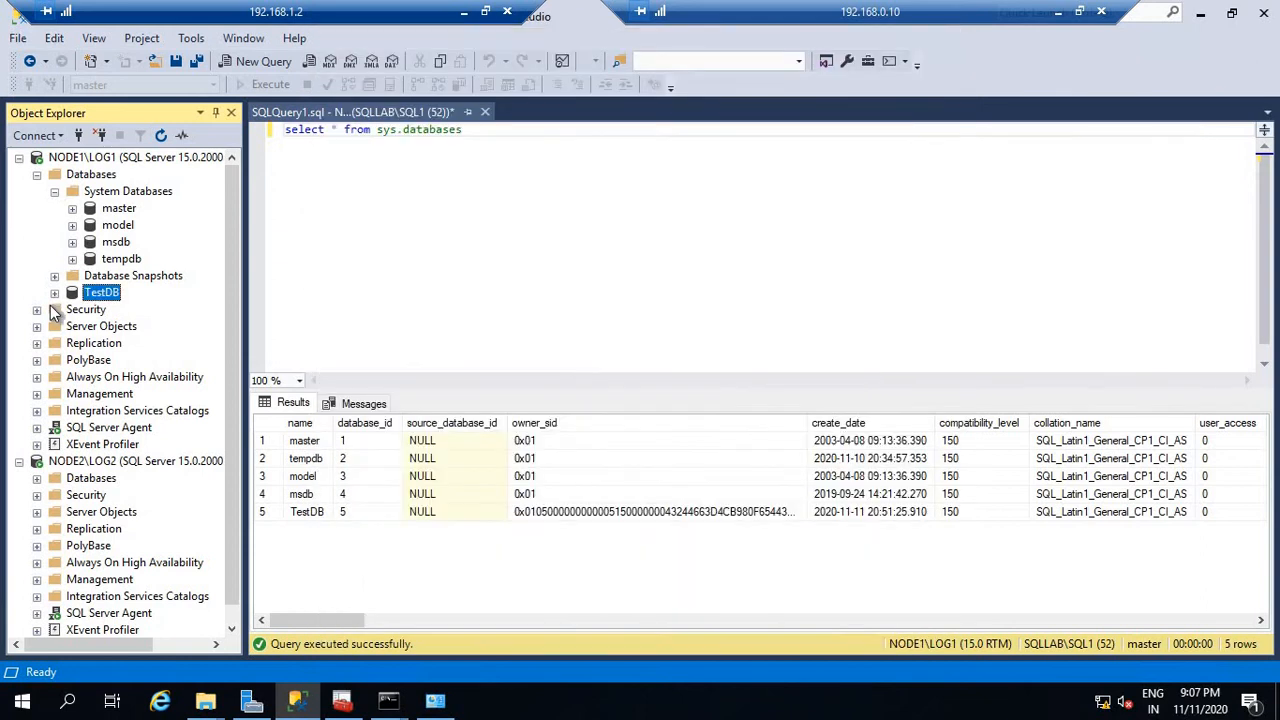
Open transaction log shipping for TestDB on NODE1\LOG1 and enable it as a primary database.
right_click(101, 292)
mouse_move(183, 371)
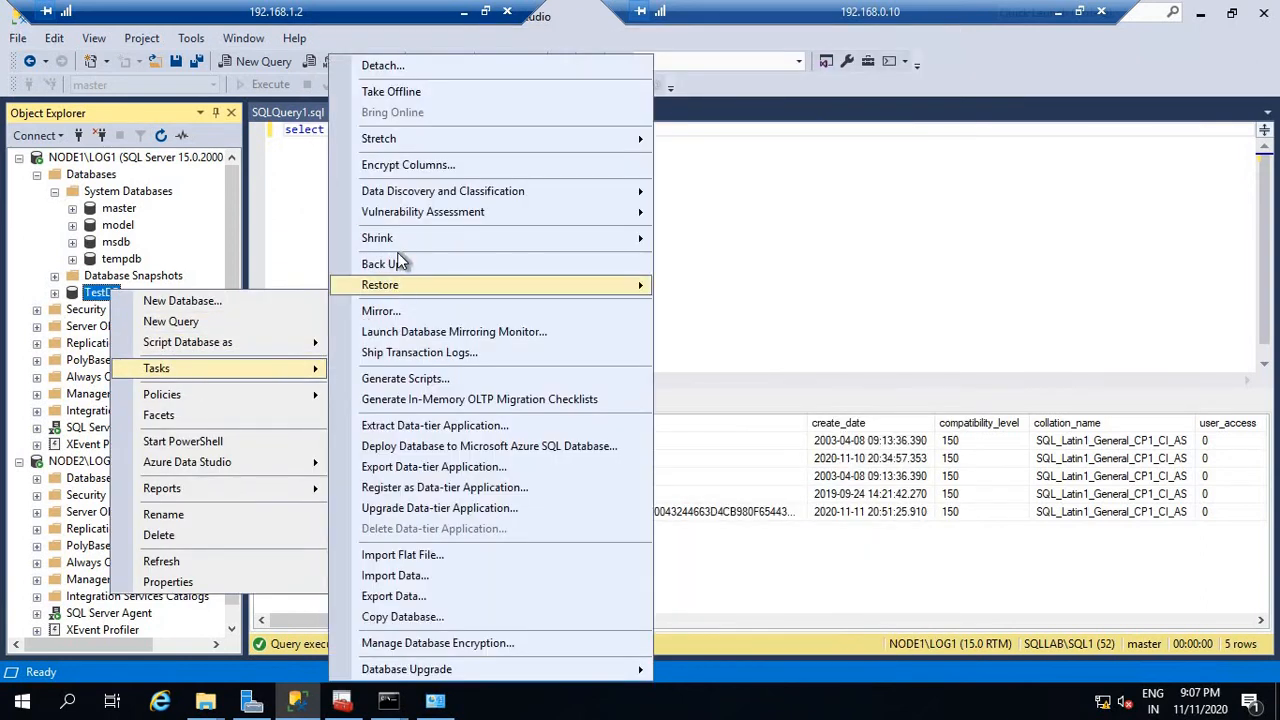
click(413, 354)
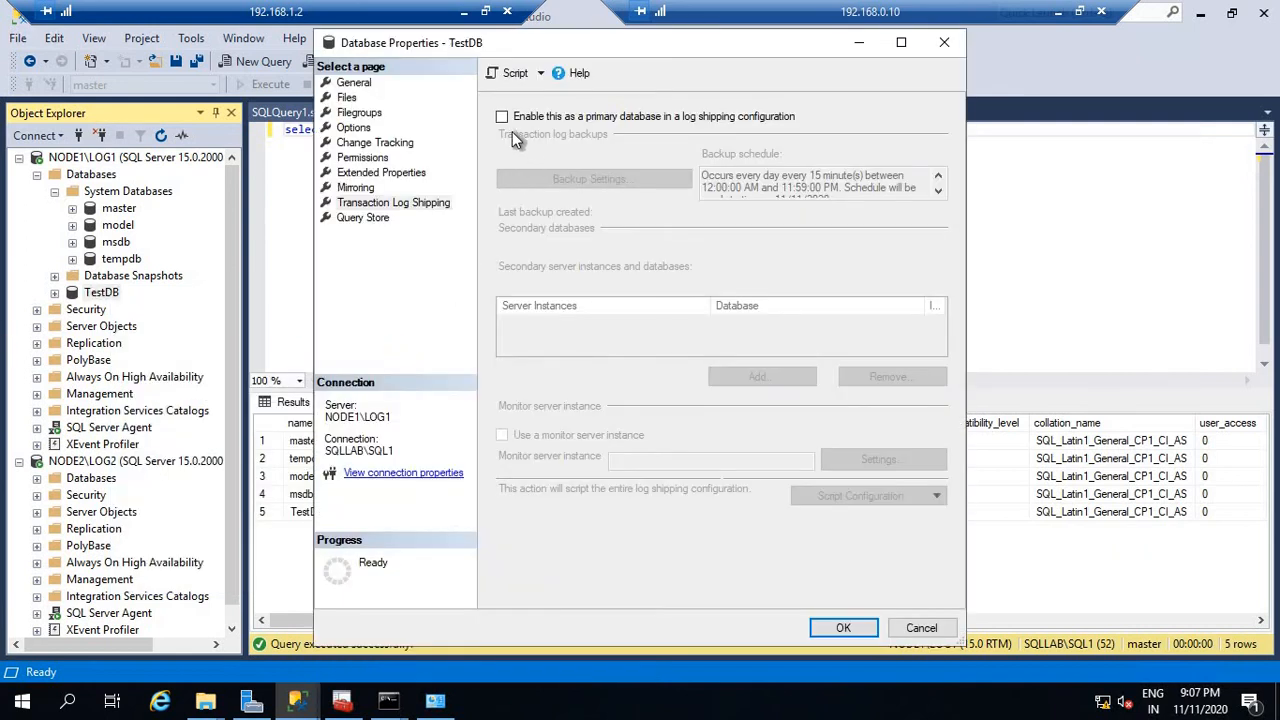
click(503, 118)
In the log backup settings, set the network backup path to \\Node1\Logbackup and the local path to c:\Logbackup.
click(629, 179)
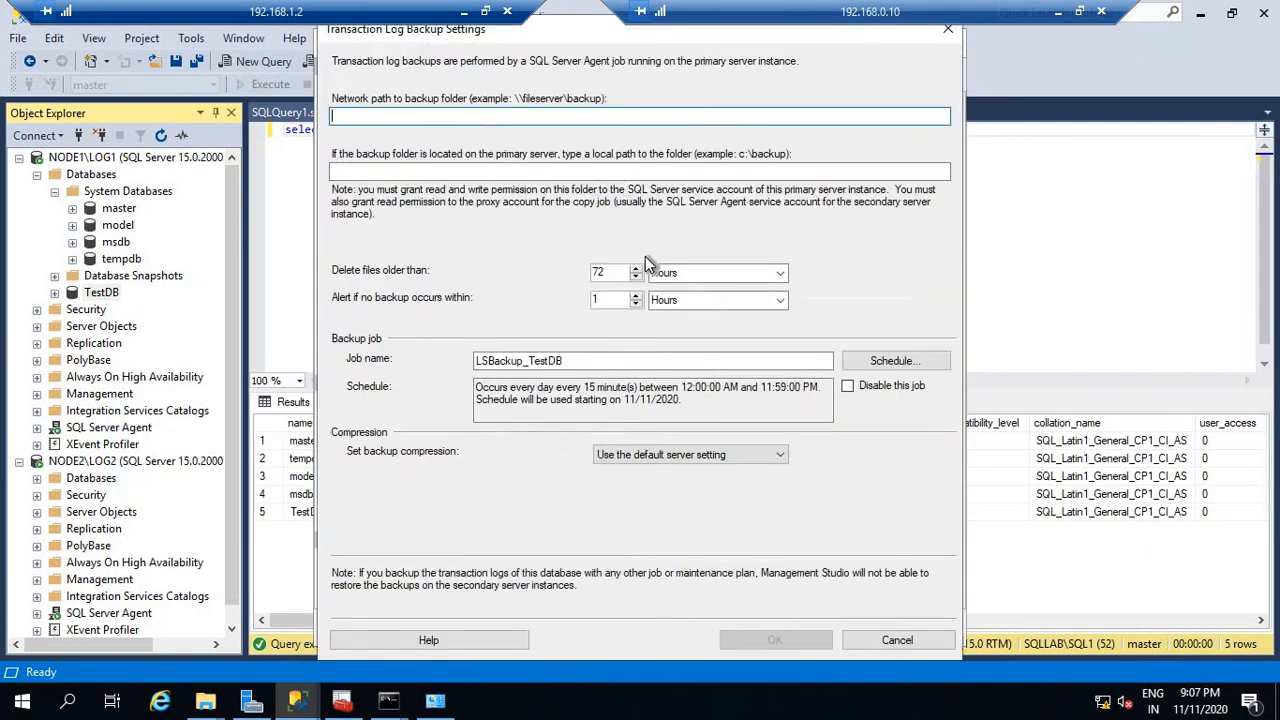
text(\)
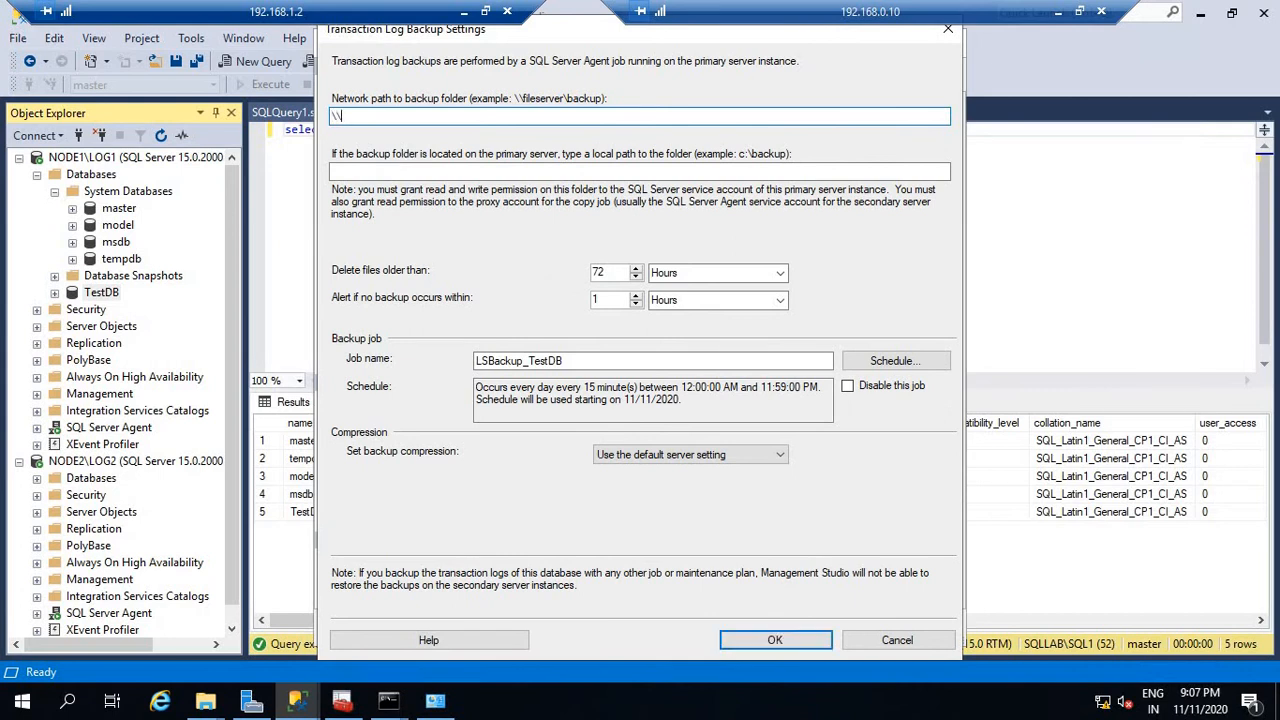
text(Node1\Logbackup)
key(Tab)
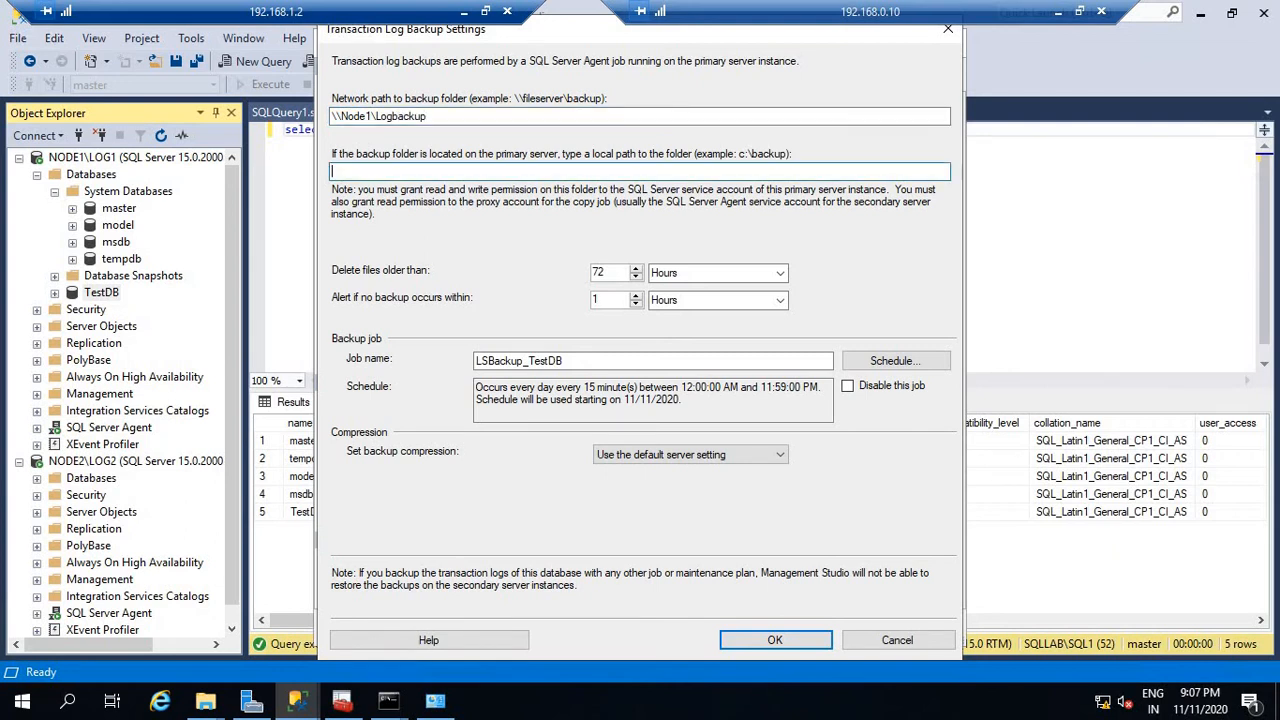
text(c:\Logbackup)
Schedule the backup job to occur every 5 minutes and apply the transaction log backup settings.
click(890, 361)
click(492, 346)
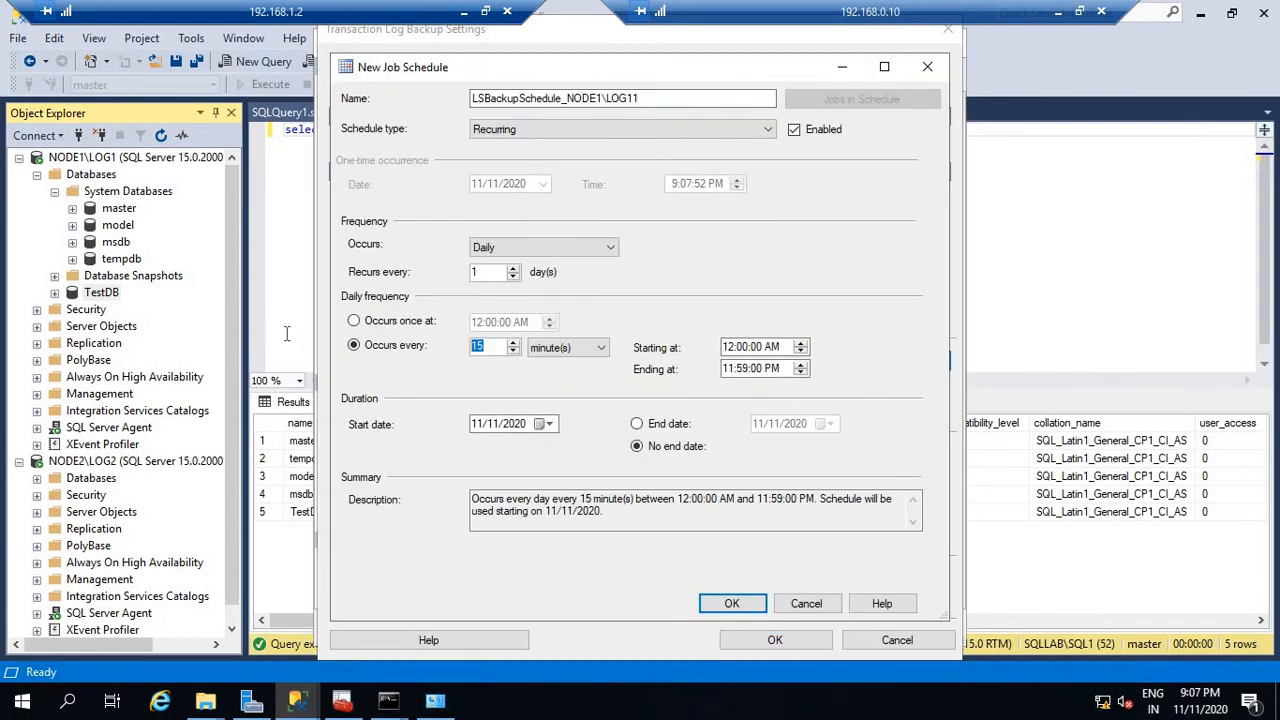
text(5)
click(732, 603)
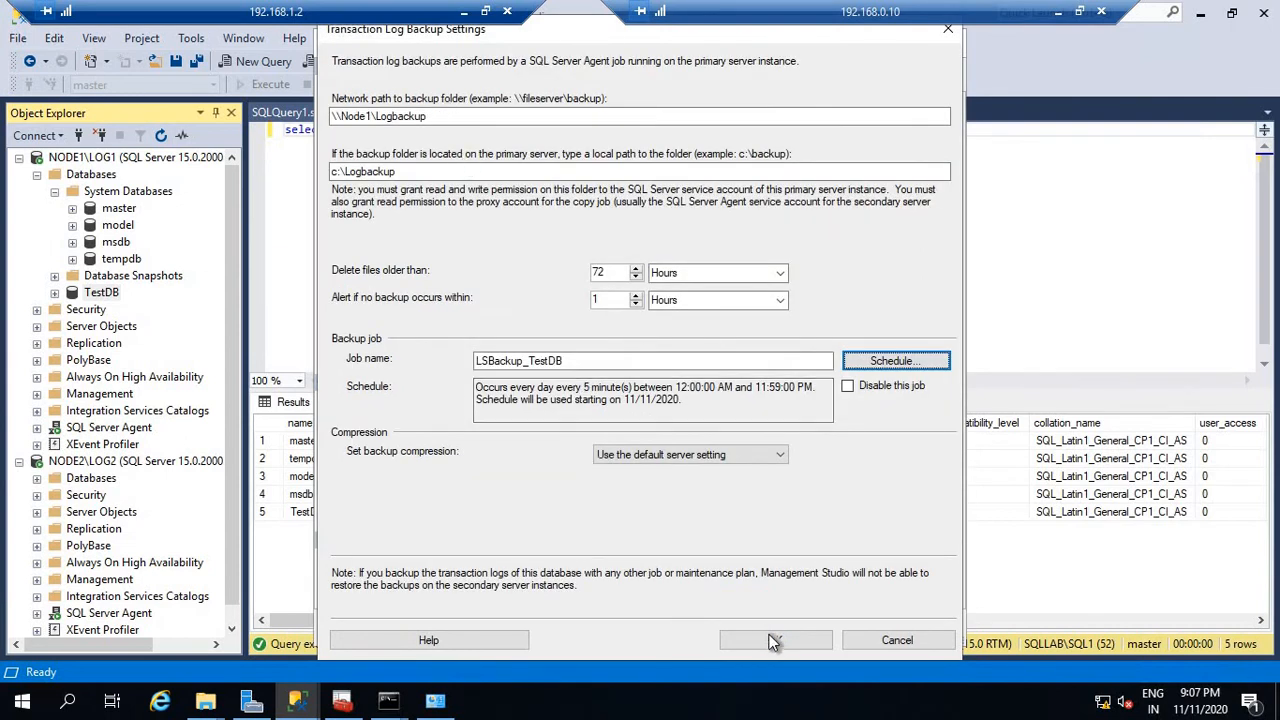
click(774, 640)
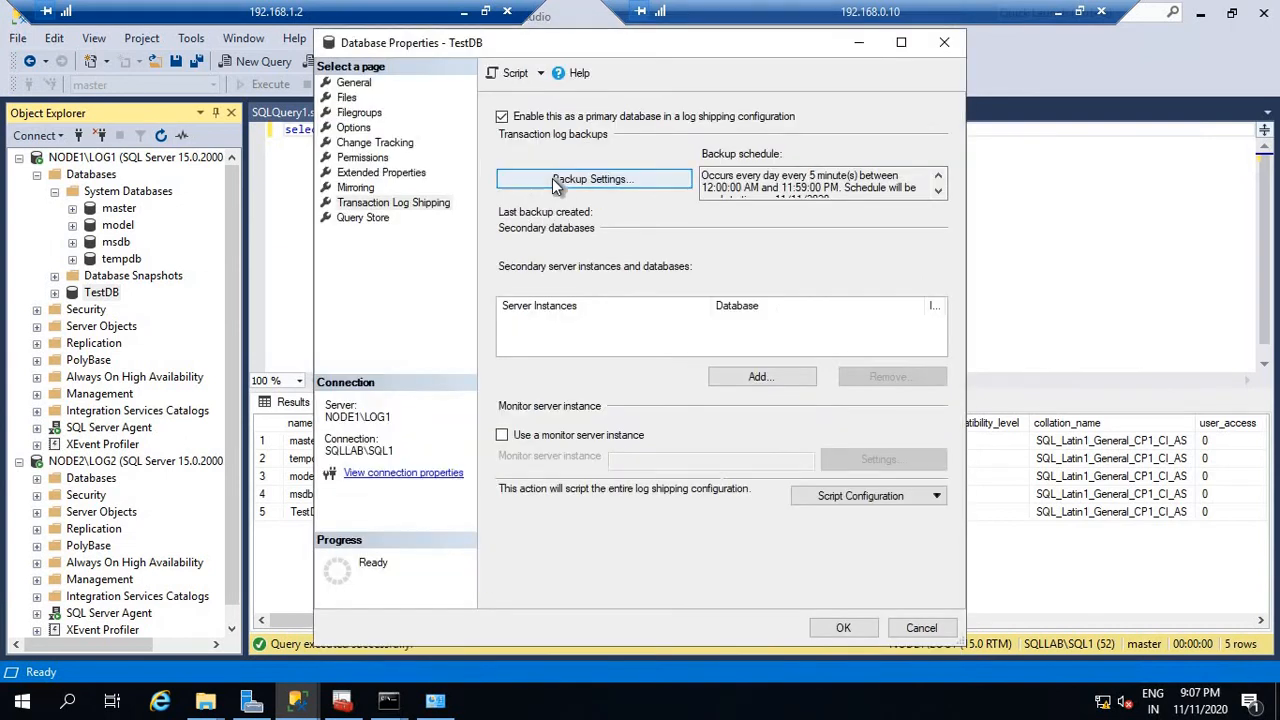
click(552, 178)
click(780, 638)
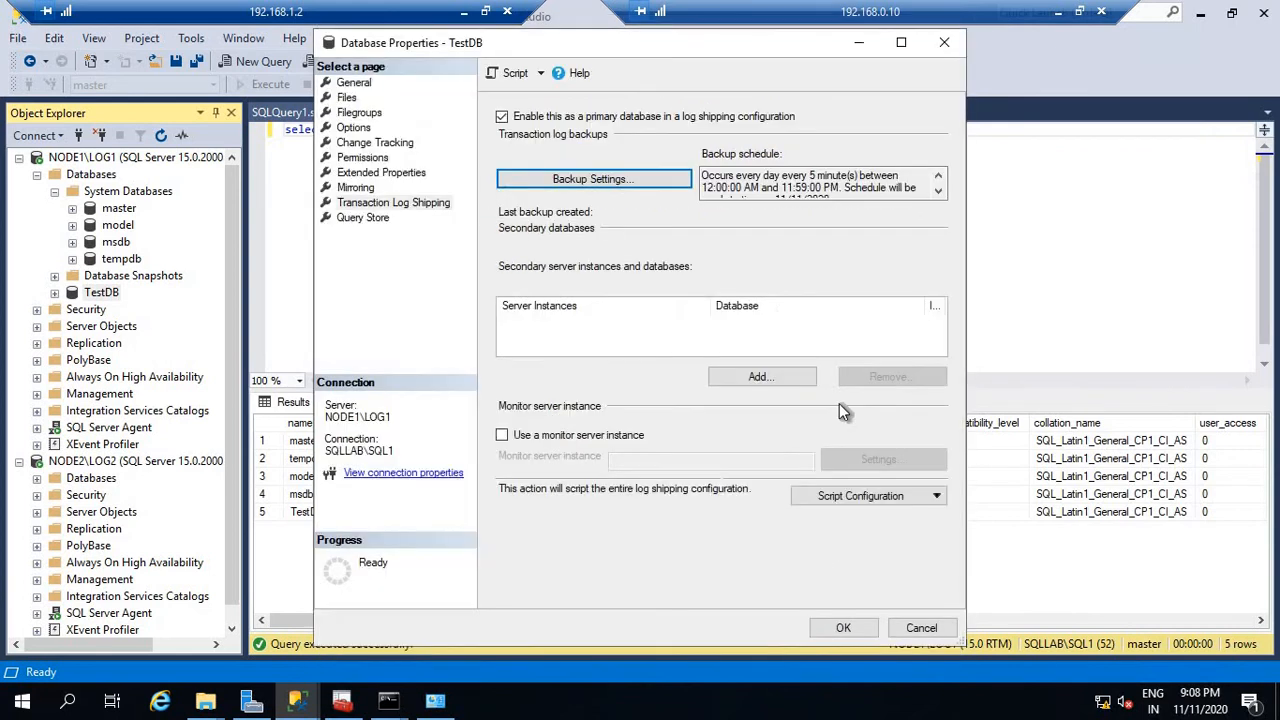
Add a secondary database for TestDB and connect it to the NODE2\LOG2 instance.
click(776, 377)
click(901, 95)
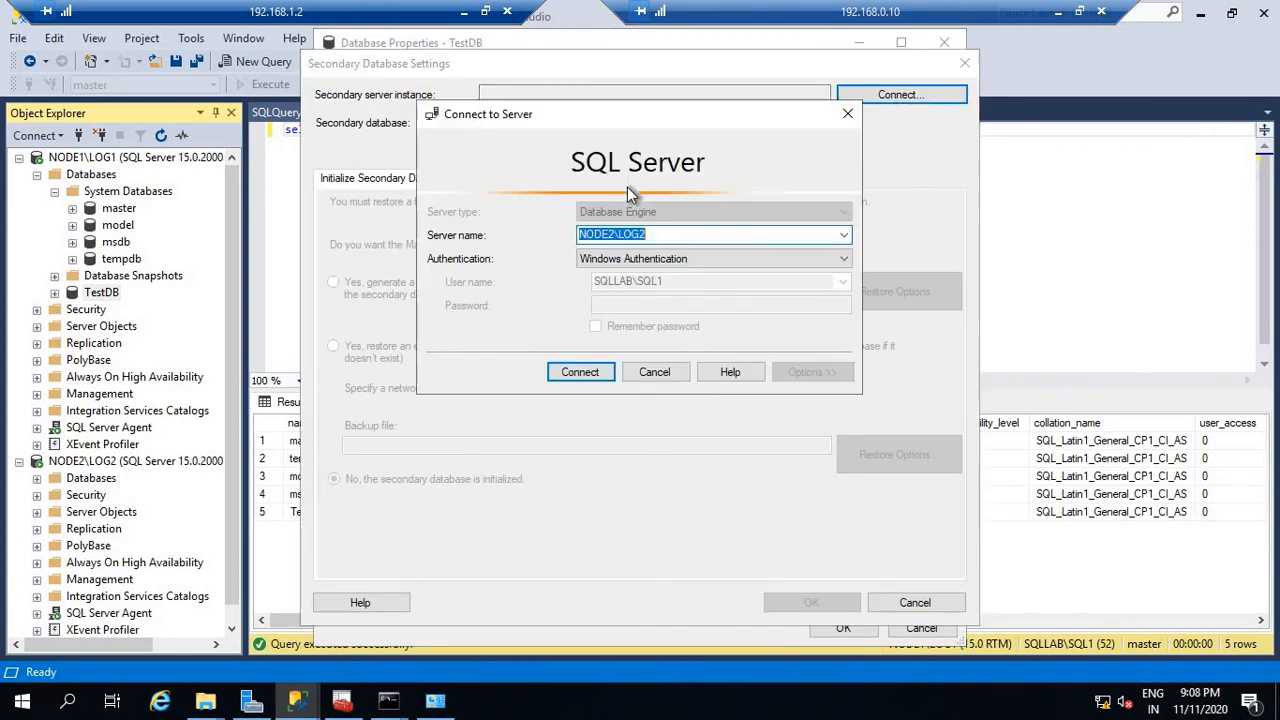
click(582, 372)
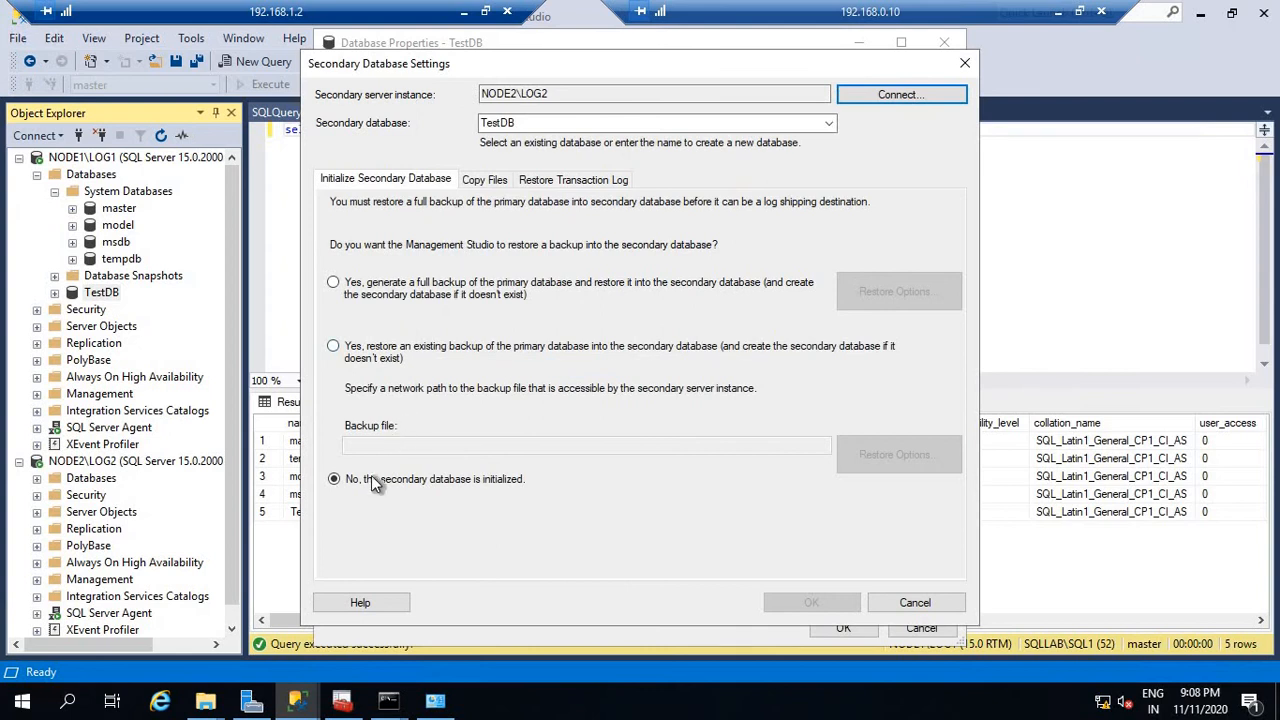
Set the destination folder for the copied backup files to c:\Logbackup.
click(486, 179)
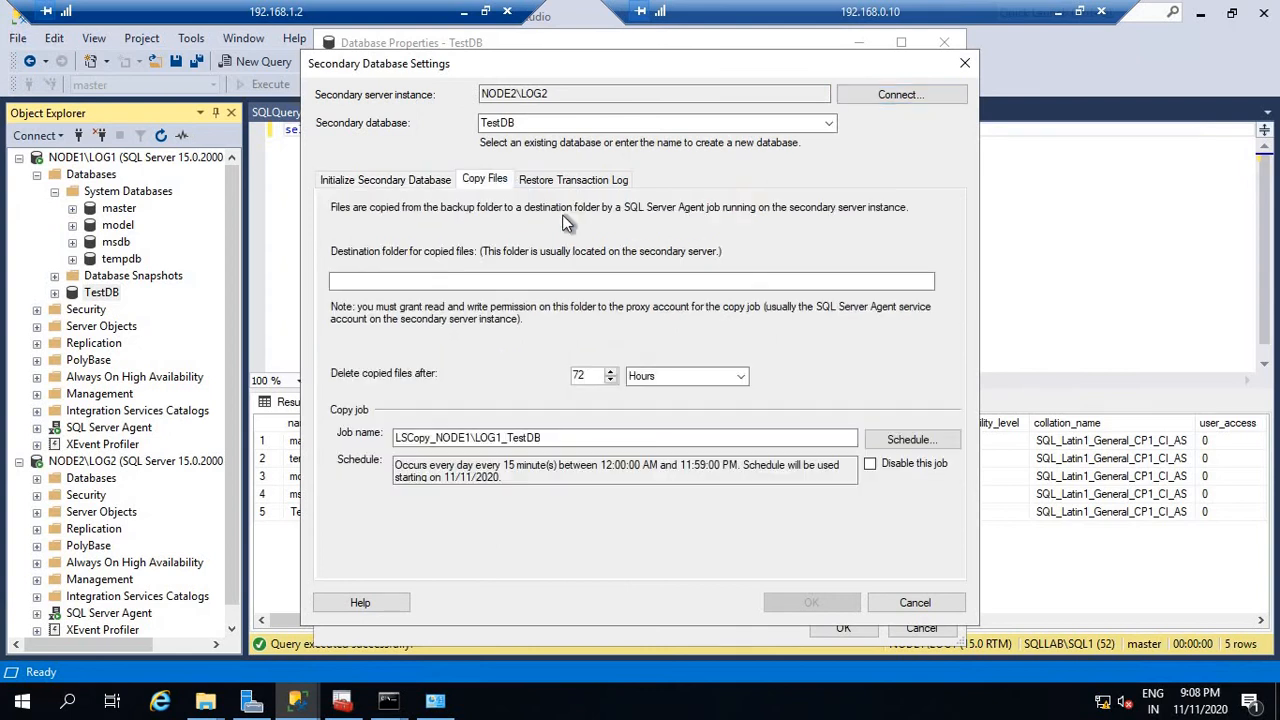
click(465, 278)
text(c:\)
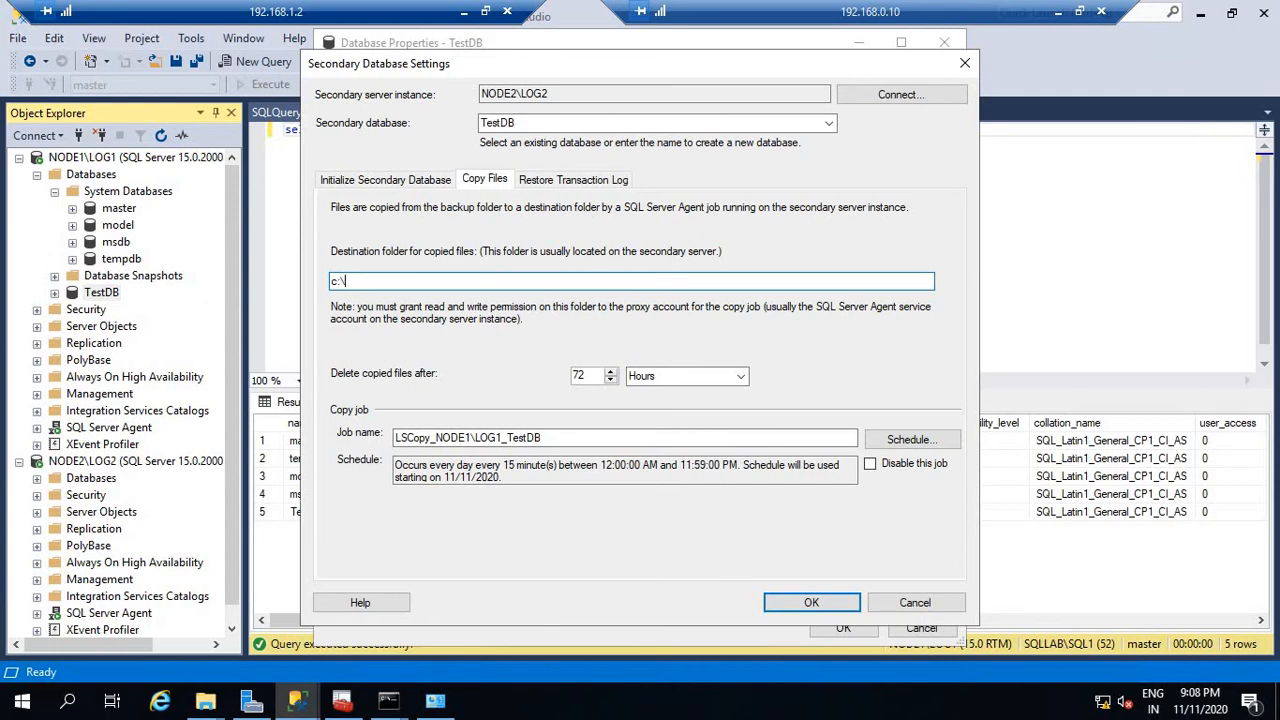
text(Lo)
text(ackup)
Schedule the secondary's transaction log restore job to occur every 5 minutes.
click(557, 177)
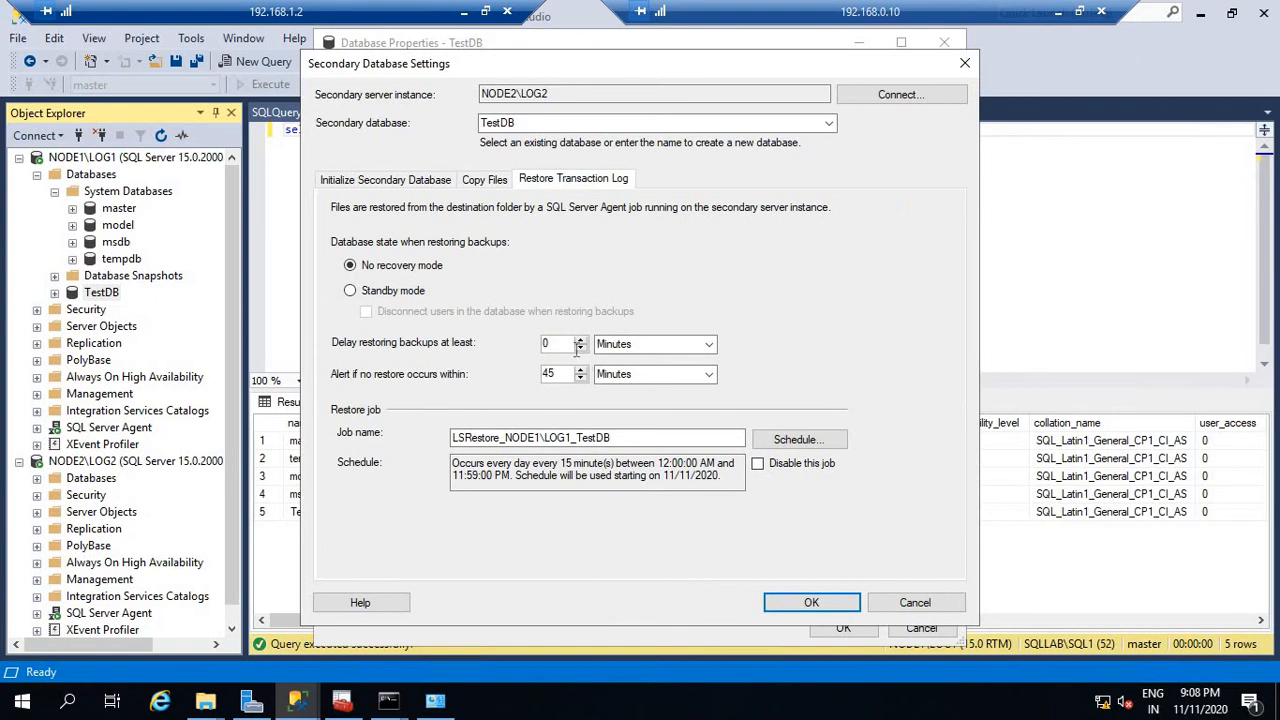
click(797, 439)
click(499, 345)
key(shift+Home)
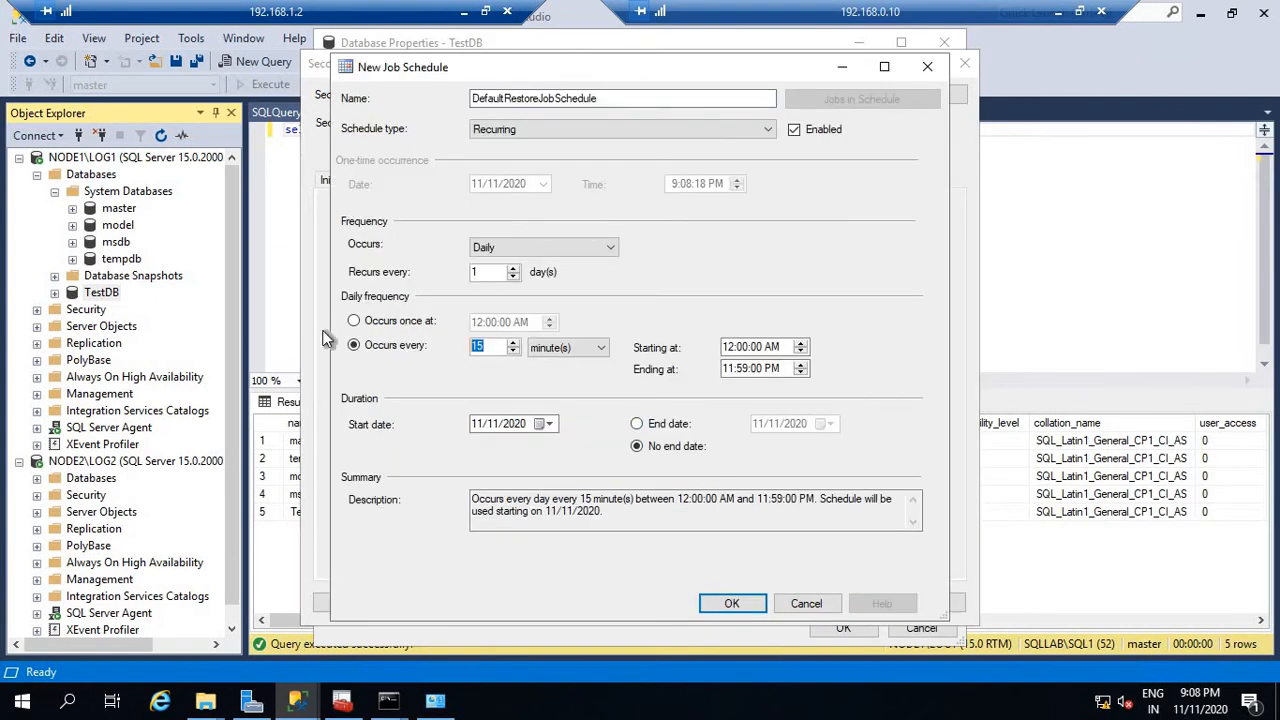
text(5)
click(733, 605)
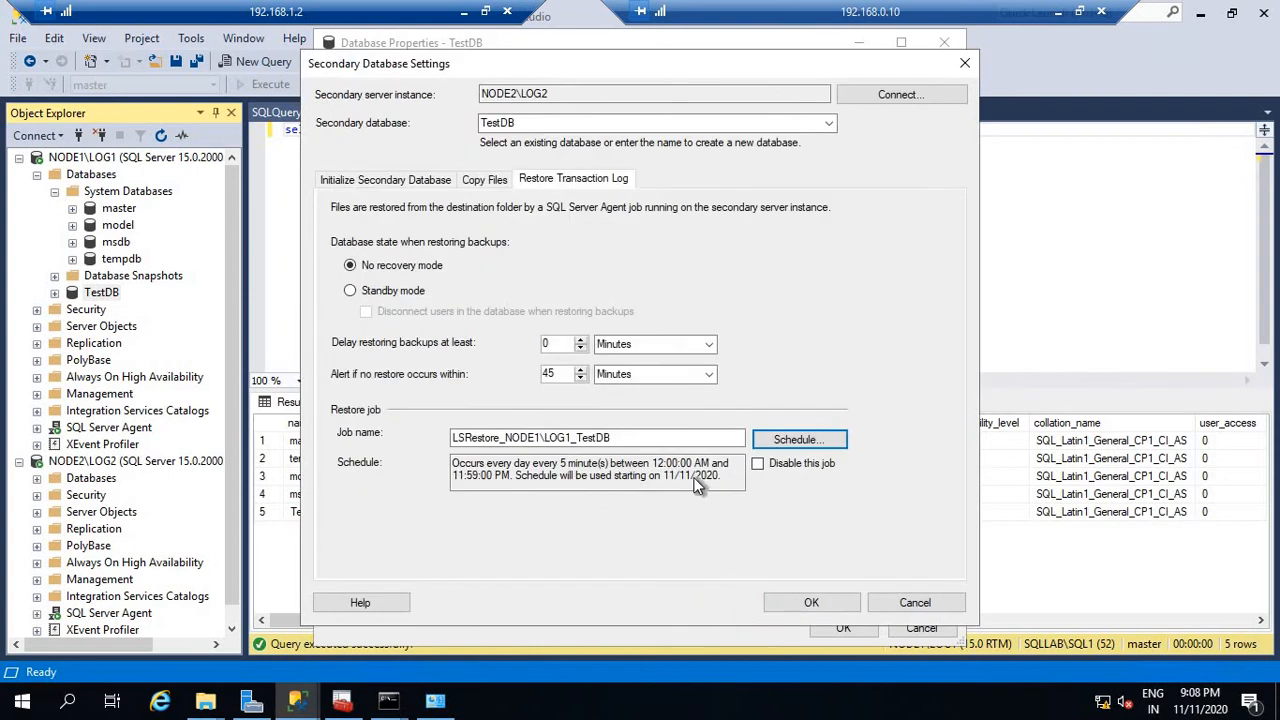
Apply the secondary database settings and save the log shipping configuration for TestDB.
click(824, 609)
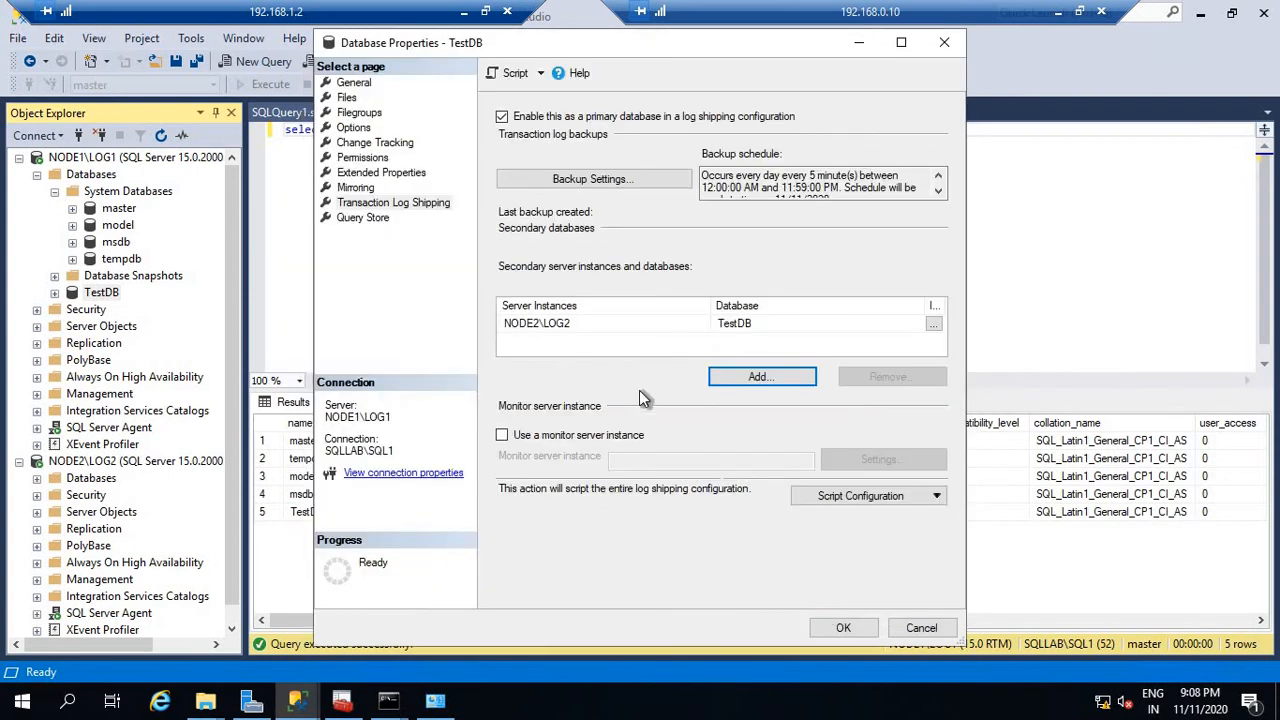
click(832, 625)
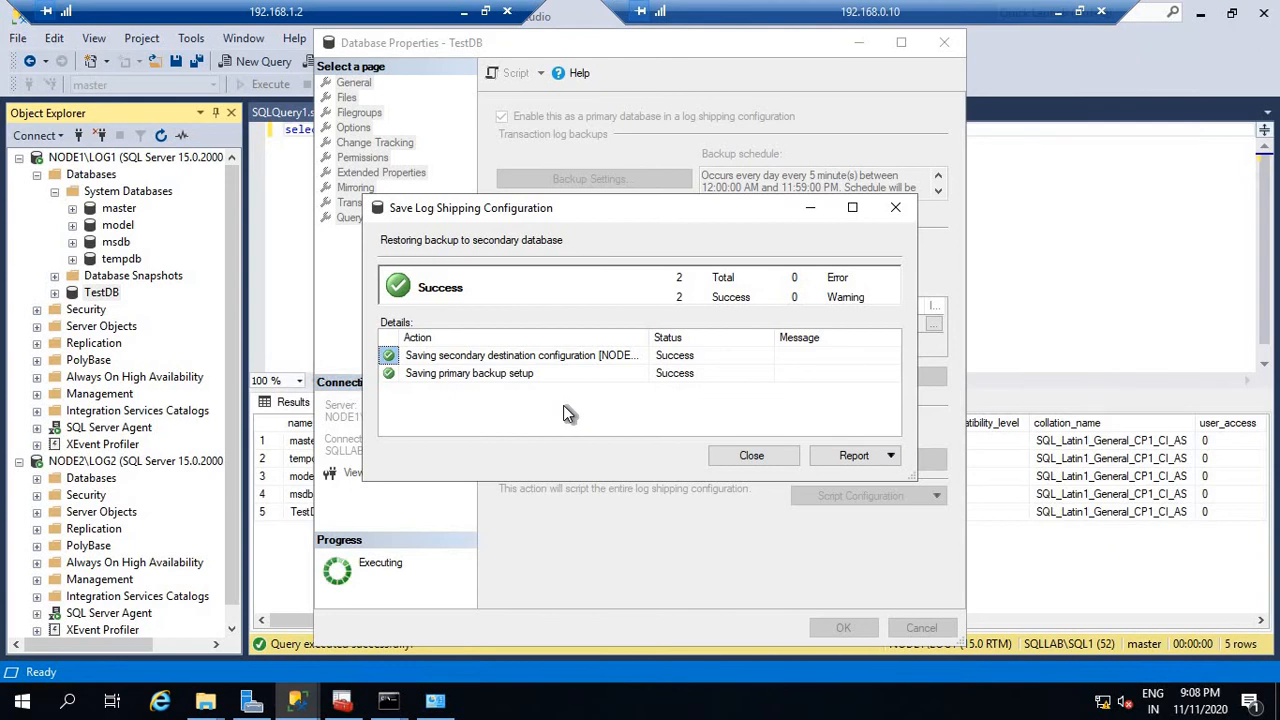
click(751, 456)
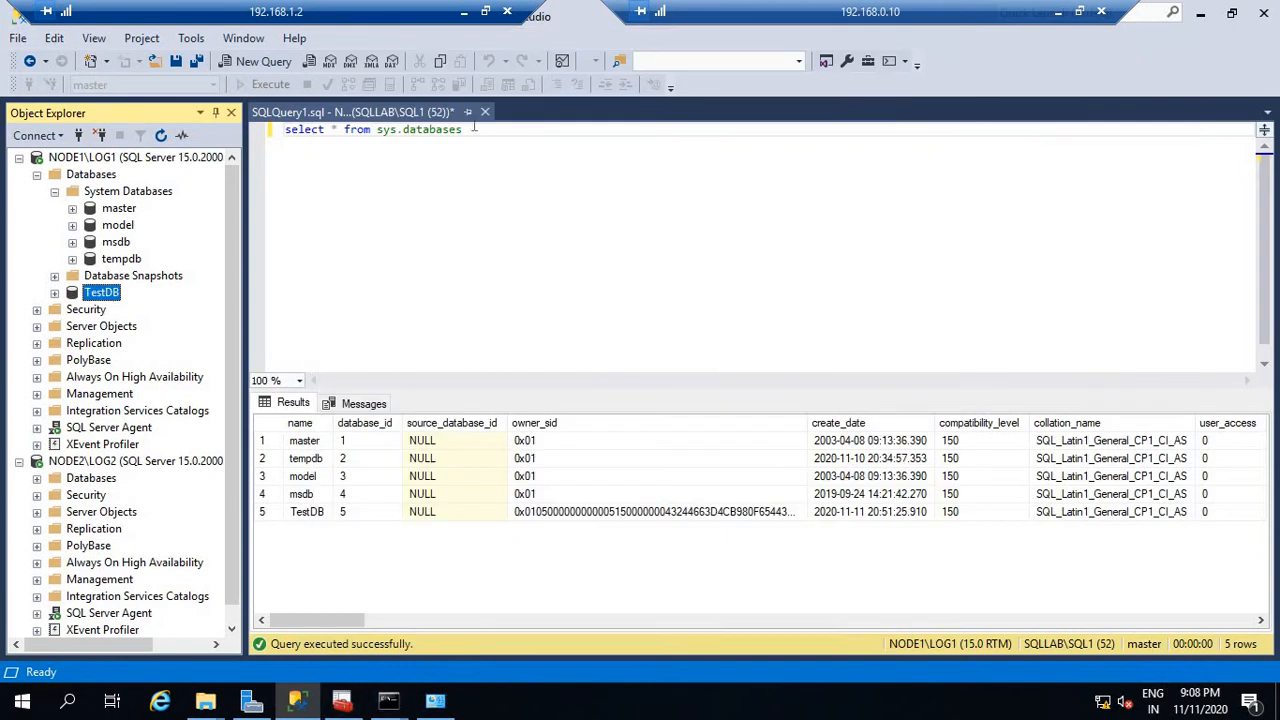
Switch to Management Studio in the 192.168.1.3 session, discard the unsaved restore query and select TestDB on NODE2\LOG2.
click(463, 11)
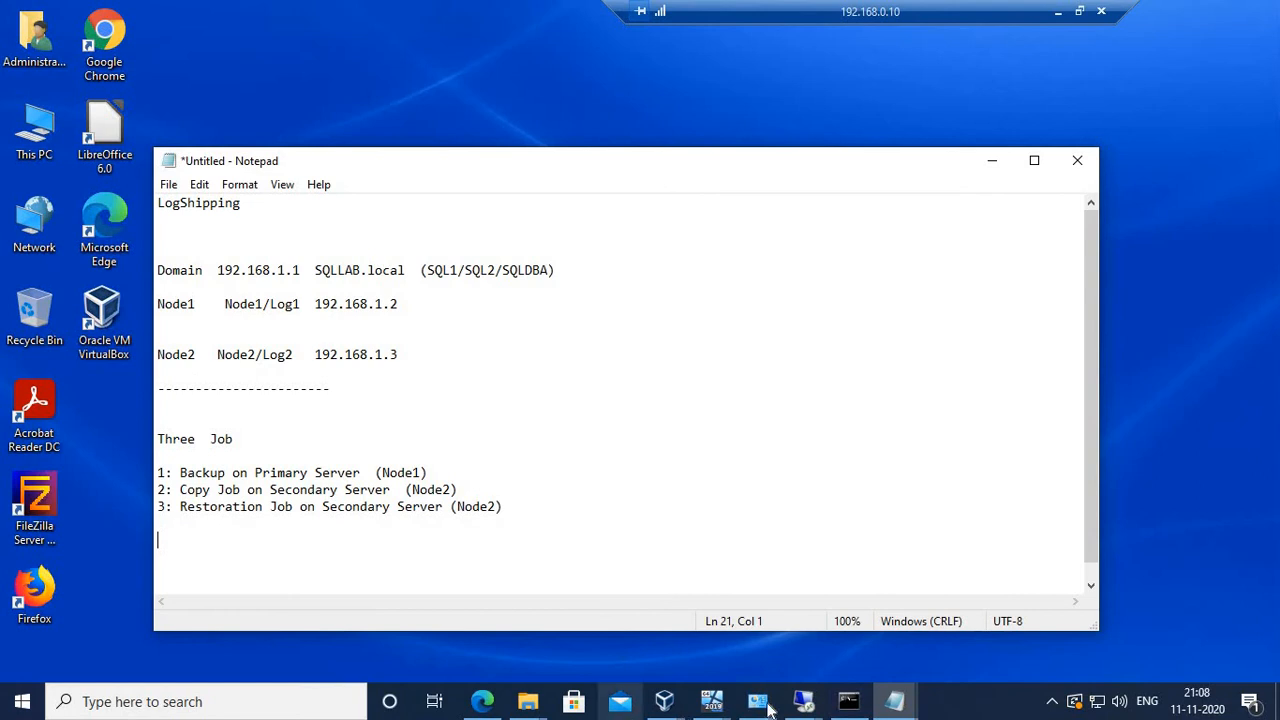
click(804, 701)
click(966, 549)
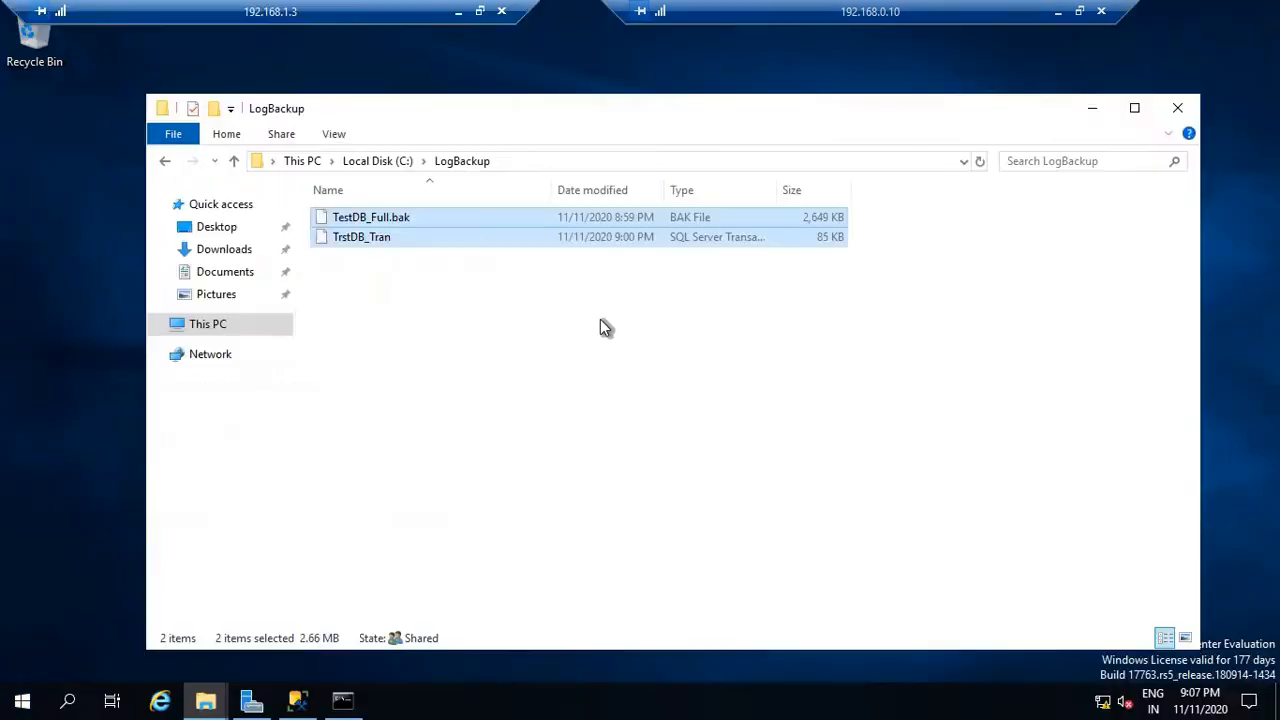
click(298, 702)
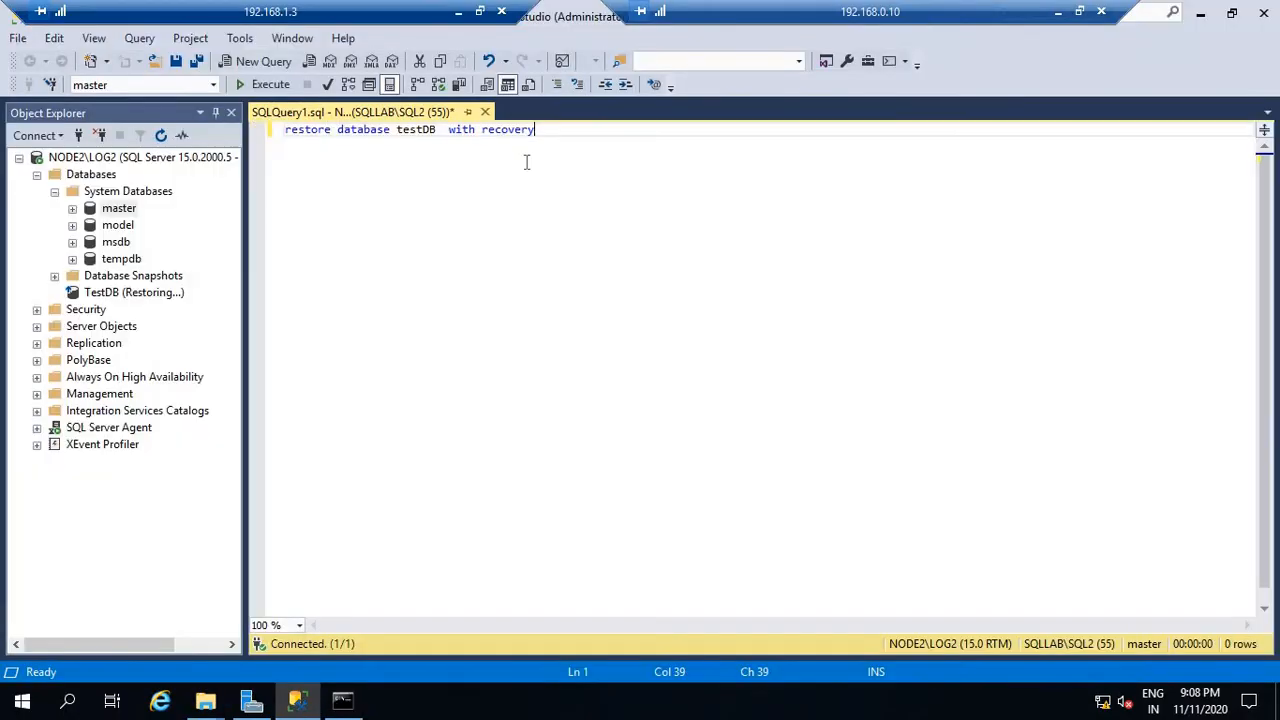
click(488, 116)
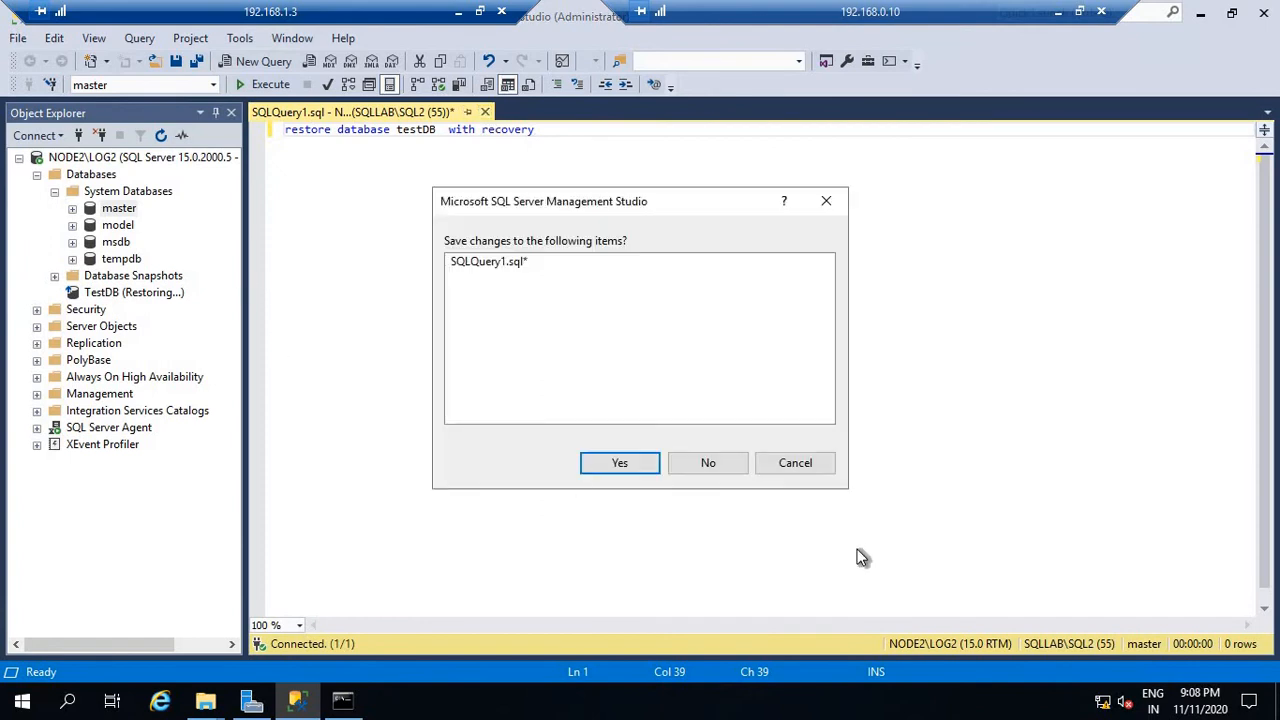
click(723, 467)
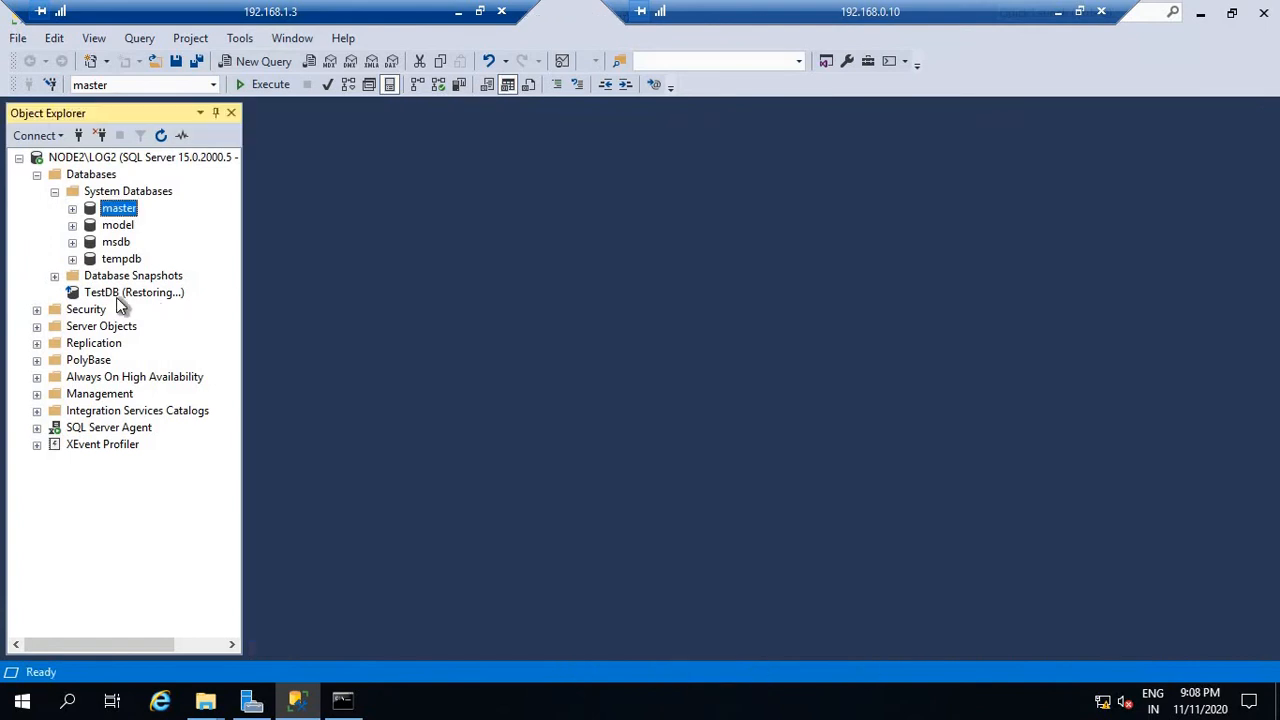
click(117, 293)
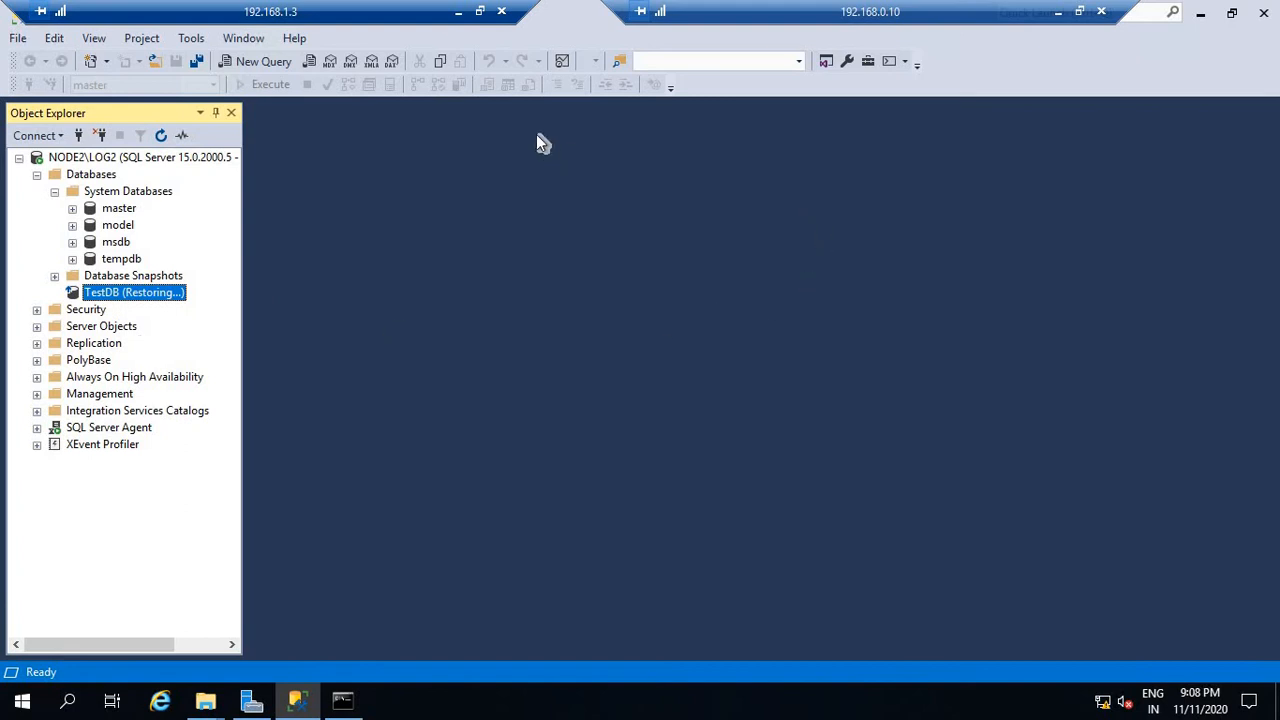
Switch back to the 192.168.1.2 session.
click(458, 14)
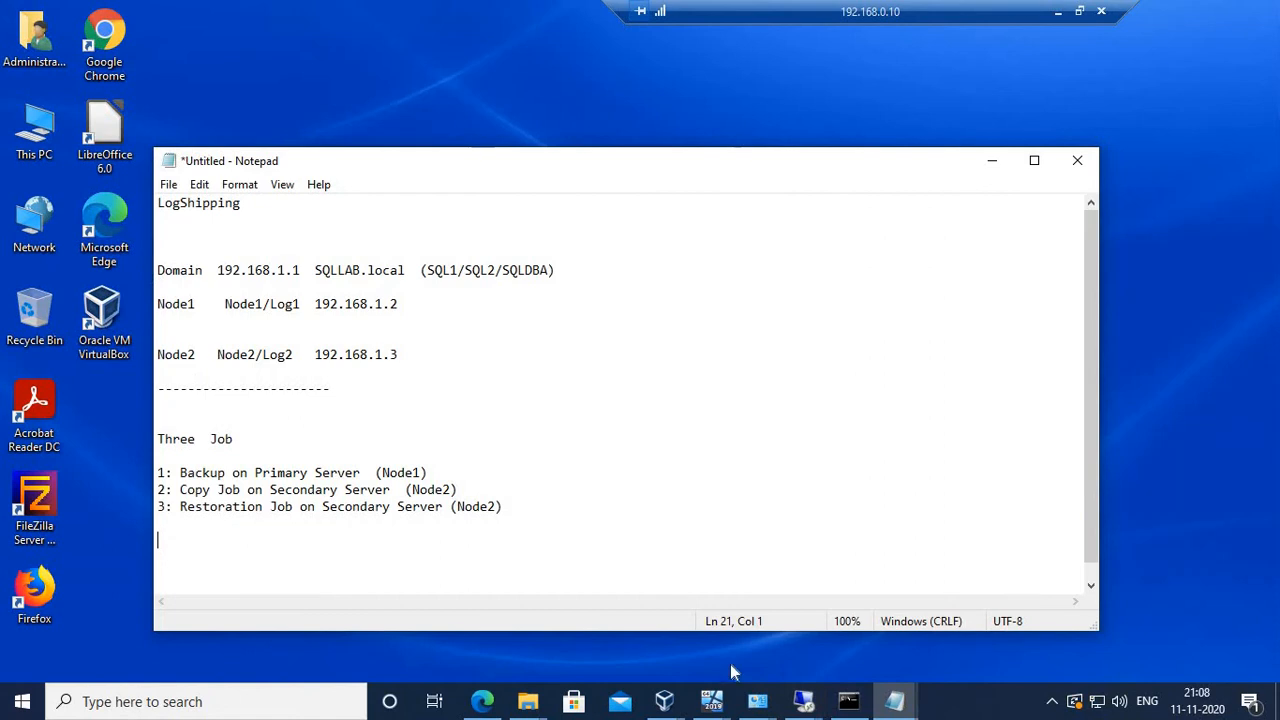
mouse_move(803, 701)
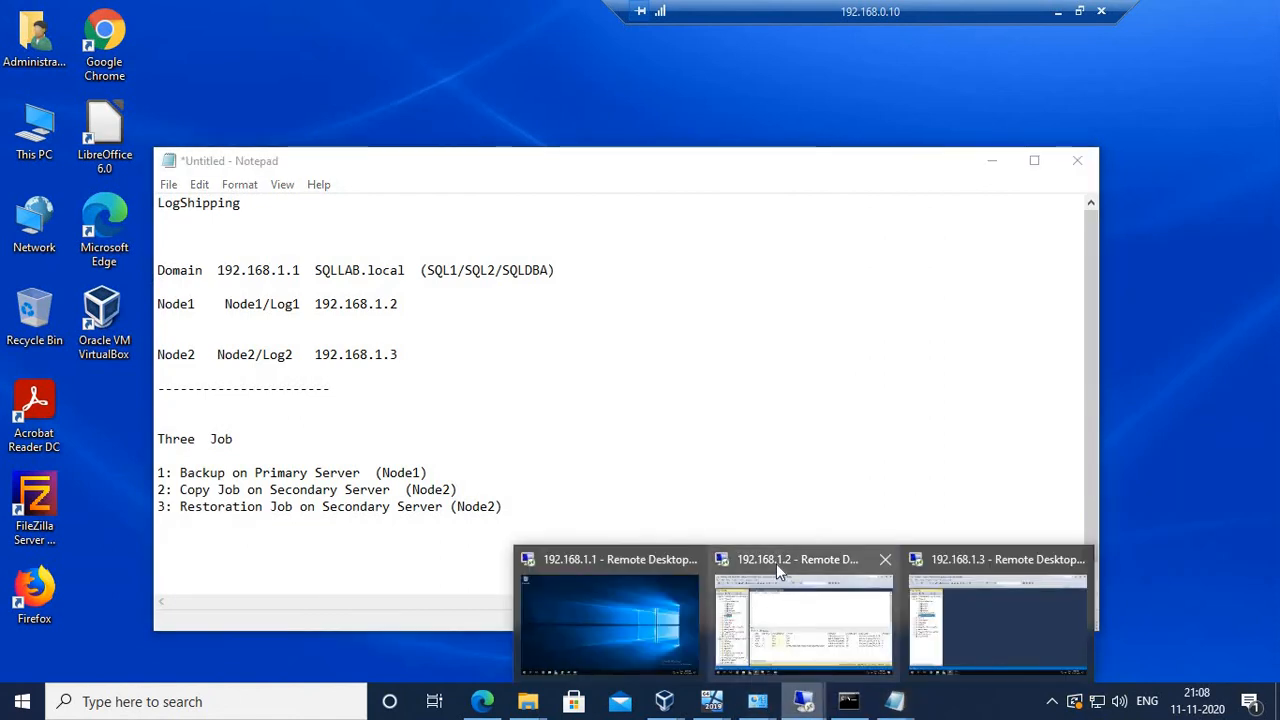
click(776, 563)
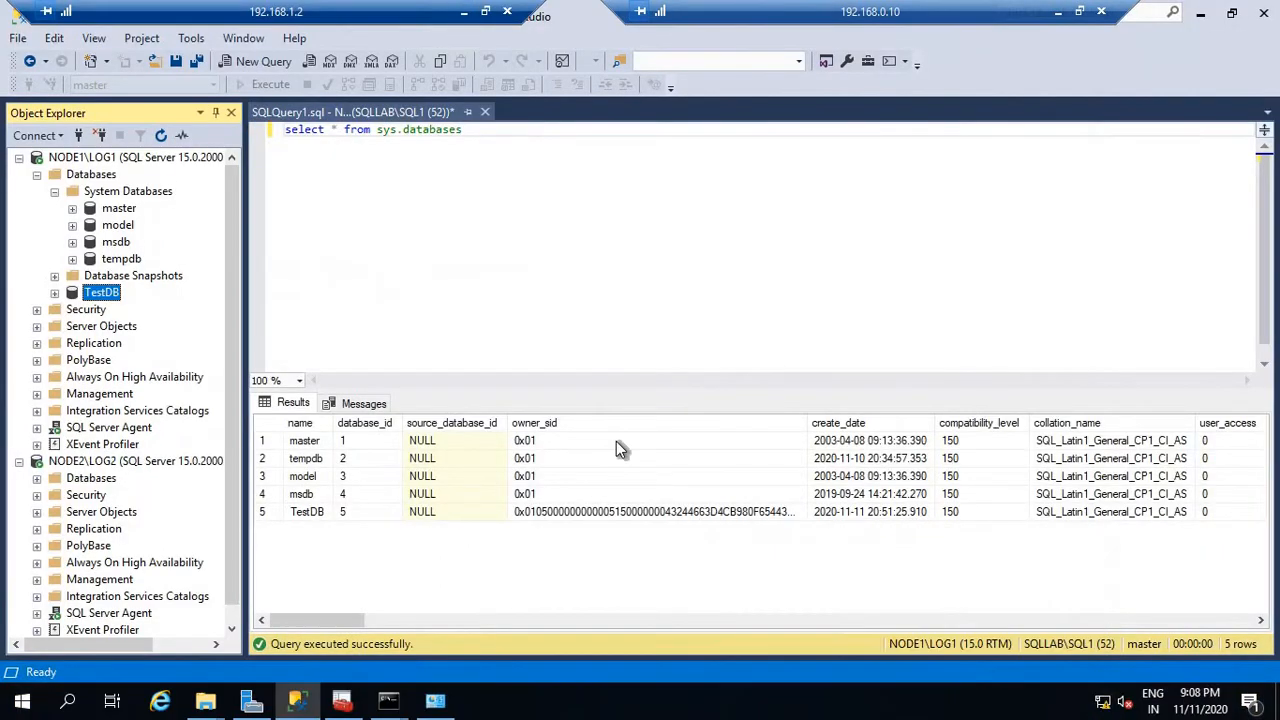
Start a new table in TestDB on NODE1\LOG1 and name its first column id.
click(54, 292)
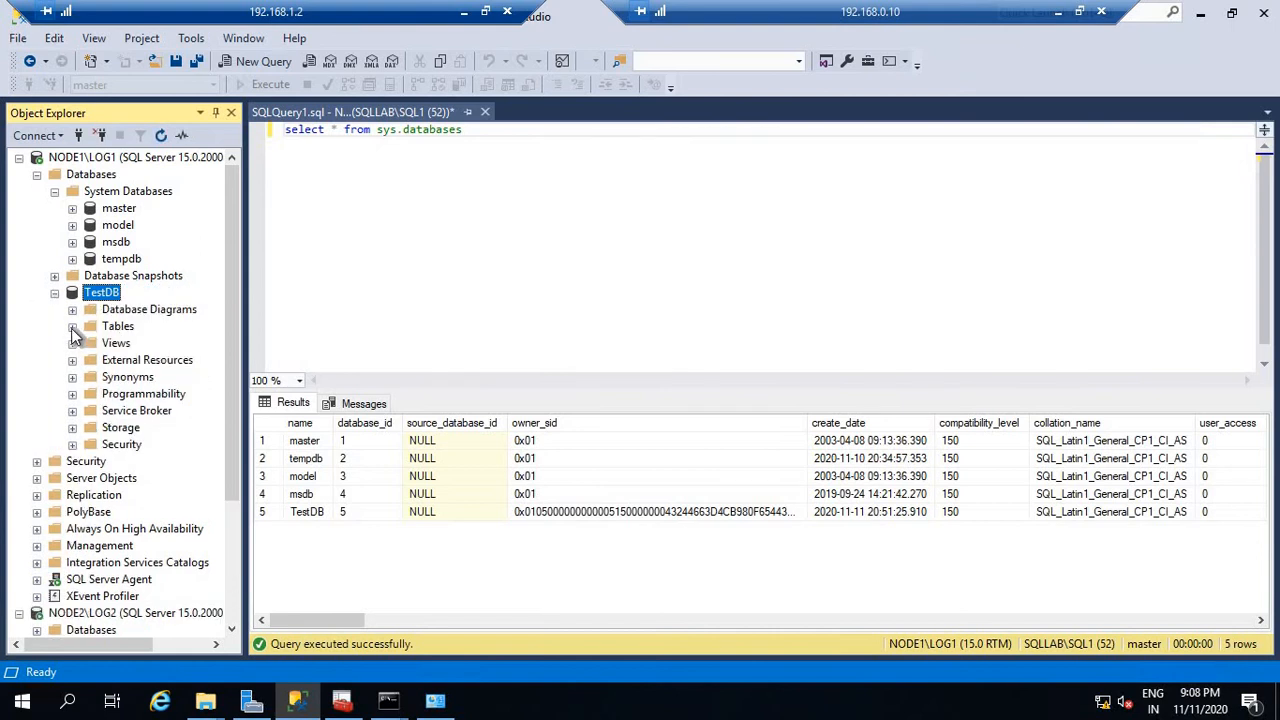
click(72, 326)
right_click(118, 327)
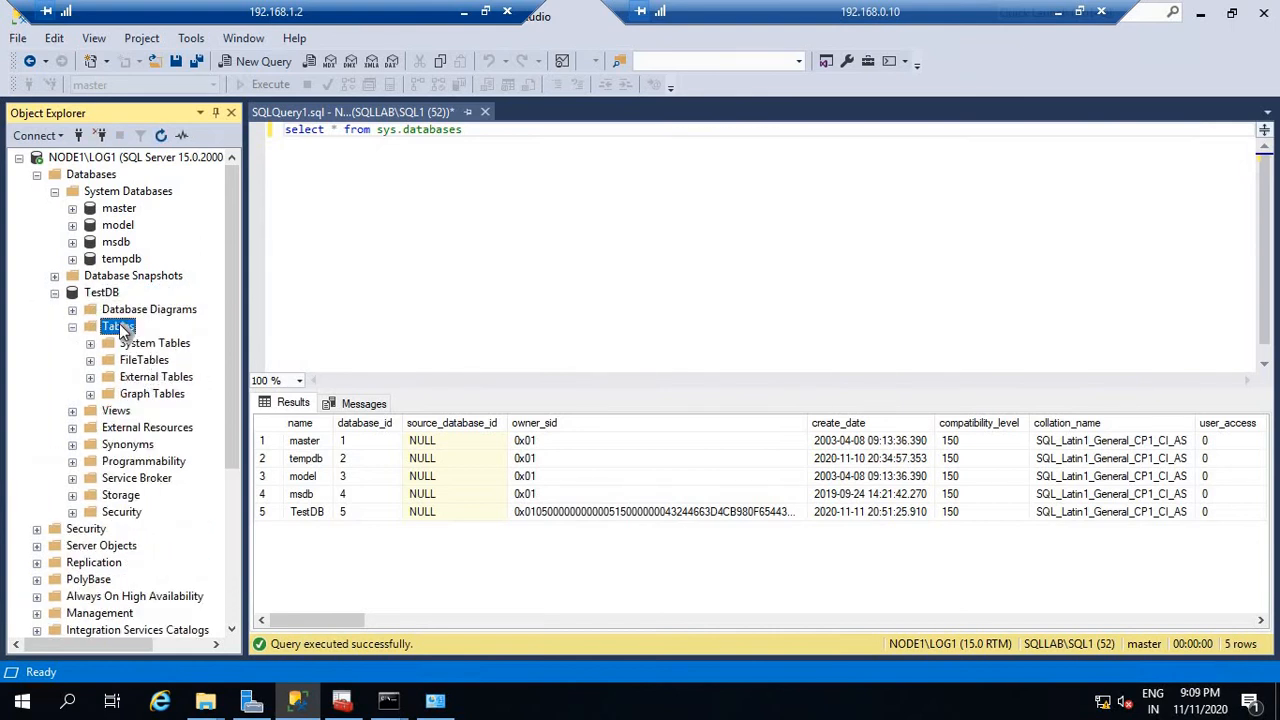
mouse_move(212, 338)
click(310, 338)
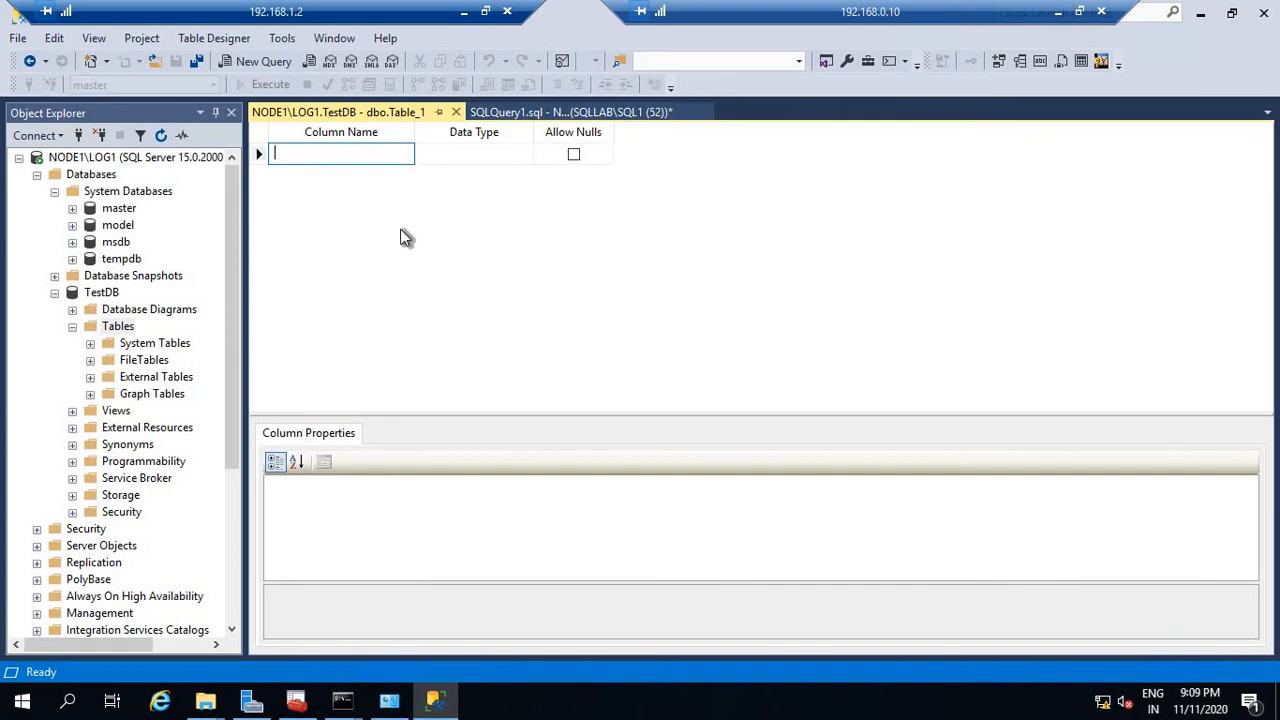
text(id)
key(Tab)
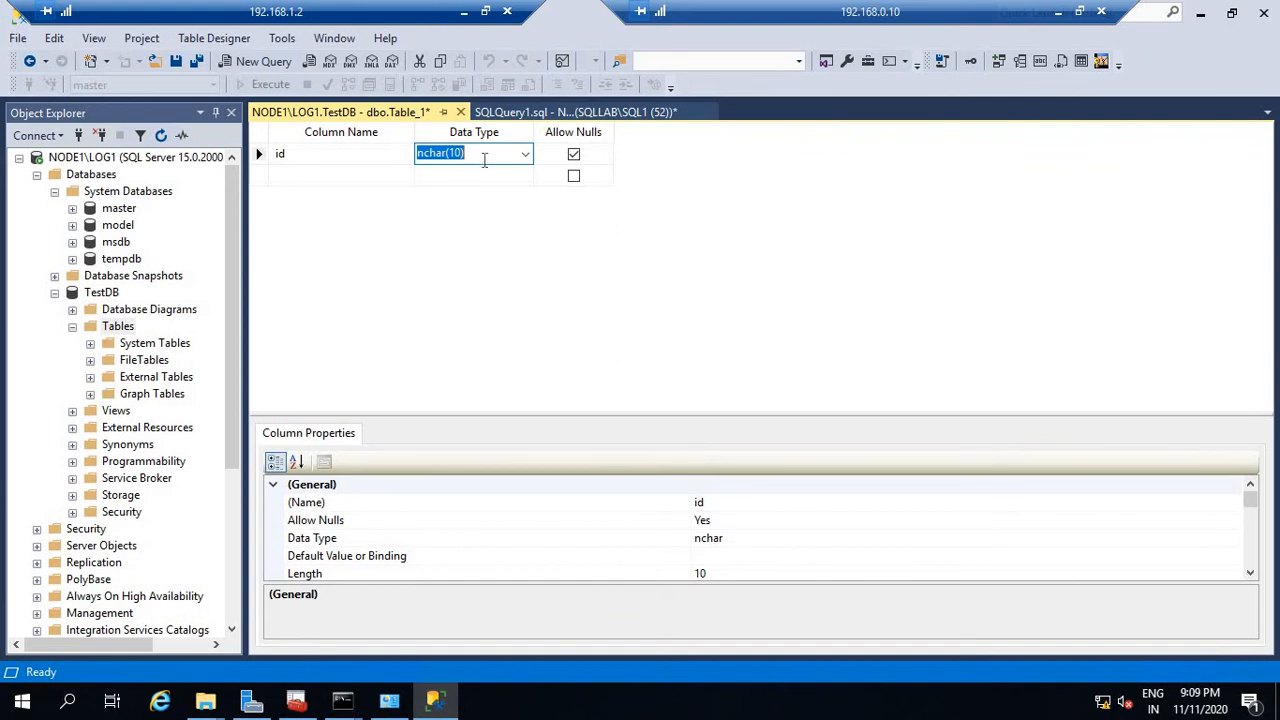
text(varchar(50)
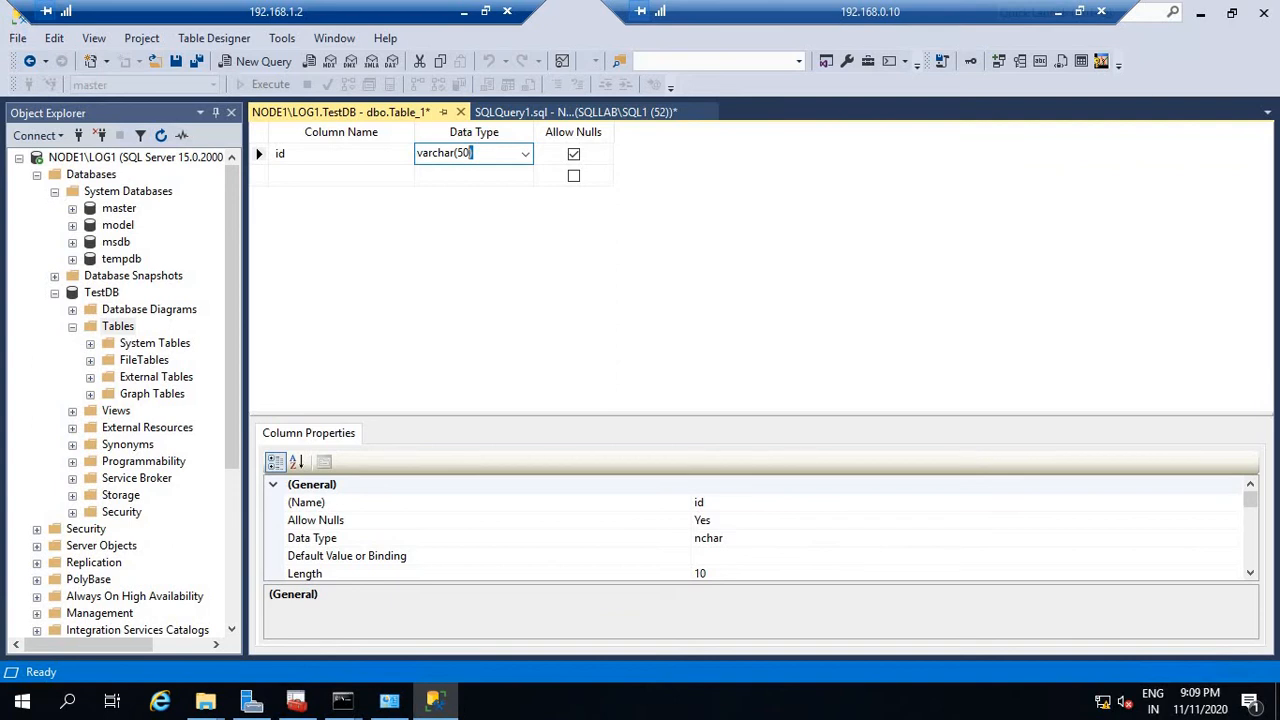
key(BackSpace)
key(BackSpace)
key(BackSpace)
key(BackSpace)
key(BackSpace)
key(BackSpace)
key(BackSpace)
key(BackSpace)
key(BackSpace)
key(BackSpace)
Set the id column's data type to int and add a name column of type varchar(50).
text(int)
click(325, 175)
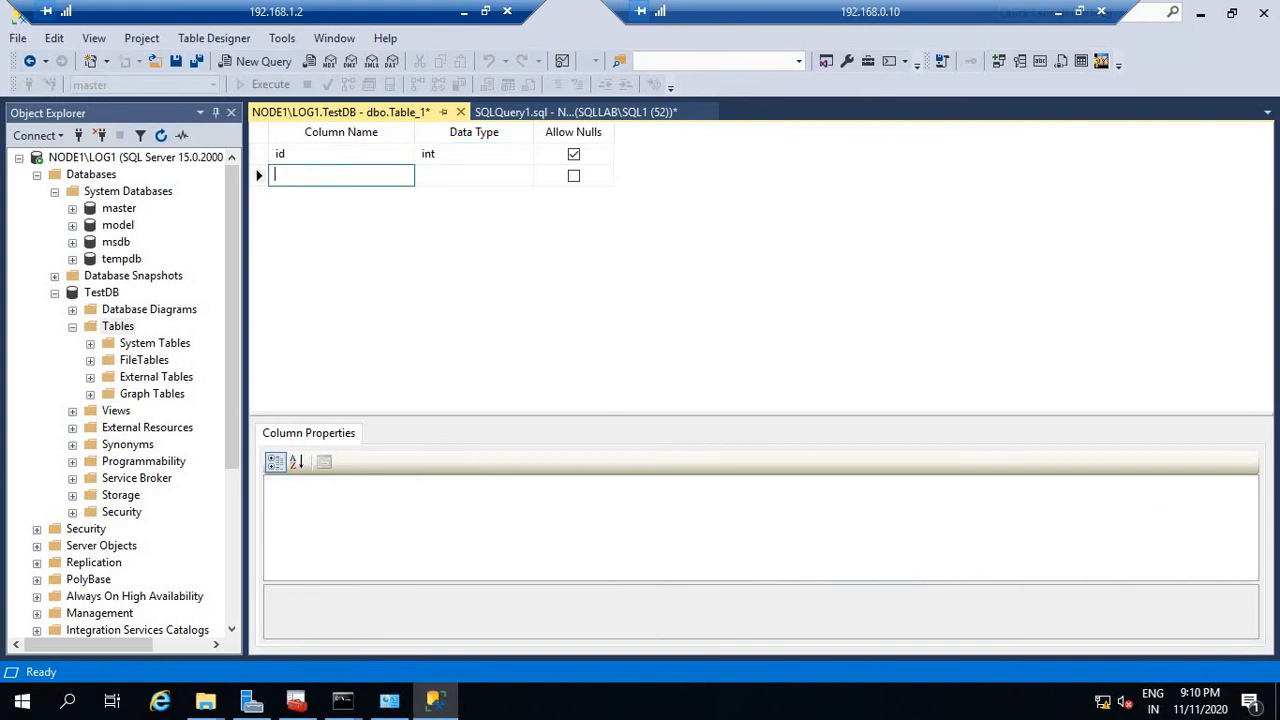
text(name)
key(Tab)
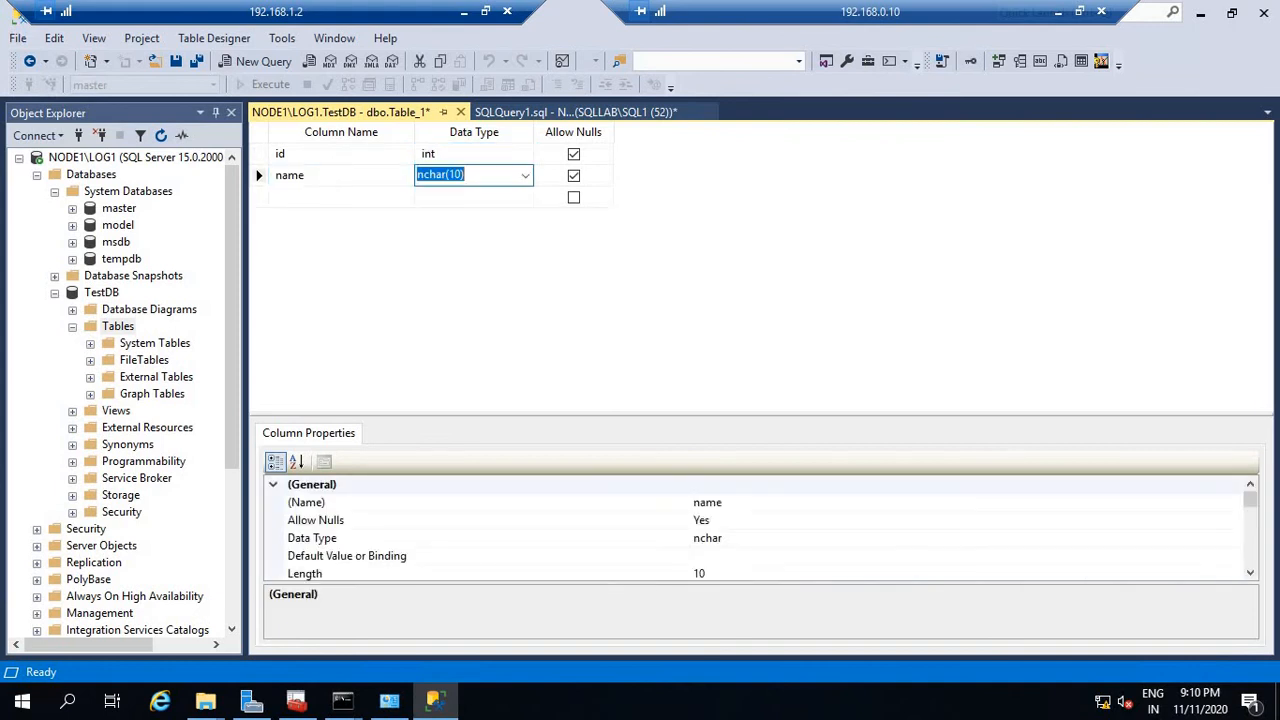
text(varchar)
key(Right)
Save the new table as tbl_emp and close its designer.
right_click(324, 114)
click(363, 126)
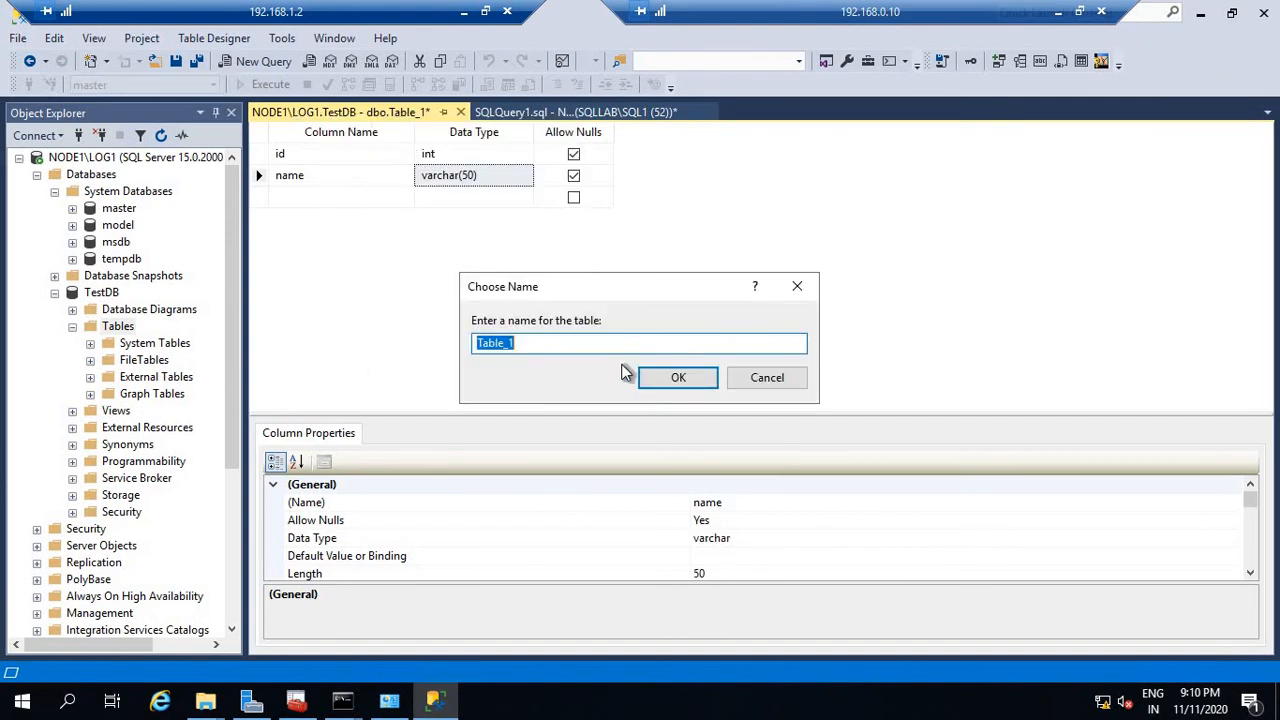
text(tbl_emp)
key(Return)
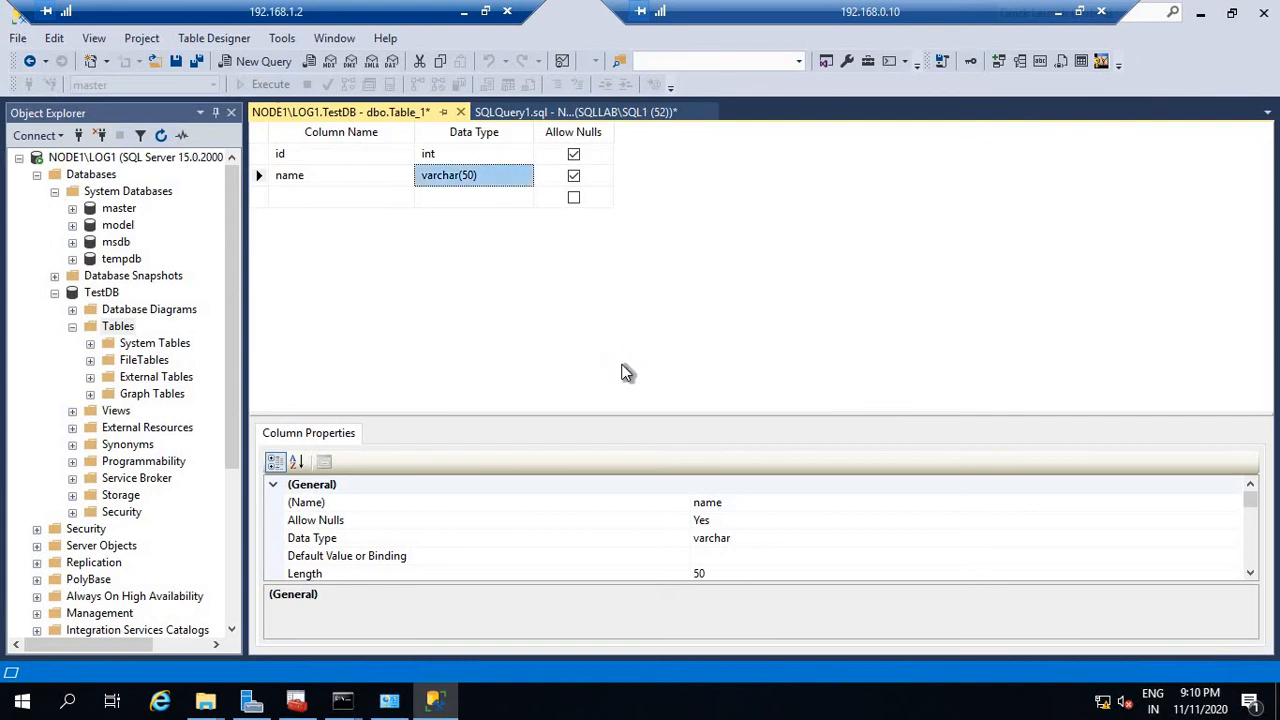
right_click(360, 115)
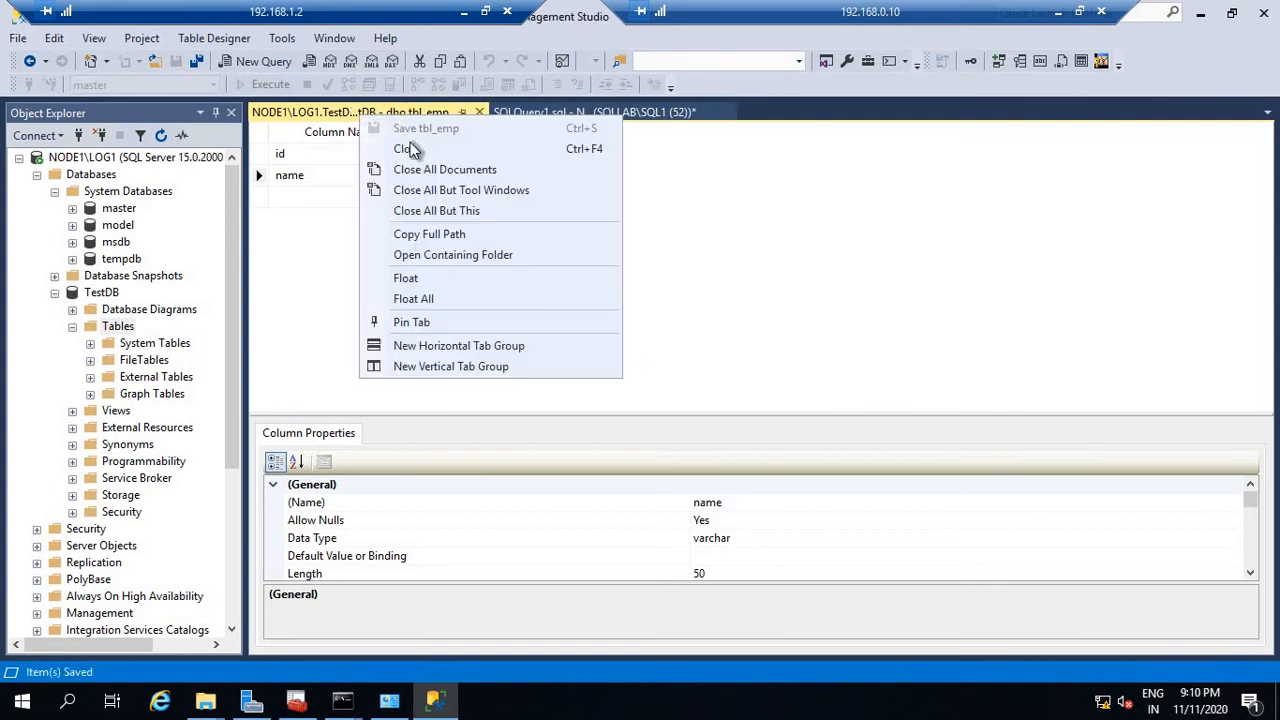
click(410, 150)
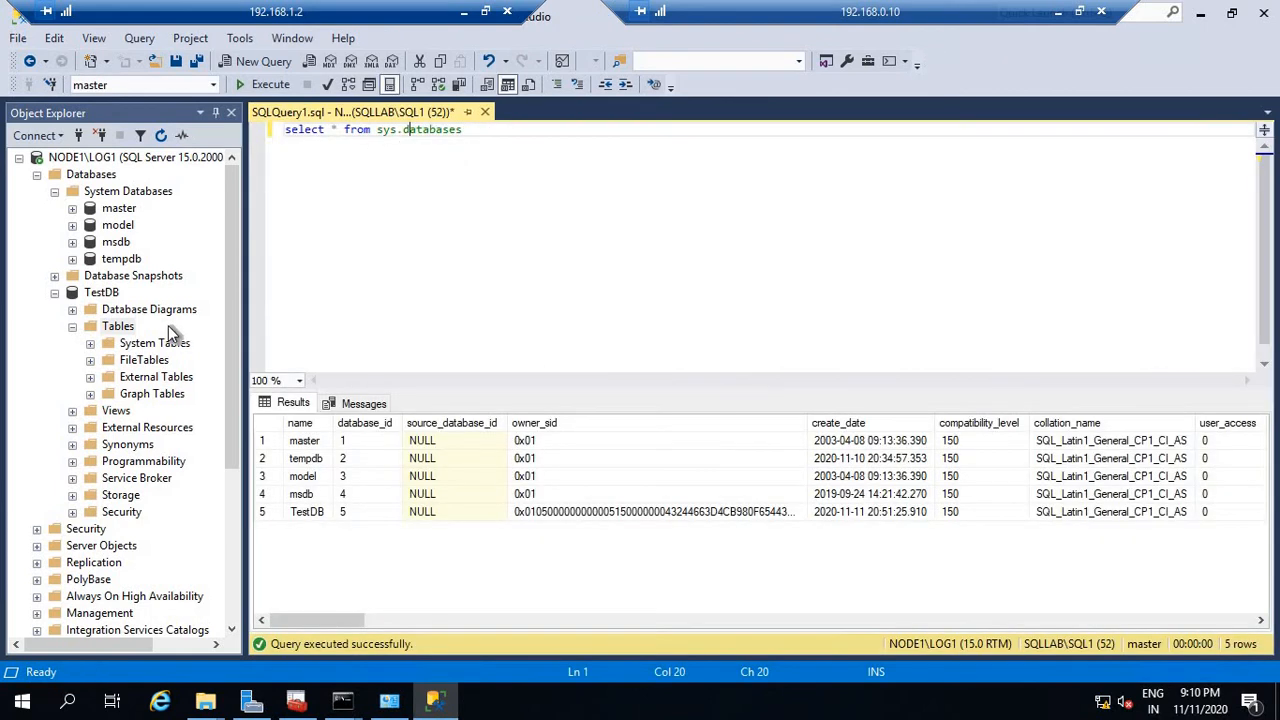
Refresh the list of tables in TestDB.
right_click(100, 294)
click(117, 327)
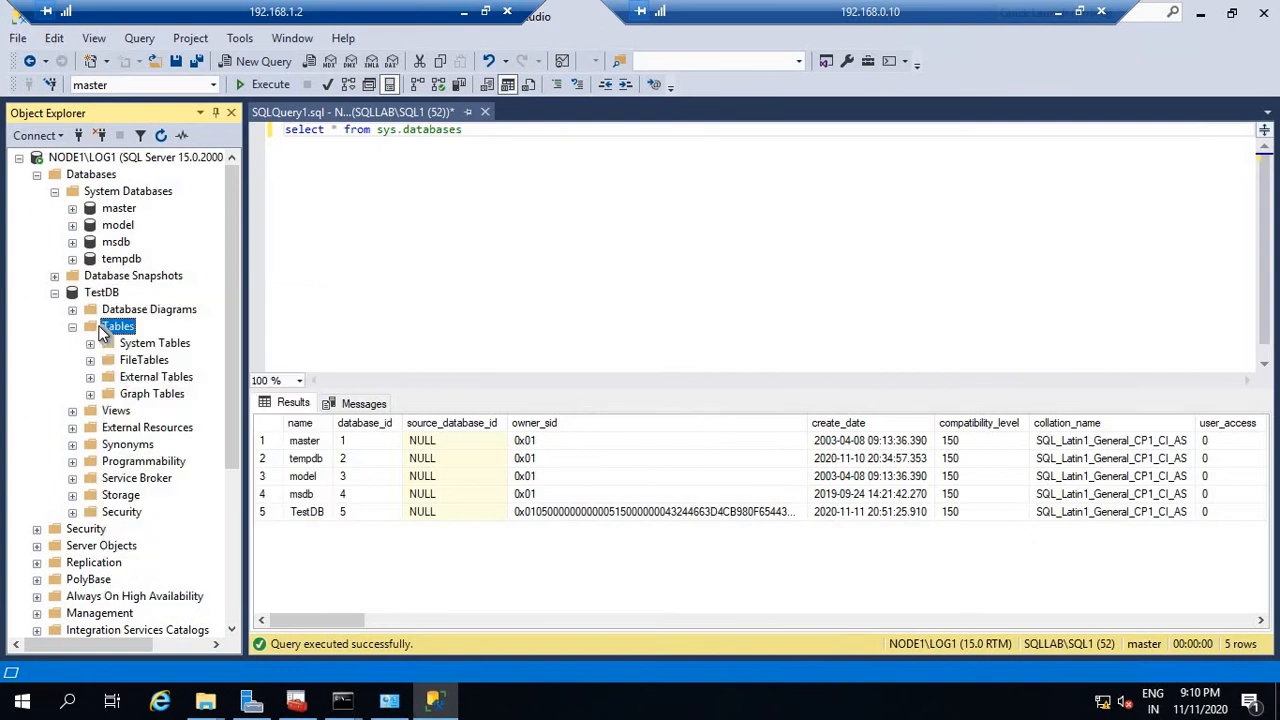
right_click(130, 330)
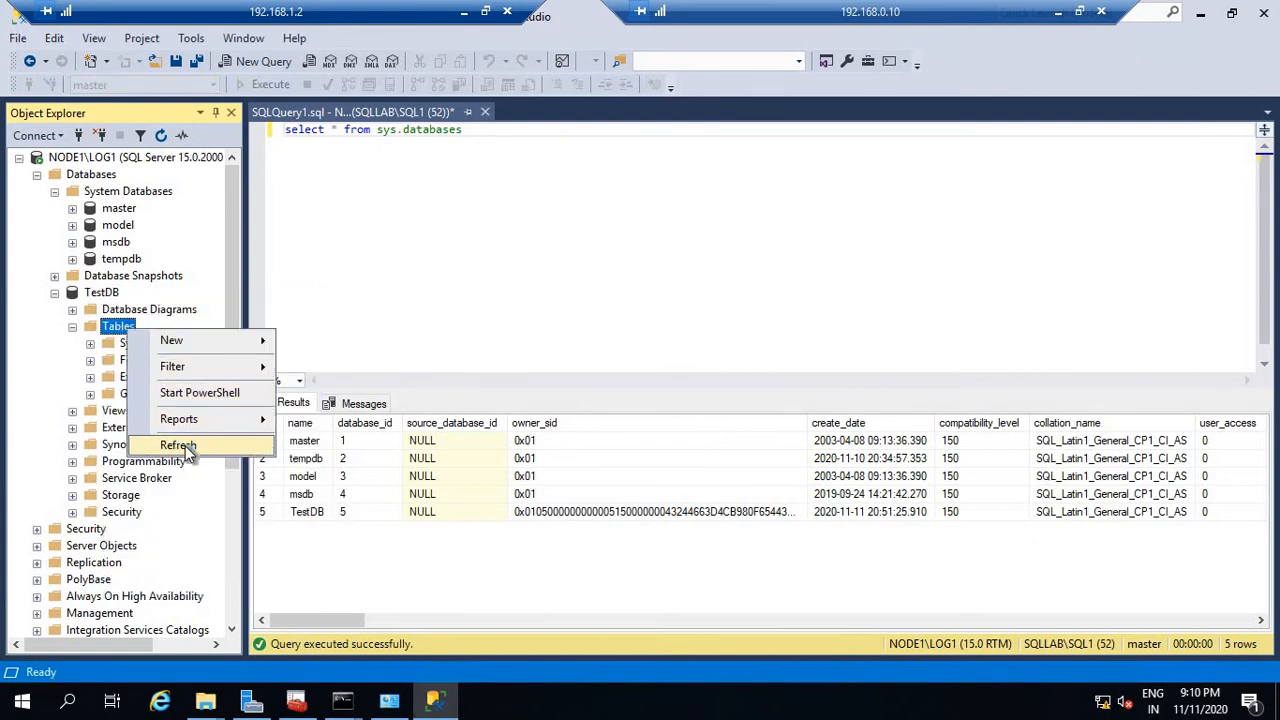
click(180, 445)
Open the top 200 rows of dbo.tbl_emp for editing.
click(138, 408)
right_click(138, 408)
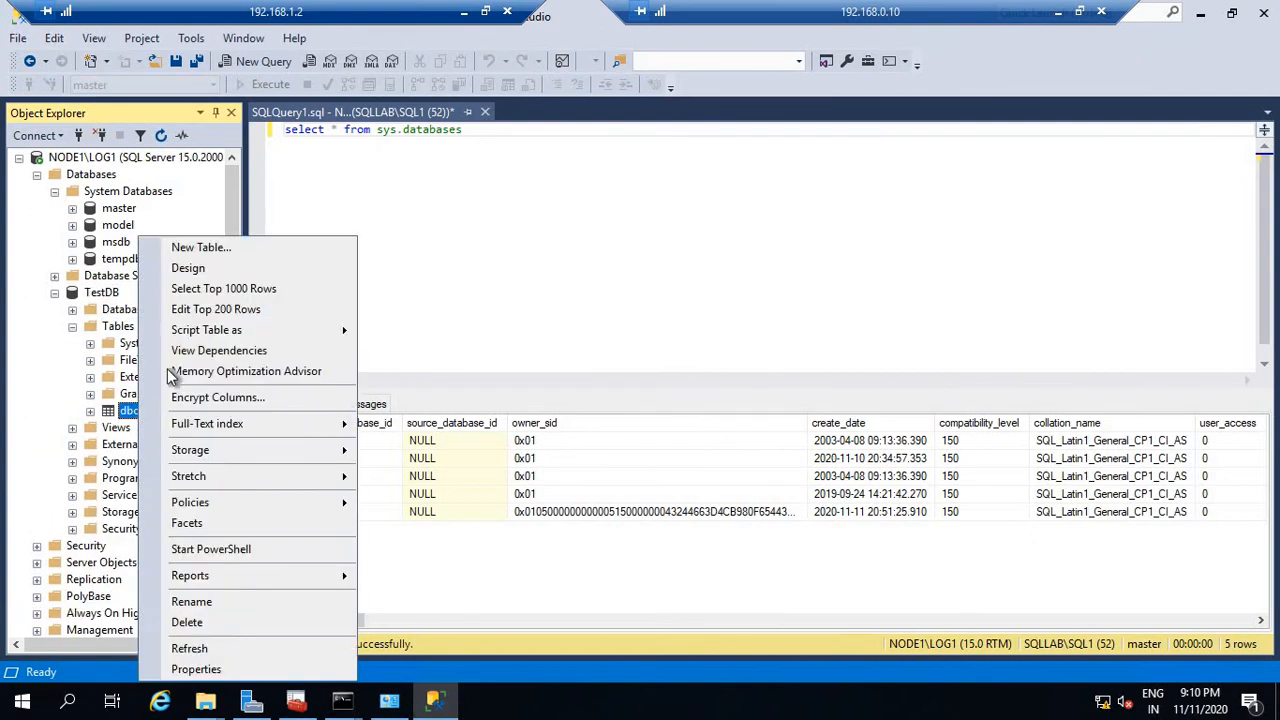
click(203, 310)
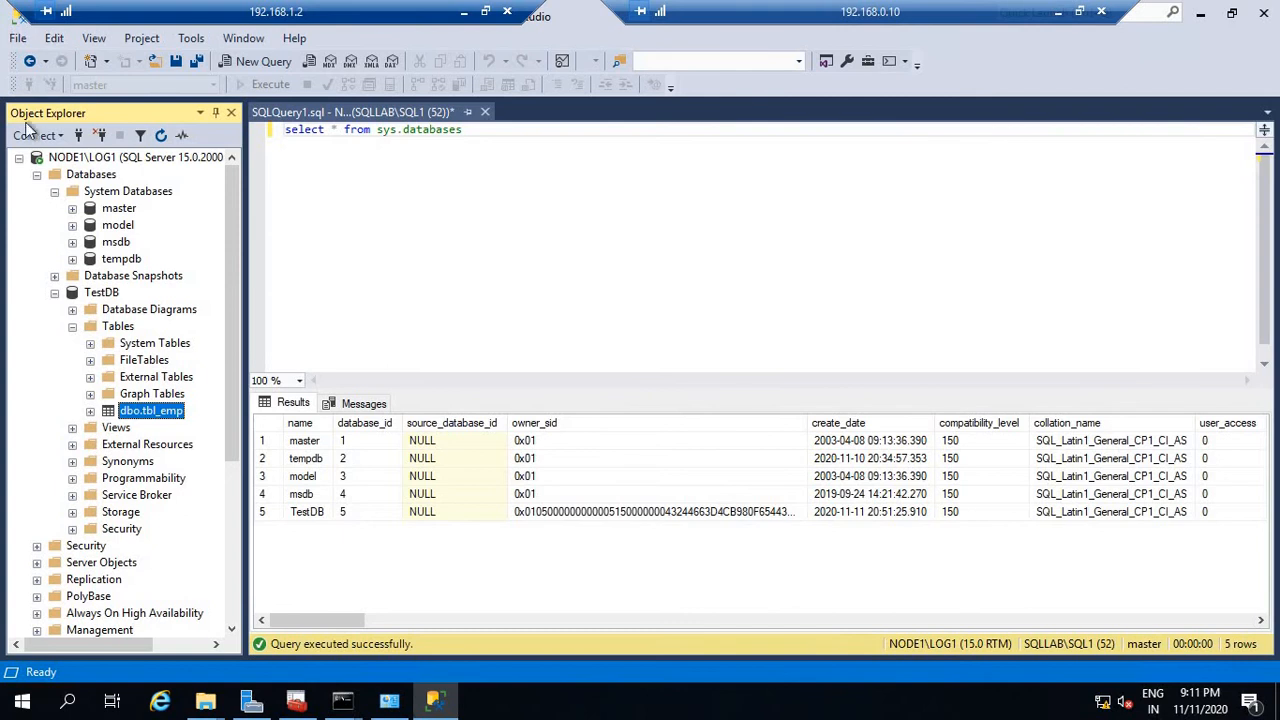
right_click(168, 410)
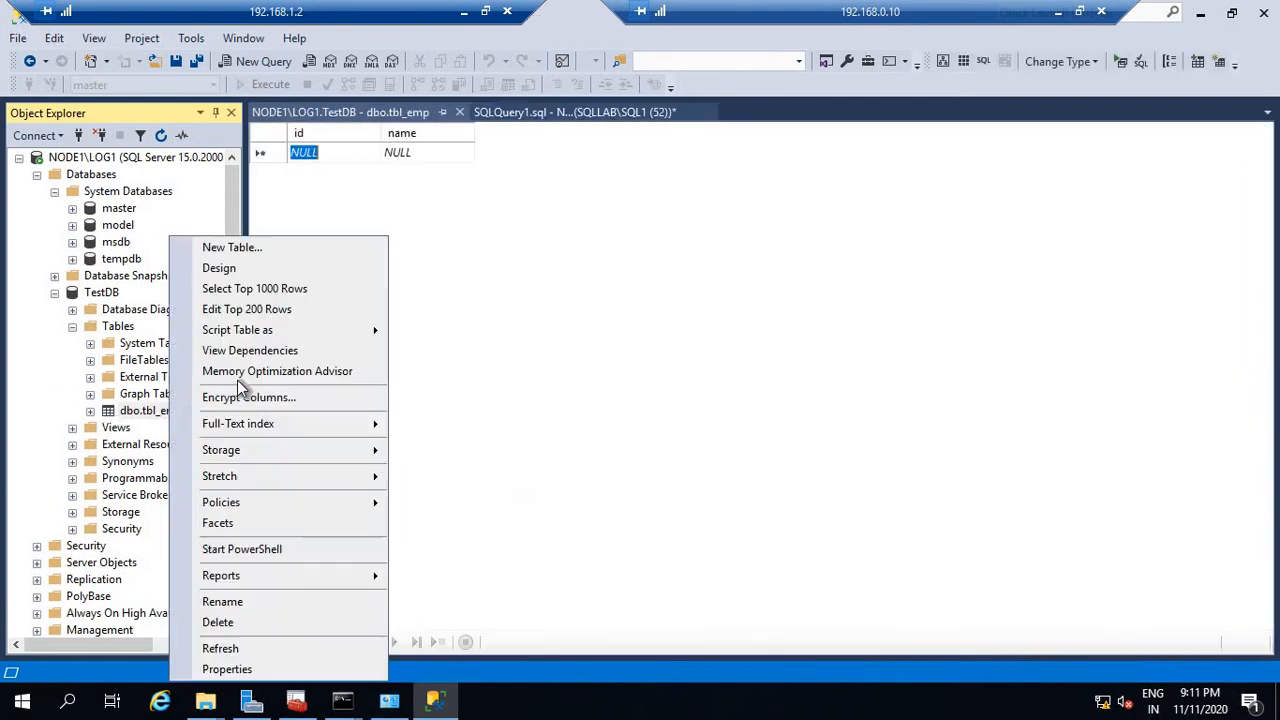
Add the first two rows to tbl_emp with ids 1 and 2 and an employee first name in each.
click(341, 158)
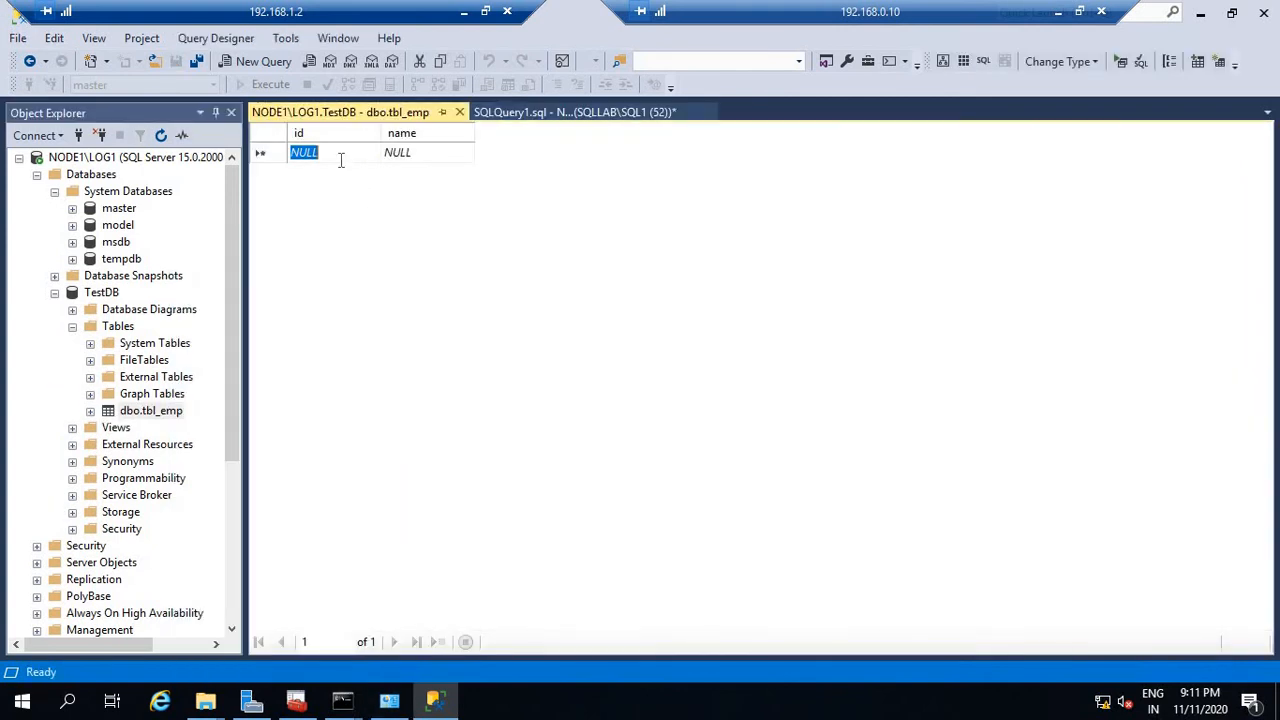
text(1)
key(Tab)
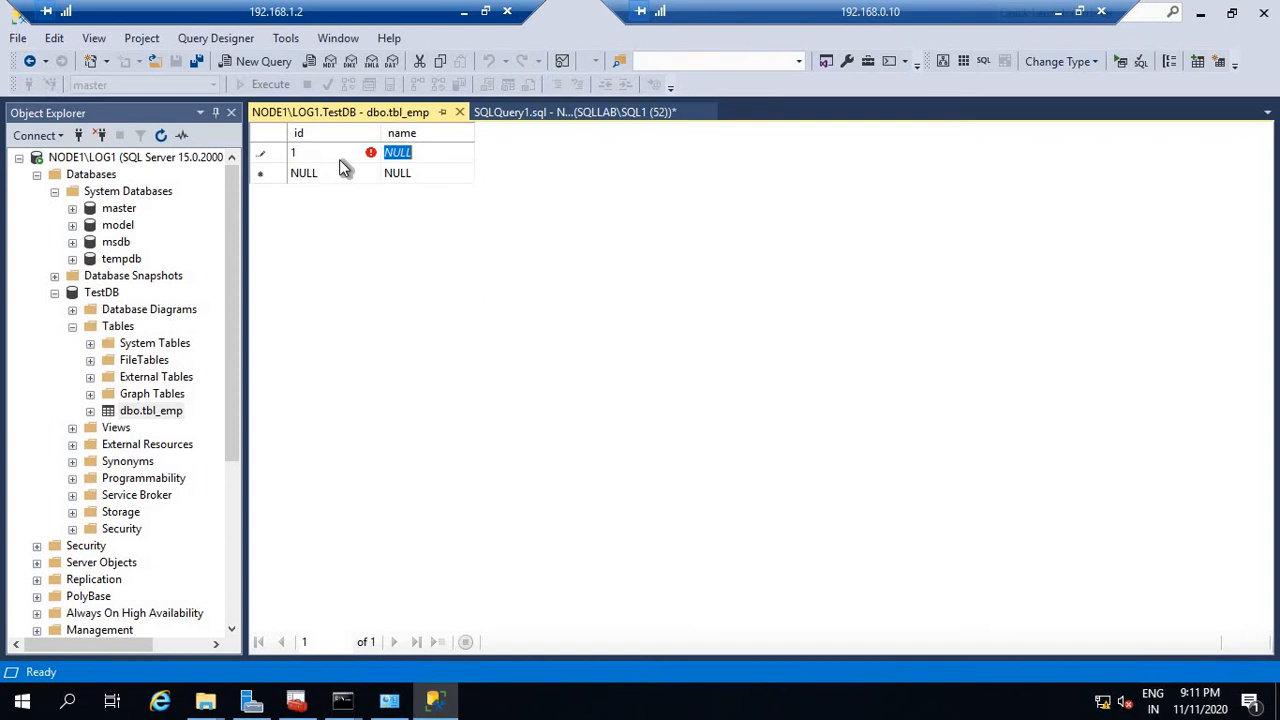
text(Raju)
key(Tab)
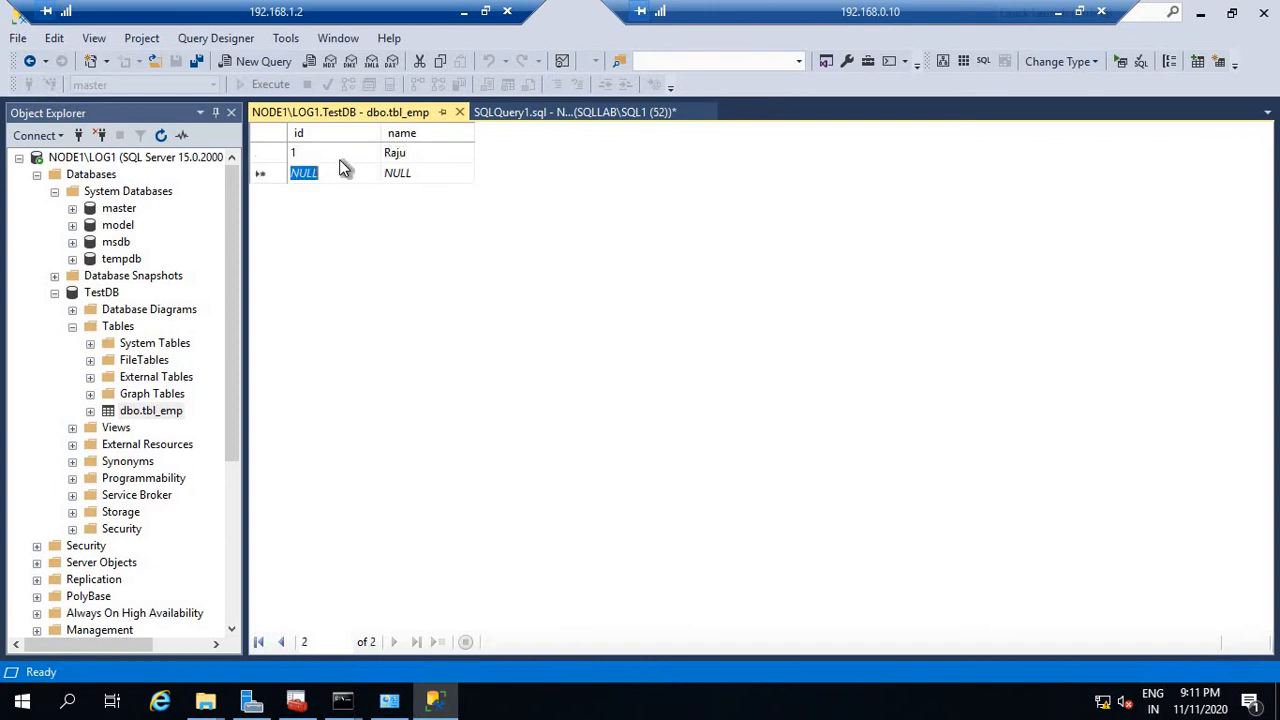
text(2)
key(Tab)
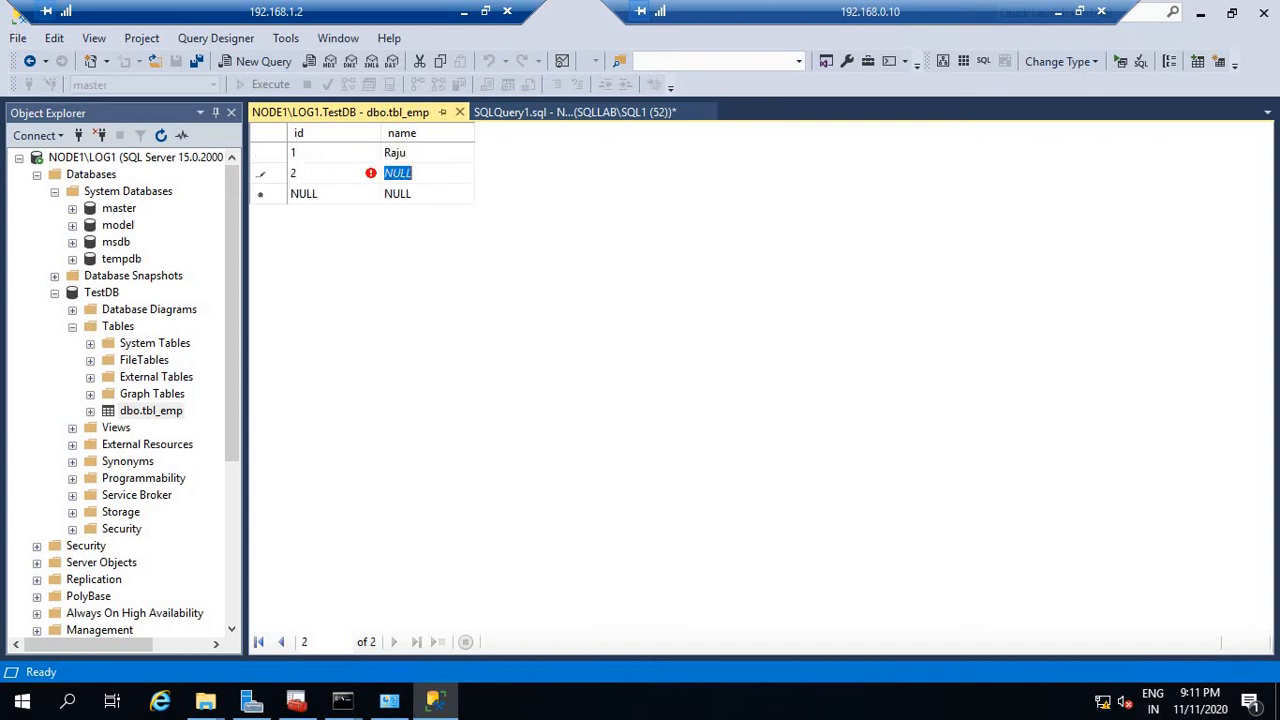
text(Raja)
key(Tab)
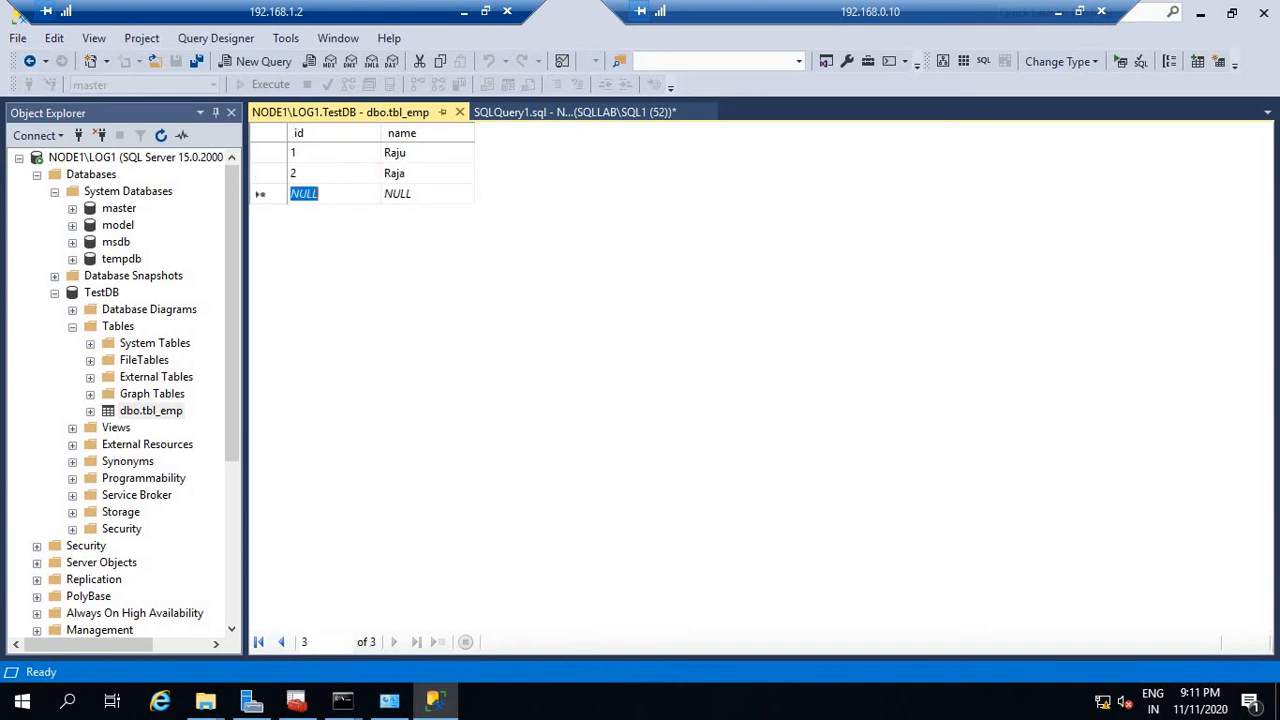
Add two more rows to tbl_emp with ids 3 and 4 and an employee first name in each.
text(3)
key(Tab)
text(Ra)
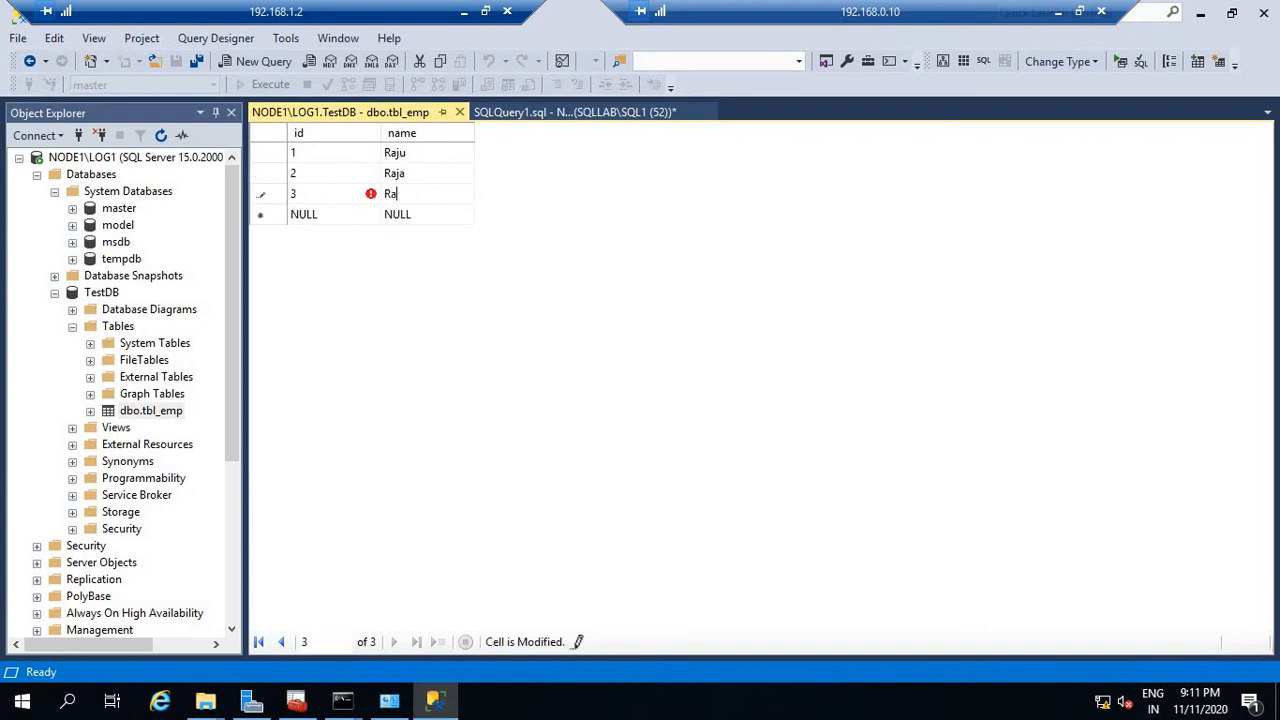
text(mesh)
key(Tab)
text(4)
key(Tab)
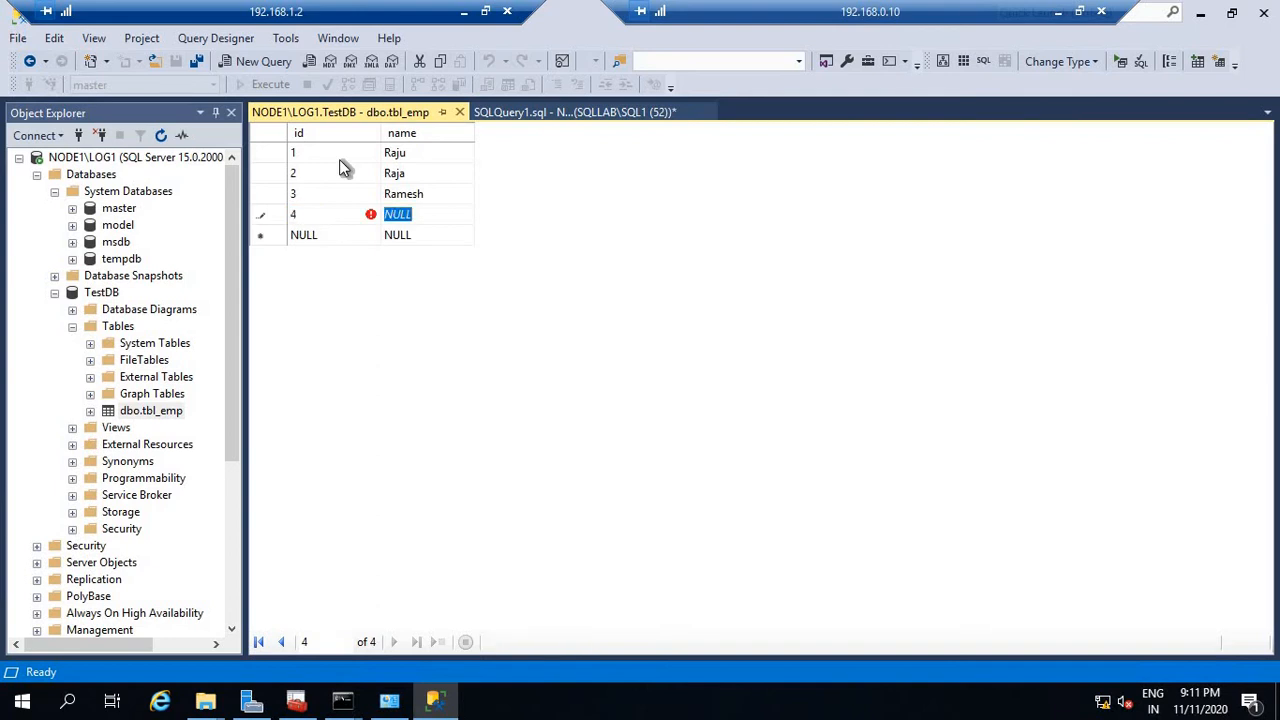
text(Ratn)
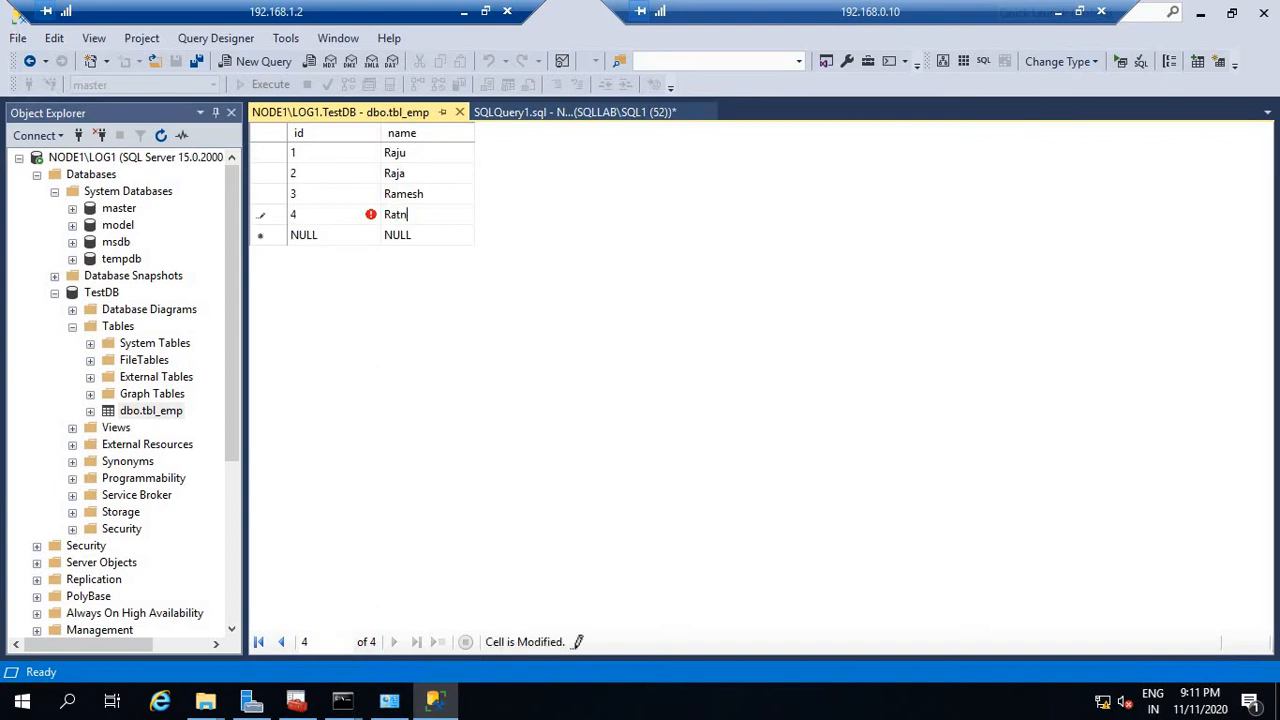
text(esh)
key(Tab)
Add rows with ids 5 and 6 to tbl_emp, giving each an employee first name.
text(5)
key(Tab)
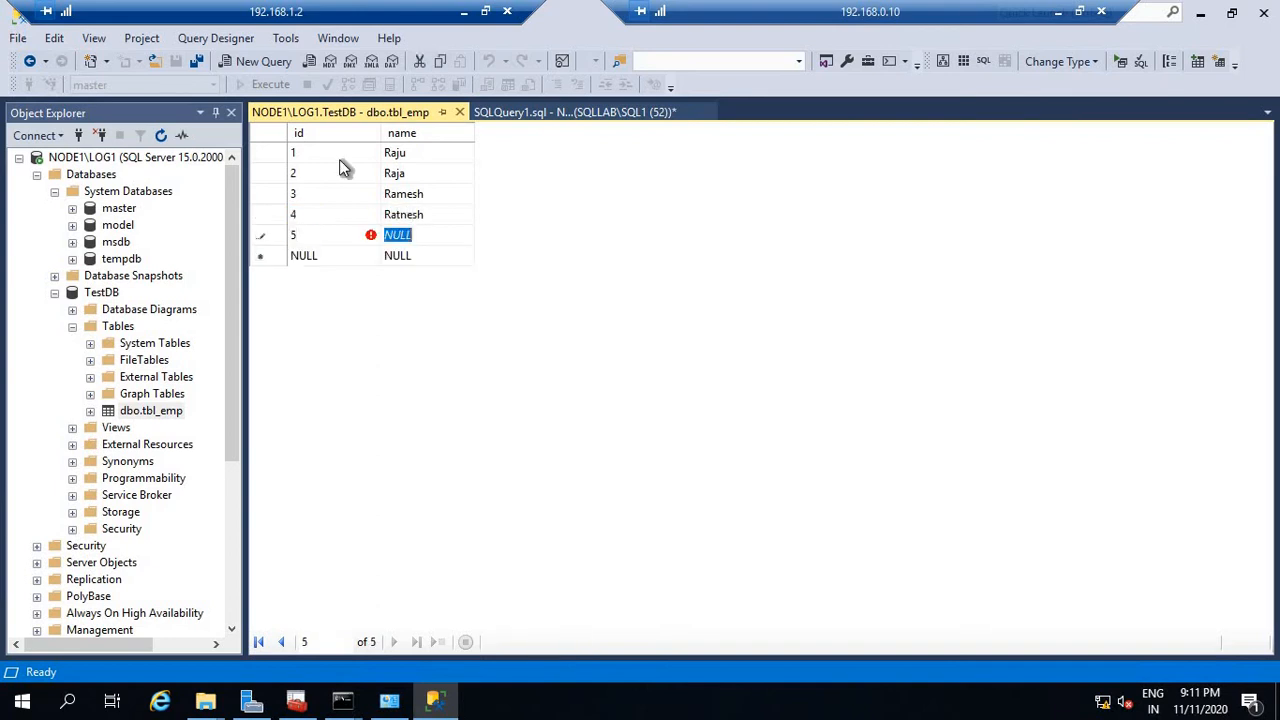
text(Ra)
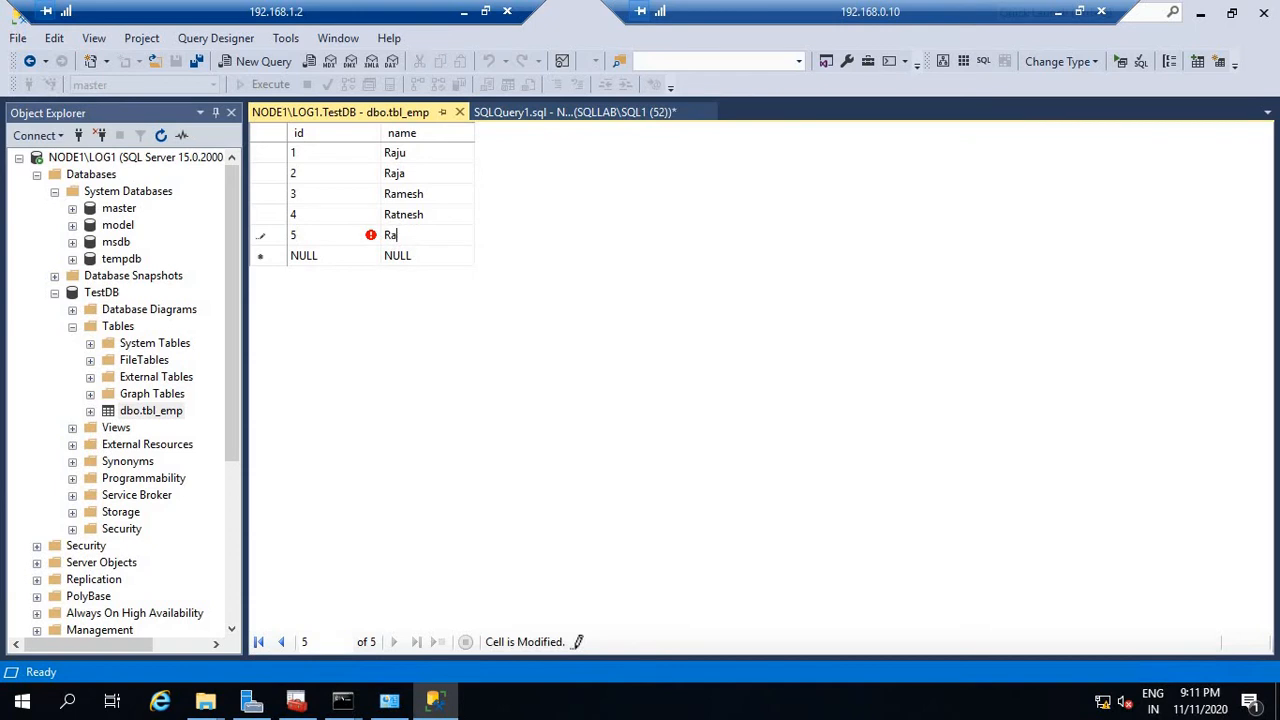
text(kesh)
key(Tab)
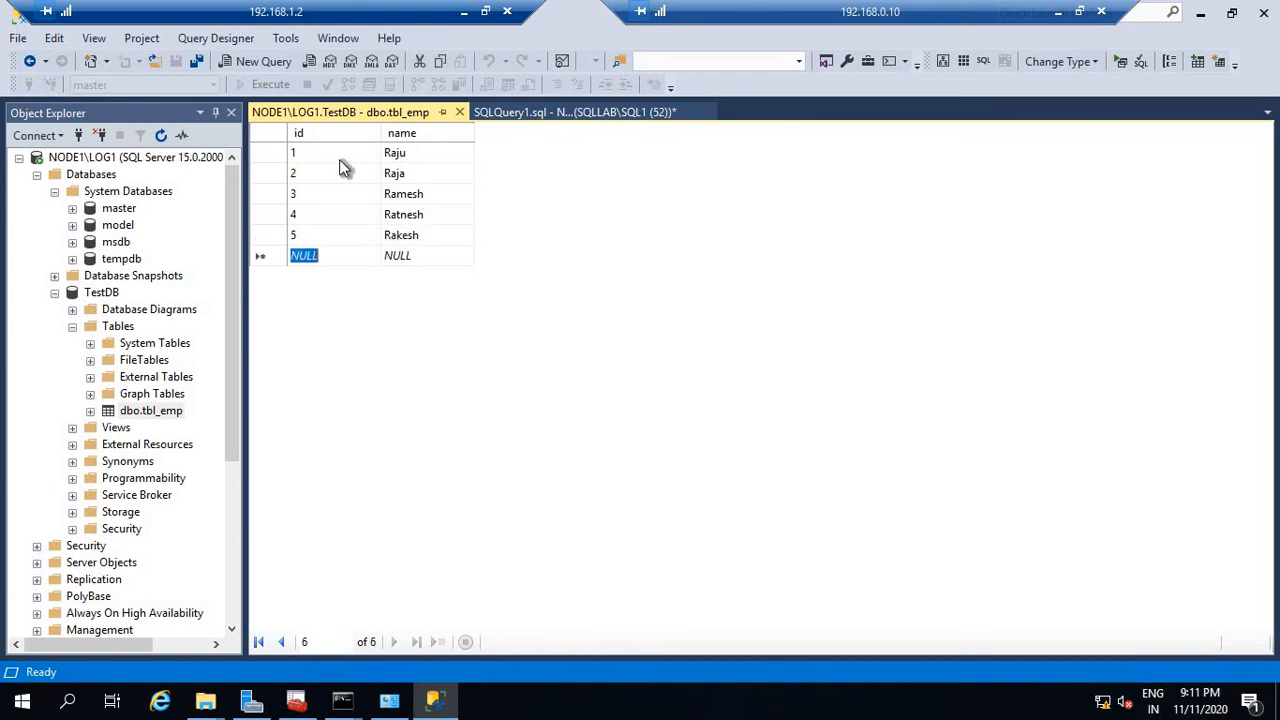
text(6)
key(Tab)
text(Ra)
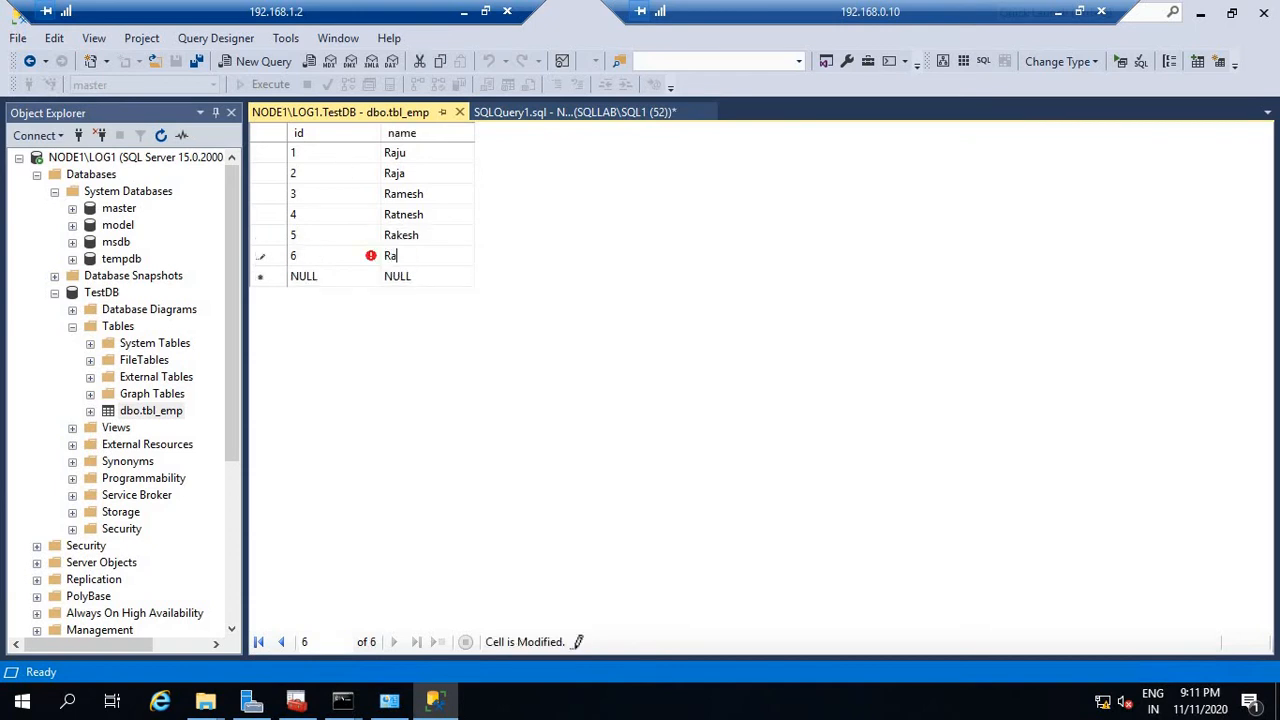
text(k)
key(BackSpace)
text(jesh)
key(Tab)
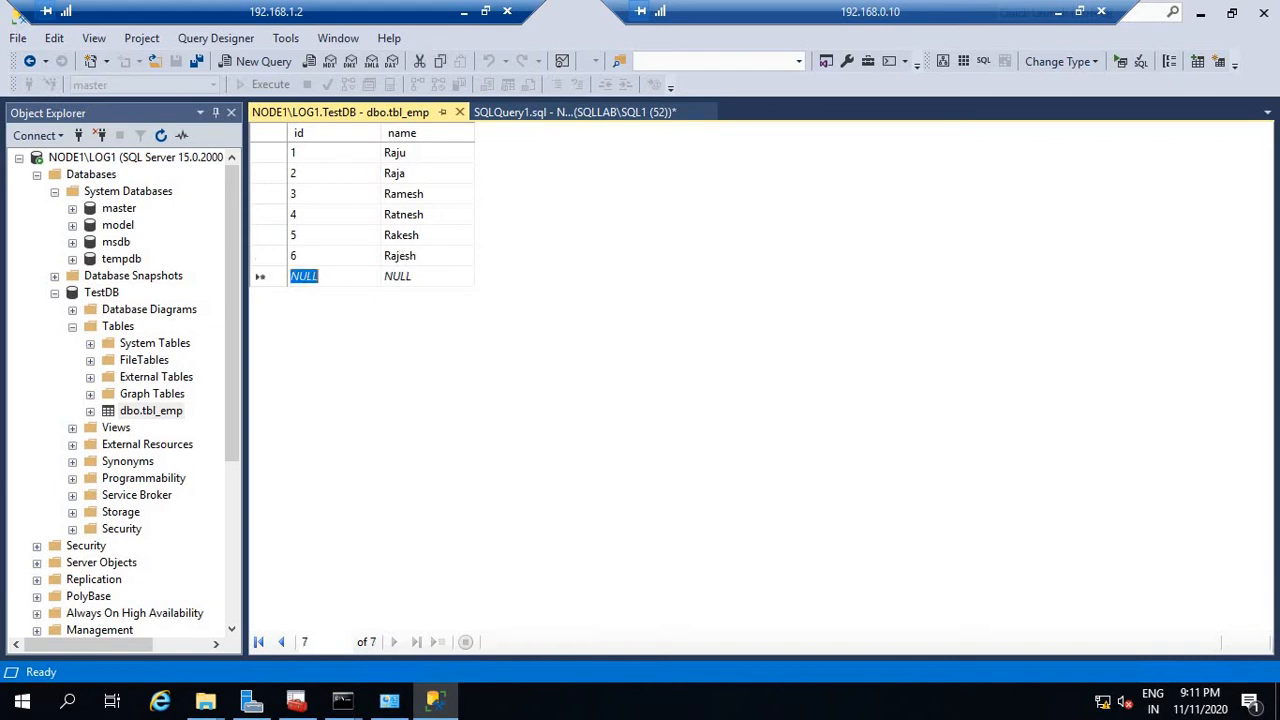
Add rows with ids 7 and 8 to tbl_emp, giving each an employee first name.
text(7)
key(Tab)
text(R)
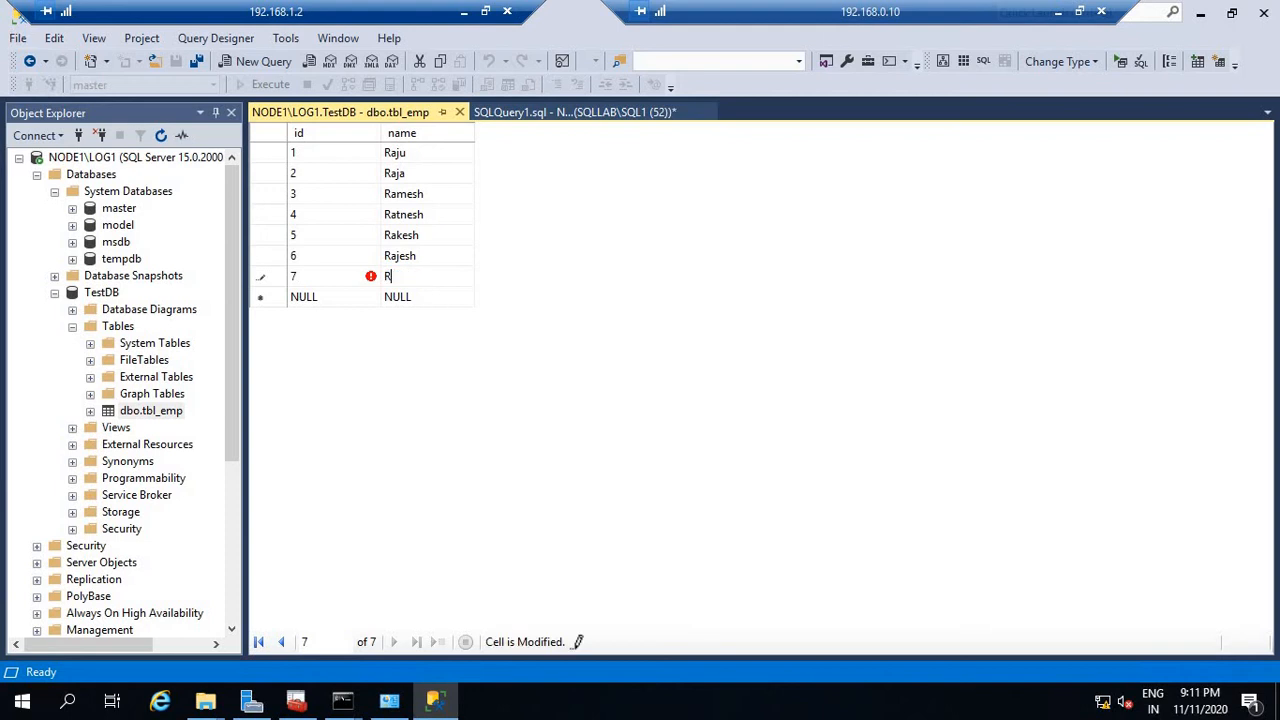
key(Tab)
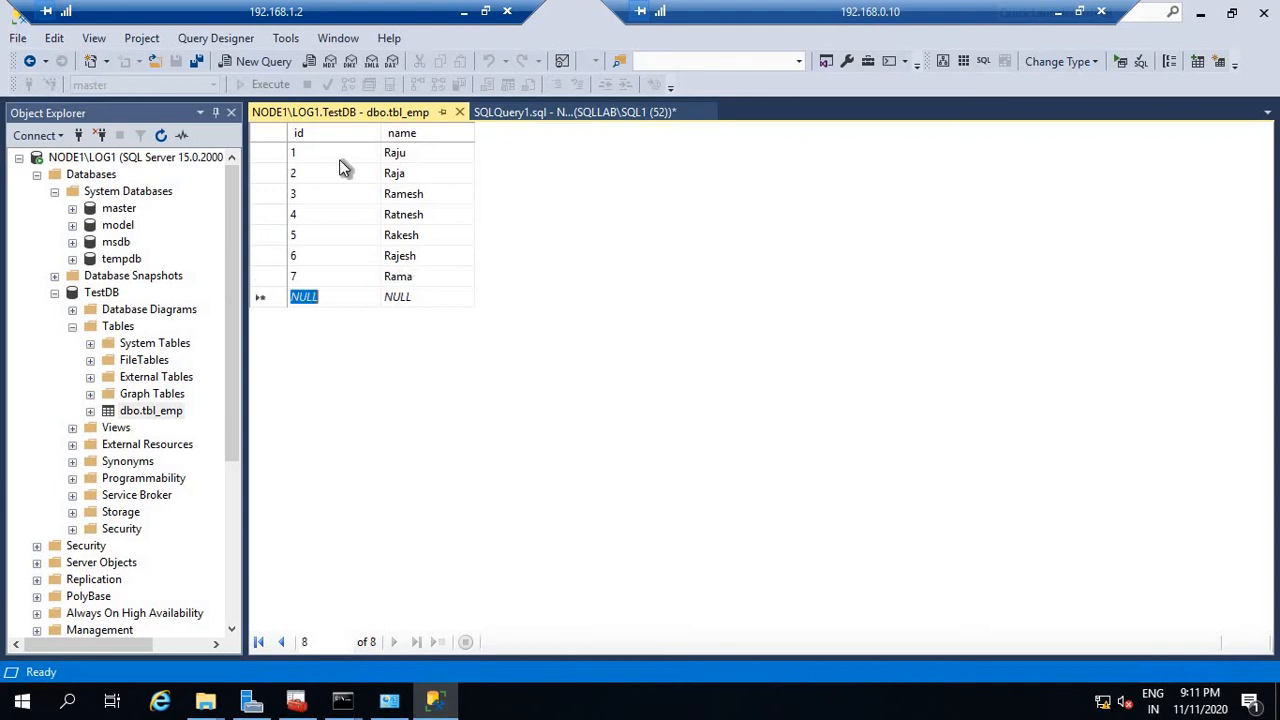
text(8)
key(Tab)
text(R)
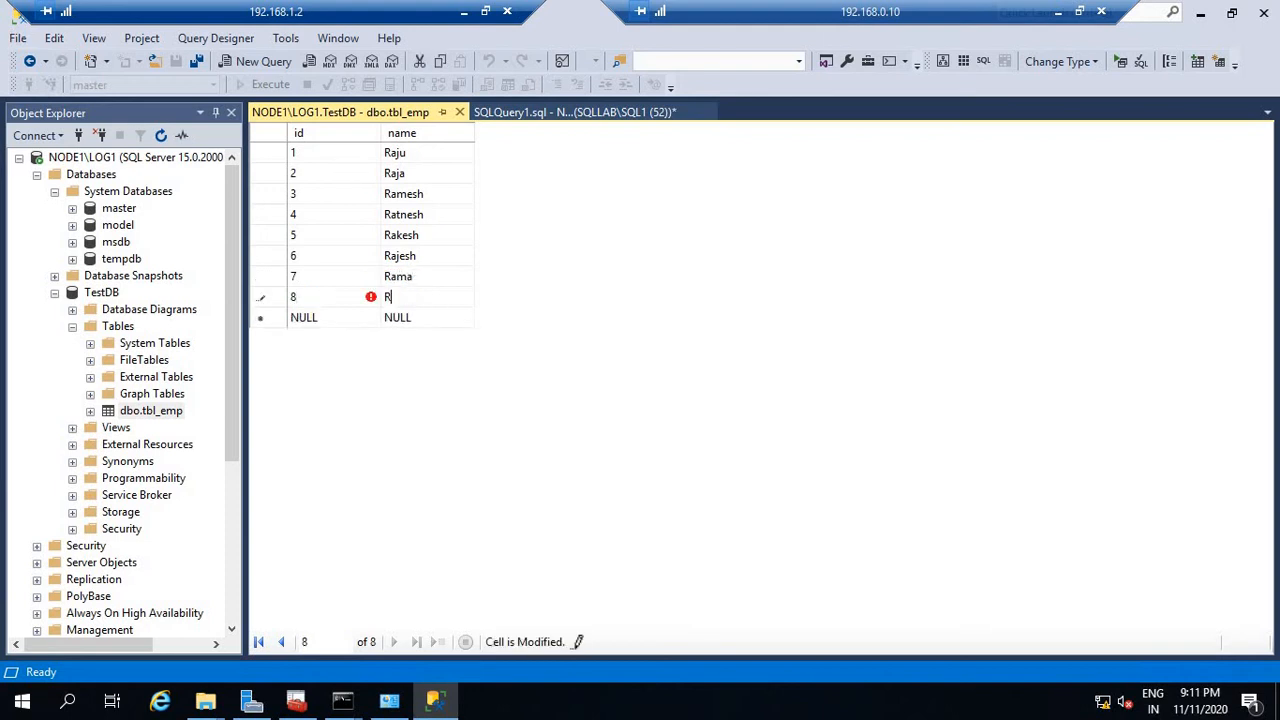
text(ajkumar)
key(Tab)
Add rows with ids 9 and 10 and employee first names to tbl_emp, and close the row editor.
text(9)
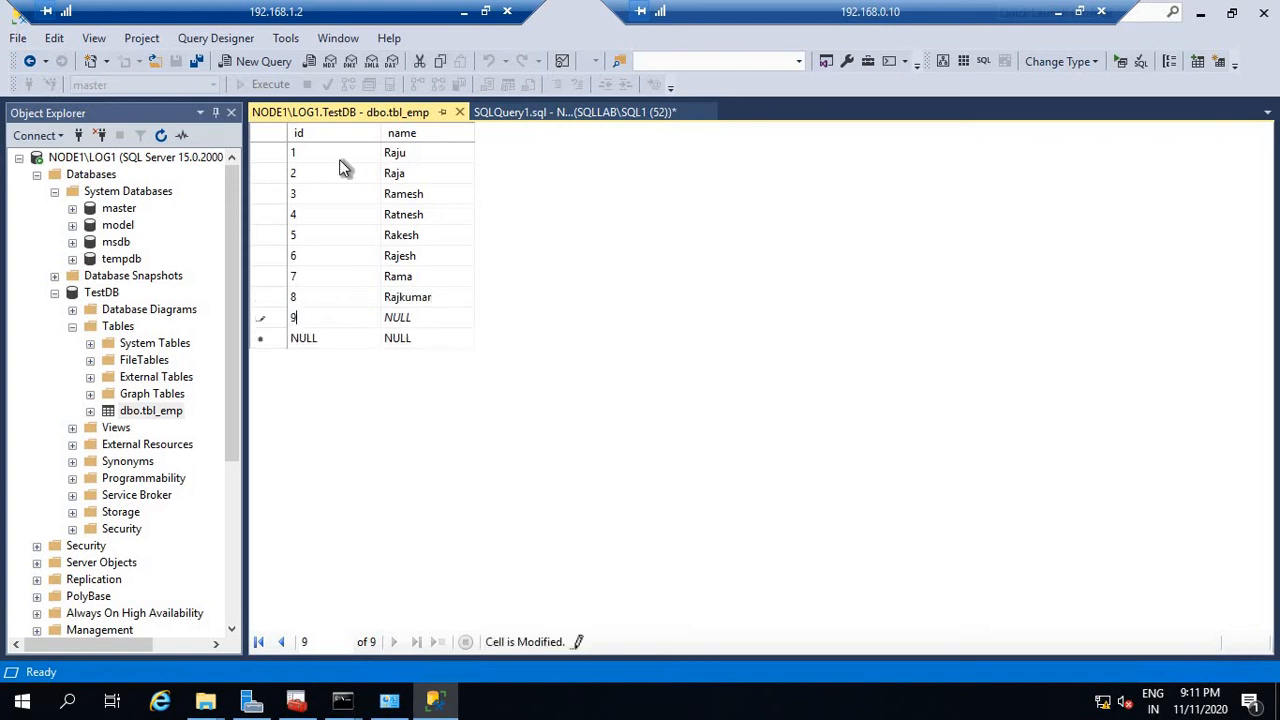
key(Tab)
text(R)
key(Tab)
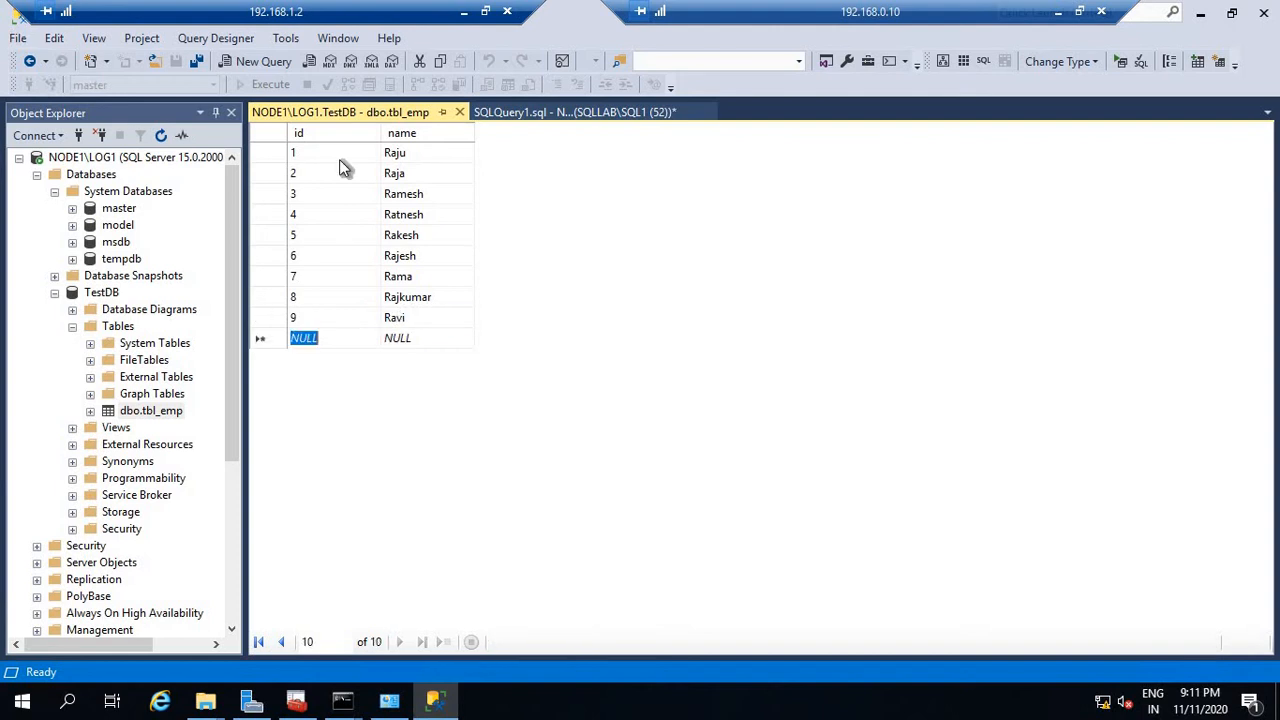
text(10)
key(Tab)
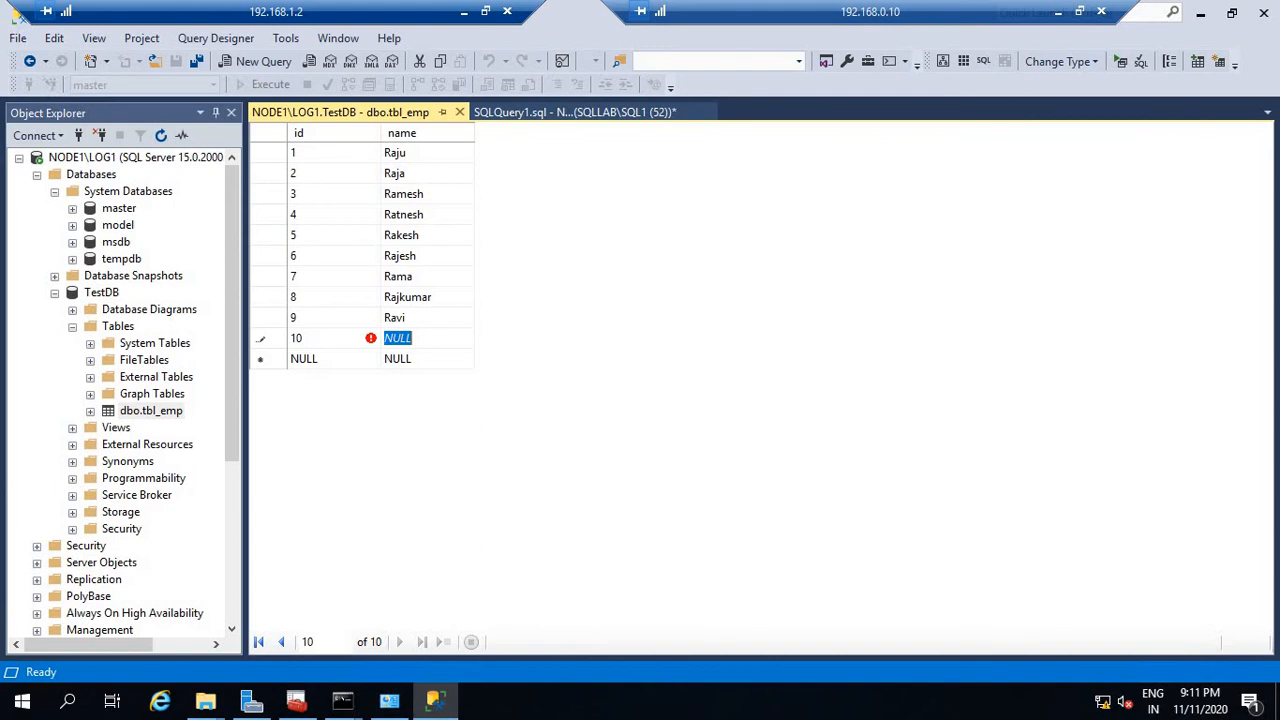
text(Ra)
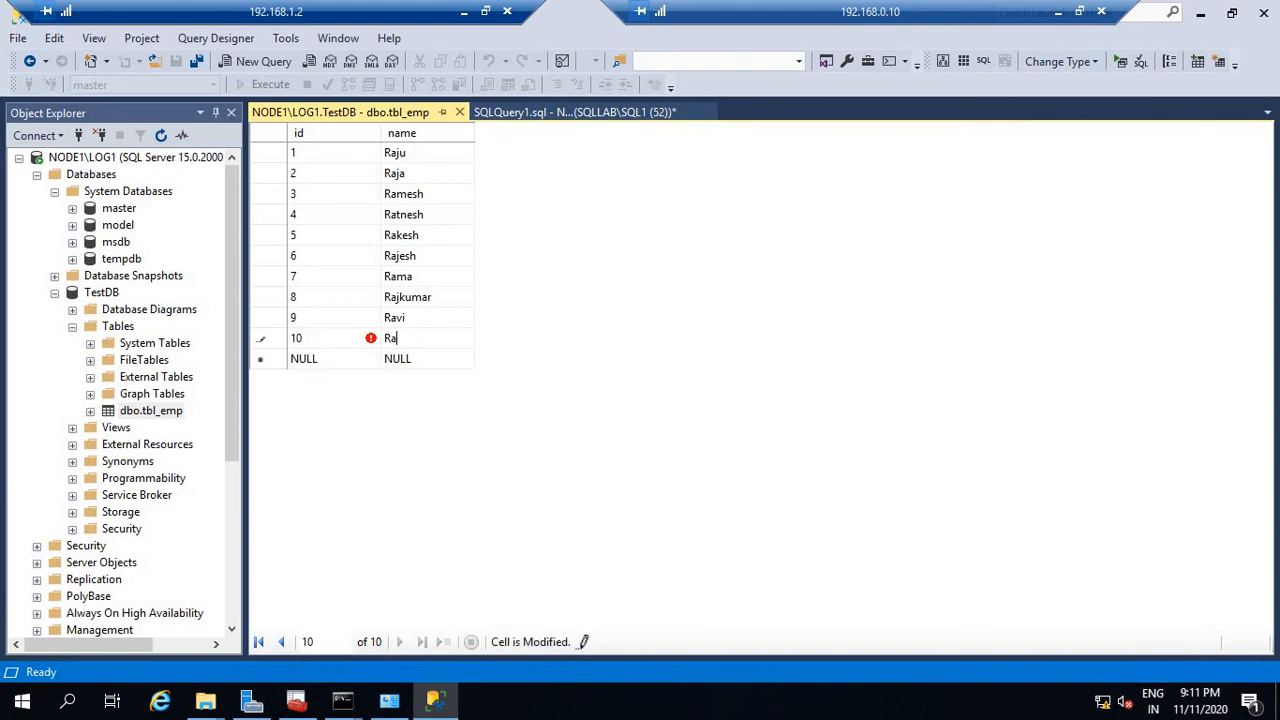
text(nveer)
click(460, 112)
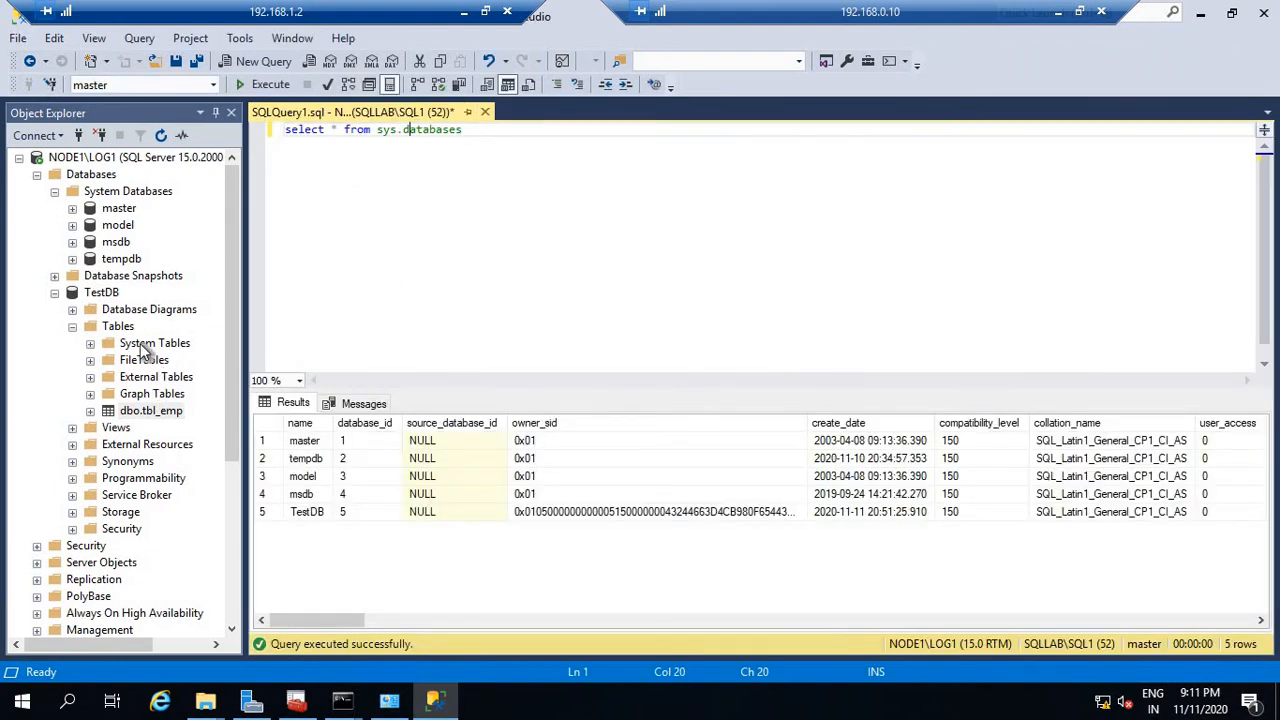
Run the SQL Server Agent job LSBackup_TestDB on NODE1\LOG1 and dismiss its progress report.
scroll(182, 405, down, 3)
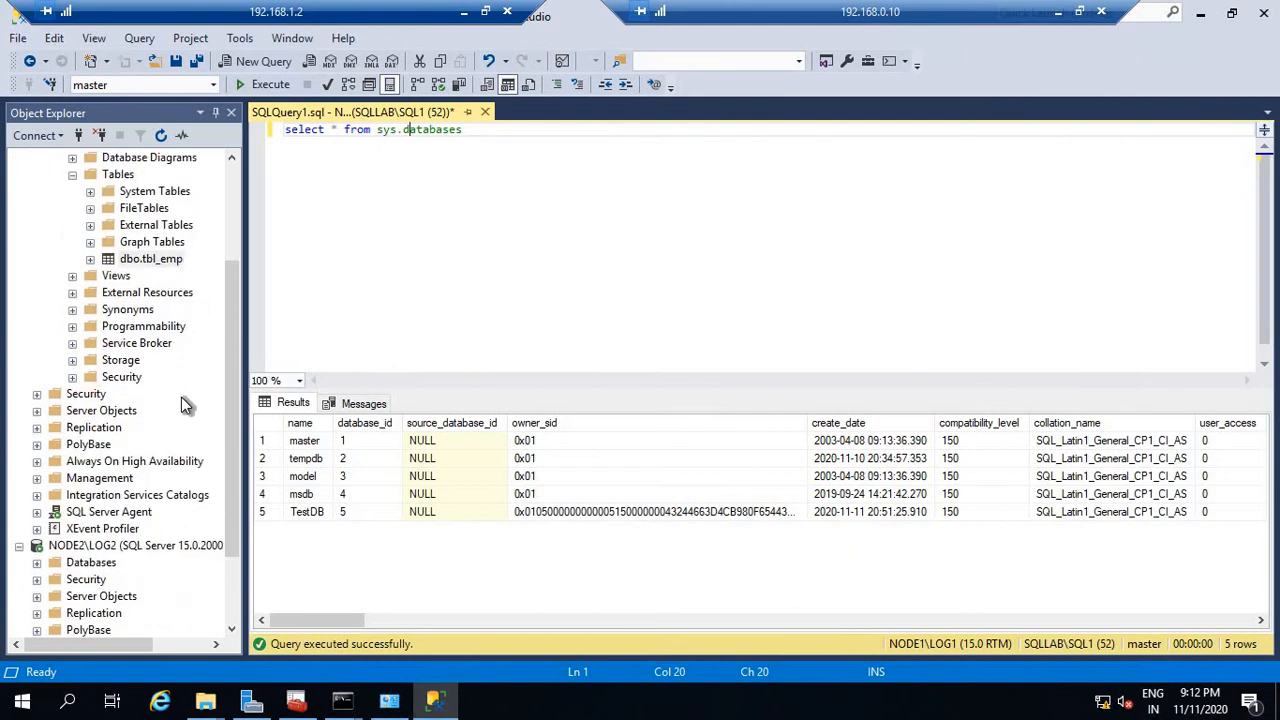
double_click(60, 511)
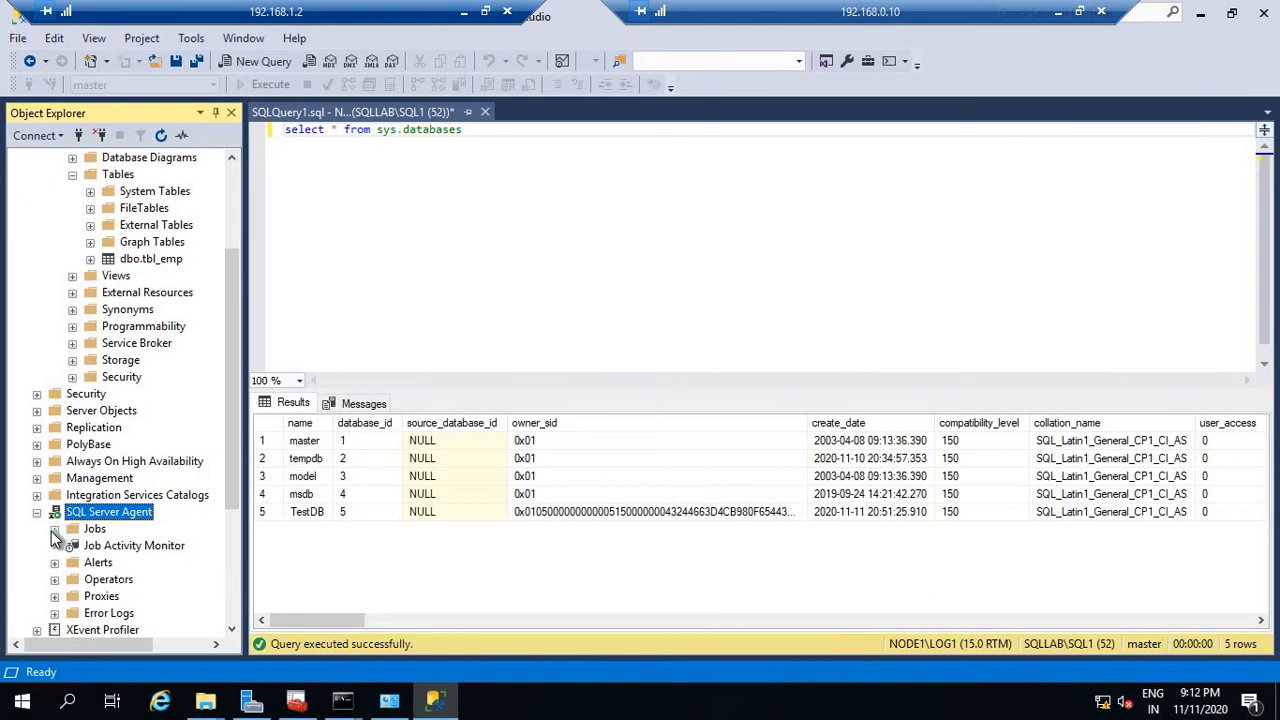
click(54, 529)
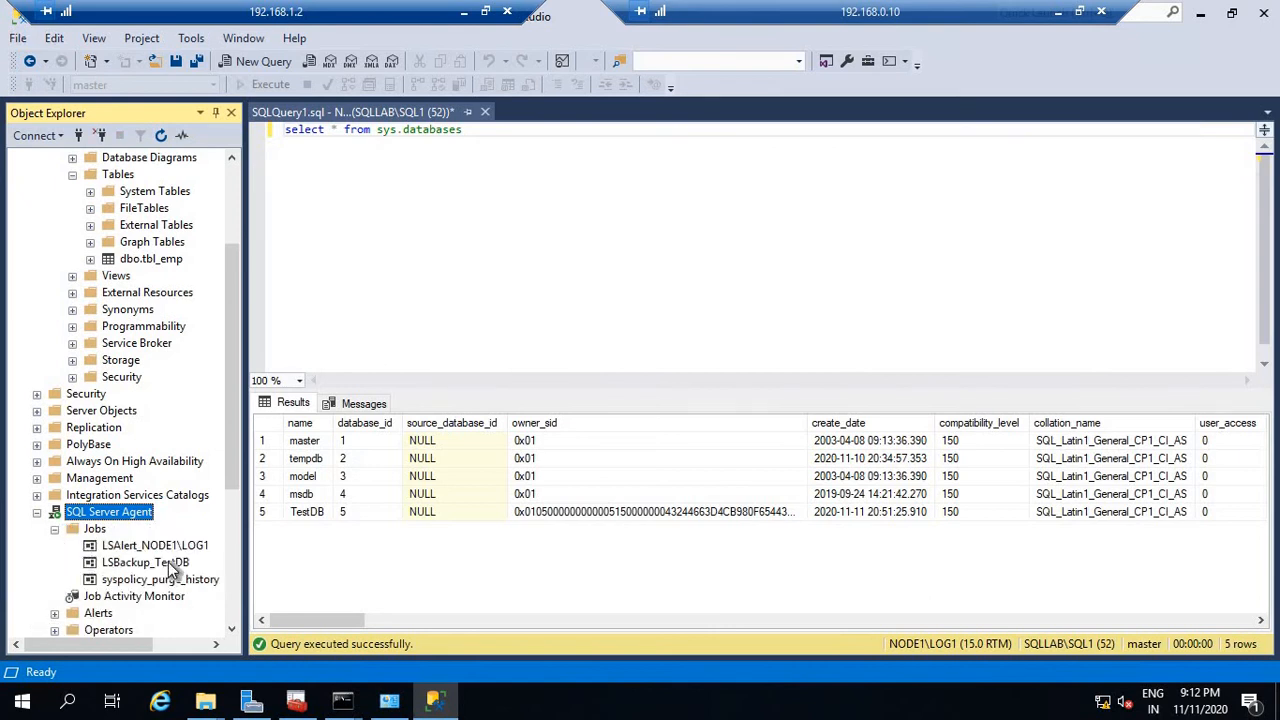
right_click(170, 566)
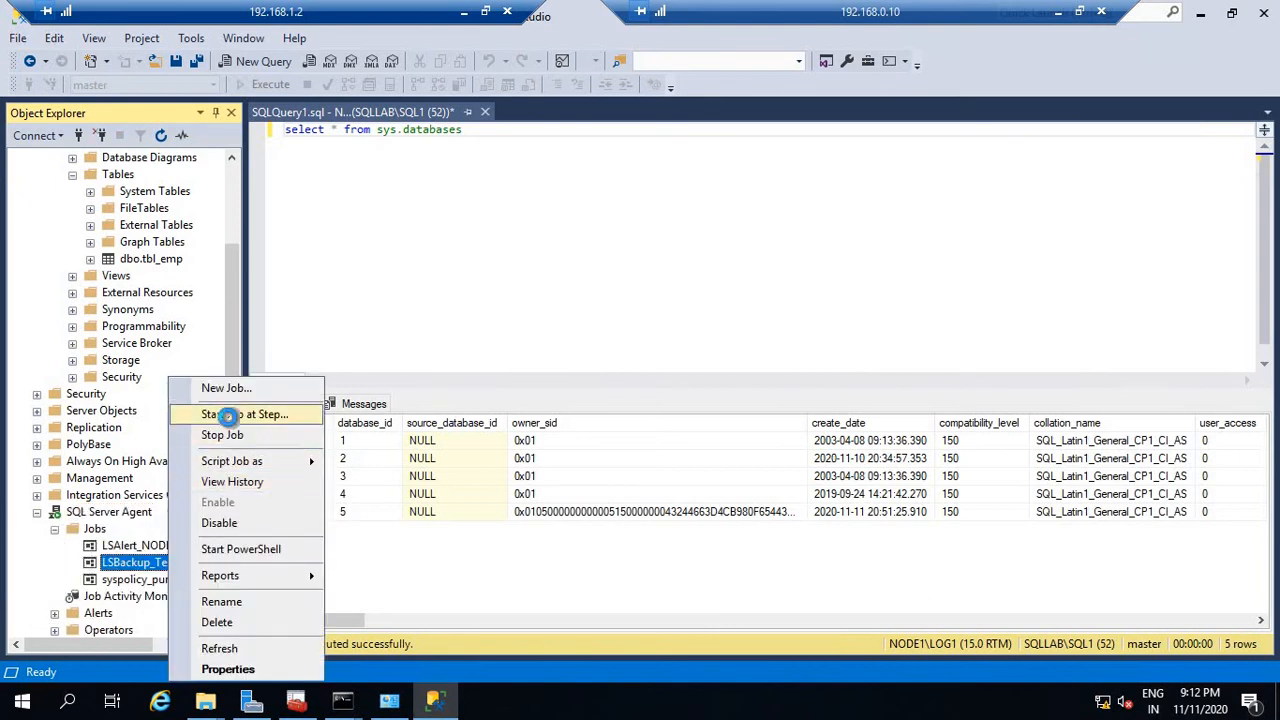
click(228, 416)
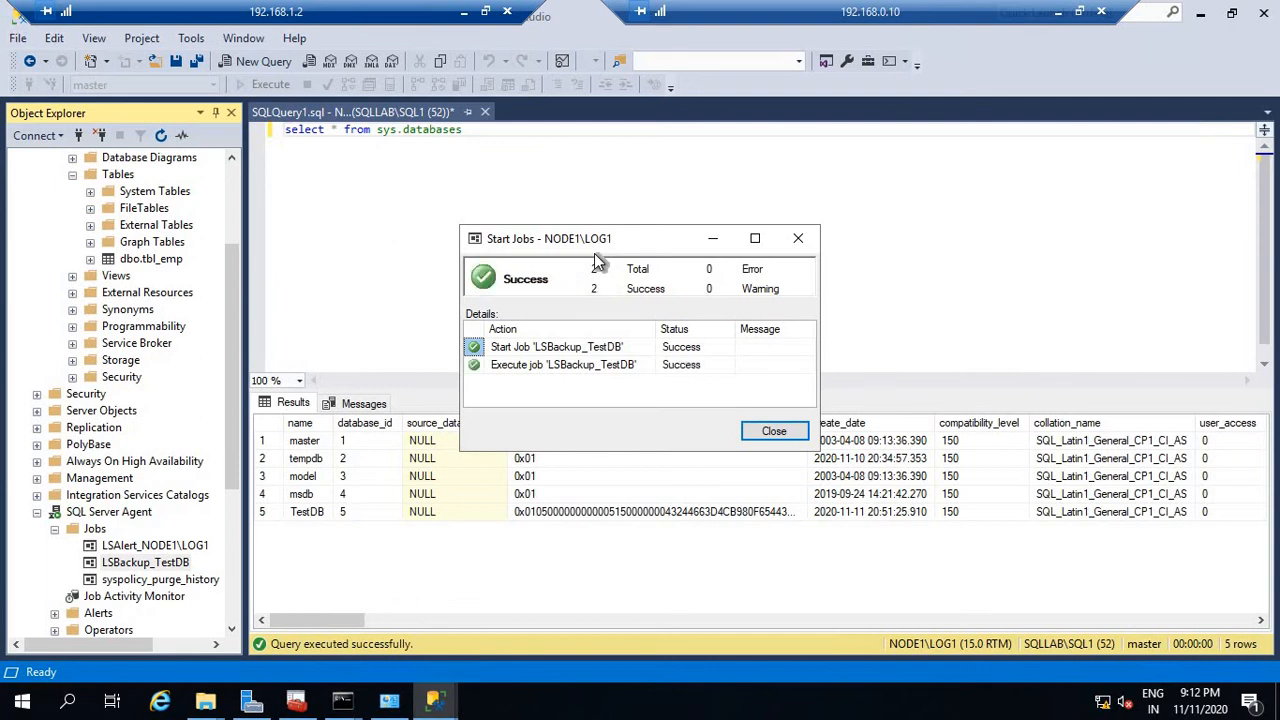
click(772, 440)
Run the SQL Server Agent job LSCopy_NODE1\LOG1_TestDB on NODE2\LOG2 and dismiss its progress report.
scroll(195, 438, down, 5)
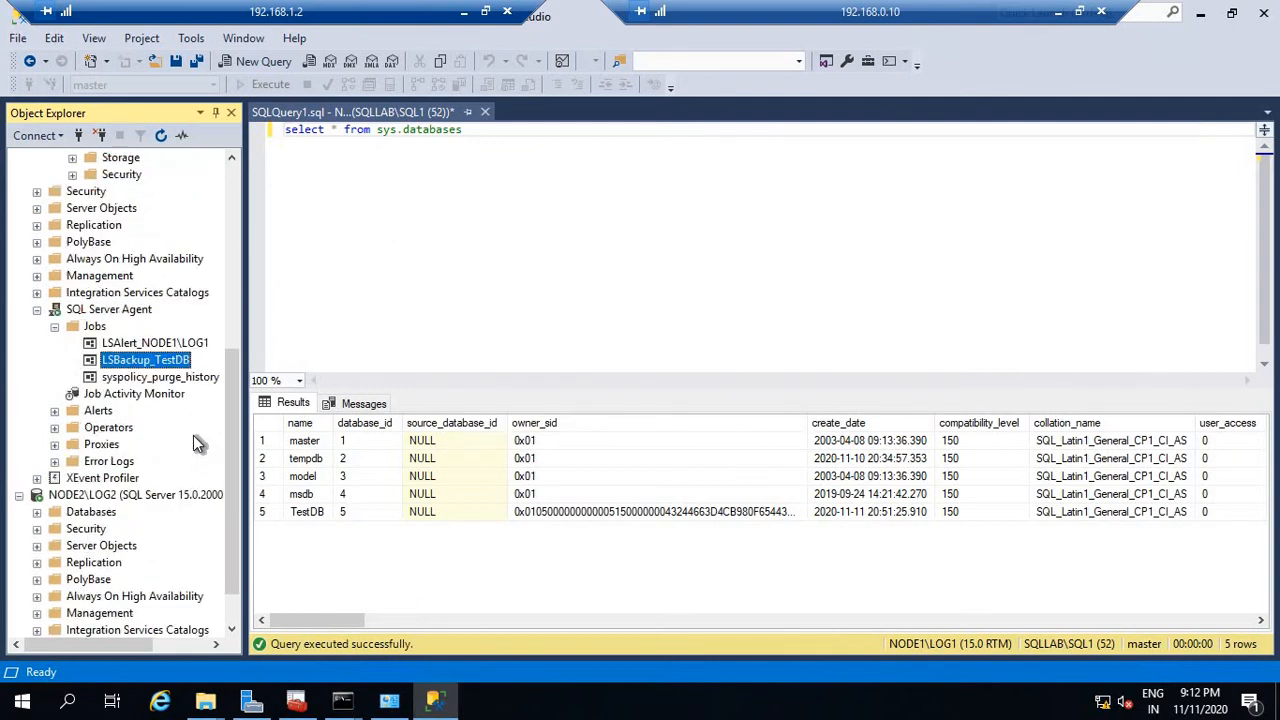
click(108, 596)
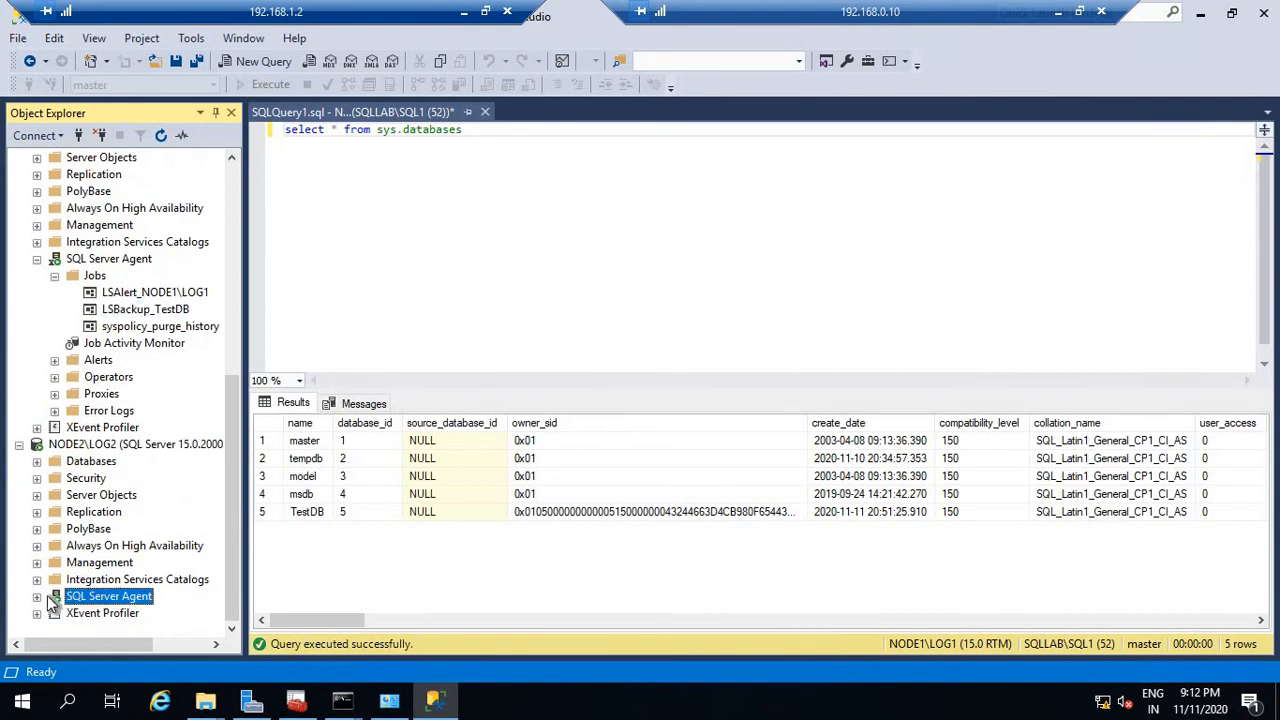
click(37, 596)
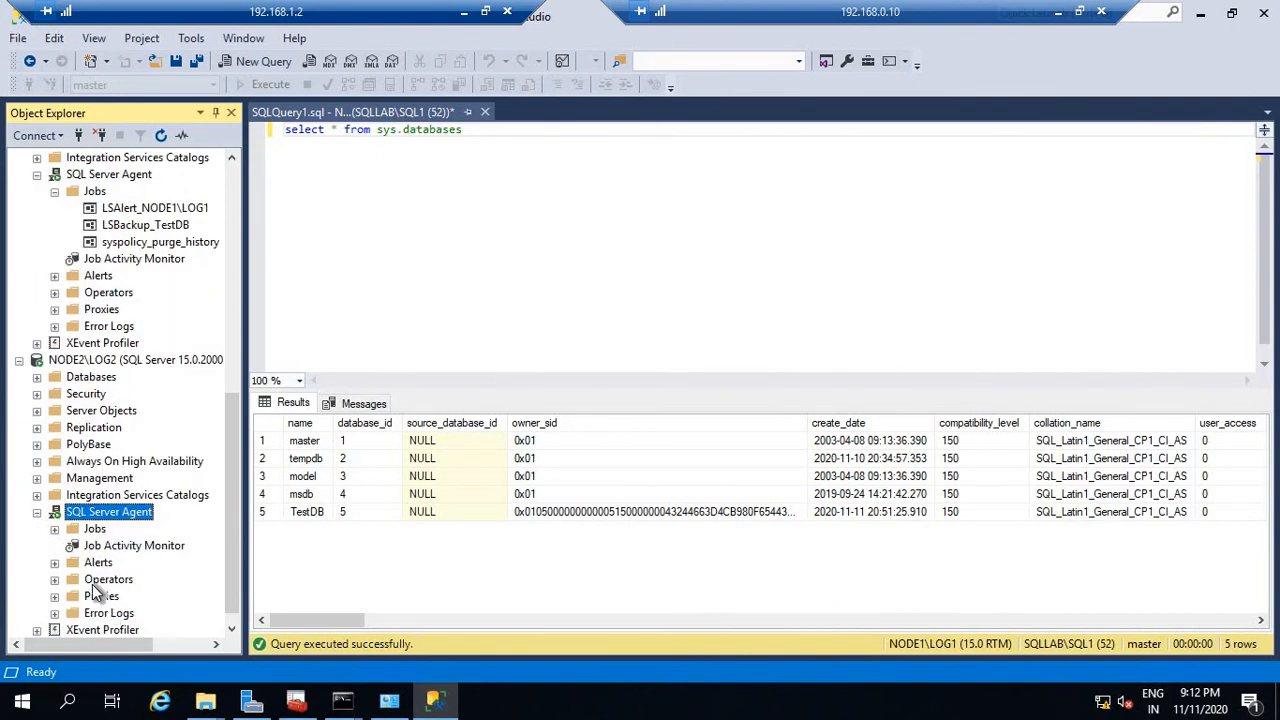
click(55, 529)
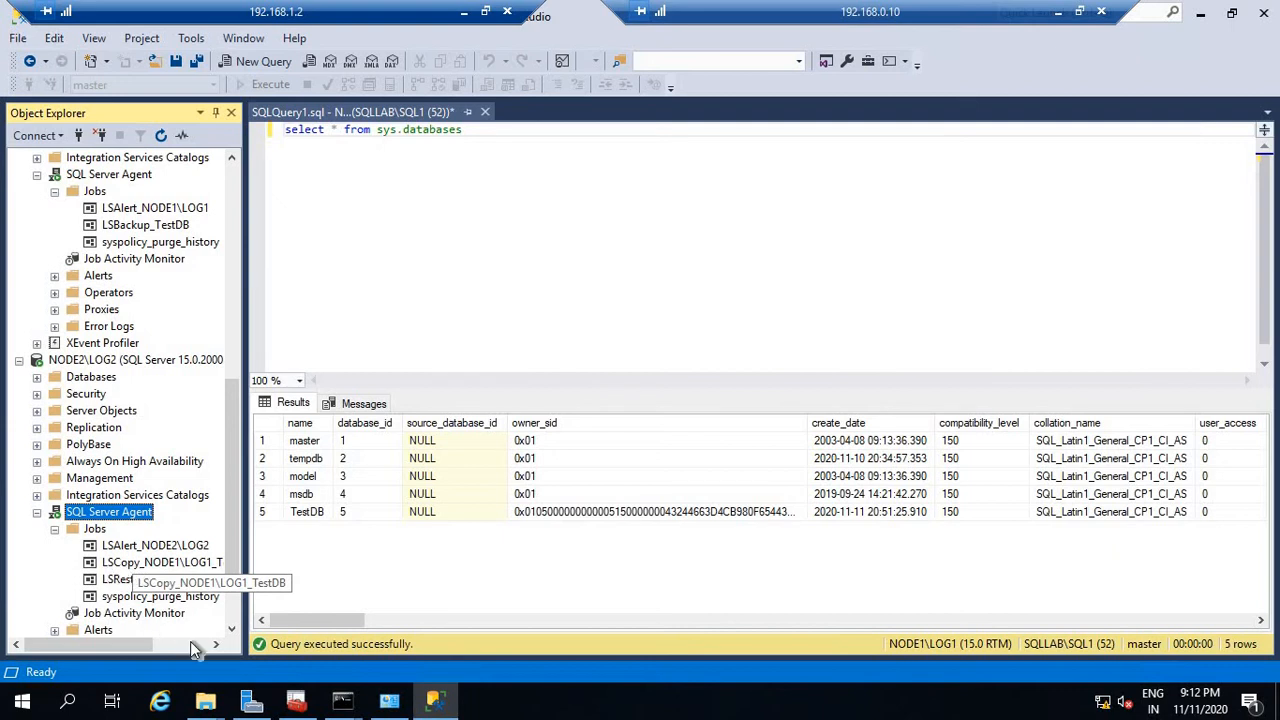
right_click(147, 567)
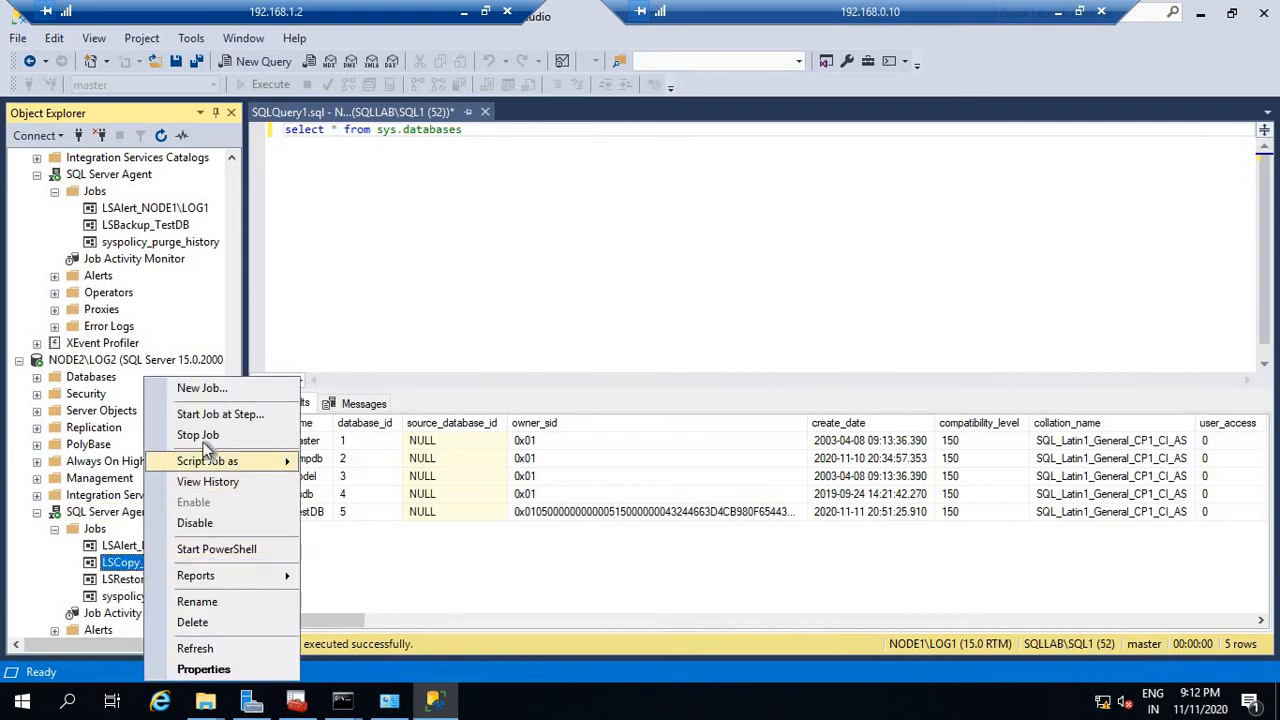
click(428, 382)
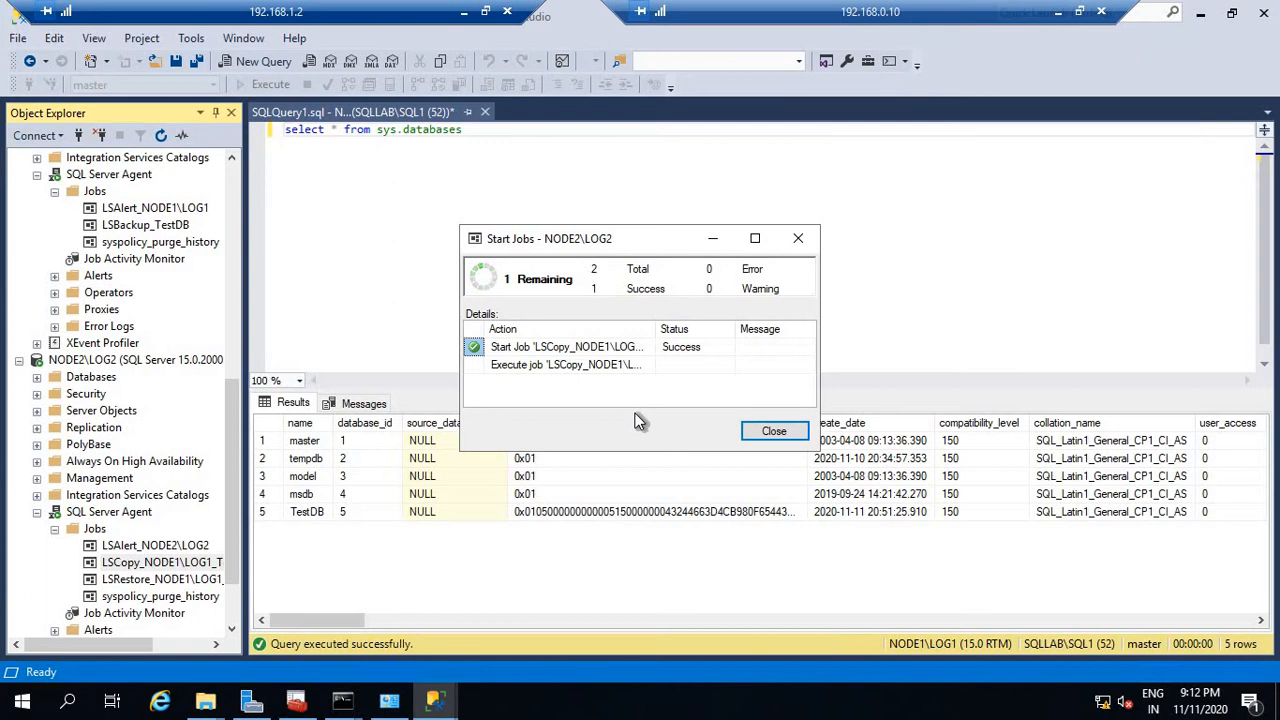
click(774, 431)
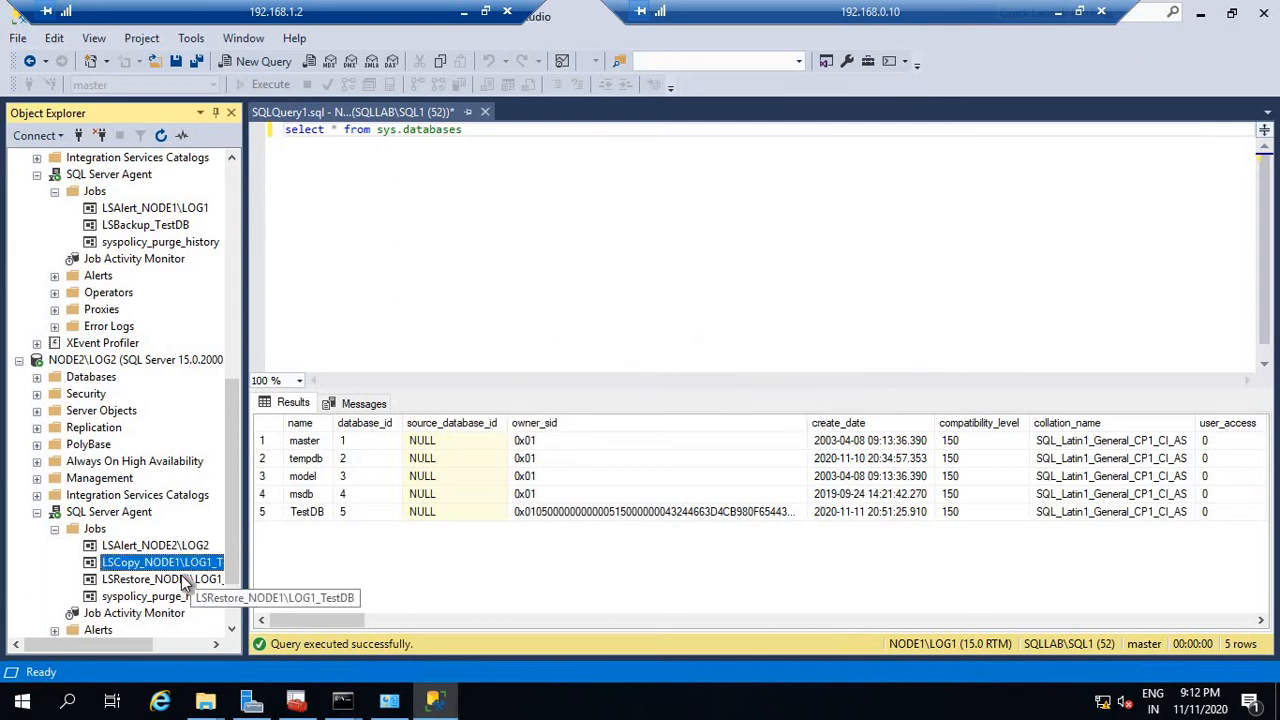
Run the LSRestore_NODE1\LOG1_TestDB job on NODE2\LOG2 and dismiss its progress report.
right_click(185, 585)
click(302, 415)
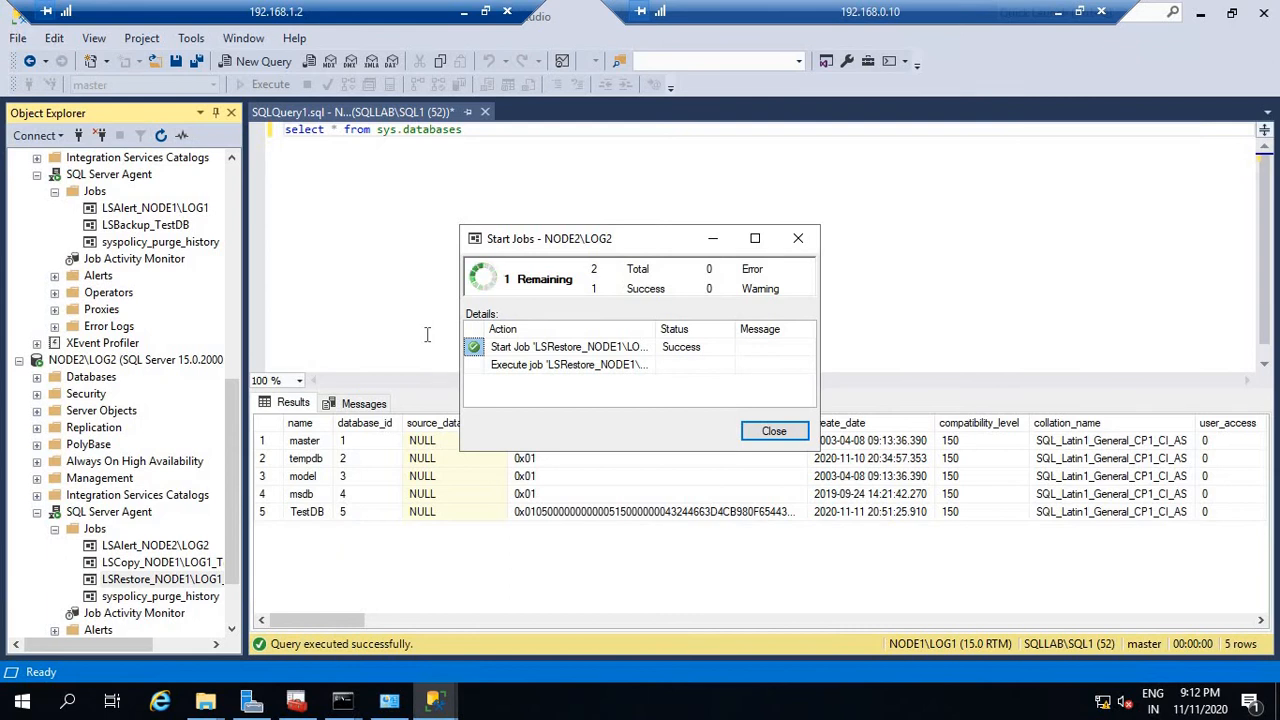
click(778, 436)
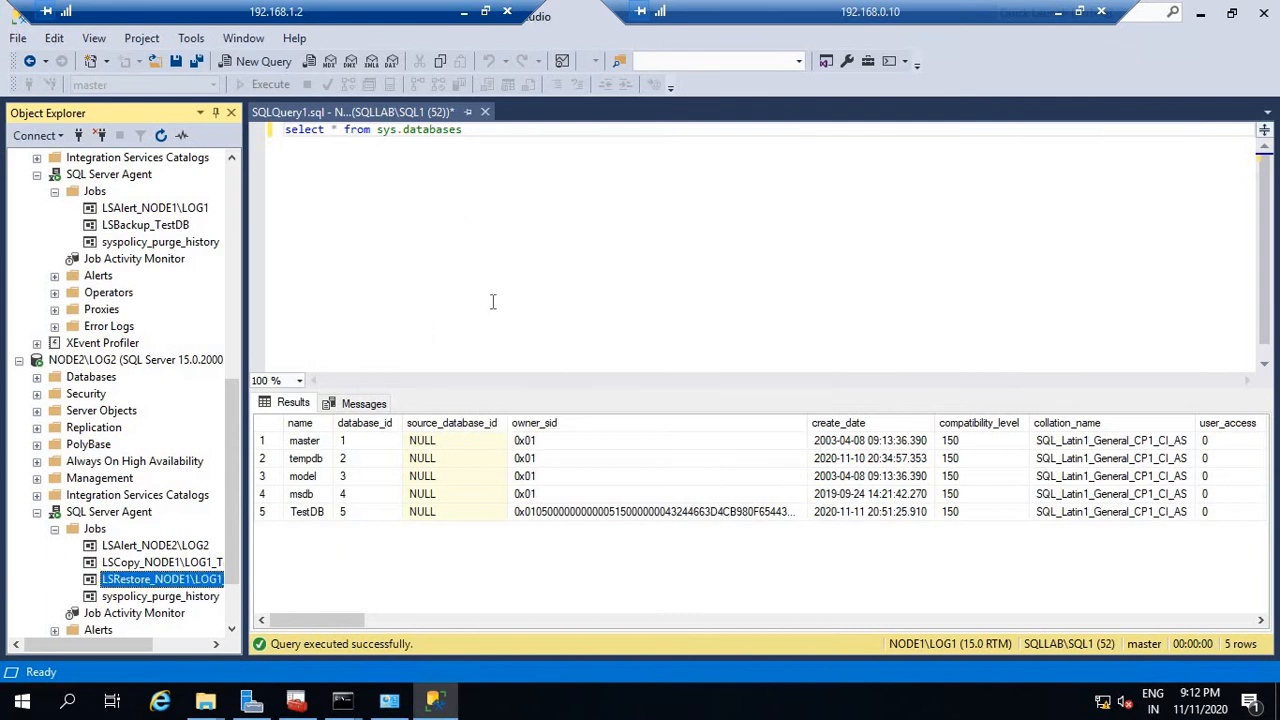
Check the \\node1\LogBackup share on the primary server for the TestDB transaction log backup files.
click(208, 703)
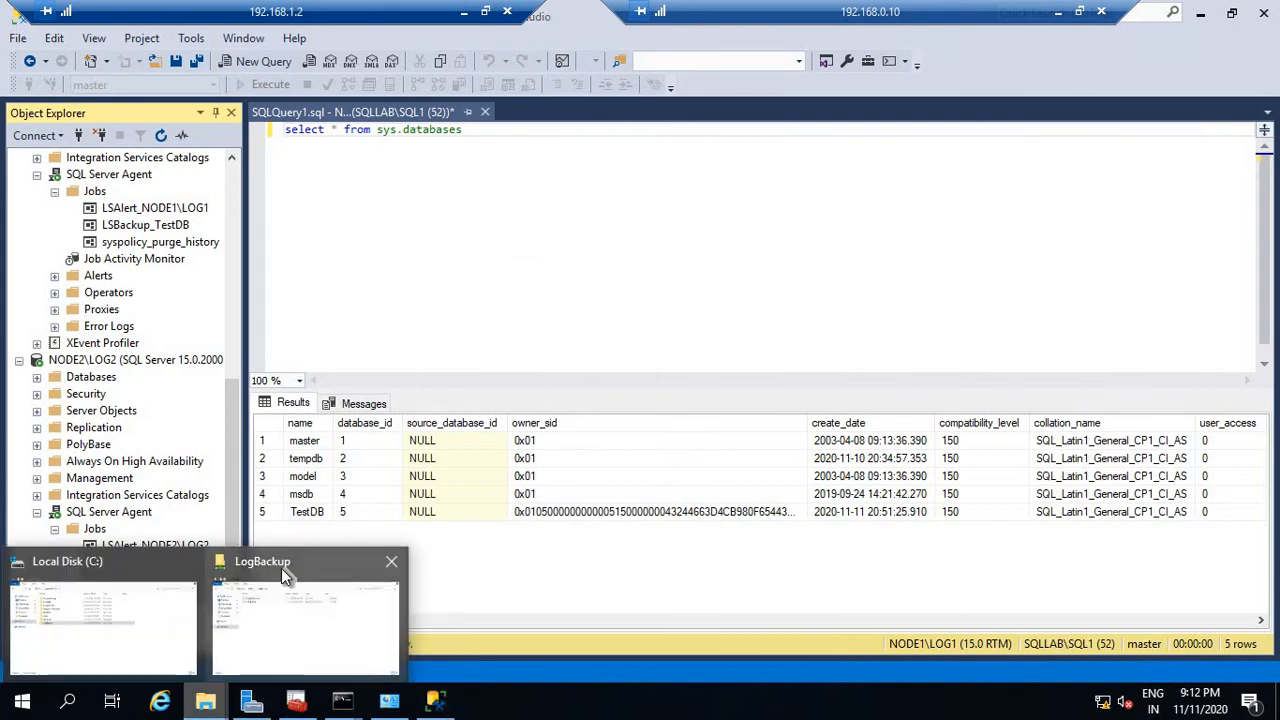
click(283, 570)
click(415, 253)
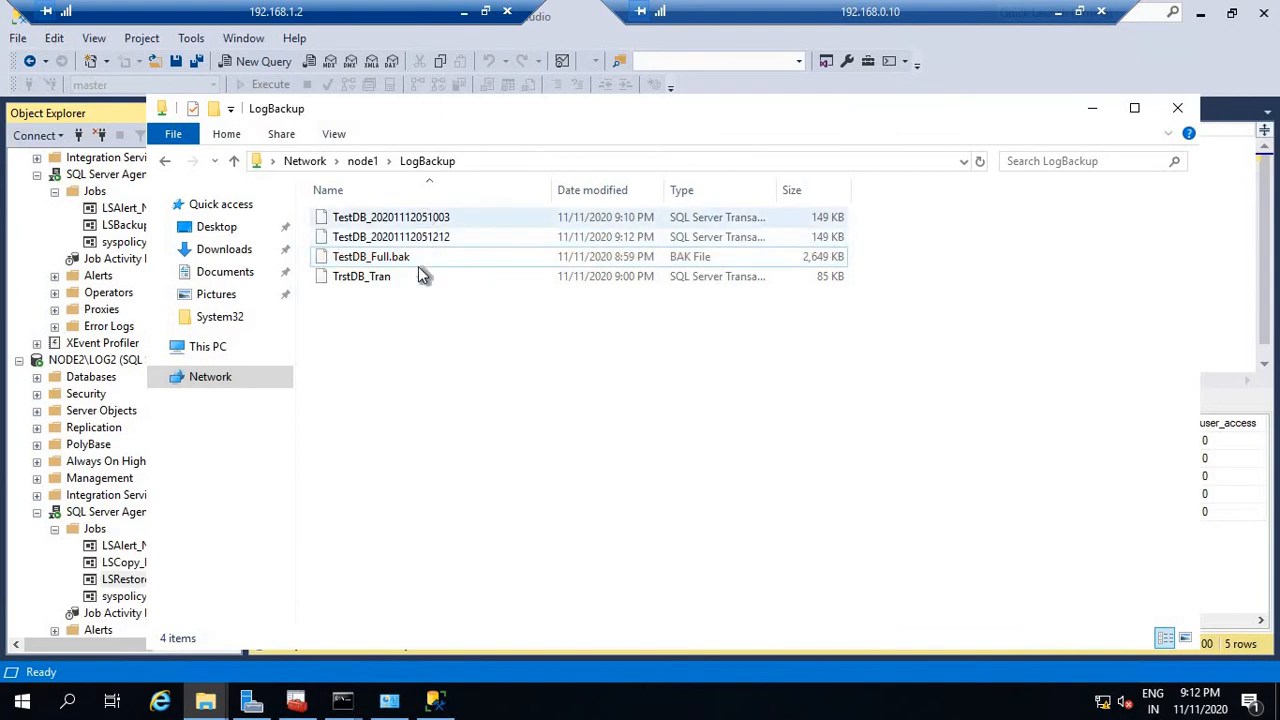
click(418, 240)
click(491, 161)
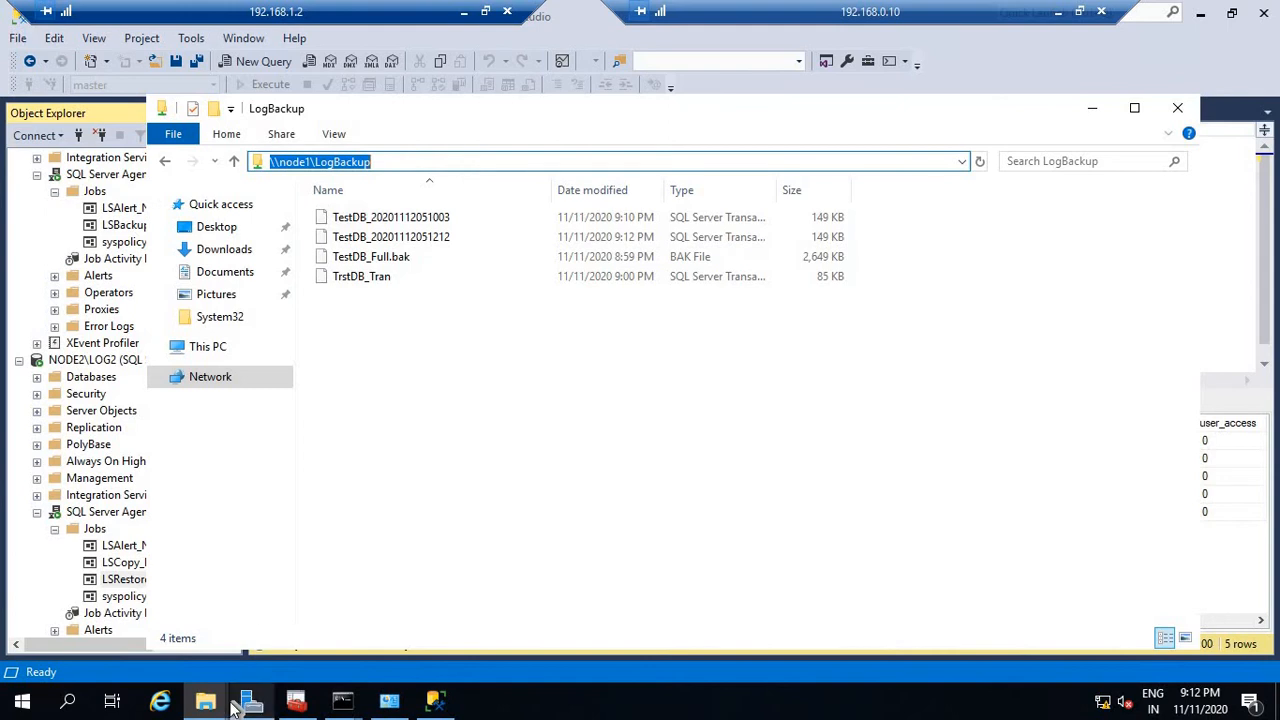
Switch to the 192.168.1.3 remote session and refresh its C:\LogBackup folder to check the copied TestDB log backups.
click(463, 11)
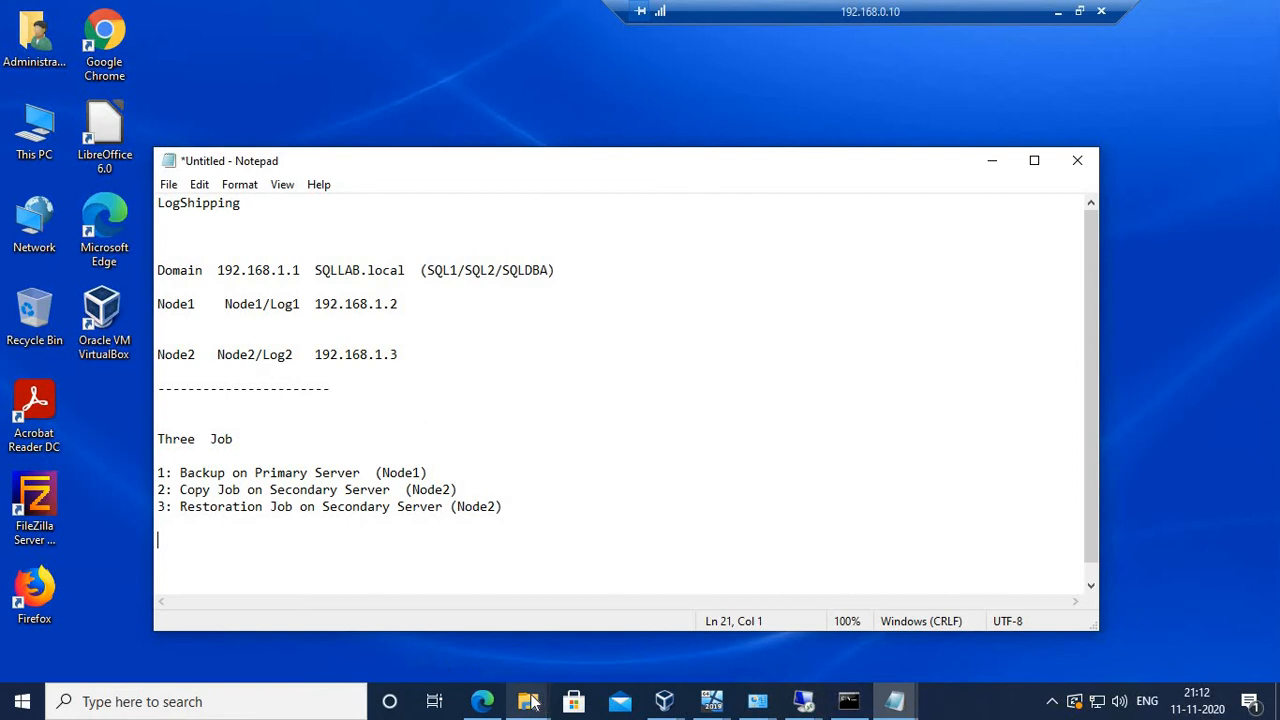
mouse_move(533, 703)
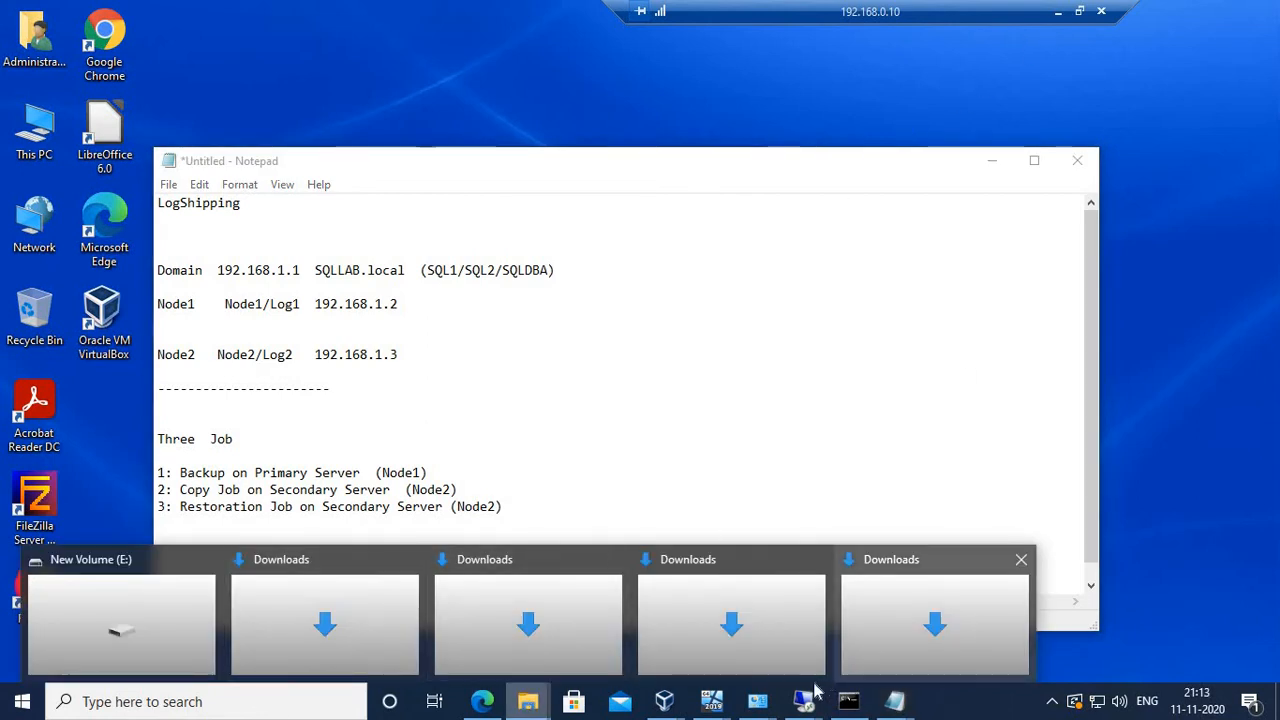
mouse_move(803, 700)
click(965, 565)
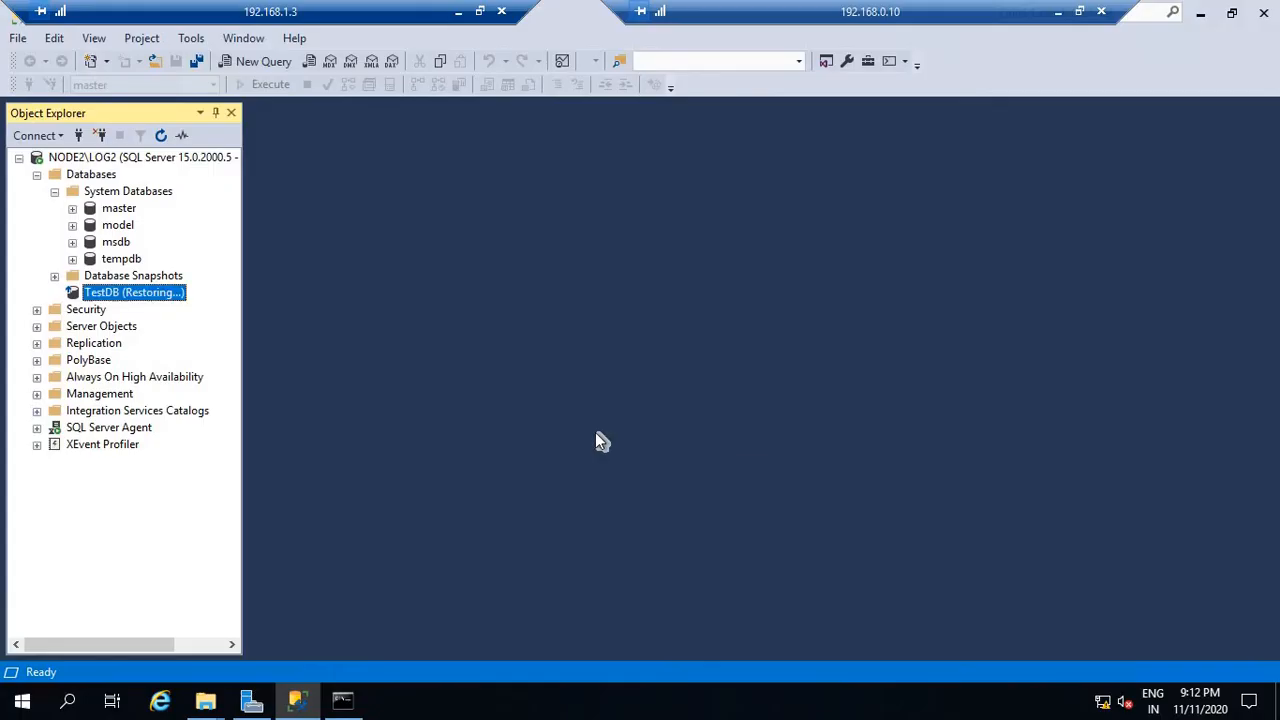
mouse_move(205, 700)
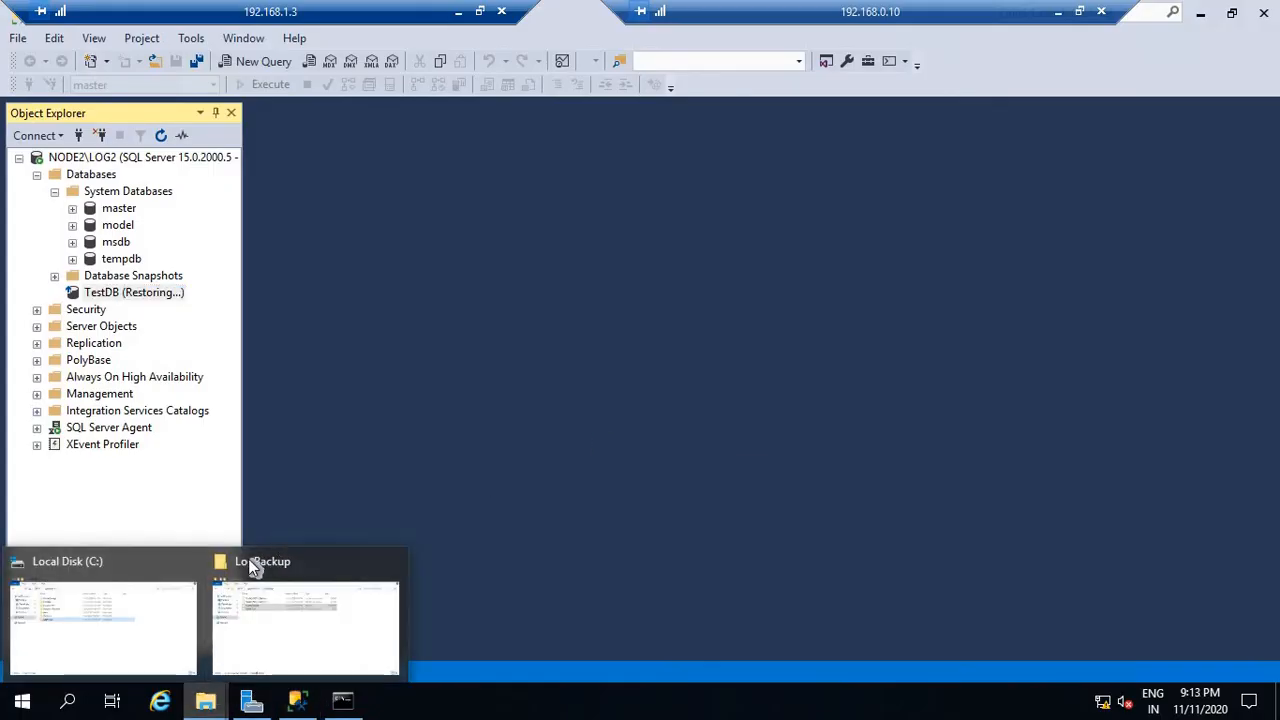
click(252, 565)
right_click(492, 381)
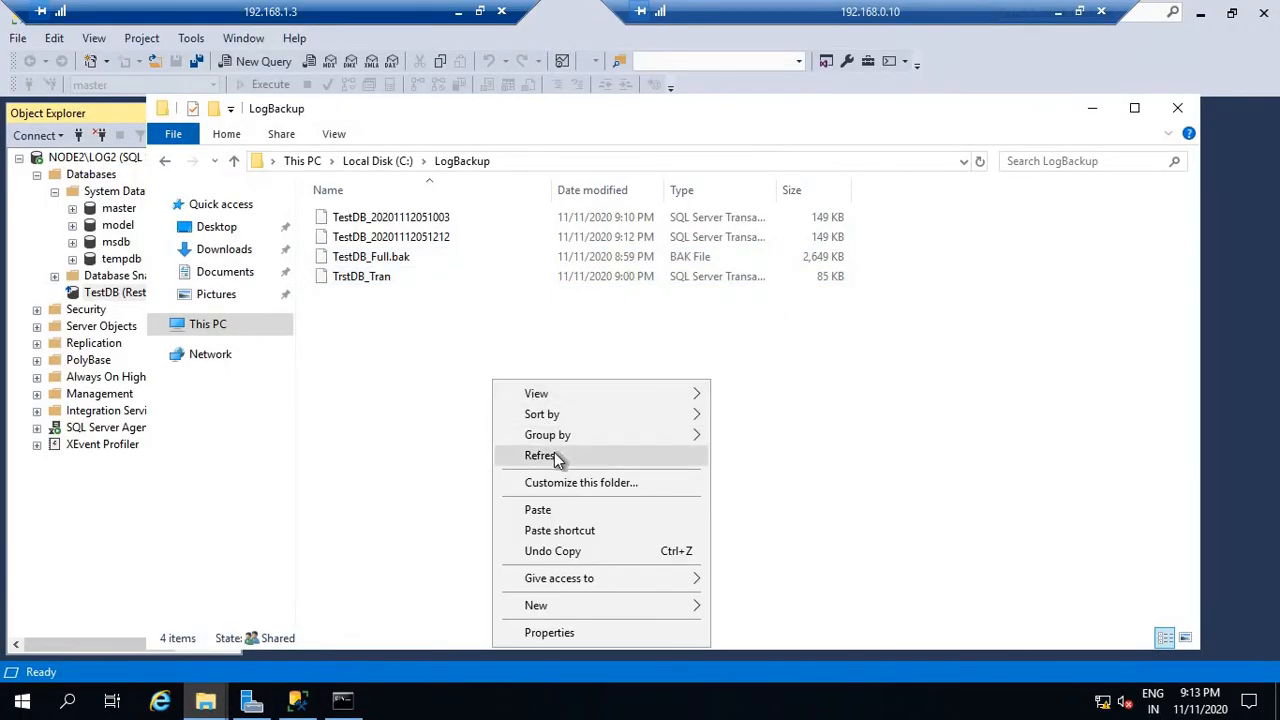
click(545, 456)
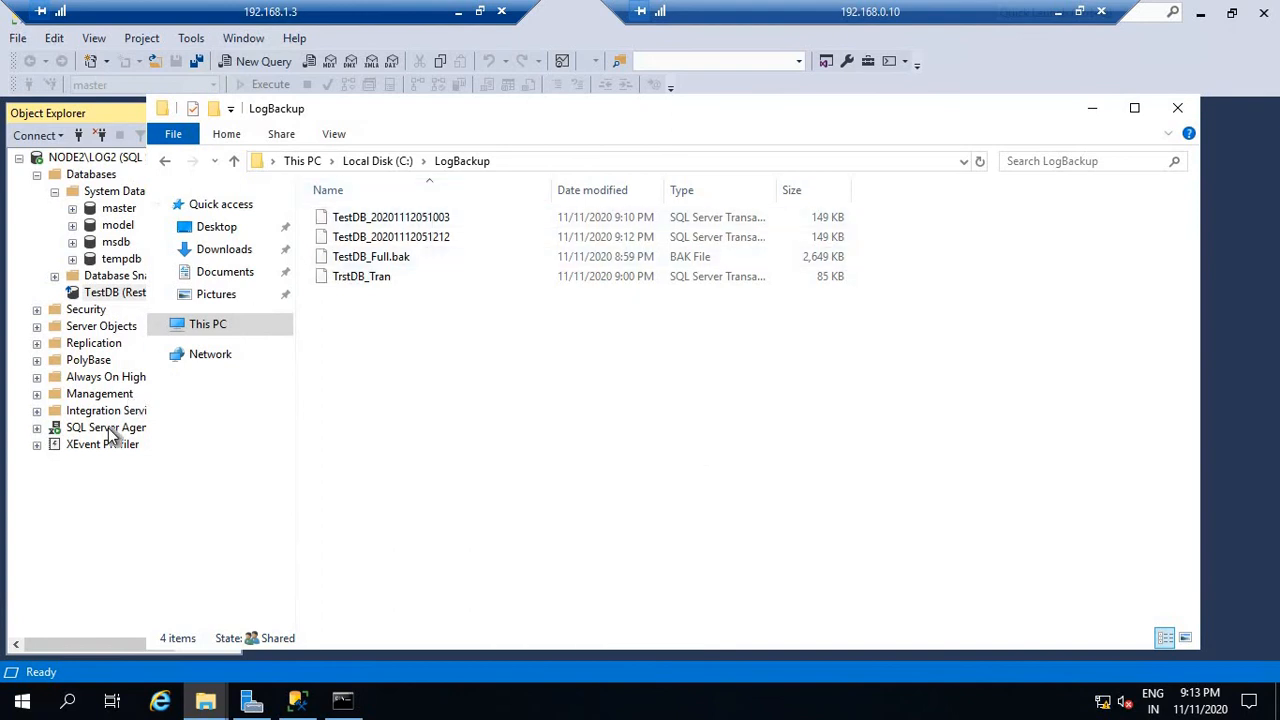
View the job history of LSRestore_NODE1\LOG1_TestDB under SQL Server Agent on NODE2\LOG2.
click(110, 428)
click(37, 427)
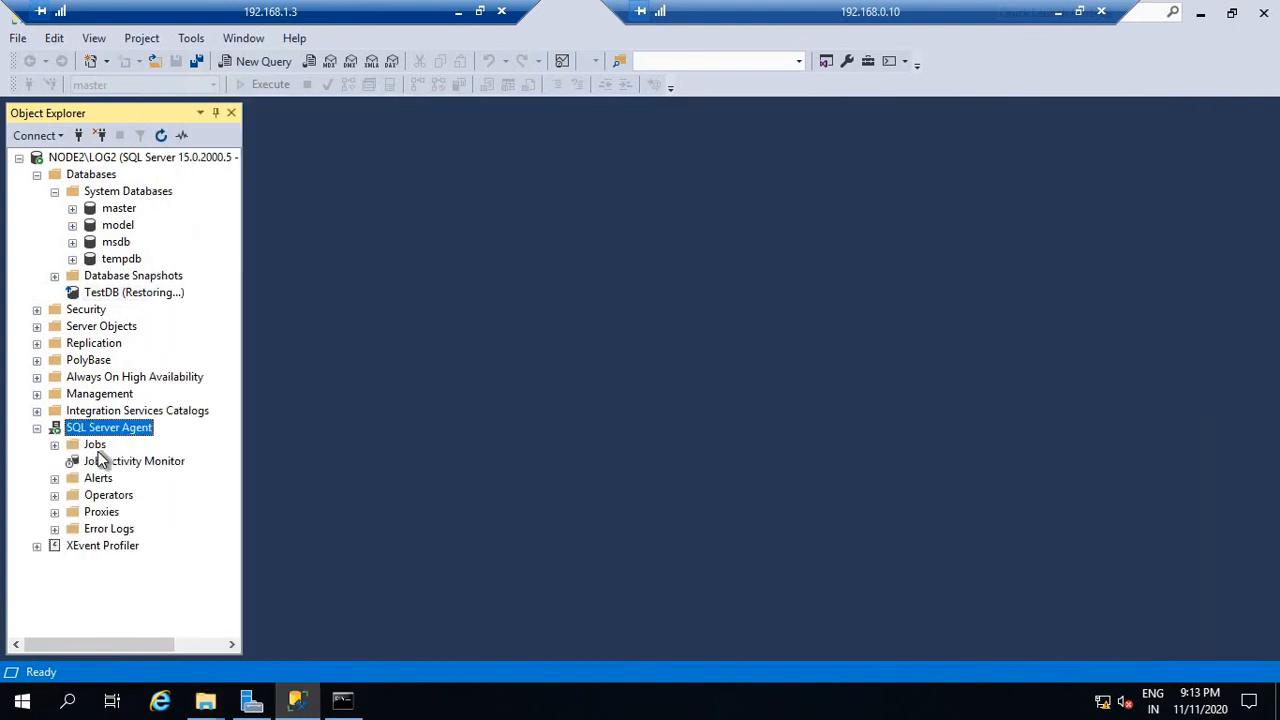
click(95, 444)
click(55, 444)
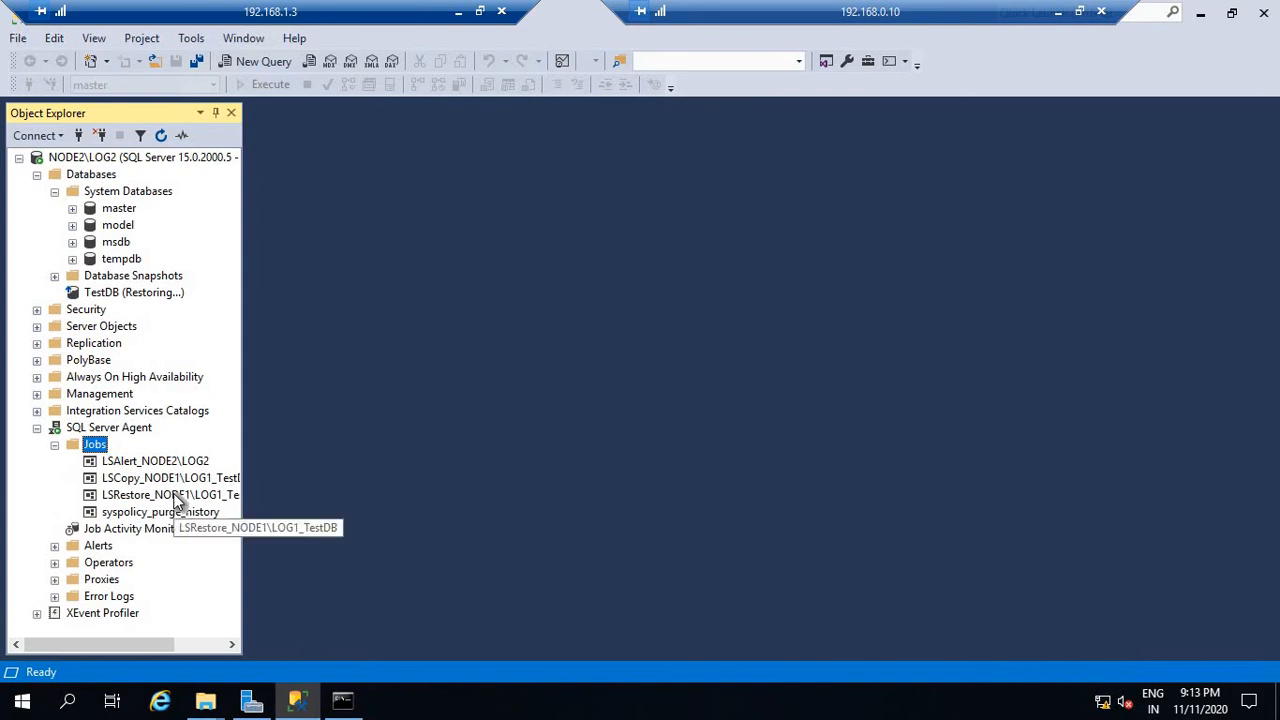
right_click(175, 495)
click(266, 483)
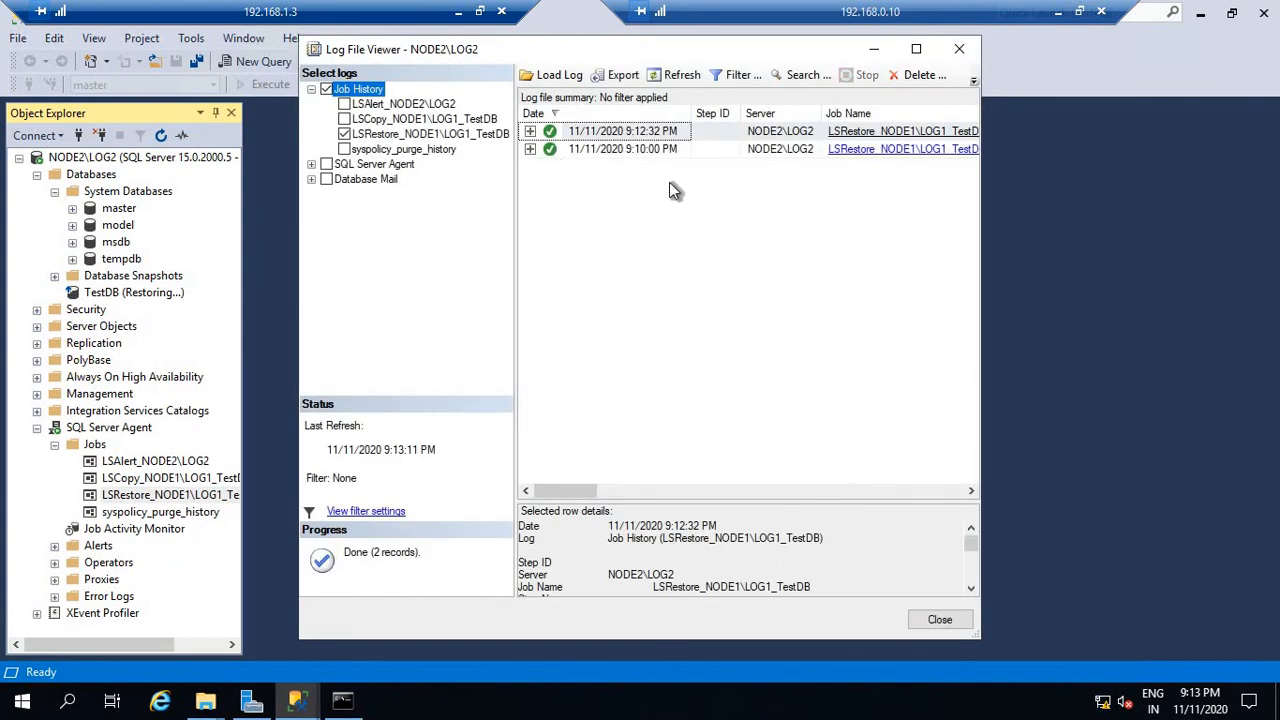
click(22, 701)
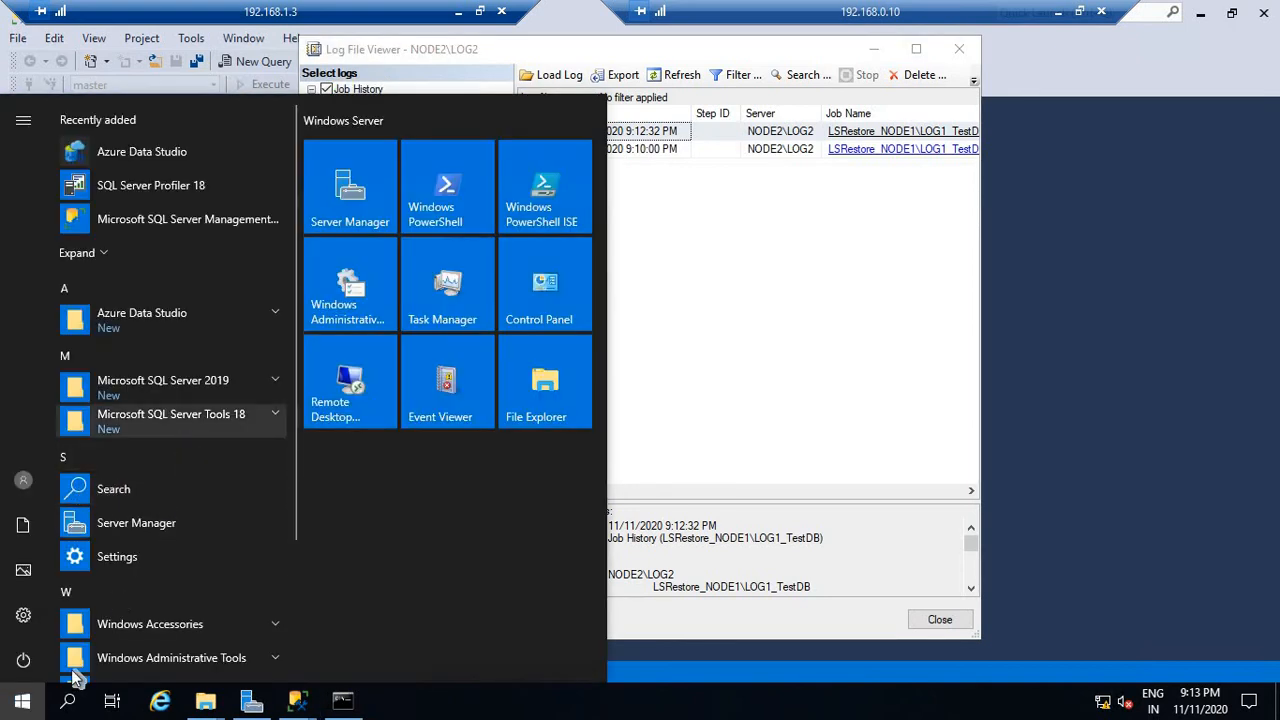
click(920, 428)
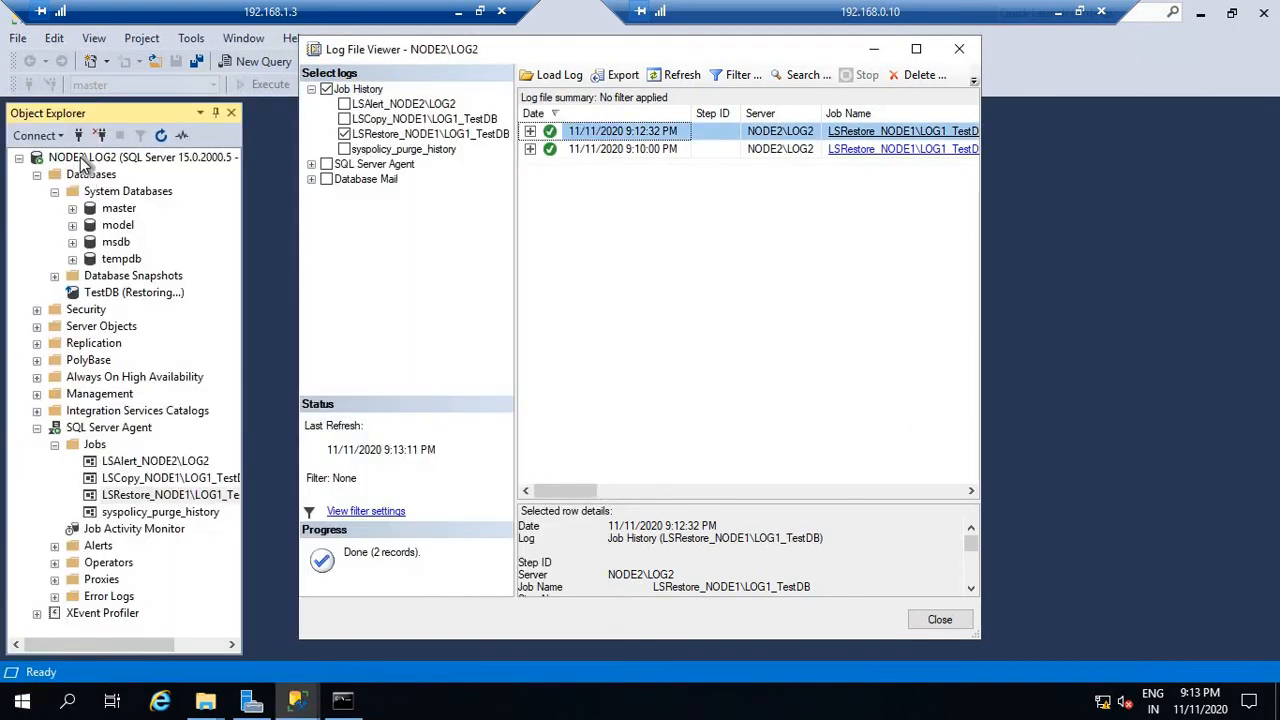
Open the Transaction Log Shipping Status standard report for NODE2\LOG2 and examine its restore columns.
right_click(82, 158)
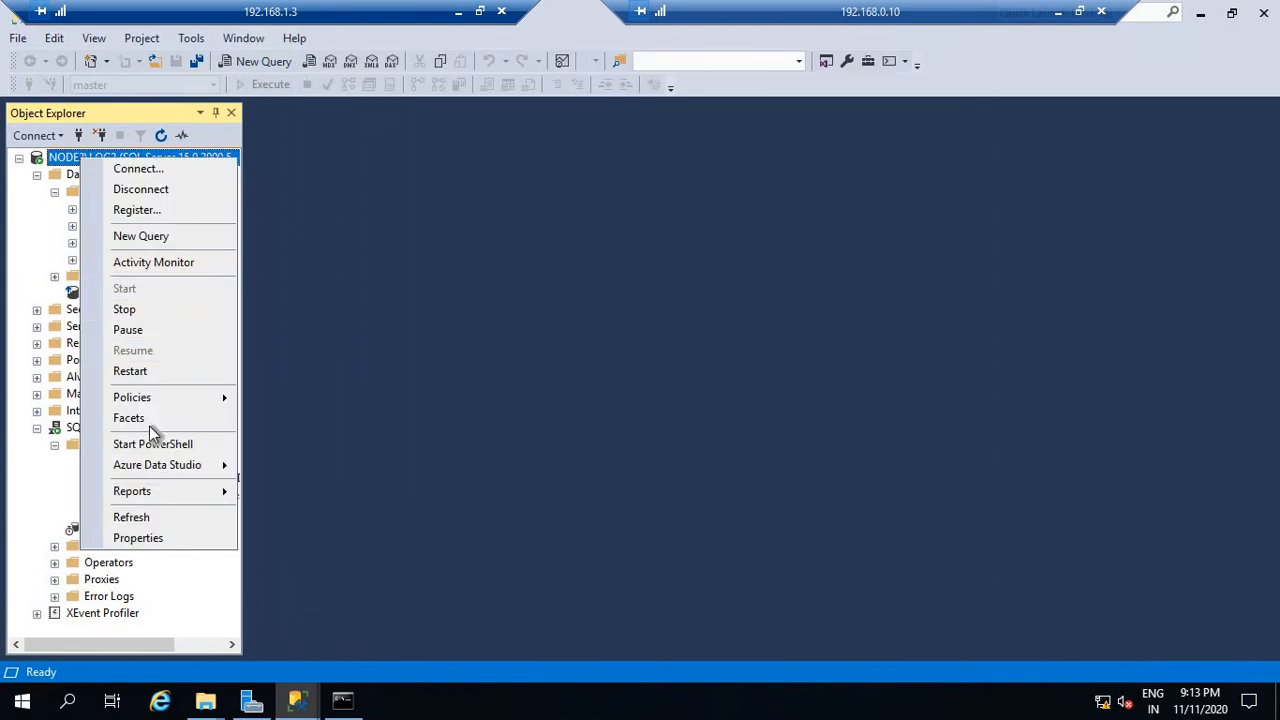
mouse_move(151, 494)
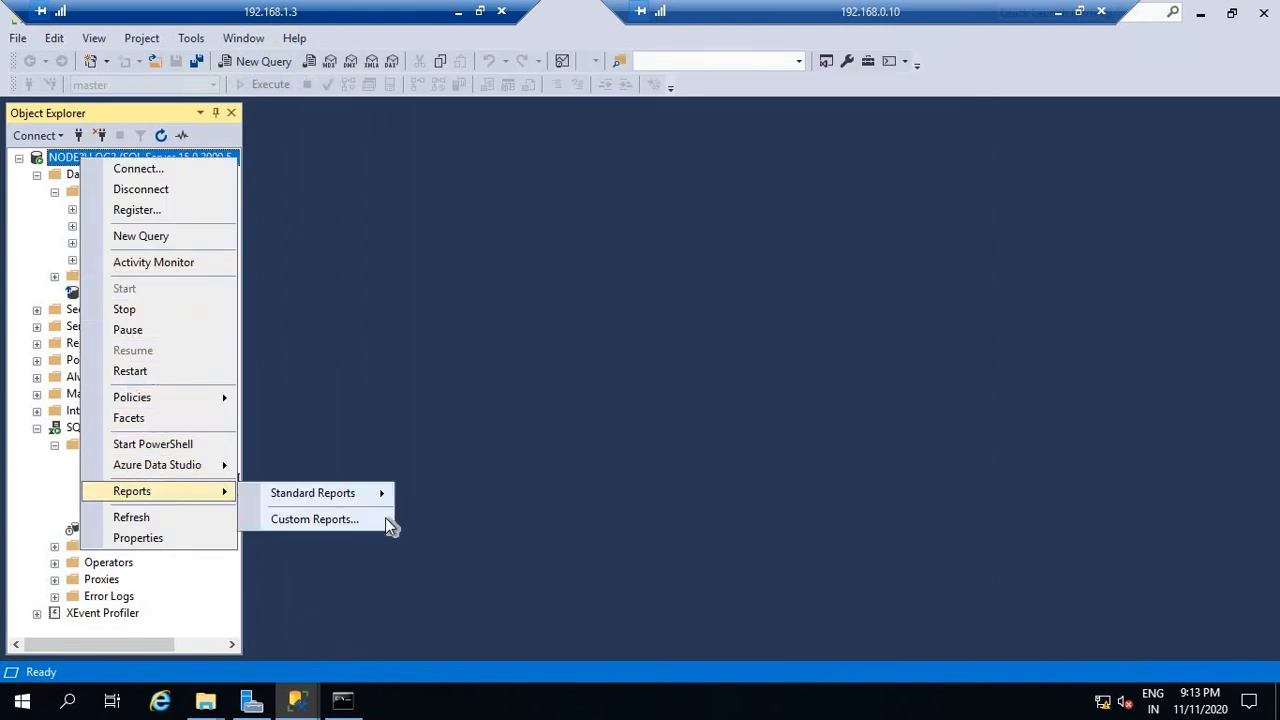
mouse_move(380, 497)
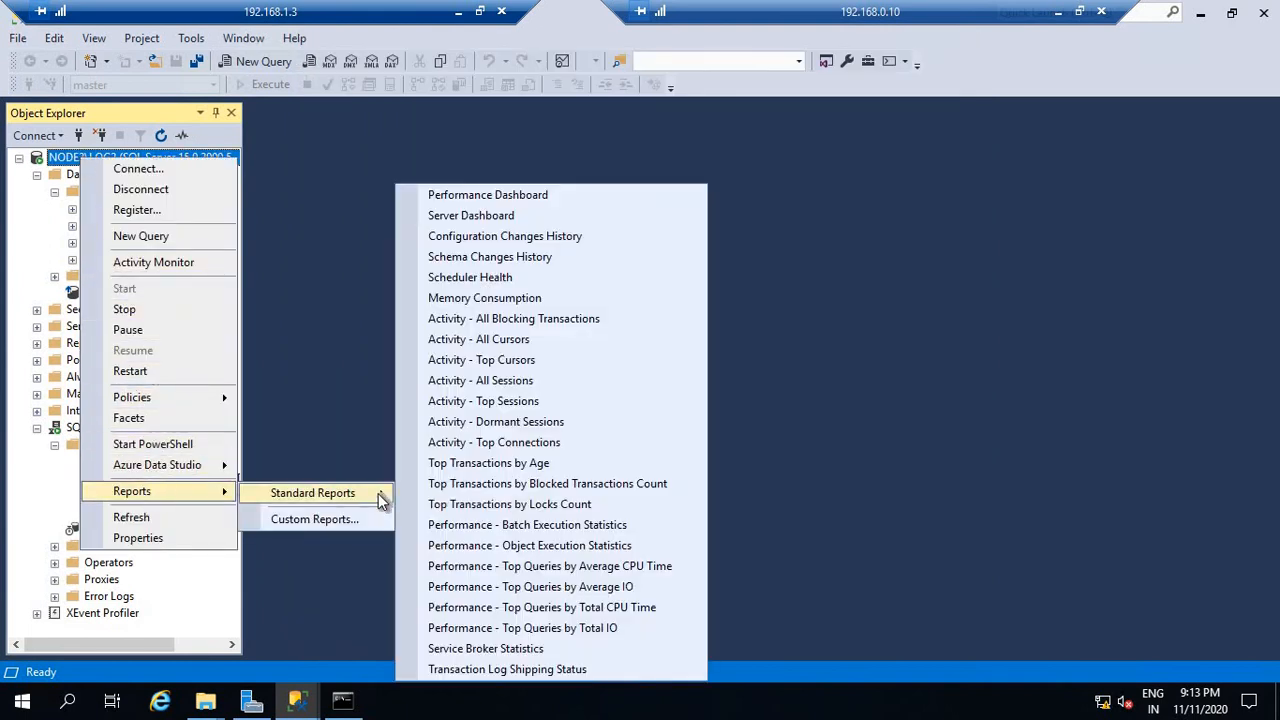
click(507, 670)
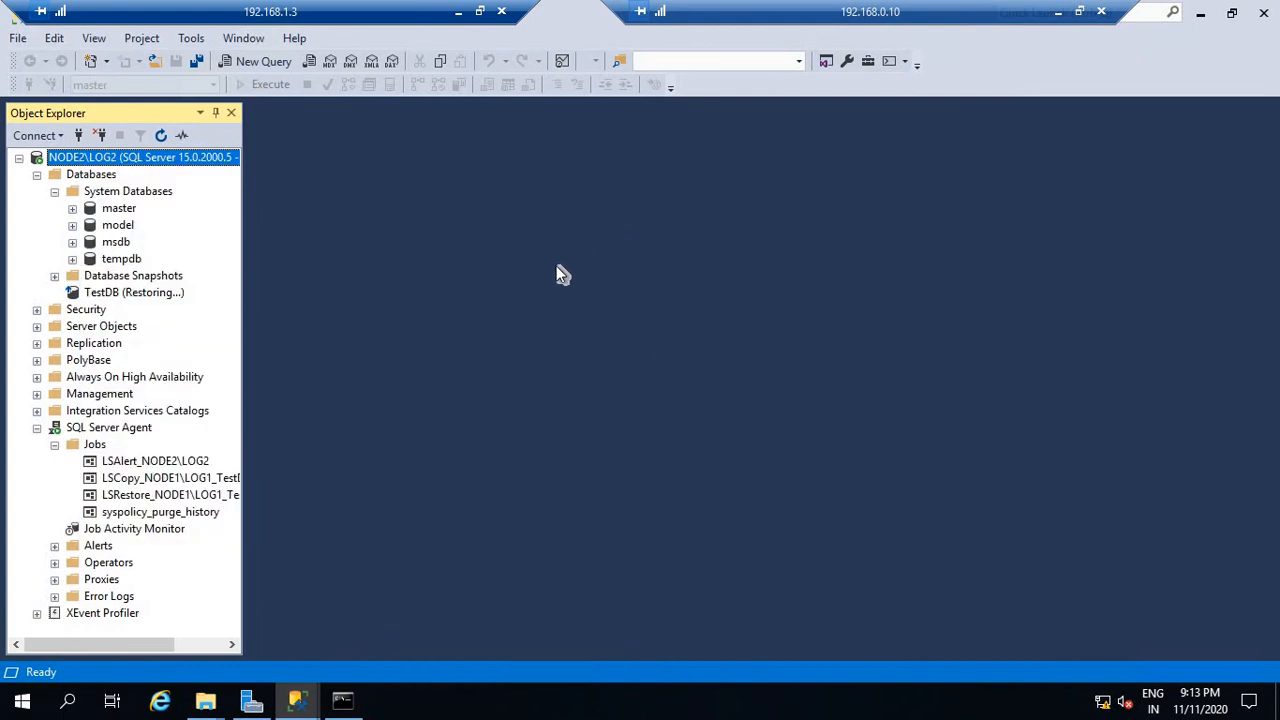
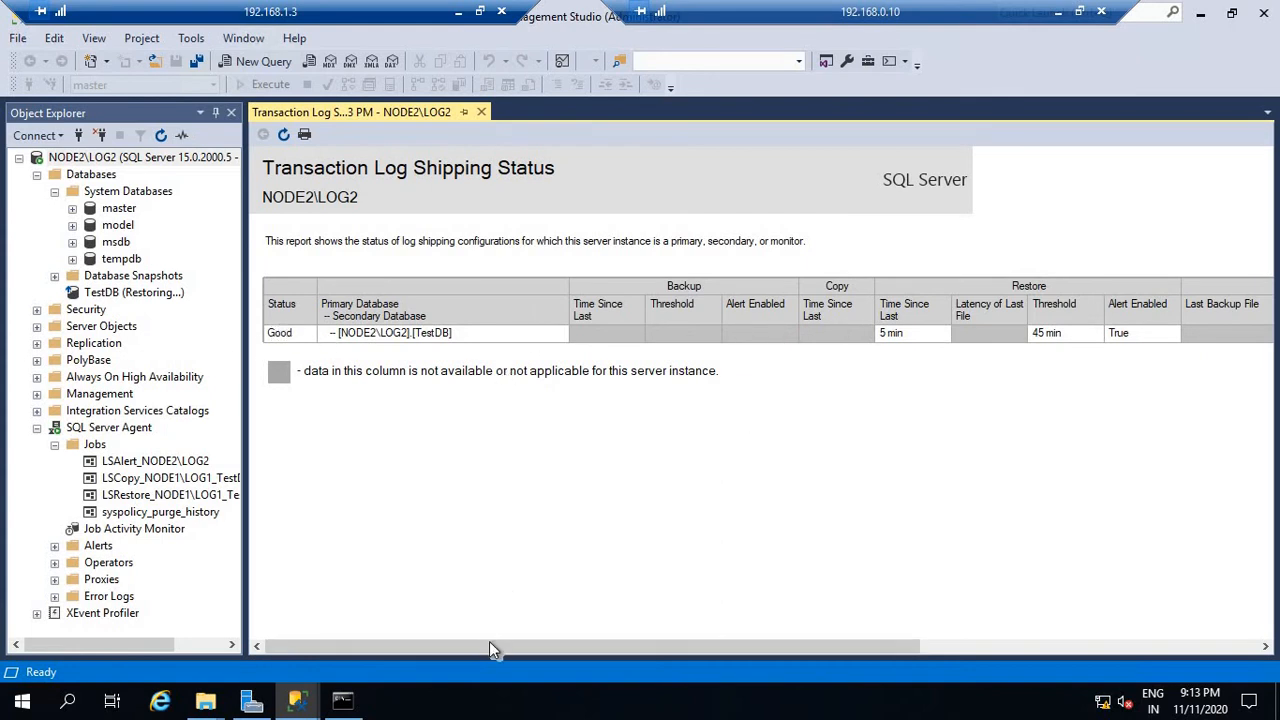
drag(489, 648, 550, 648)
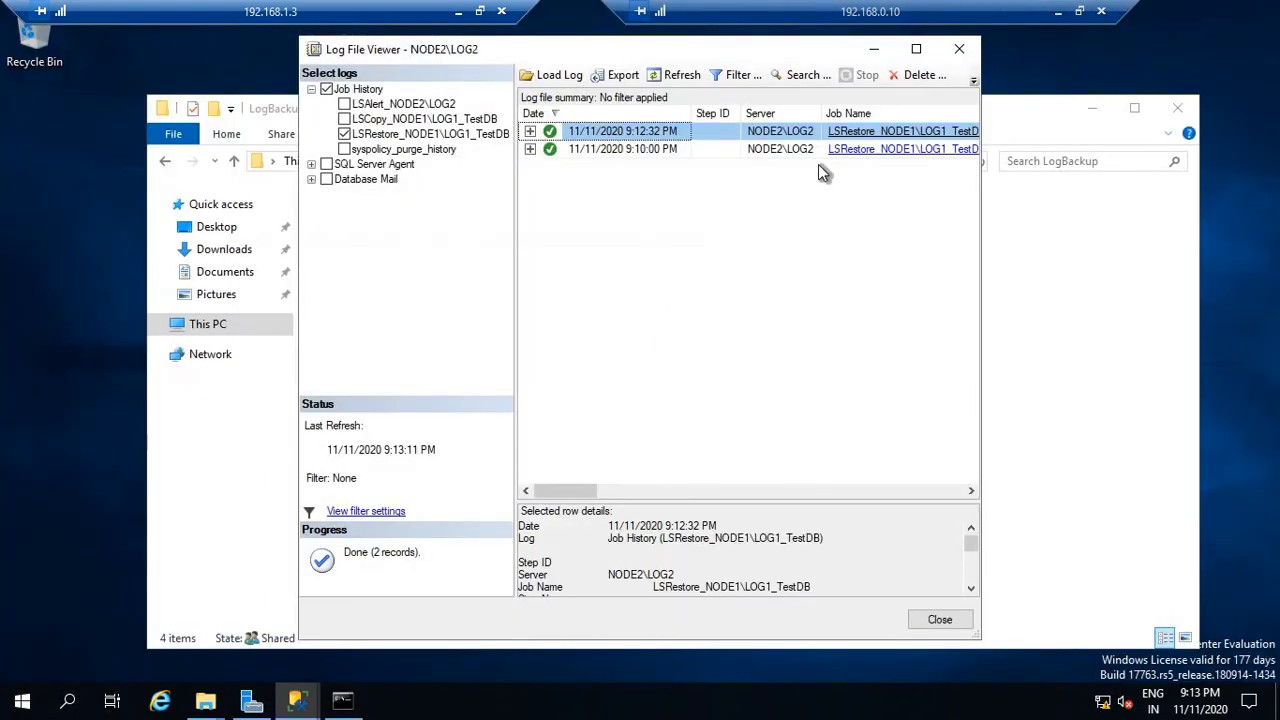
Minimize the Log File Viewer and LogBackup windows, and return to the Transaction Log Shipping Status report.
click(873, 48)
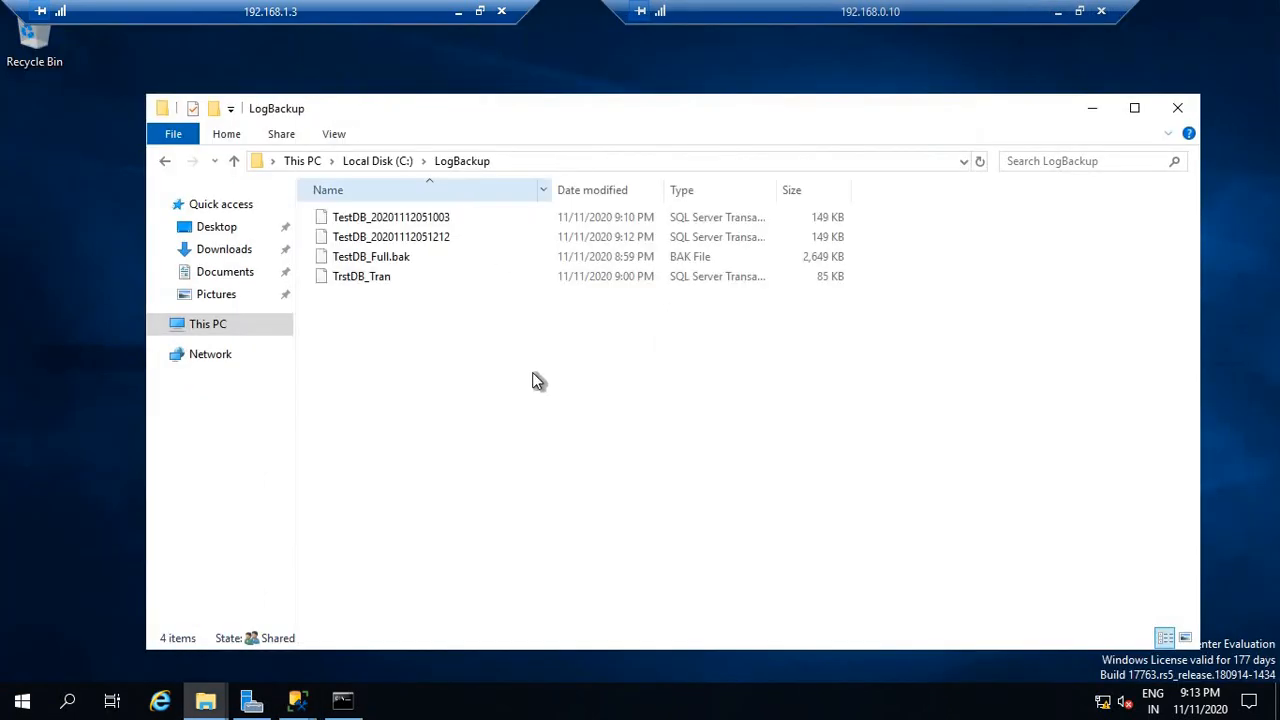
click(1093, 117)
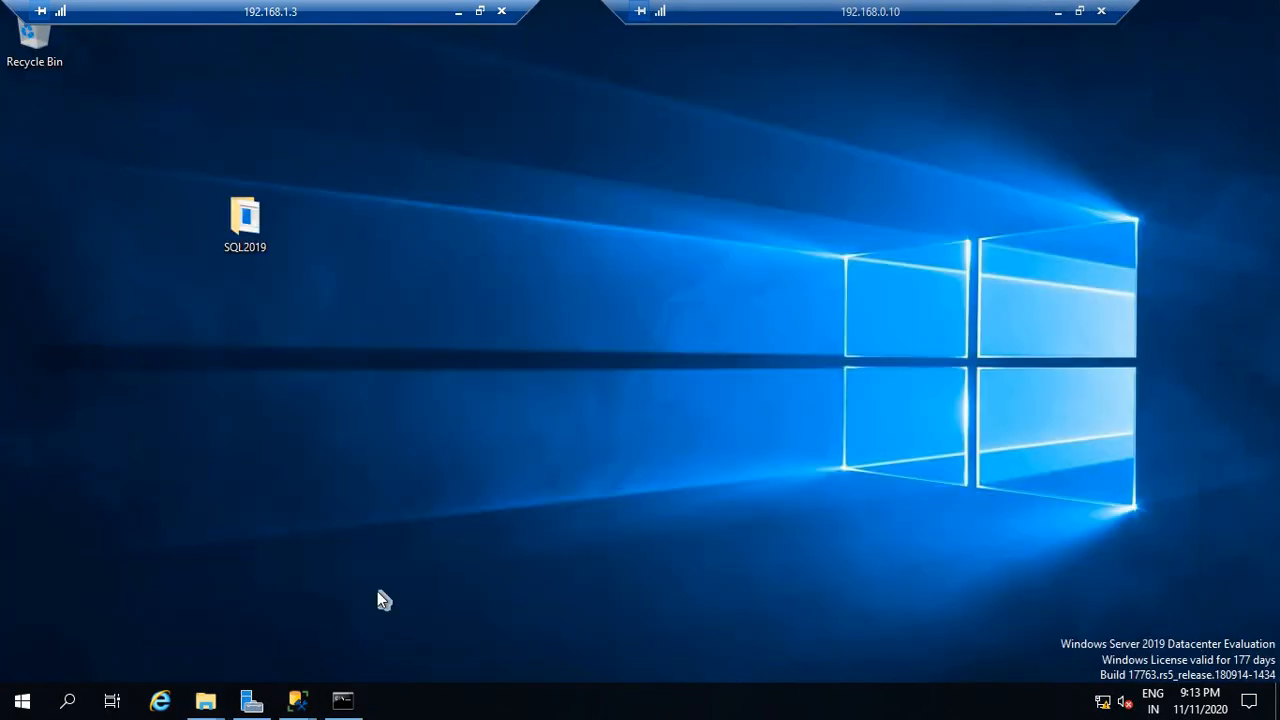
click(297, 700)
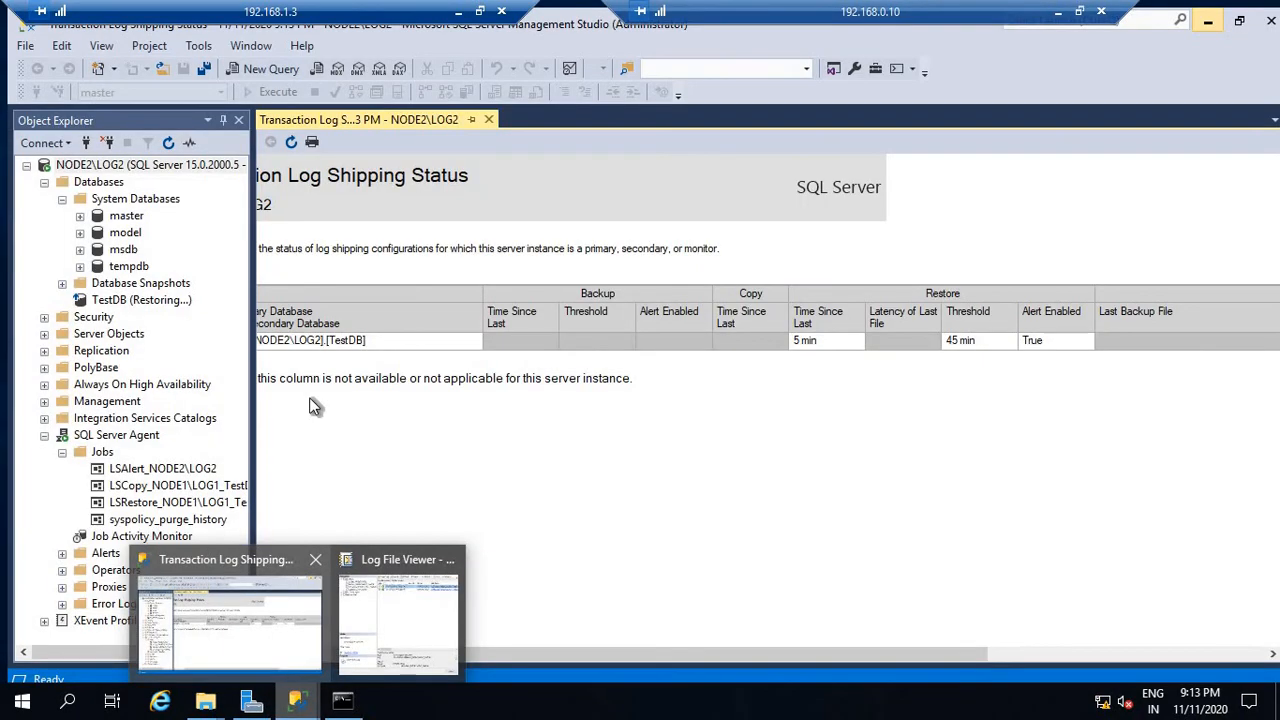
click(211, 566)
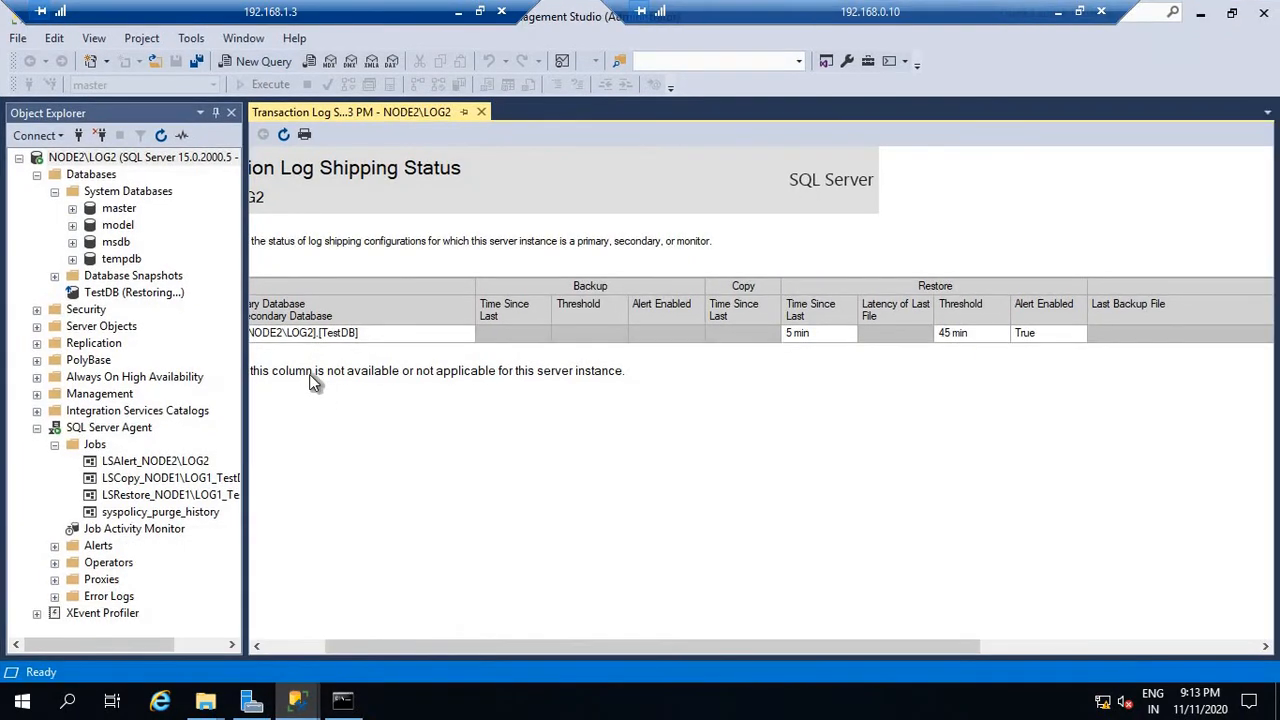
click(112, 243)
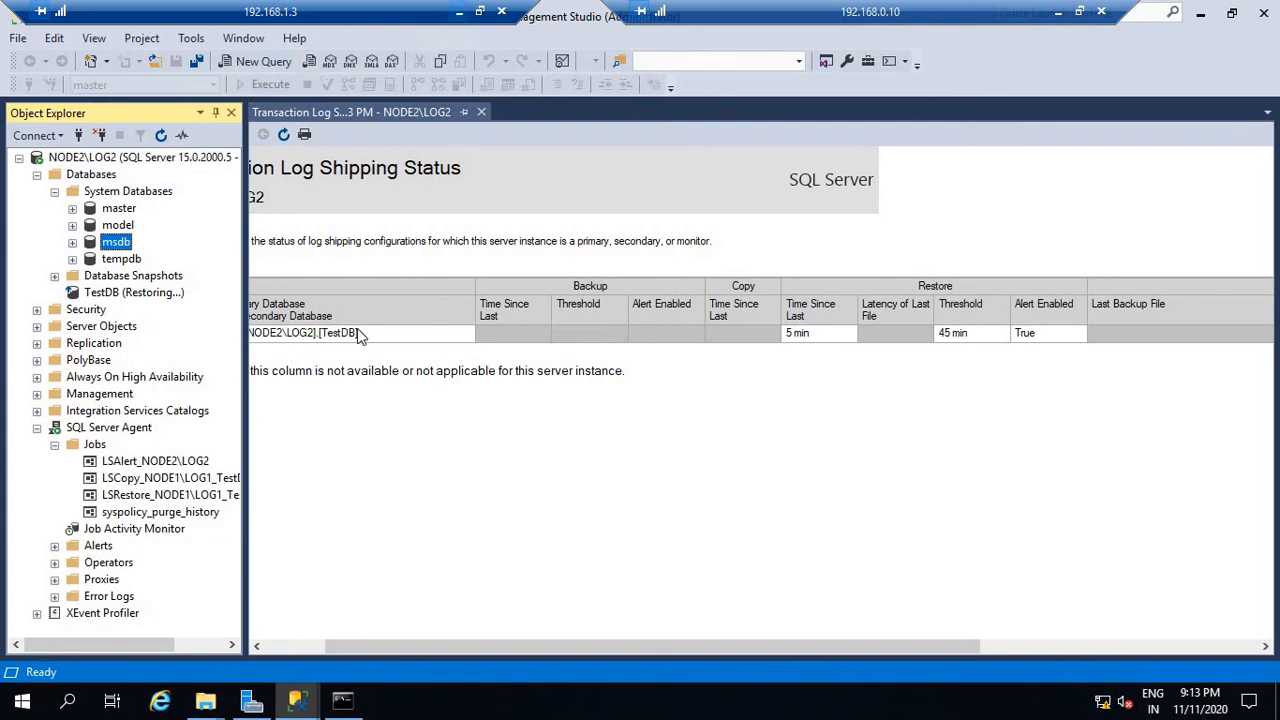
Switch to the 192.168.1.2 remote session and bring SQL Server Management Studio in front of the LogBackup folder.
click(458, 12)
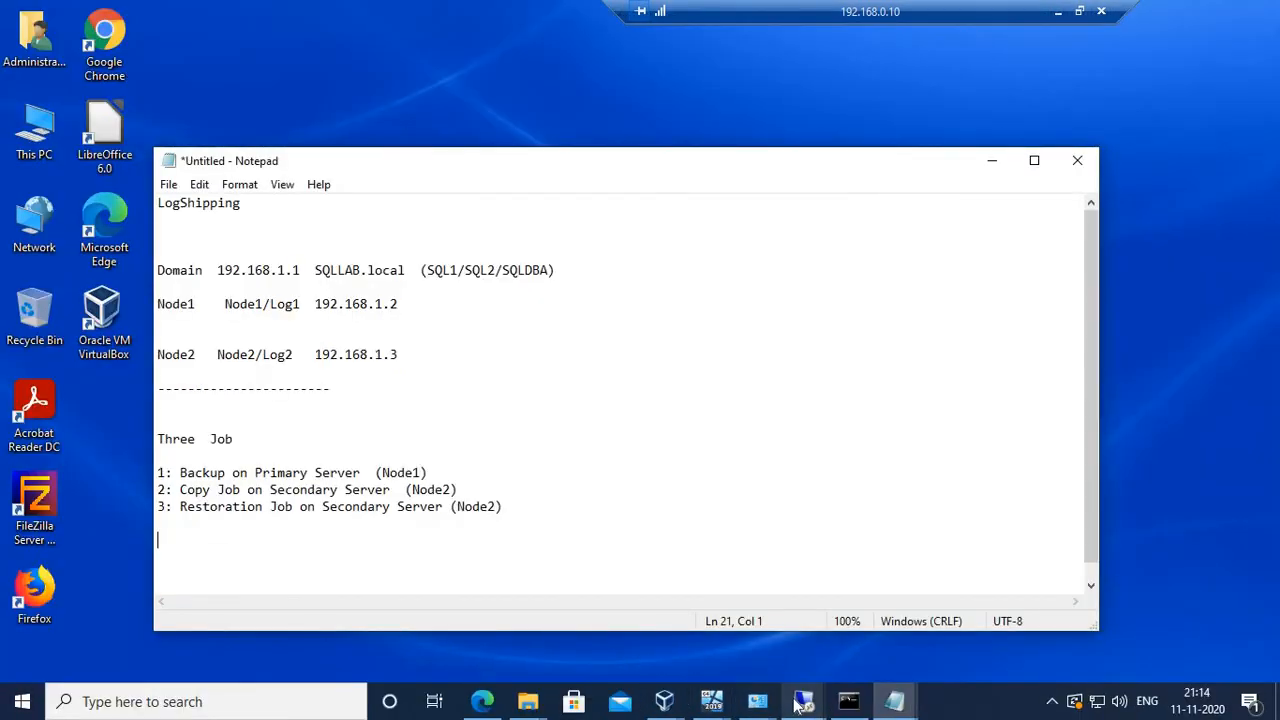
mouse_move(800, 705)
mouse_move(632, 559)
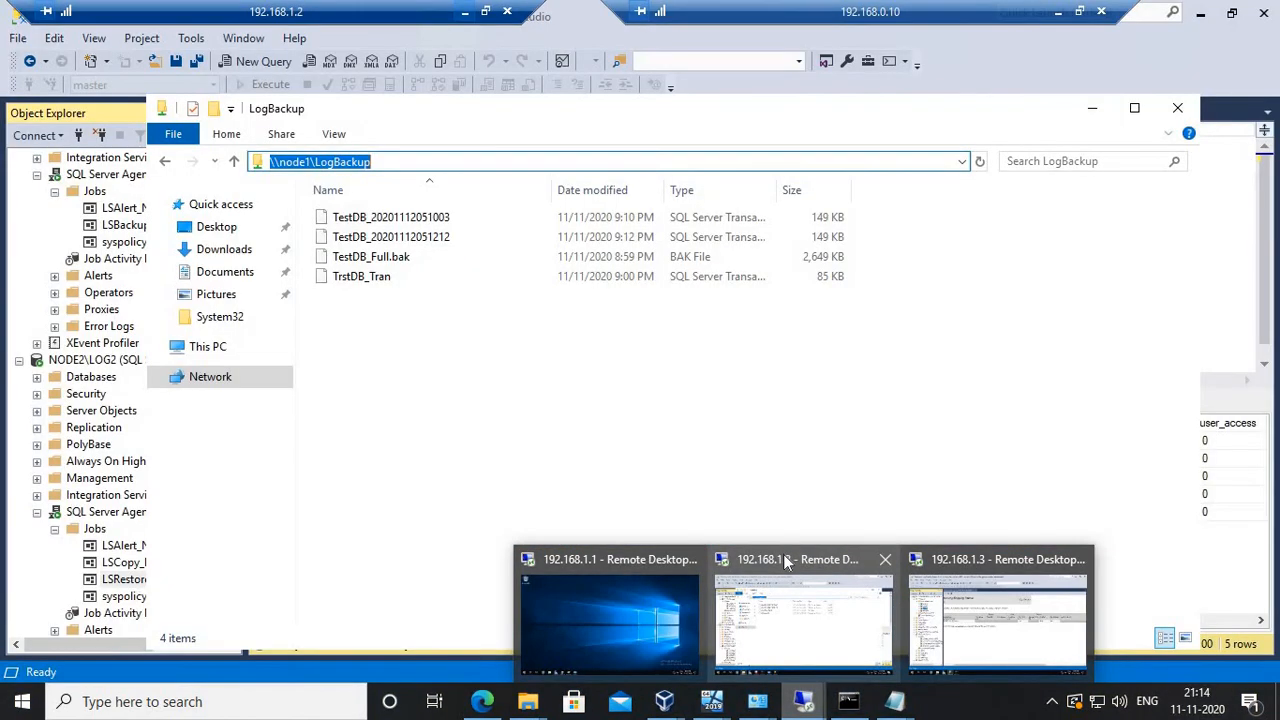
click(786, 560)
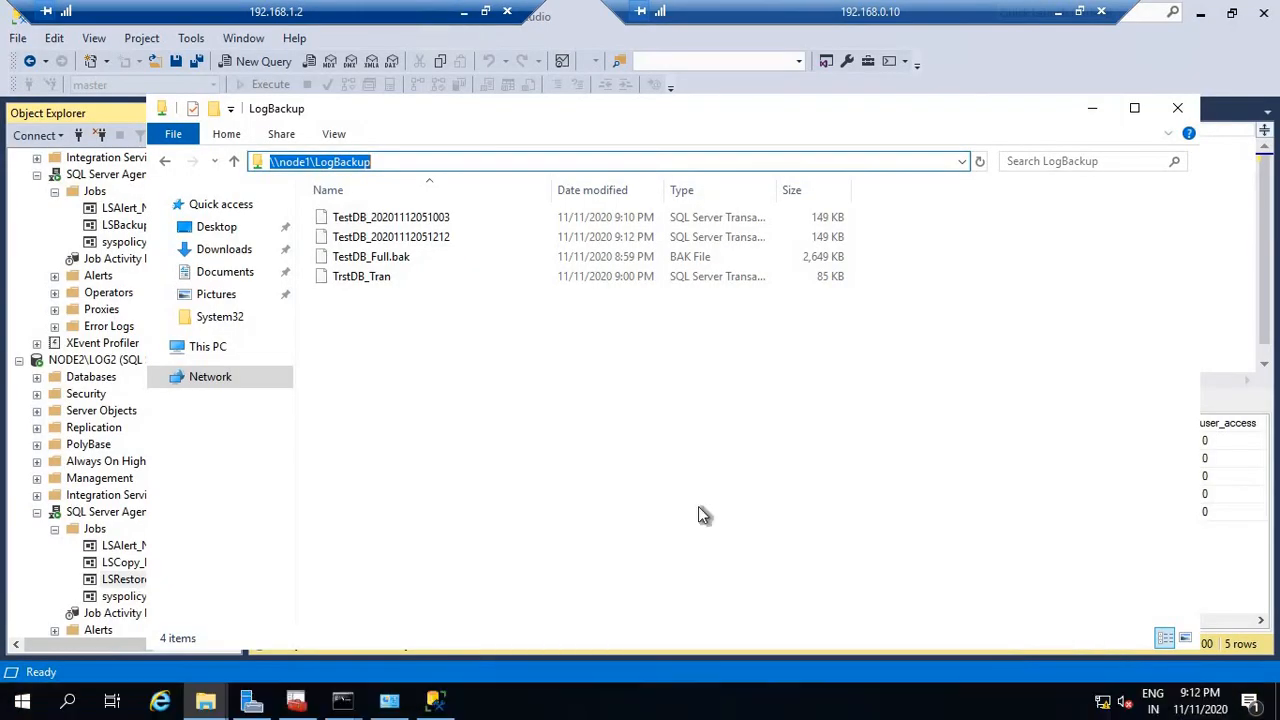
click(22, 255)
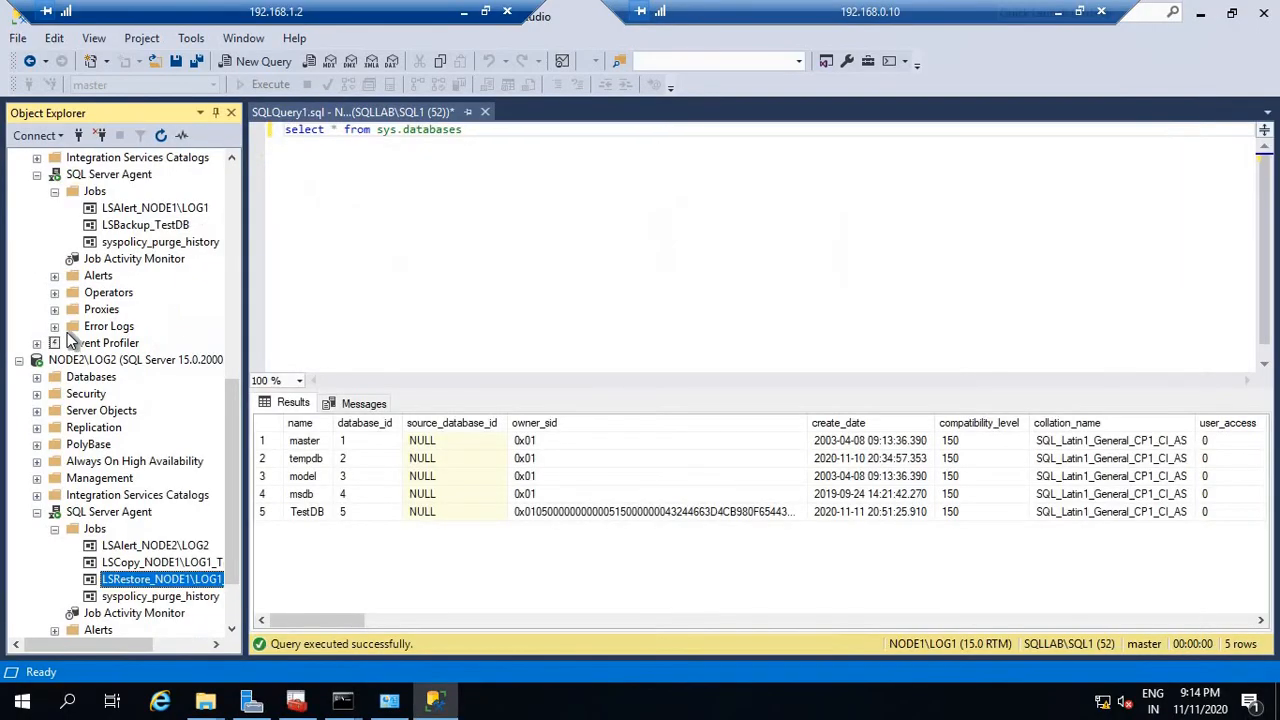
Collapse TestDB on NODE1\LOG1 and list the system tables of msdb to find the log shipping tables.
scroll(67, 332, up, 10)
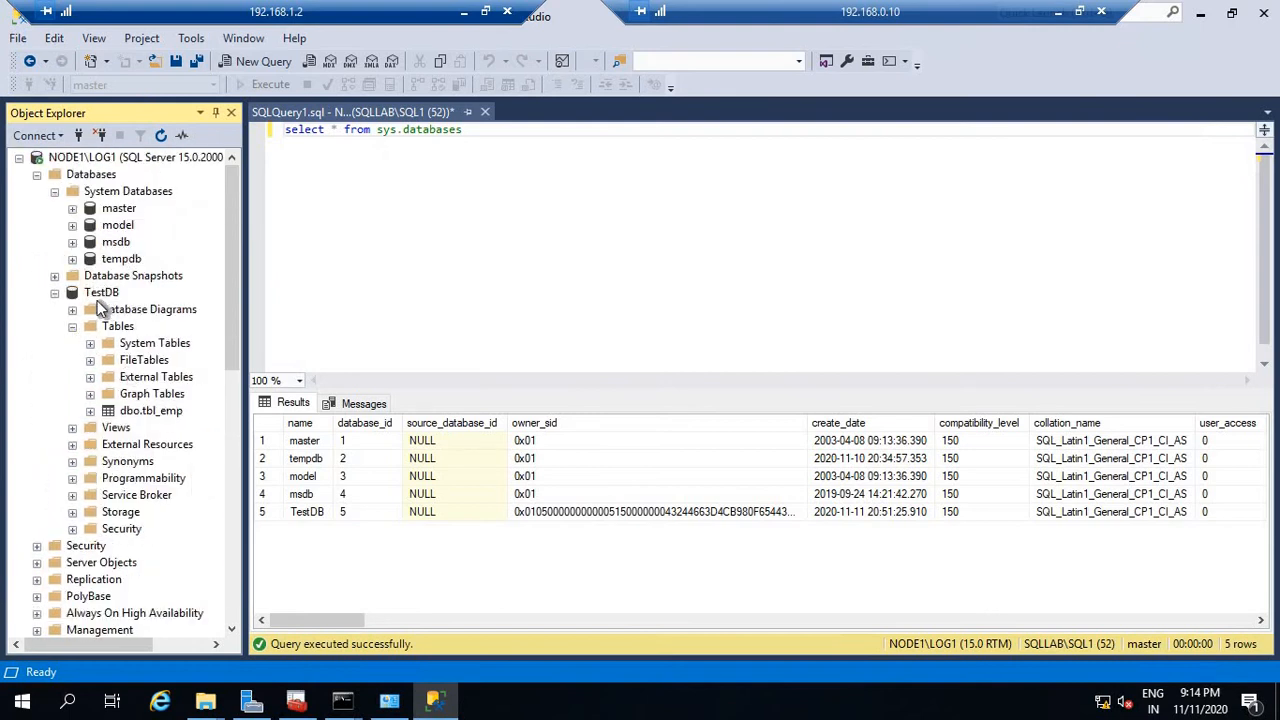
click(54, 292)
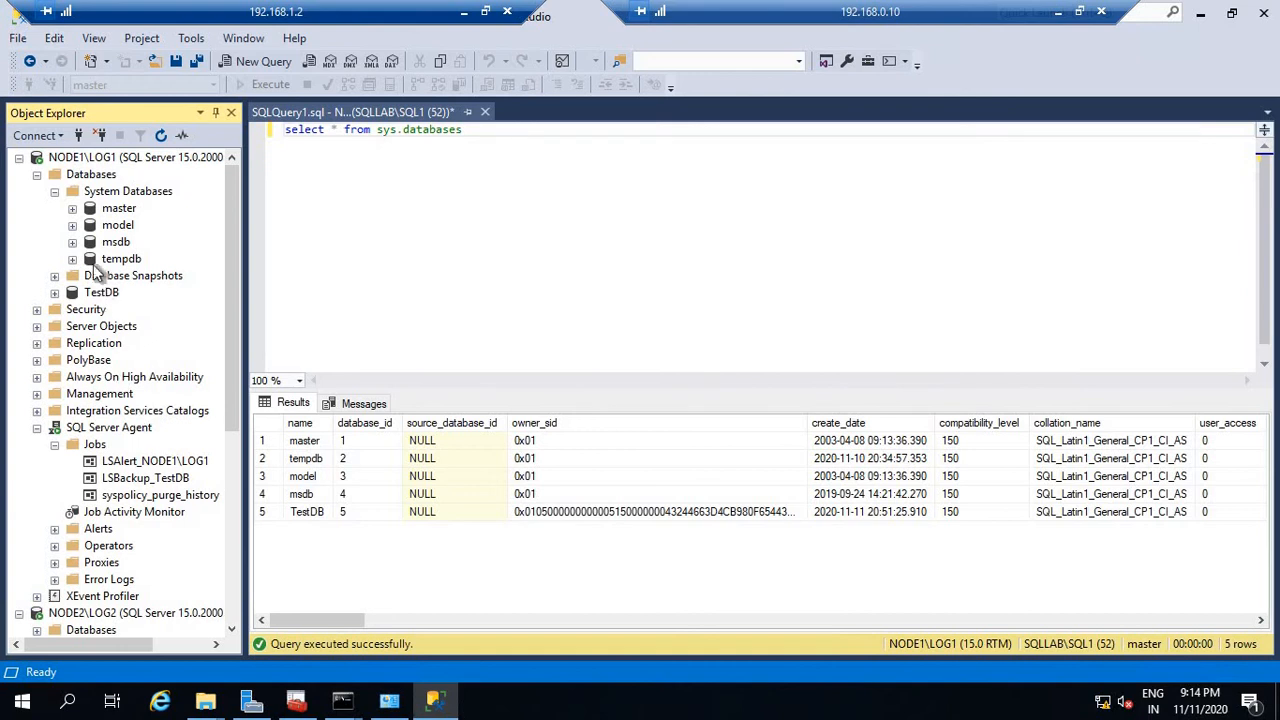
click(72, 242)
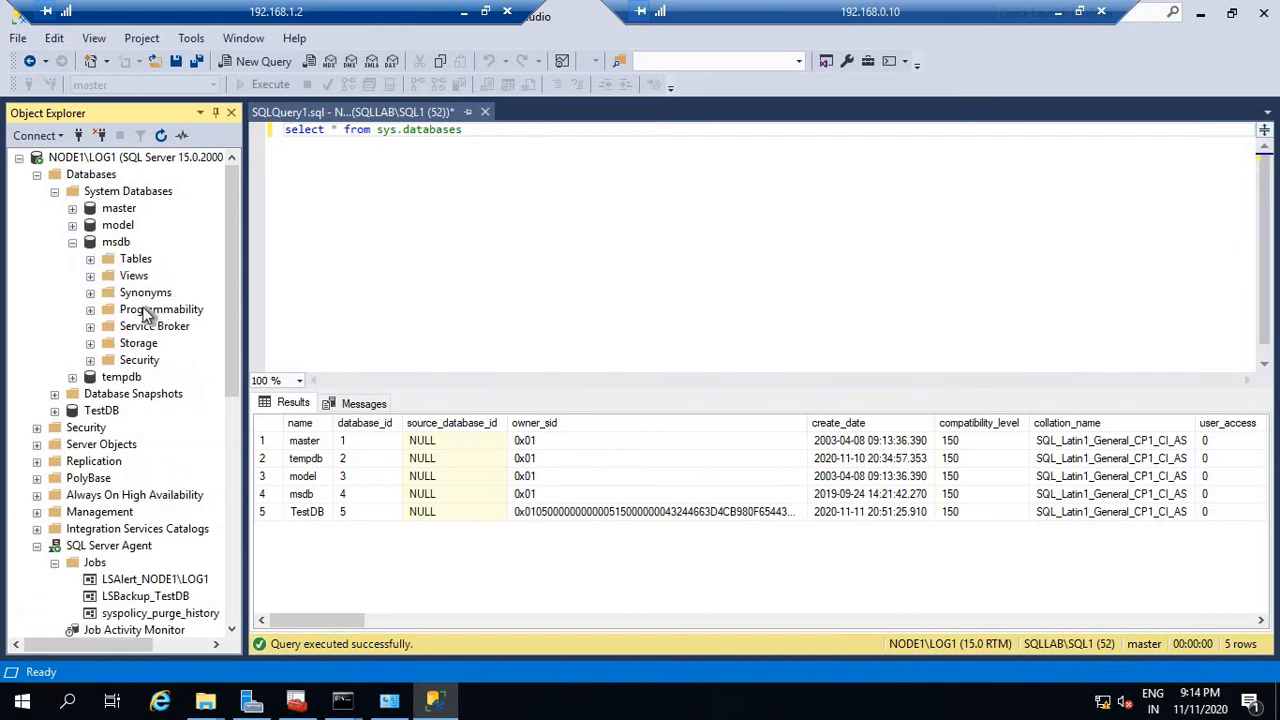
double_click(135, 259)
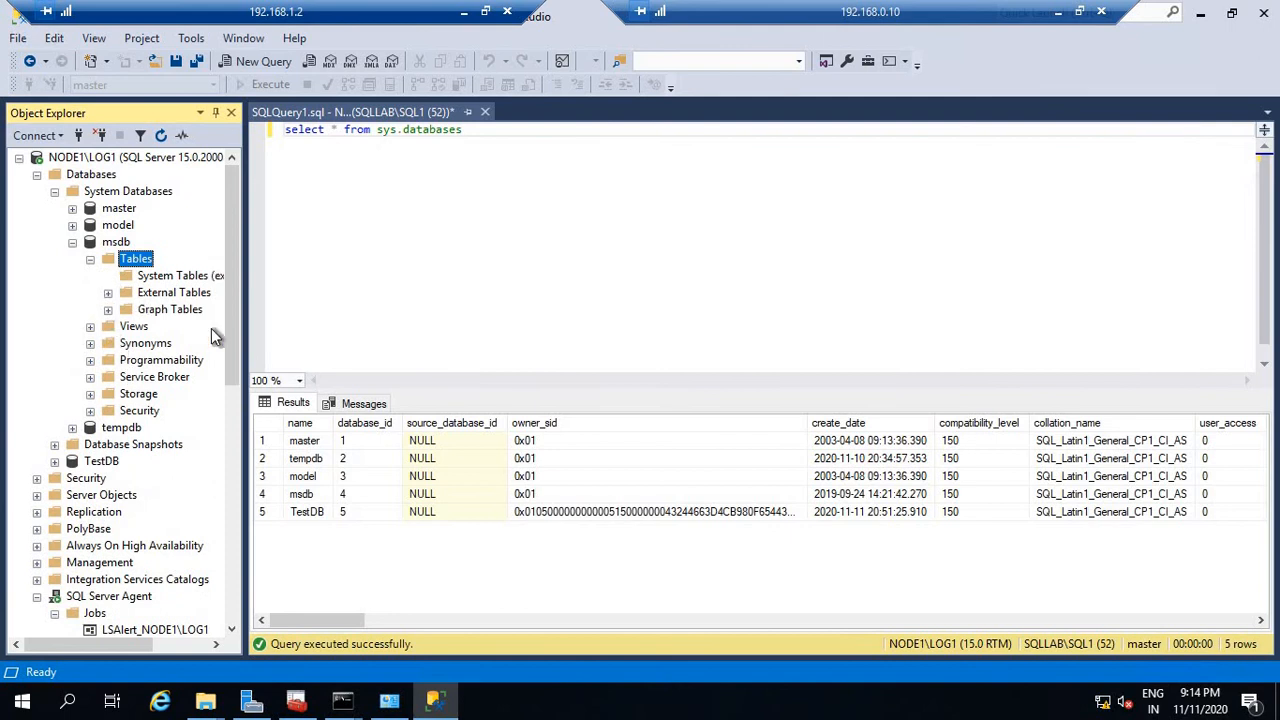
drag(65, 646, 109, 646)
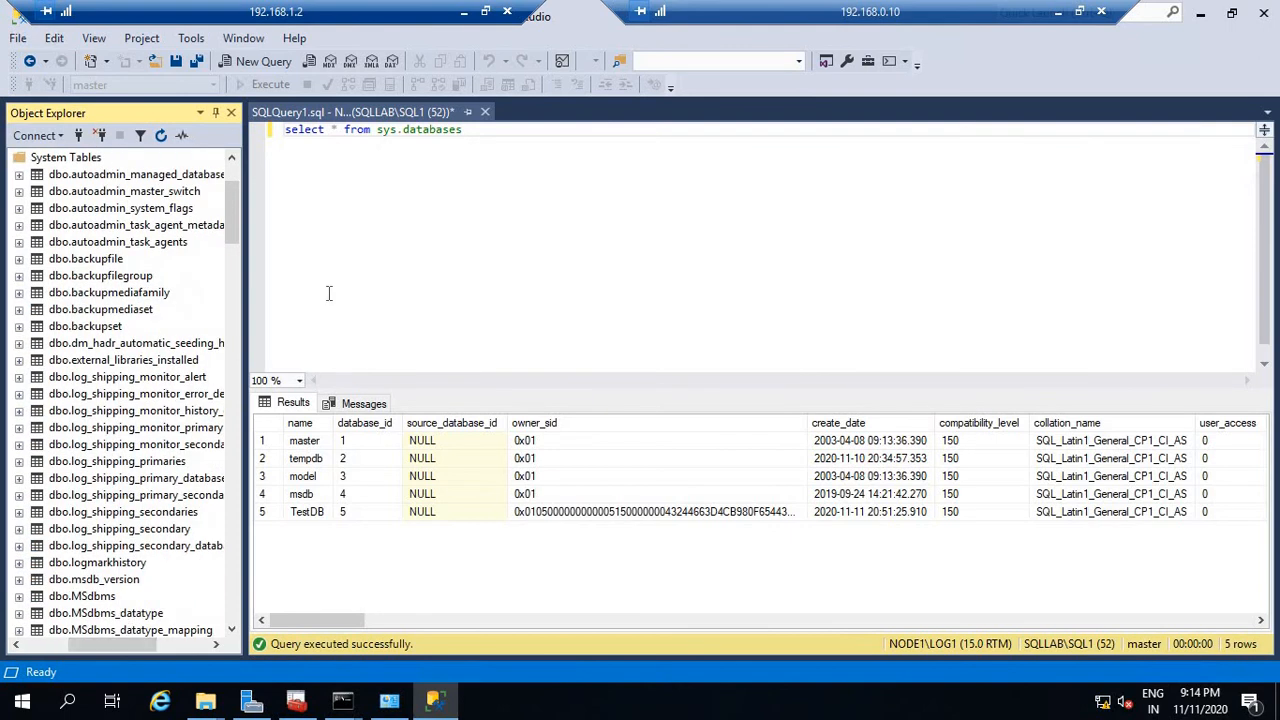
Replace the sys.databases query with the beginning of a select * from log_shipping statement and set the query's database to msdb.
click(331, 258)
drag(472, 129, 285, 130)
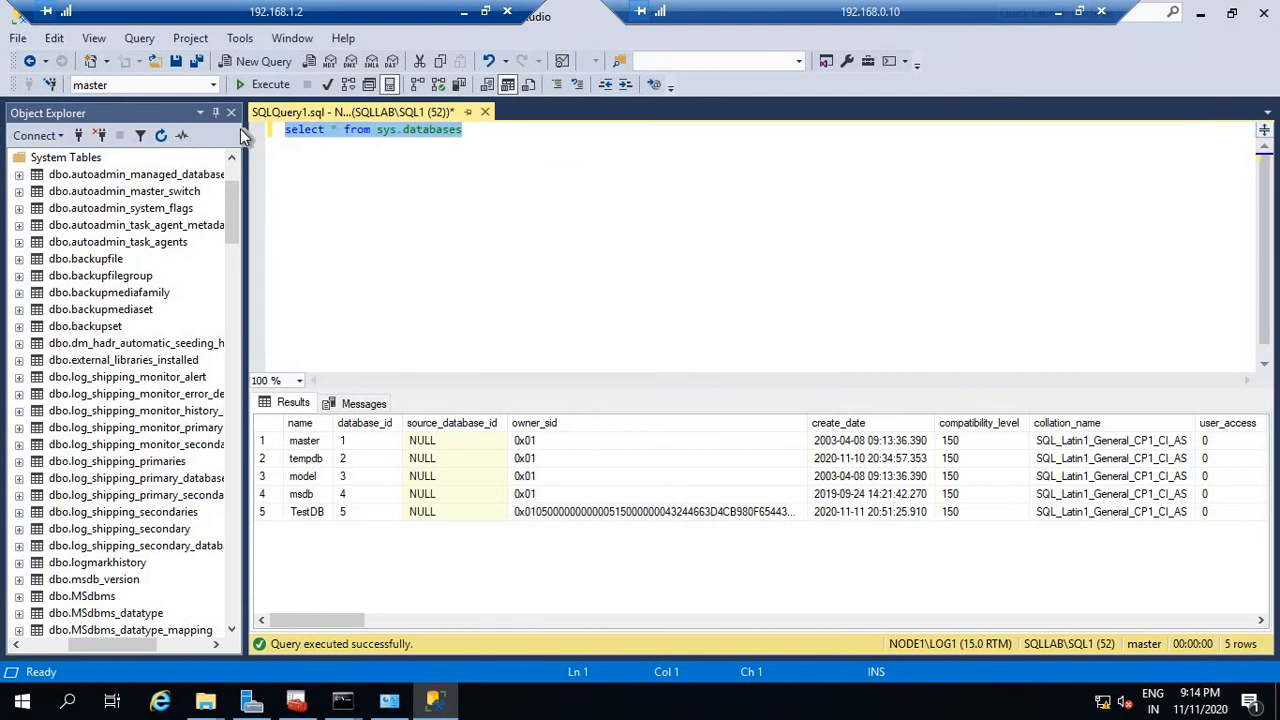
text(select )
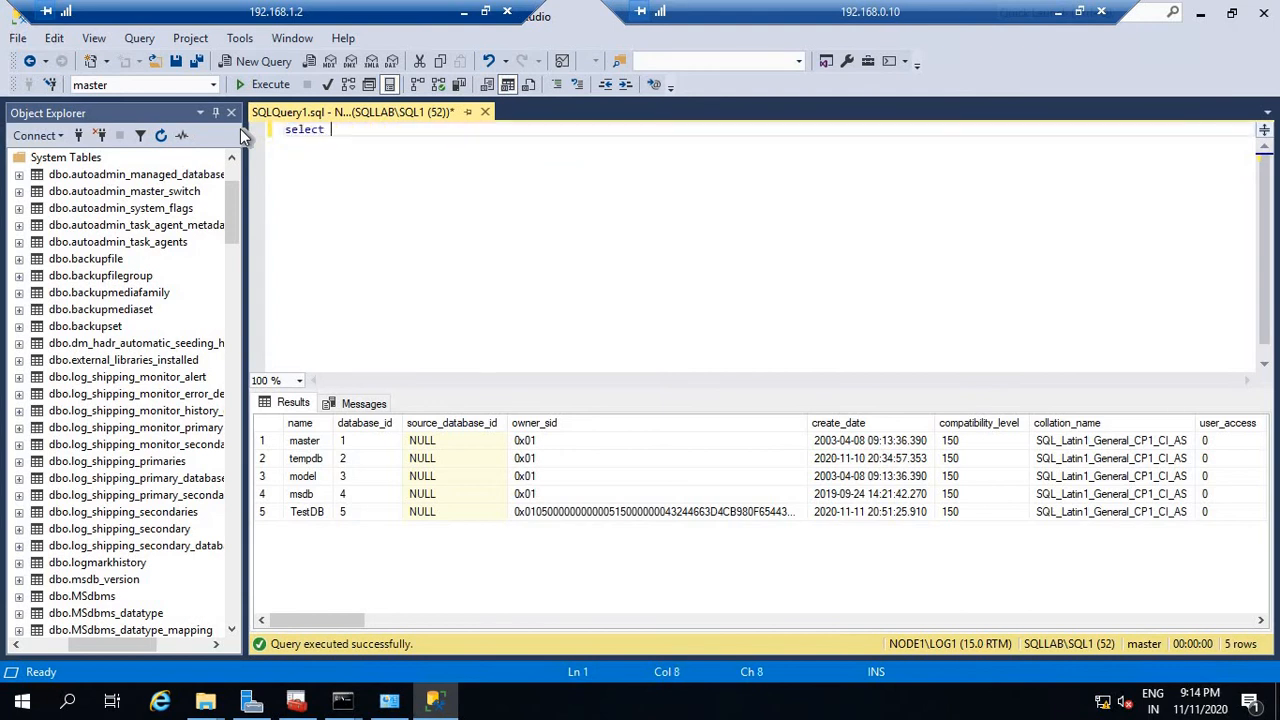
text(* from l)
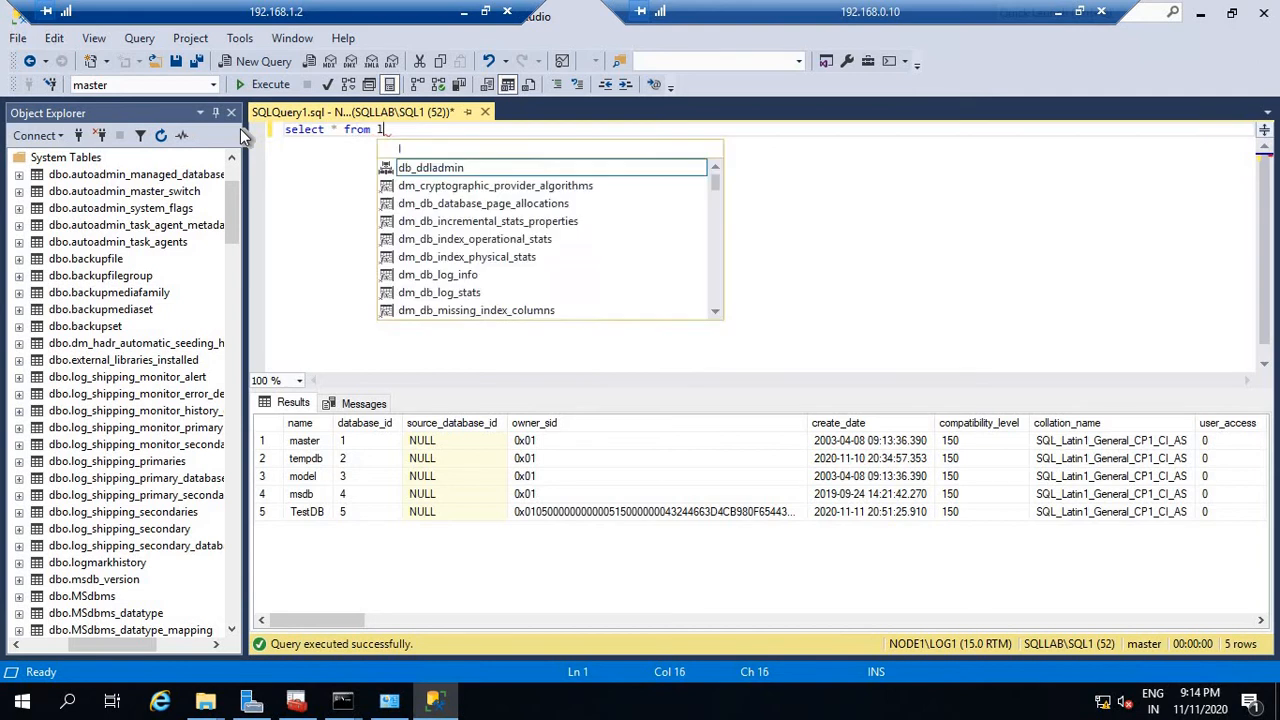
text(og_)
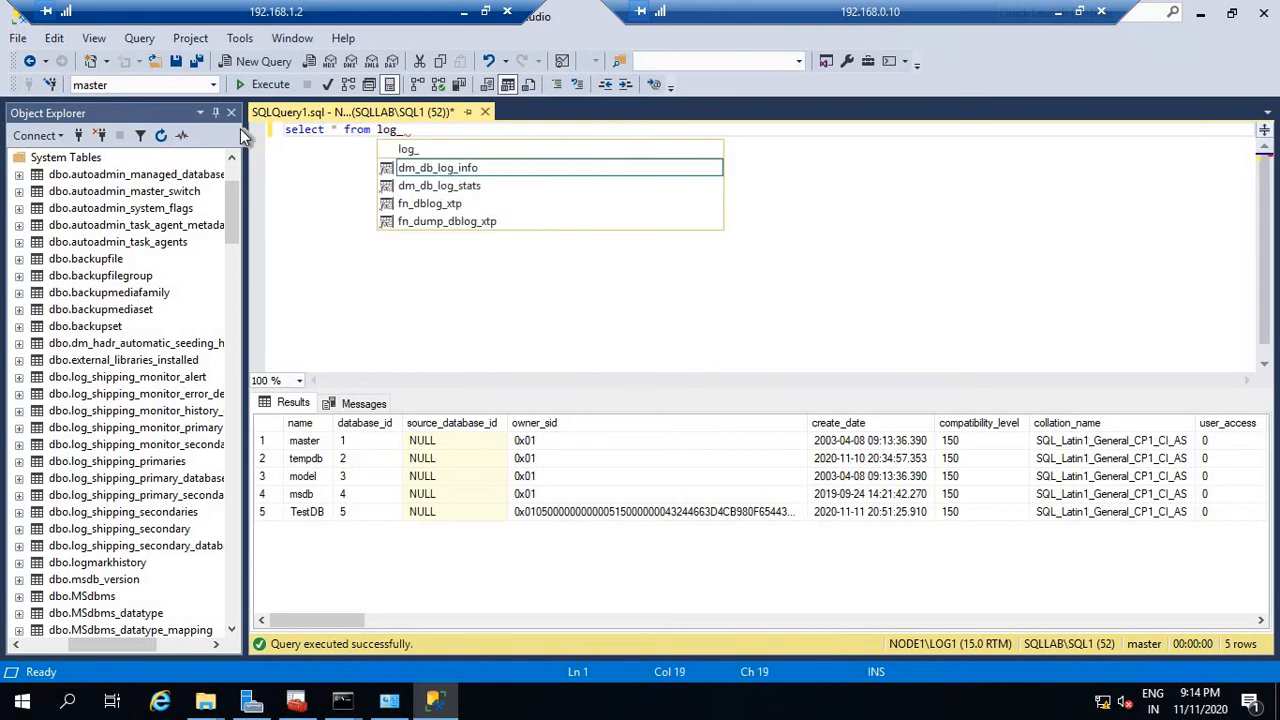
text(shipping)
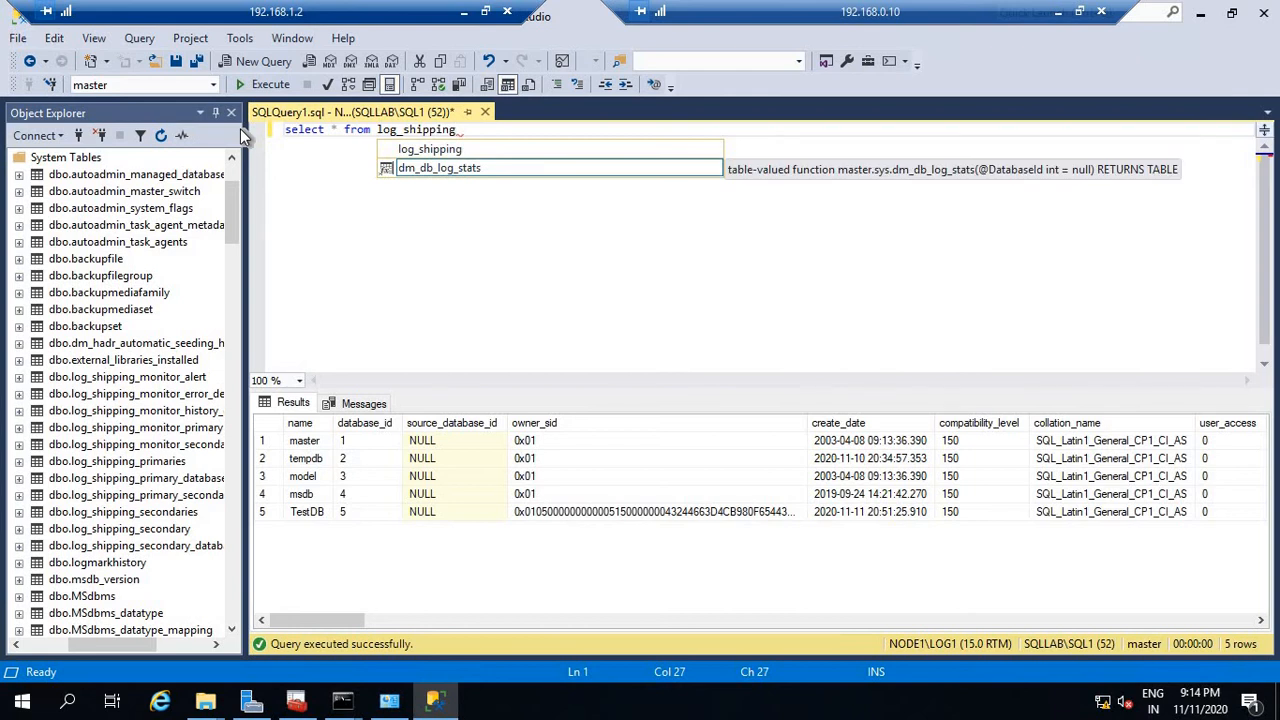
click(212, 84)
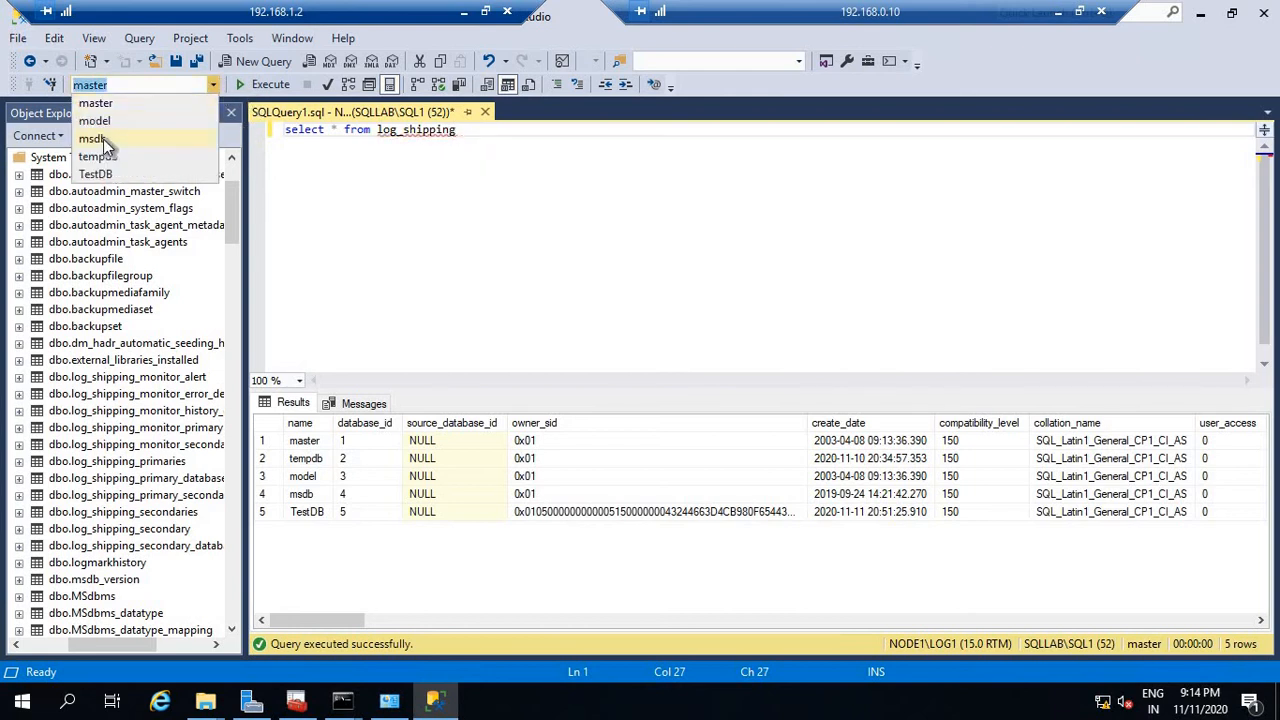
click(320, 153)
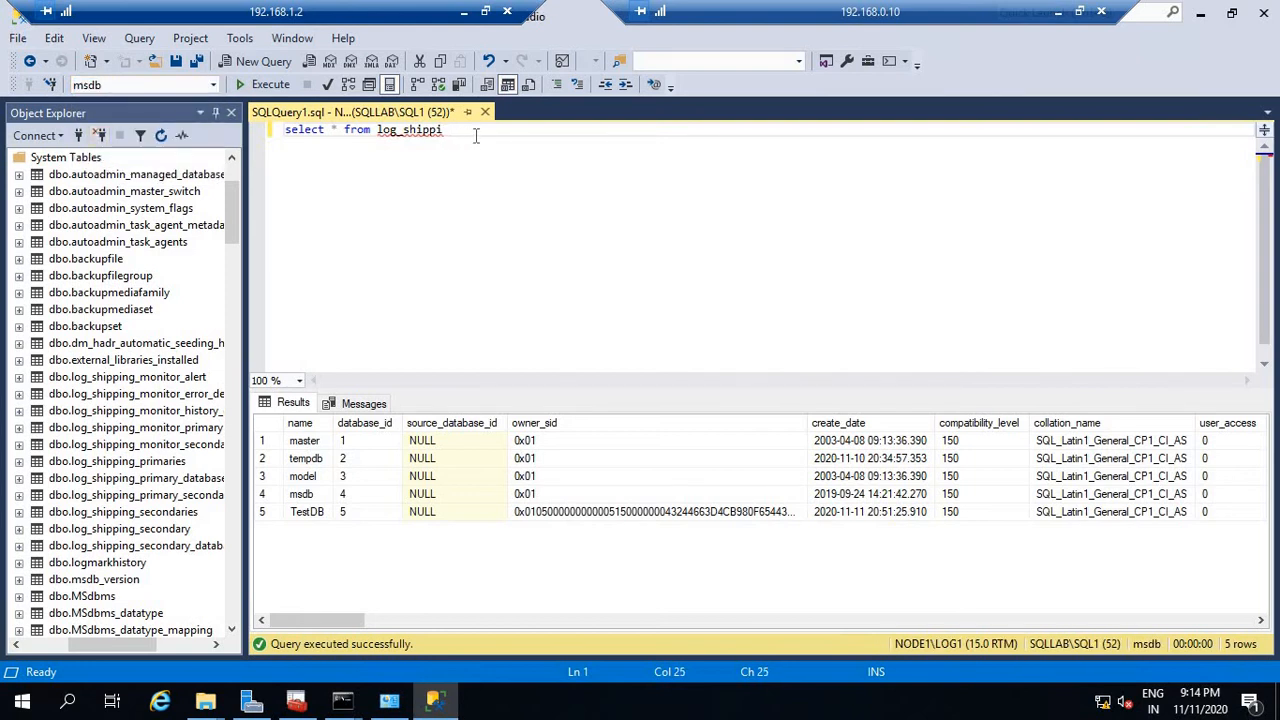
Complete the query as select * from log_shipping_monitor_primary and run it against msdb on NODE1\LOG1.
key(BackSpace)
key(BackSpace)
key(BackSpace)
key(BackSpace)
key(BackSpace)
key(BackSpace)
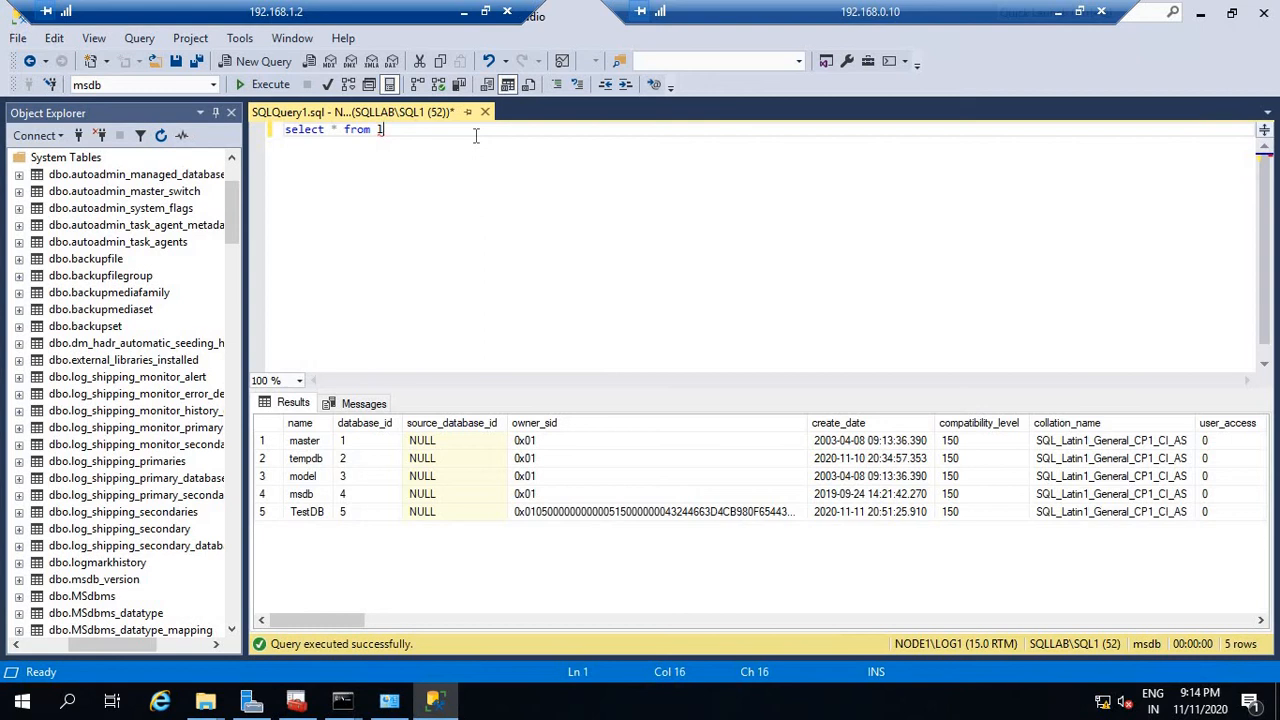
text(og)
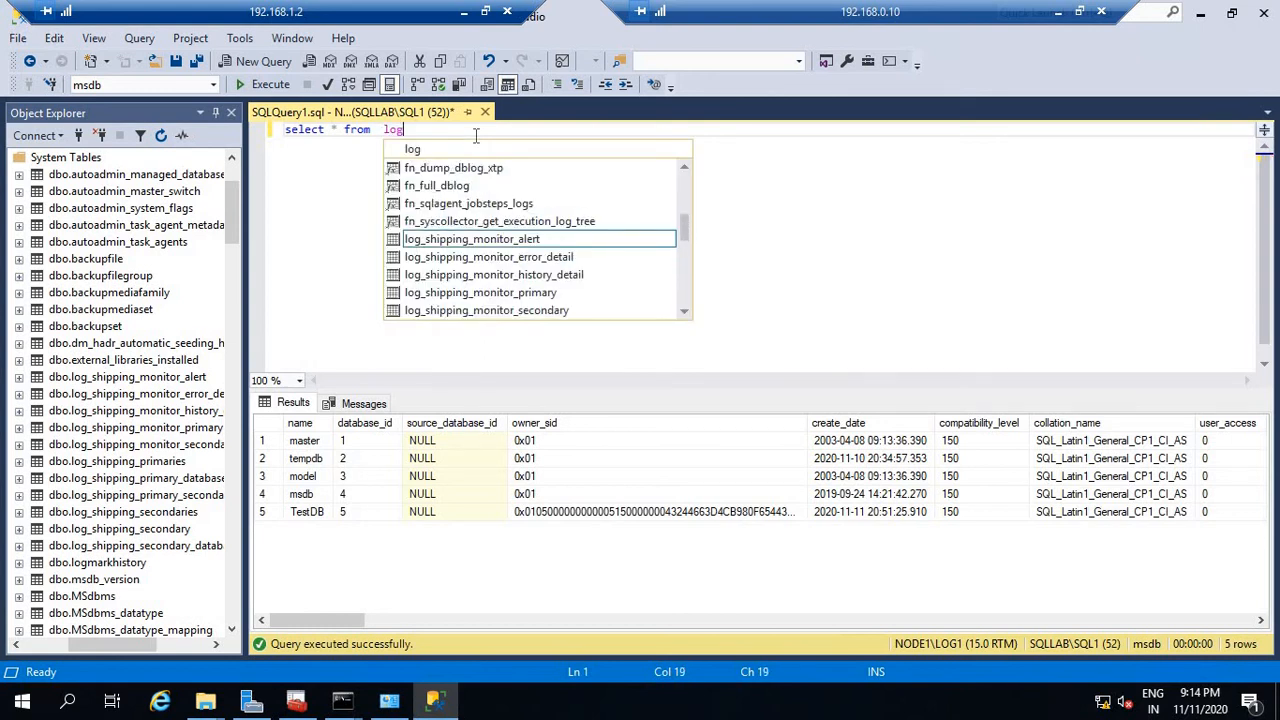
text(_sh)
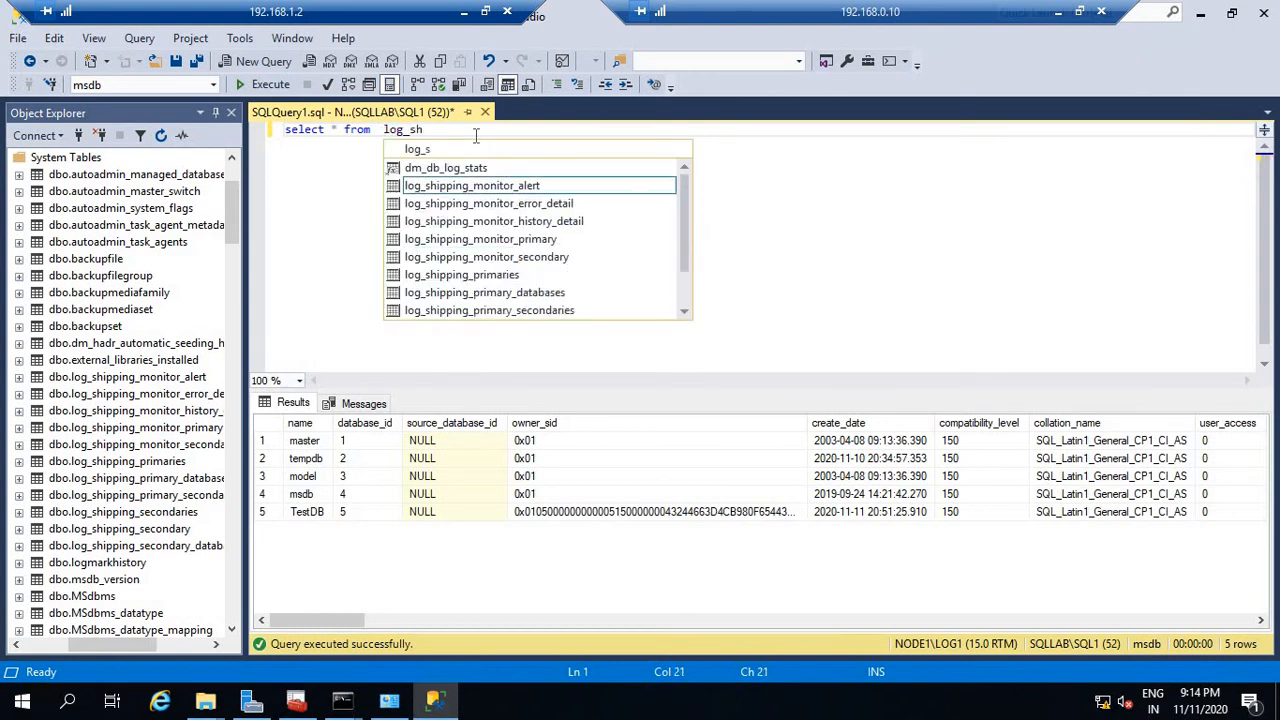
text(ipping)
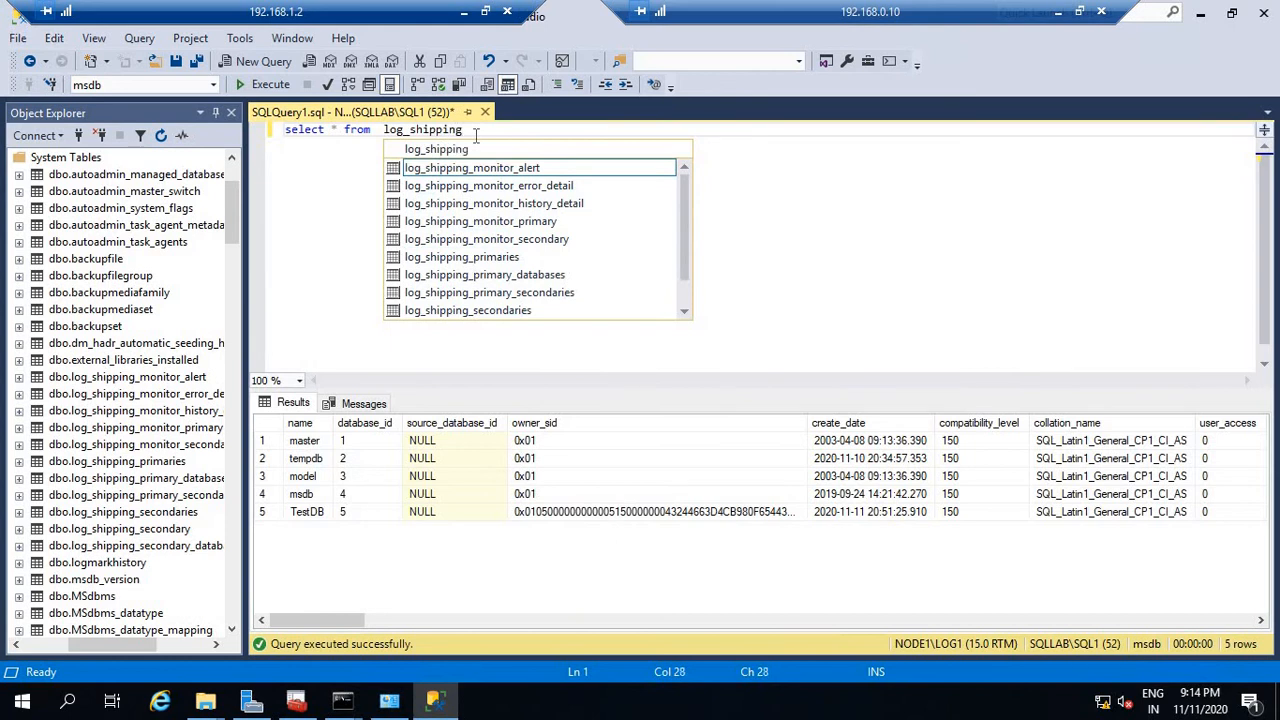
text(_)
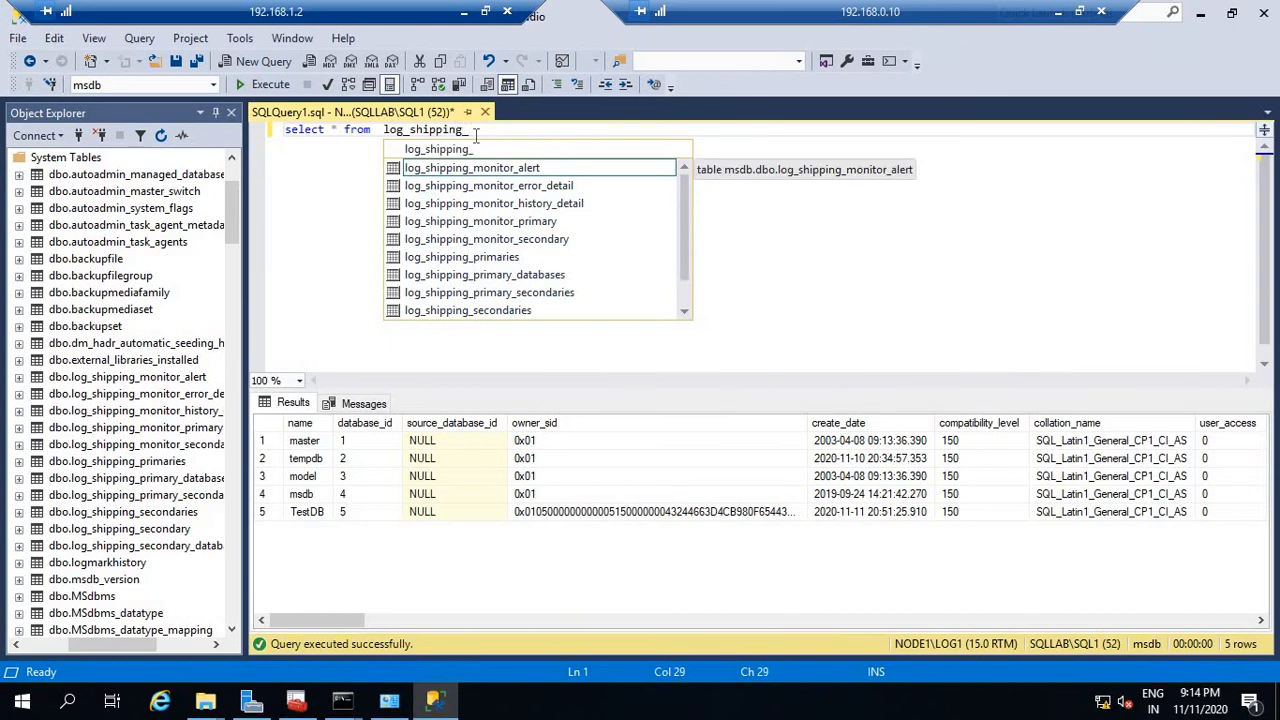
text(monitor)
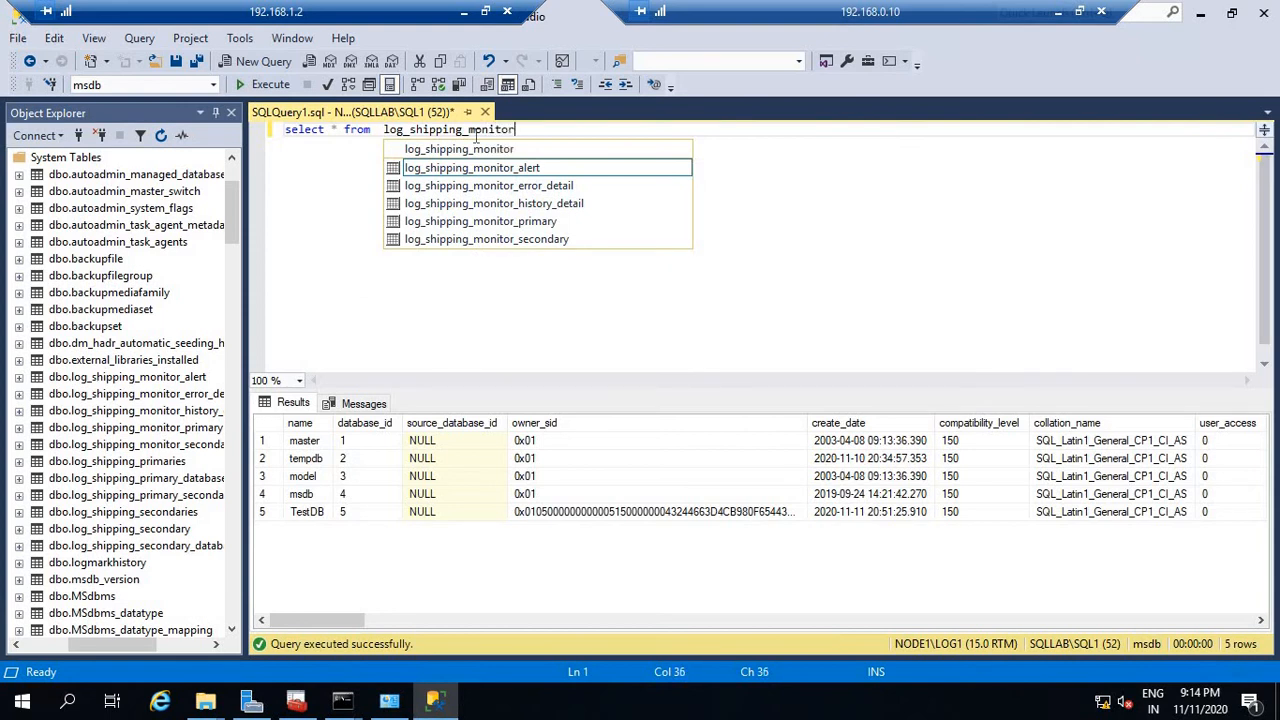
key(Down)
key(Down)
key(Down)
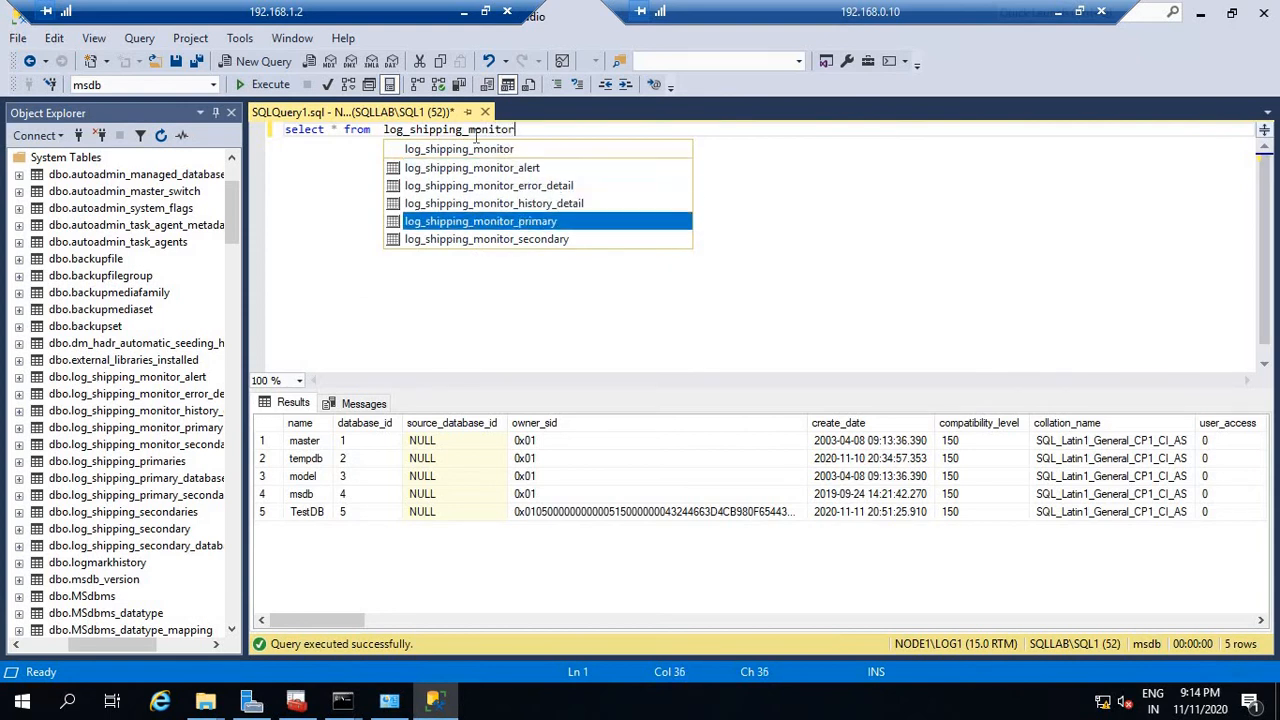
key(Tab)
click(266, 84)
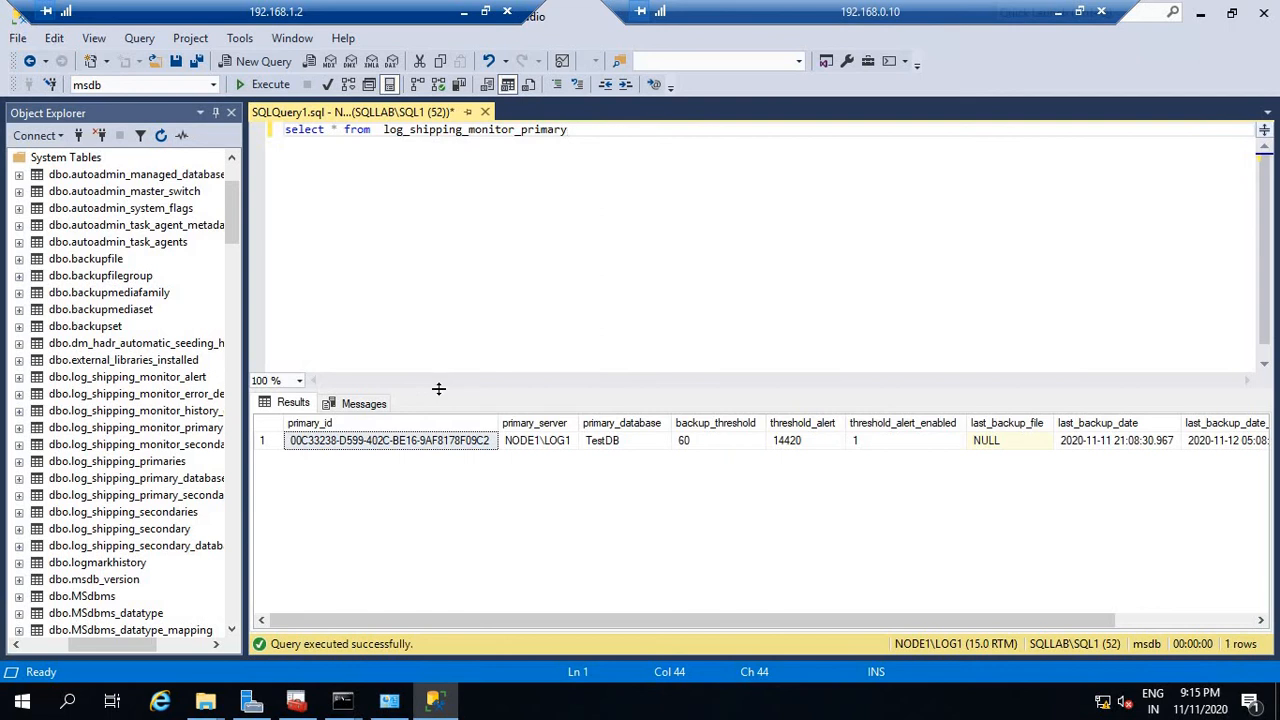
Enlarge the results area and examine the primary server, primary database, backup threshold and last backup date columns.
drag(434, 258, 436, 238)
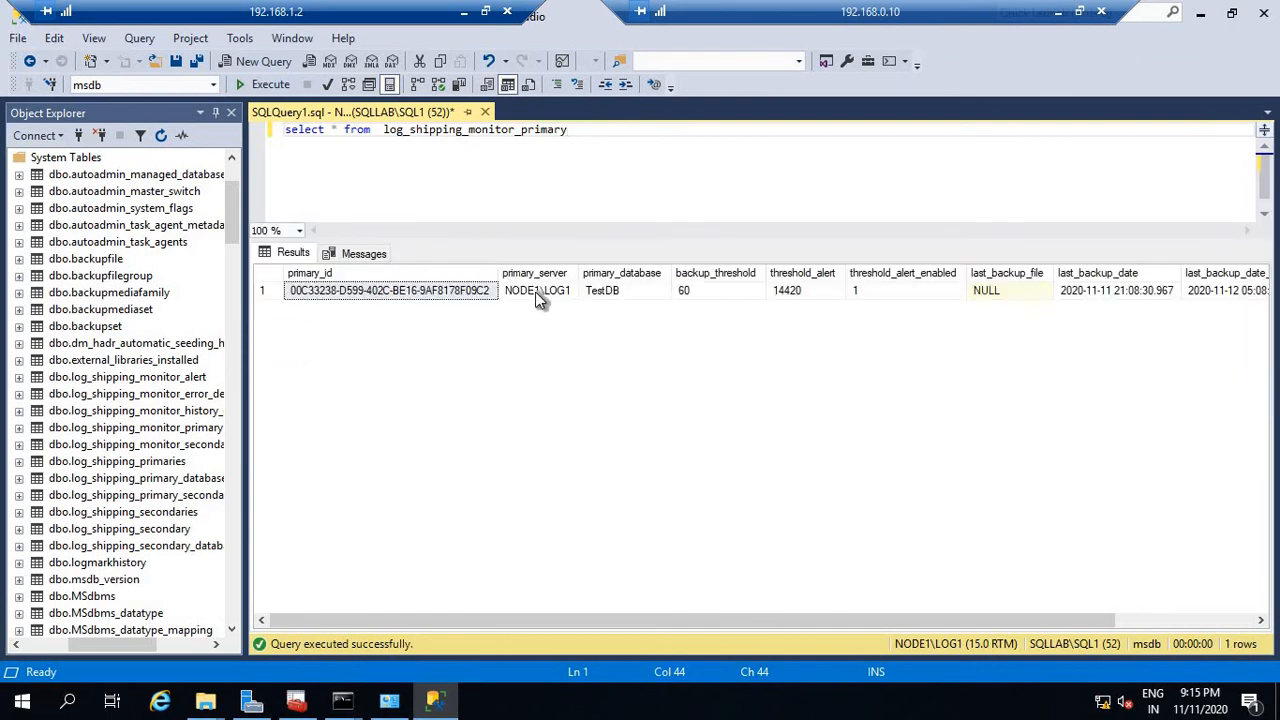
click(534, 290)
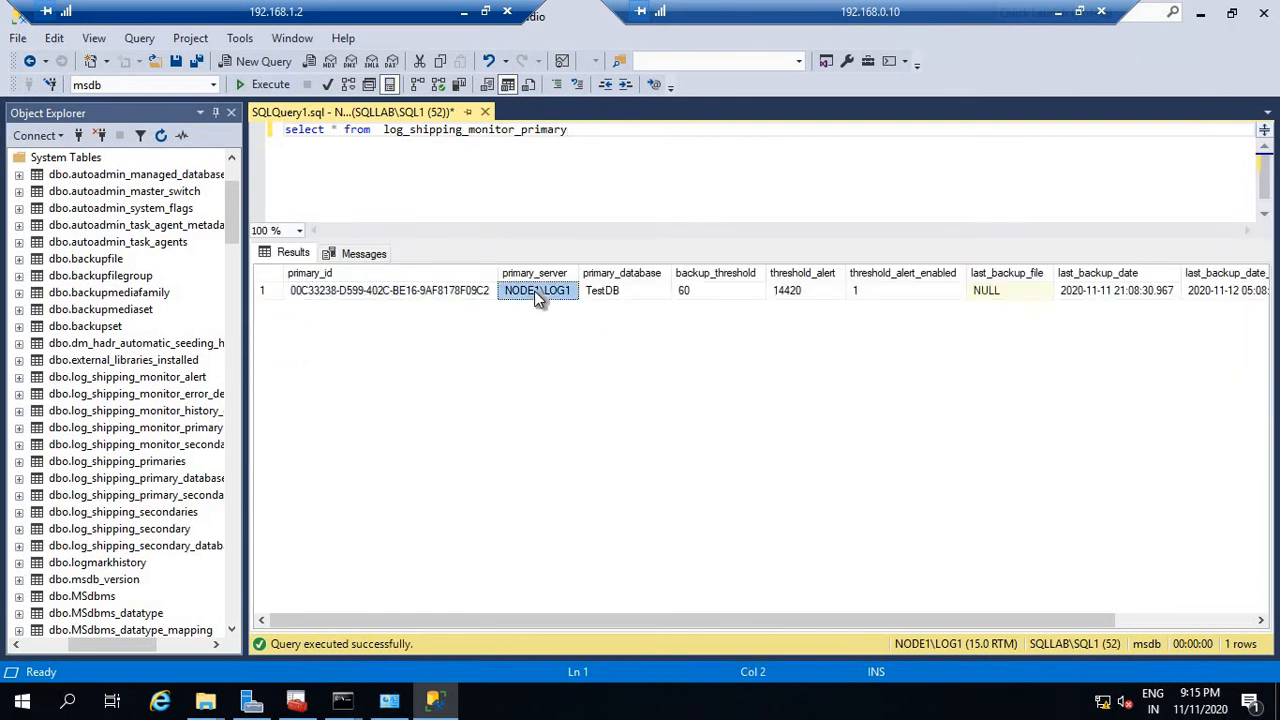
click(615, 295)
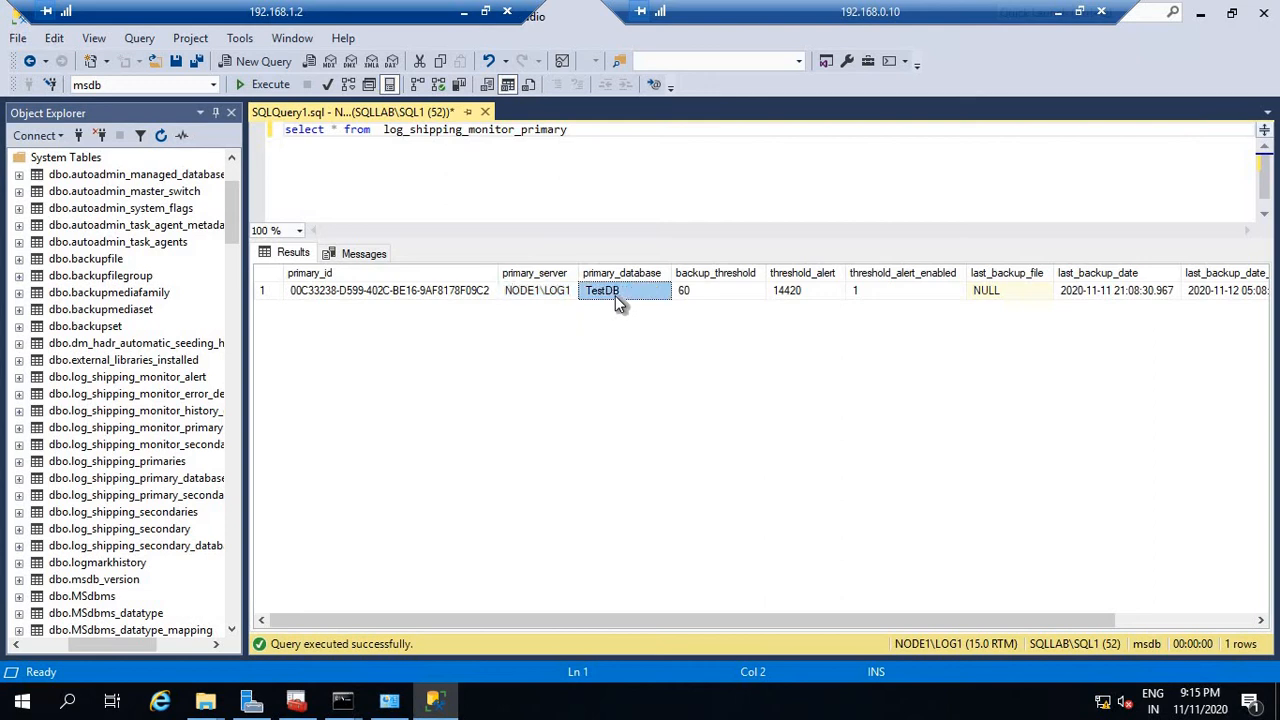
click(730, 293)
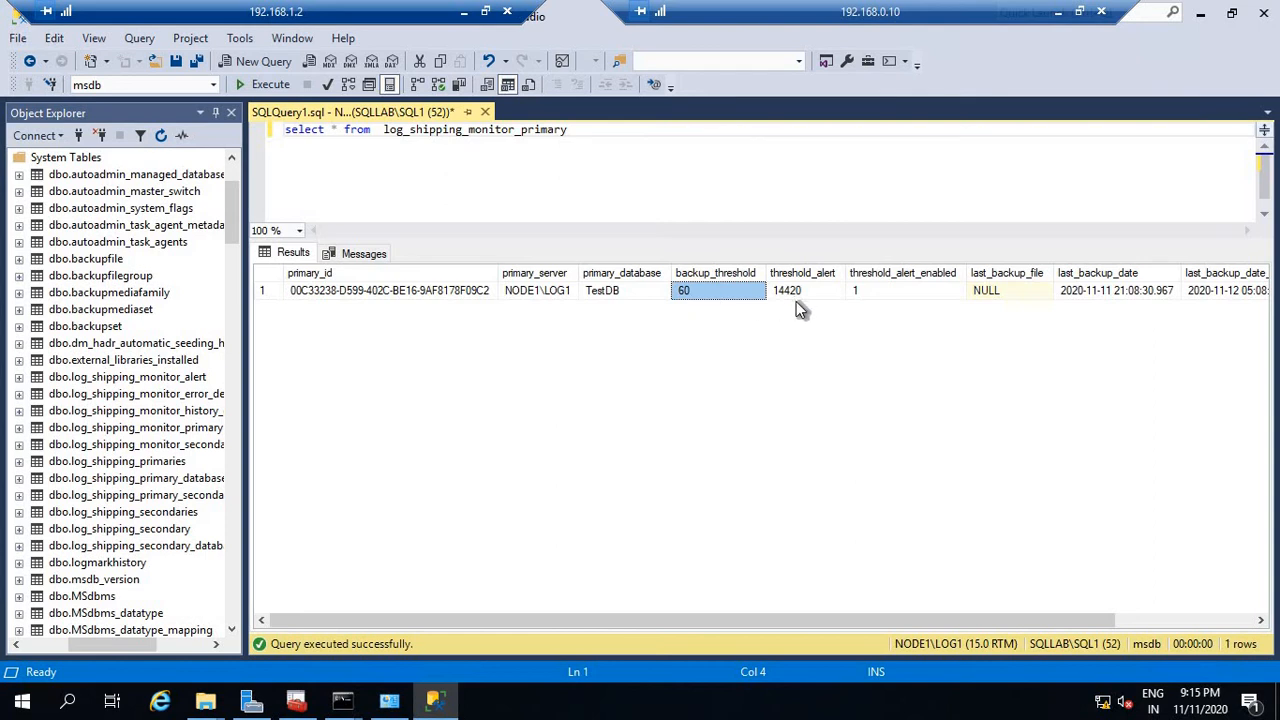
drag(458, 620, 610, 625)
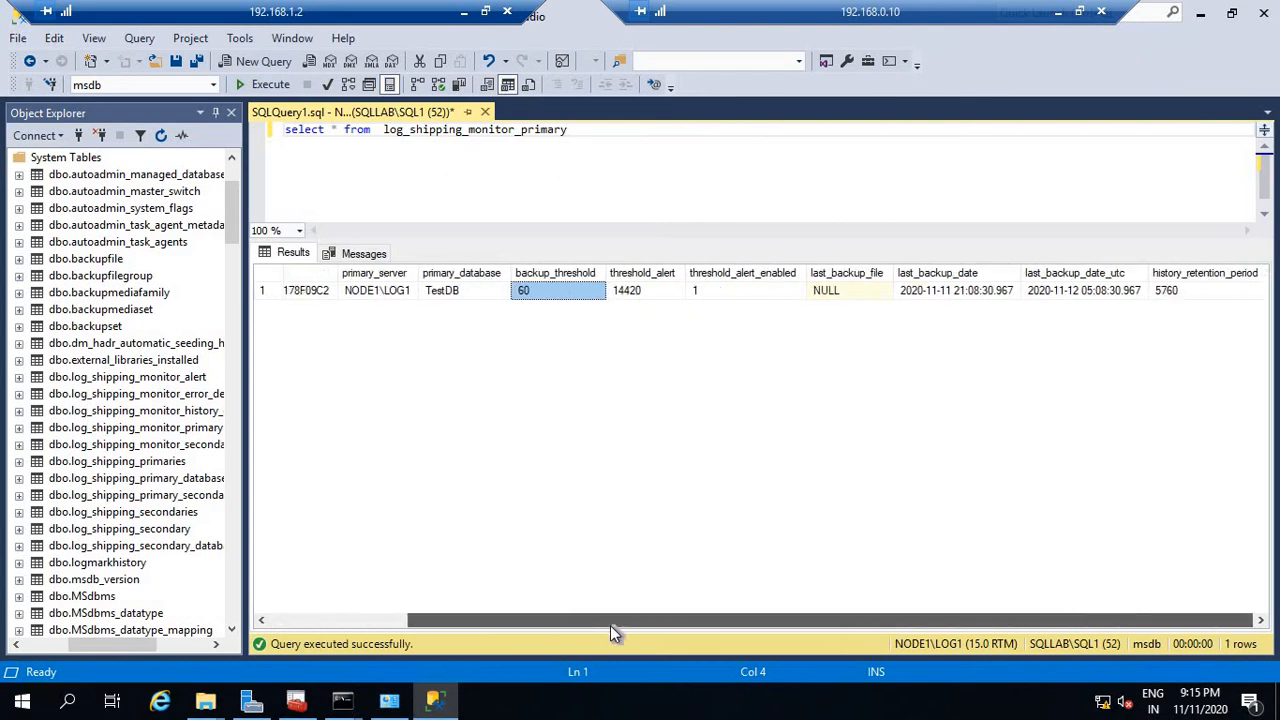
click(932, 292)
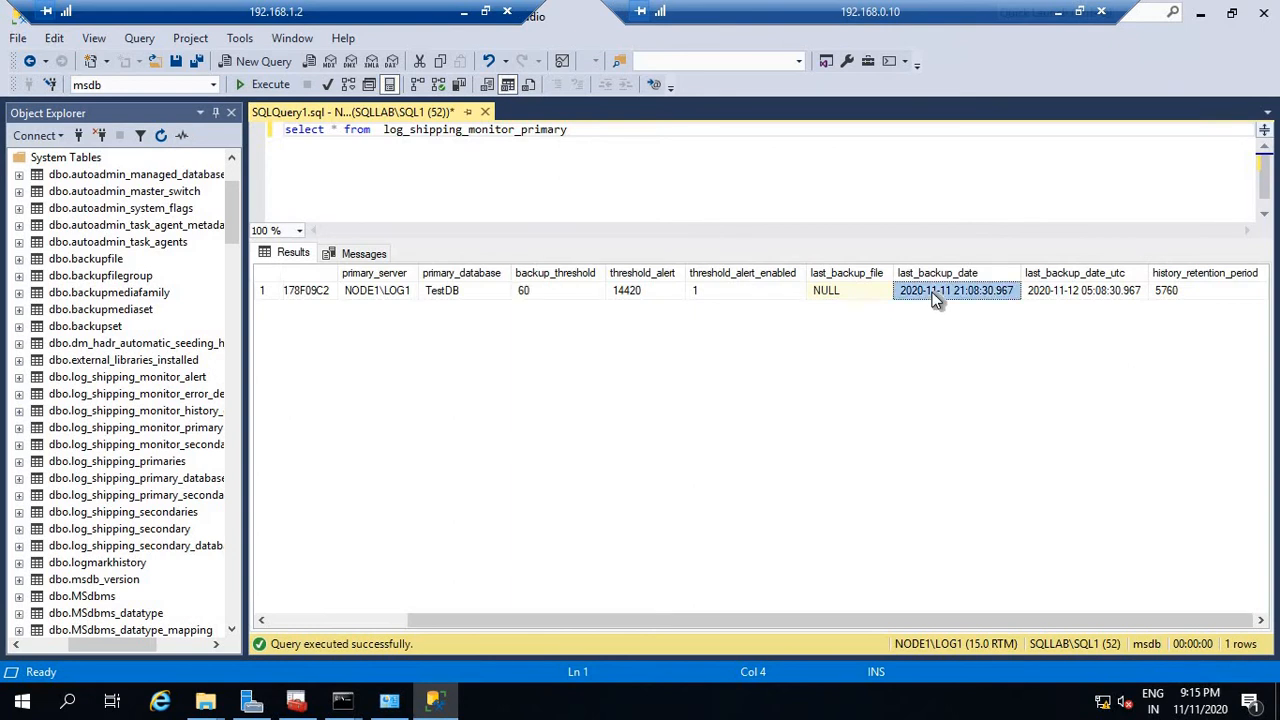
click(1086, 291)
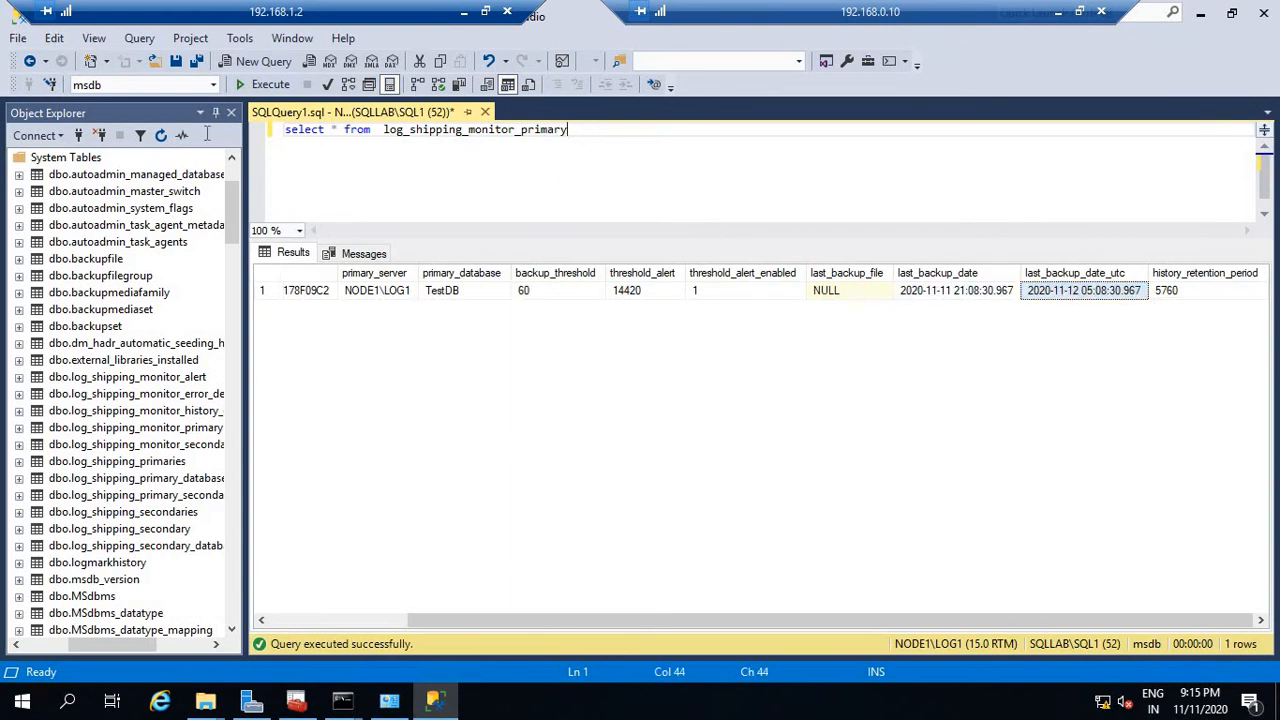
Run the log_shipping_monitor_primary query again and copy its full text.
drag(582, 133, 284, 132)
click(263, 84)
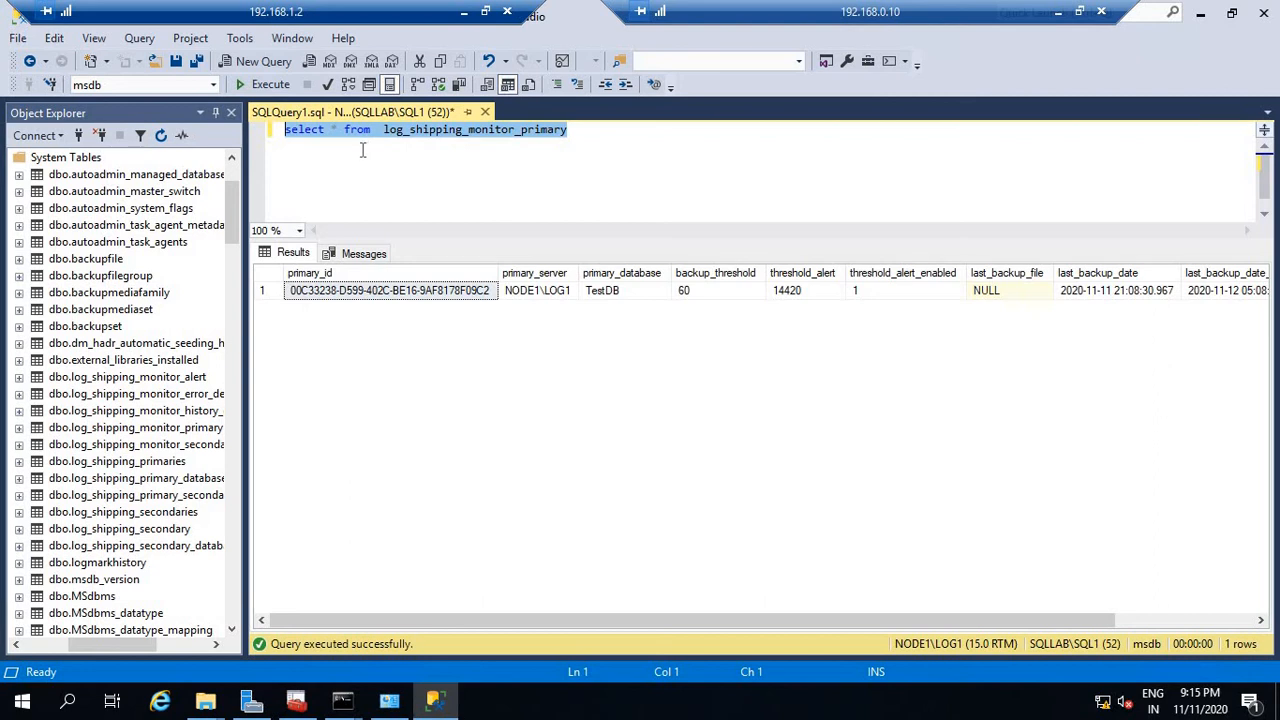
right_click(357, 136)
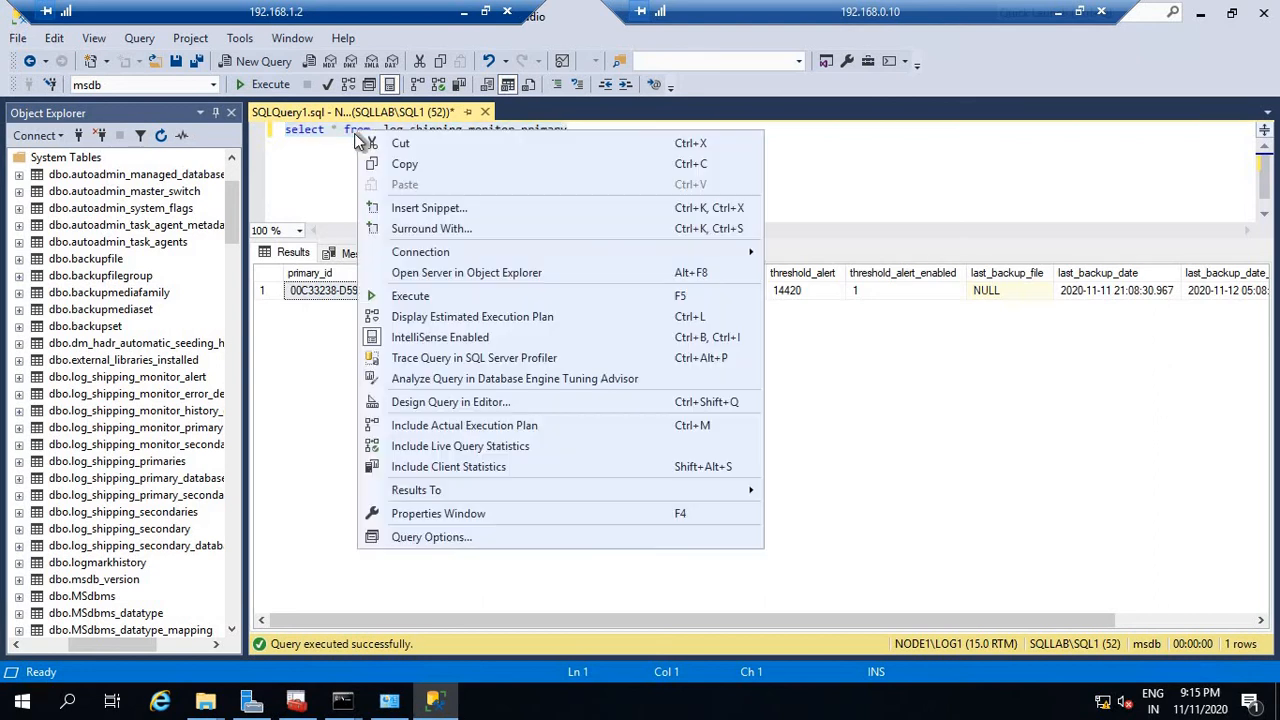
click(405, 167)
Minimize the 192.168.1.2 remote session and switch to the 192.168.1.3 session.
click(463, 11)
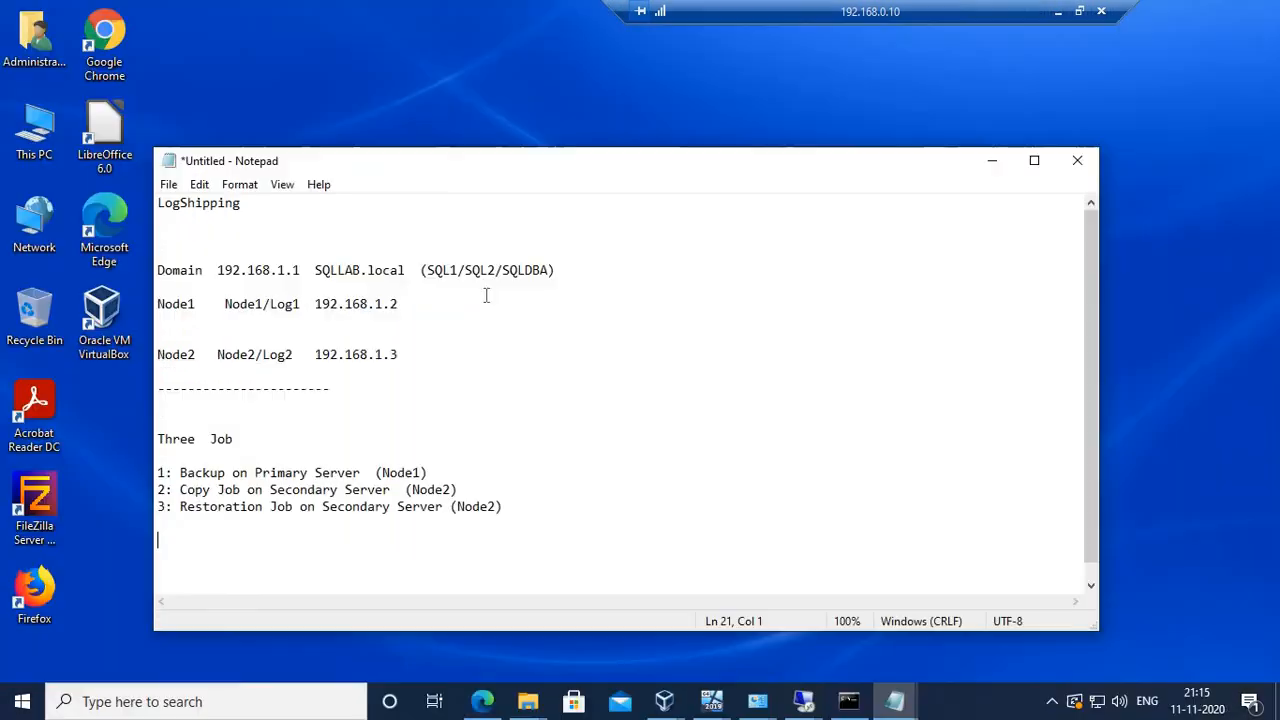
click(845, 702)
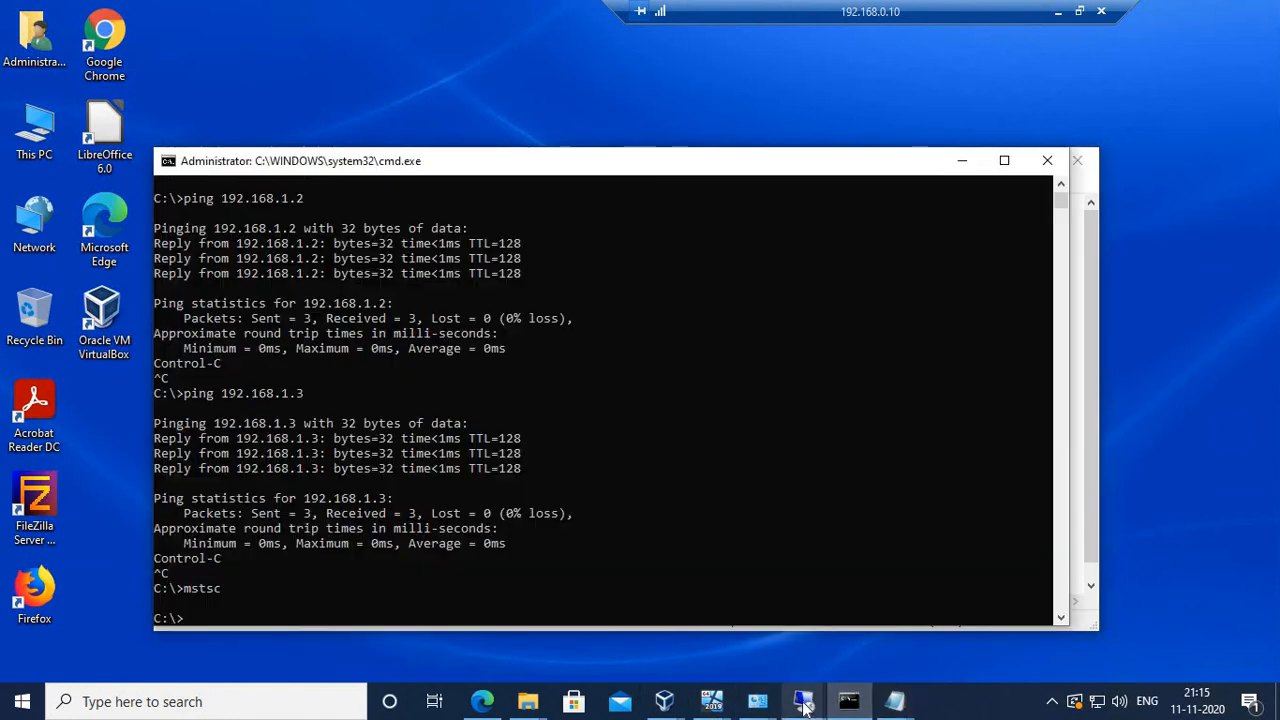
click(805, 704)
click(980, 575)
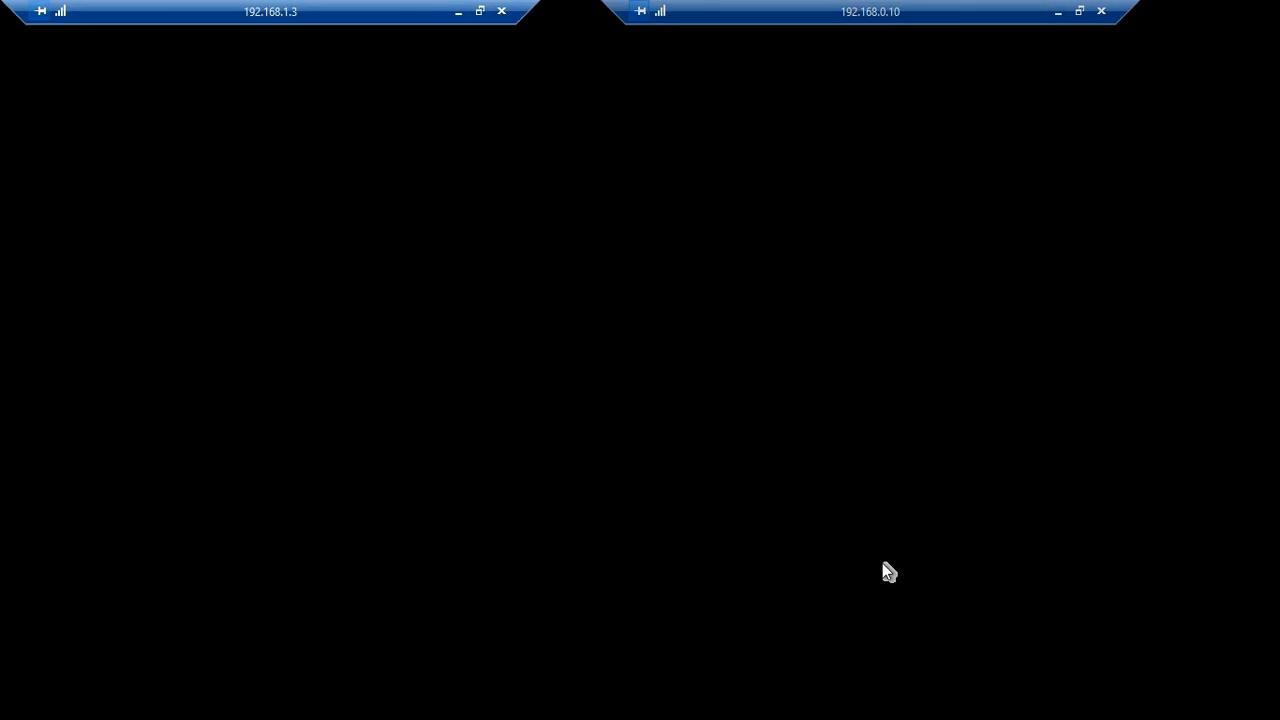
Open a new query on the msdb database of NODE2\LOG2 and paste the copied select statement.
right_click(118, 244)
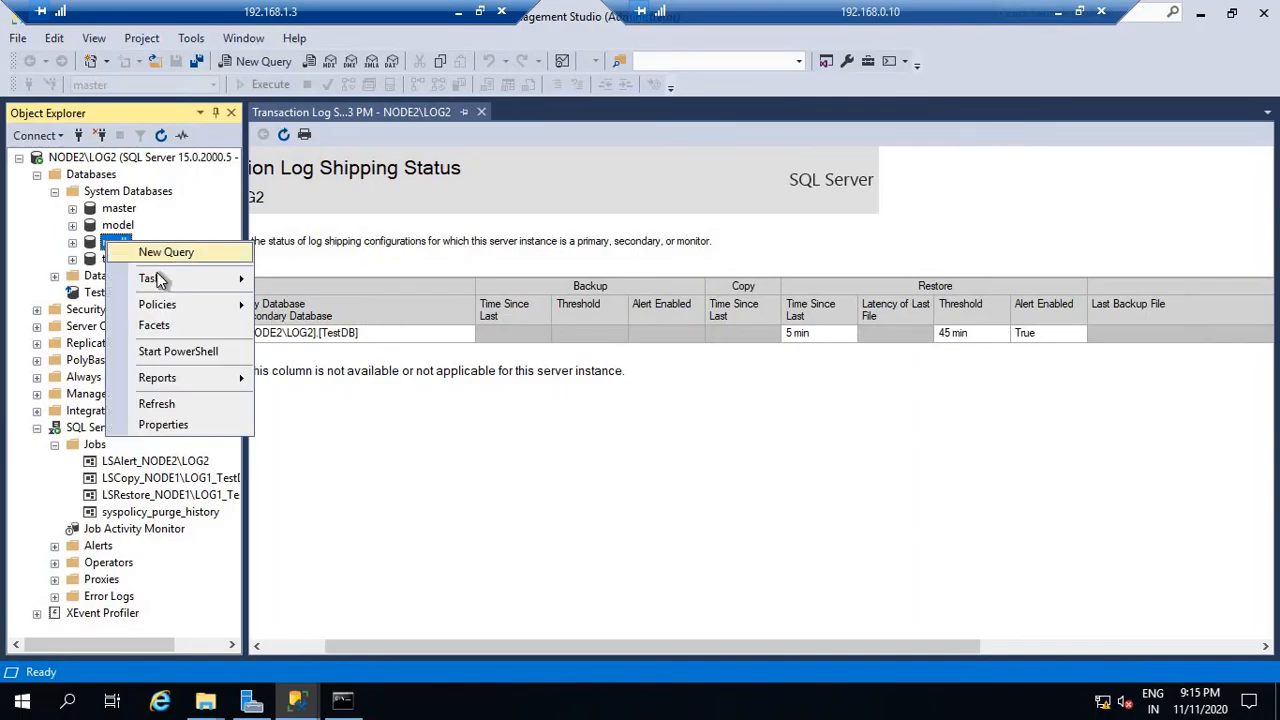
click(160, 255)
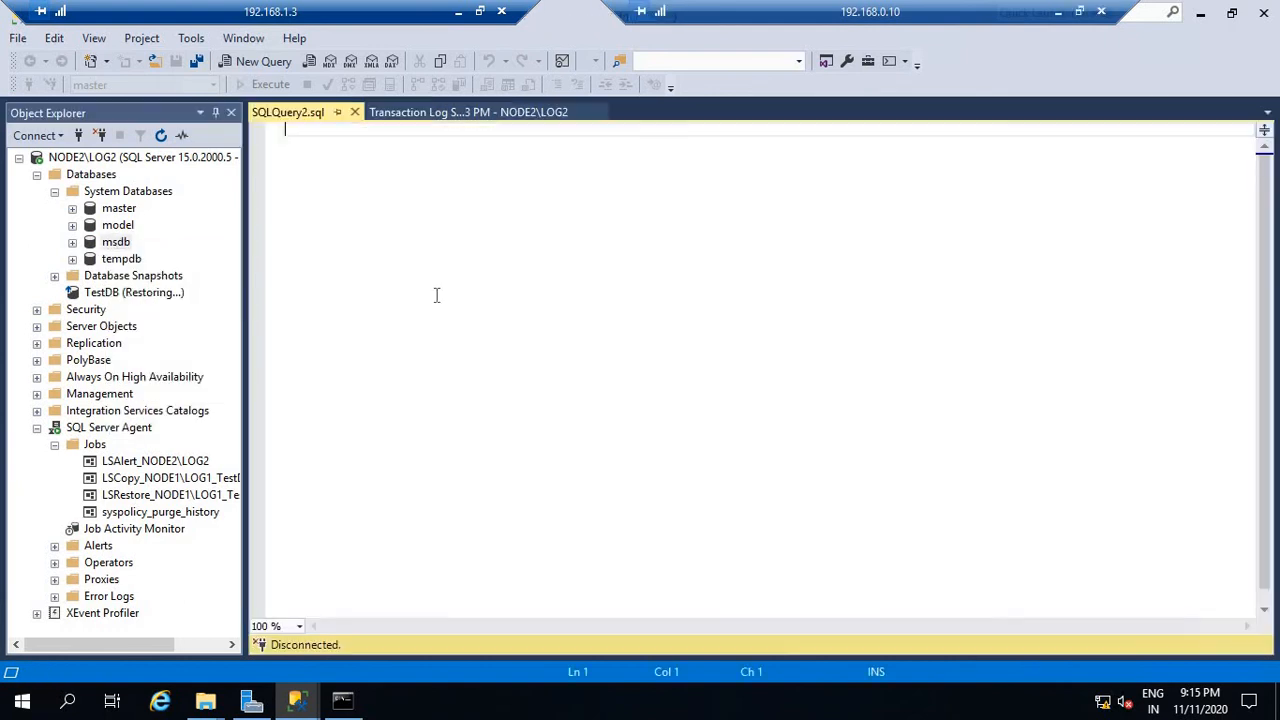
key(ctrl+v)
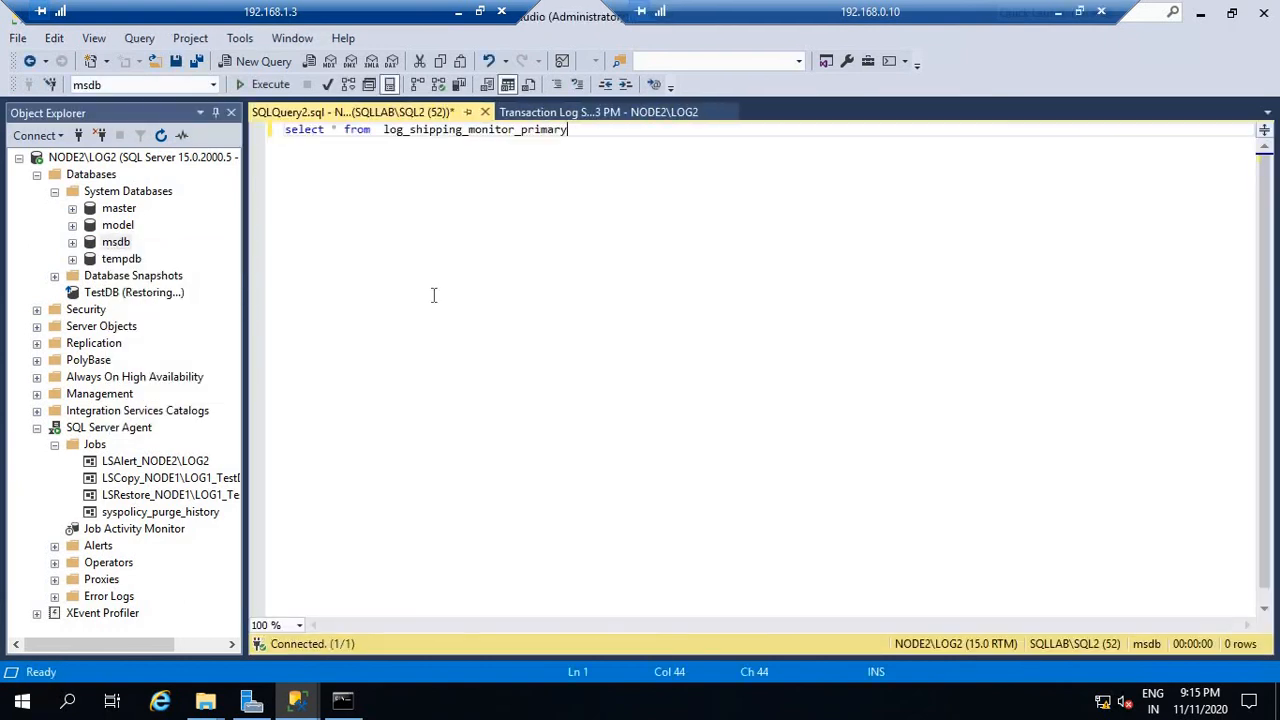
Change the queried table to log_shipping_monitor_secondary and run the query.
key(BackSpace)
key(BackSpace)
key(BackSpace)
text(se)
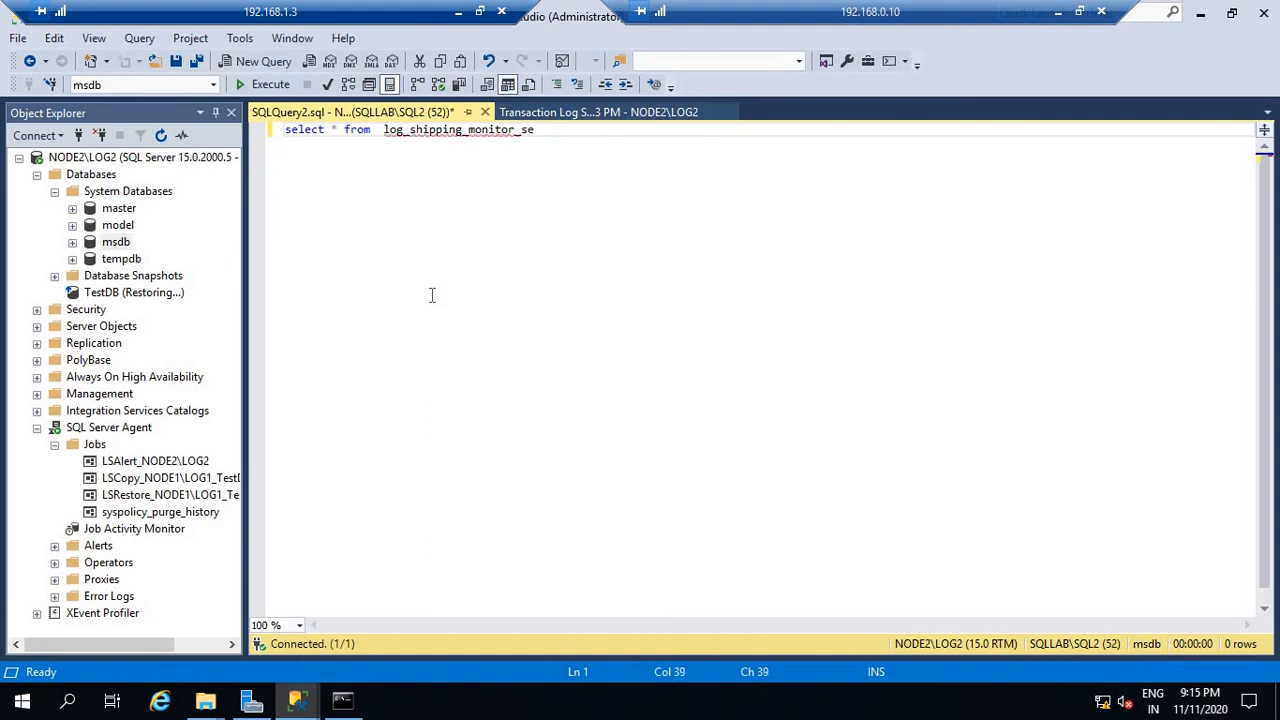
text(co)
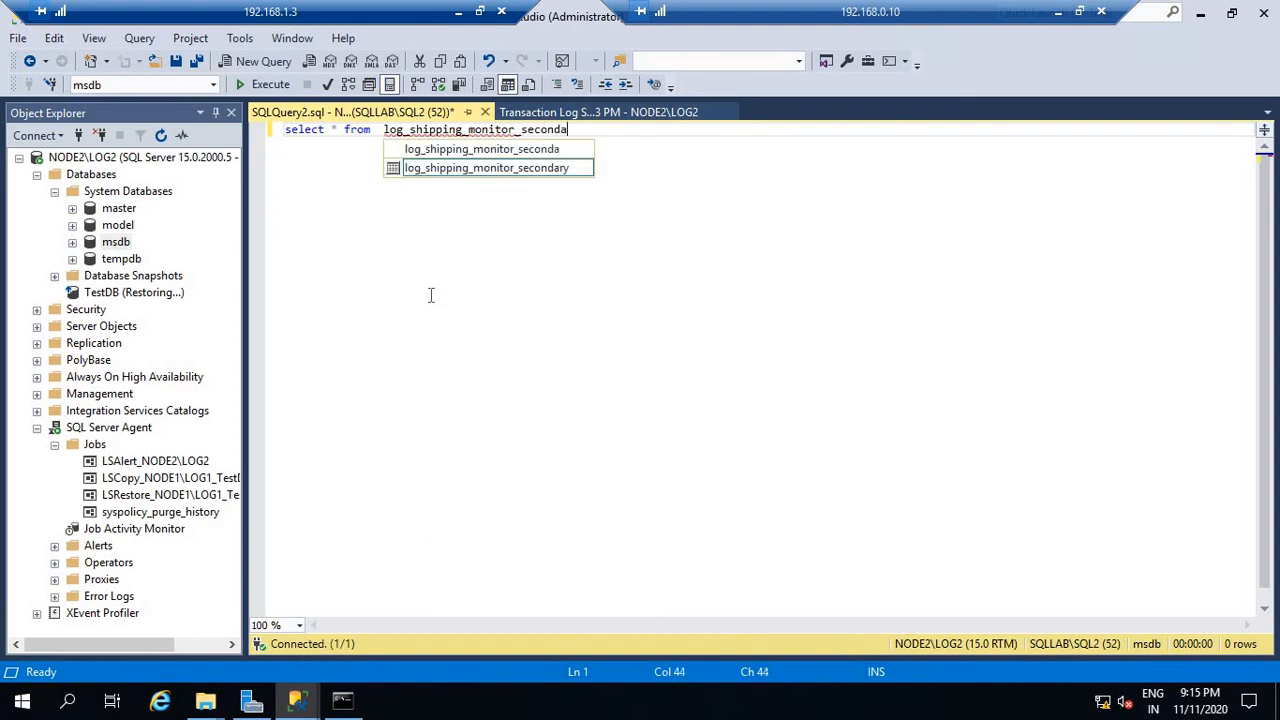
text(nda)
key(Down)
key(Return)
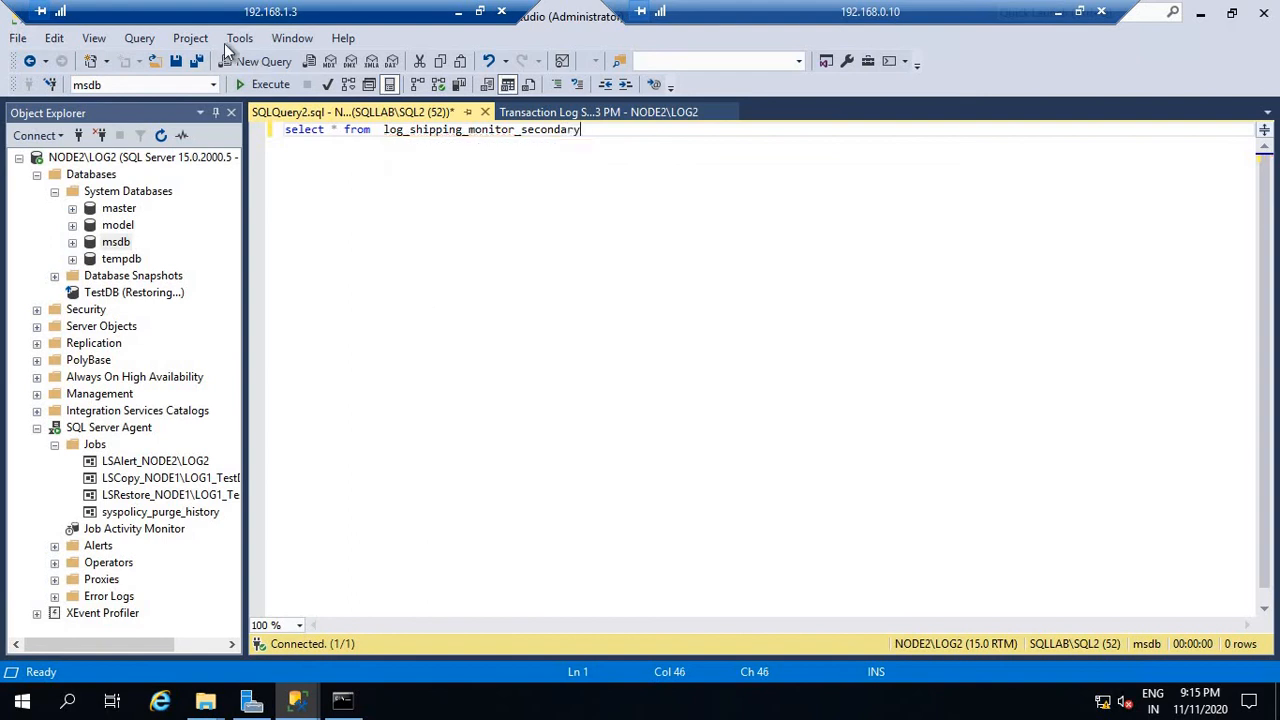
click(268, 86)
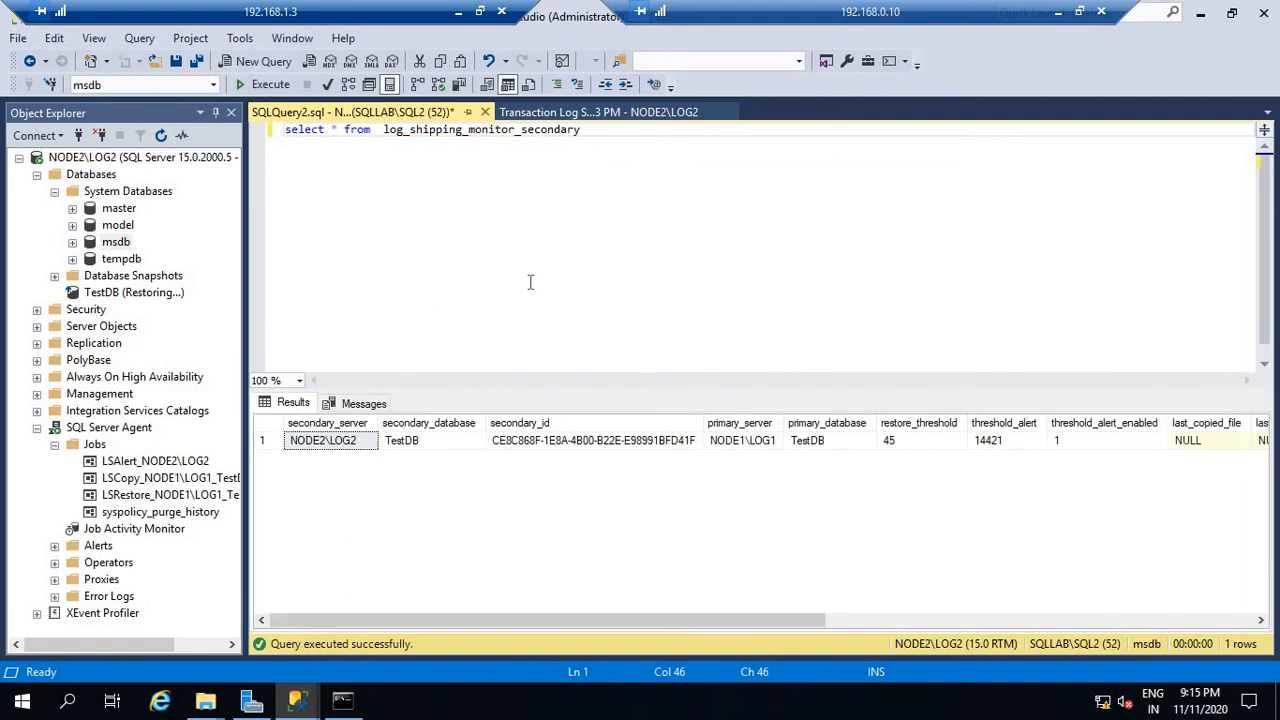
Examine the server, database, secondary ID and last restored date columns of the log_shipping_monitor_secondary result.
click(416, 443)
click(346, 446)
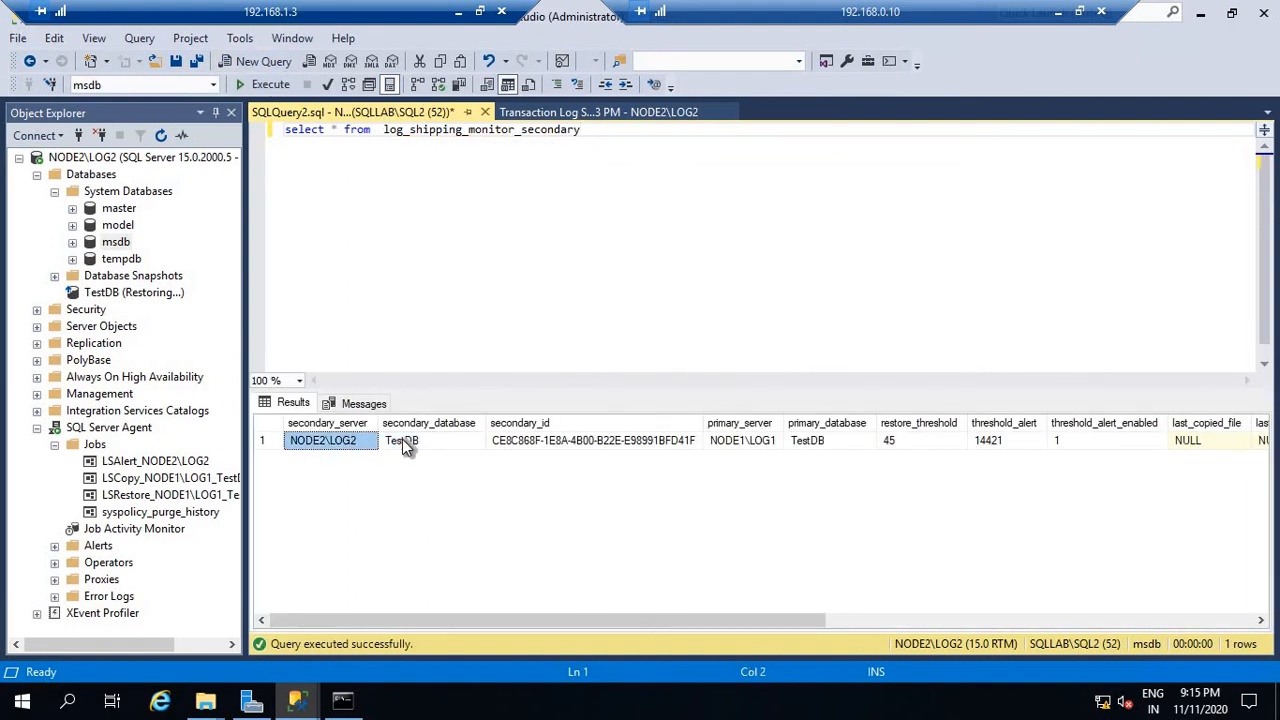
click(402, 439)
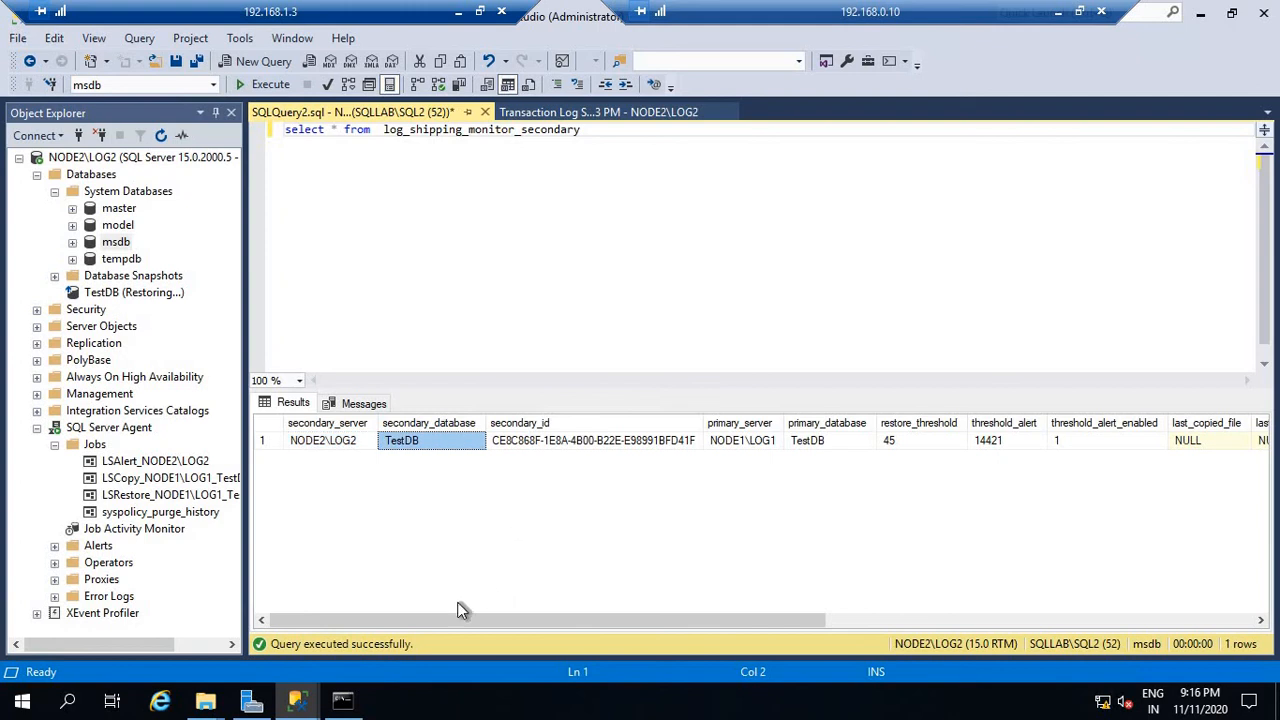
click(526, 442)
drag(447, 616, 593, 622)
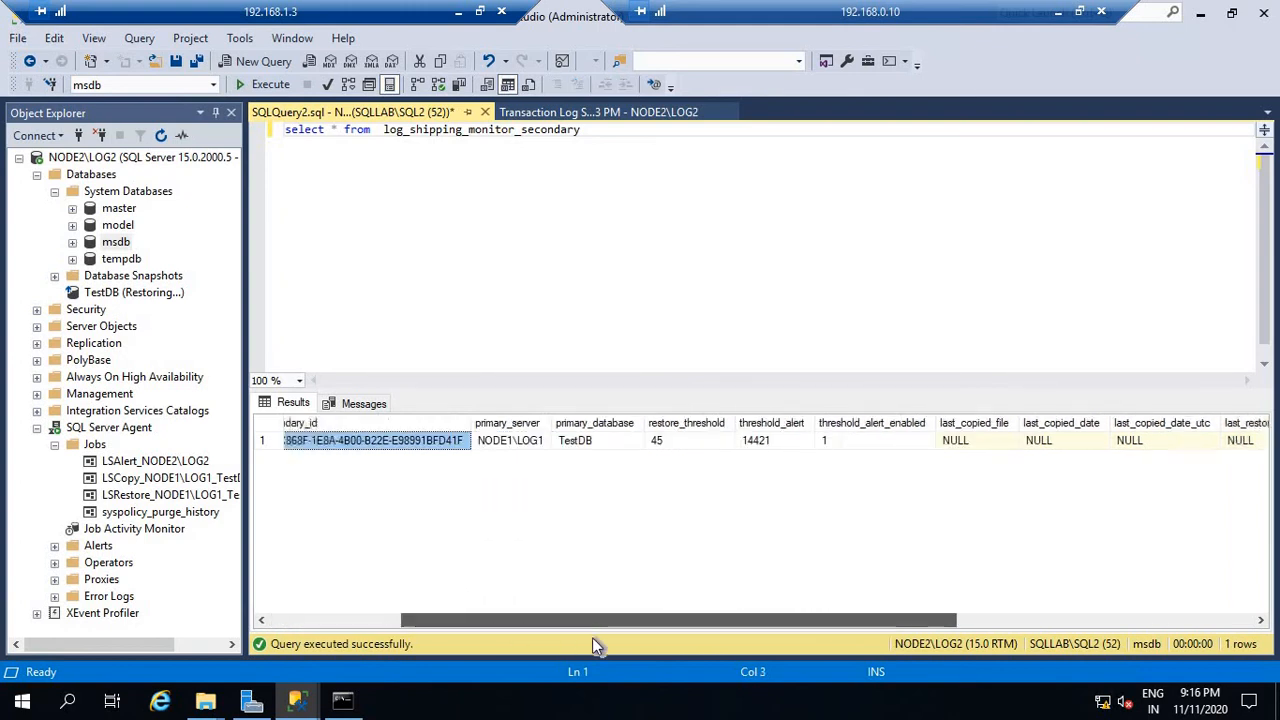
drag(679, 648, 785, 650)
click(1025, 445)
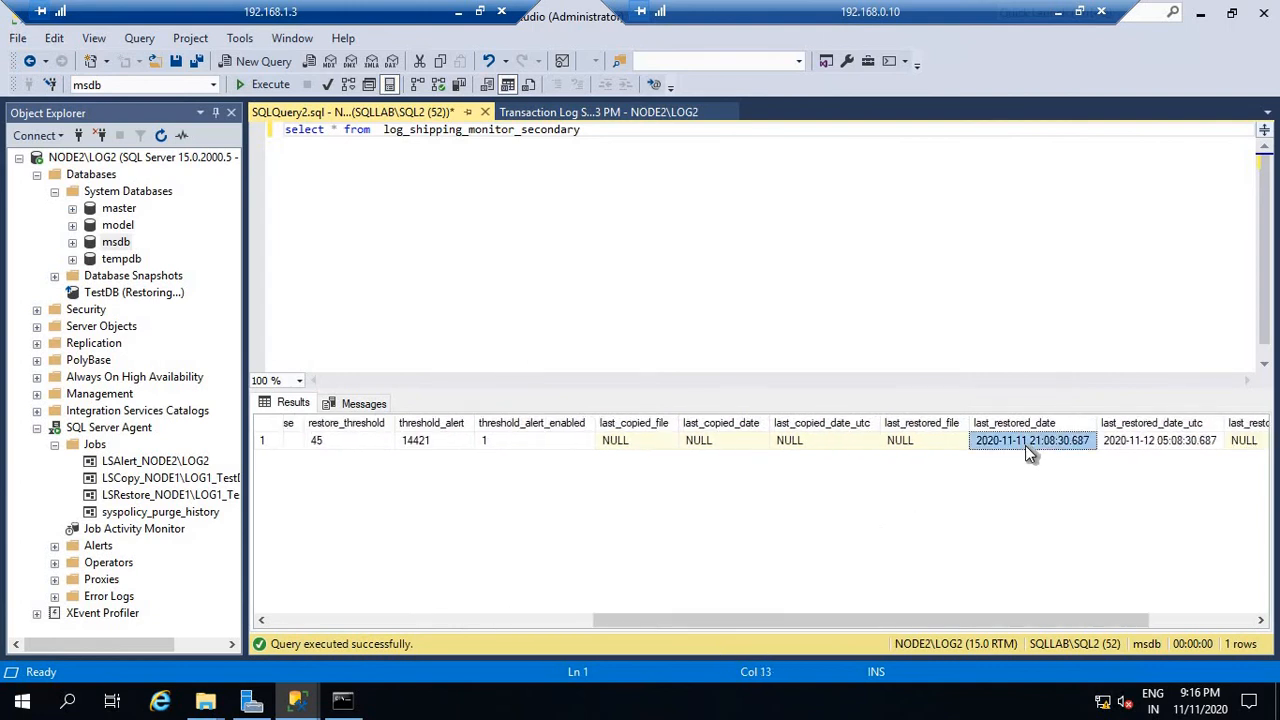
click(1158, 450)
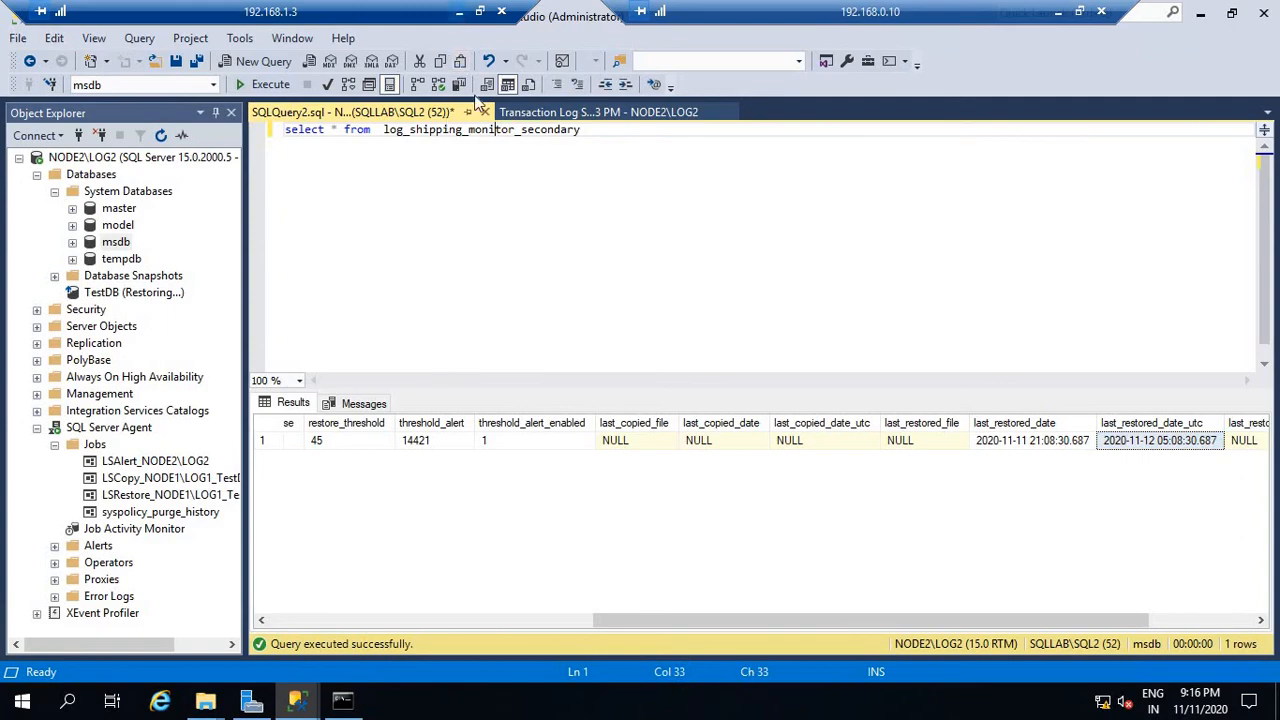
Minimize the 192.168.1.3 session, the command prompt, the Notepad notes and the 192.168.0.10 session to reach the local desktop.
click(458, 11)
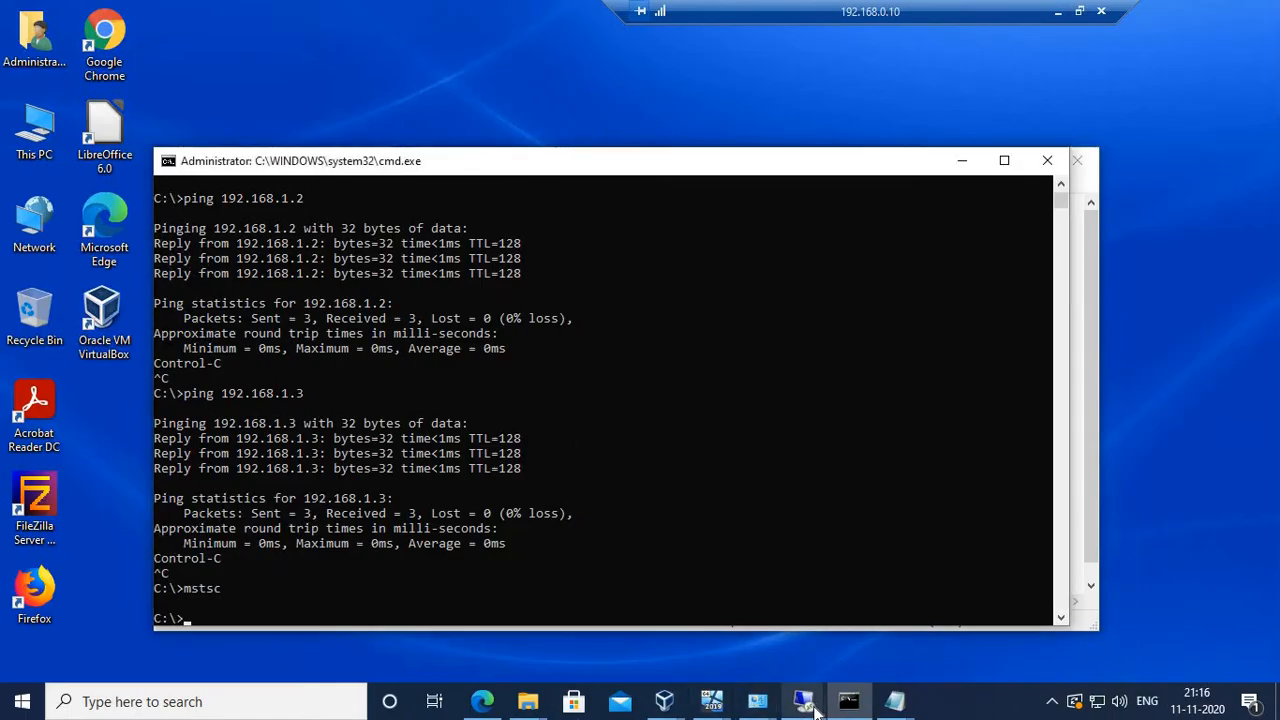
click(667, 333)
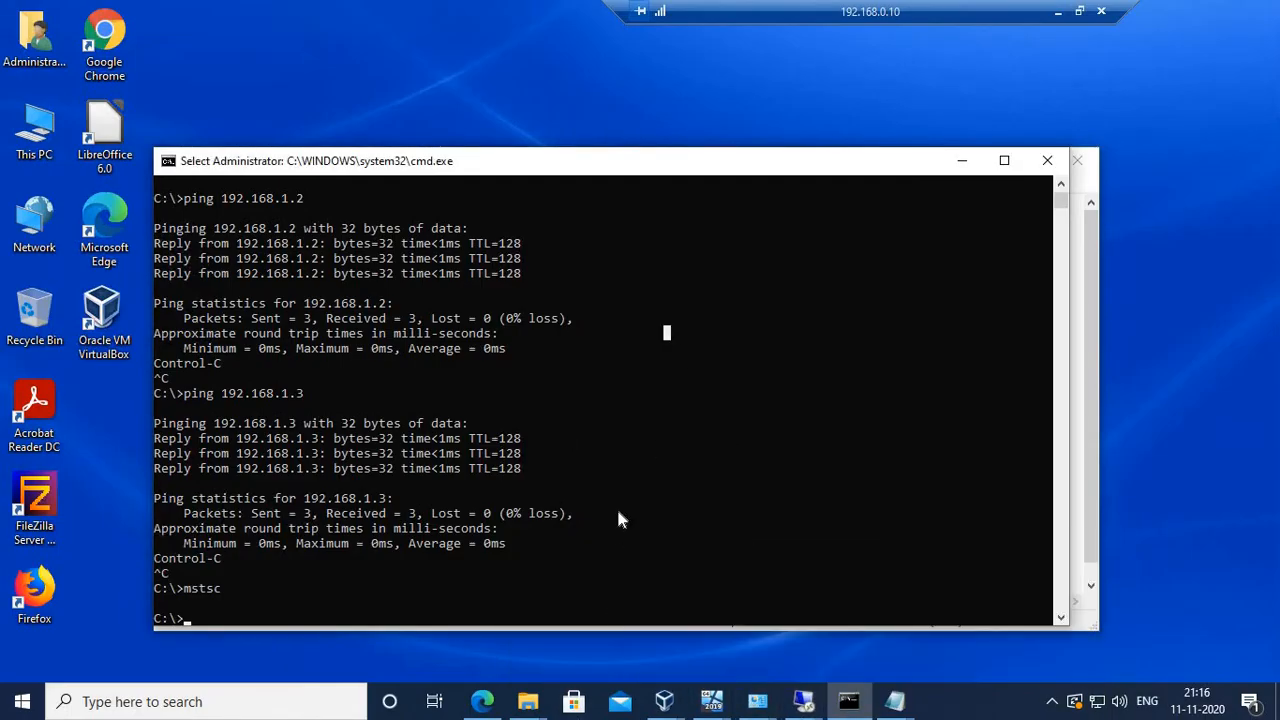
click(962, 162)
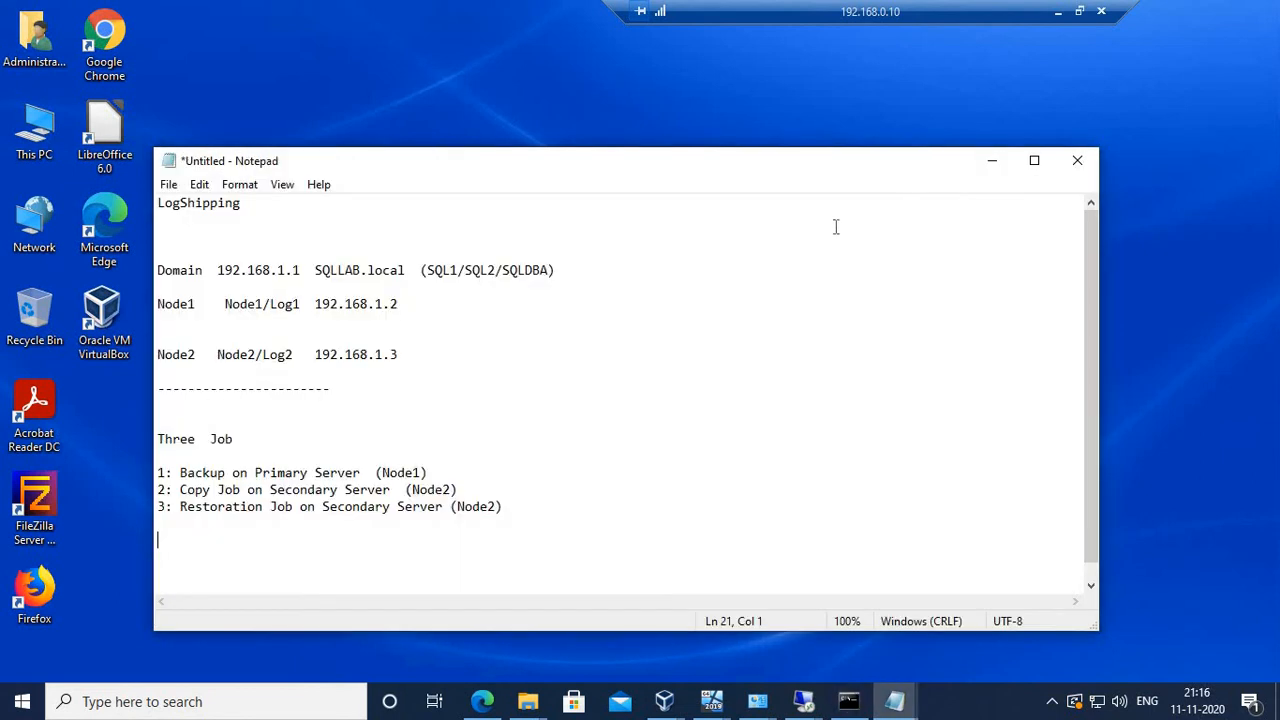
click(991, 161)
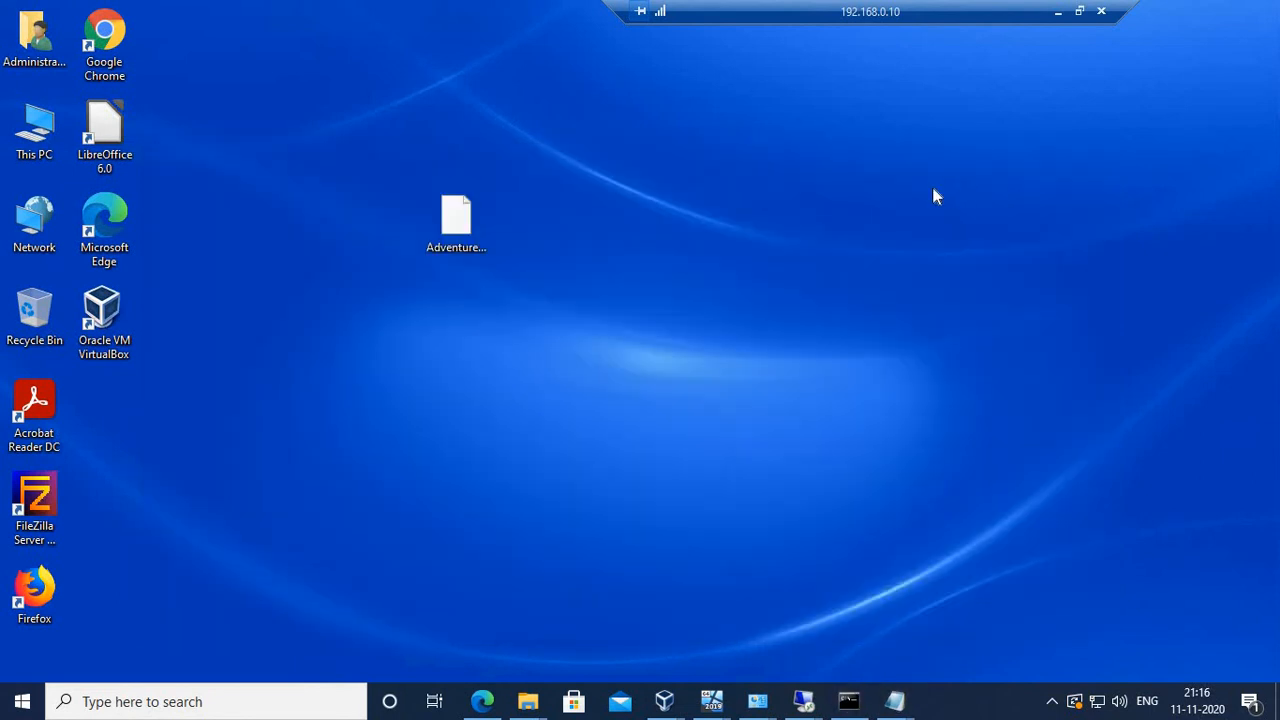
click(1062, 16)
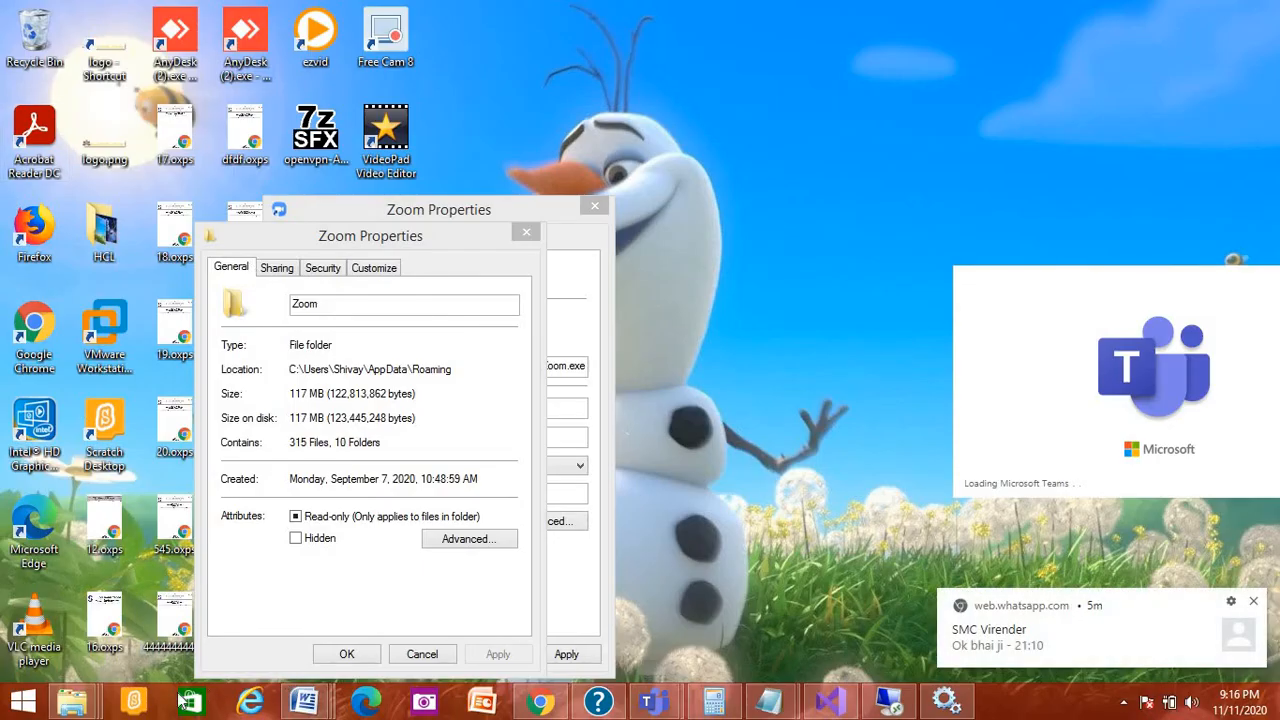
Switch to File Explorer and open the SQL-Tutorial folder in Documents.
mouse_move(75, 702)
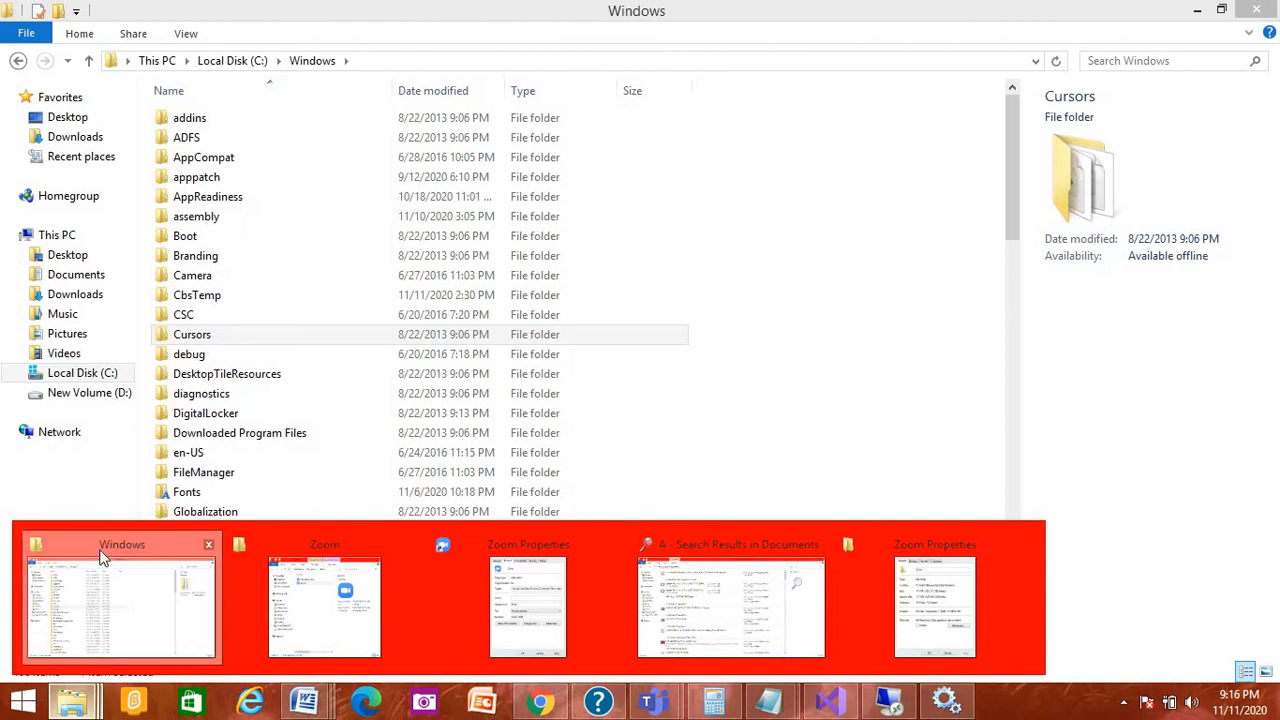
click(108, 548)
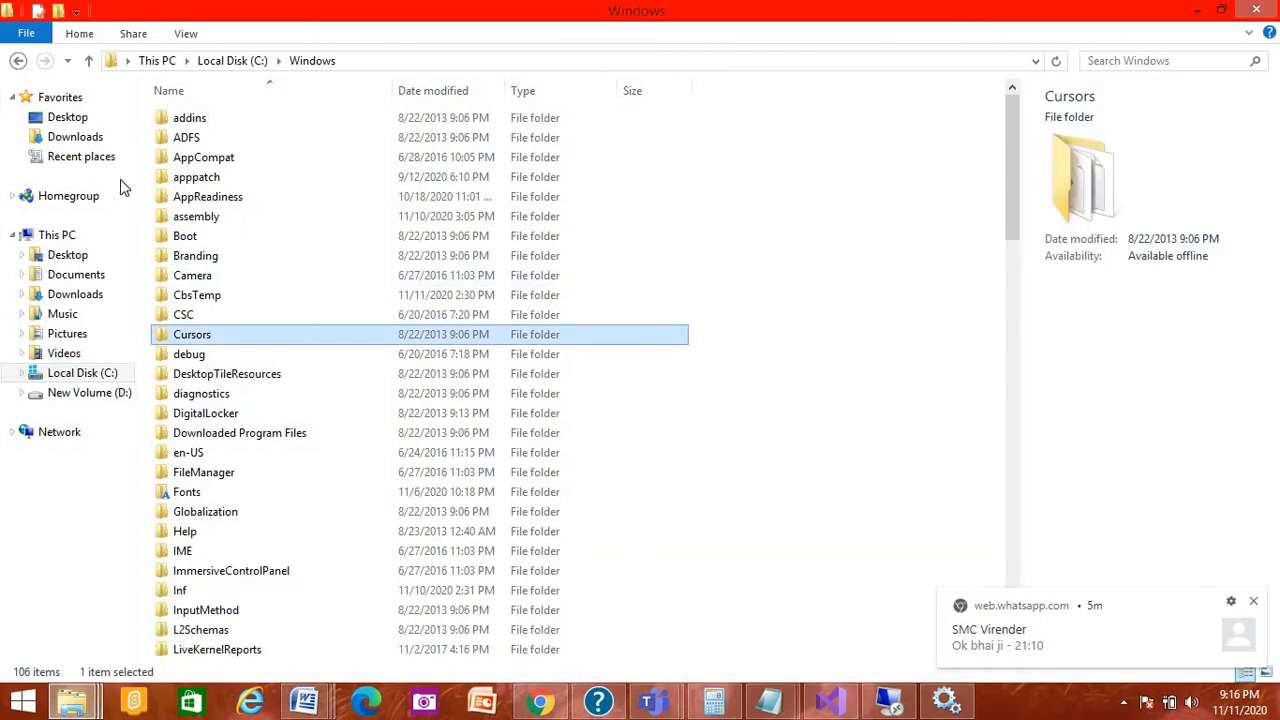
click(76, 274)
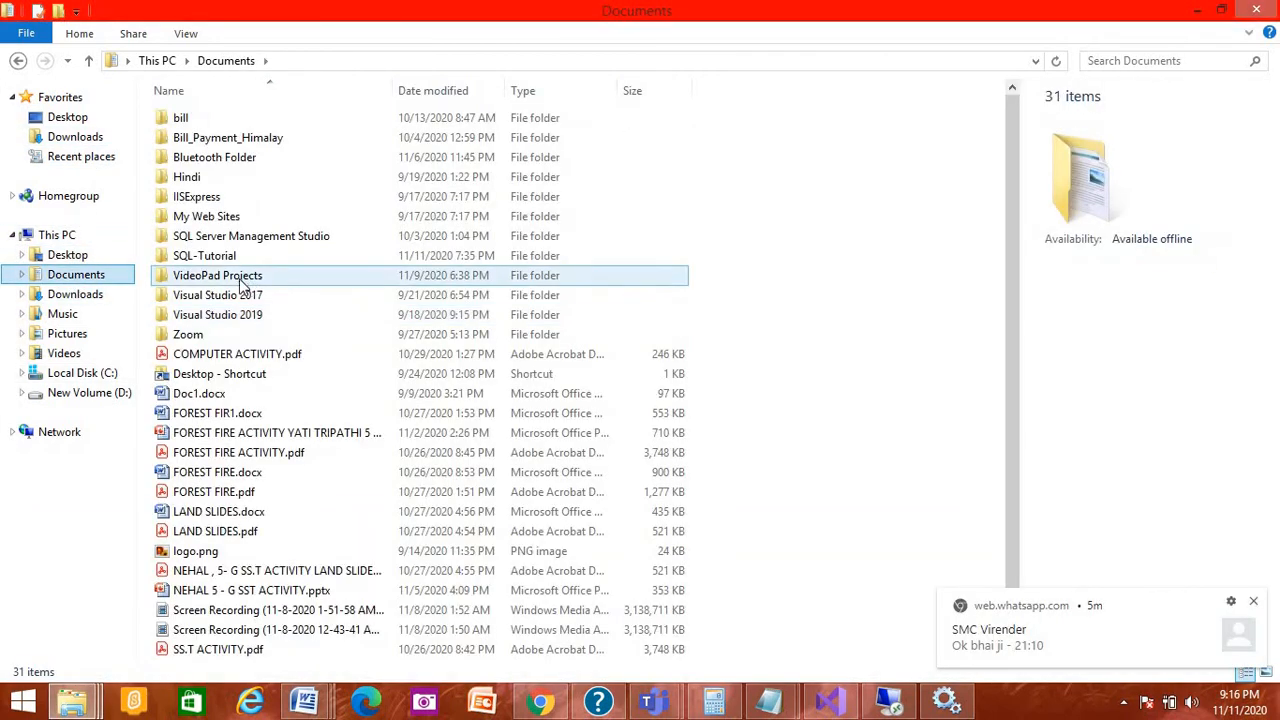
double_click(222, 257)
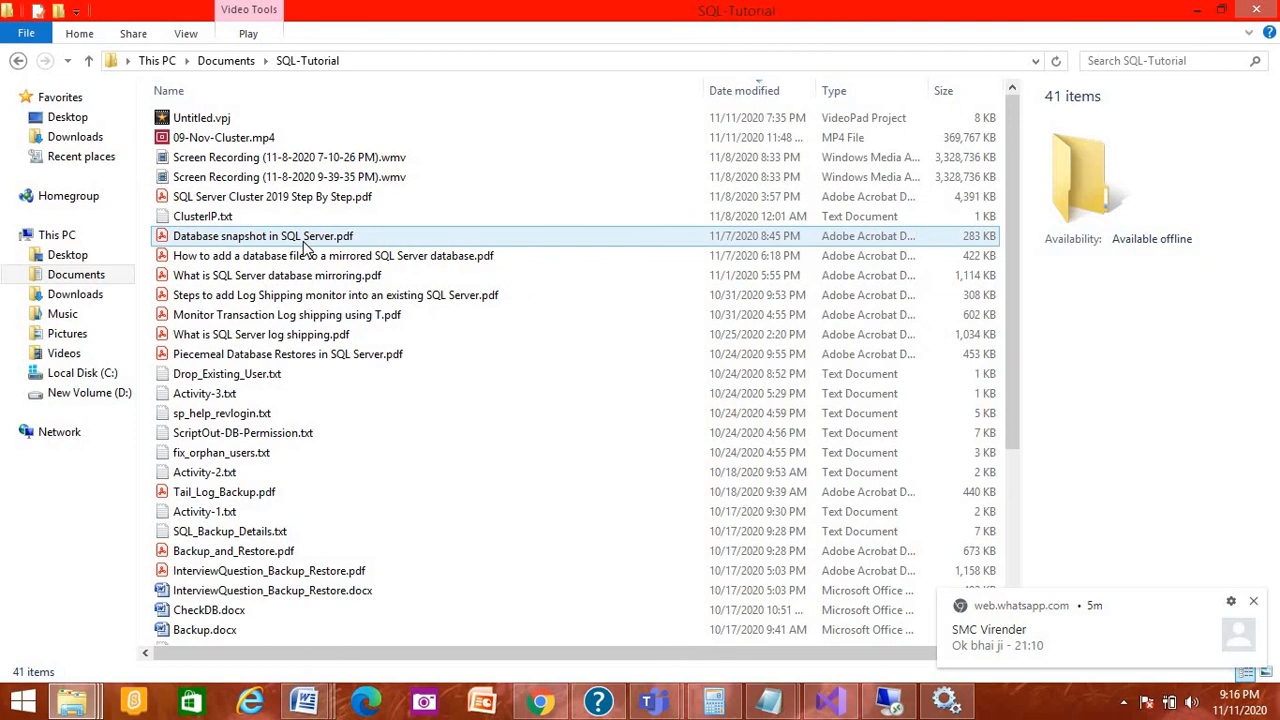
Open "What is SQL Server log shipping.pdf" and "Monitor Transaction Log shipping using T.pdf", and show the first one maximized in Acrobat Reader.
click(337, 337)
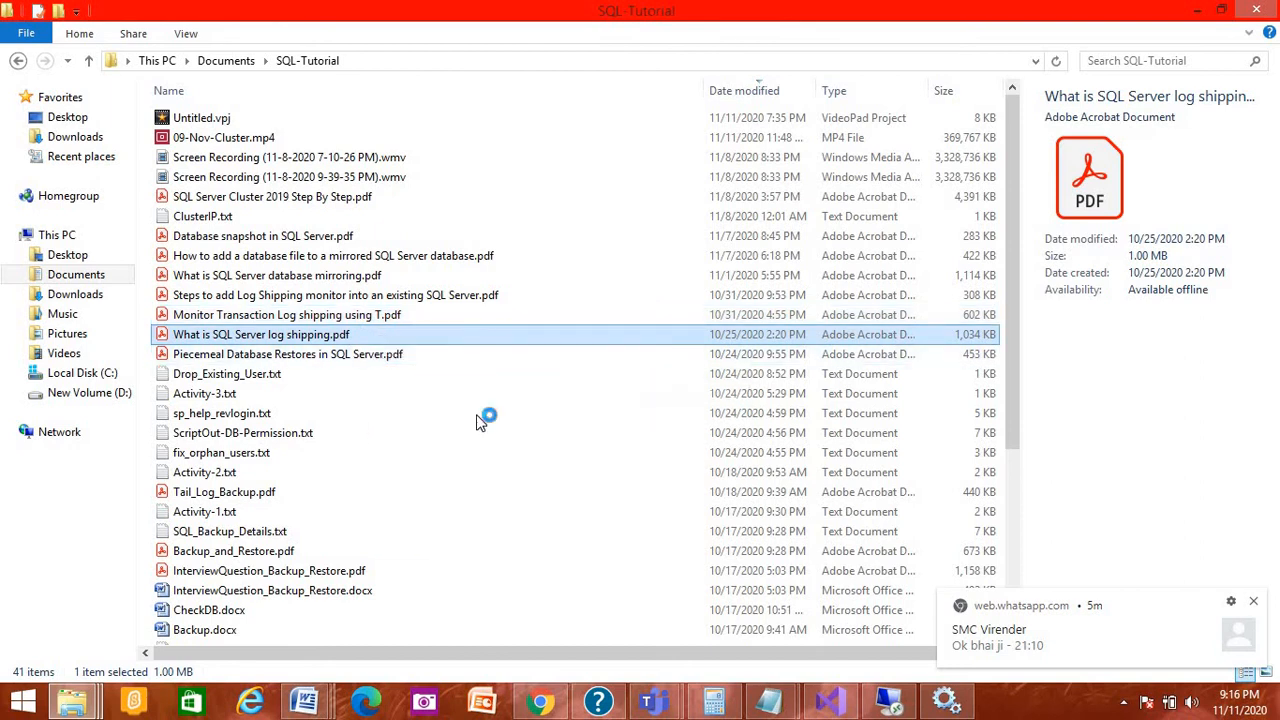
click(310, 315)
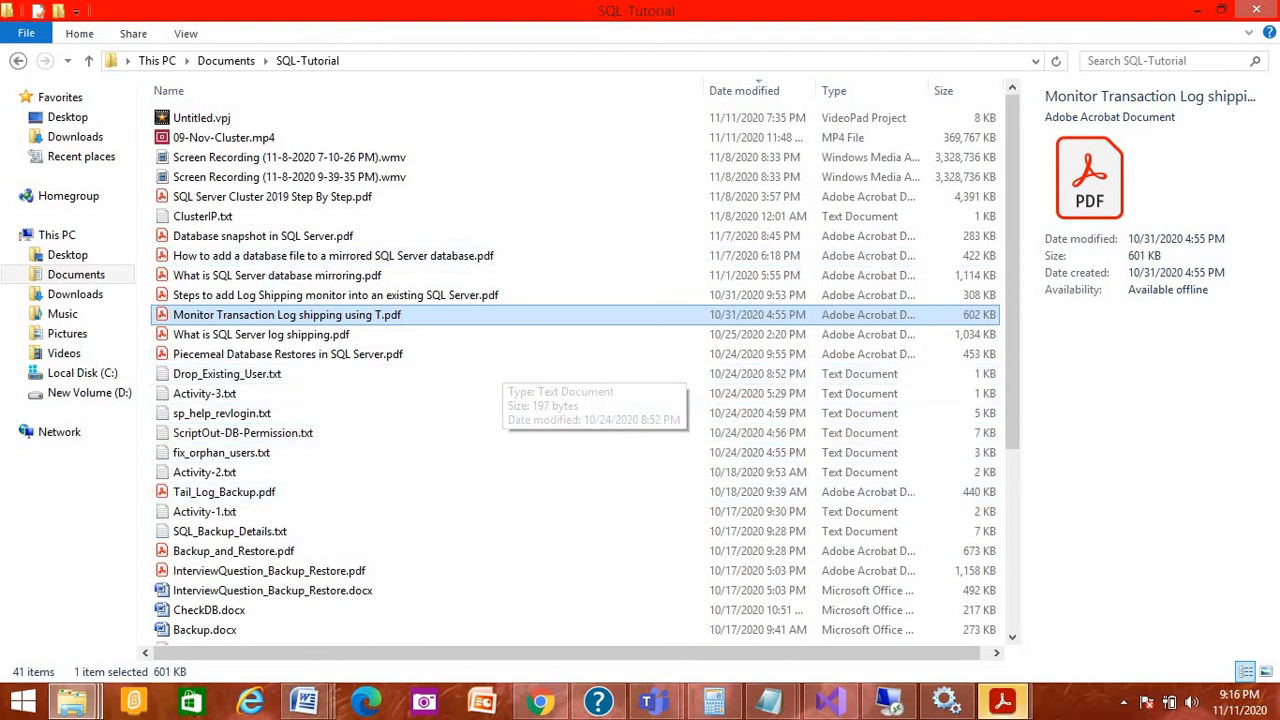
click(1008, 703)
click(880, 539)
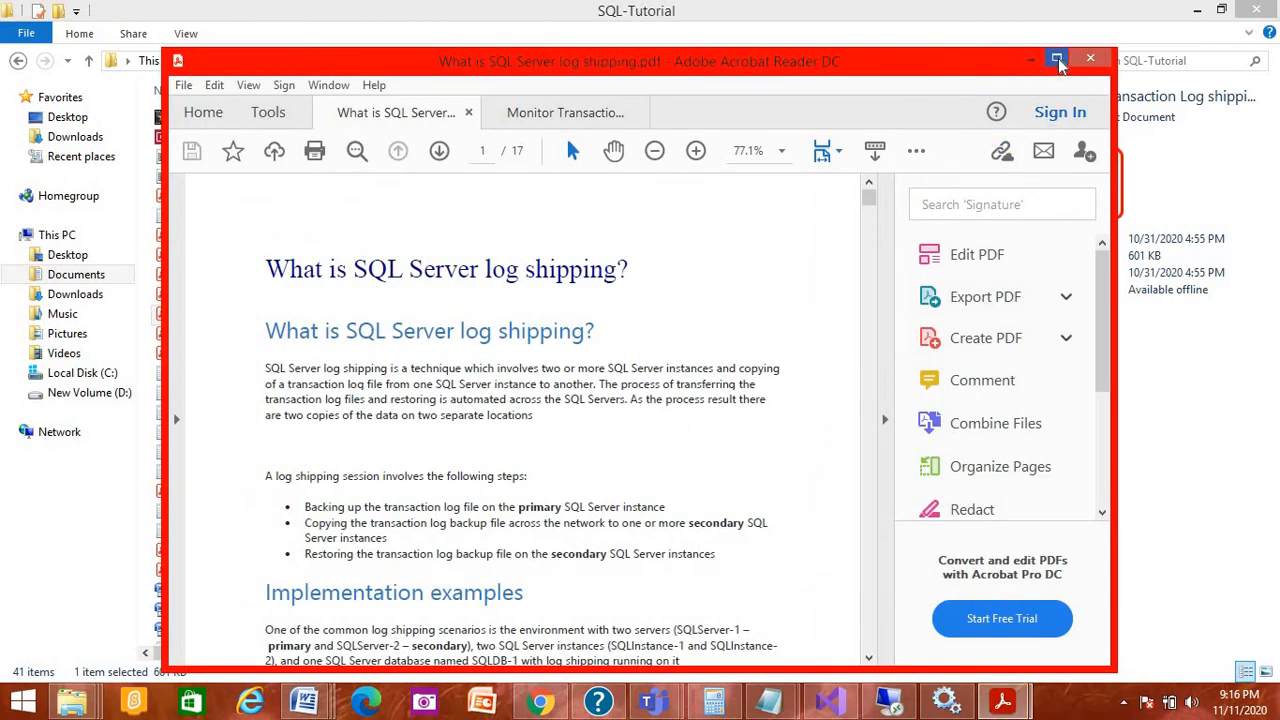
click(1056, 60)
Read through the log shipping PDF, covering implementation examples, operating modes, advantages and disadvantages, and the setup steps.
scroll(591, 416, down, 10)
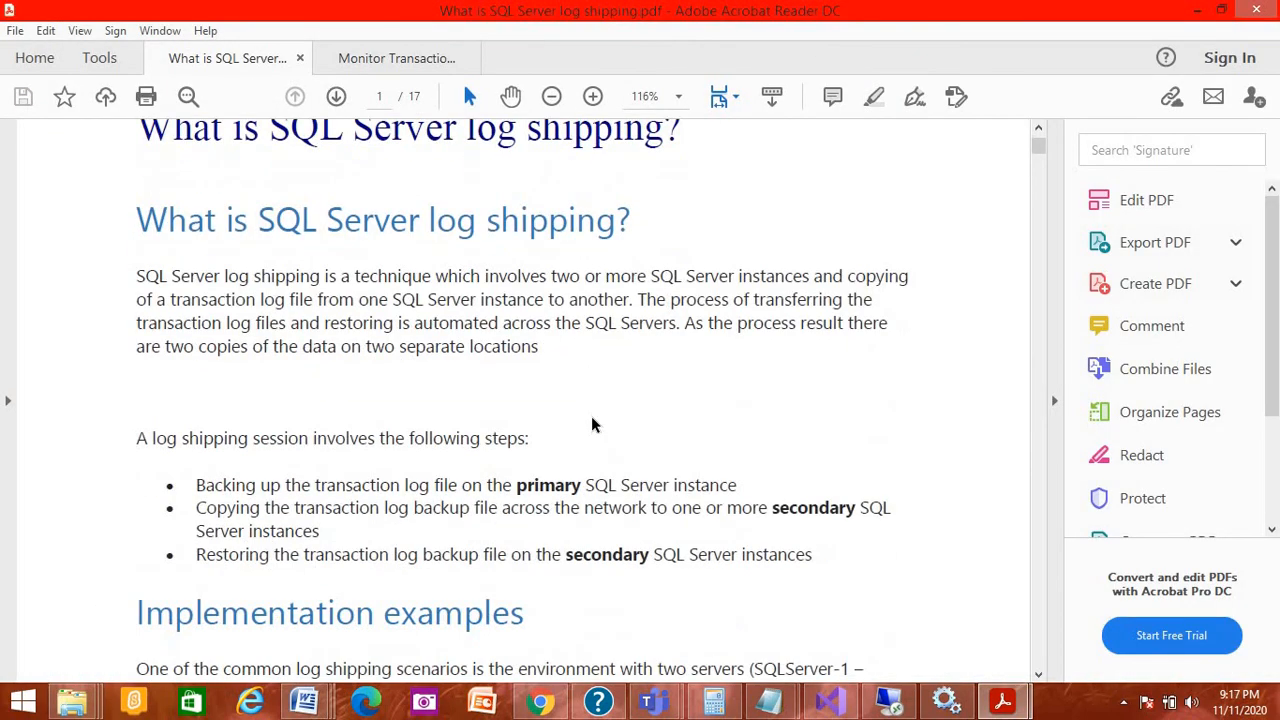
scroll(591, 425, down, 20)
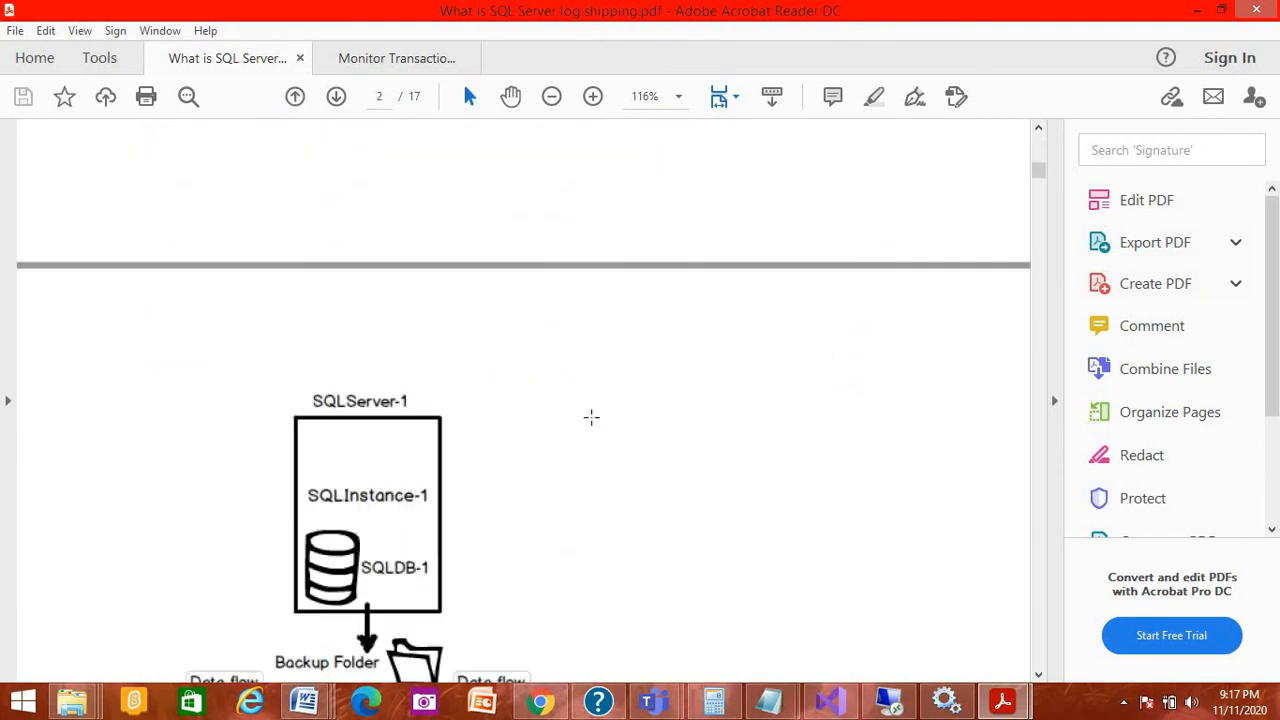
scroll(593, 427, down, 5)
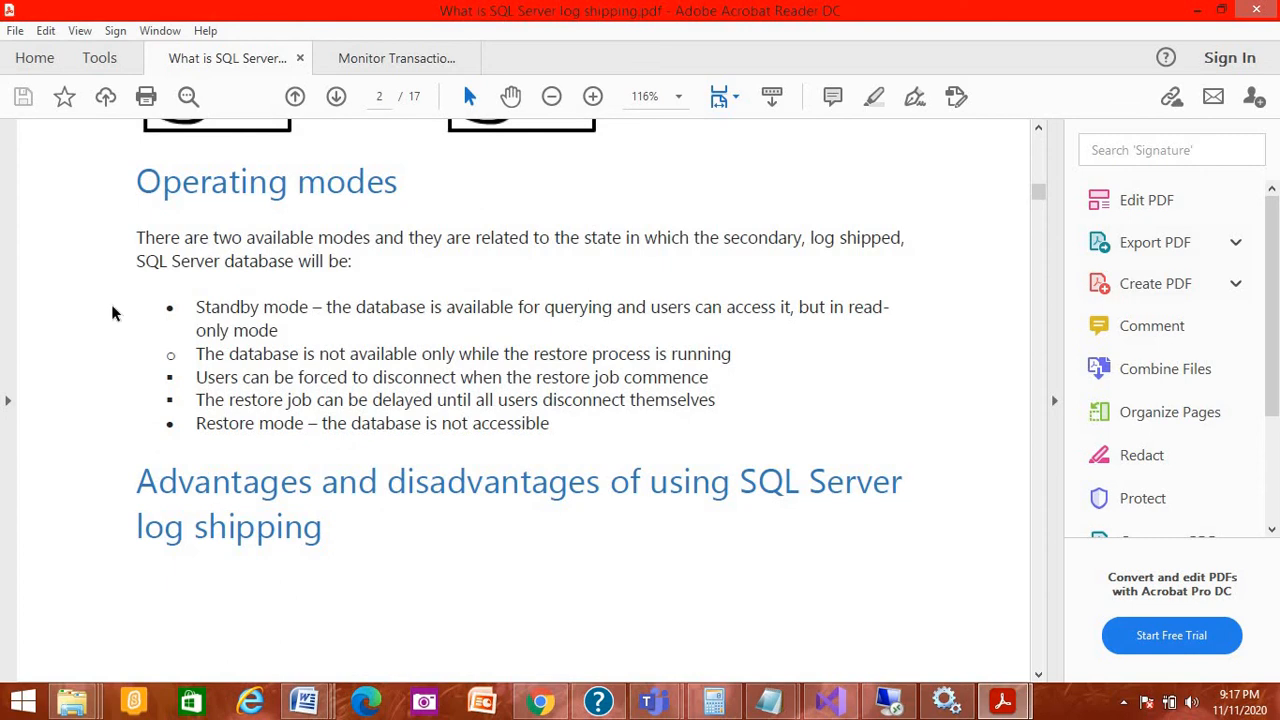
scroll(444, 413, down, 15)
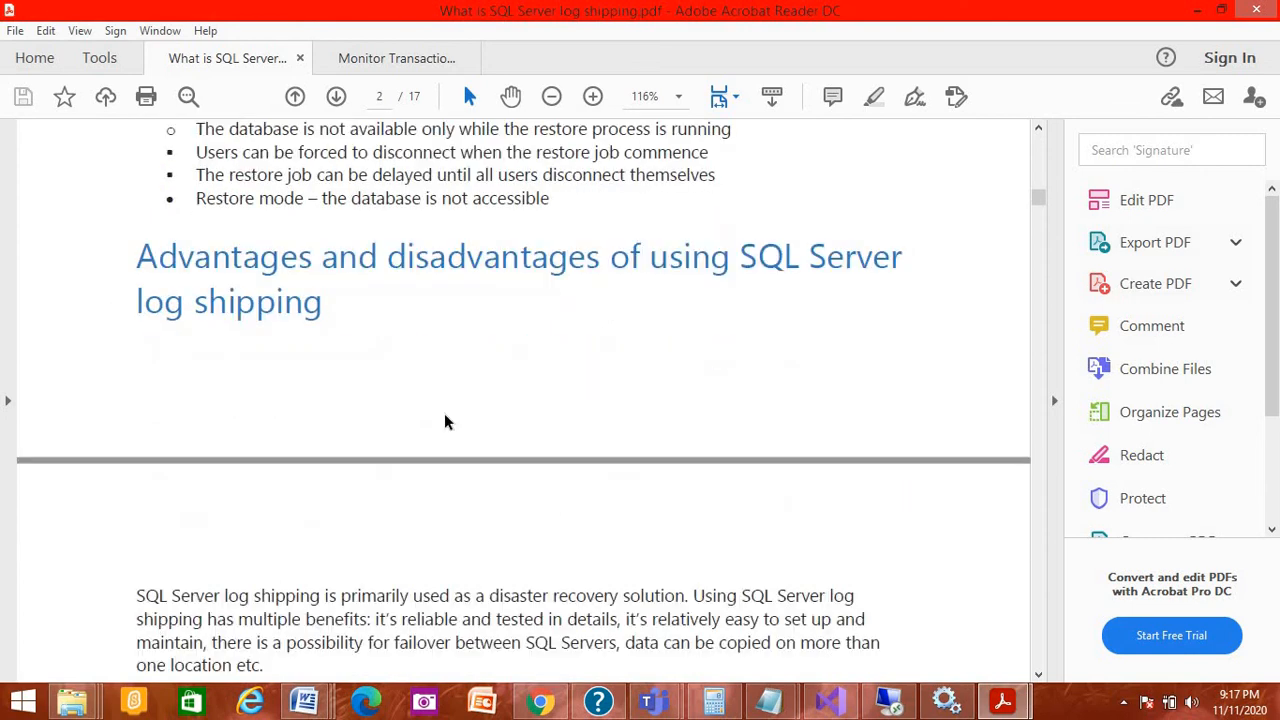
scroll(445, 422, down, 9)
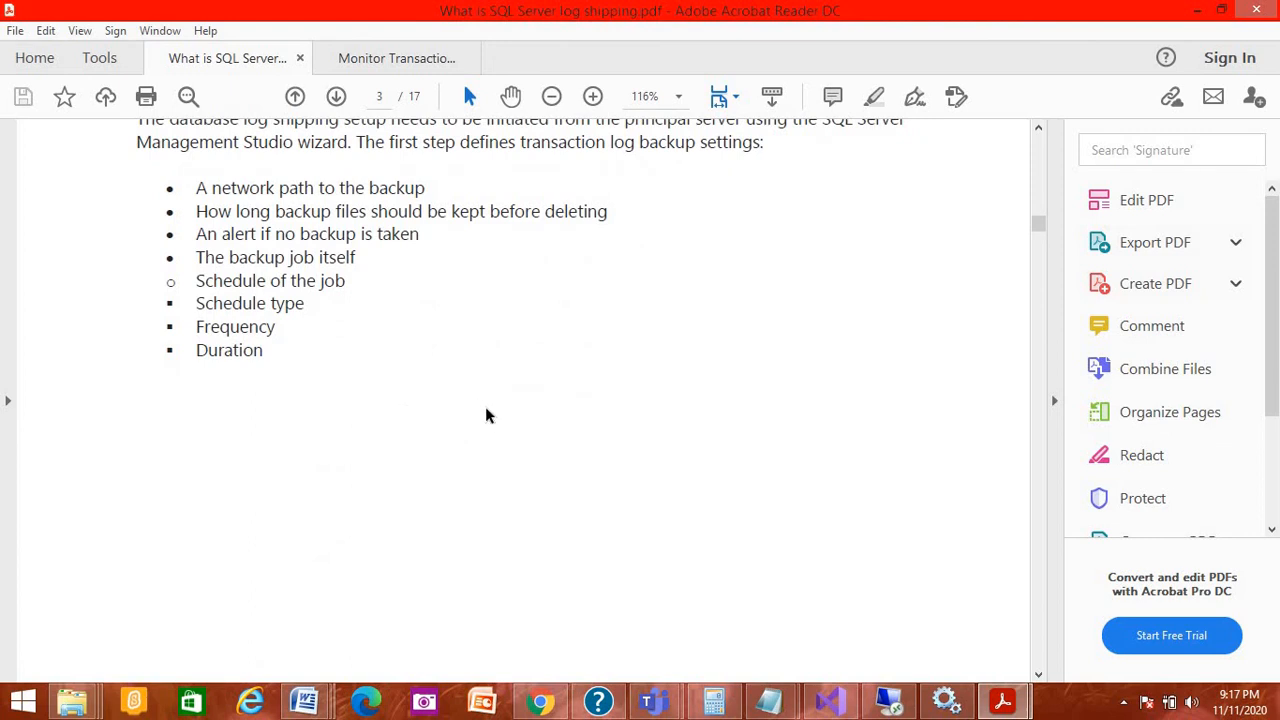
scroll(490, 416, down, 15)
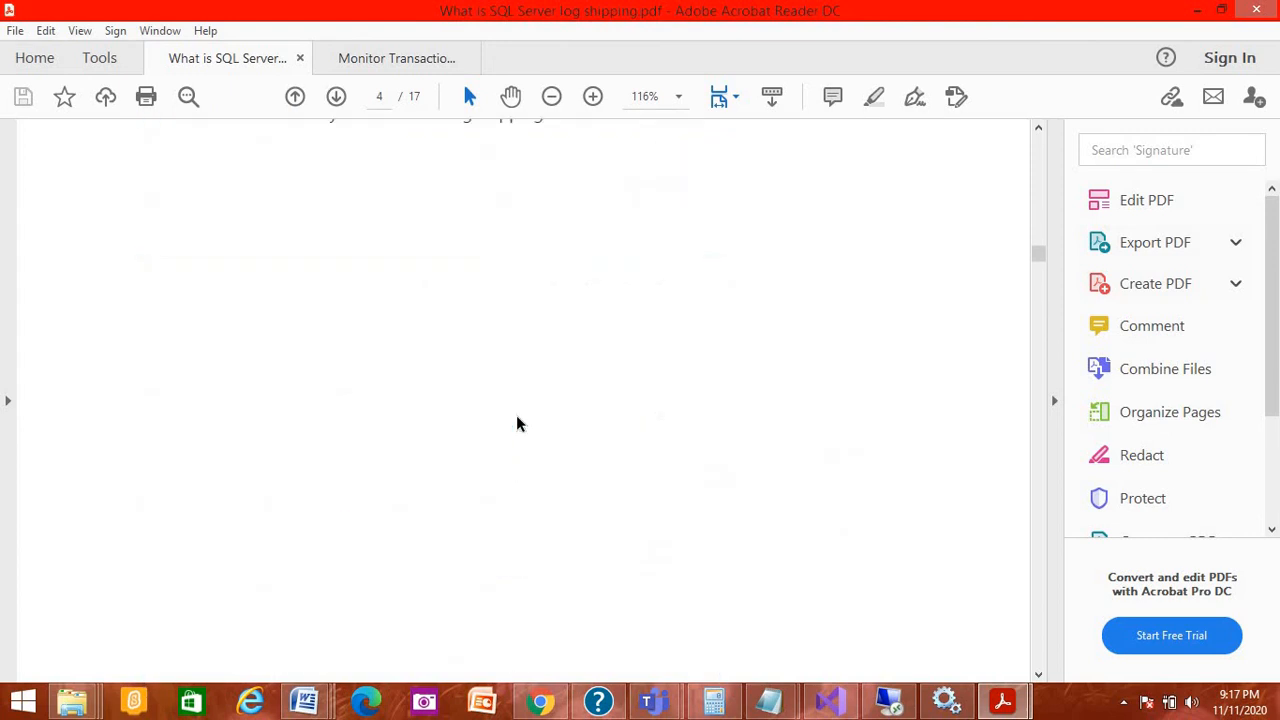
scroll(516, 424, down, 12)
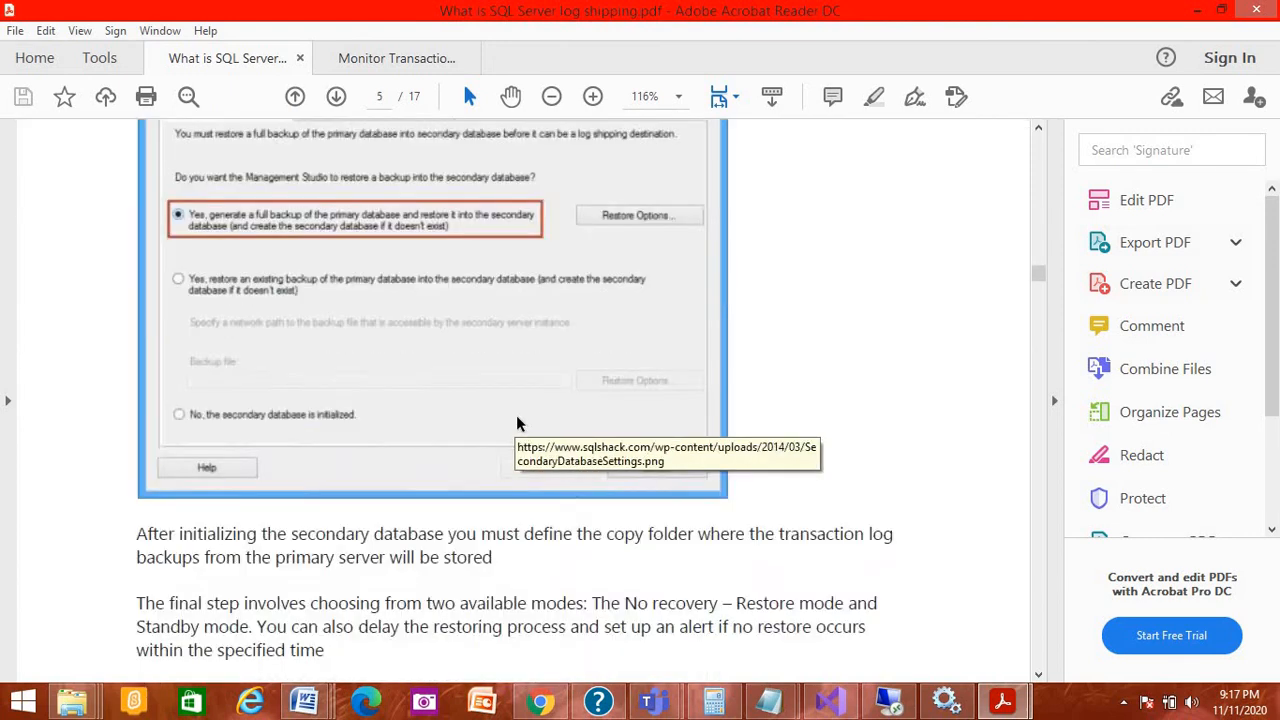
scroll(516, 424, down, 15)
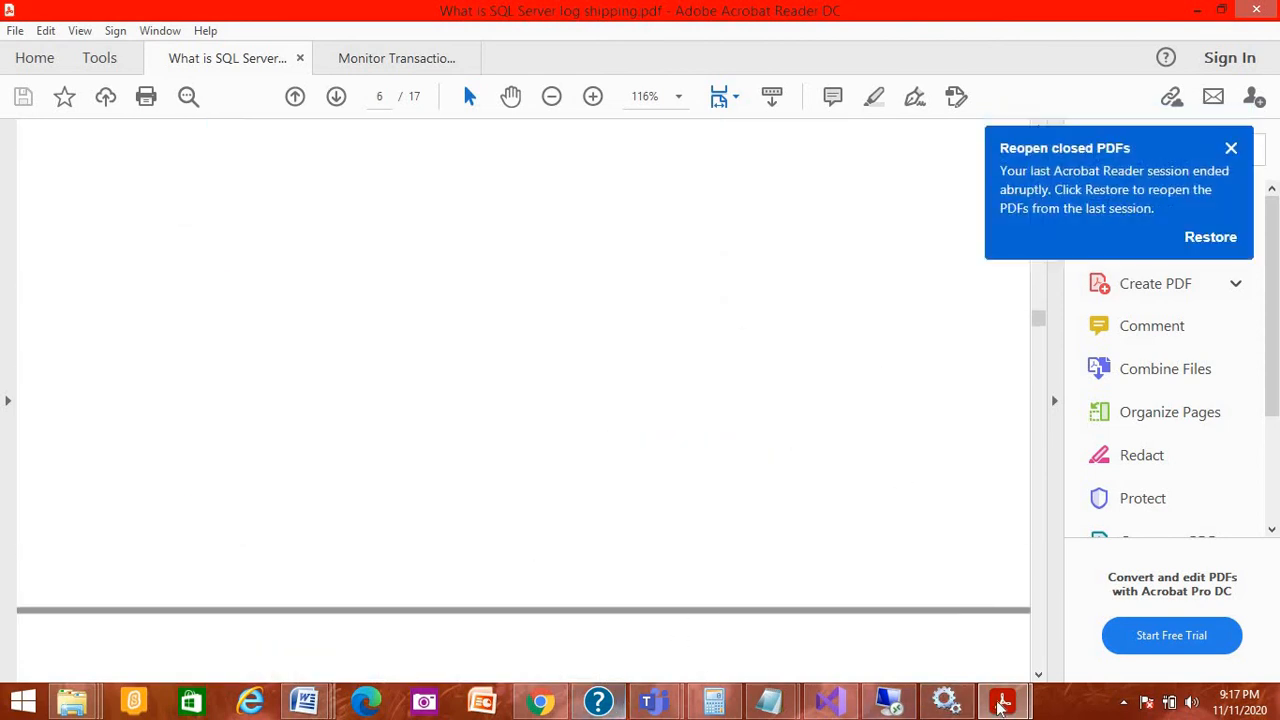
Bring up the Monitor Transaction Log shipping PDF and find the passage on the log_shipping_monitor_primary and log_shipping_monitor_secondary tables.
mouse_move(1003, 703)
click(1103, 610)
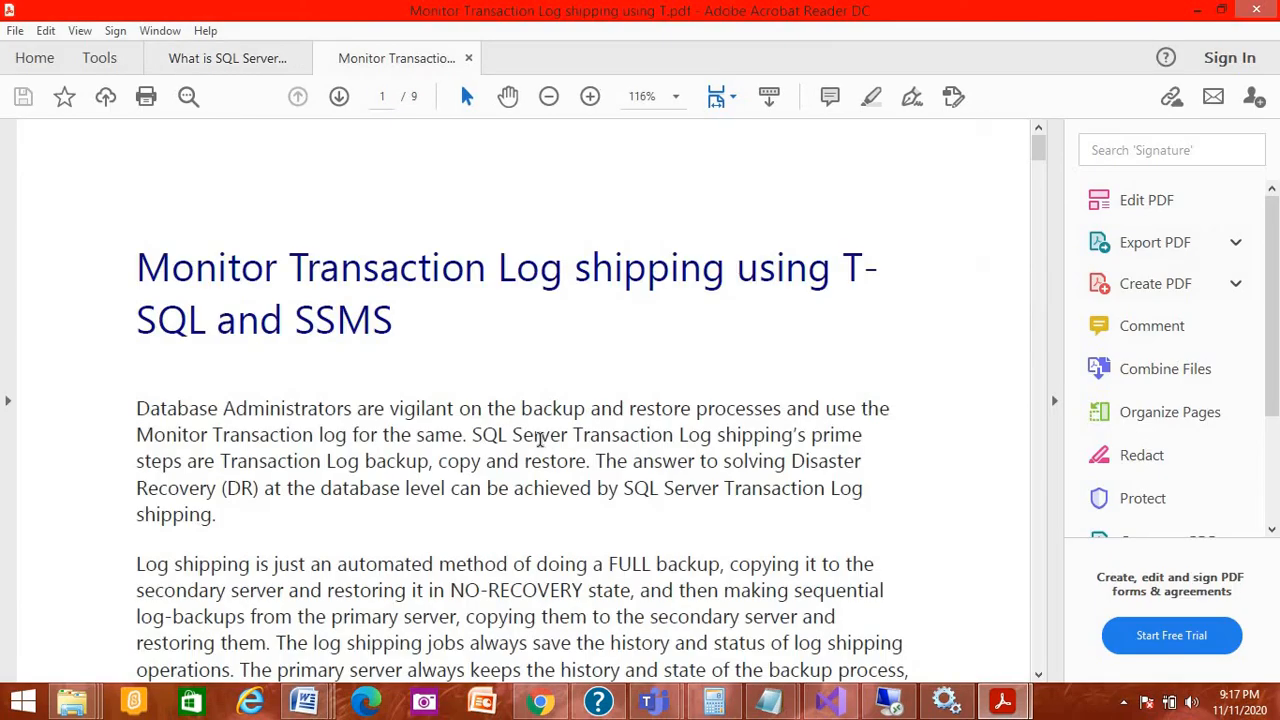
scroll(545, 435, down, 5)
scroll(560, 422, down, 4)
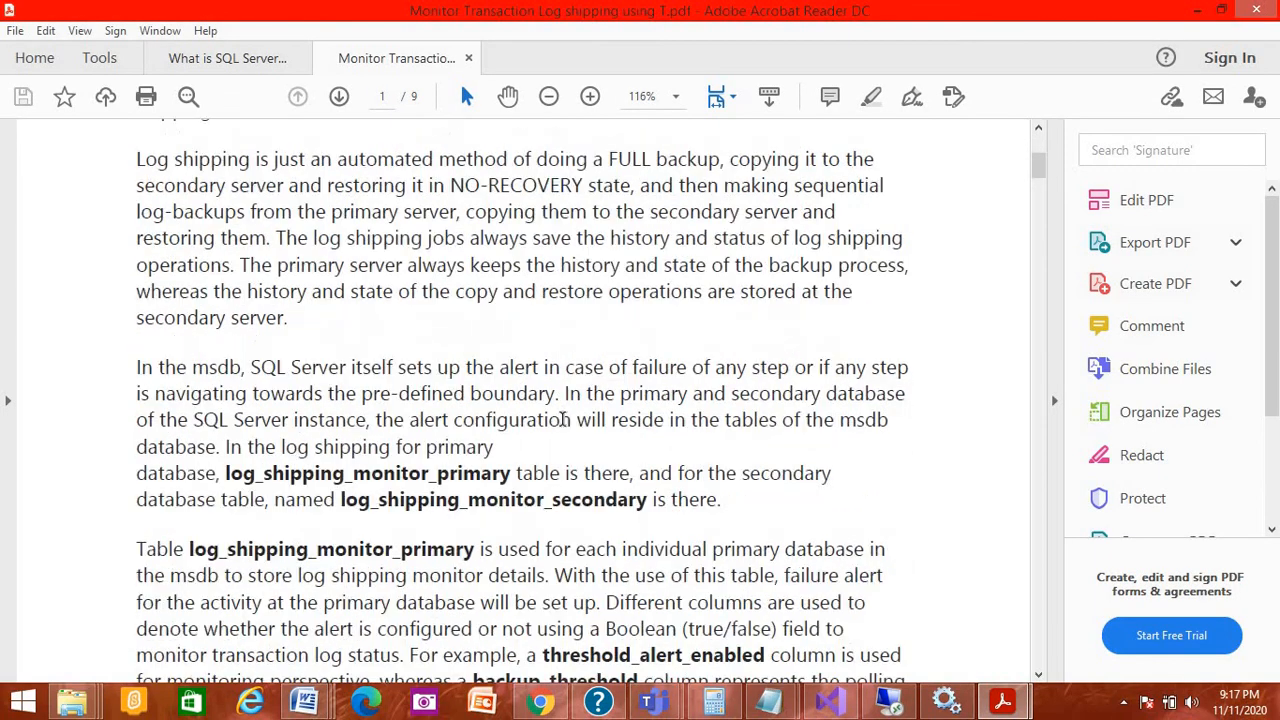
scroll(563, 419, down, 4)
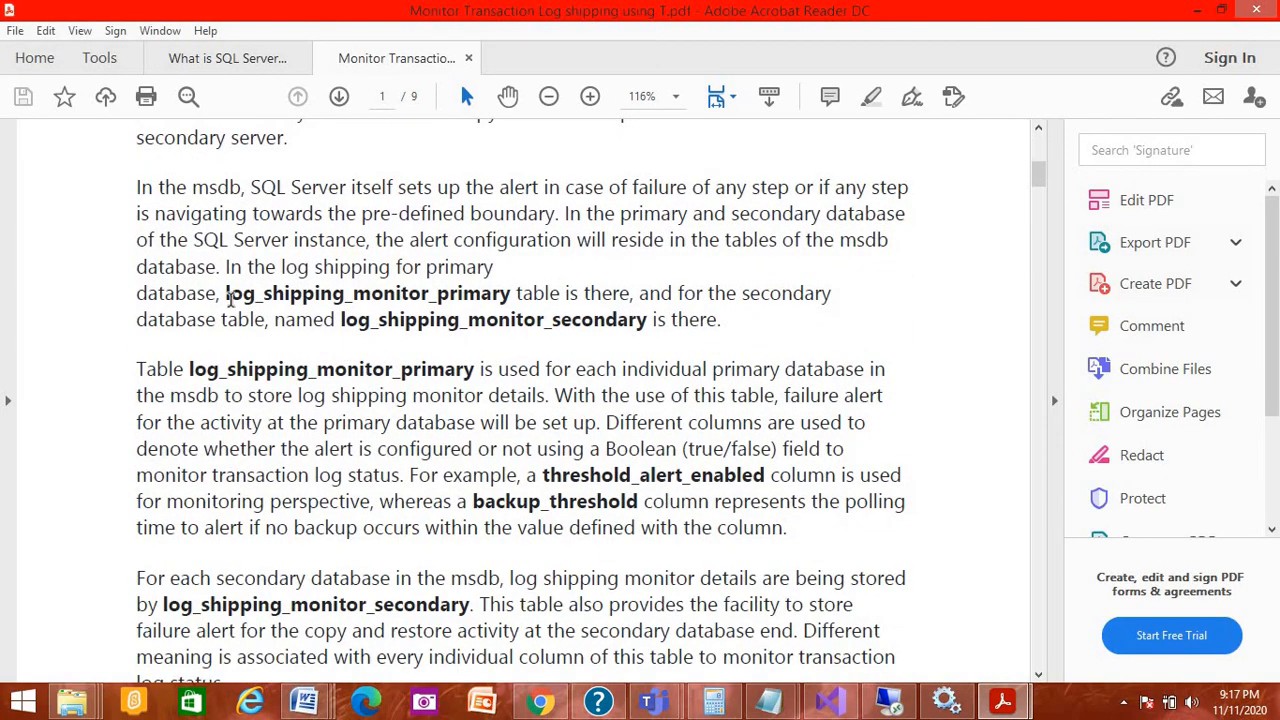
drag(225, 293, 492, 293)
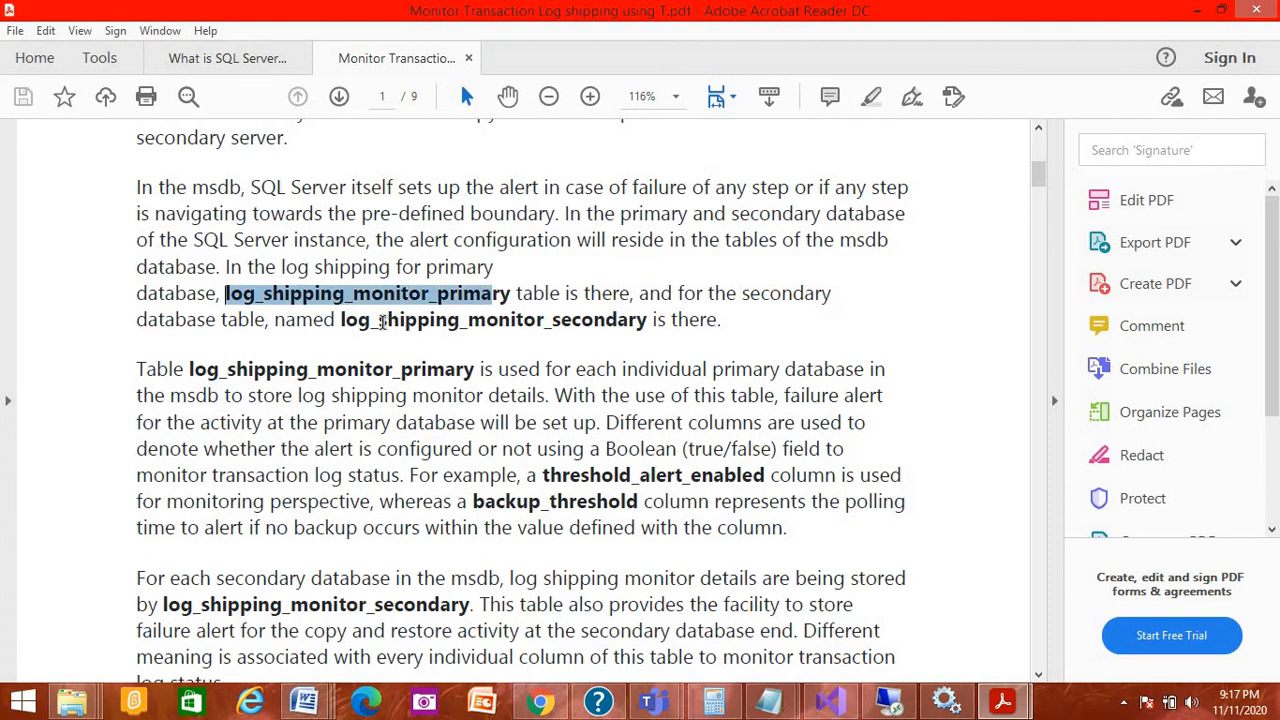
drag(340, 319, 648, 320)
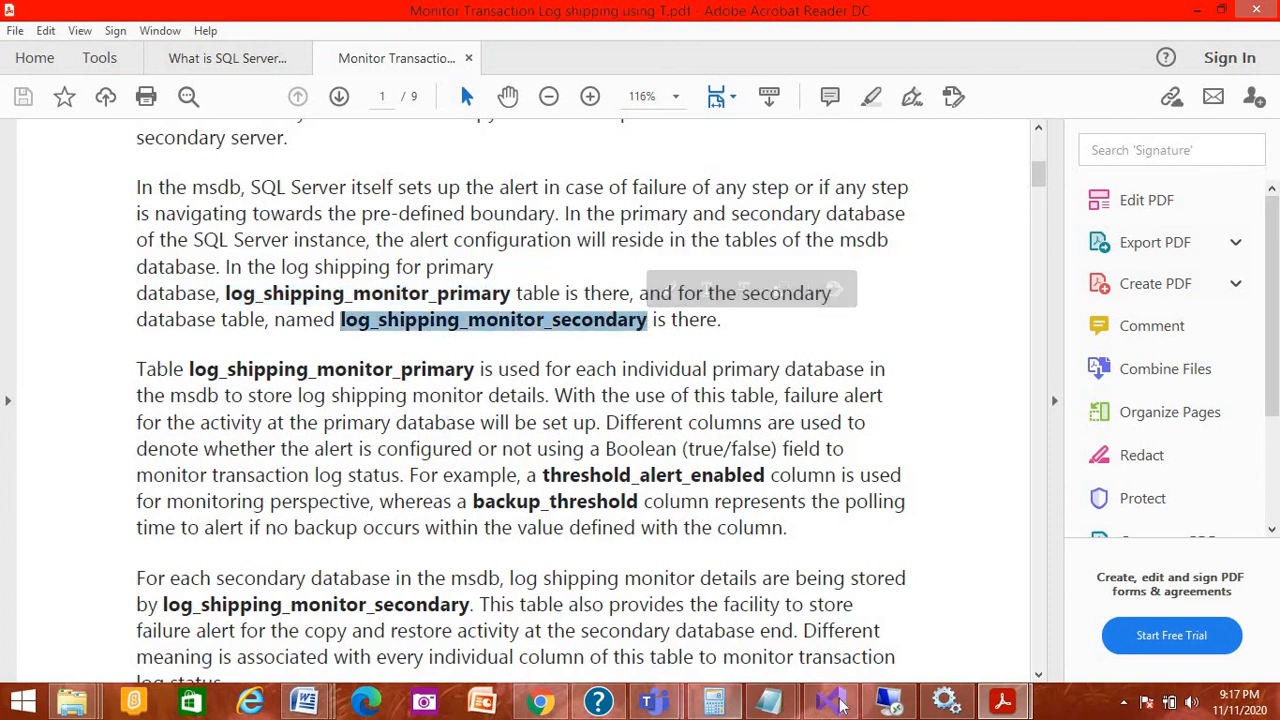
Switch back to the remote SQL Server Management Studio session and run select * from log_shipping_primary_databases below the existing query.
click(890, 701)
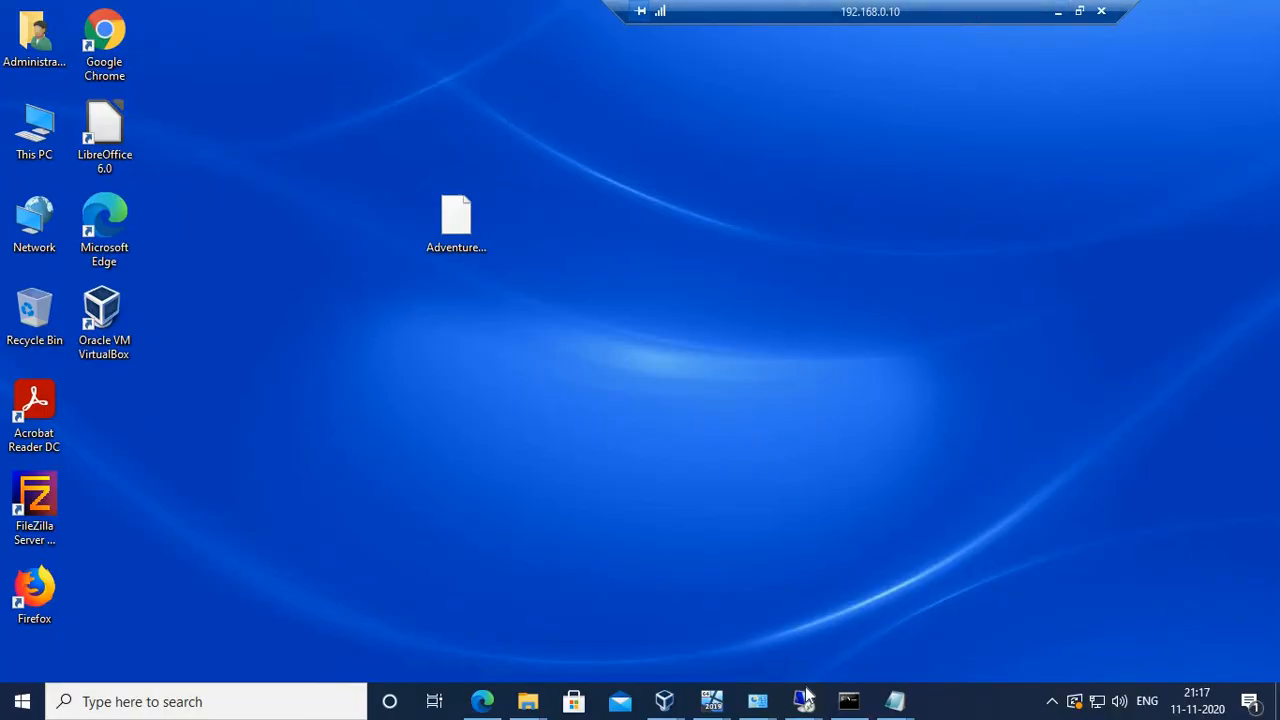
click(787, 555)
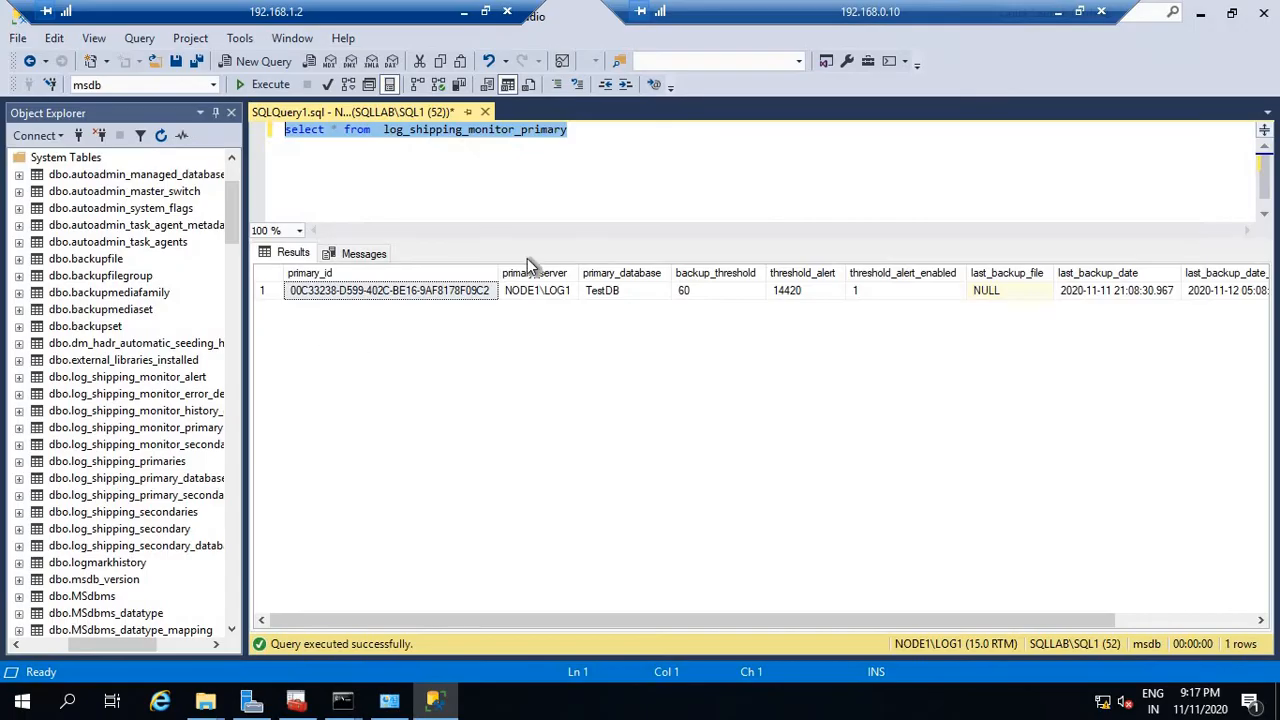
click(641, 130)
key(Return)
key(Return)
key(Return)
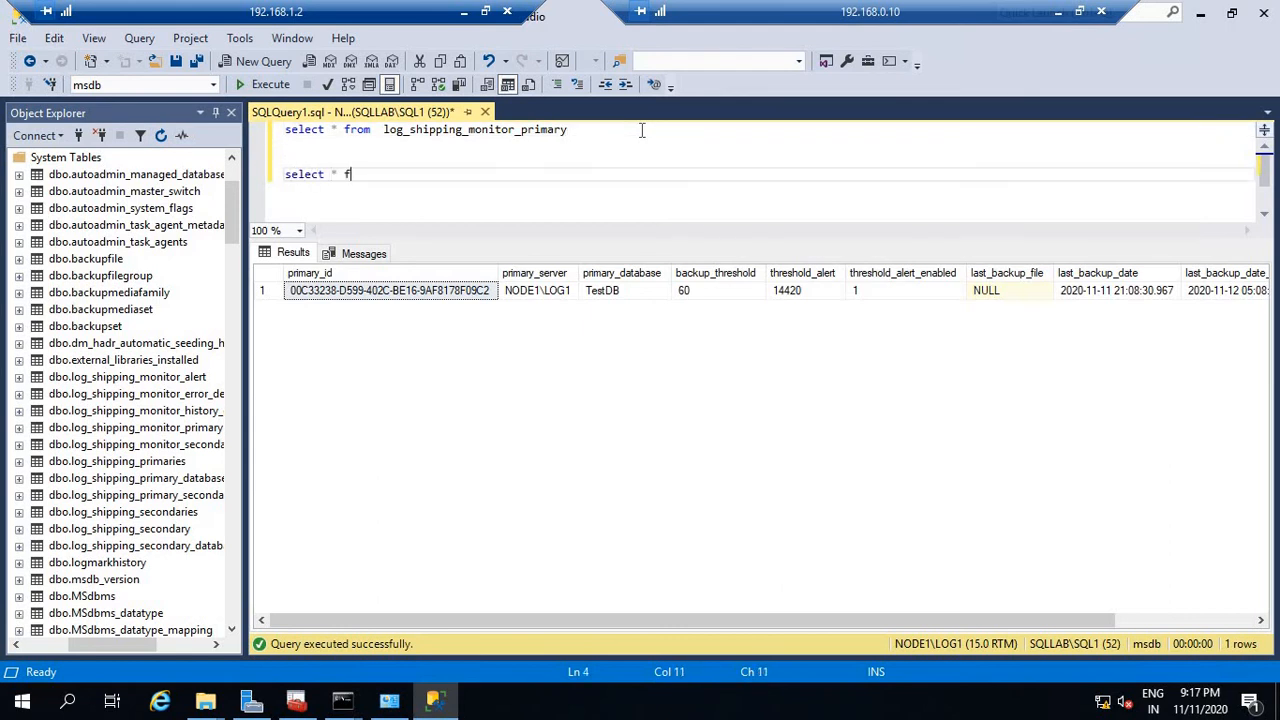
text(select * from lo)
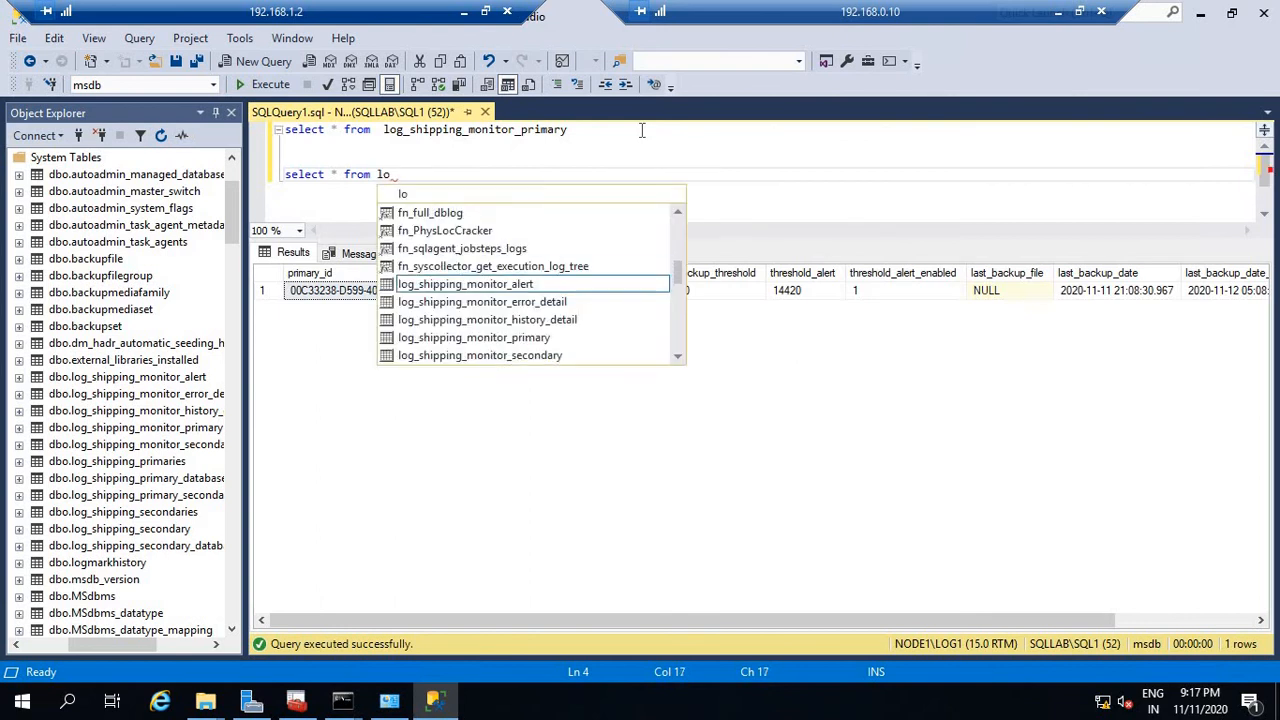
text(g_sh)
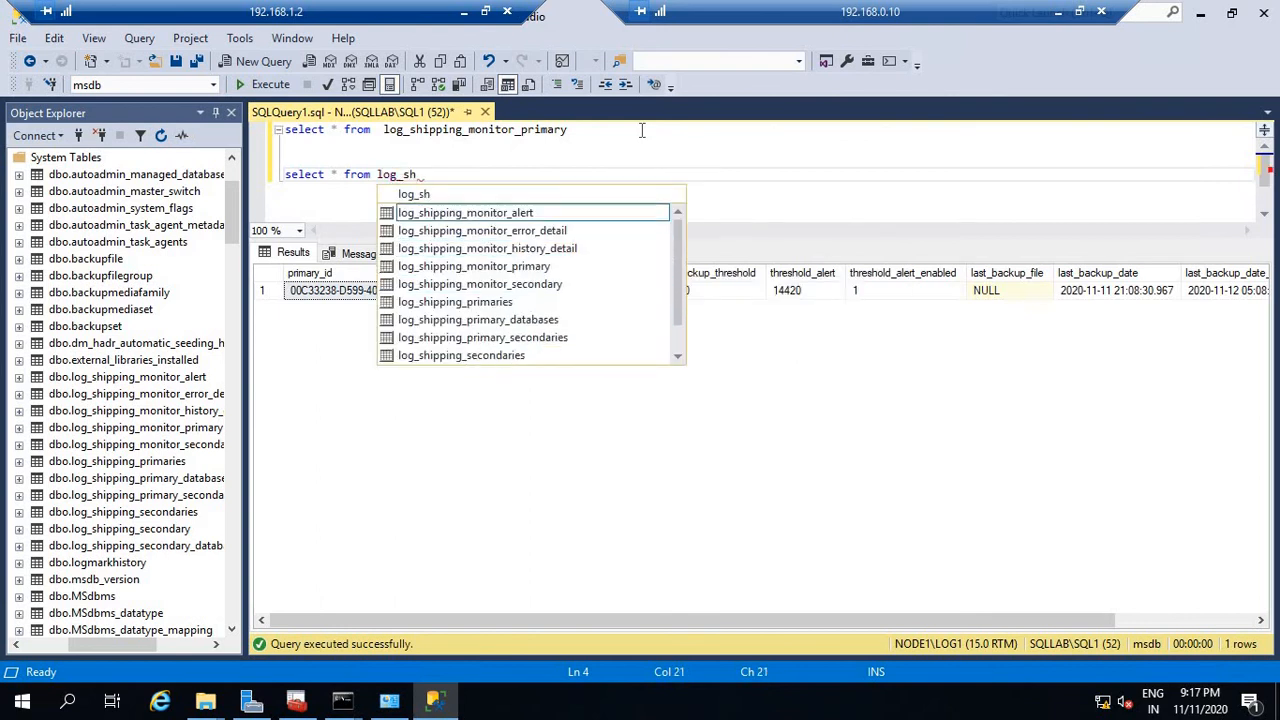
text(ipping)
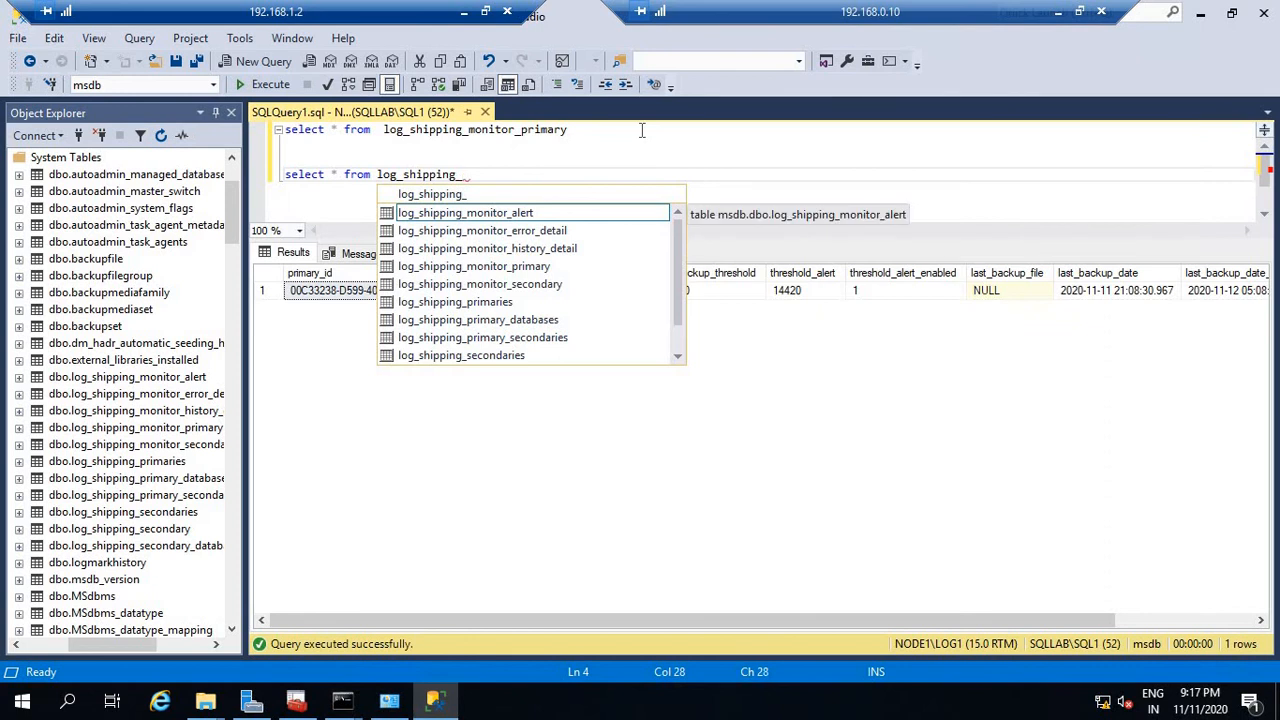
text(_p)
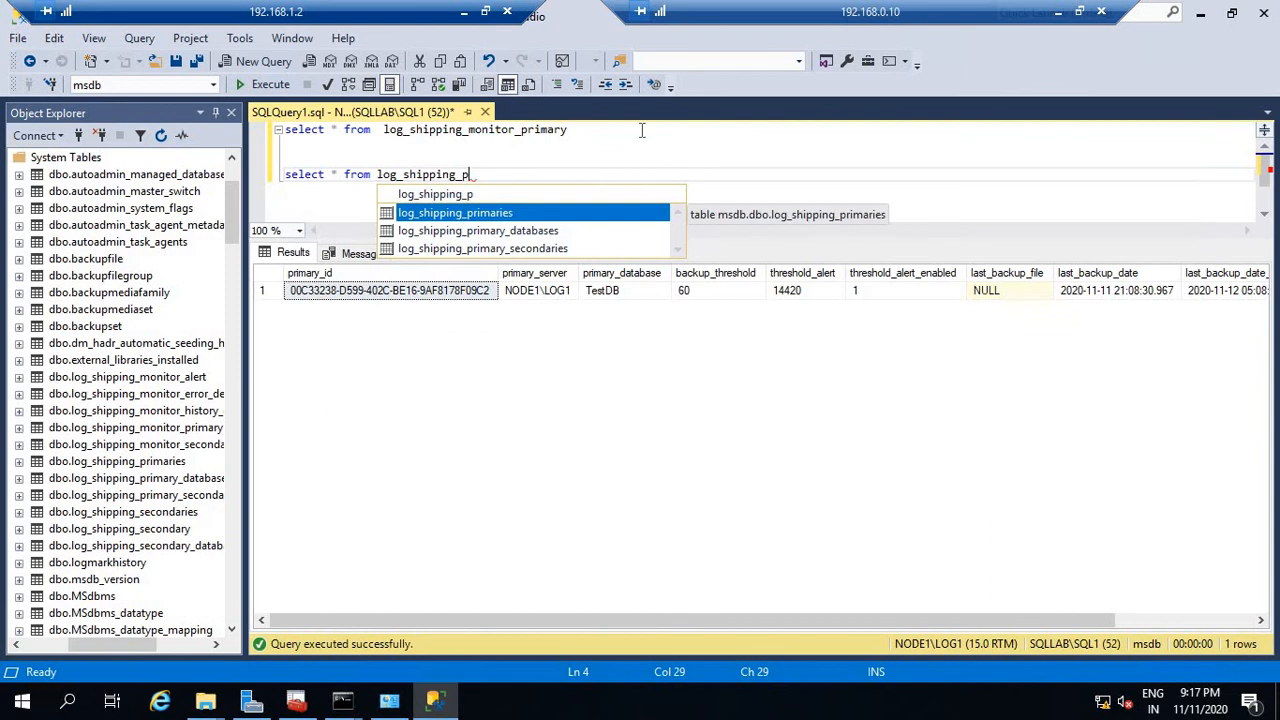
key(Down)
key(Tab)
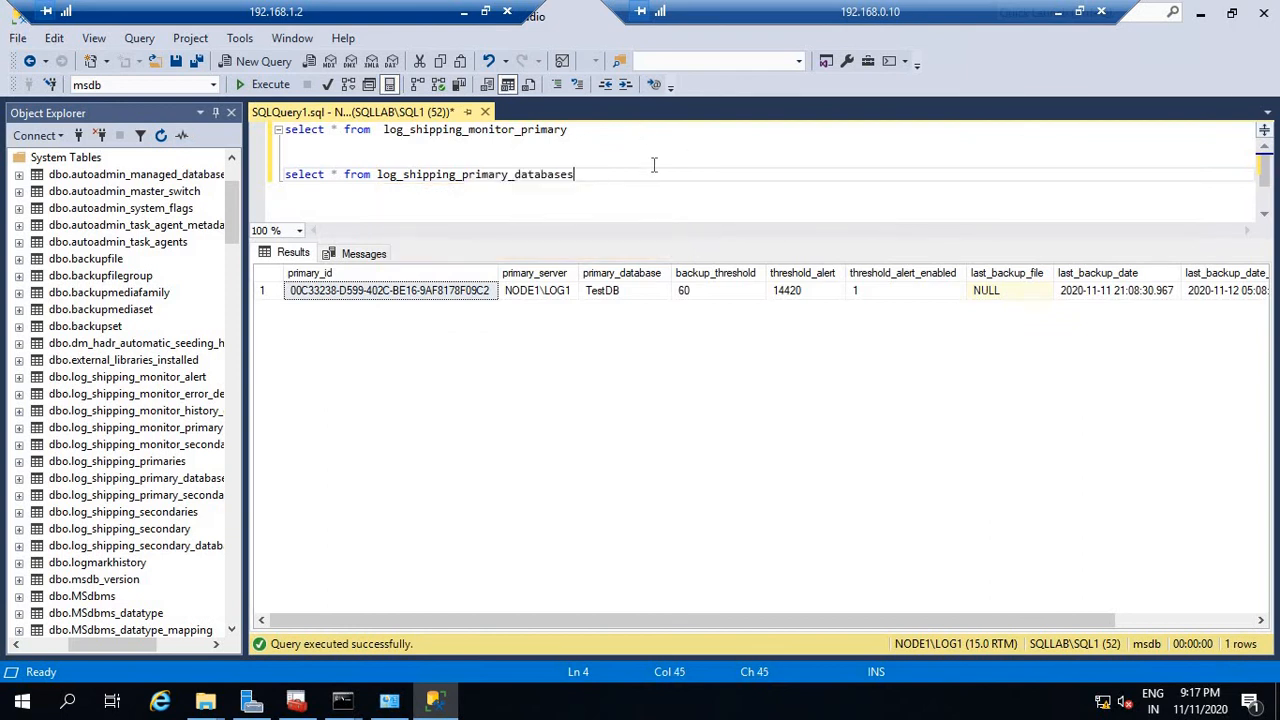
key(shift+Up)
click(260, 82)
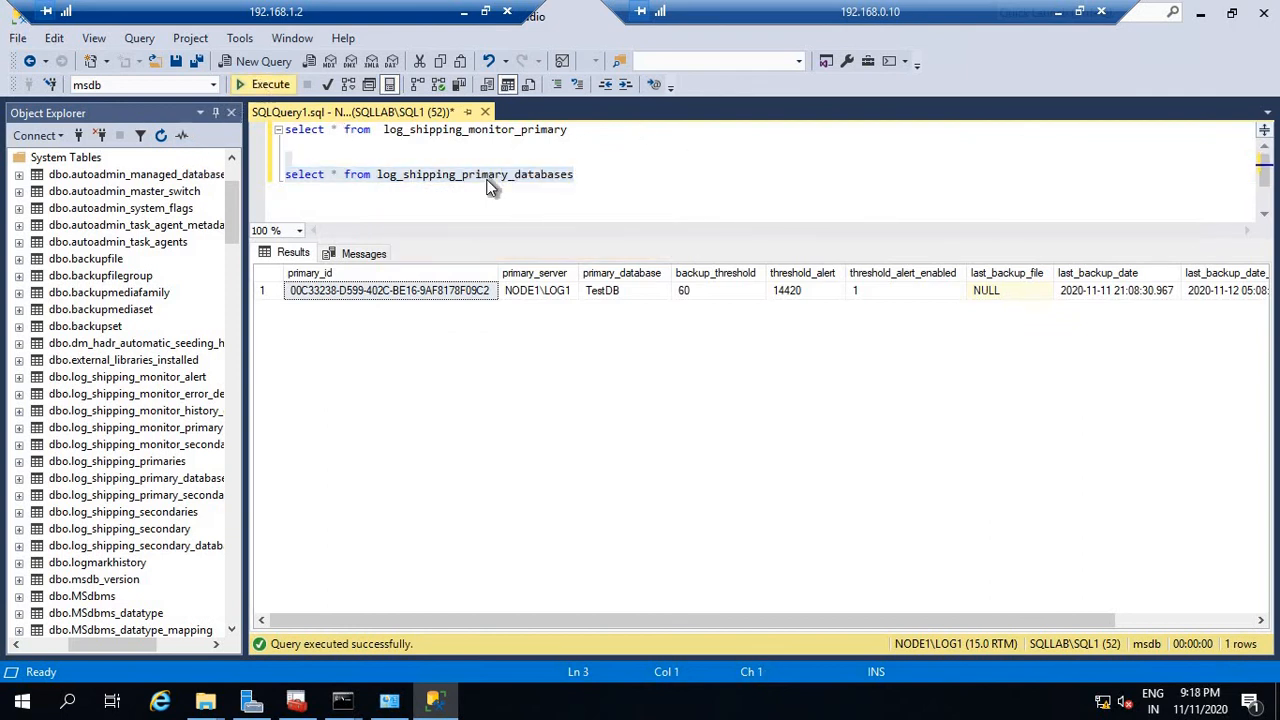
Examine the log_shipping_primary_databases result row, including the backup directory, share, job ID, monitor server and last backup columns.
click(537, 297)
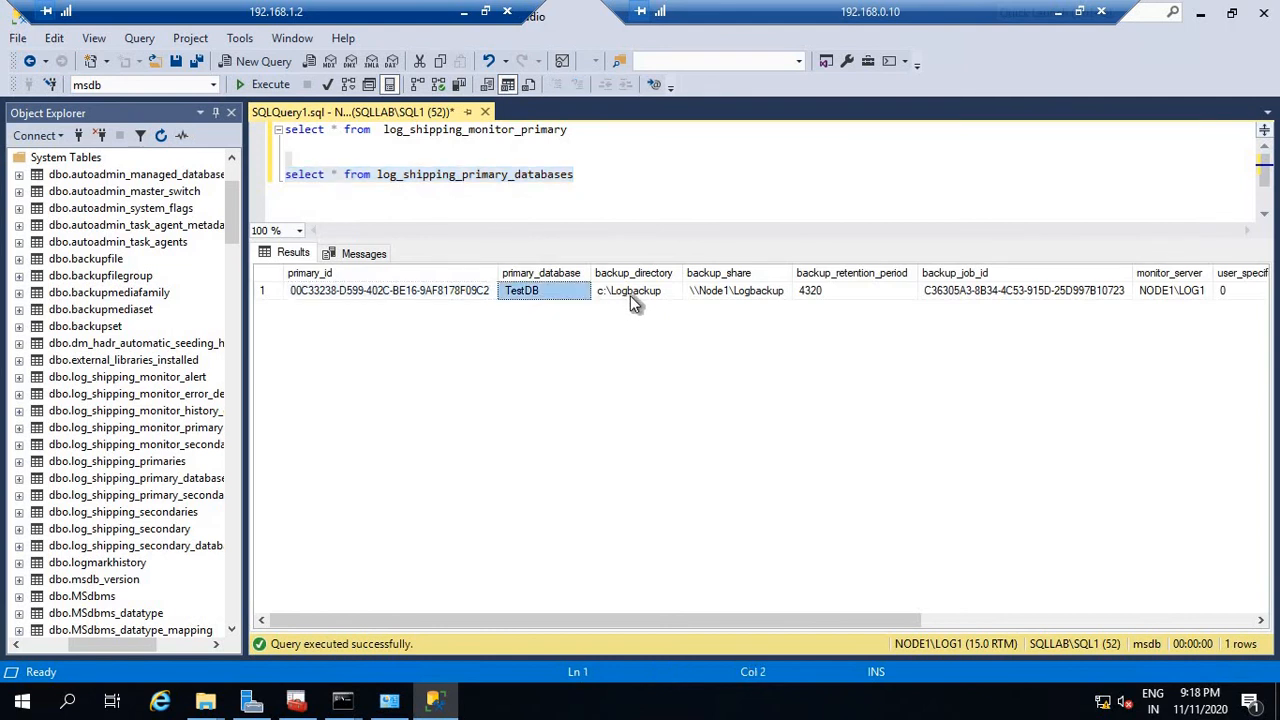
click(630, 295)
click(447, 296)
click(528, 293)
click(648, 296)
click(728, 290)
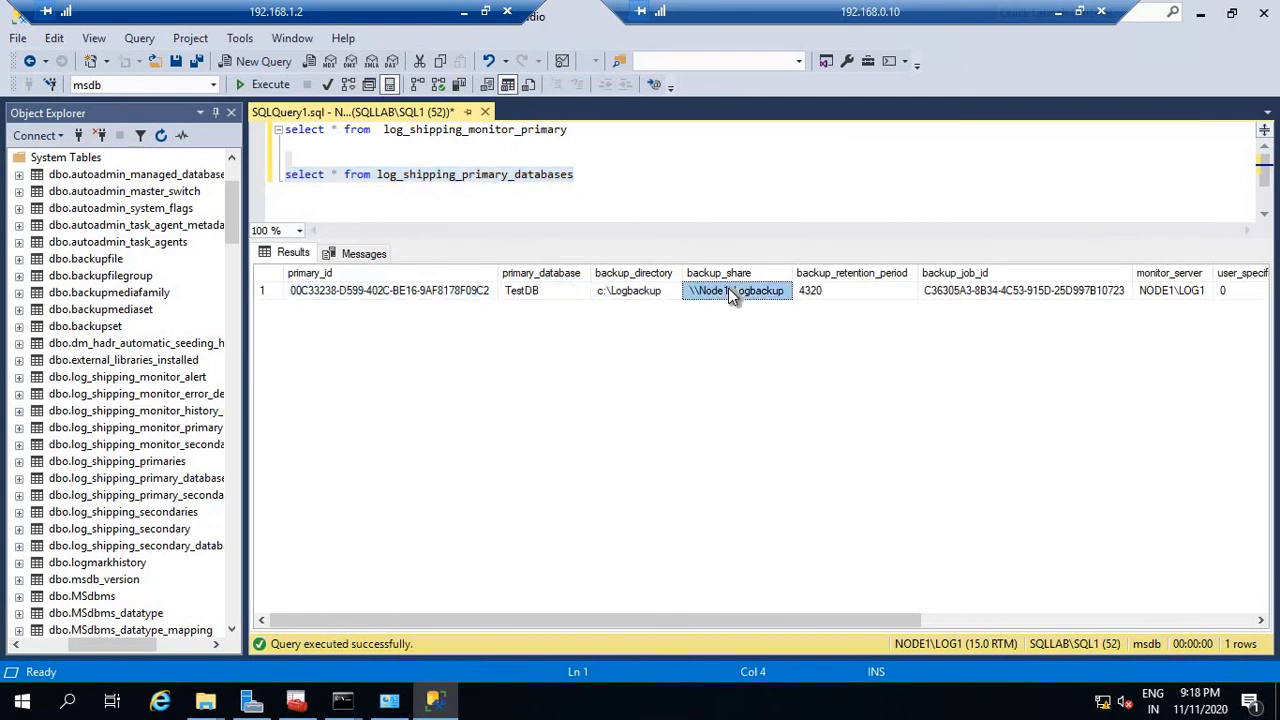
drag(432, 620, 639, 365)
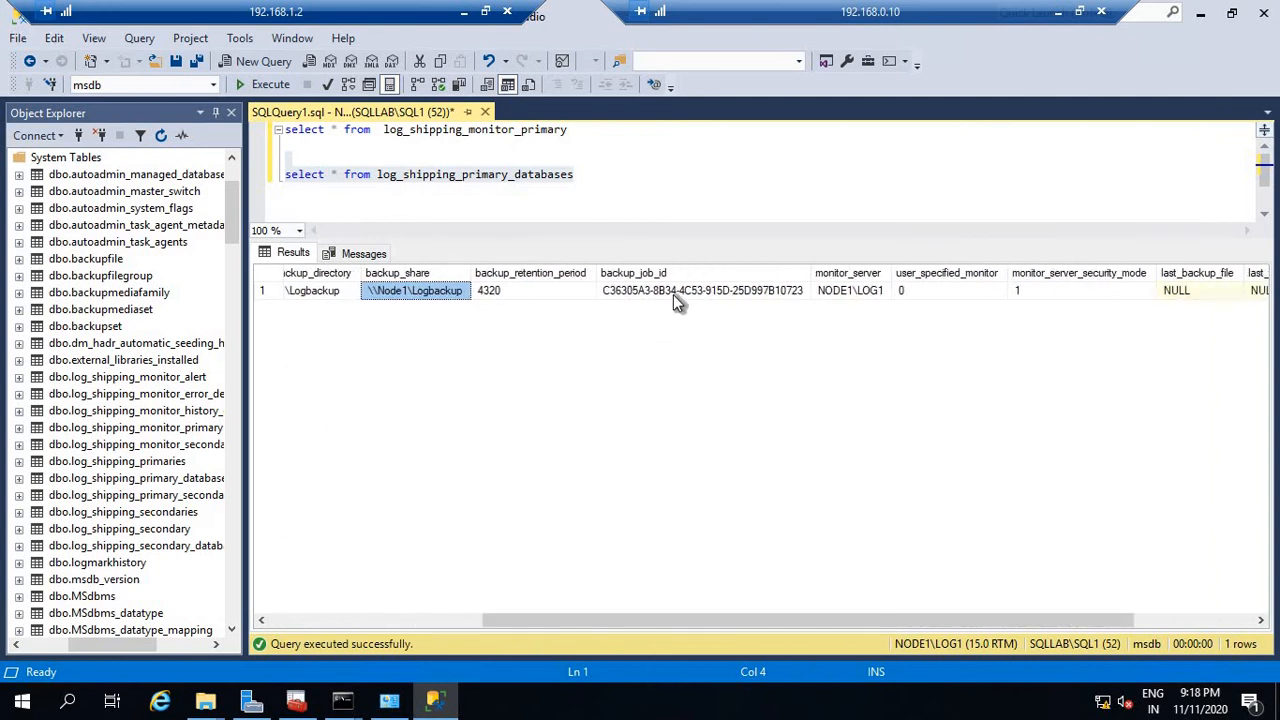
click(698, 299)
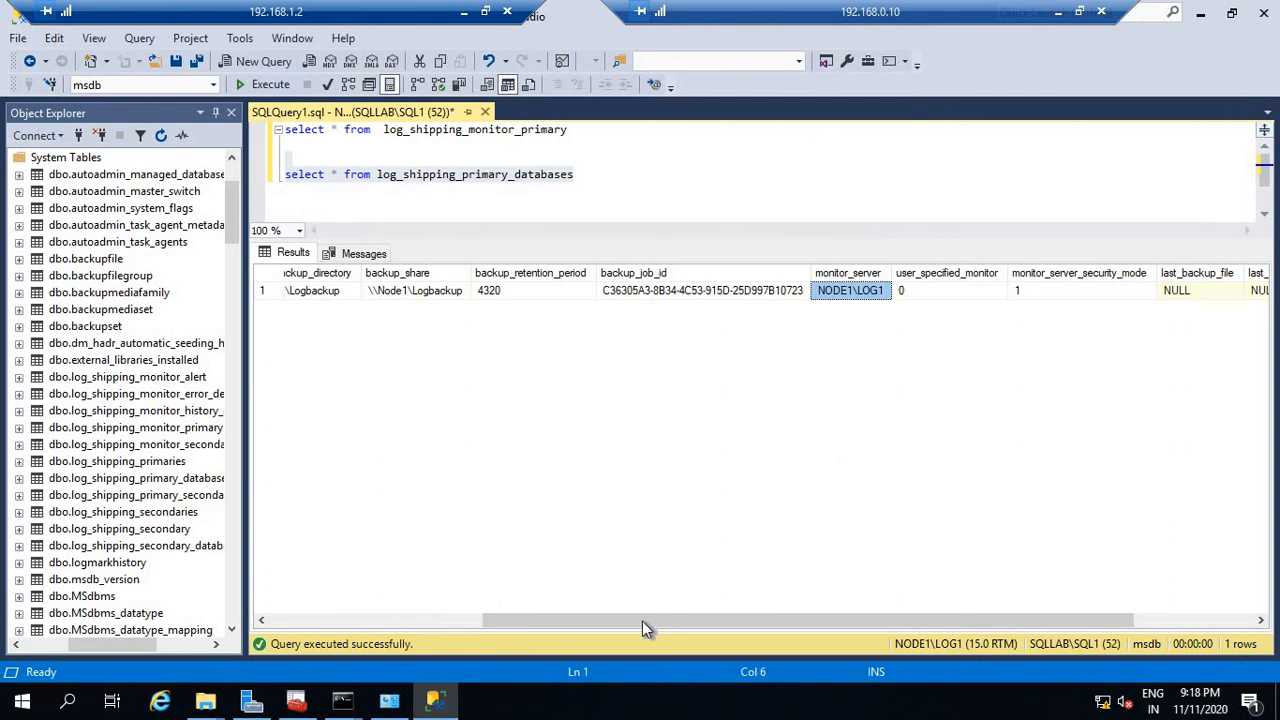
drag(642, 621, 862, 628)
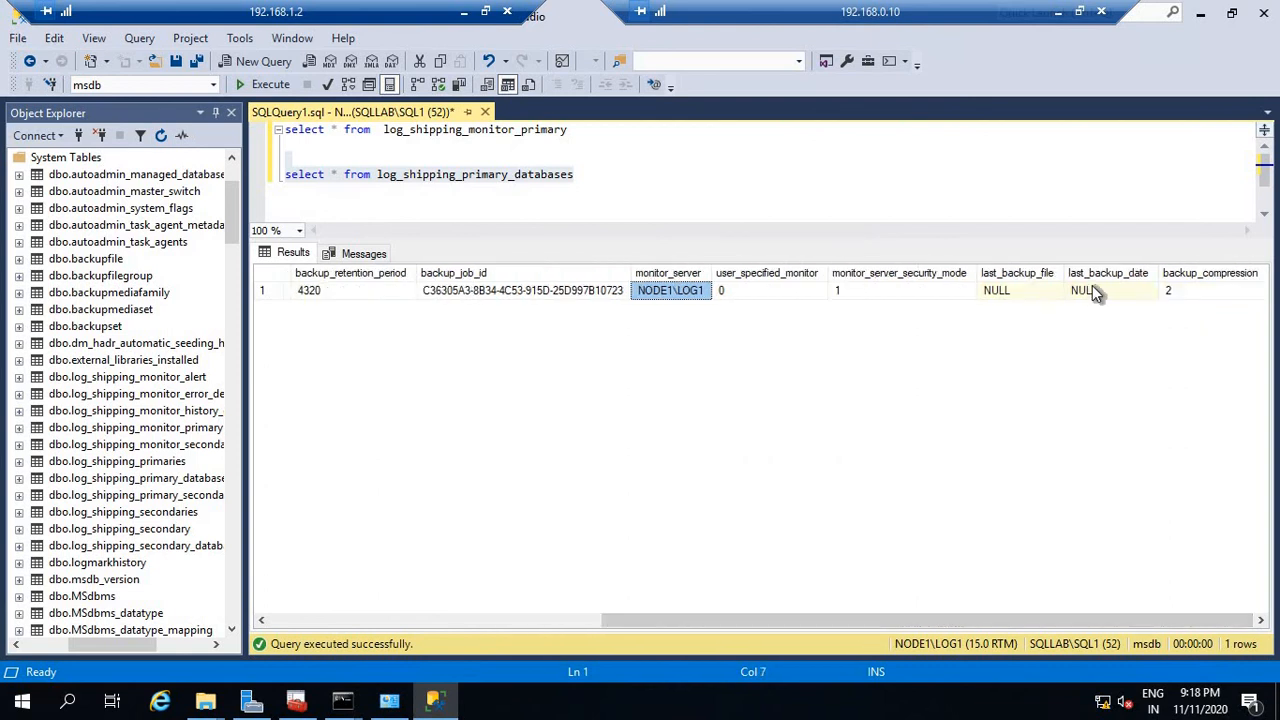
Copy the log_shipping_primary_databases select statement from the query.
click(646, 191)
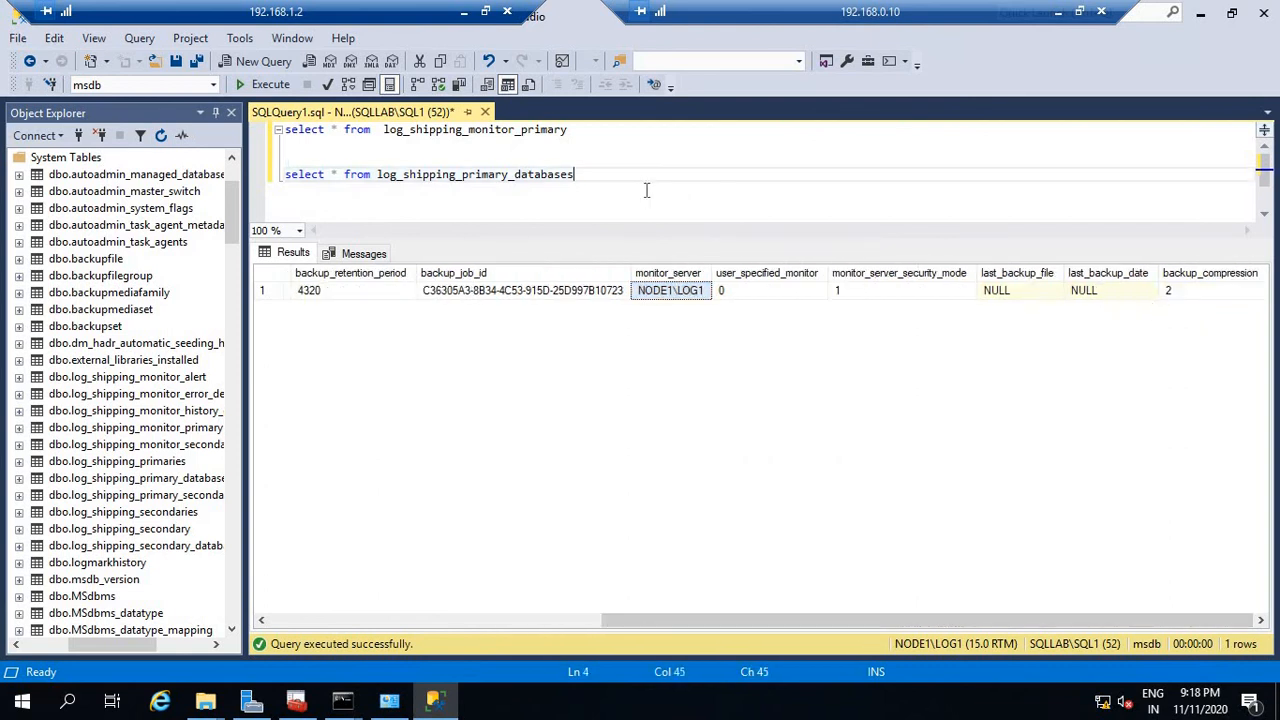
drag(603, 183, 188, 144)
key(super+c)
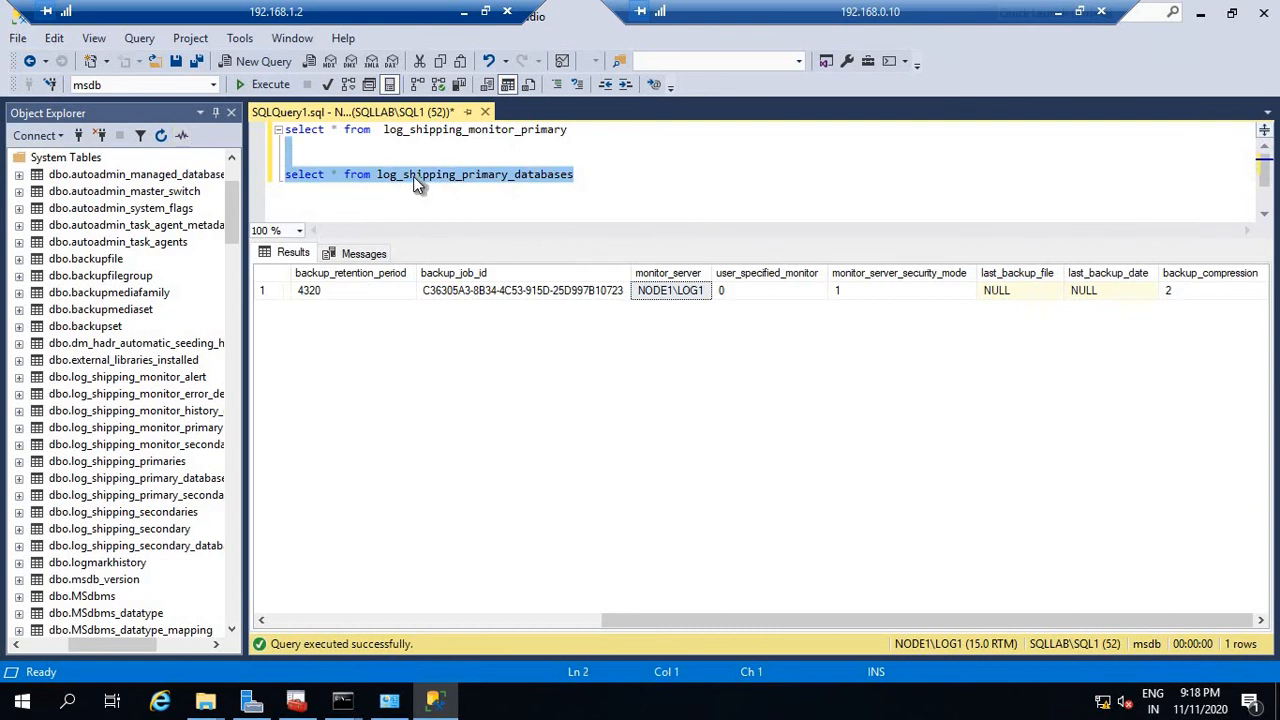
right_click(413, 176)
click(459, 211)
Collapse the msdb System Tables folder and the Databases folder under NODE1\LOG1 in Object Explorer.
drag(100, 647, 45, 648)
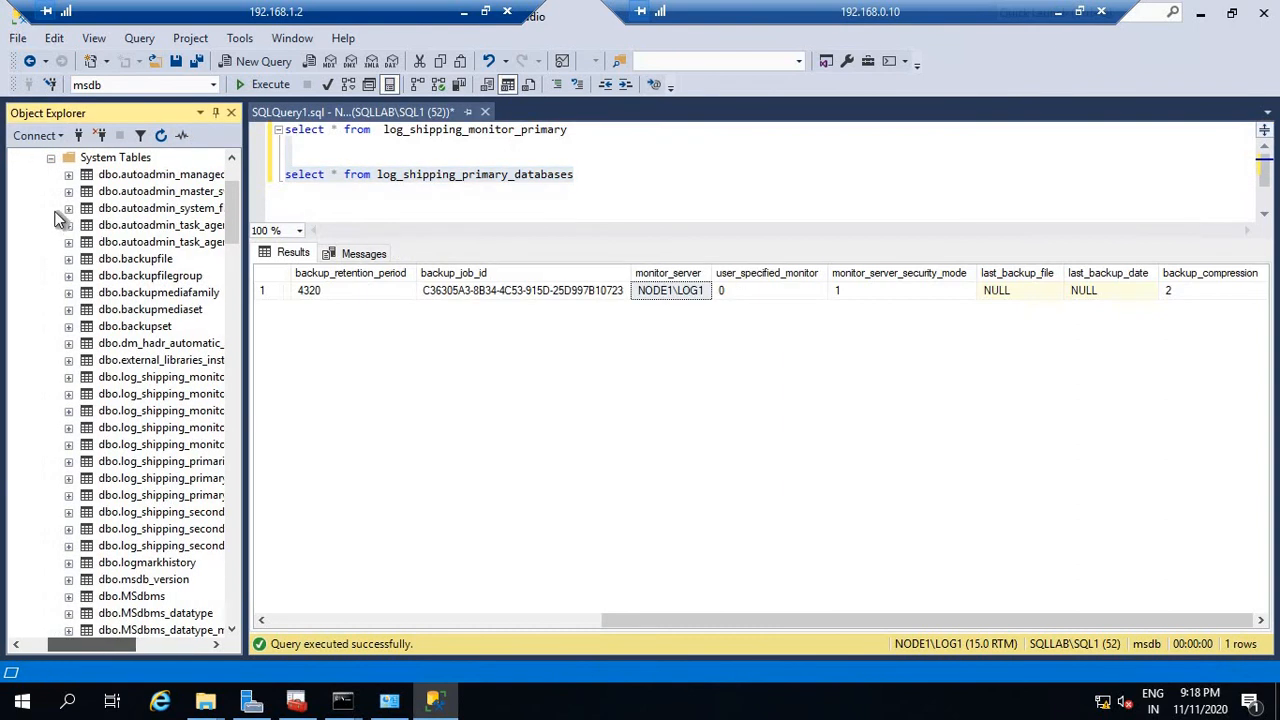
click(55, 158)
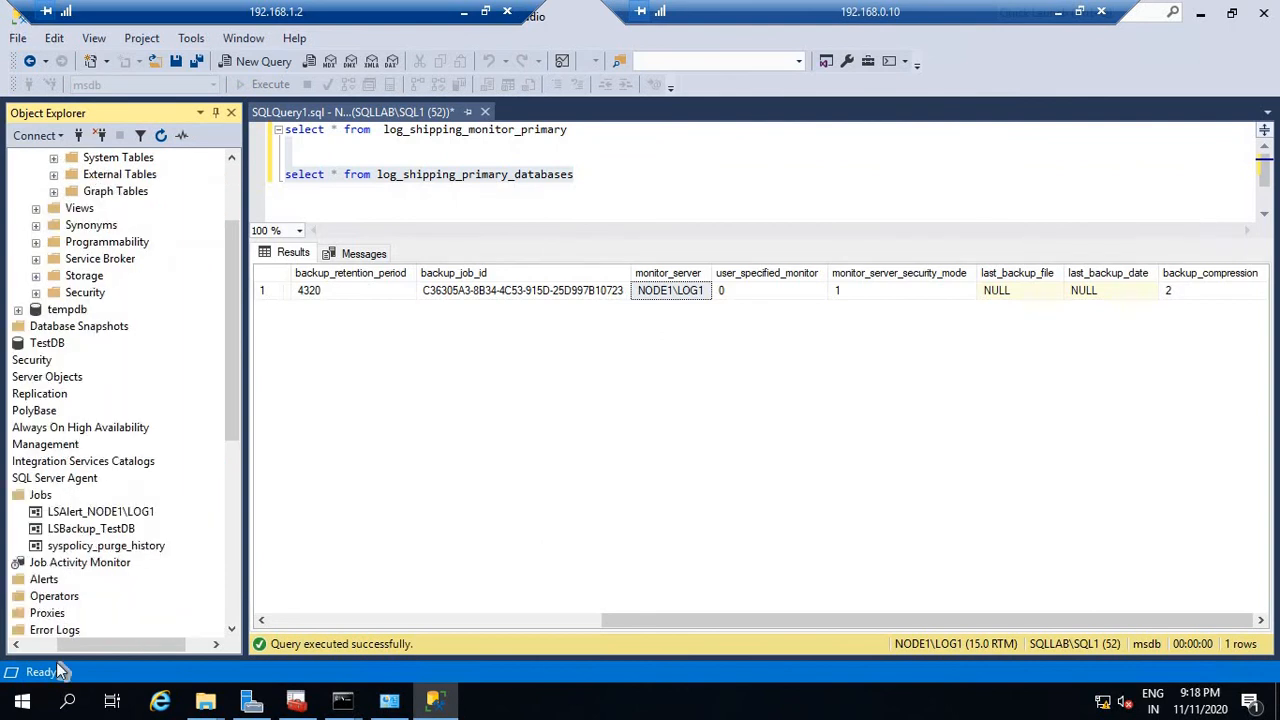
drag(71, 642, 20, 646)
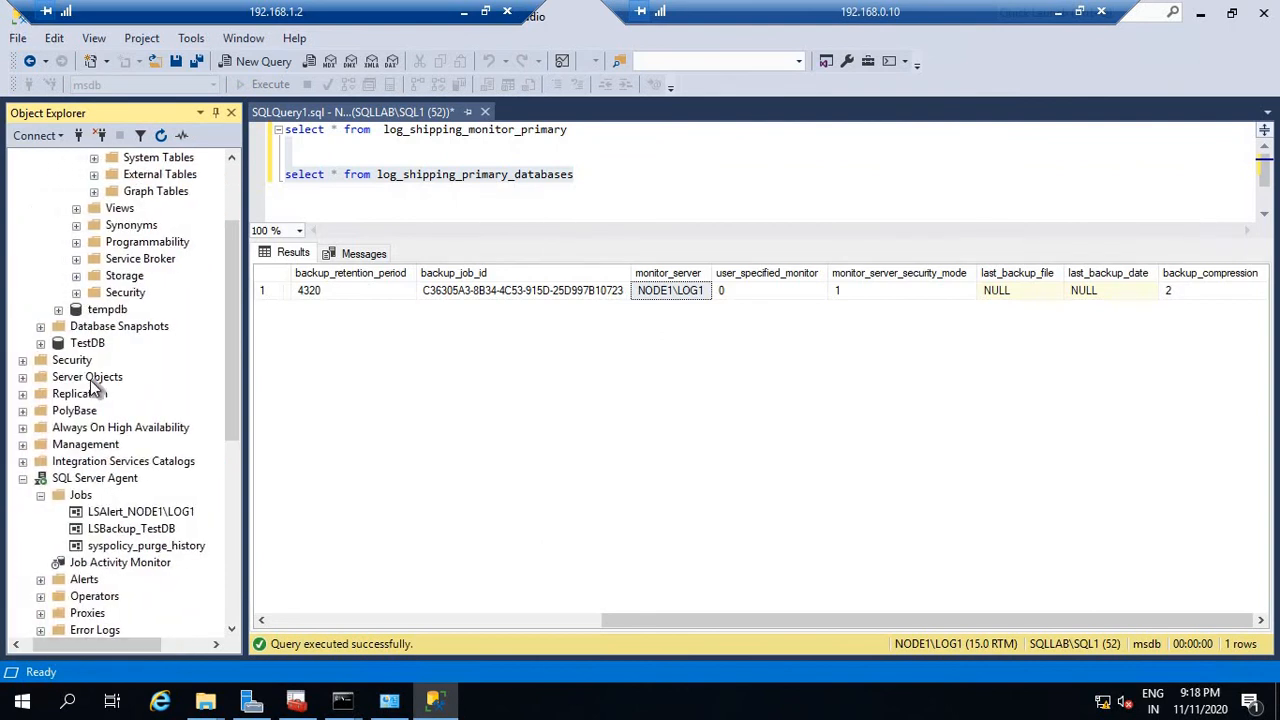
scroll(95, 386, up, 3)
click(23, 175)
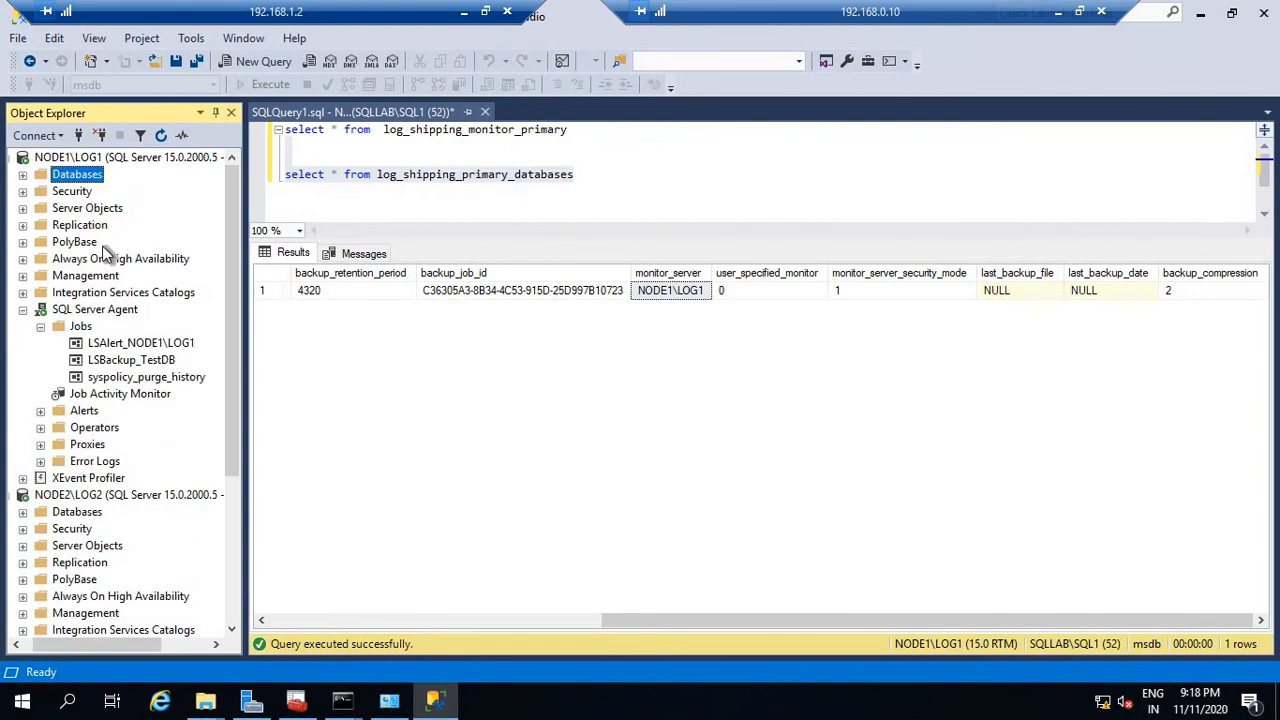
Open a new query on the msdb system database of NODE2\LOG2 and paste the copied select statement.
scroll(72, 505, down, 4)
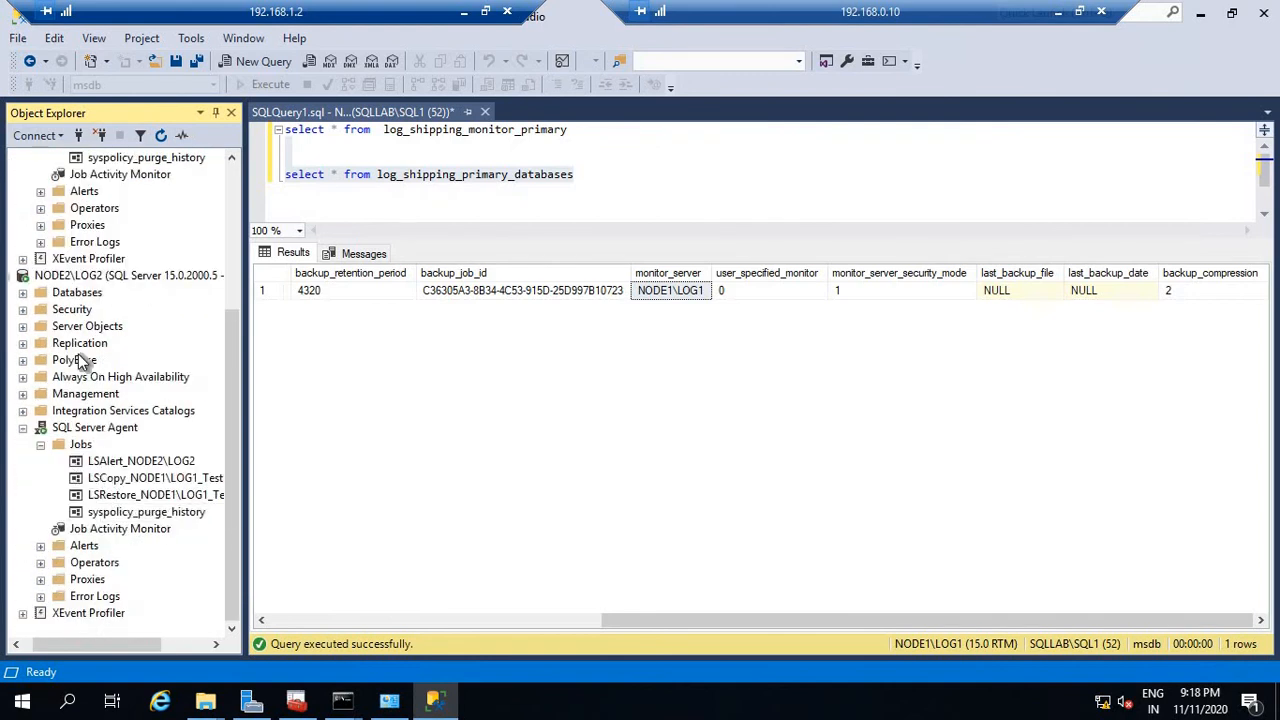
click(22, 292)
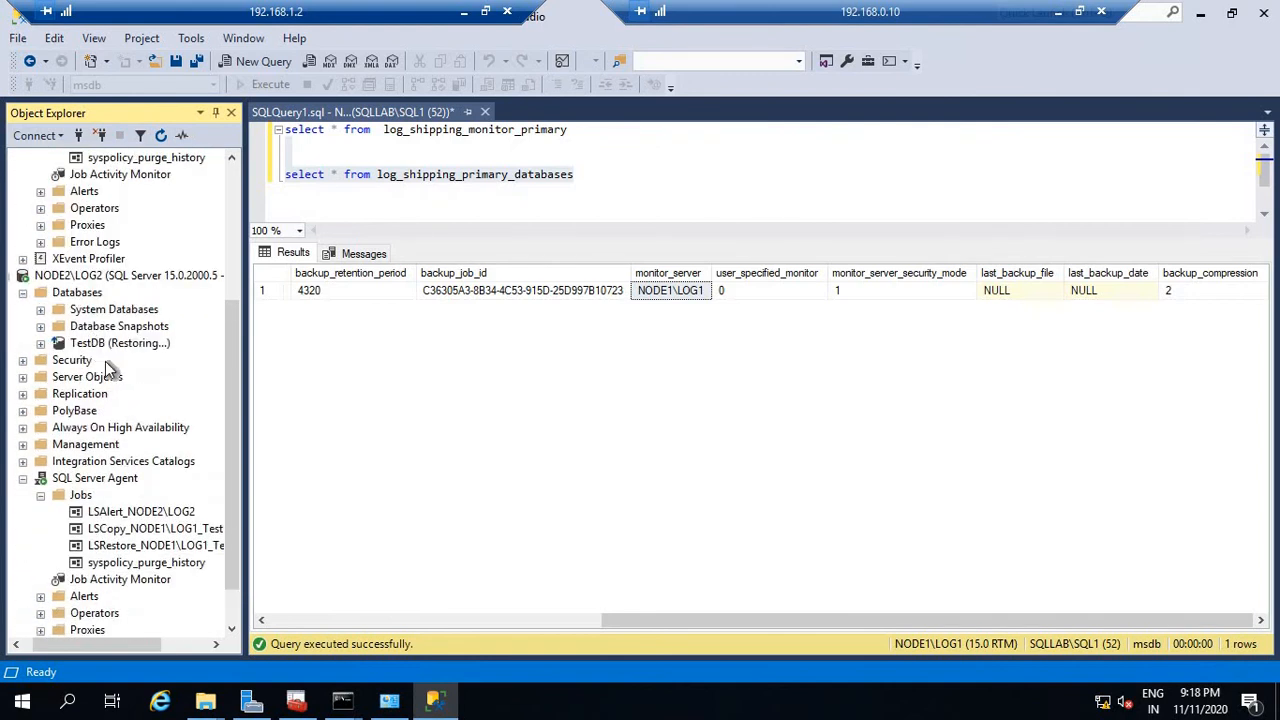
click(40, 310)
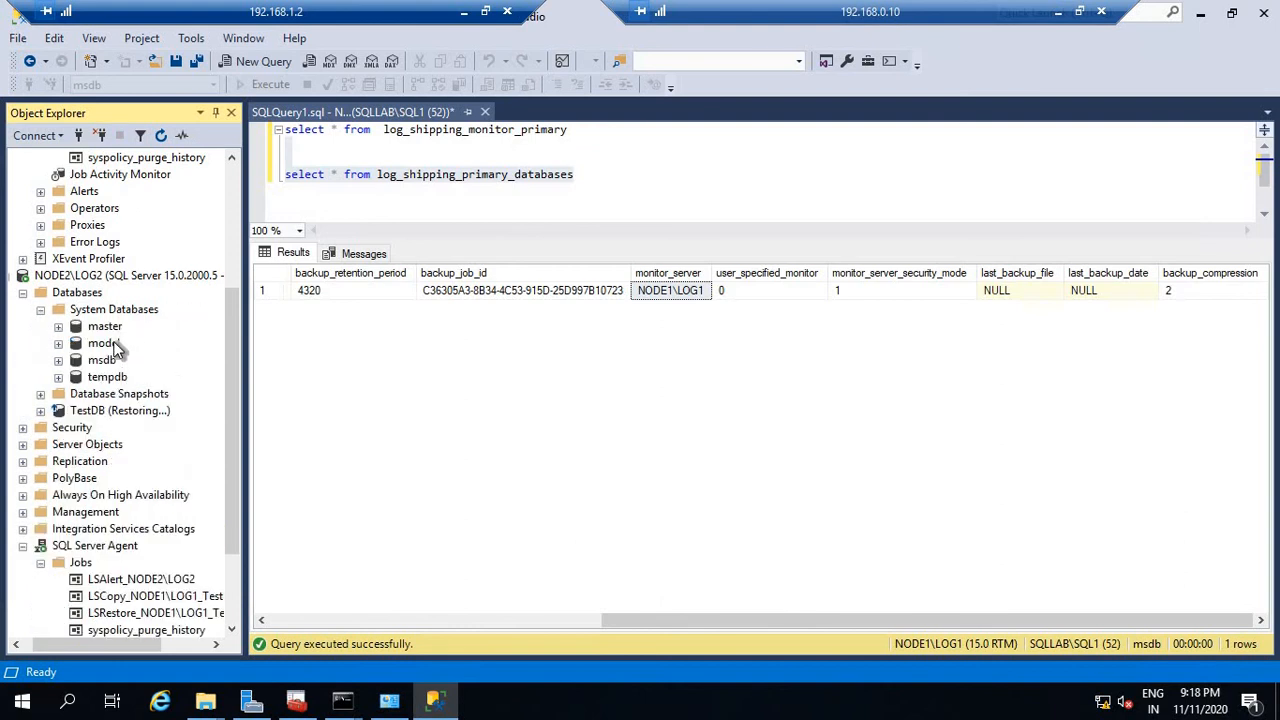
right_click(121, 360)
click(178, 371)
right_click(415, 221)
click(447, 276)
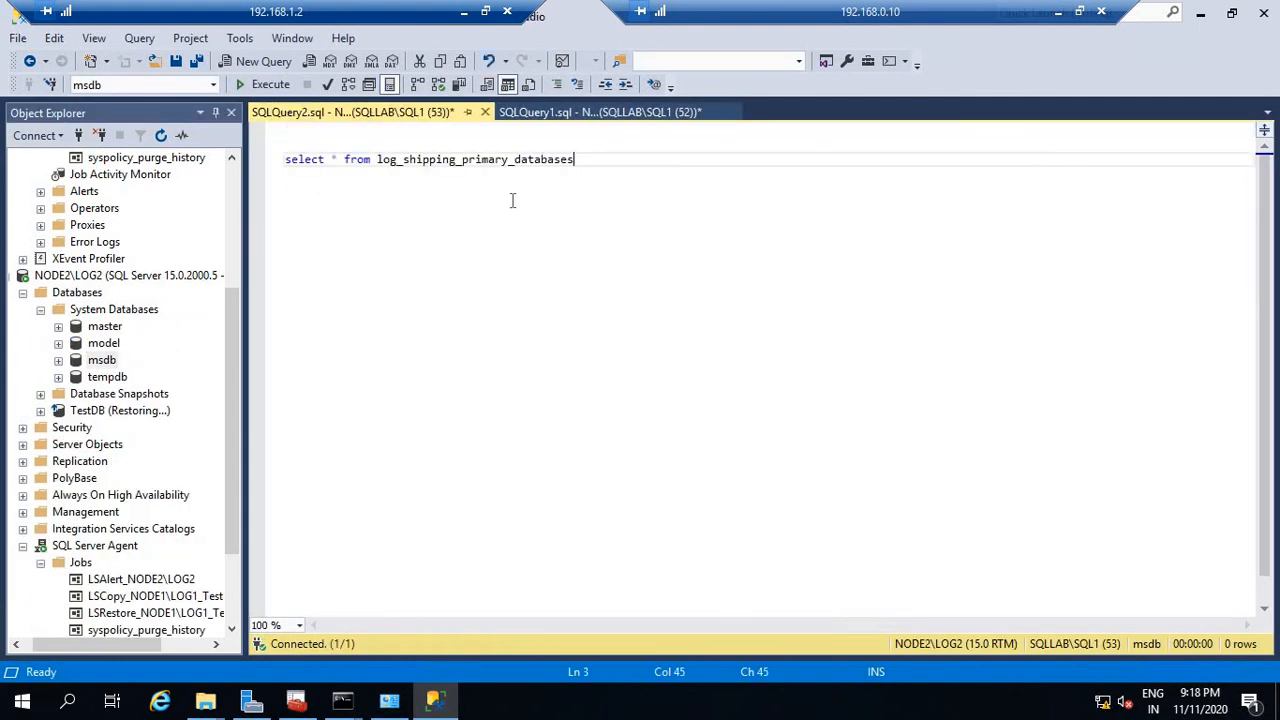
Try querying log_shipping_primary_secondaries on NODE2\LOG2 by replacing the table name in the pasted statement and executing it.
key(BackSpace)
key(BackSpace)
key(BackSpace)
key(BackSpace)
key(BackSpace)
key(BackSpace)
key(BackSpace)
key(BackSpace)
key(BackSpace)
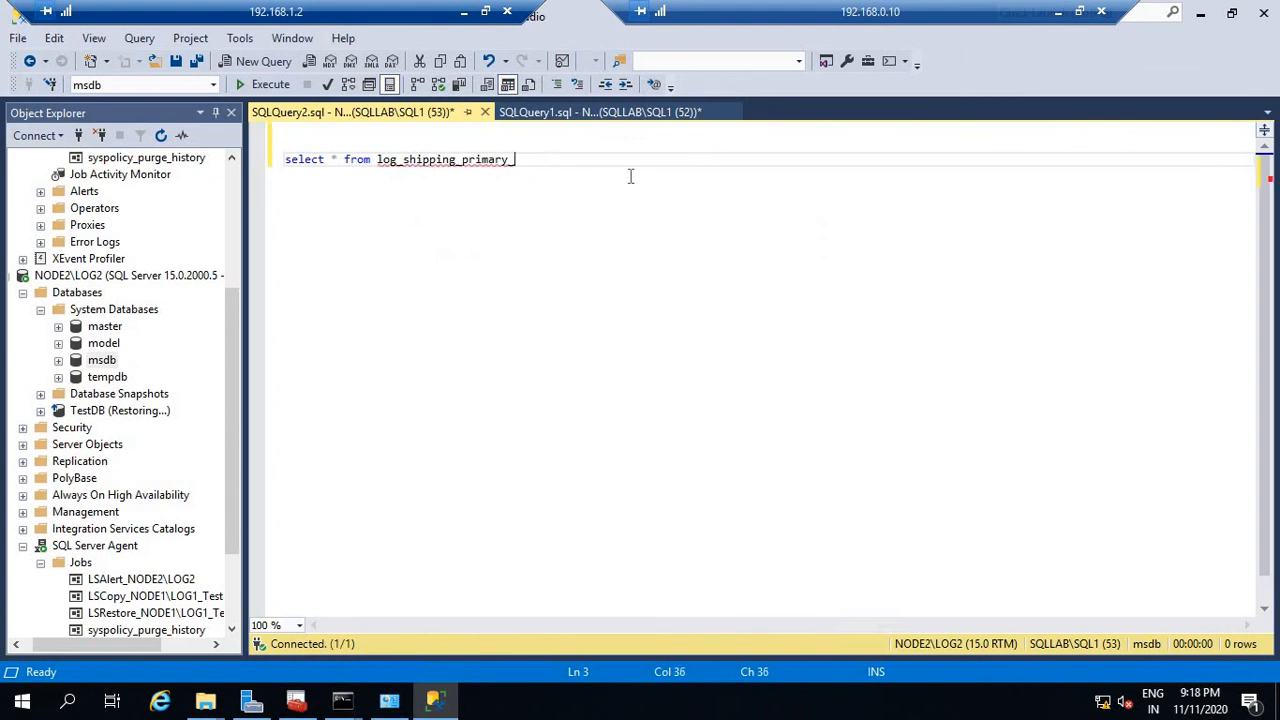
text(sec)
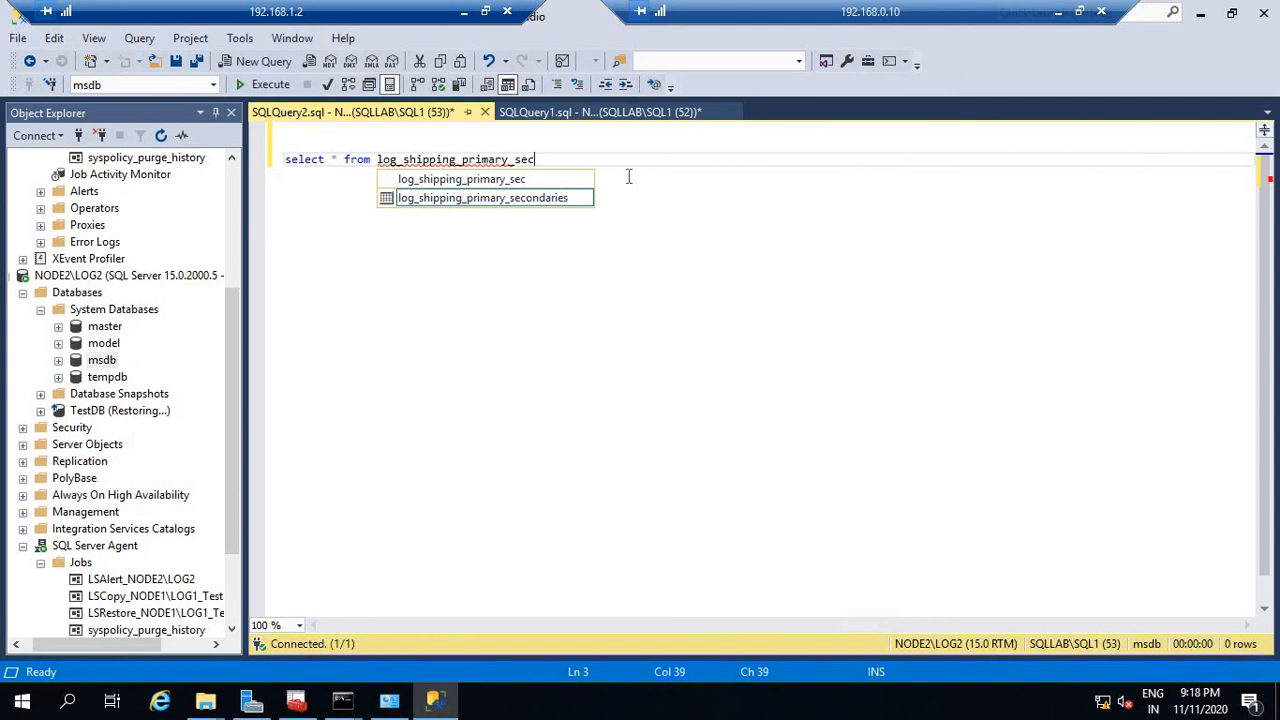
key(Tab)
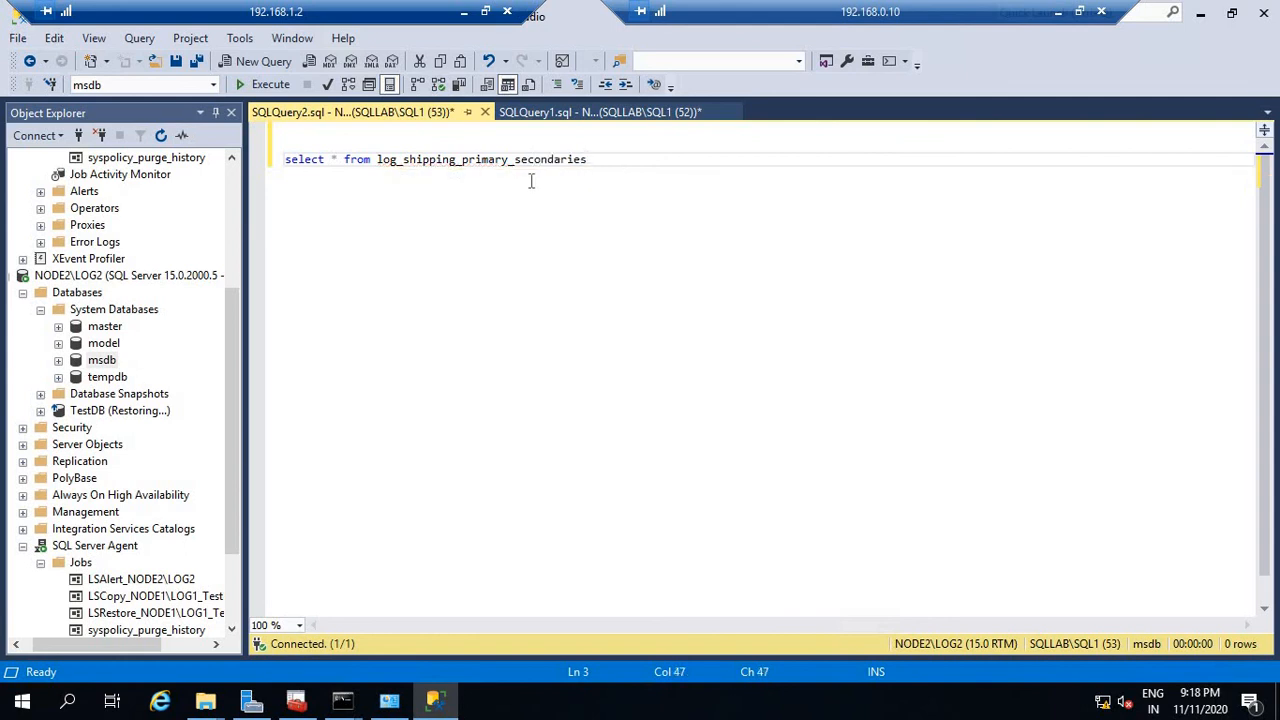
click(273, 82)
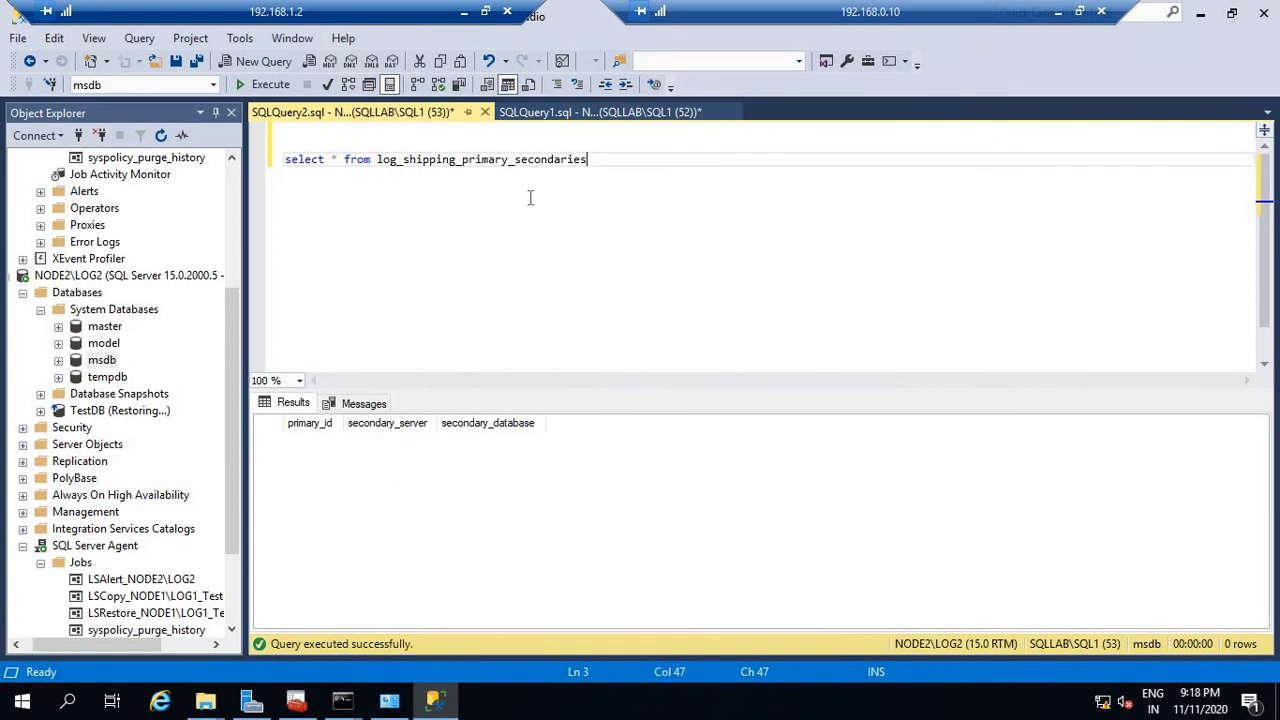
Change the queried table to log_shipping_secondary and execute the statement on NODE2\LOG2.
drag(608, 157, 282, 159)
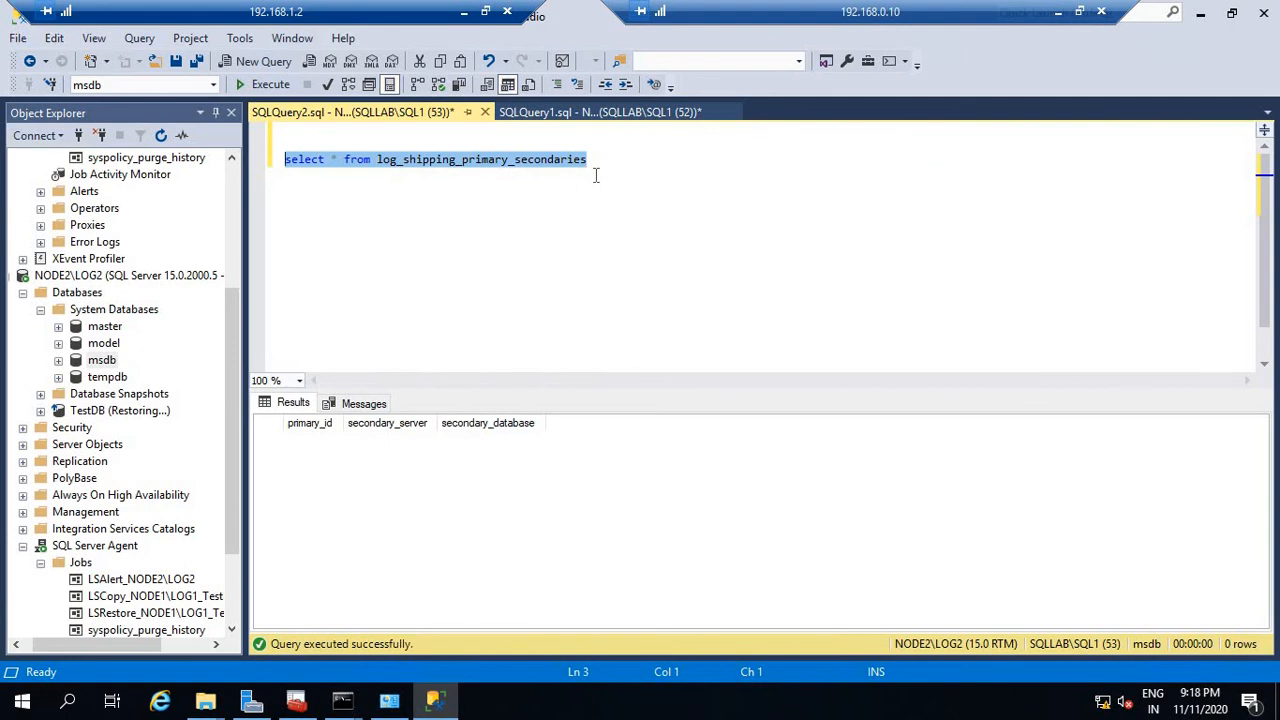
right_click(416, 158)
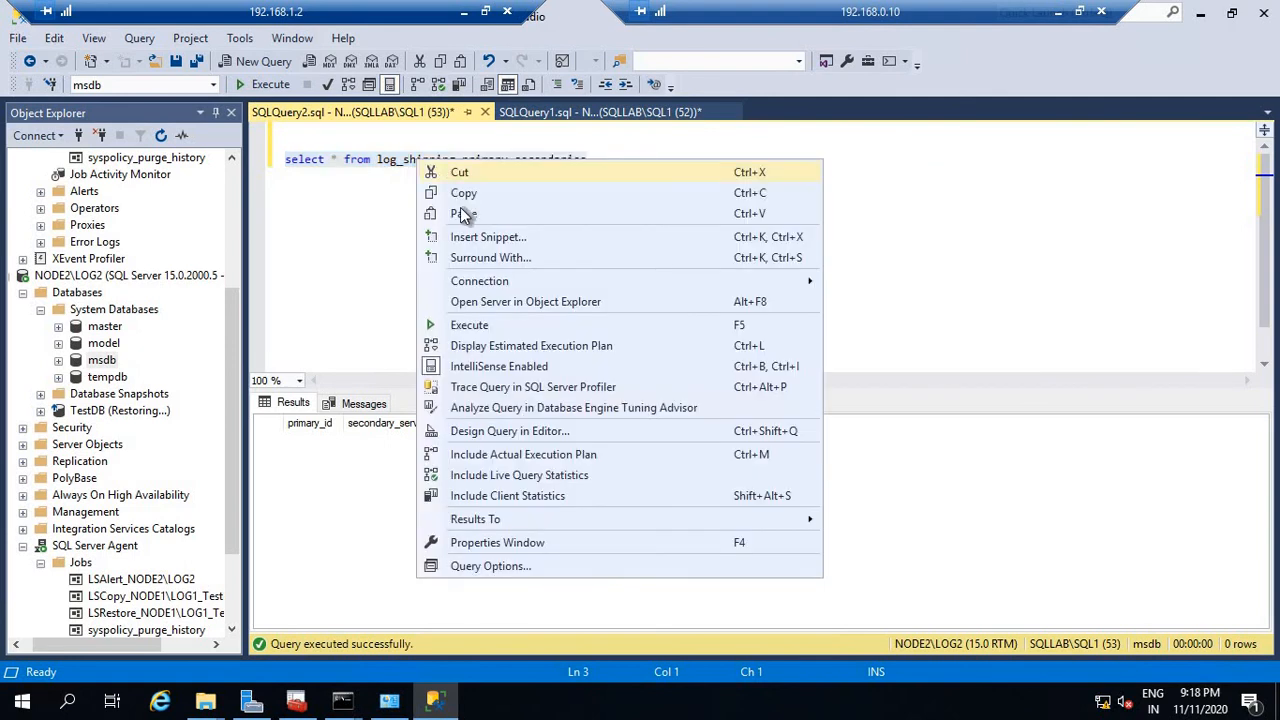
click(460, 159)
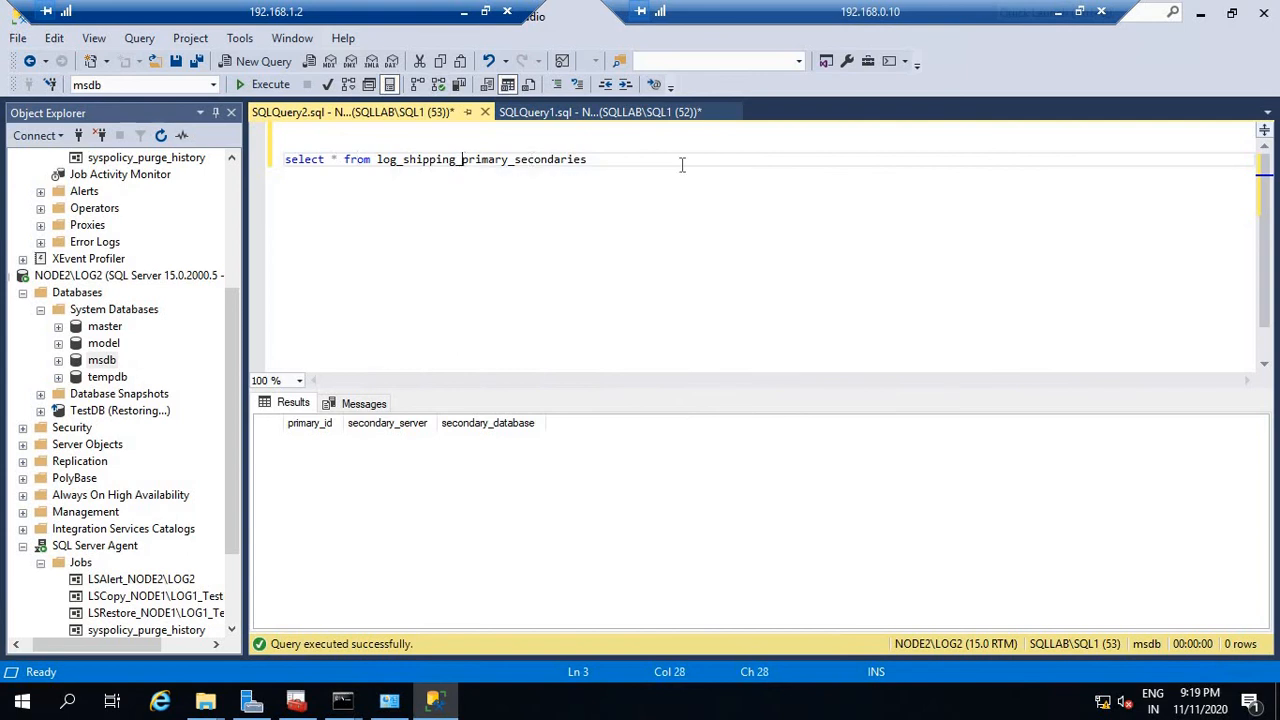
key(shift+End)
text(se)
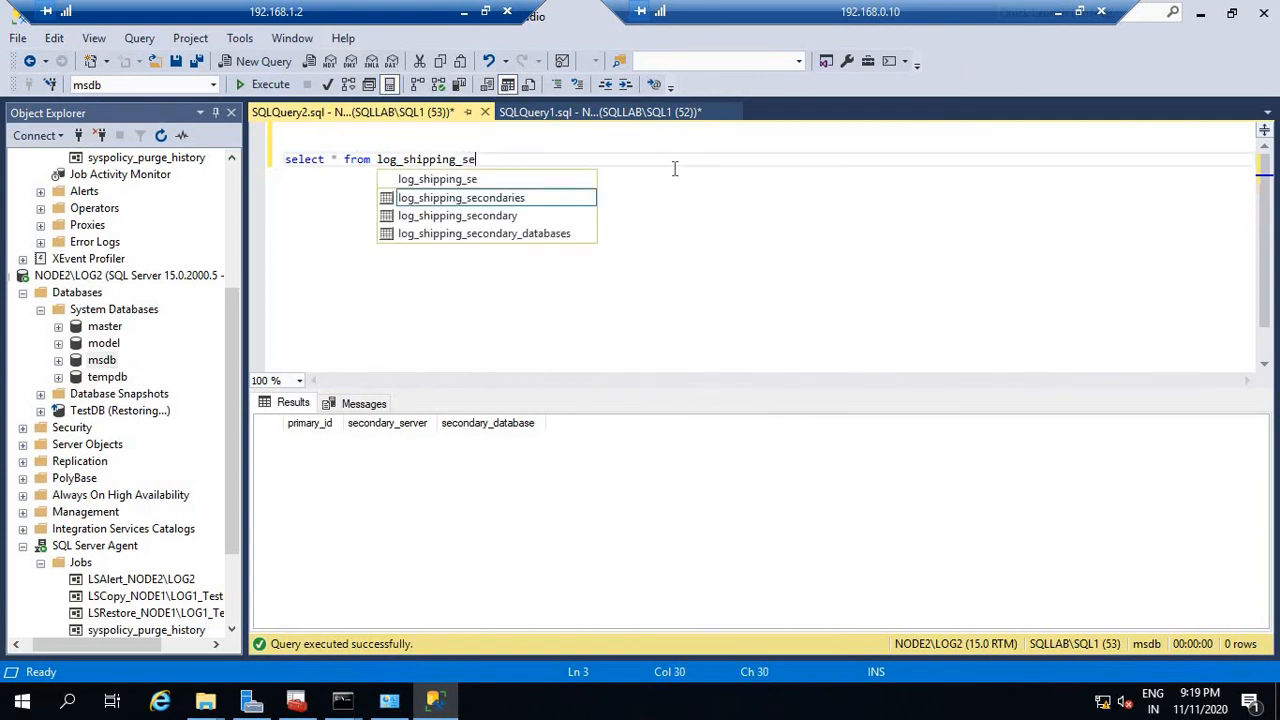
key(Down)
key(Down)
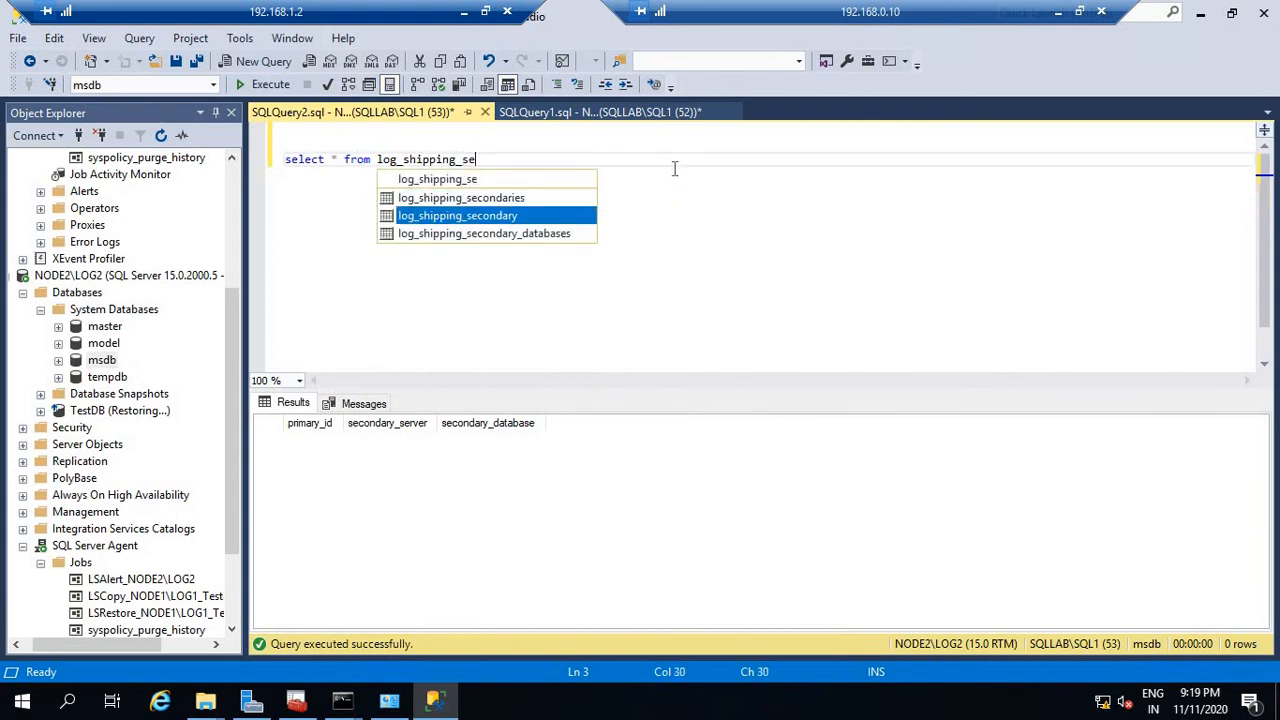
key(Tab)
drag(534, 162, 200, 160)
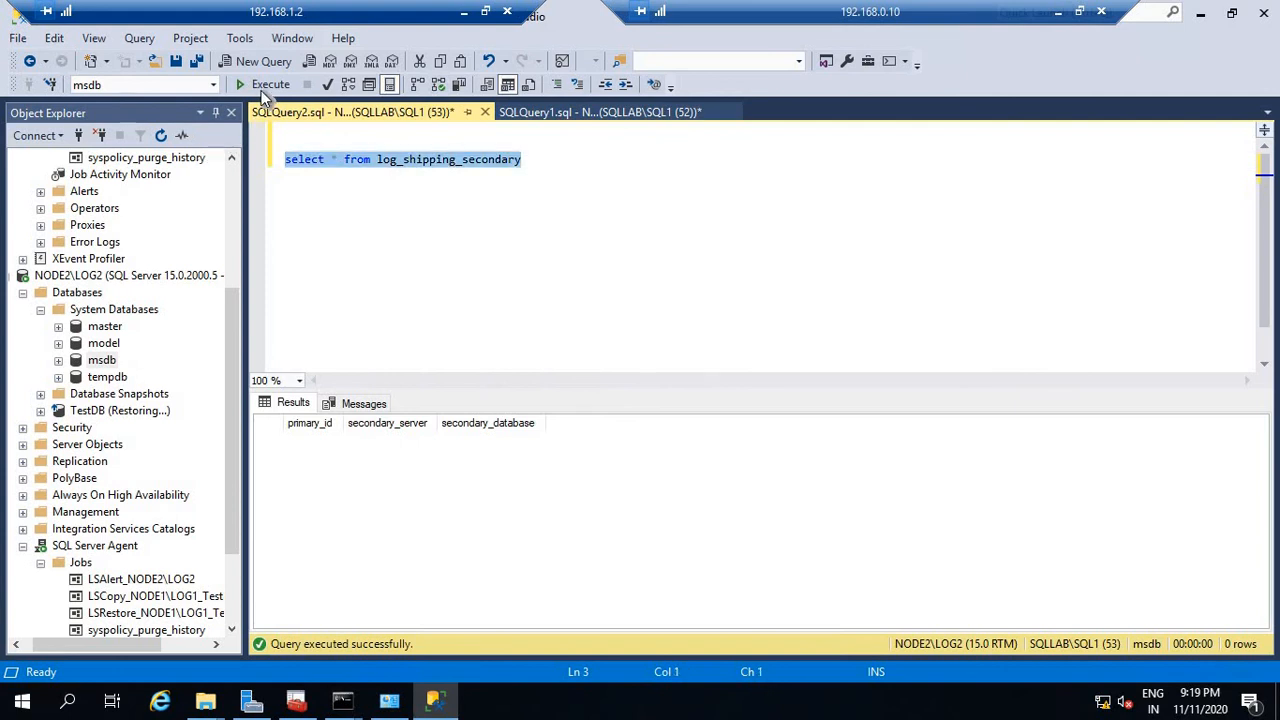
click(264, 86)
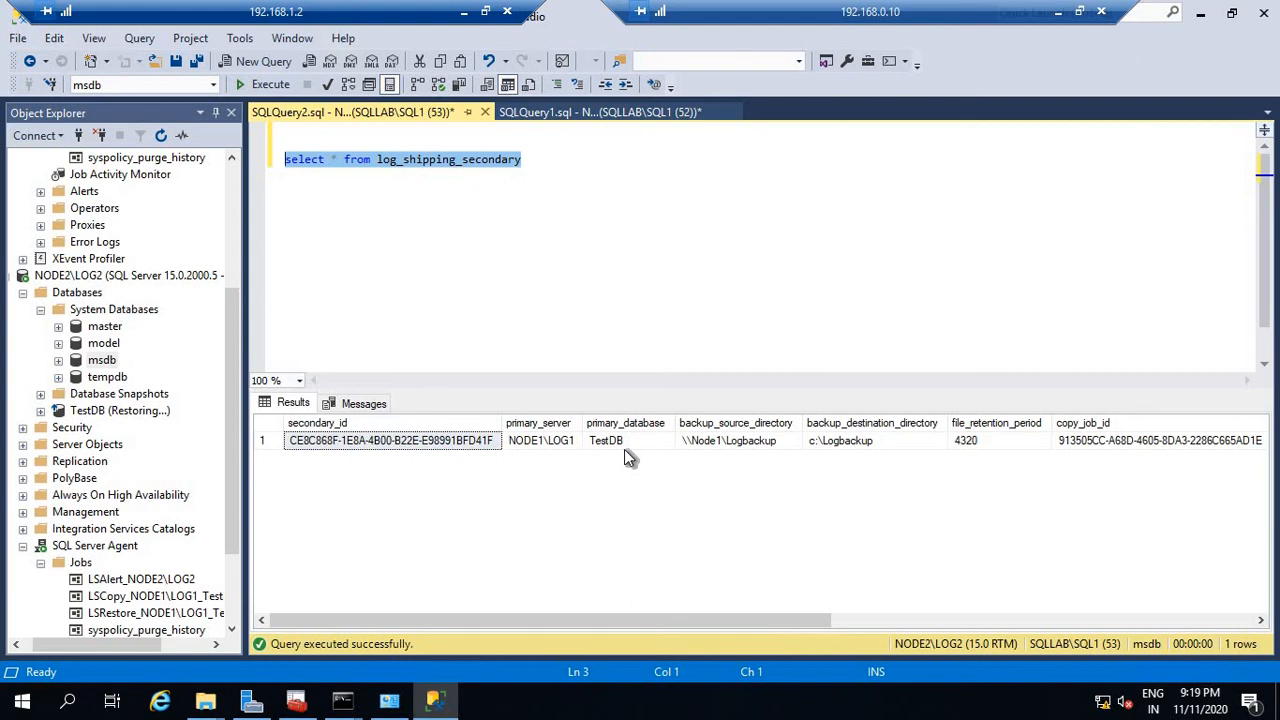
Add the table name log_shipping_monitor_primary on its own line below the select statement.
click(573, 171)
key(Return)
key(Return)
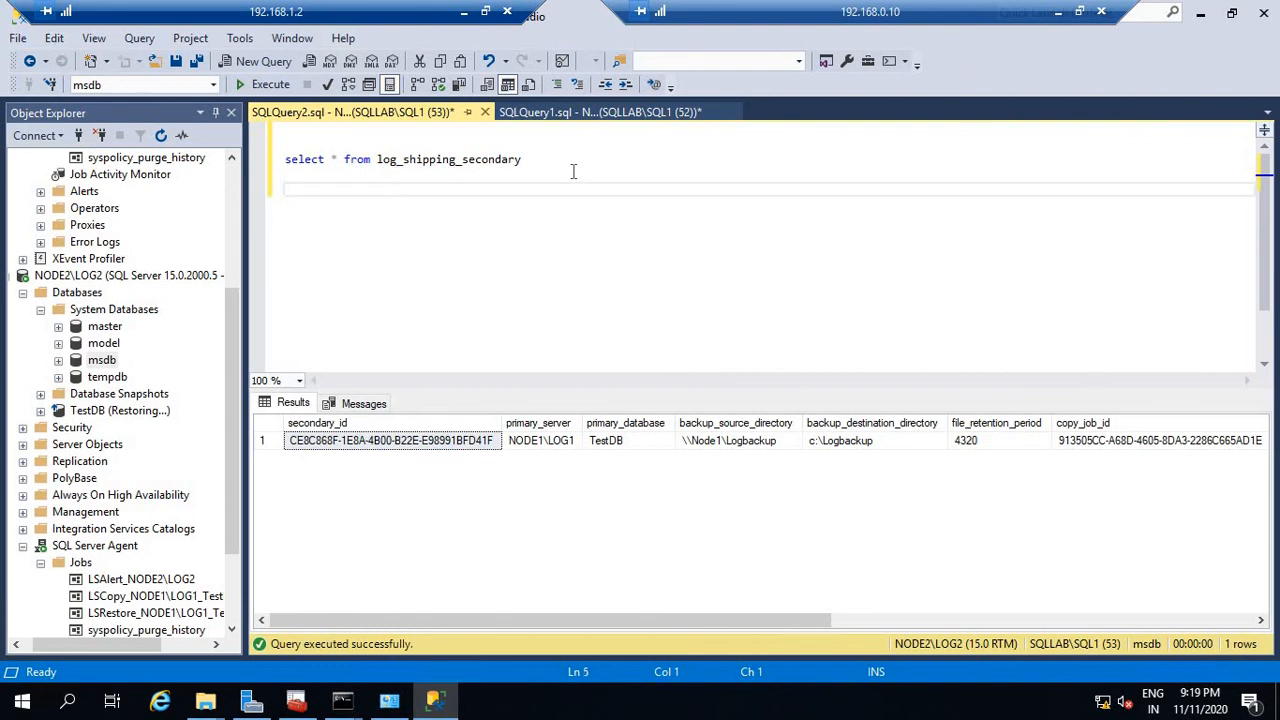
text(log_shipping_monitor)
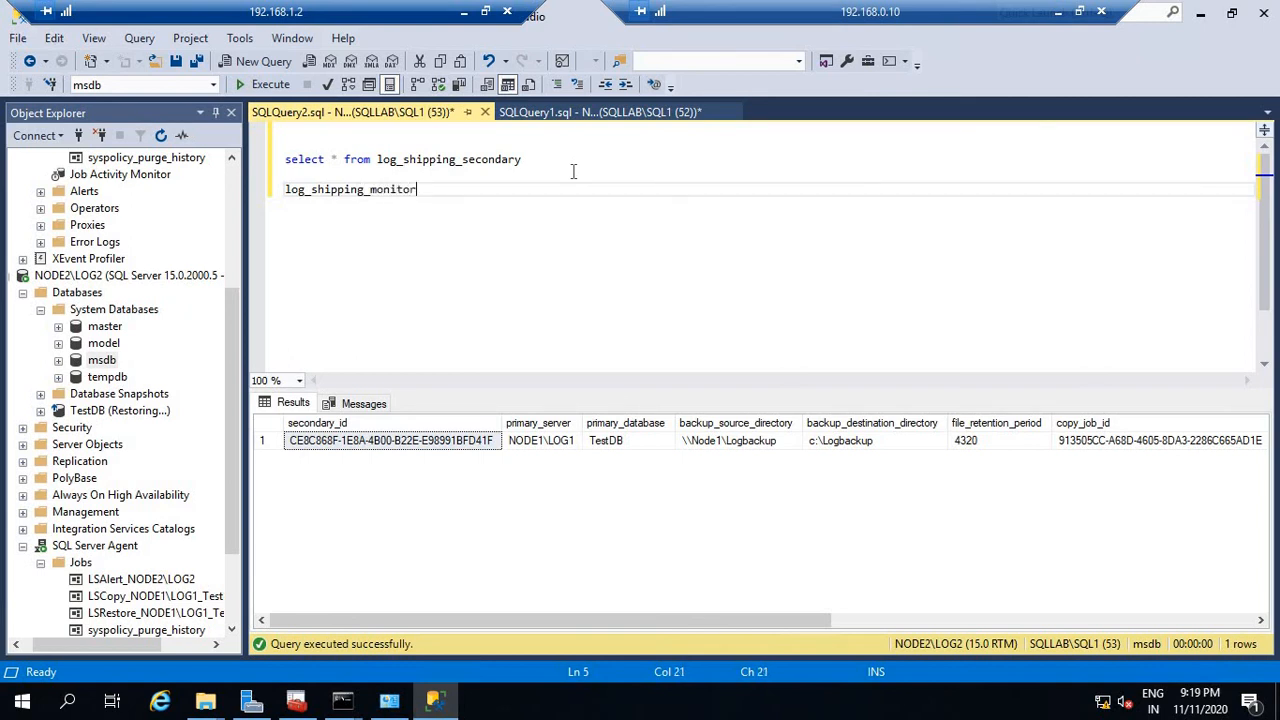
text(_primar)
key(Return)
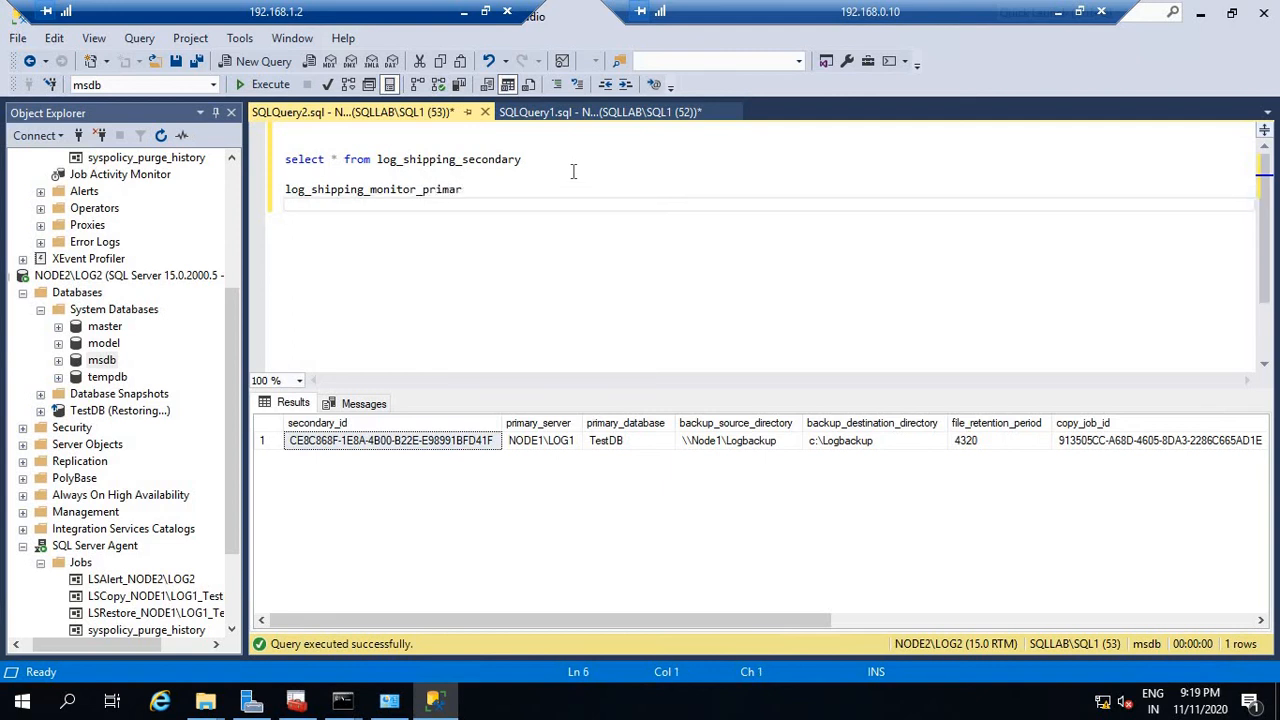
key(BackSpace)
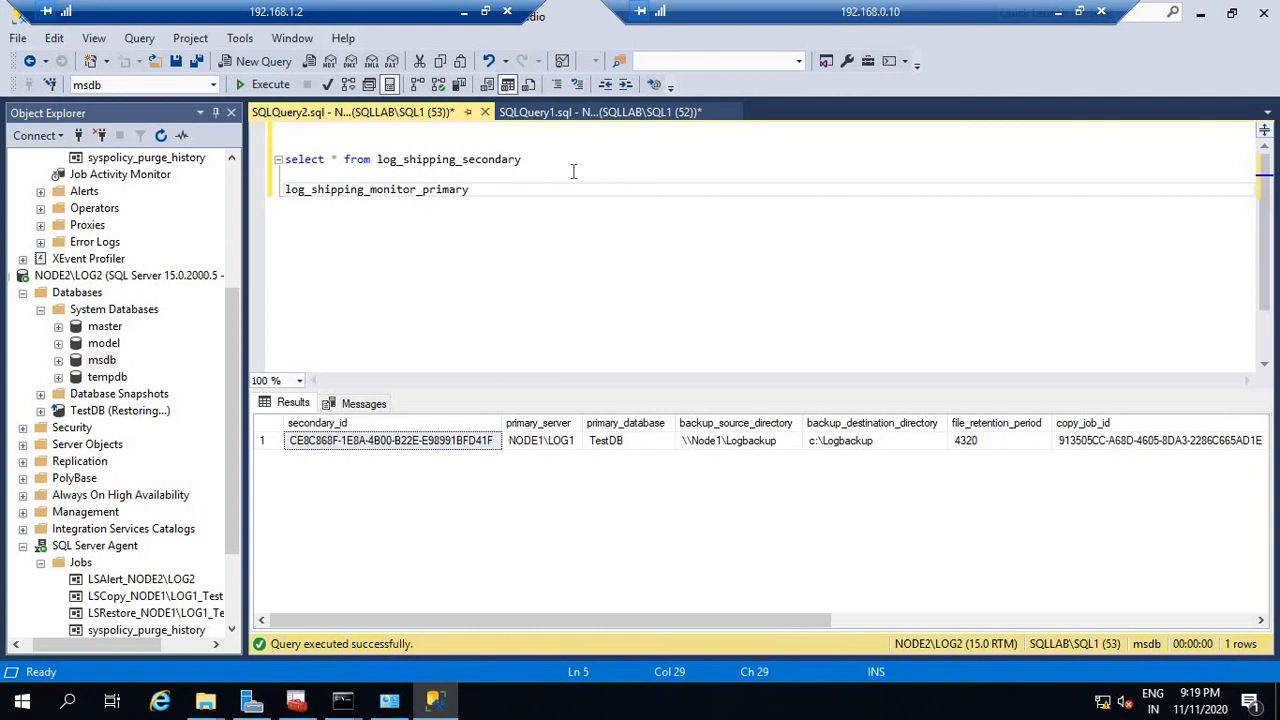
Duplicate the log_shipping_monitor_primary line below itself and change the copy to log_shipping_monitor_secondary.
key(shift+Left)
key(shift+Left)
key(shift+Left)
key(shift+Left)
key(shift+Left)
key(shift+Left)
key(shift+Left)
key(shift+Left)
key(shift+Left)
key(shift+Left)
key(shift+Left)
key(shift+Left)
key(shift+Left)
key(shift+Left)
key(shift+Left)
key(shift+Left)
key(shift+Left)
key(shift+Left)
key(shift+Left)
key(shift+Left)
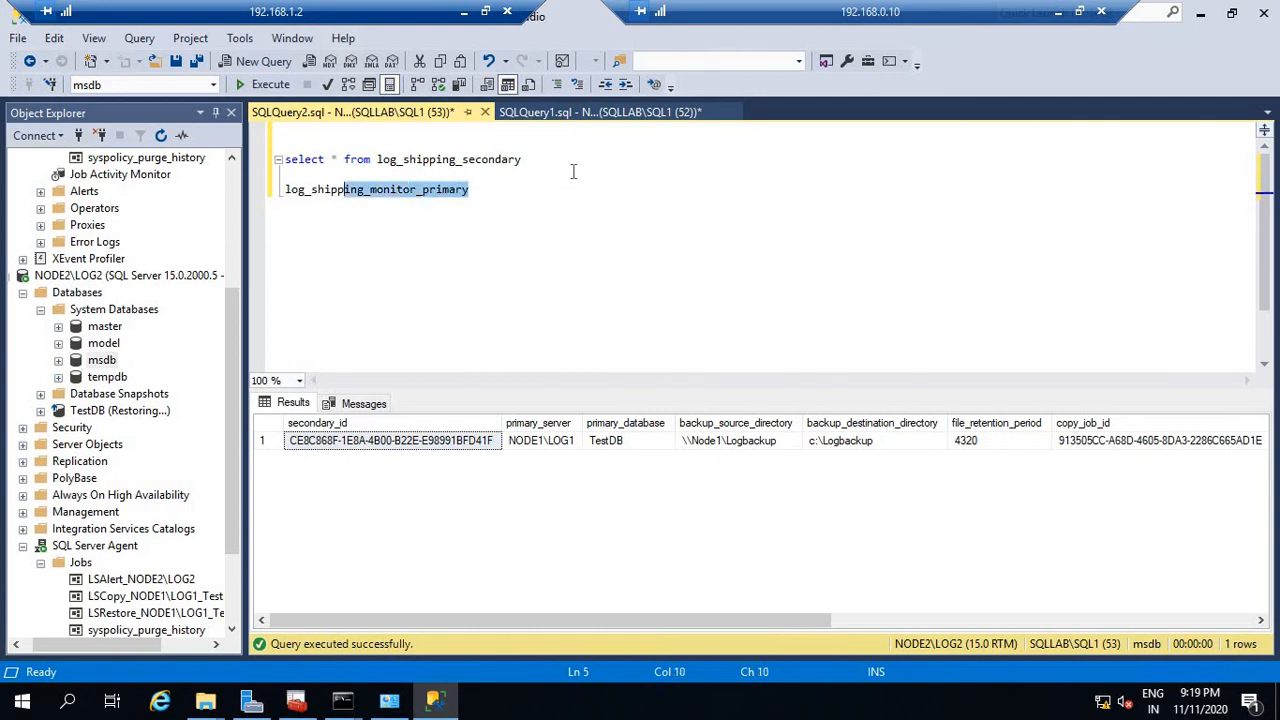
key(shift+Left)
key(shift+Right)
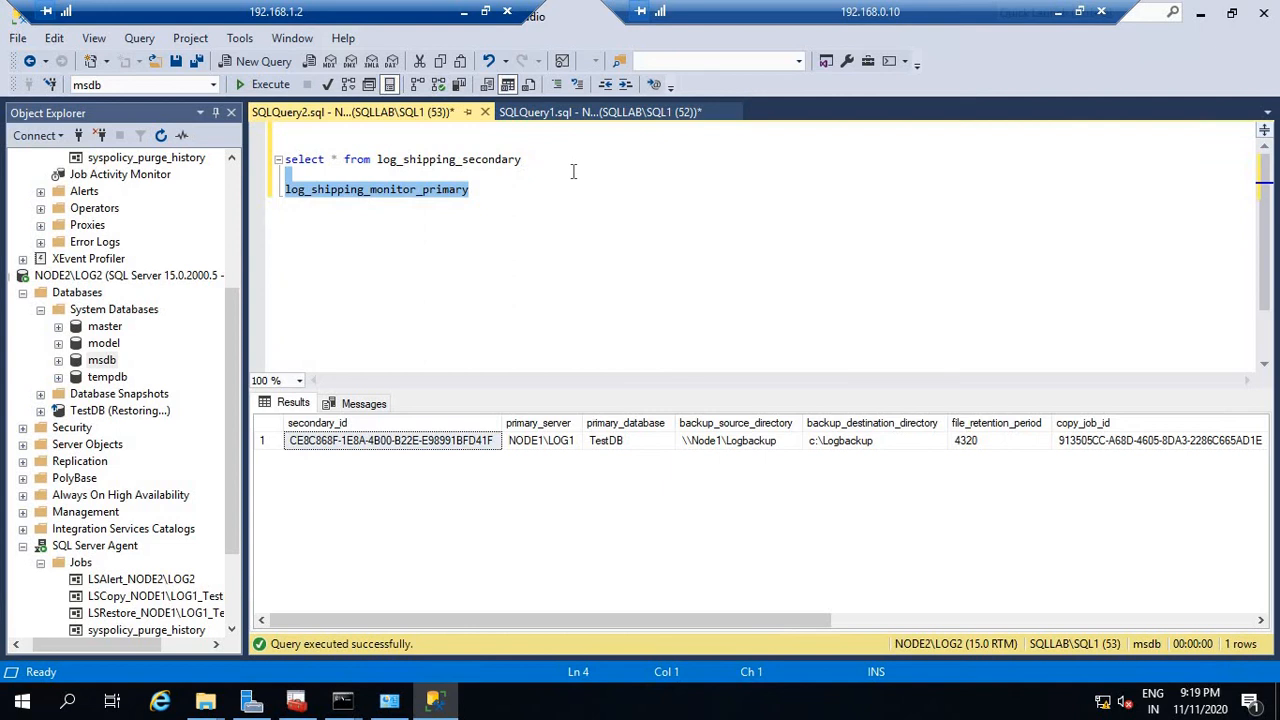
key(Right)
key(Return)
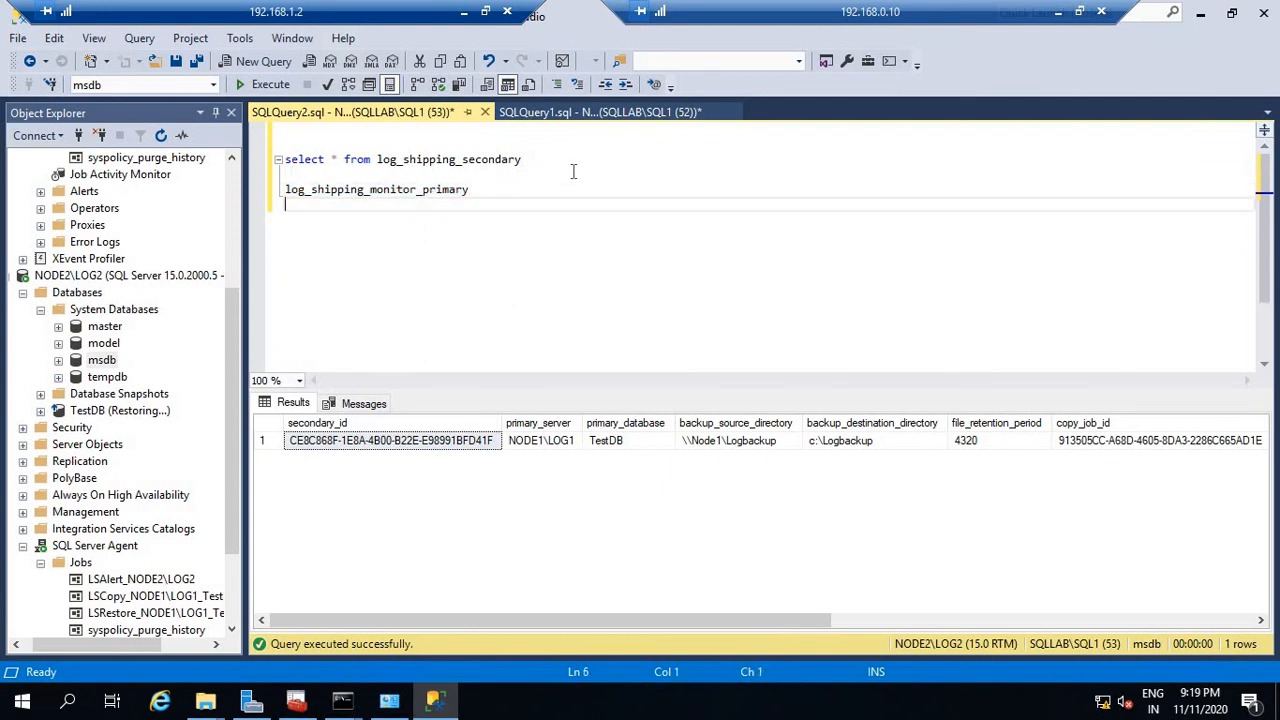
key(Return)
key(ctrl+v)
key(BackSpace)
key(BackSpace)
key(BackSpace)
key(BackSpace)
key(BackSpace)
key(BackSpace)
key(BackSpace)
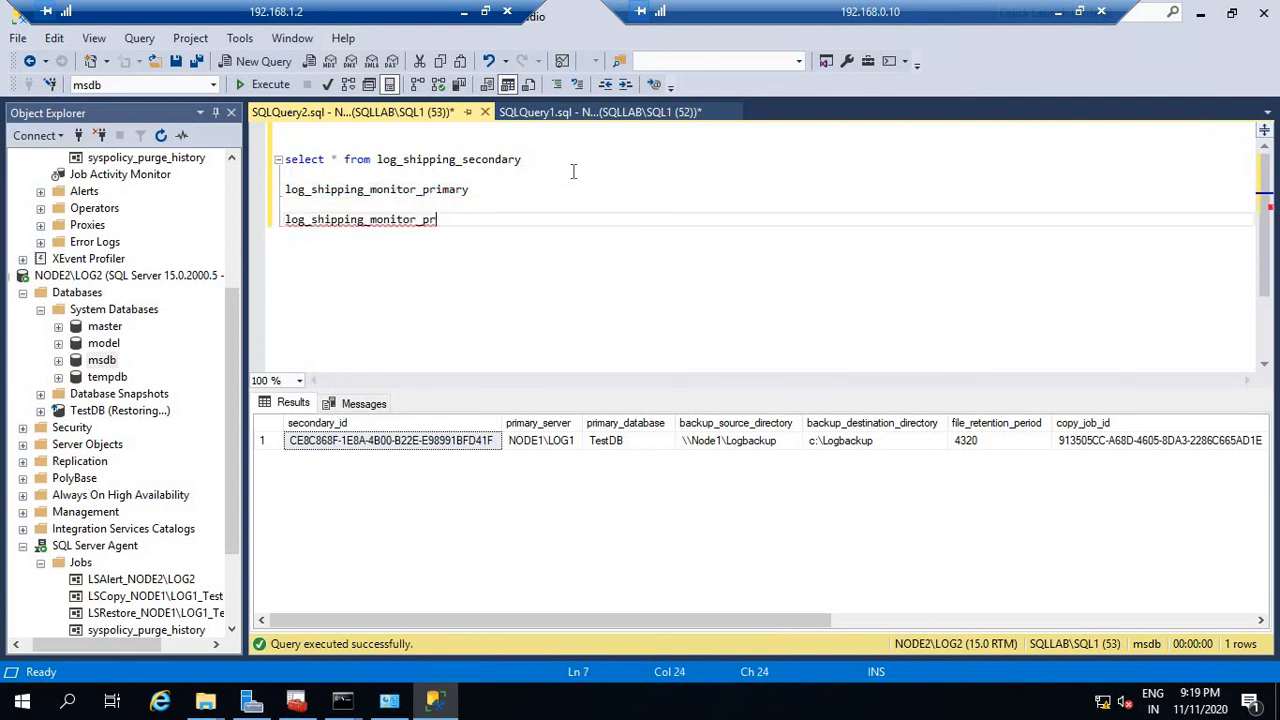
text(secondary)
Add the table name log_shipping_primary_databases on a new line below log_shipping_monitor_secondary.
key(Return)
key(Return)
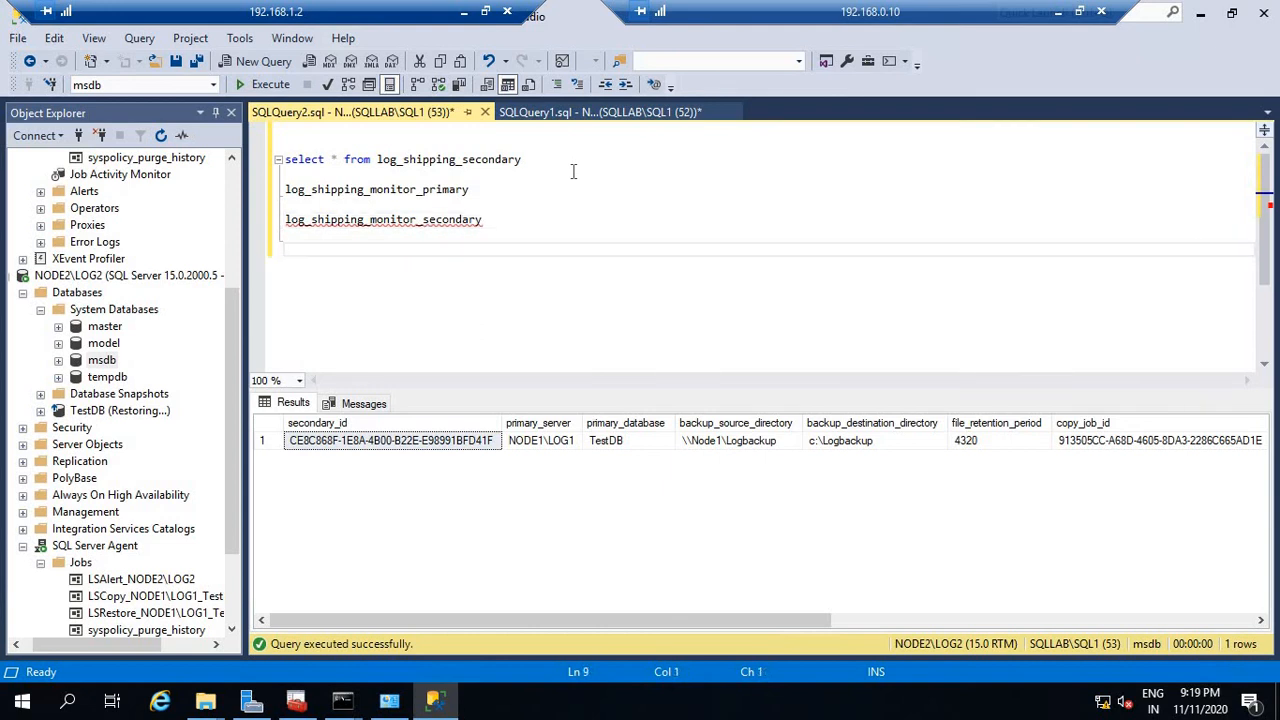
text(log_shipping_primary)
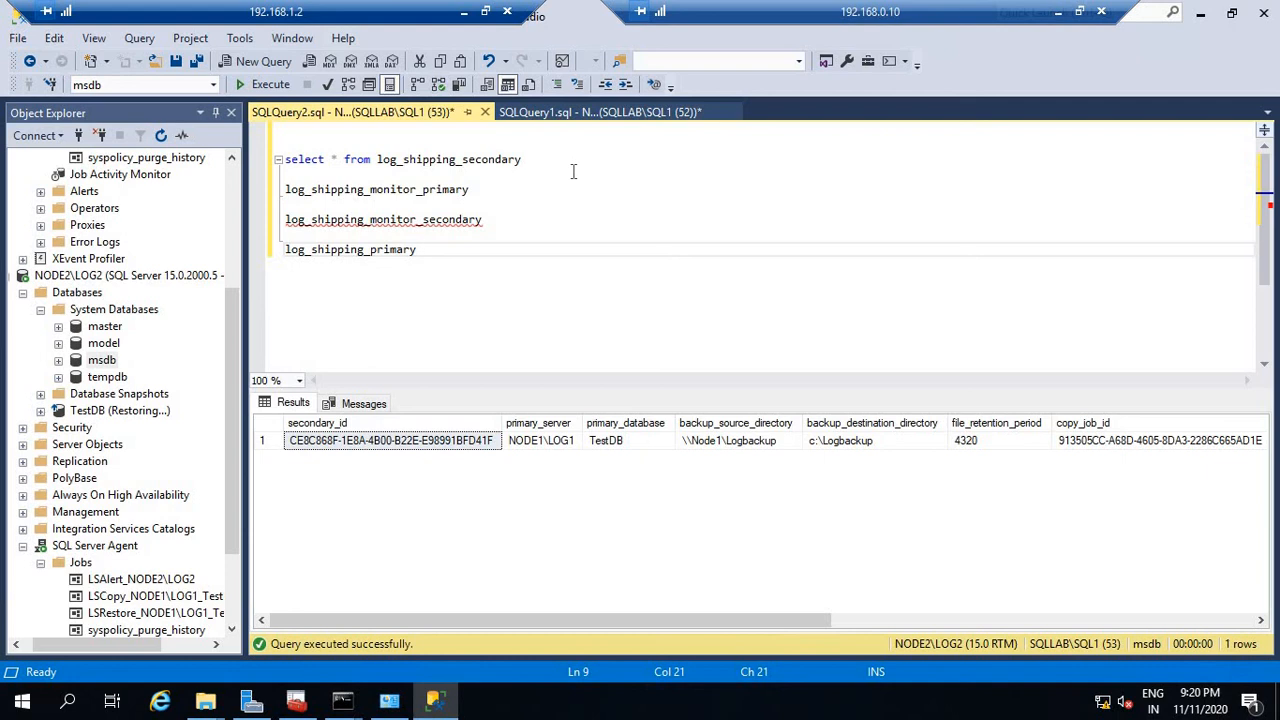
text(_databases)
Copy the table name log_shipping_secondary from the select statement and paste it as the last line of the list.
click(376, 162)
double_click(475, 160)
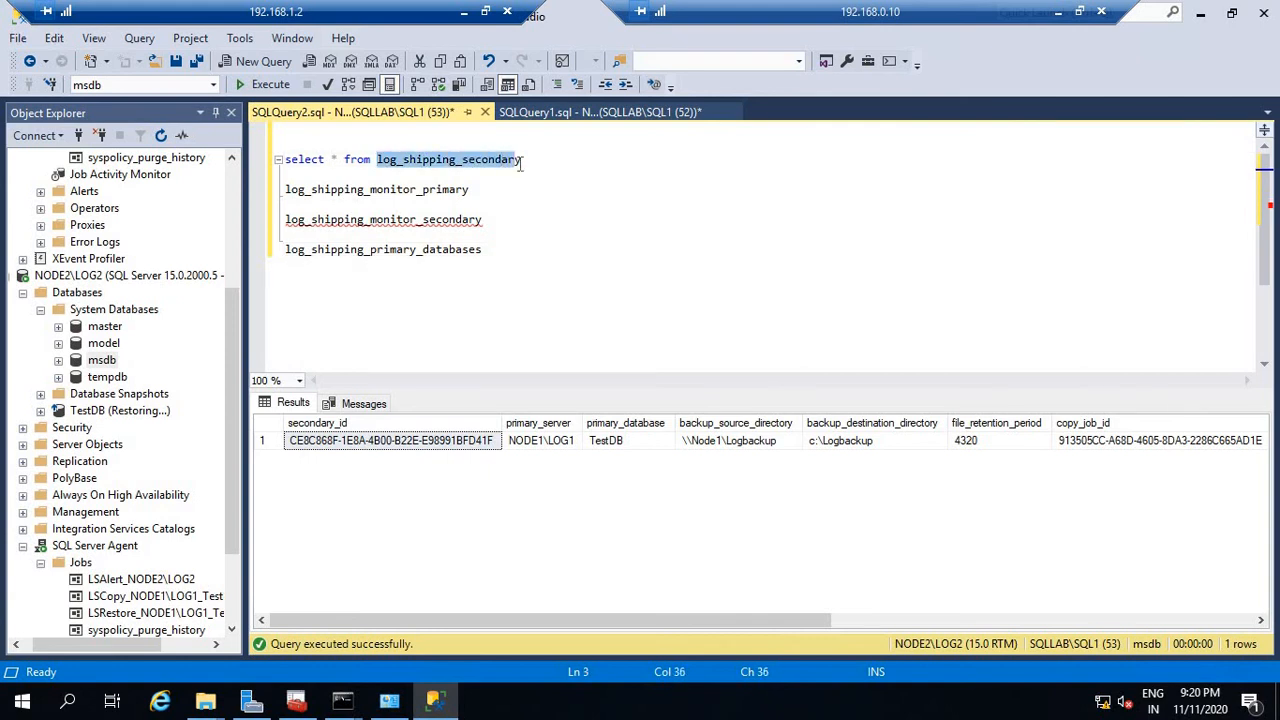
right_click(508, 162)
click(553, 193)
click(515, 250)
key(Return)
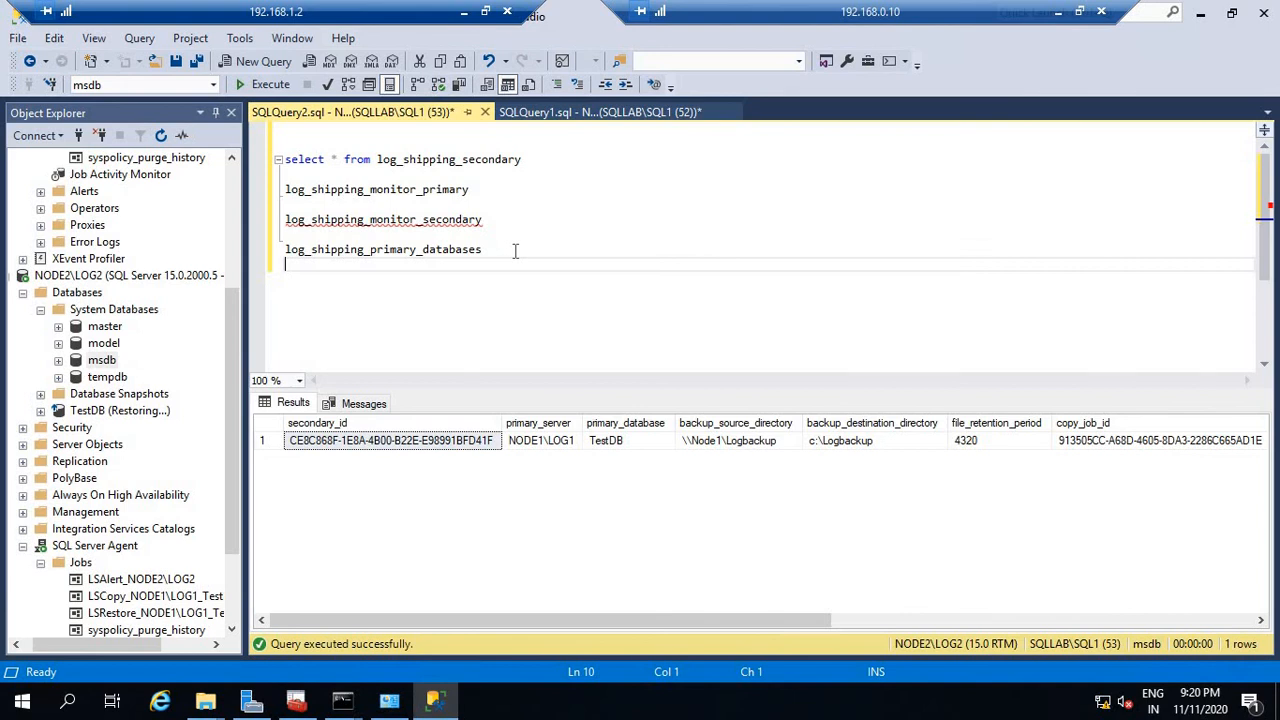
key(Return)
key(ctrl+v)
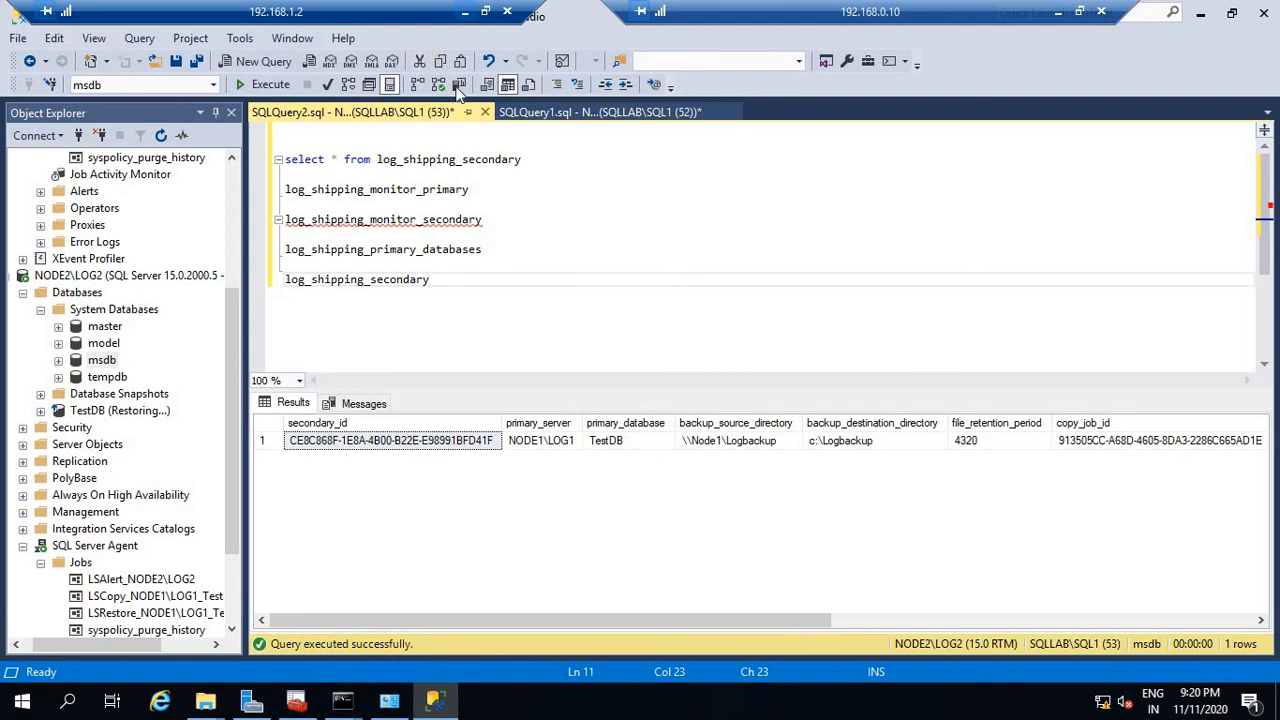
click(463, 11)
click(806, 704)
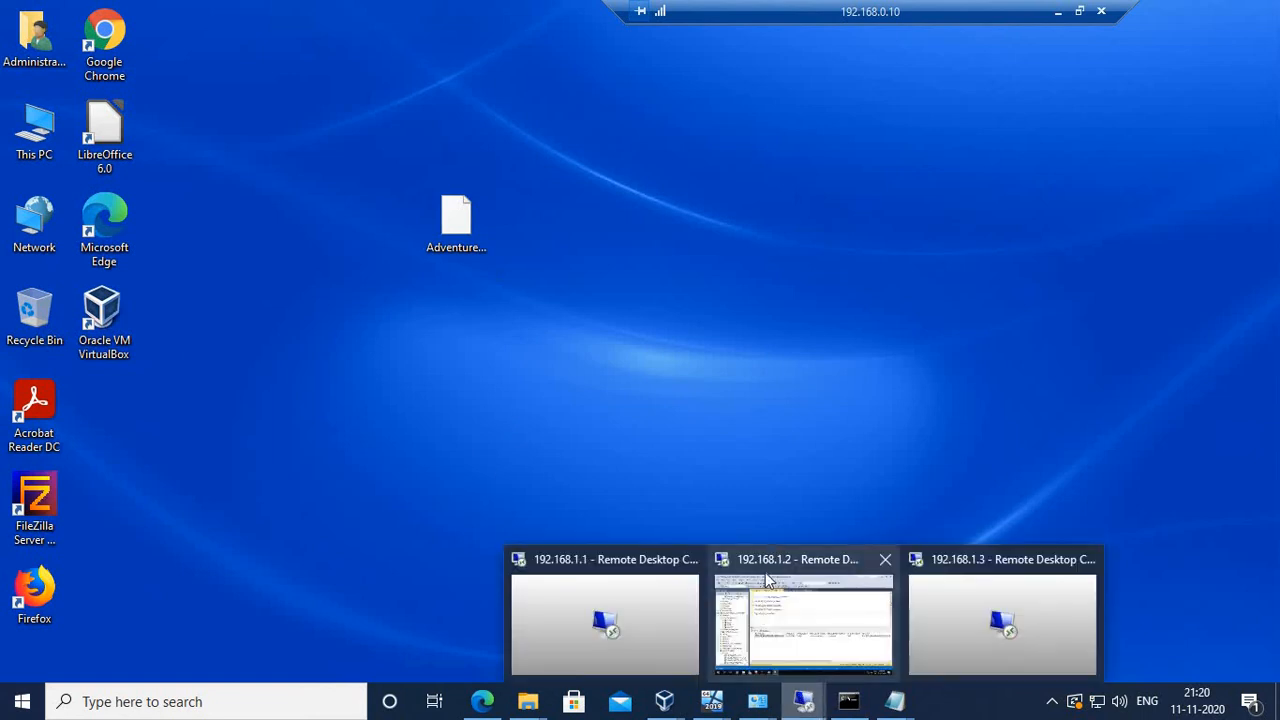
click(746, 566)
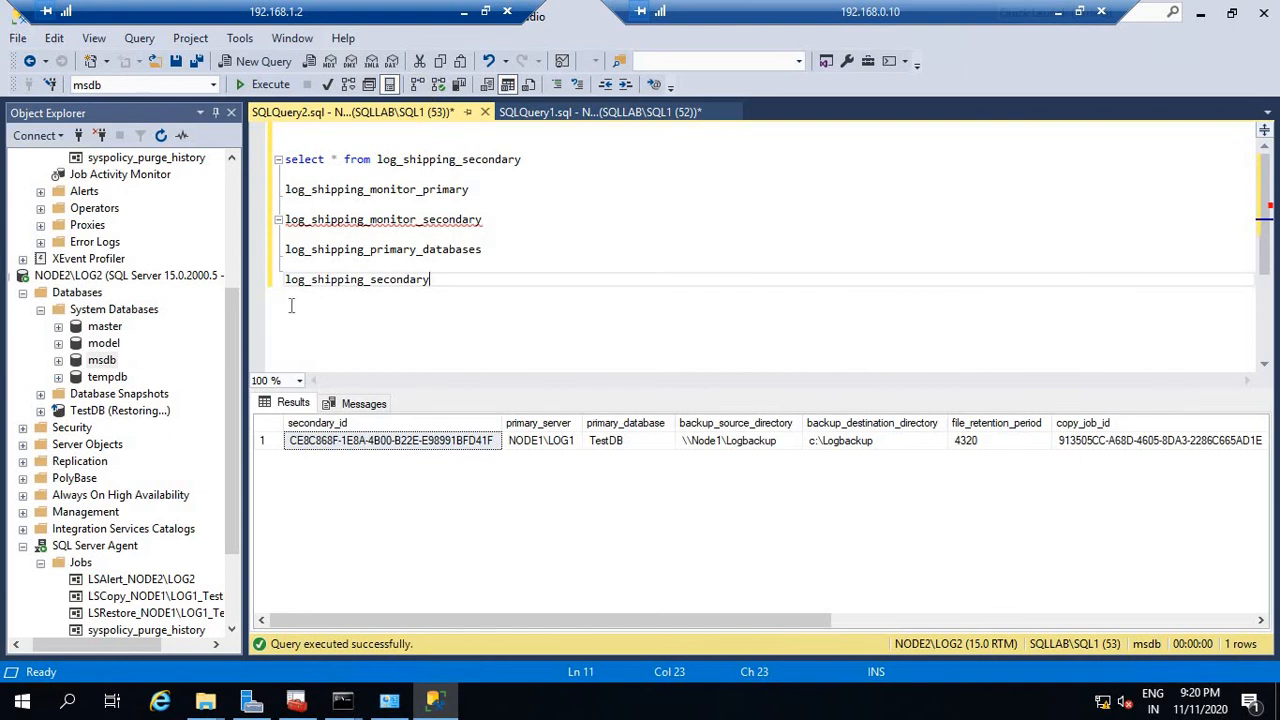
Open a new query on the master database of NODE1\LOG1, closing the extra query opened on msdb.
drag(240, 314, 235, 172)
click(23, 174)
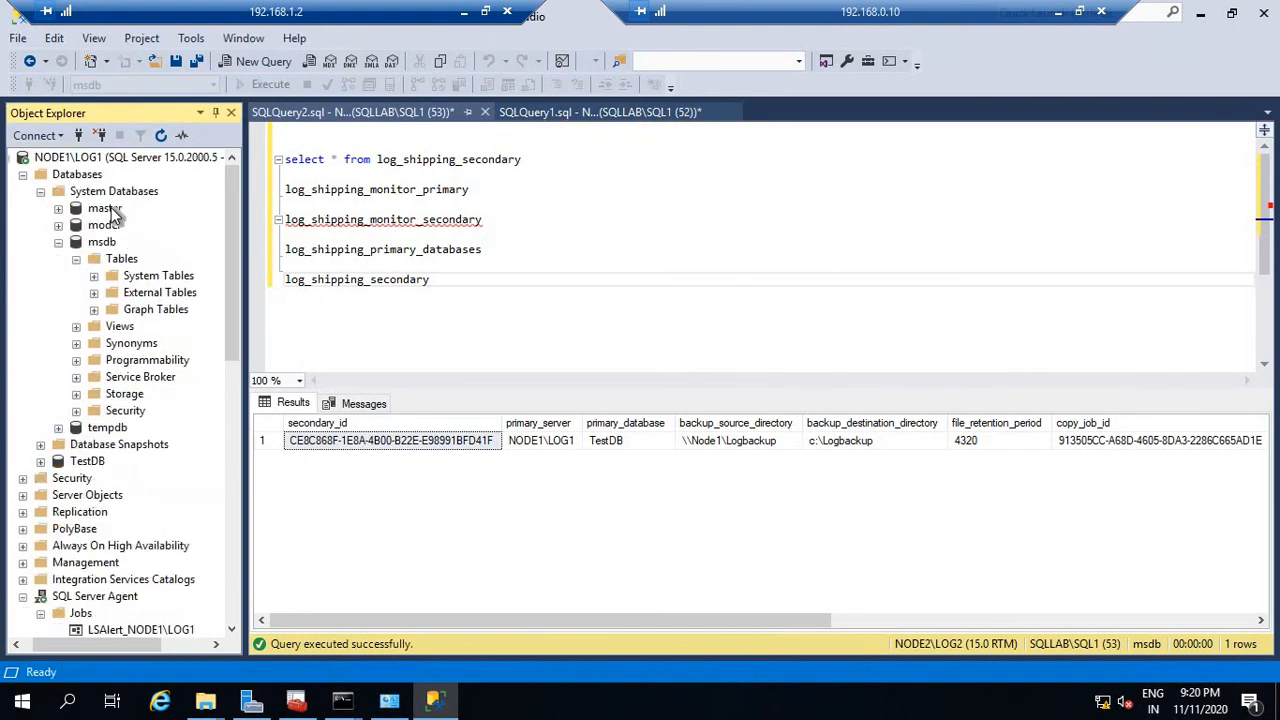
right_click(103, 242)
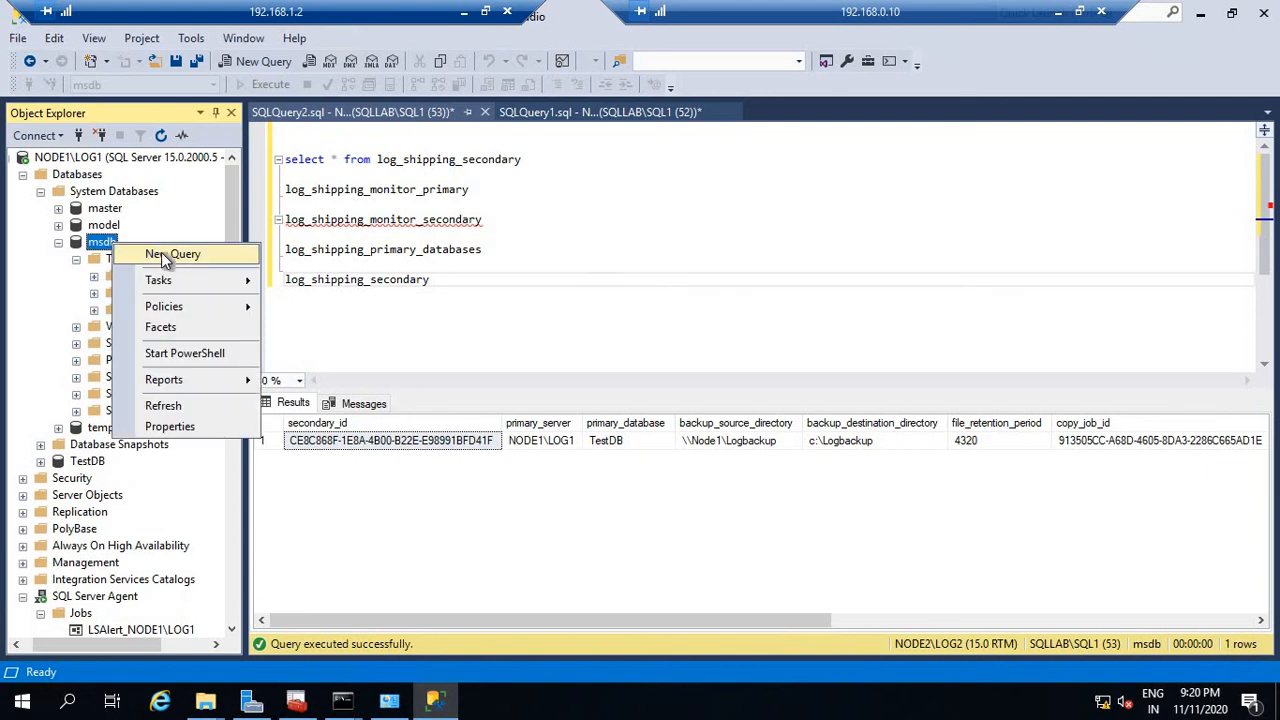
click(165, 257)
right_click(106, 208)
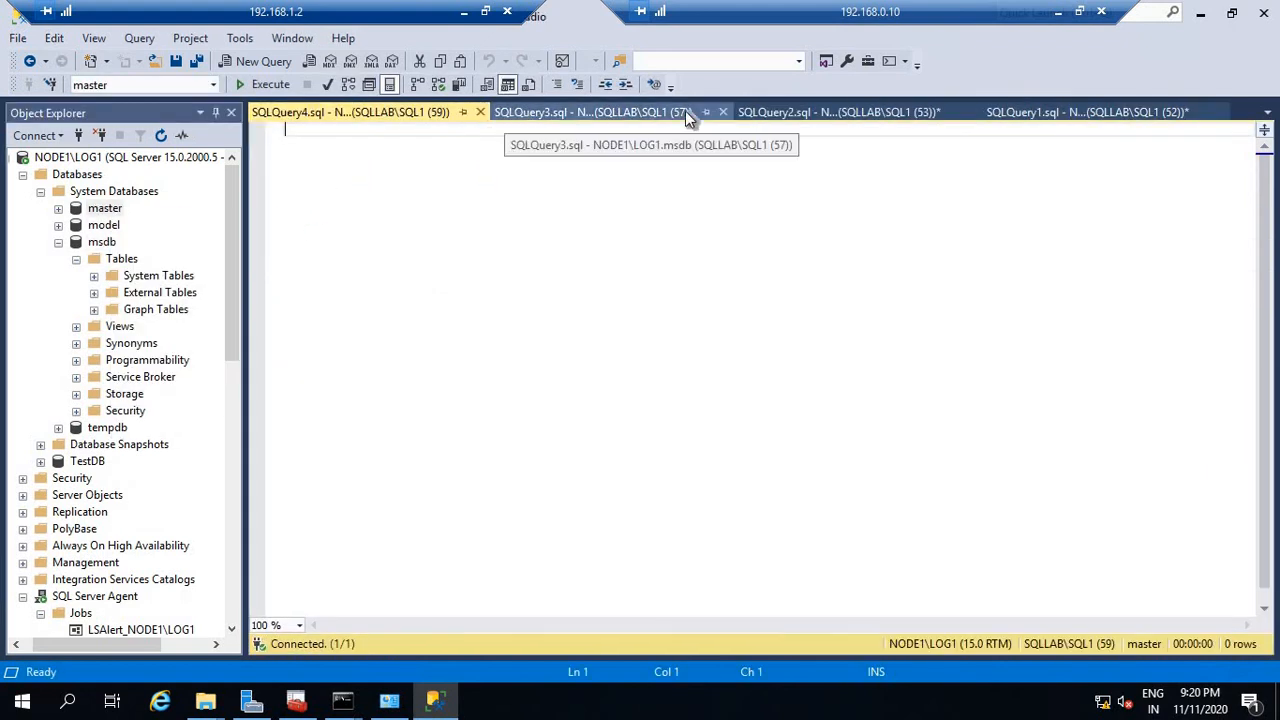
click(721, 112)
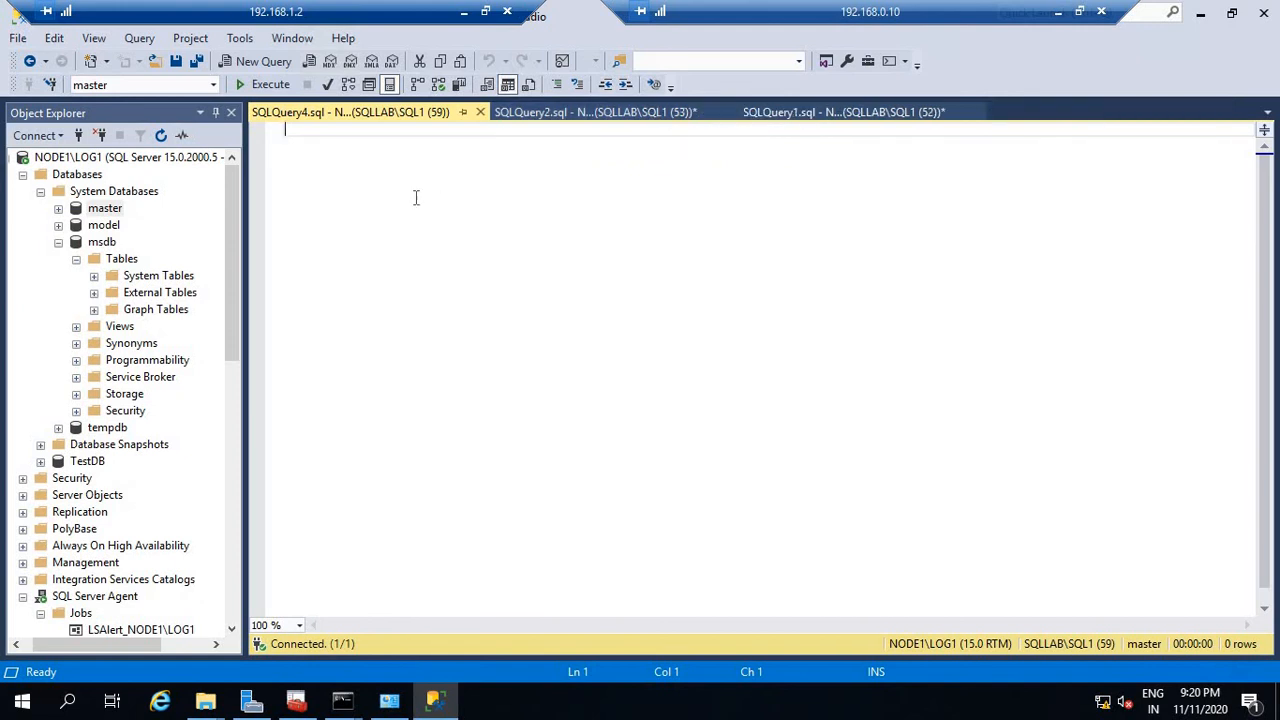
Write and execute sp_help_log_shipping_monitor on NODE1\LOG1, and enlarge the results area.
key(Return)
key(Return)
text(sp)
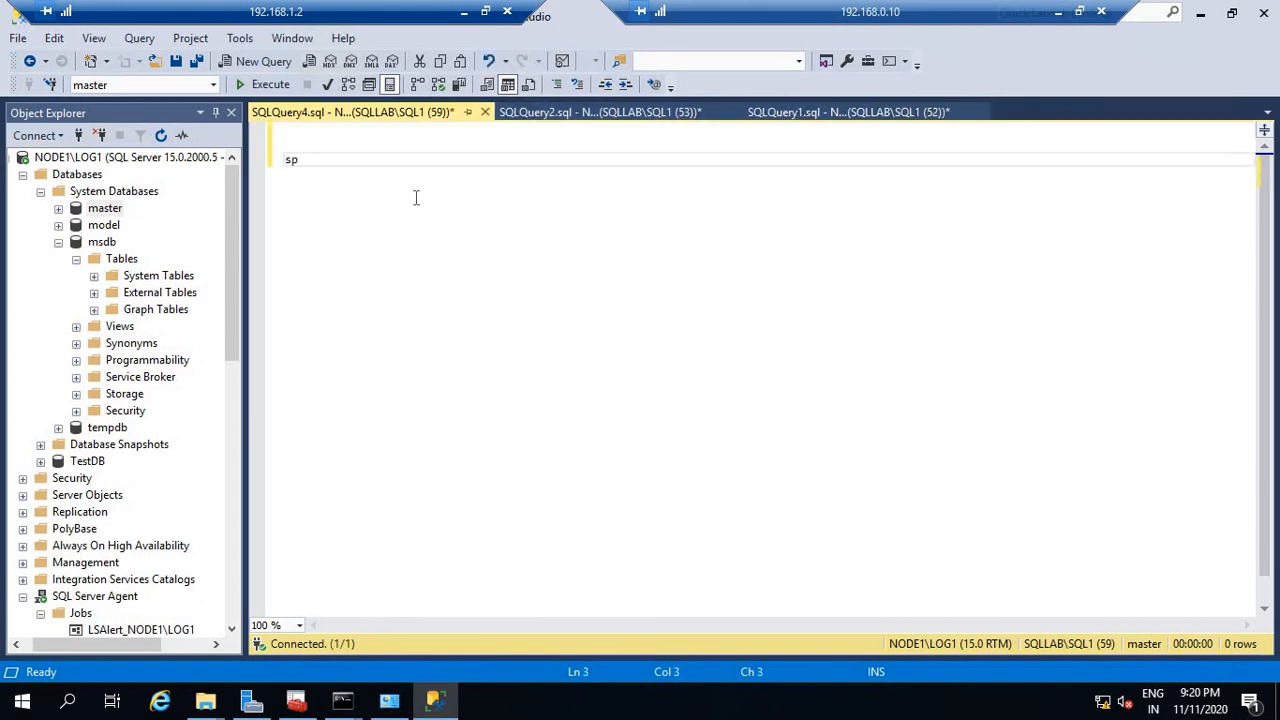
text(_help_log_sh)
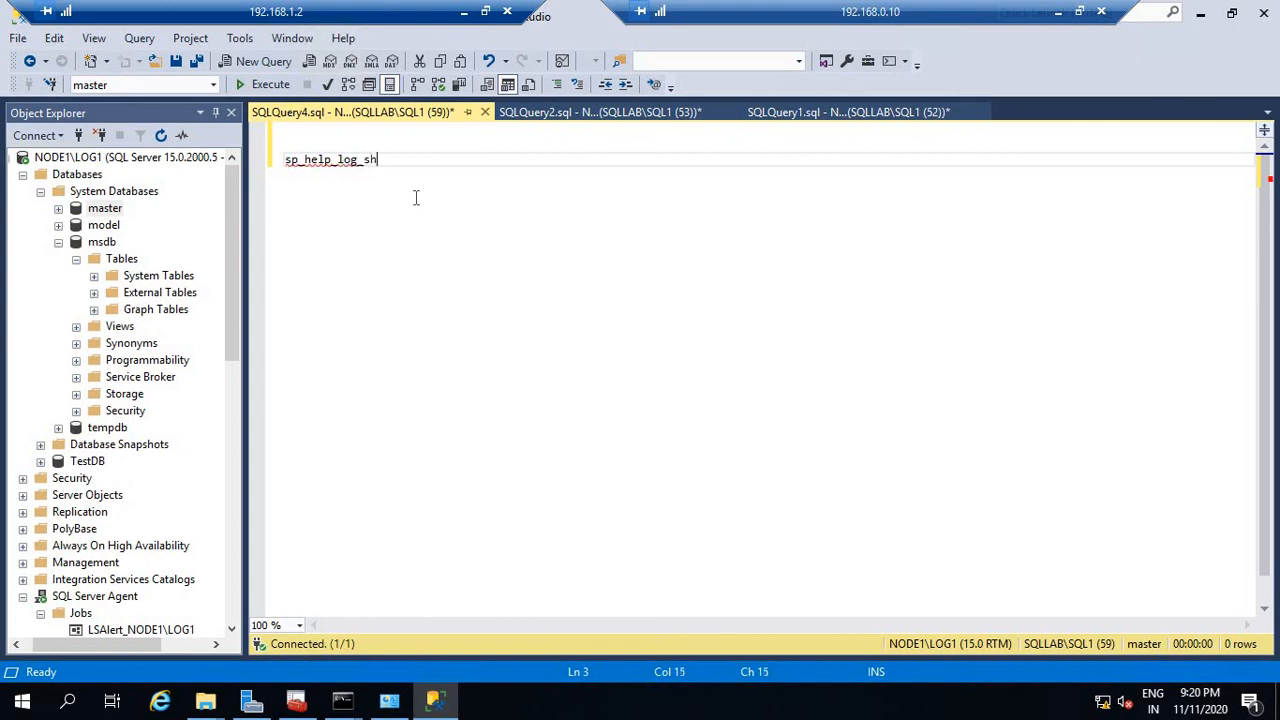
text(ipping_monitor)
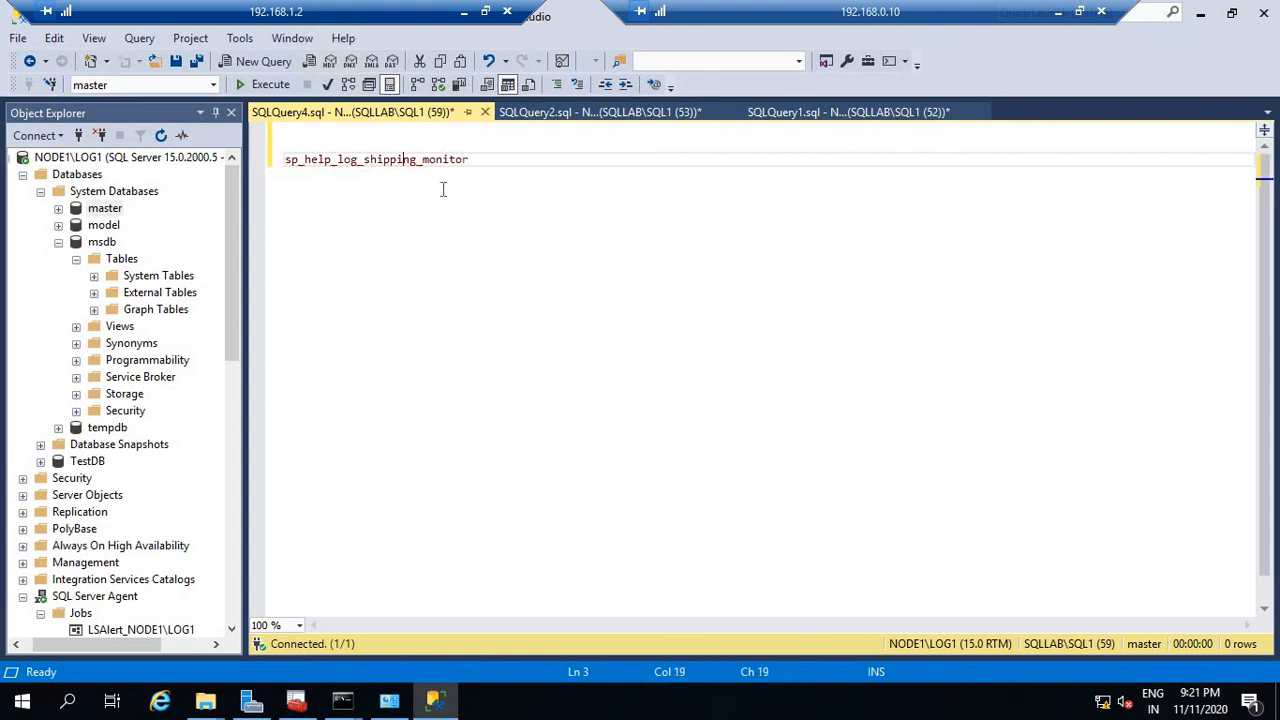
drag(470, 160, 187, 150)
click(263, 85)
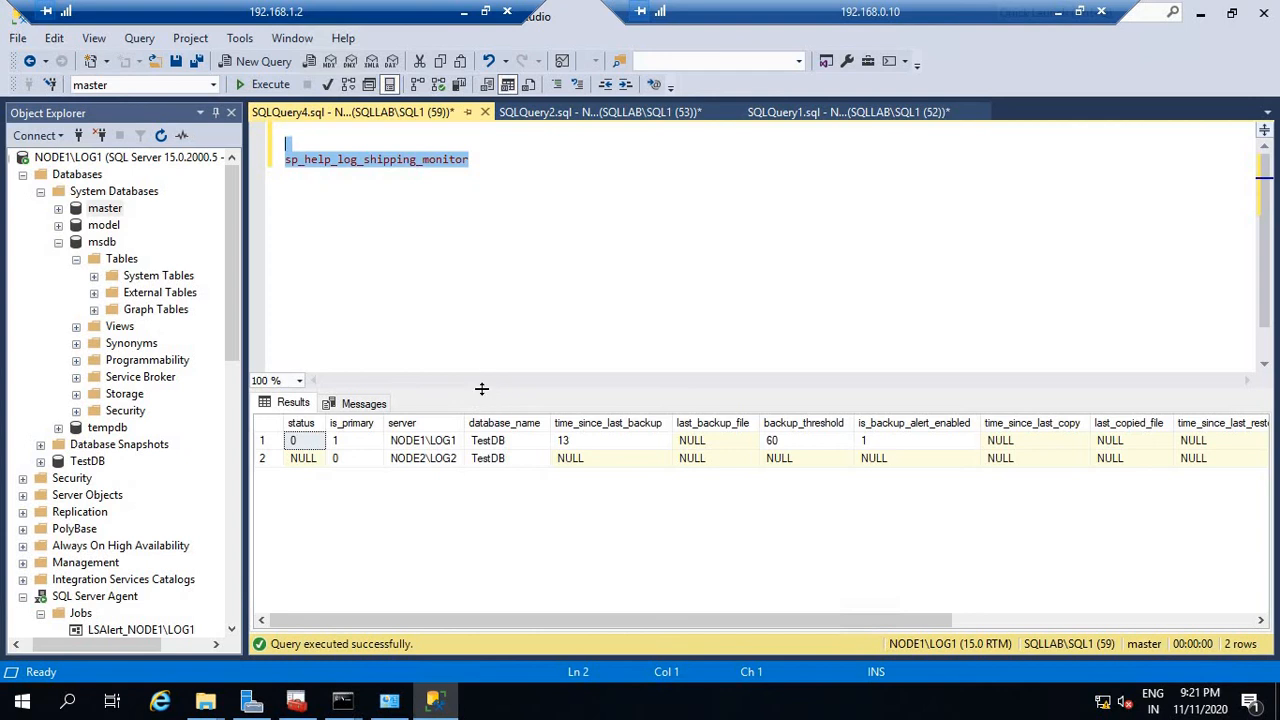
drag(484, 389, 480, 310)
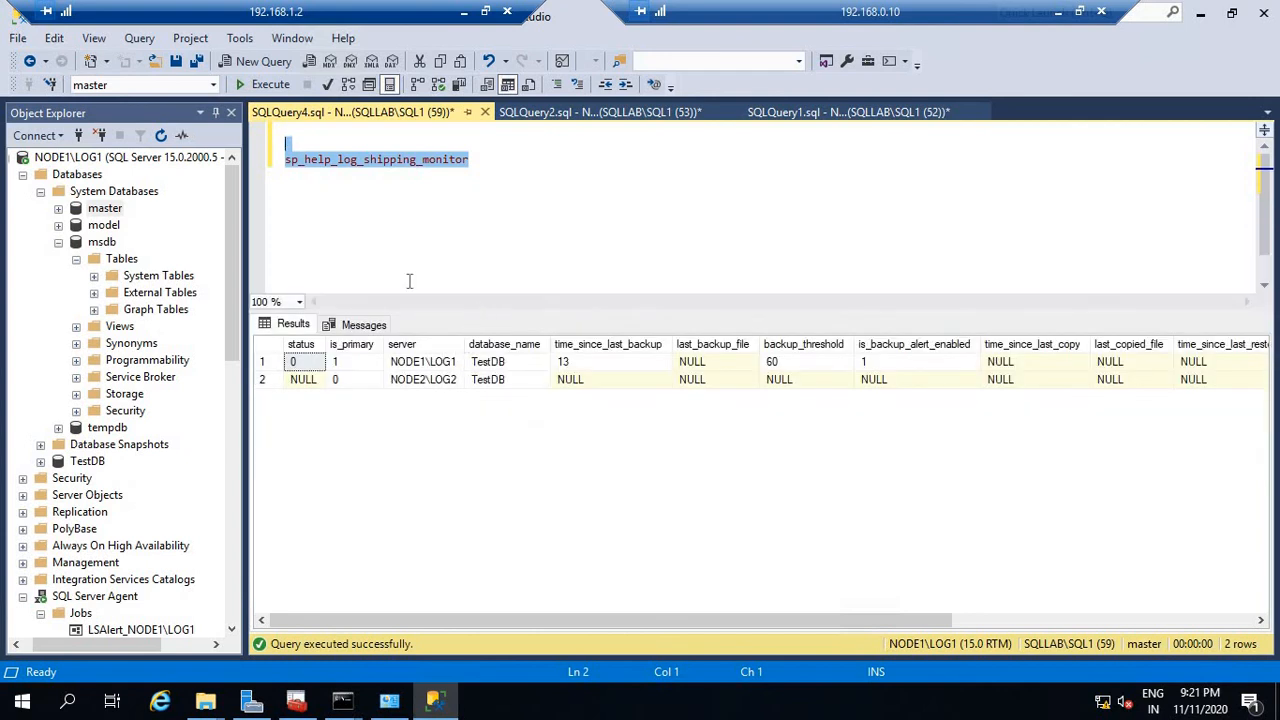
click(408, 238)
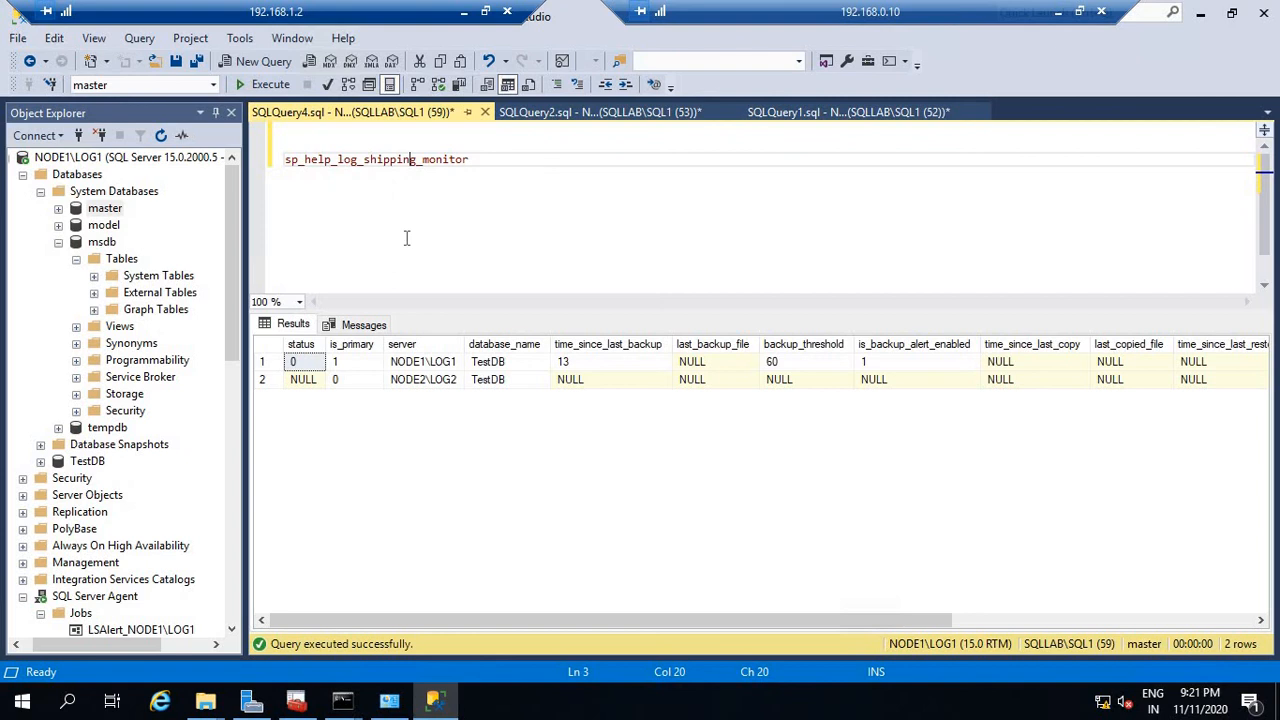
Add a second procedure call, sp_help_log_shipping_monitor_primary, below the first by reusing the copied procedure name.
click(473, 162)
key(Return)
key(Return)
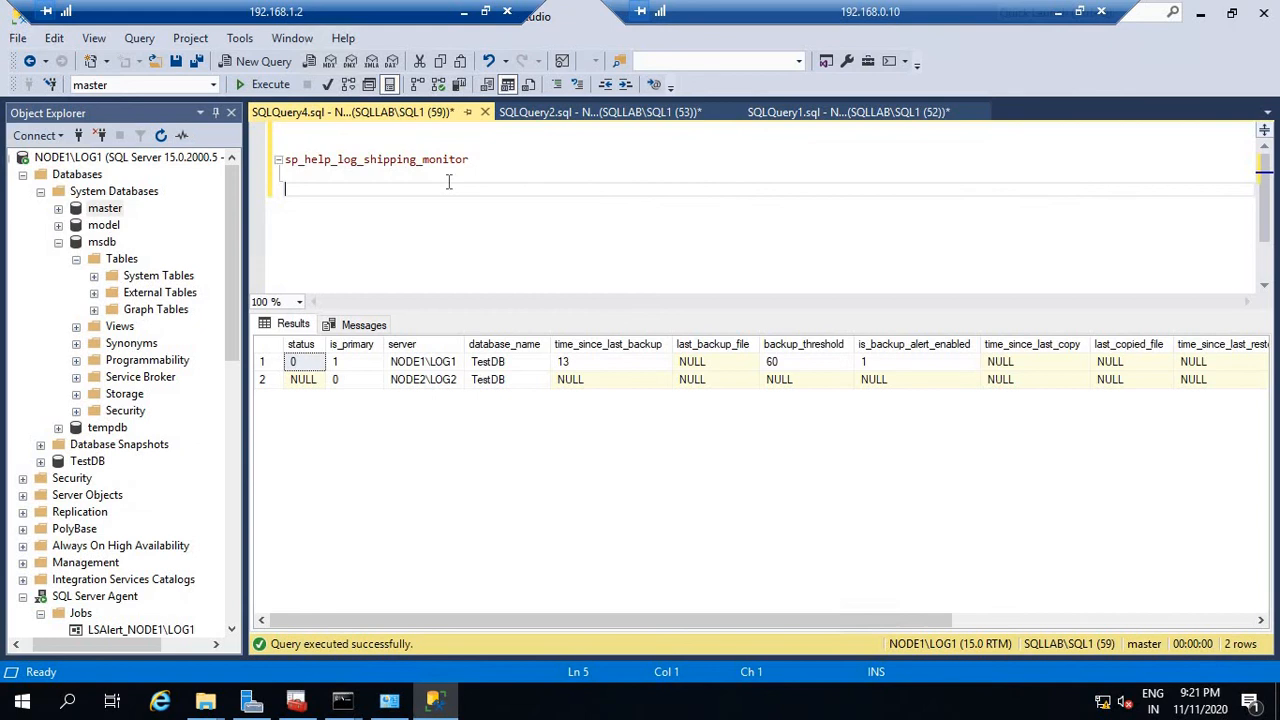
text(sp_help)
drag(476, 161, 285, 161)
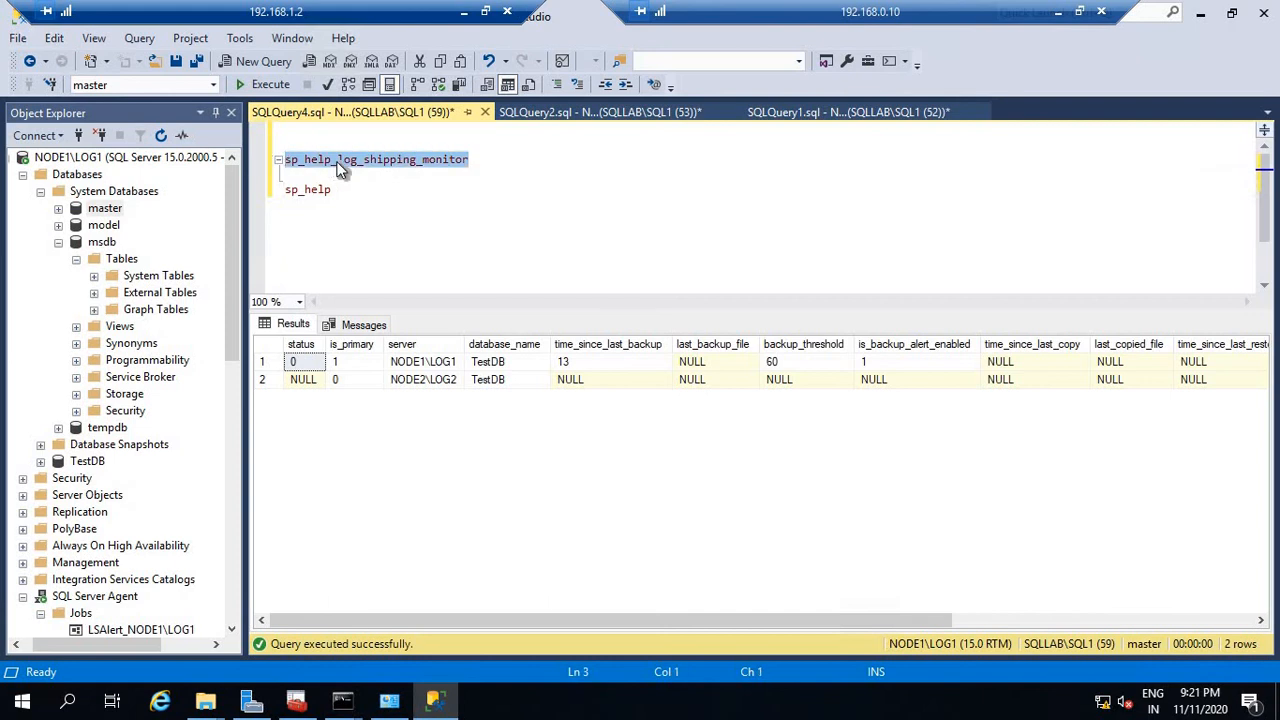
right_click(338, 168)
drag(345, 190, 237, 181)
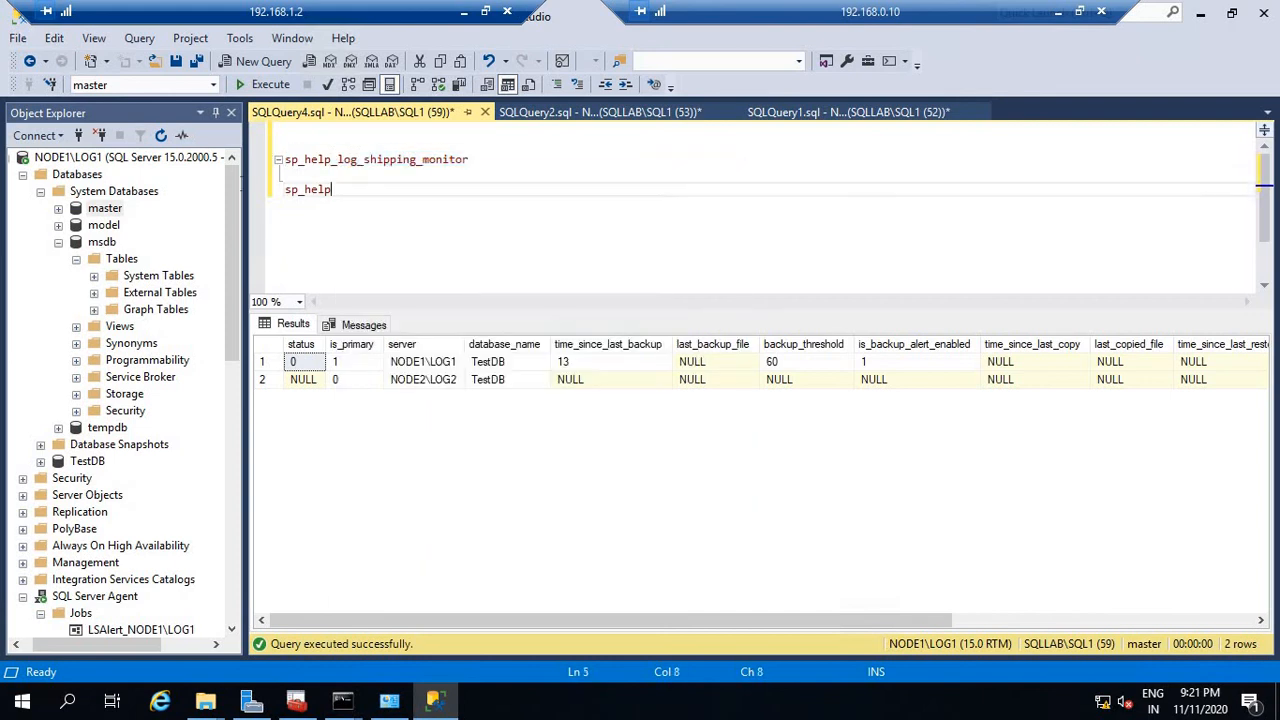
key(ctrl+v)
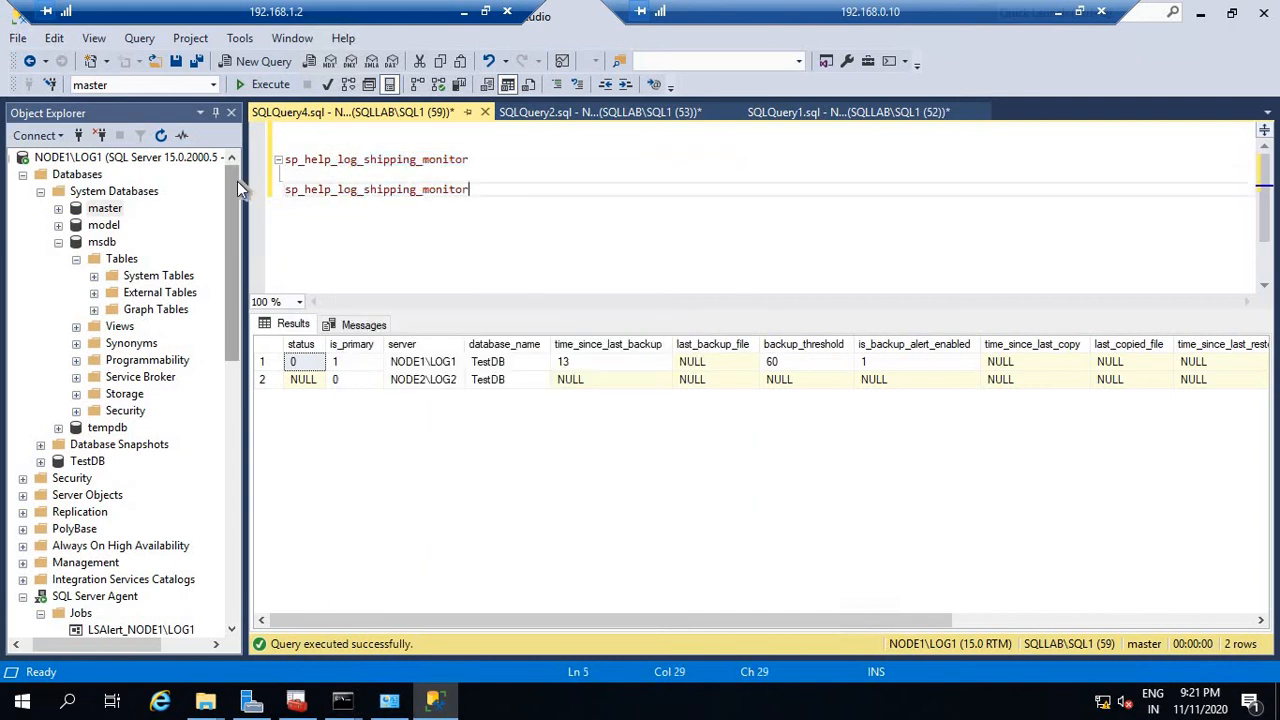
text(_primary)
Try to execute only the sp_help_log_shipping_monitor_primary line without any parameters.
key(shift+Left)
key(shift+Left)
key(shift+Left)
key(shift+Left)
key(shift+Left)
key(shift+Left)
key(shift+Left)
key(shift+Left)
key(shift+Left)
key(shift+Left)
key(shift+Left)
key(shift+Left)
key(shift+Left)
key(shift+Left)
key(shift+Left)
key(shift+Left)
key(shift+Left)
key(shift+Left)
key(shift+Left)
key(shift+Left)
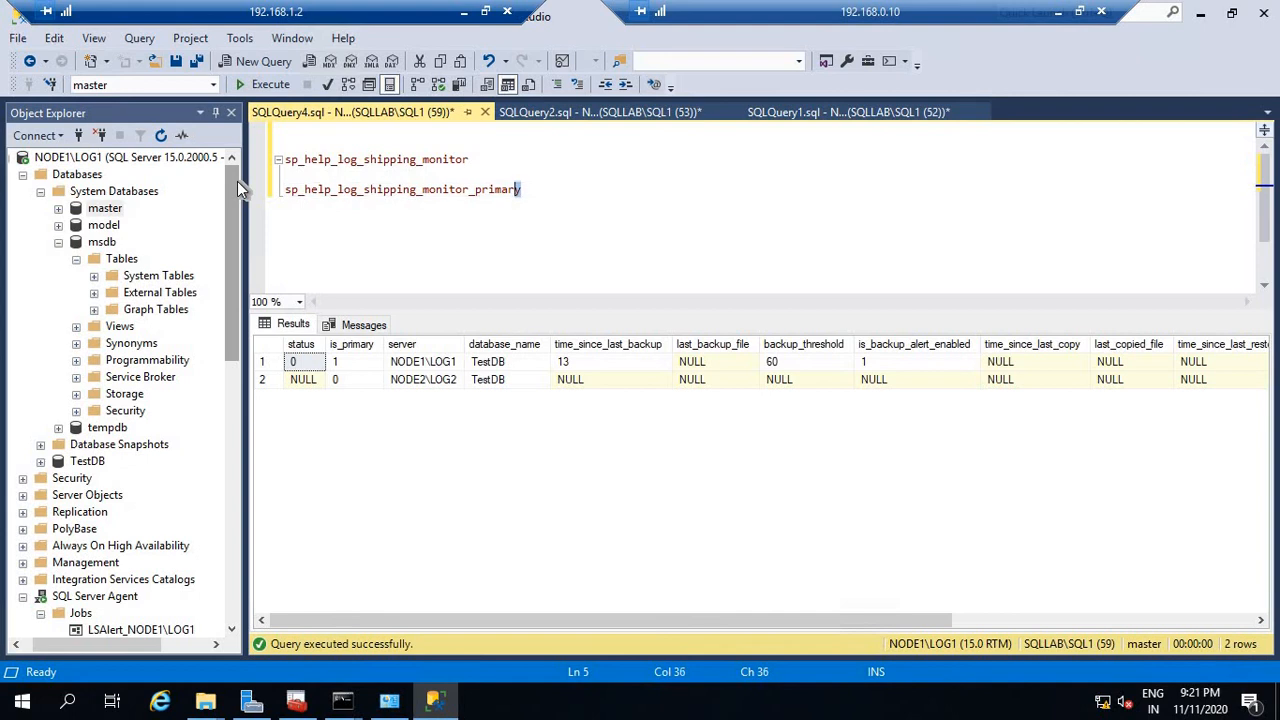
key(shift+Left)
key(shift+Left)
key(shift+Left)
key(shift+Left)
key(shift+Left)
key(shift+Left)
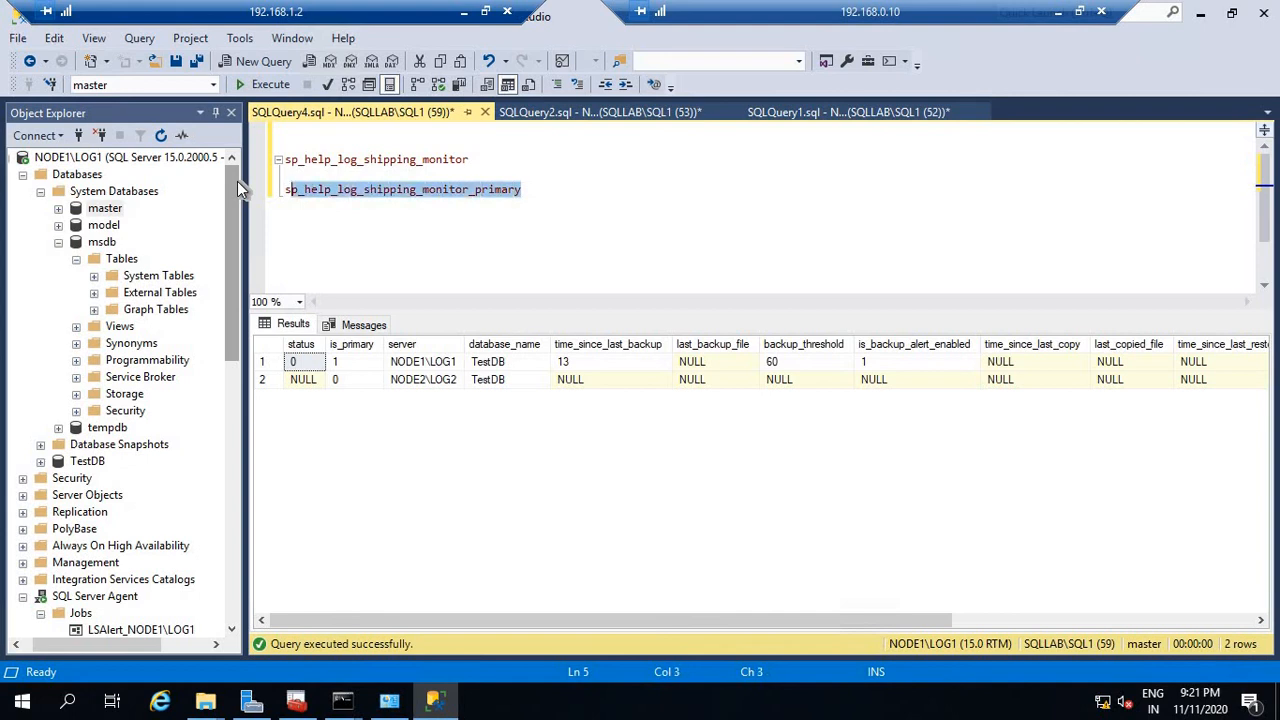
click(262, 84)
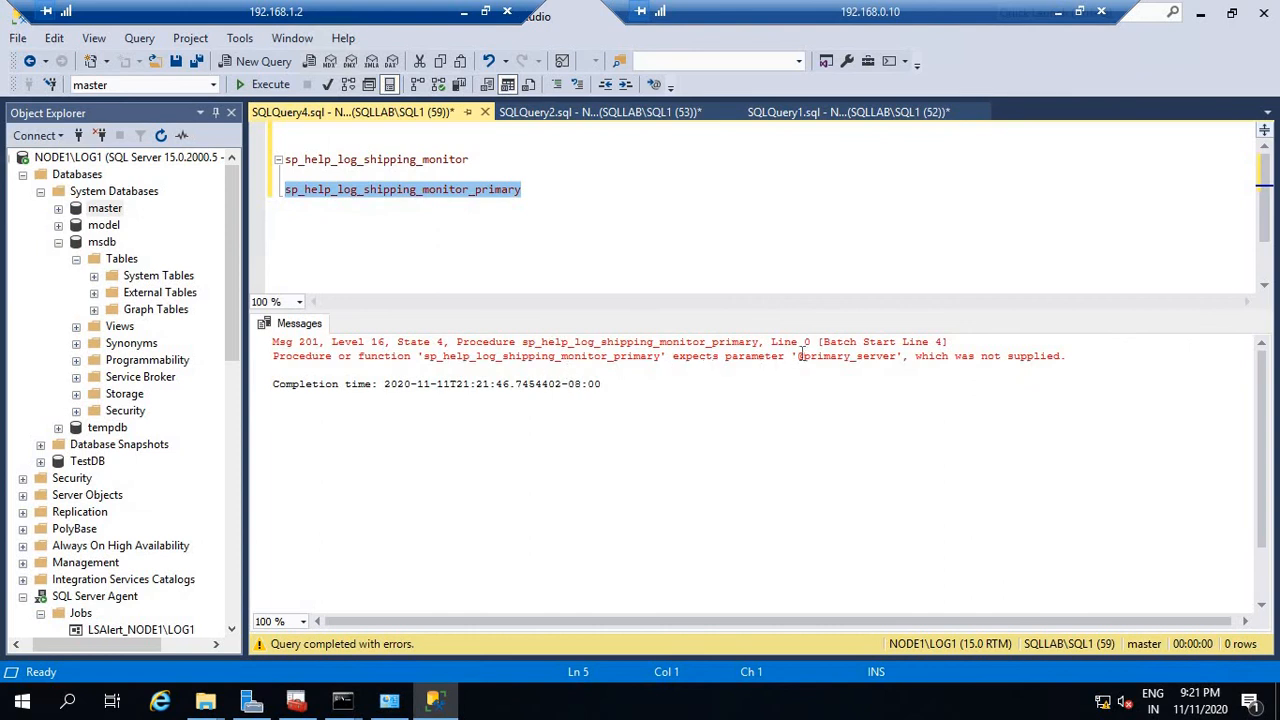
drag(797, 360, 883, 357)
right_click(883, 356)
click(921, 390)
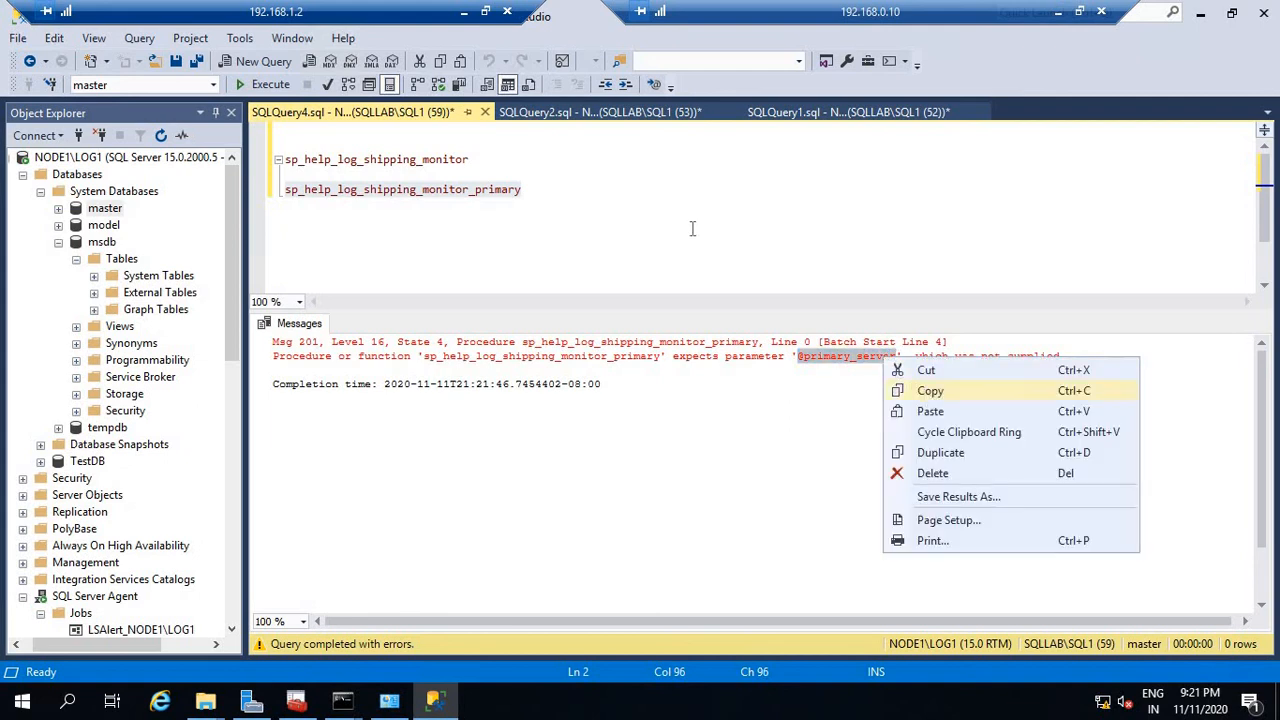
click(564, 192)
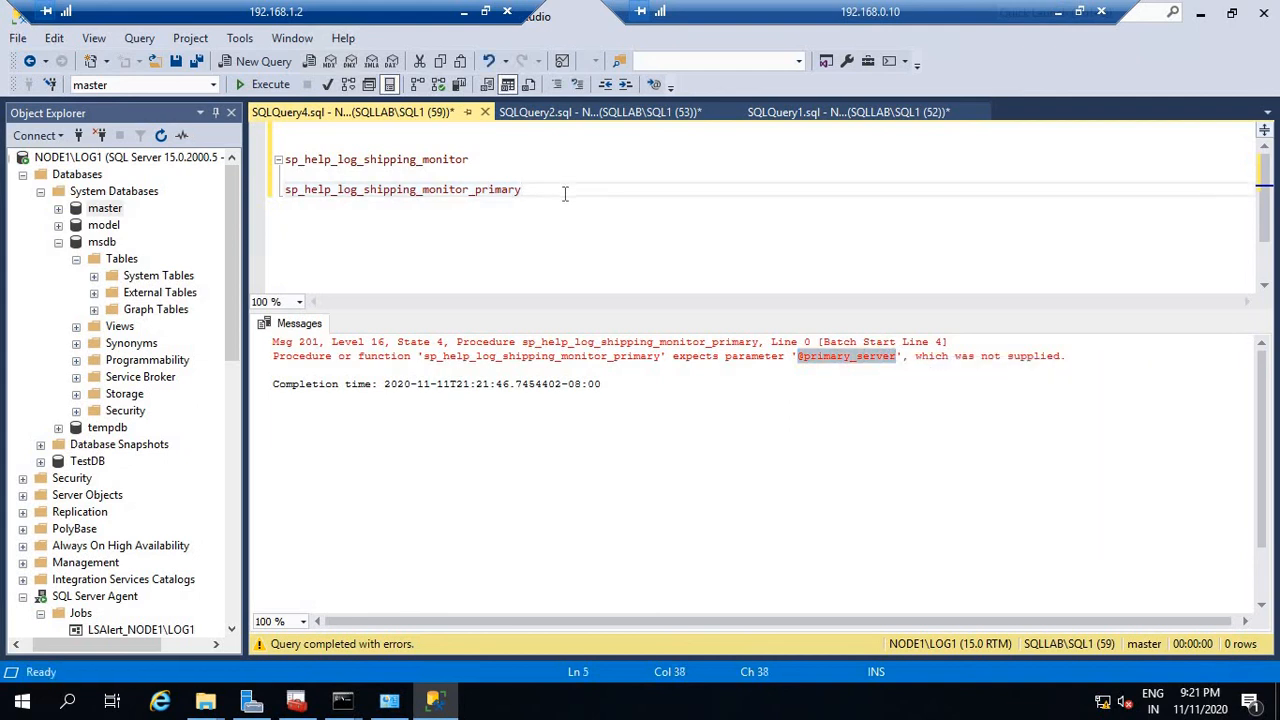
key(ctrl+v)
text(='Node1\)
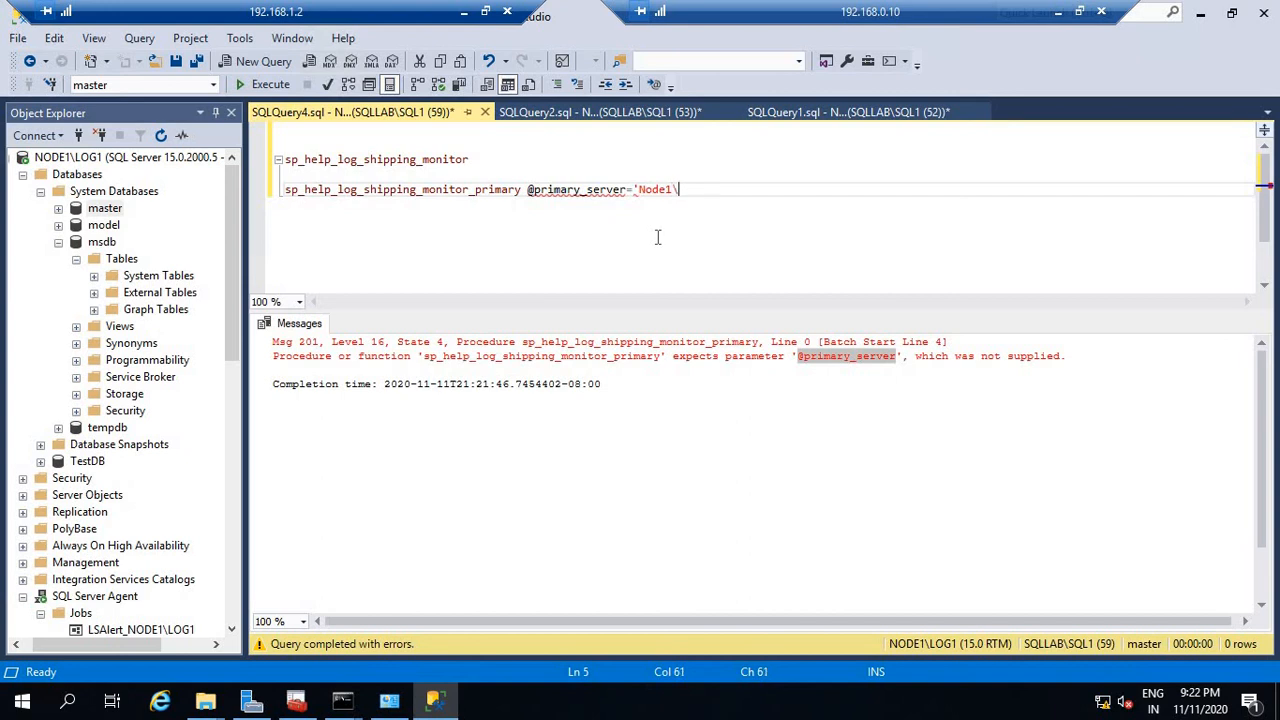
text(Log1')
drag(733, 190, 186, 191)
click(270, 85)
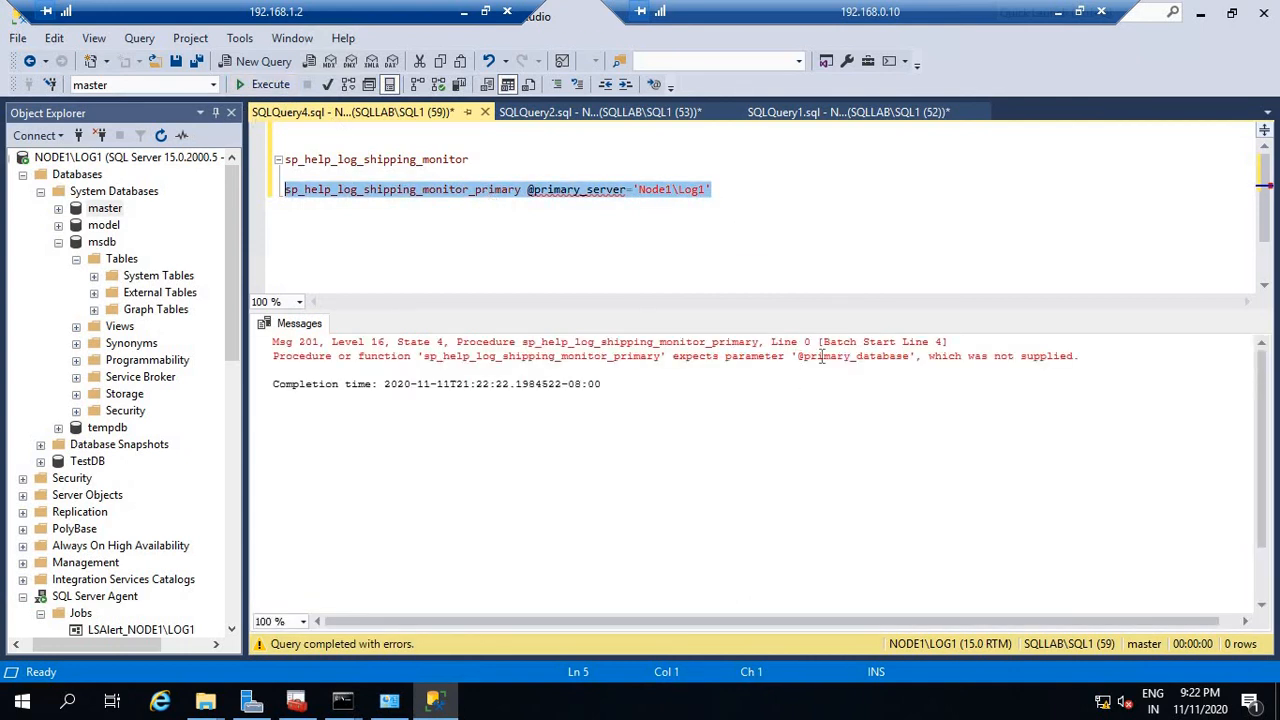
drag(797, 357, 913, 358)
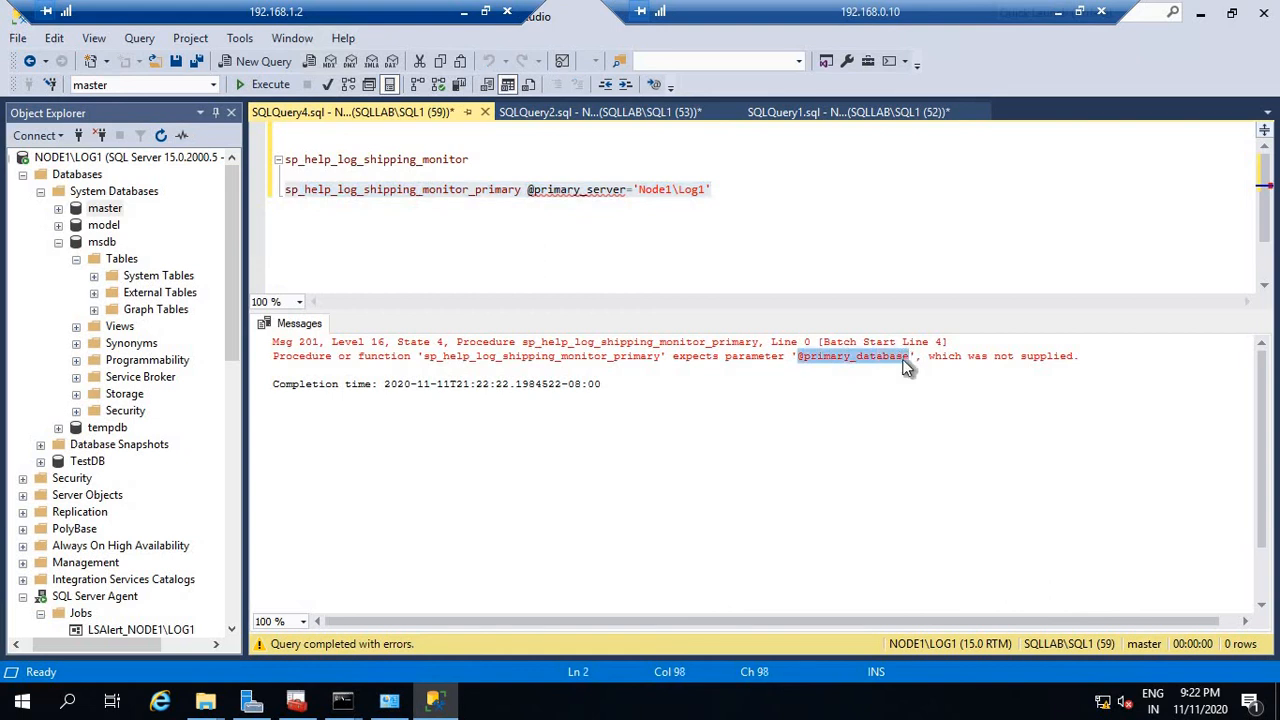
right_click(895, 359)
click(945, 392)
click(723, 193)
text(,)
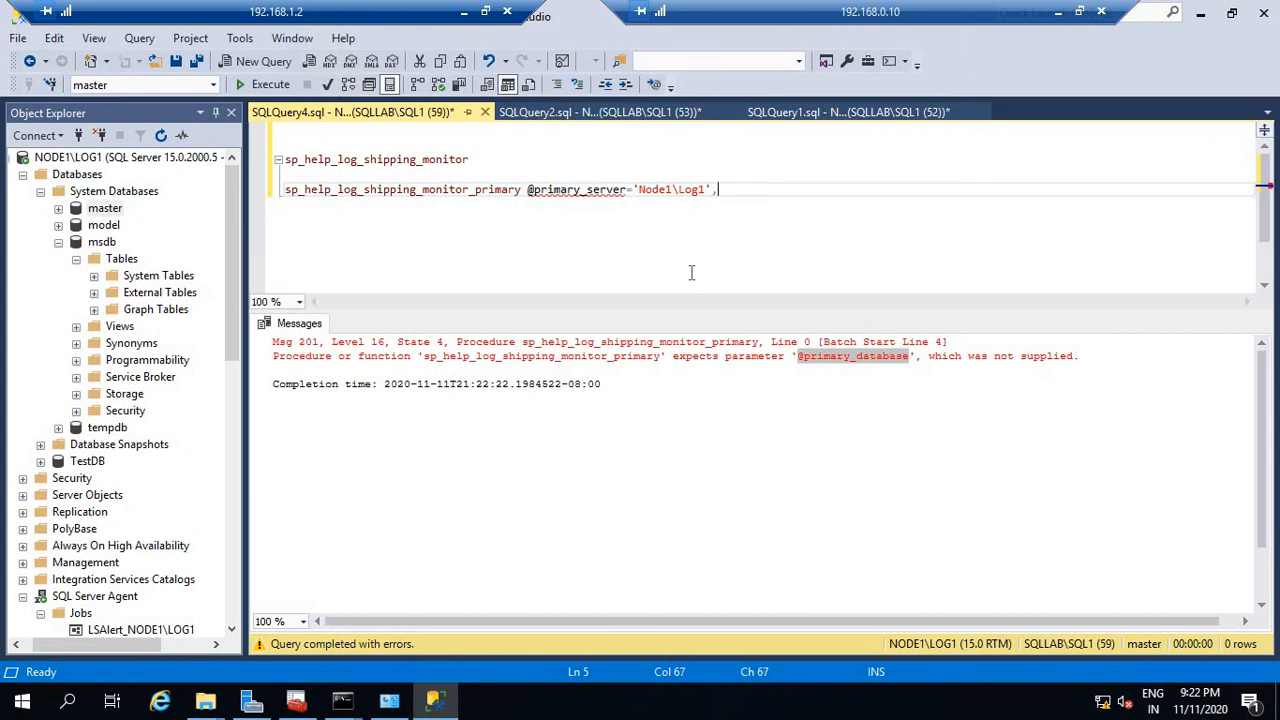
key(ctrl+v)
text(=')
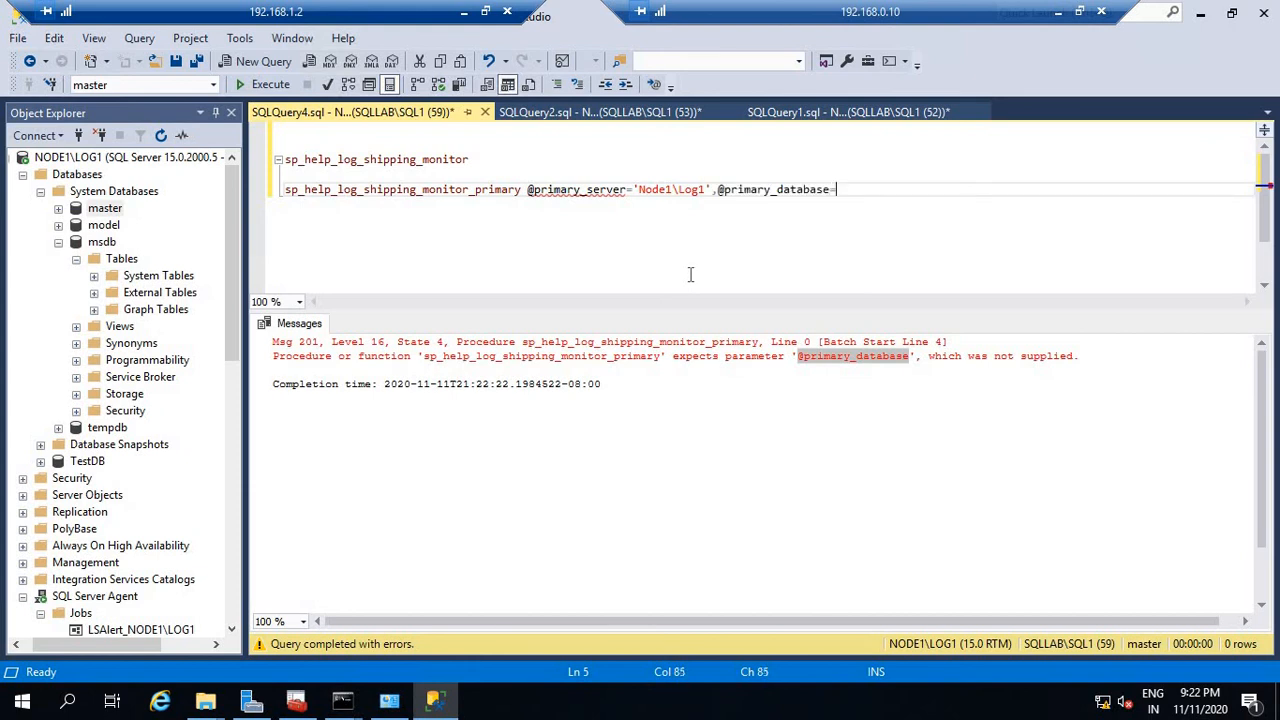
text(TestDB')
click(645, 252)
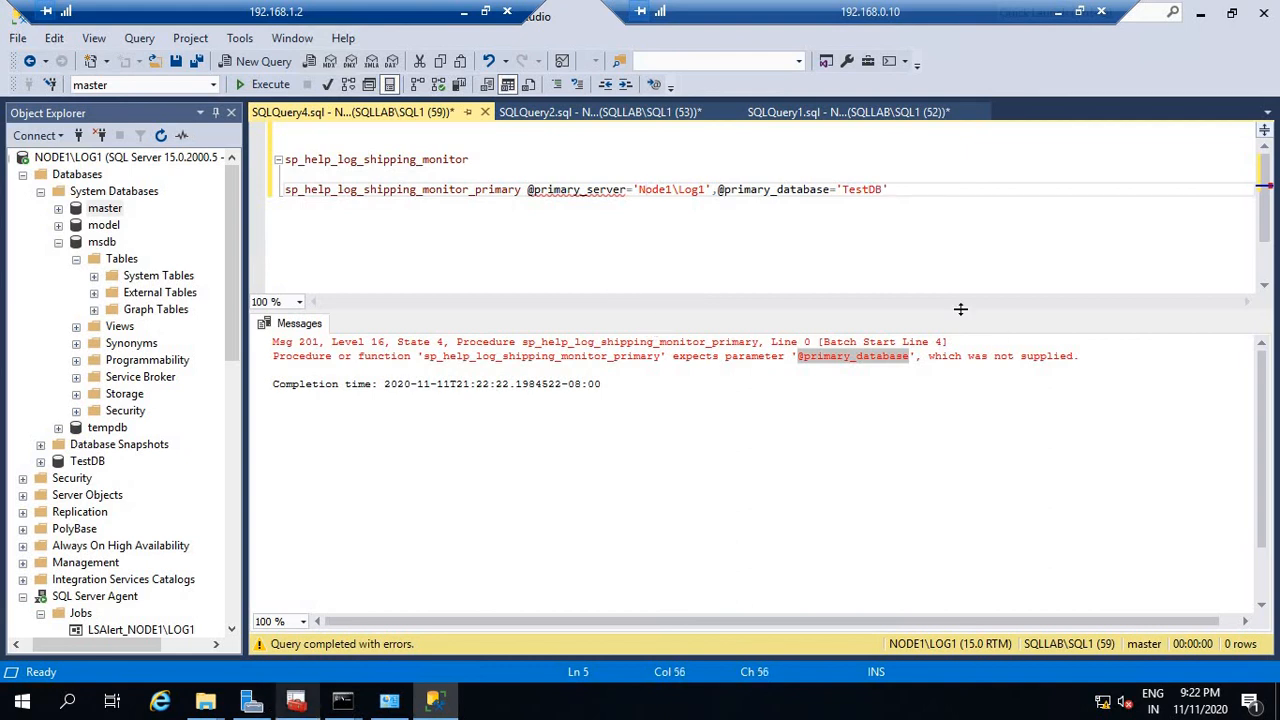
drag(898, 189, 278, 190)
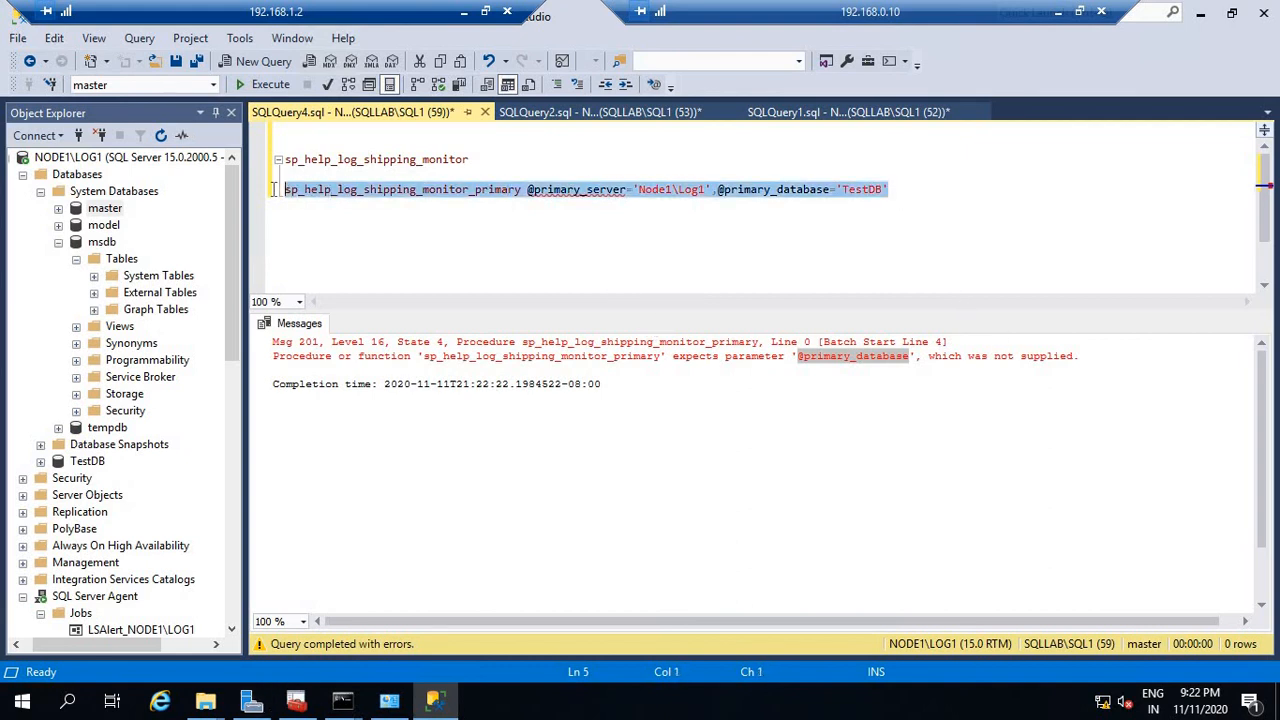
click(272, 84)
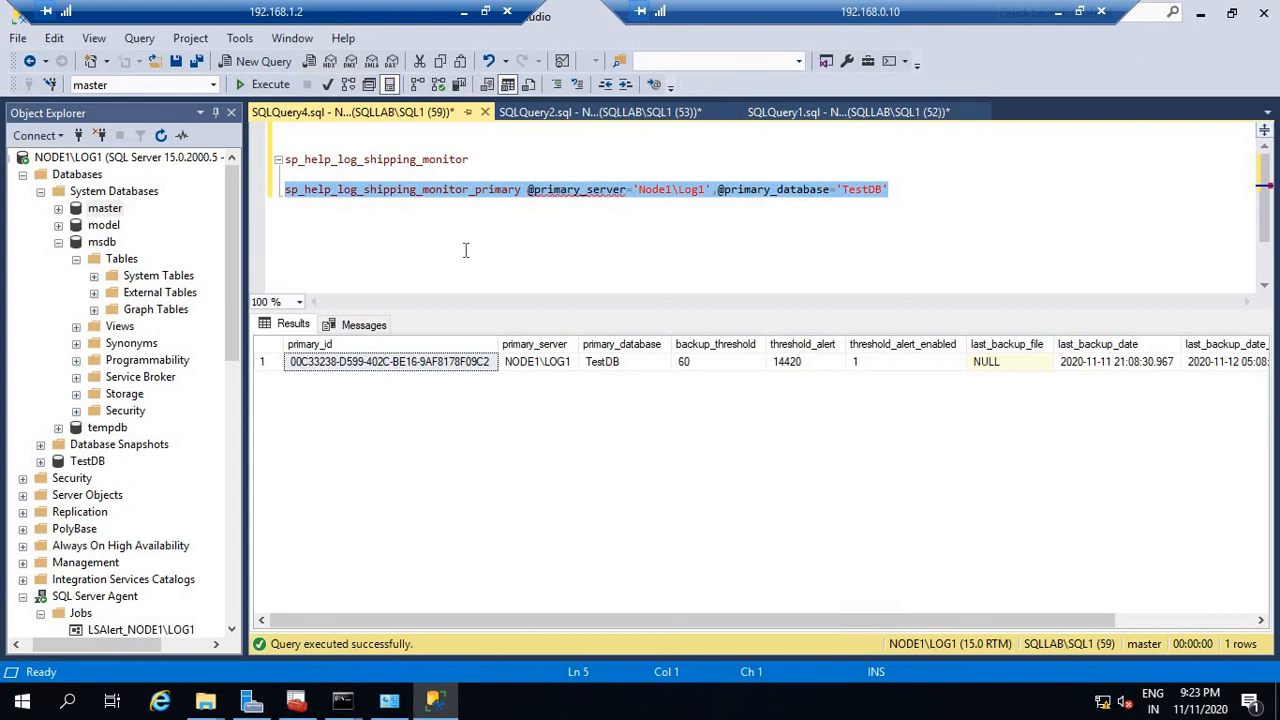
Copy the full sp_help_log_shipping_monitor_primary call into a new query on the master database of NODE2\LOG2.
click(785, 113)
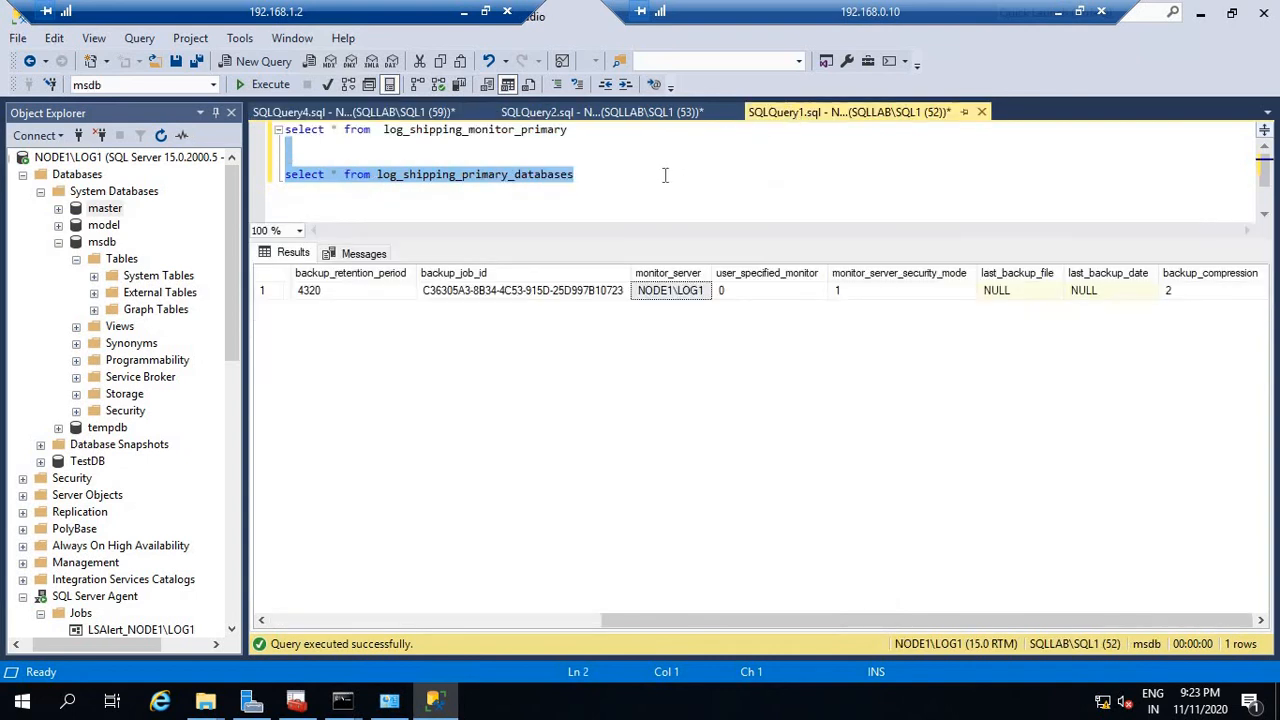
click(339, 114)
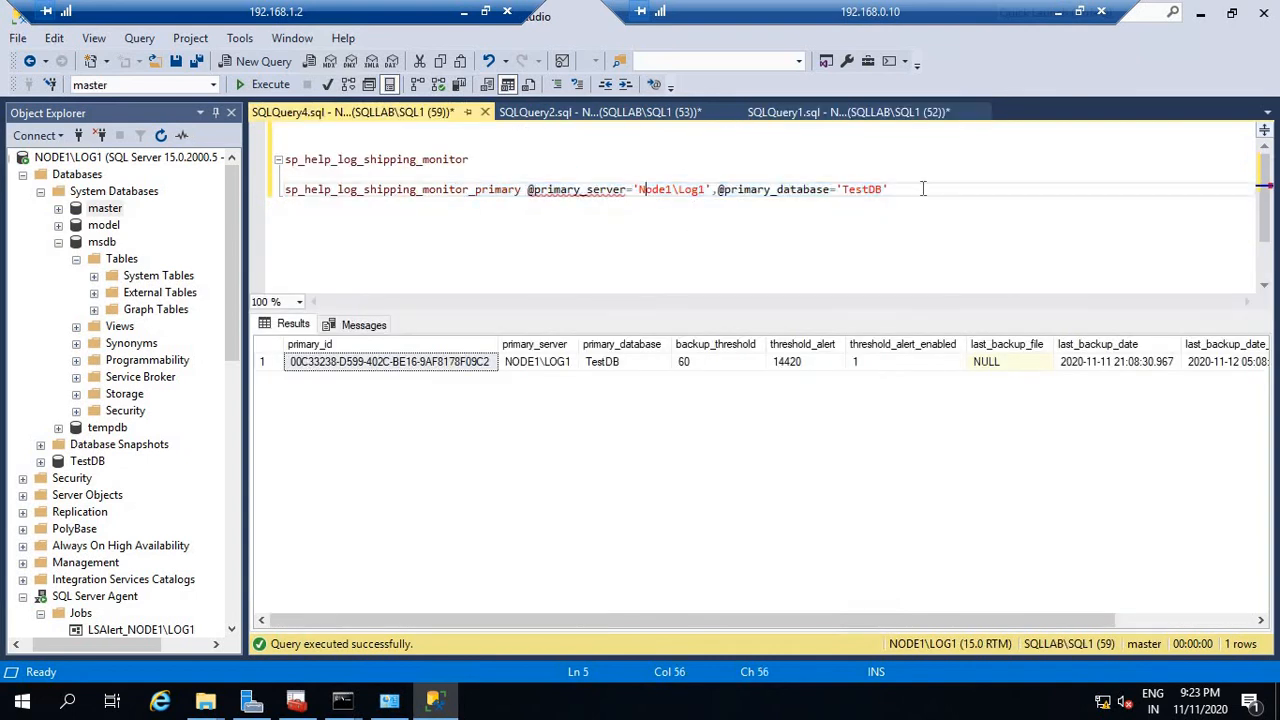
drag(923, 188, 262, 186)
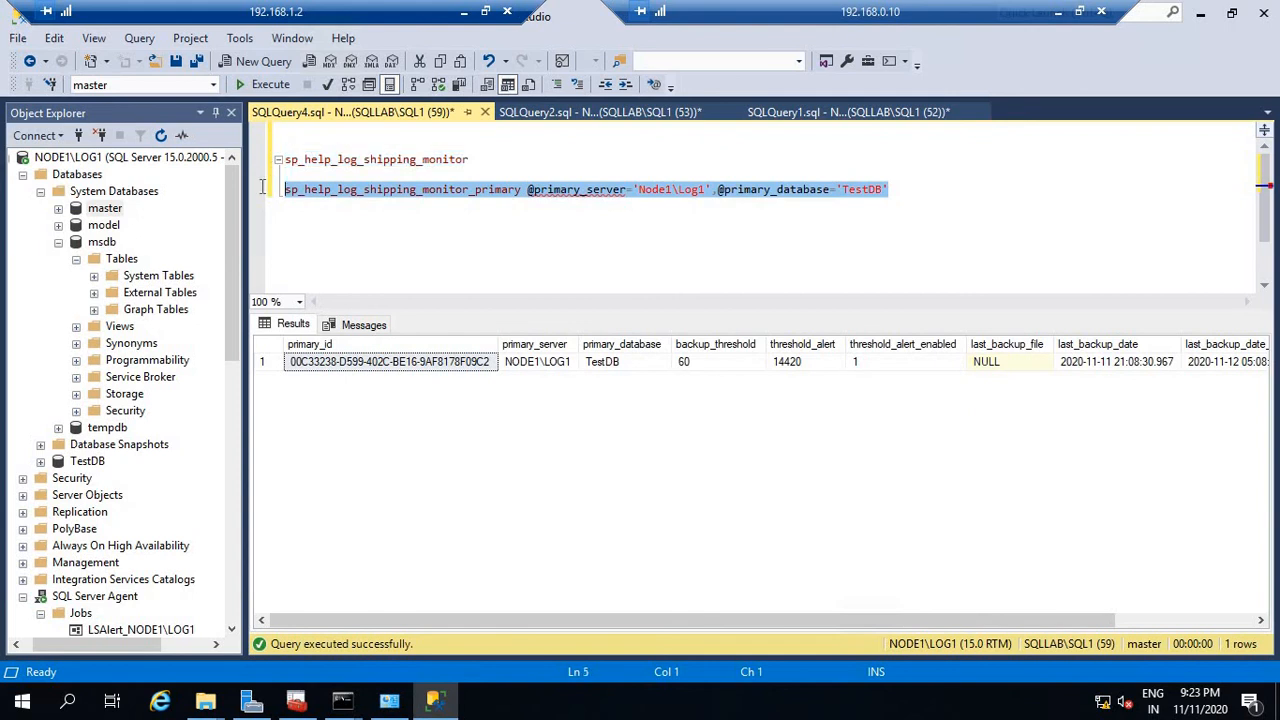
right_click(337, 191)
click(385, 226)
click(58, 243)
scroll(141, 348, down, 7)
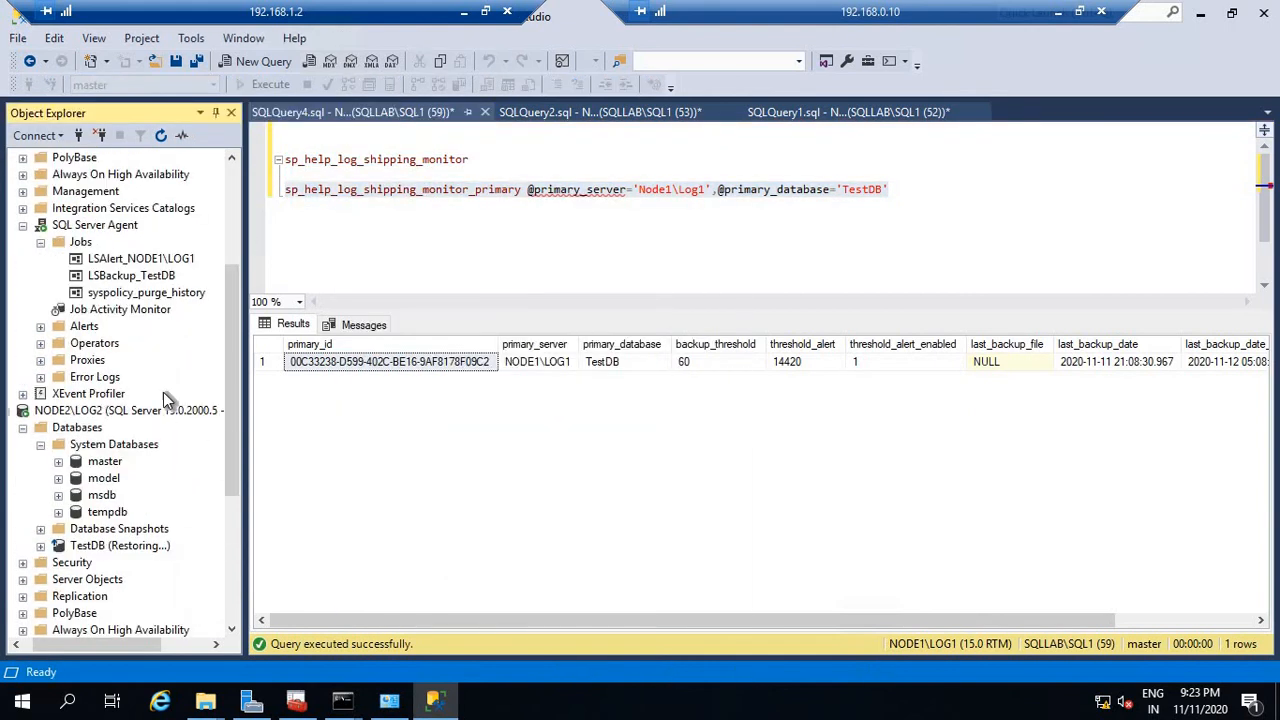
scroll(167, 428, down, 2)
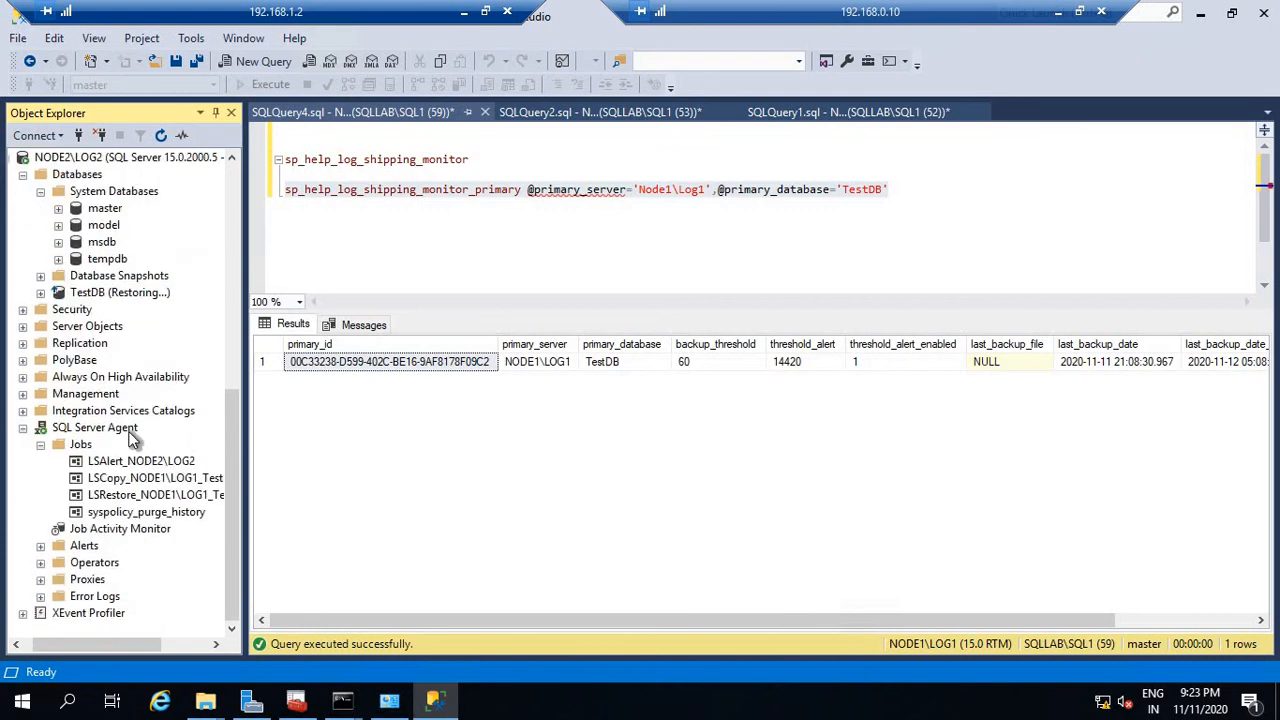
right_click(112, 208)
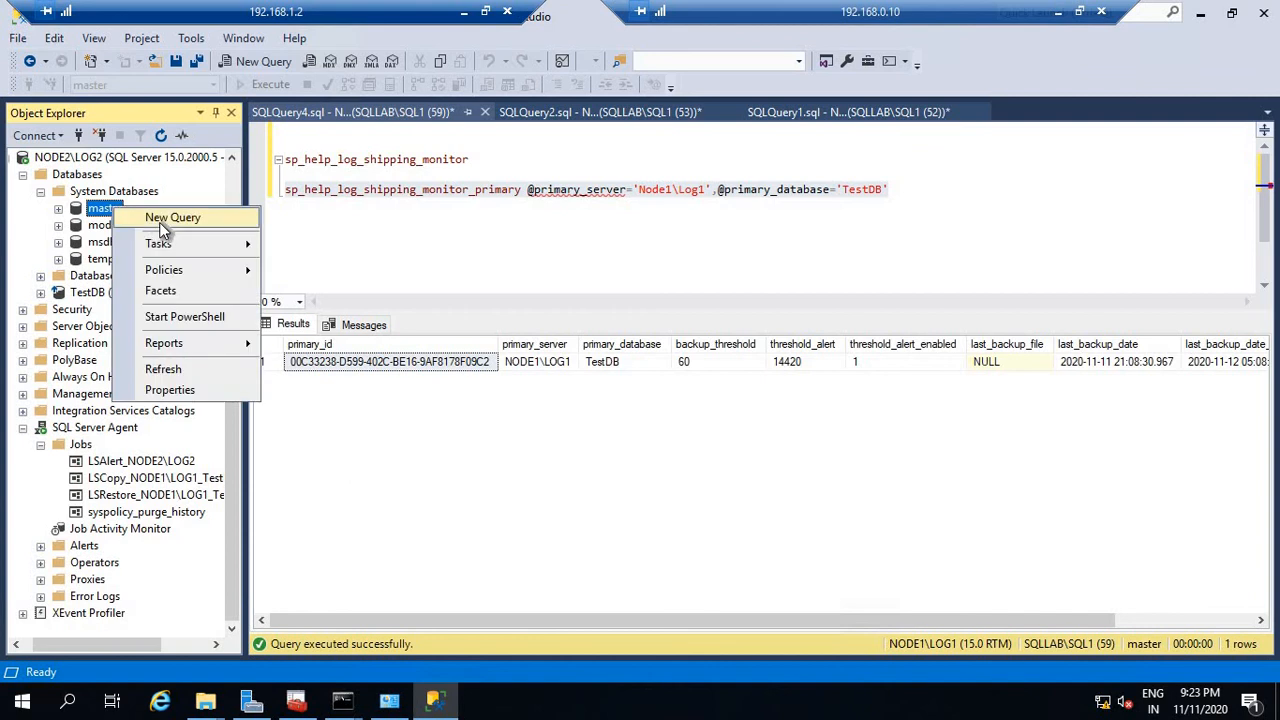
click(159, 222)
right_click(368, 187)
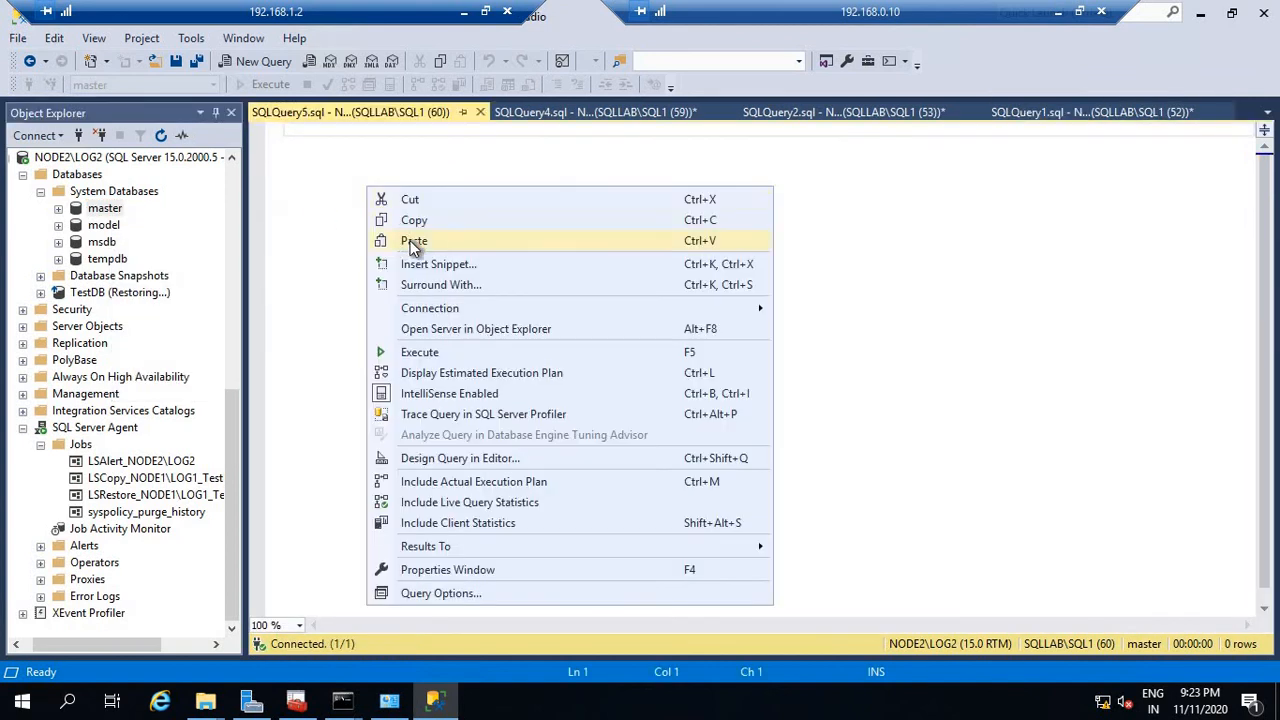
click(414, 242)
Change the procedure name in the NODE2\LOG2 query to sp_help_log_shipping_monitor_secondary.
click(476, 130)
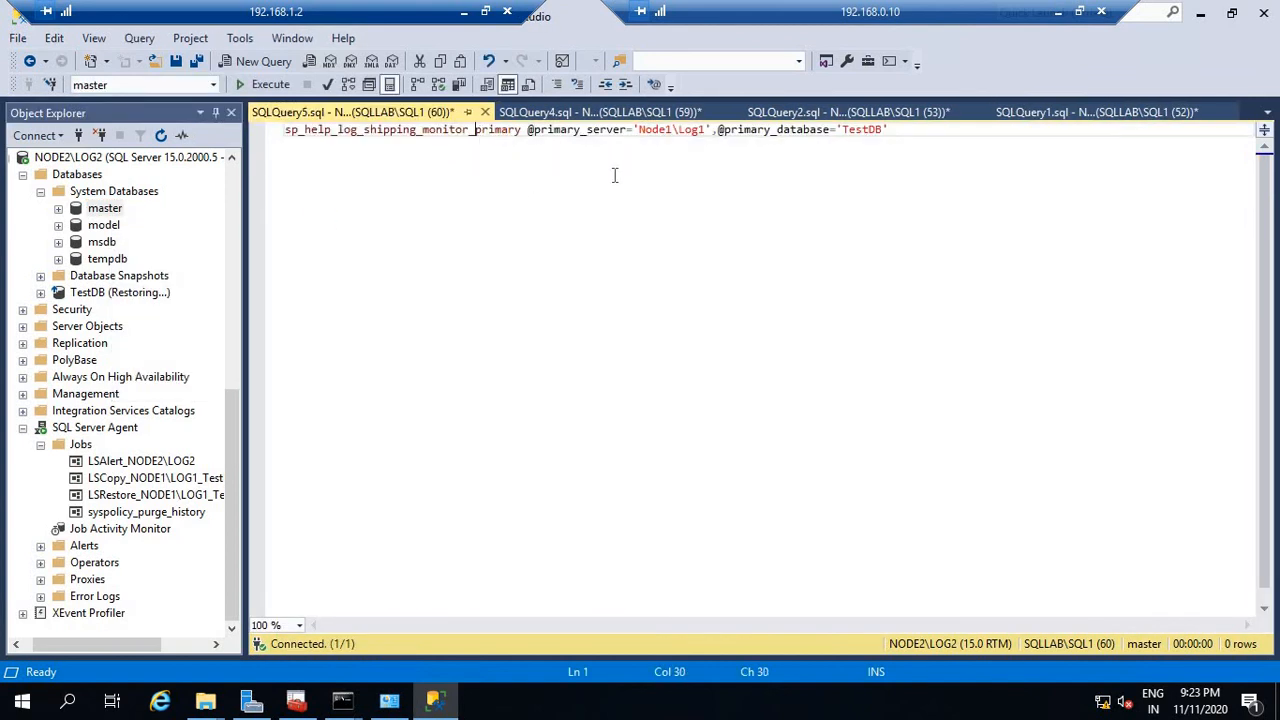
key(Delete)
key(Delete)
key(Delete)
key(Delete)
key(Delete)
key(Delete)
key(Delete)
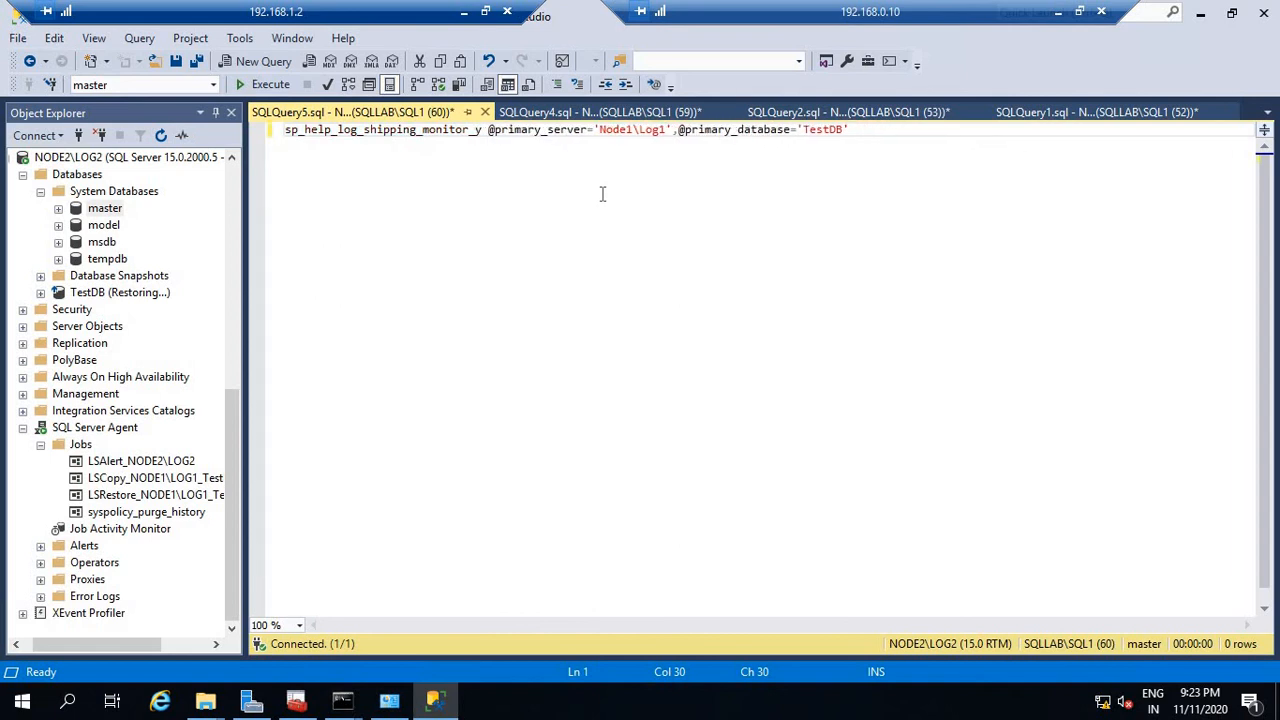
text(second)
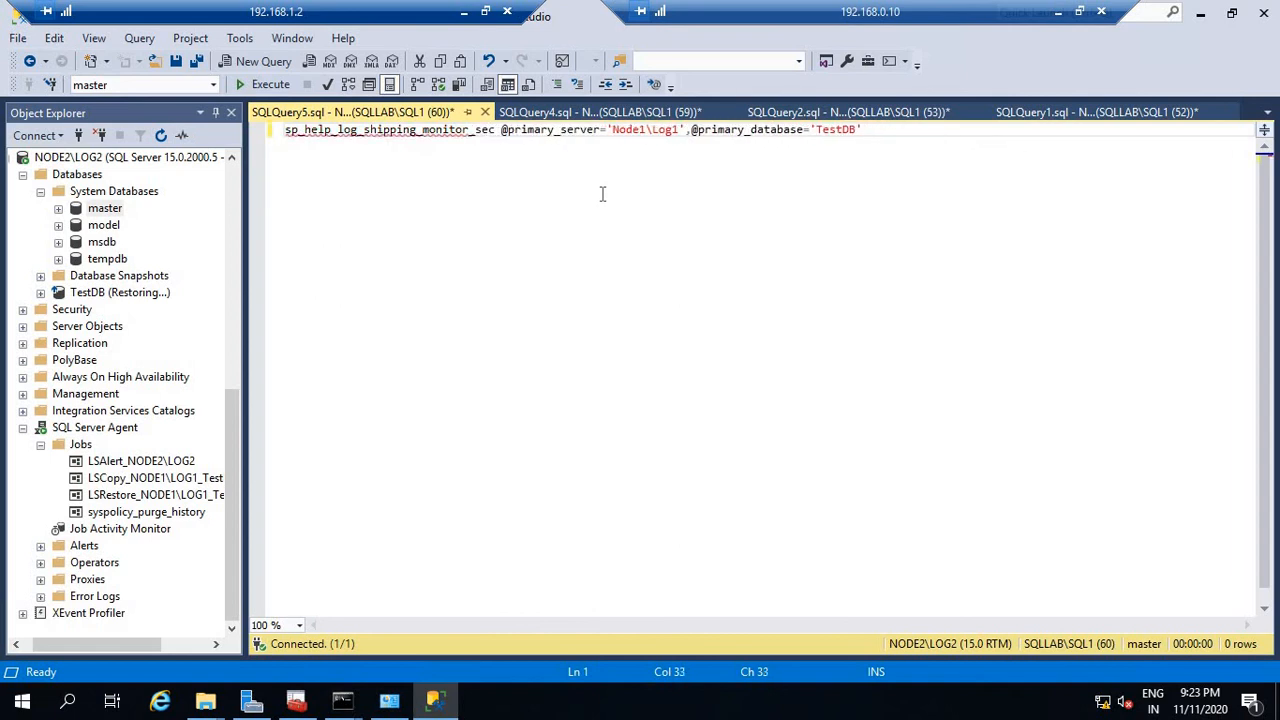
text(ary)
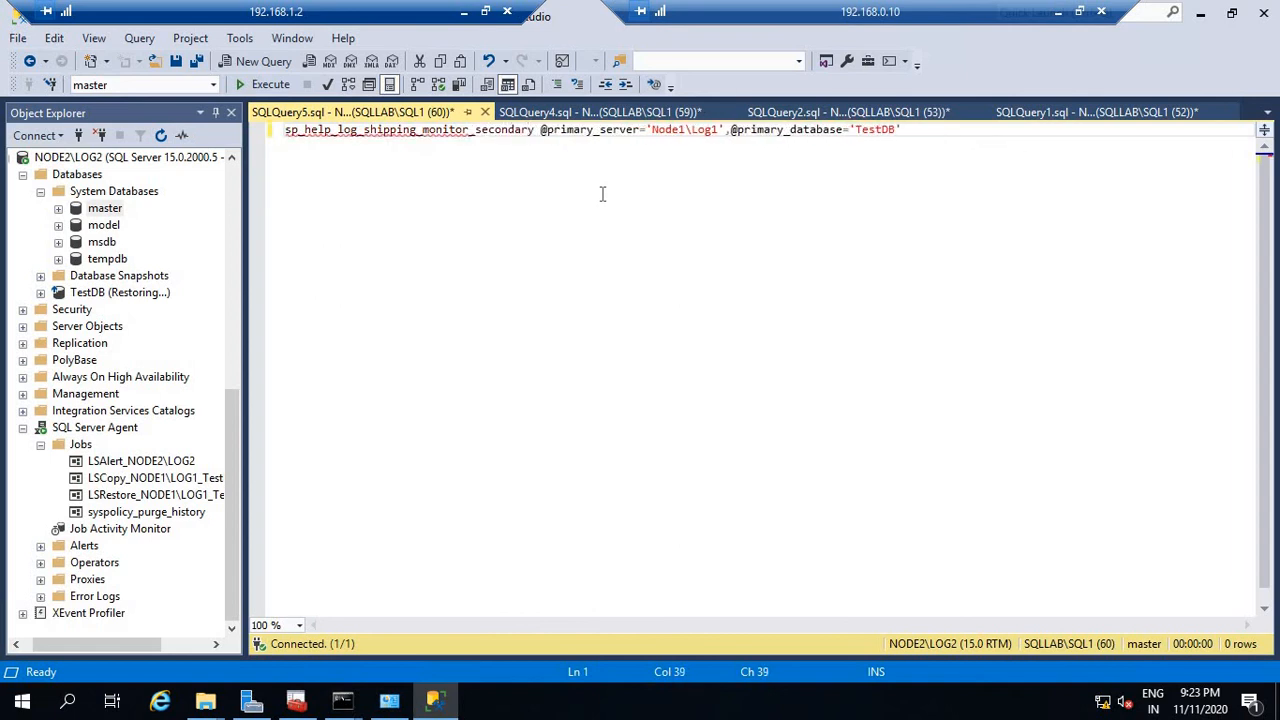
Set the server parameter's value in the sp_help_log_shipping_monitor_secondary call to 'Node2\Log2'.
click(680, 131)
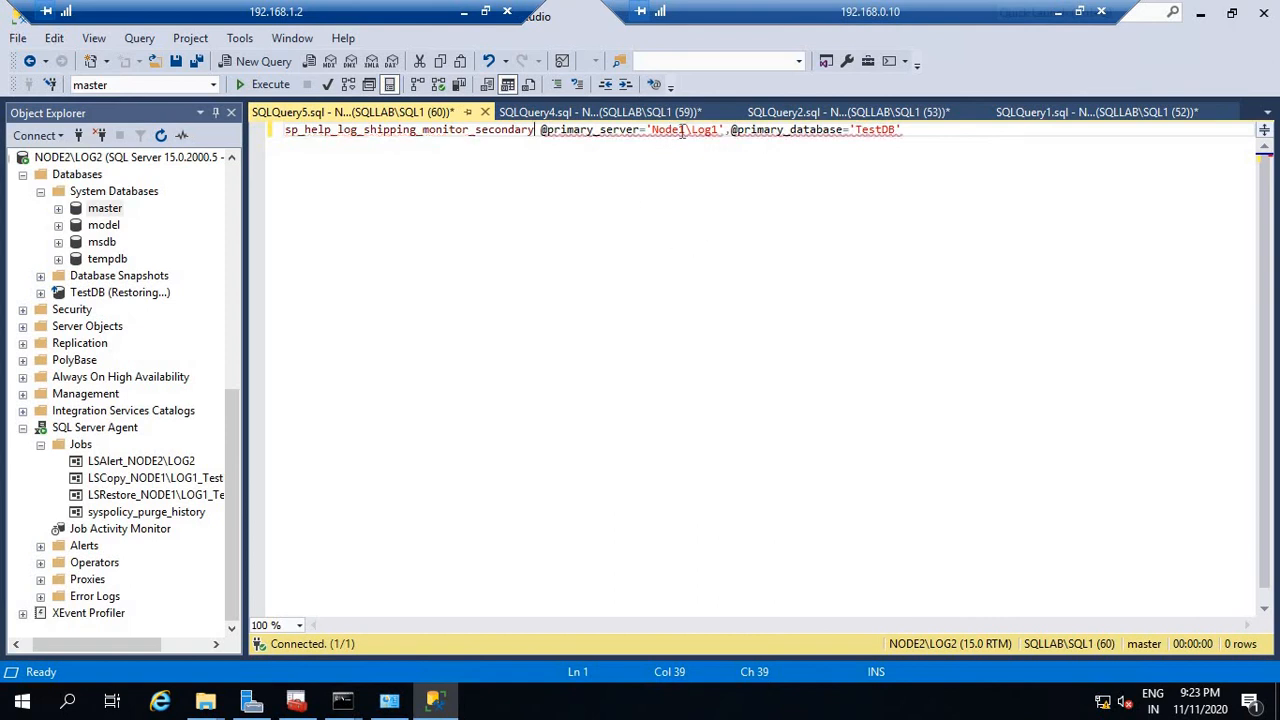
text(2)
key(Delete)
key(Right)
key(Right)
key(Right)
key(Right)
text(2)
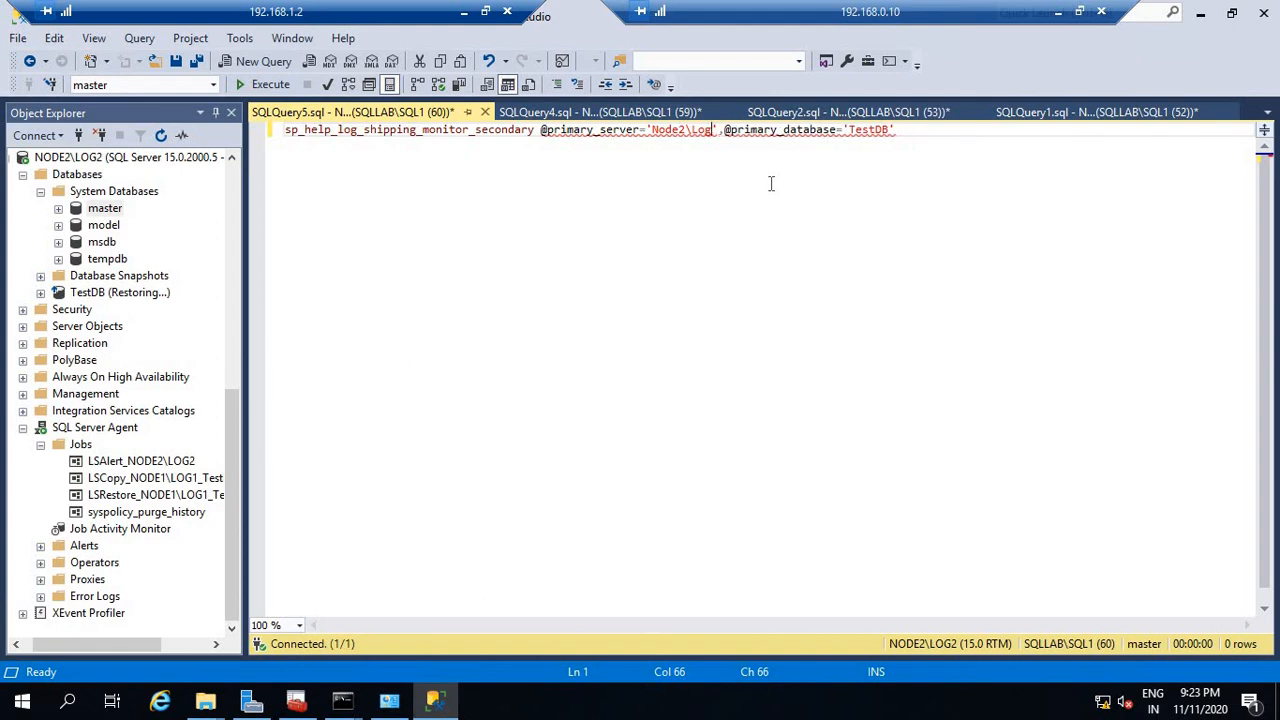
key(Delete)
key(Right)
key(Right)
key(Right)
key(Right)
key(Right)
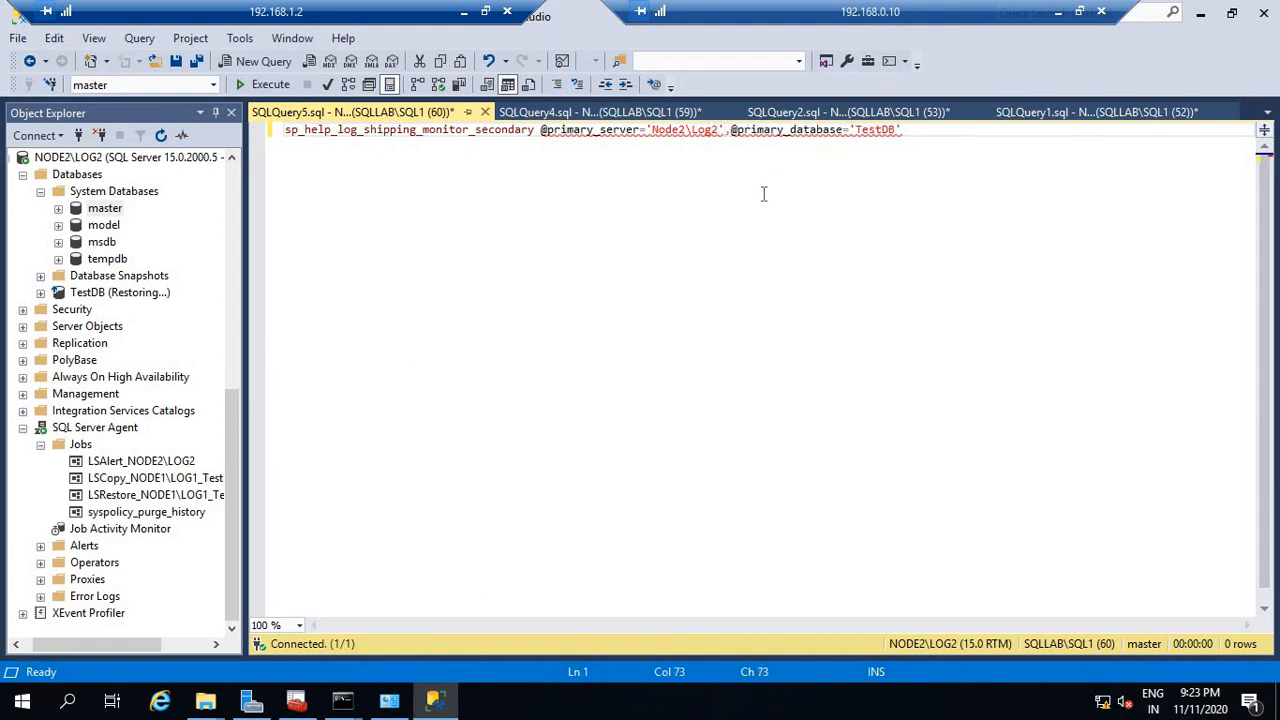
click(741, 135)
key(Delete)
key(Delete)
key(Delete)
key(Delete)
key(Delete)
key(Delete)
key(Delete)
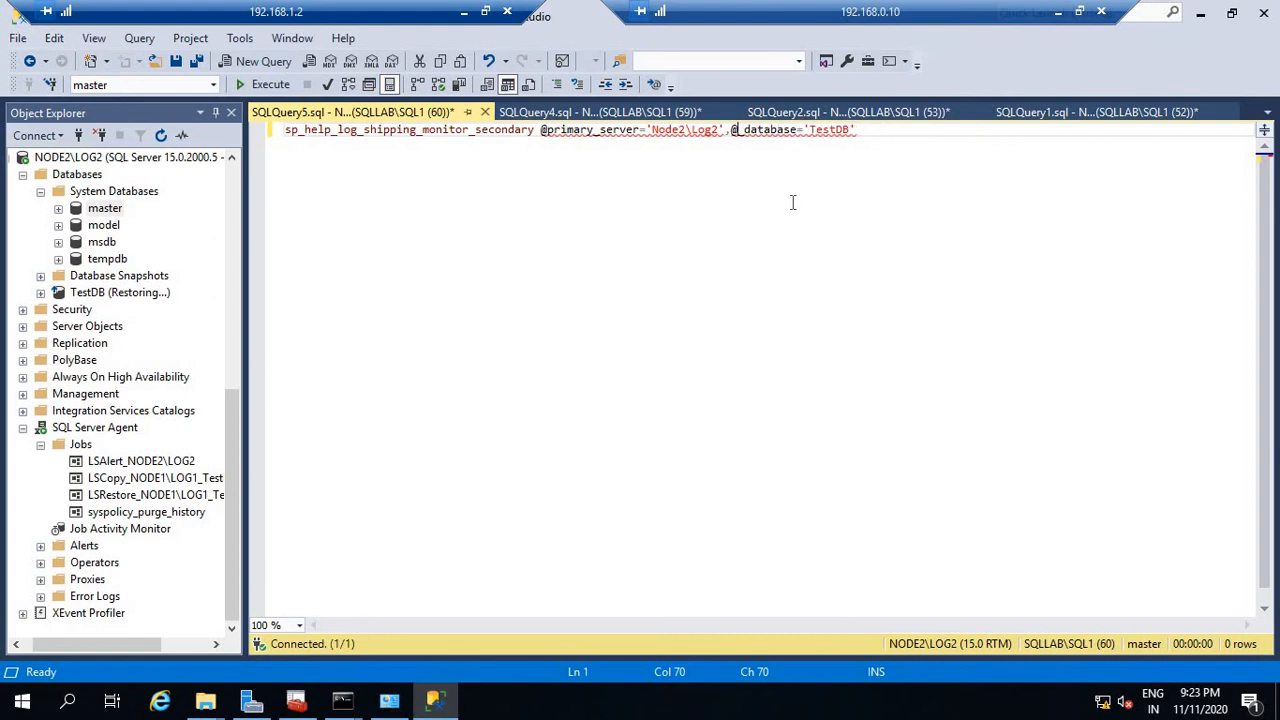
text(secon)
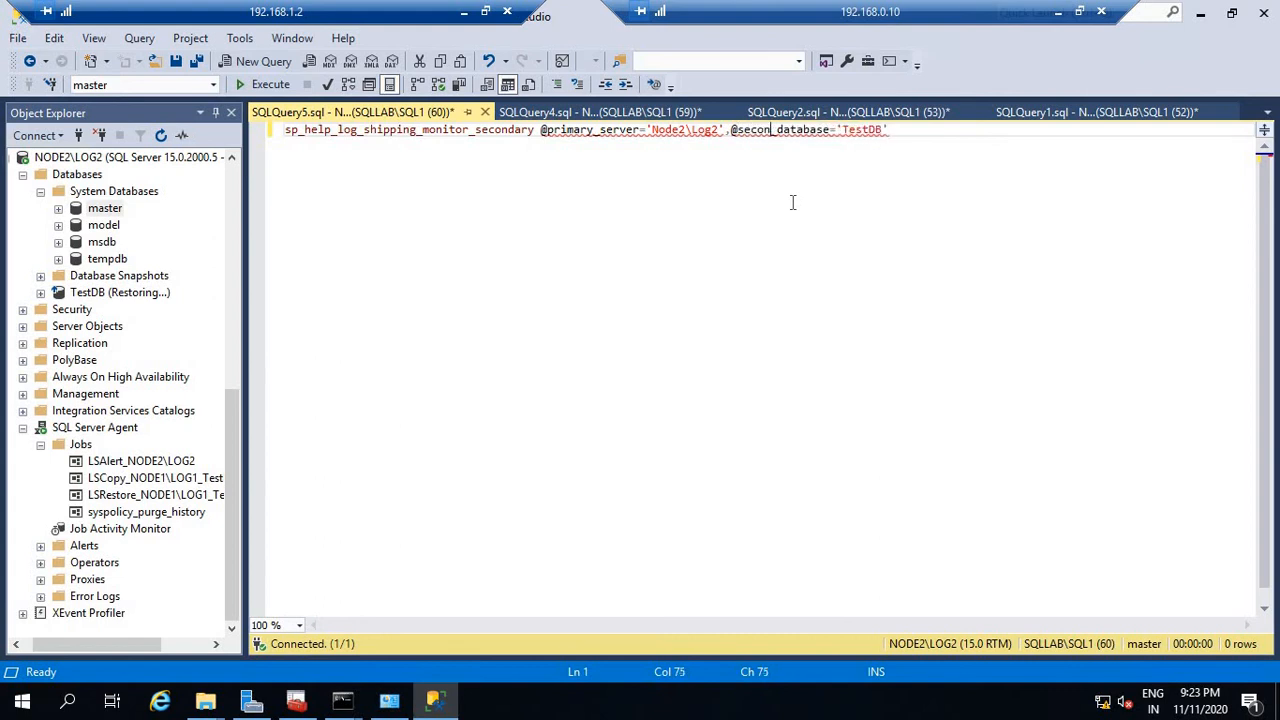
text(dary)
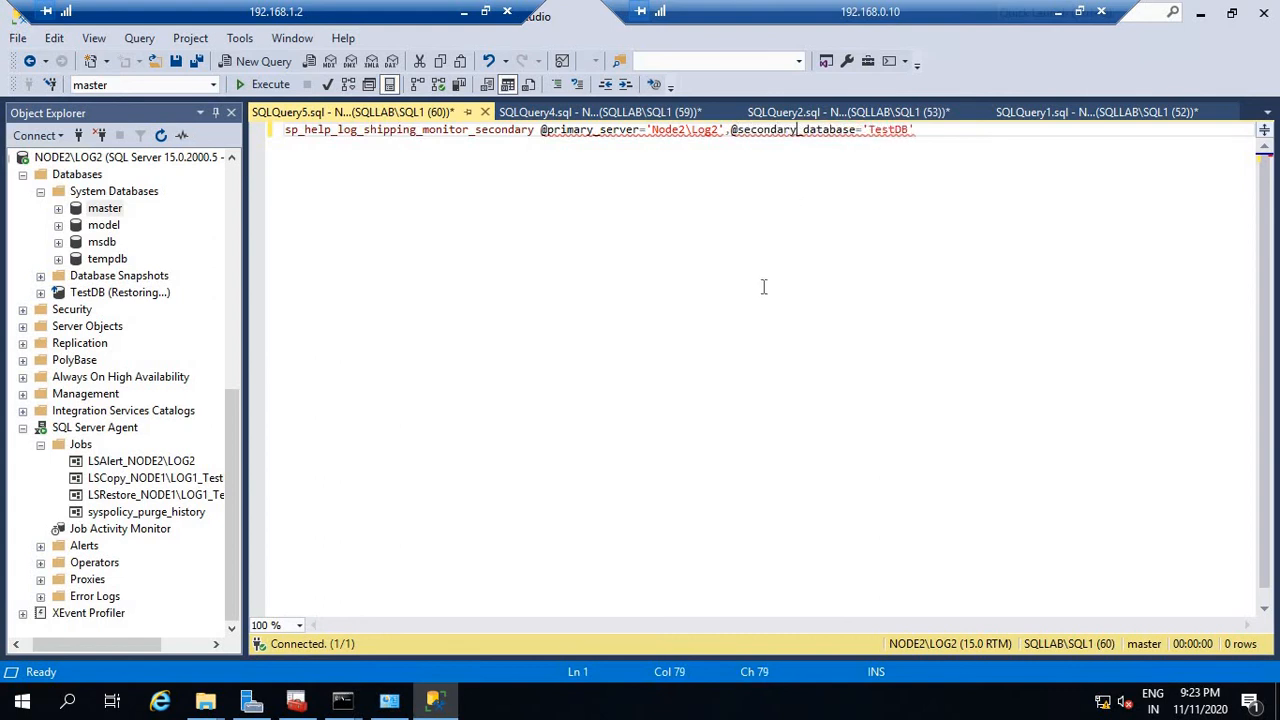
key(Left)
key(Left)
key(Left)
key(Left)
key(Left)
key(Left)
click(266, 86)
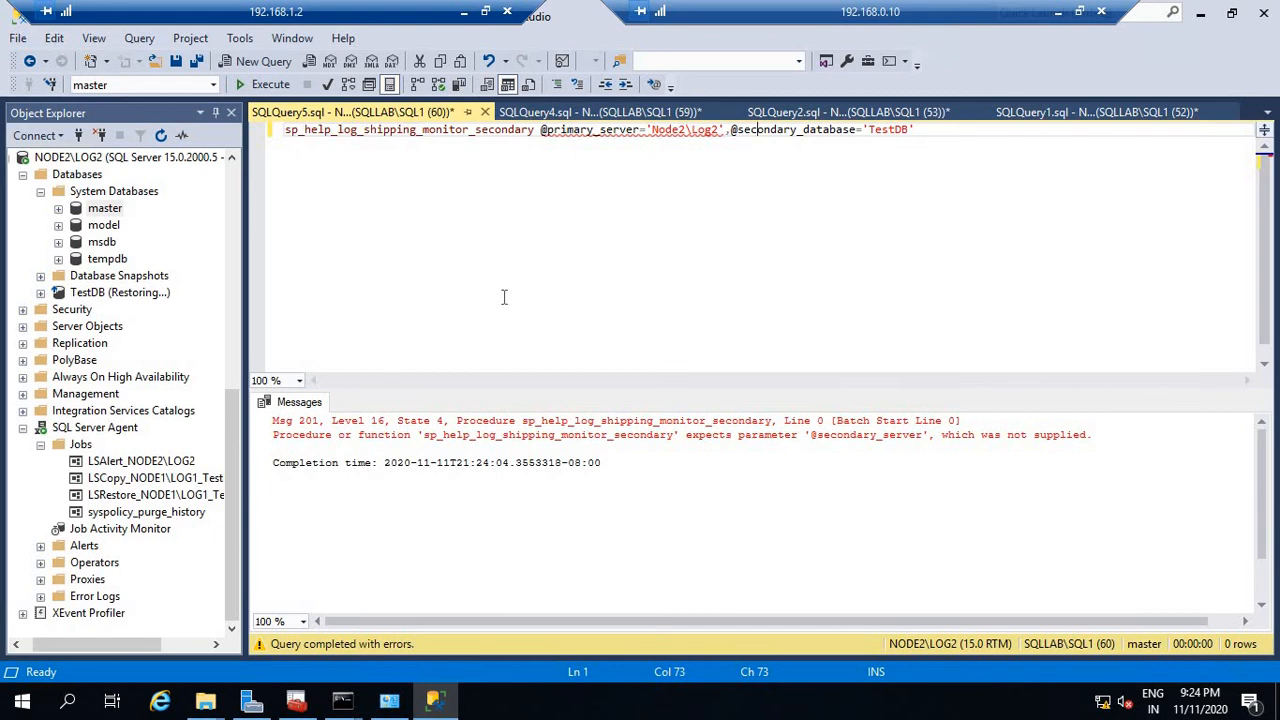
click(550, 131)
key(Delete)
key(Delete)
key(Delete)
key(Delete)
key(Delete)
key(Delete)
key(Delete)
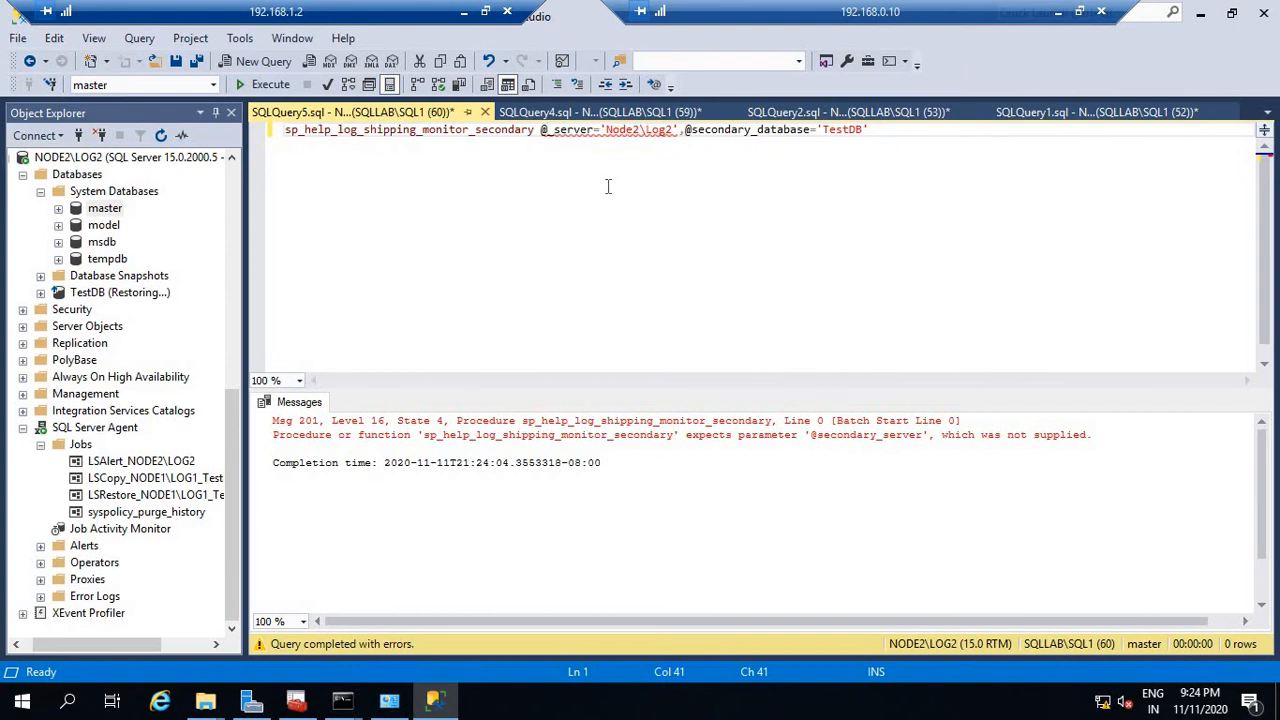
text(seconda)
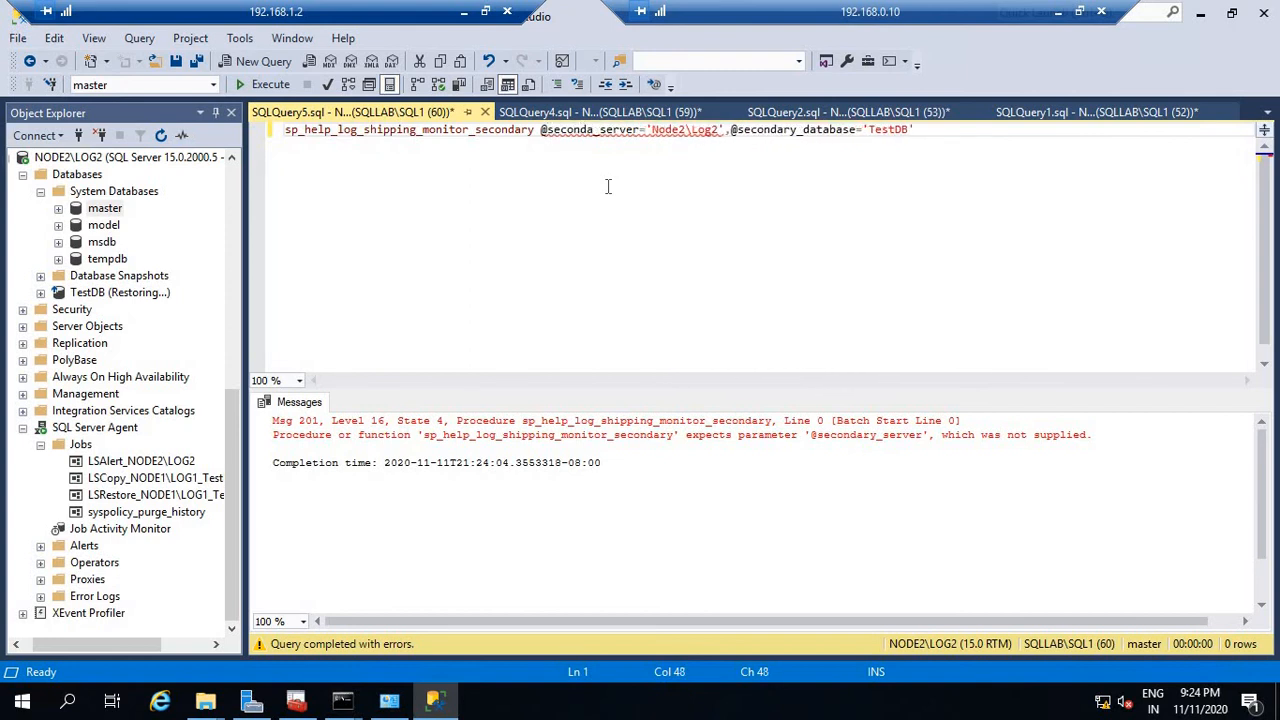
text(ry)
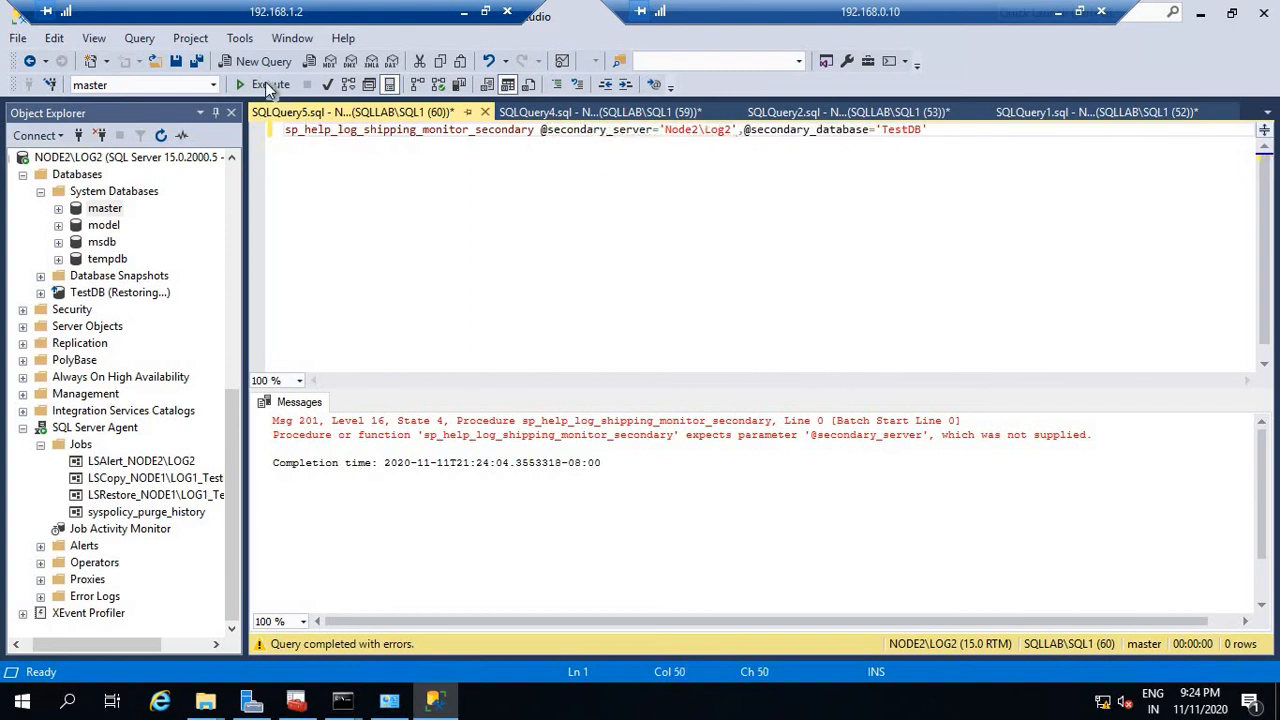
click(268, 84)
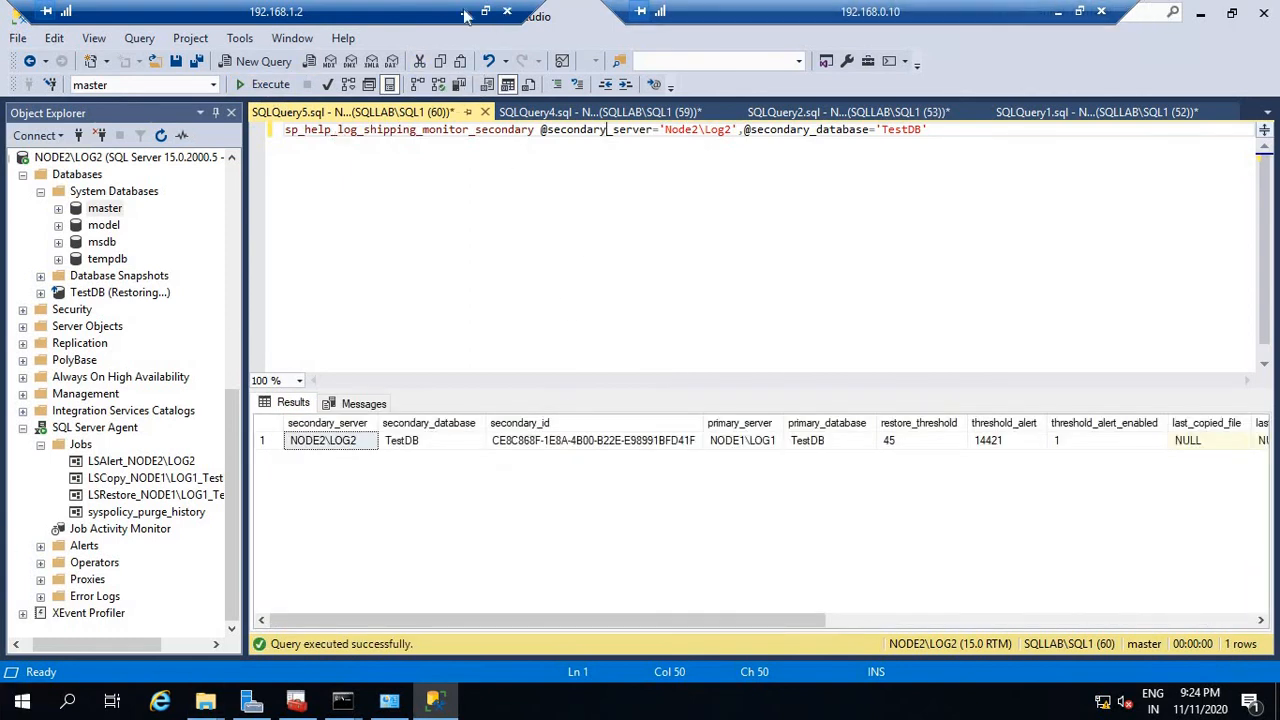
click(1060, 12)
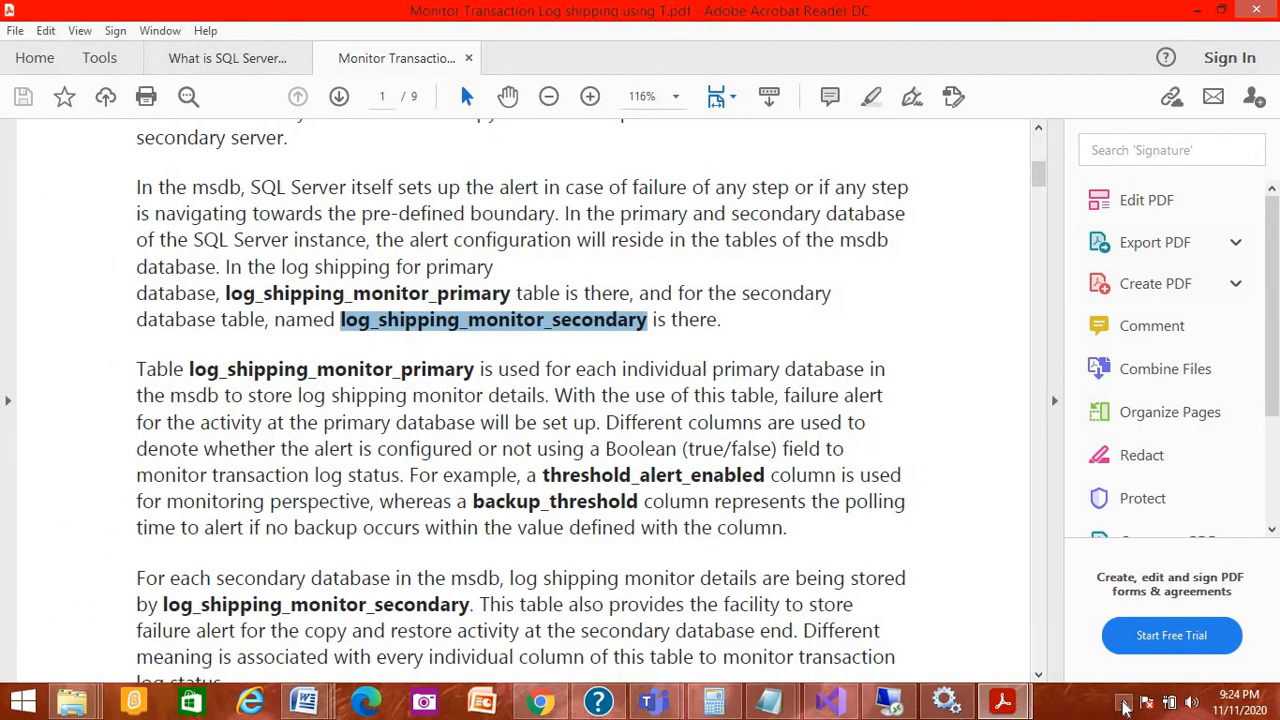
click(1123, 705)
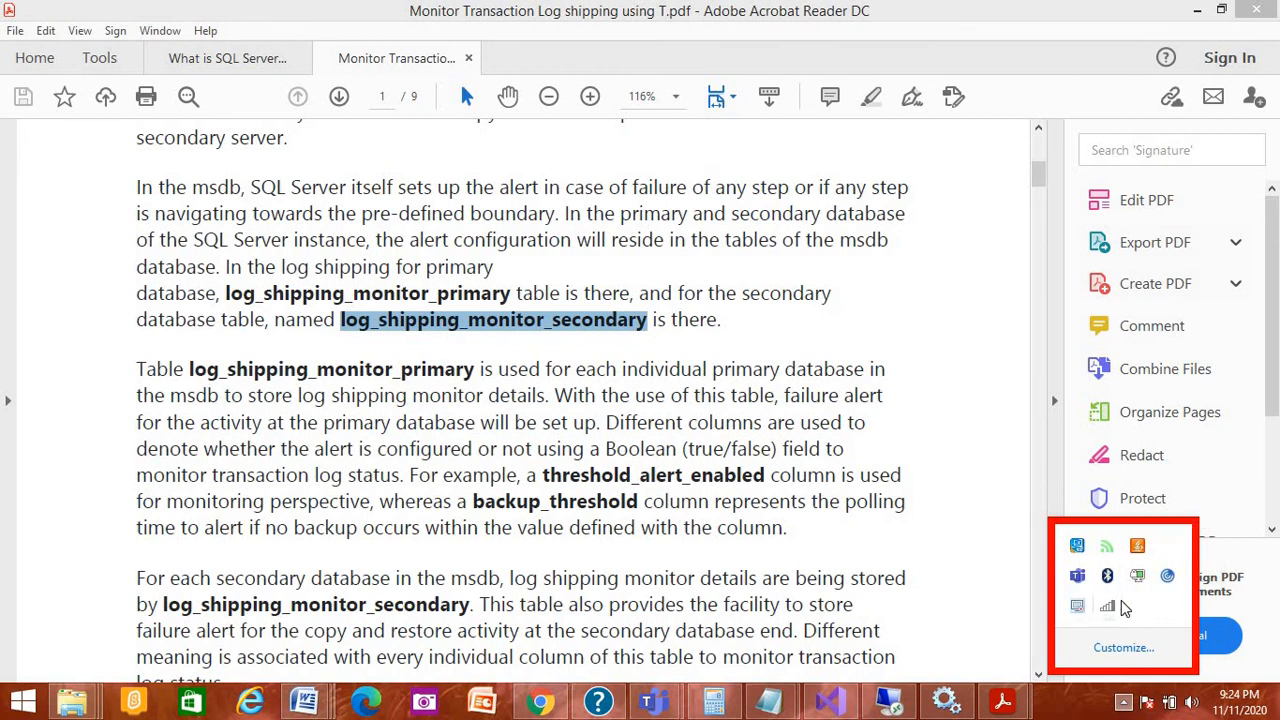